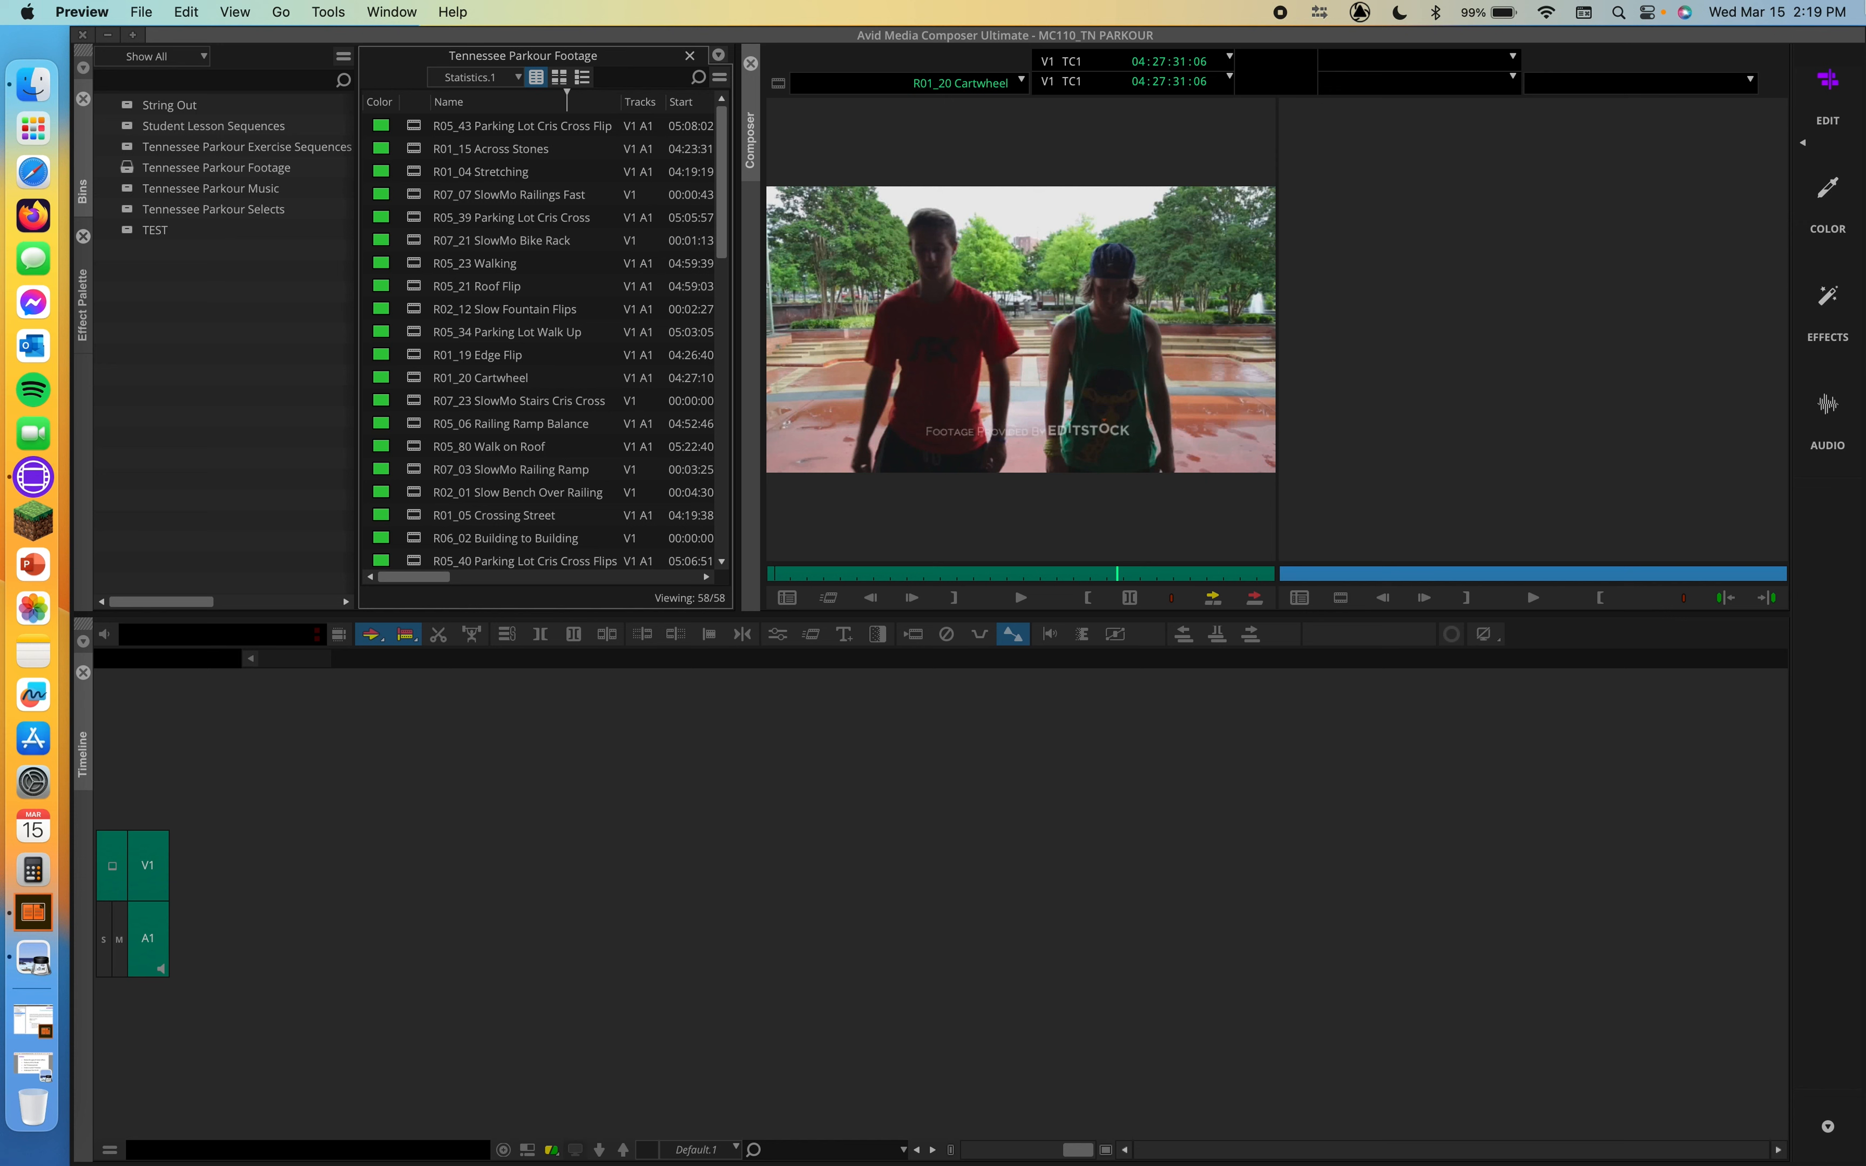
Step: Read the motion effect matching question in the saved screenshot, close it, and return to Avid Media Composer
left_click(13, 1071)
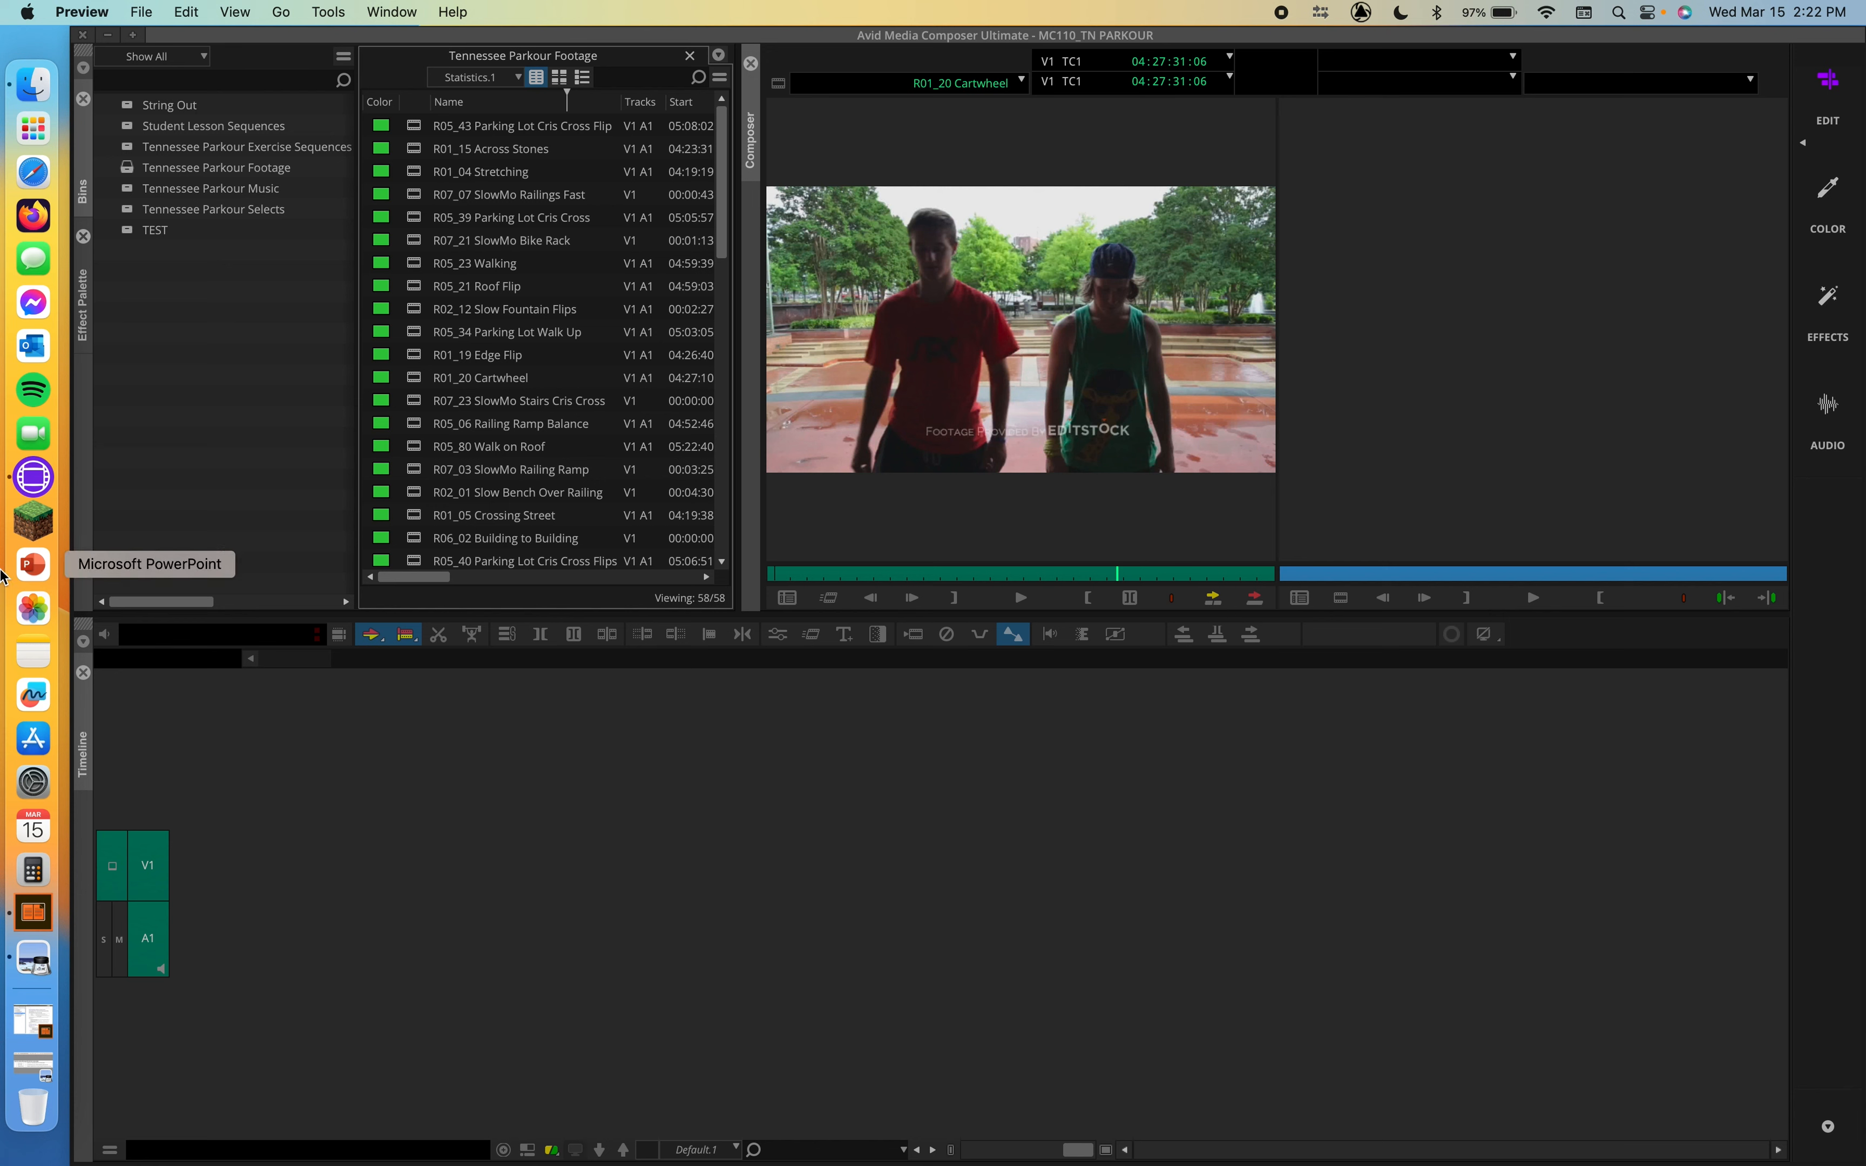
left_click(34, 1065)
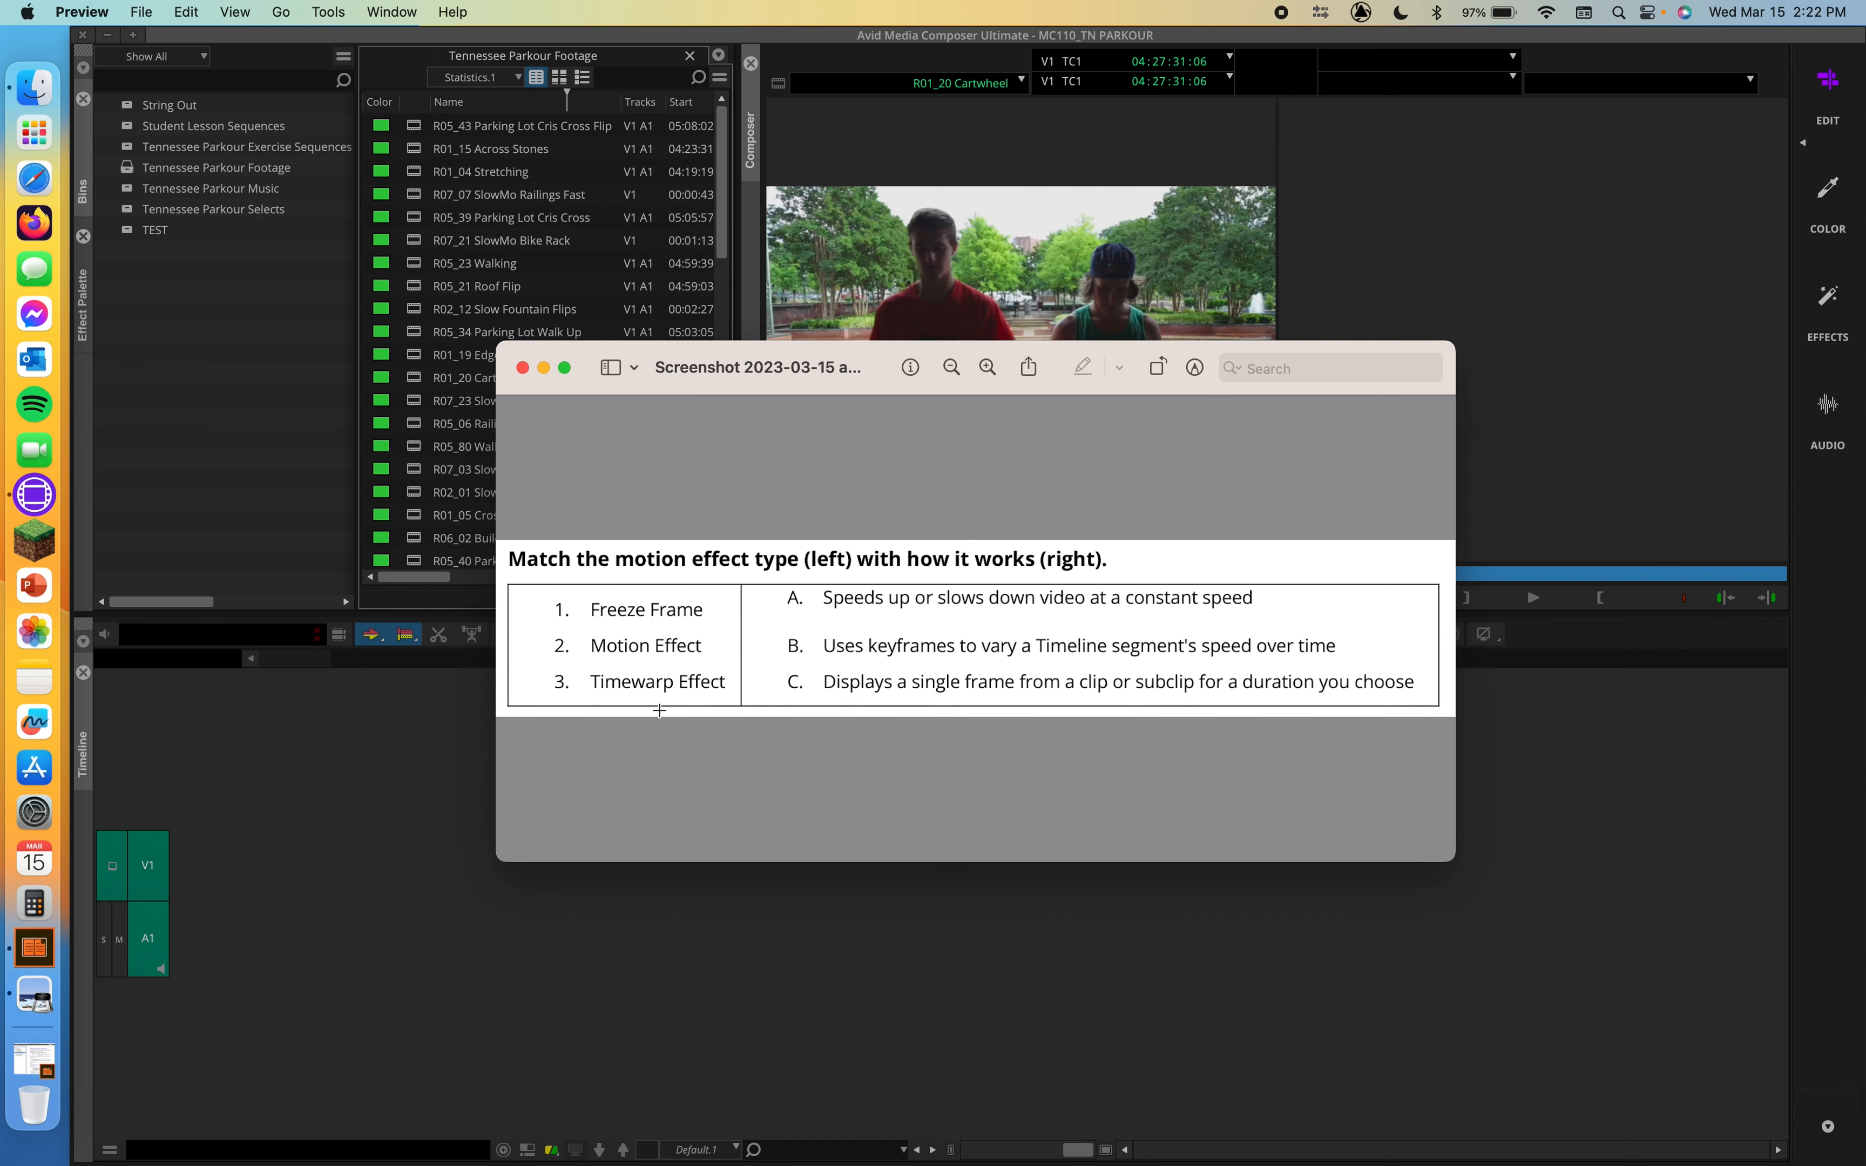
left_click(523, 368)
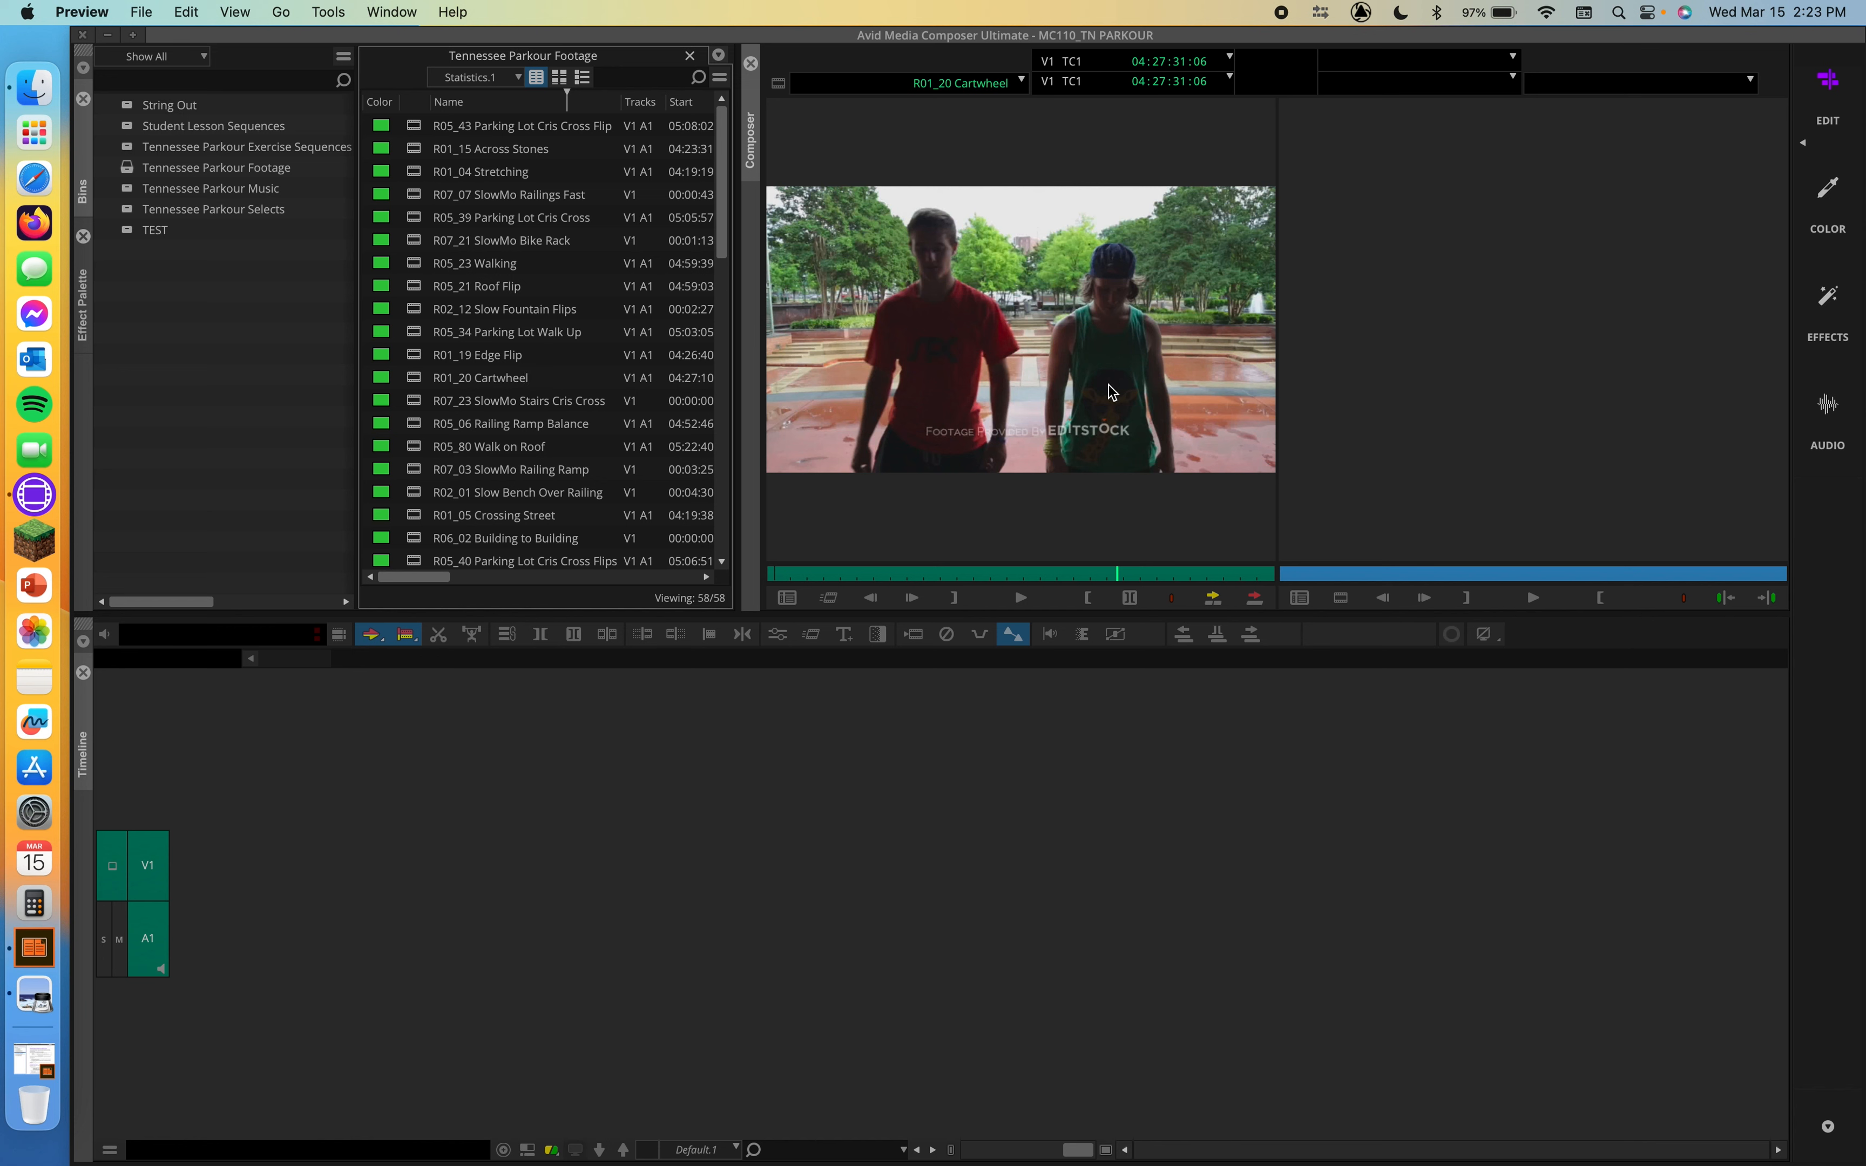
left_click(944, 315)
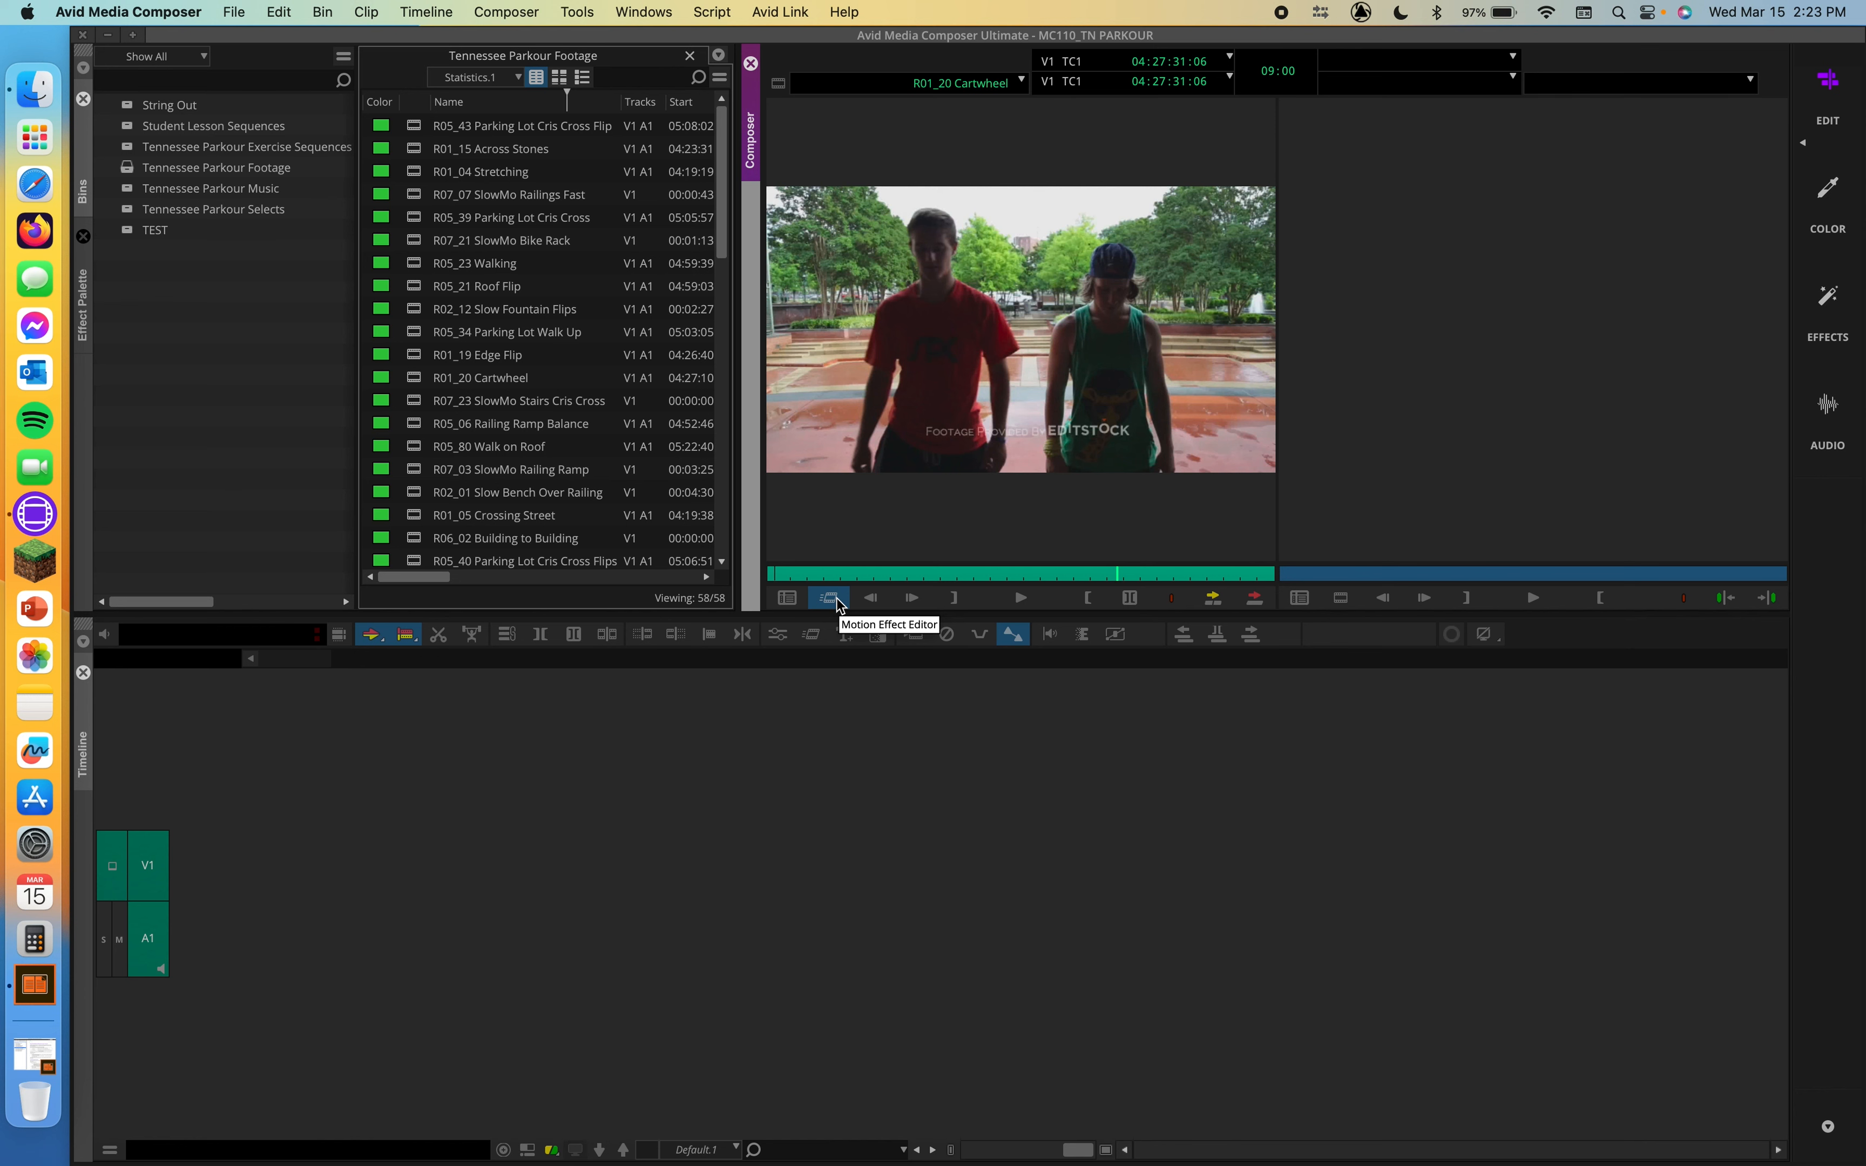
Step: Find the Motion Effect Editor command among the FX commands of the Command Palette, and close the palette
key("super+3")
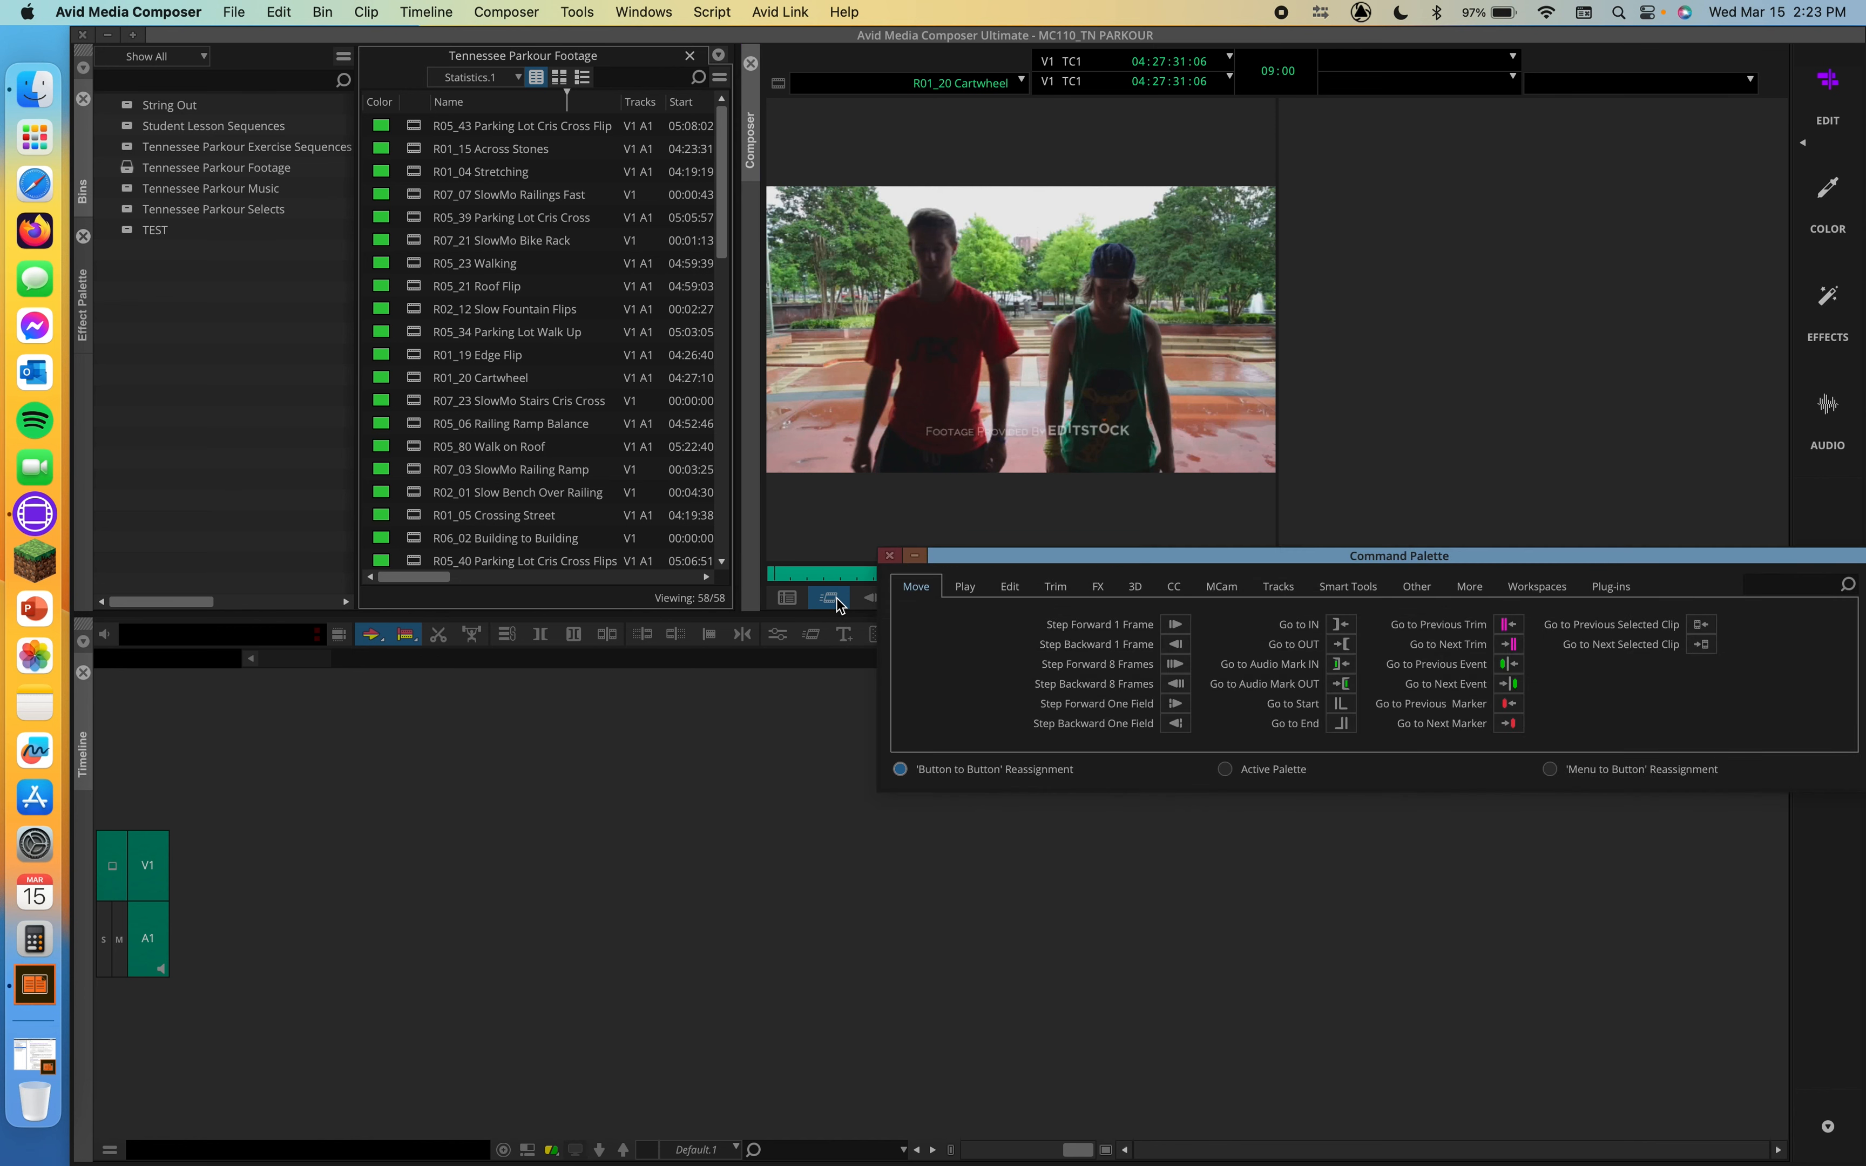
left_click_drag(1321, 555, 898, 687)
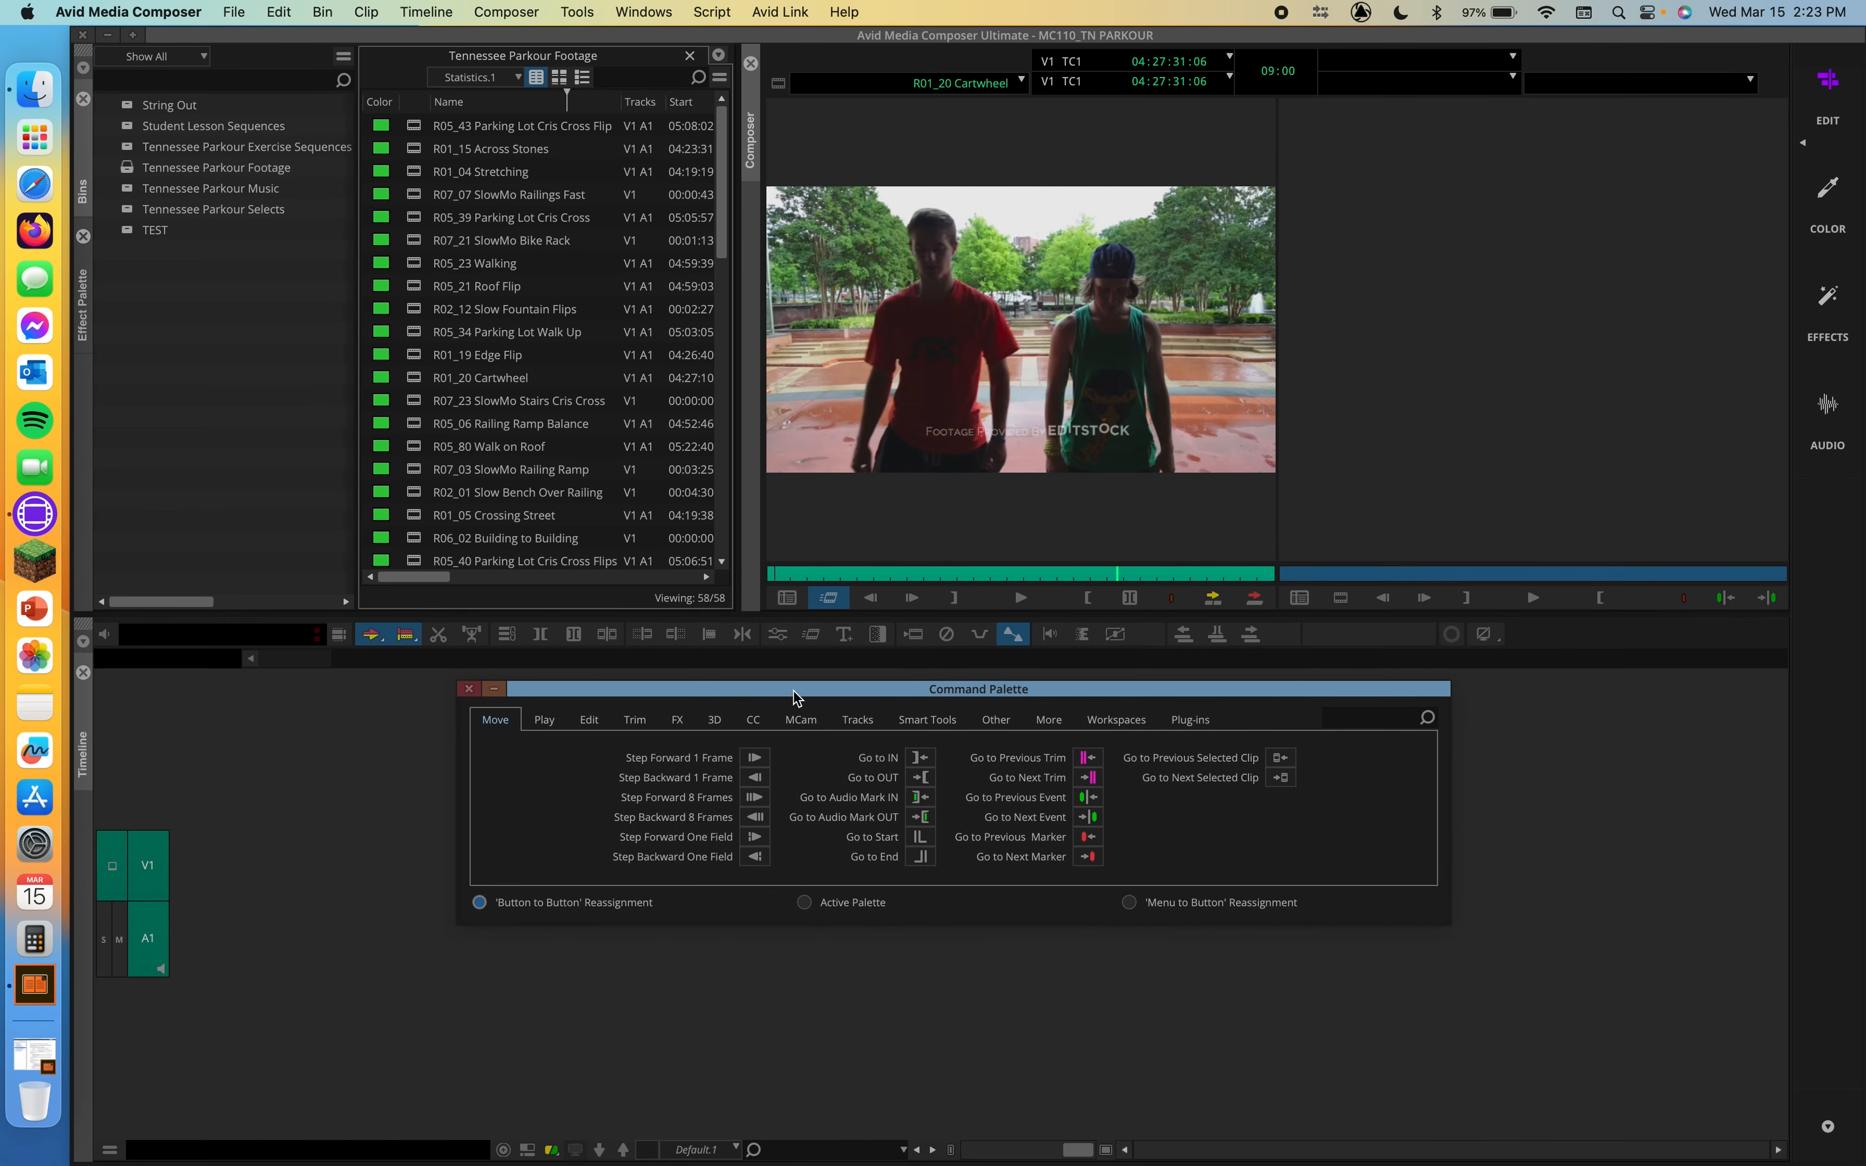
left_click_drag(783, 693, 803, 690)
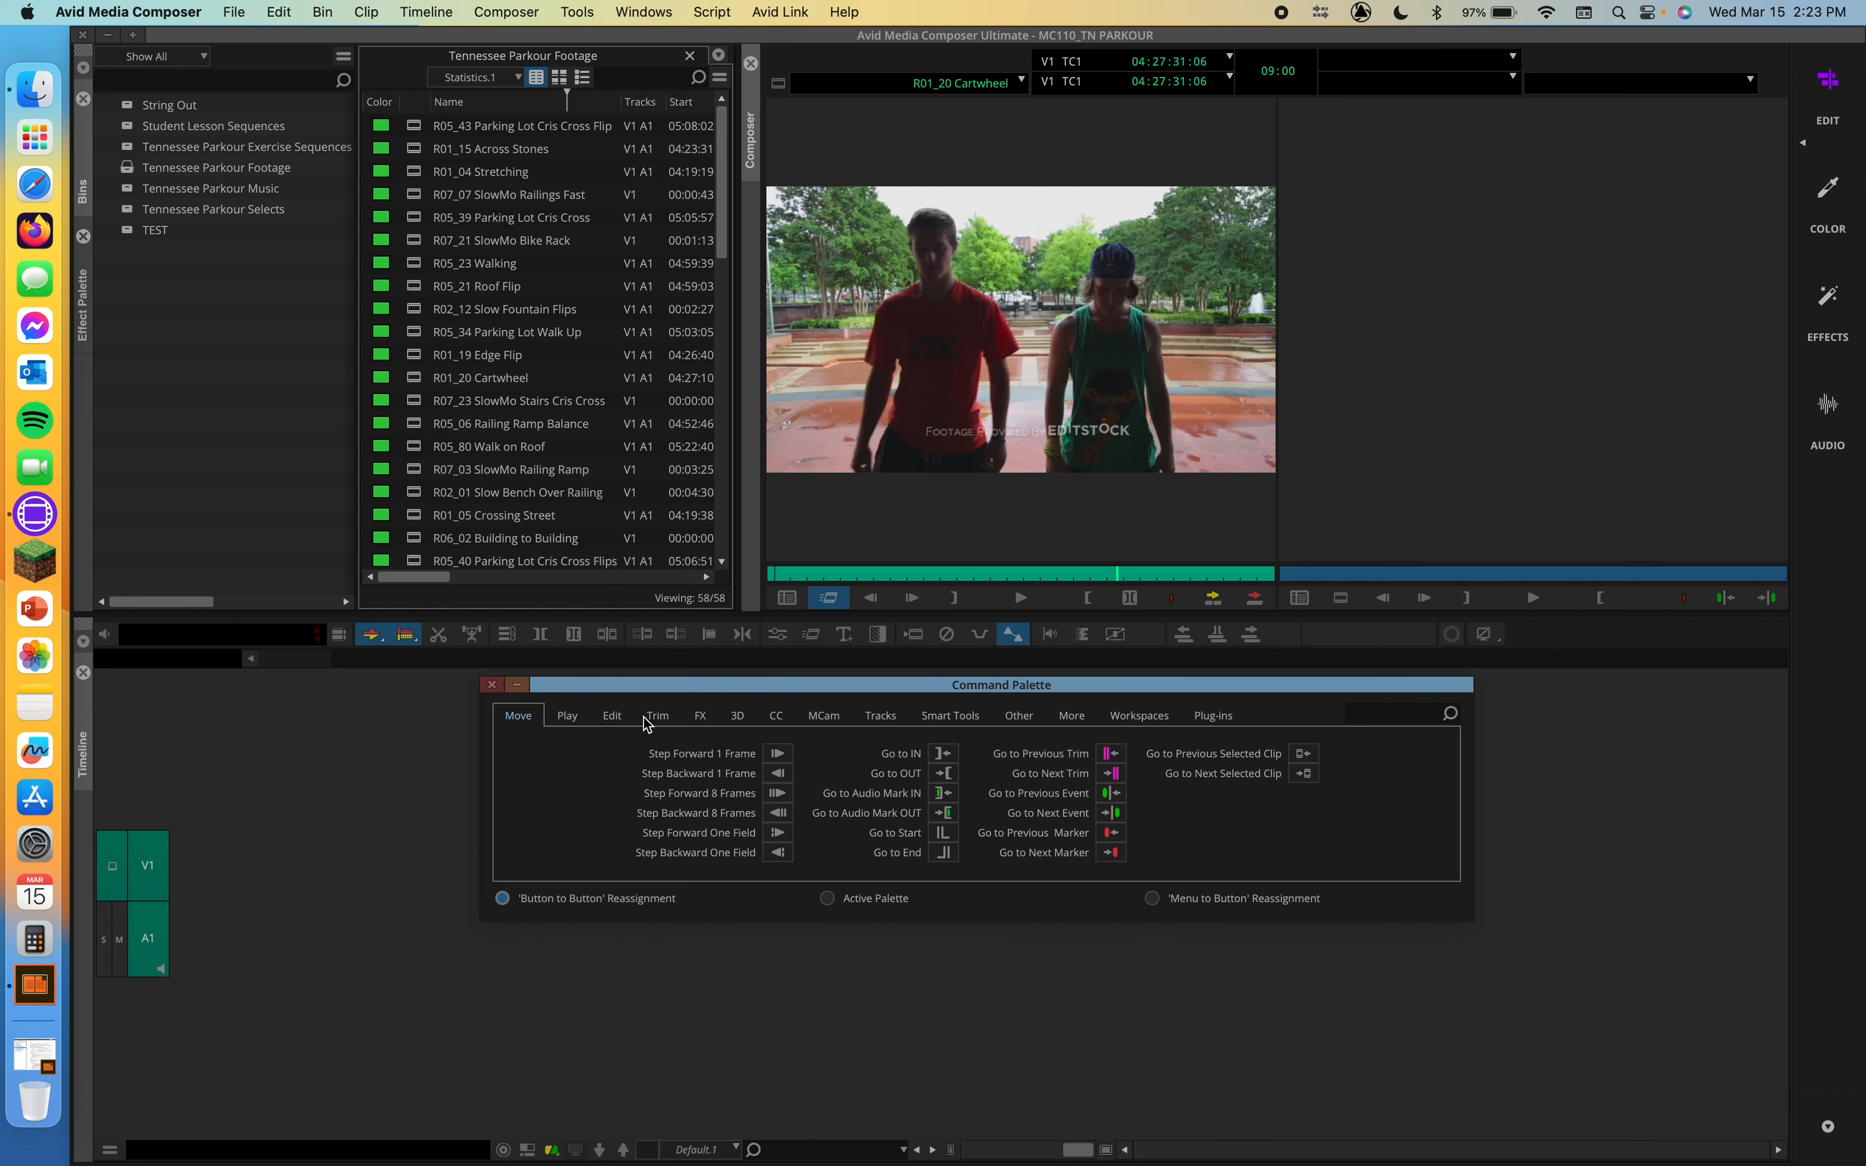
left_click(706, 716)
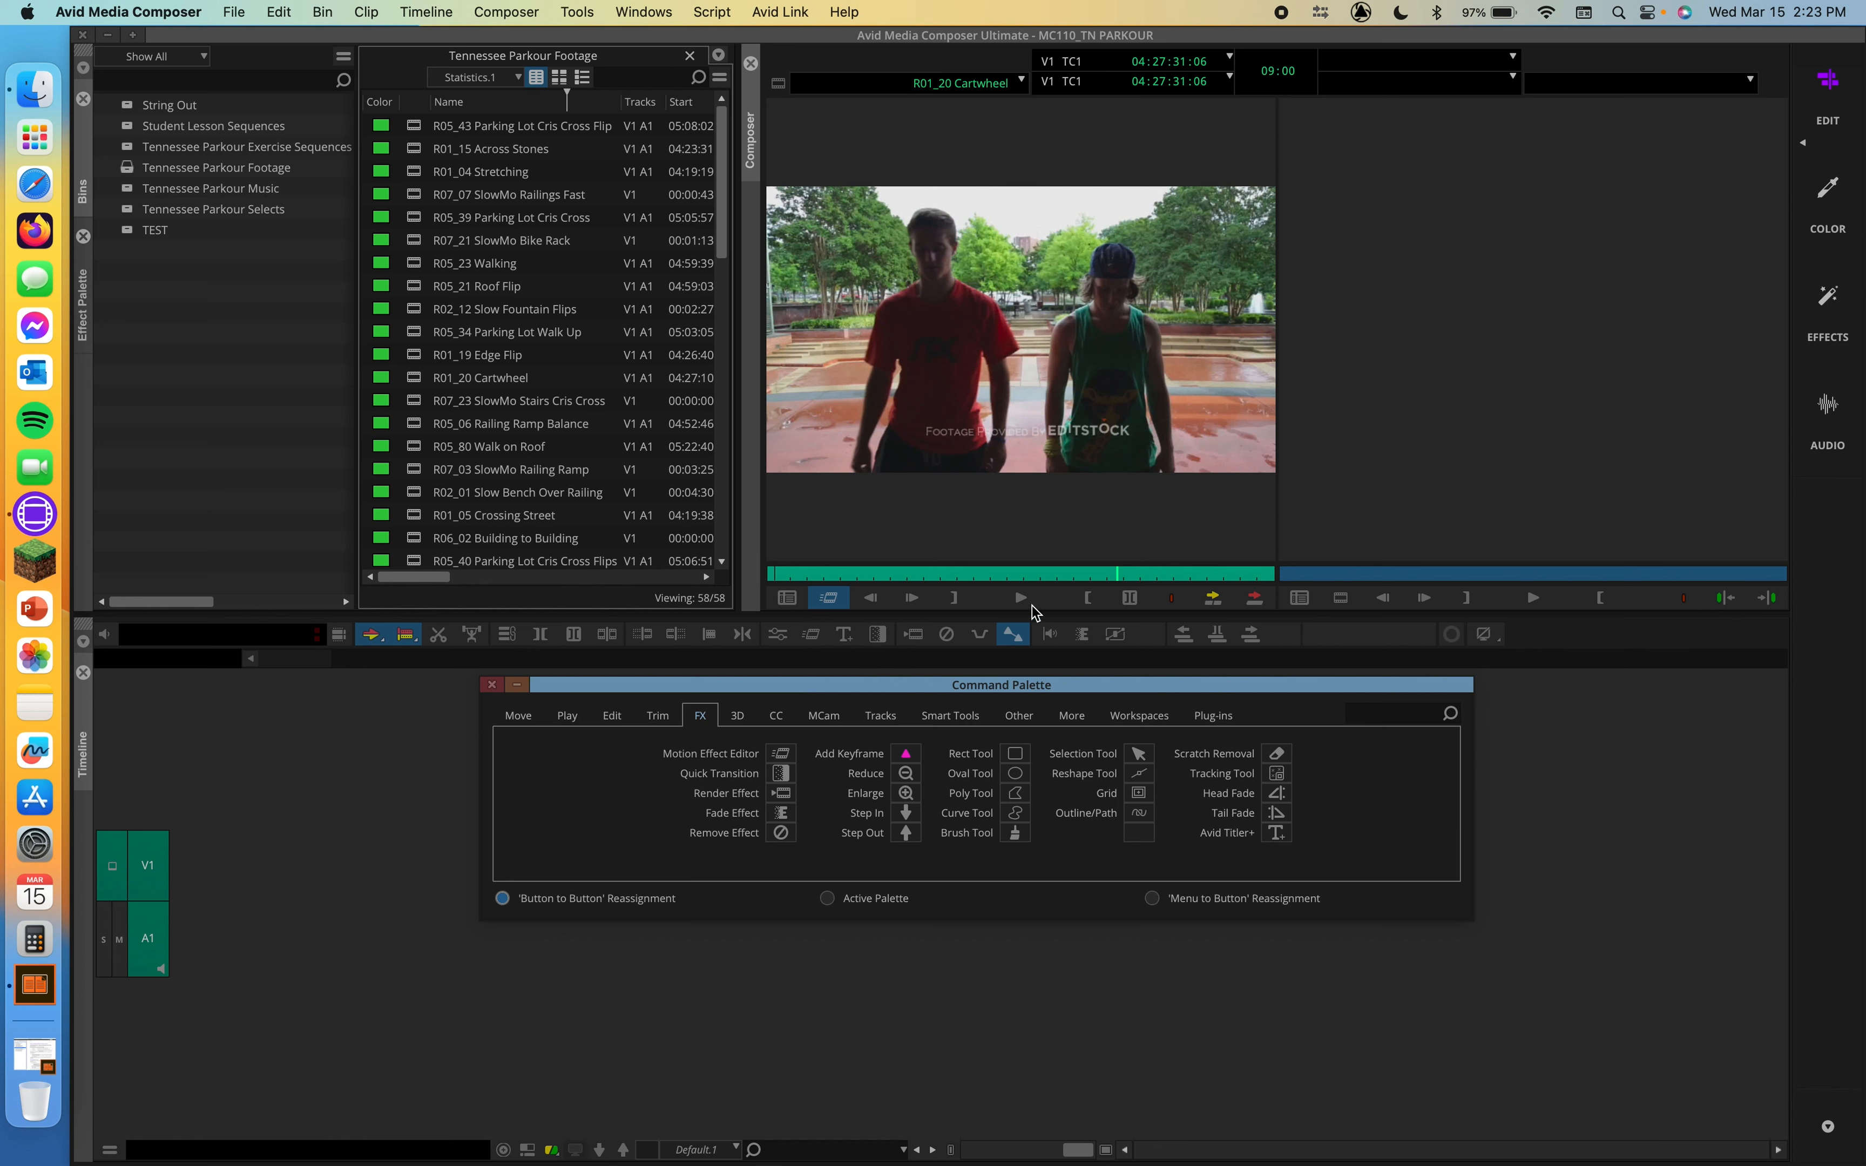
left_click(490, 686)
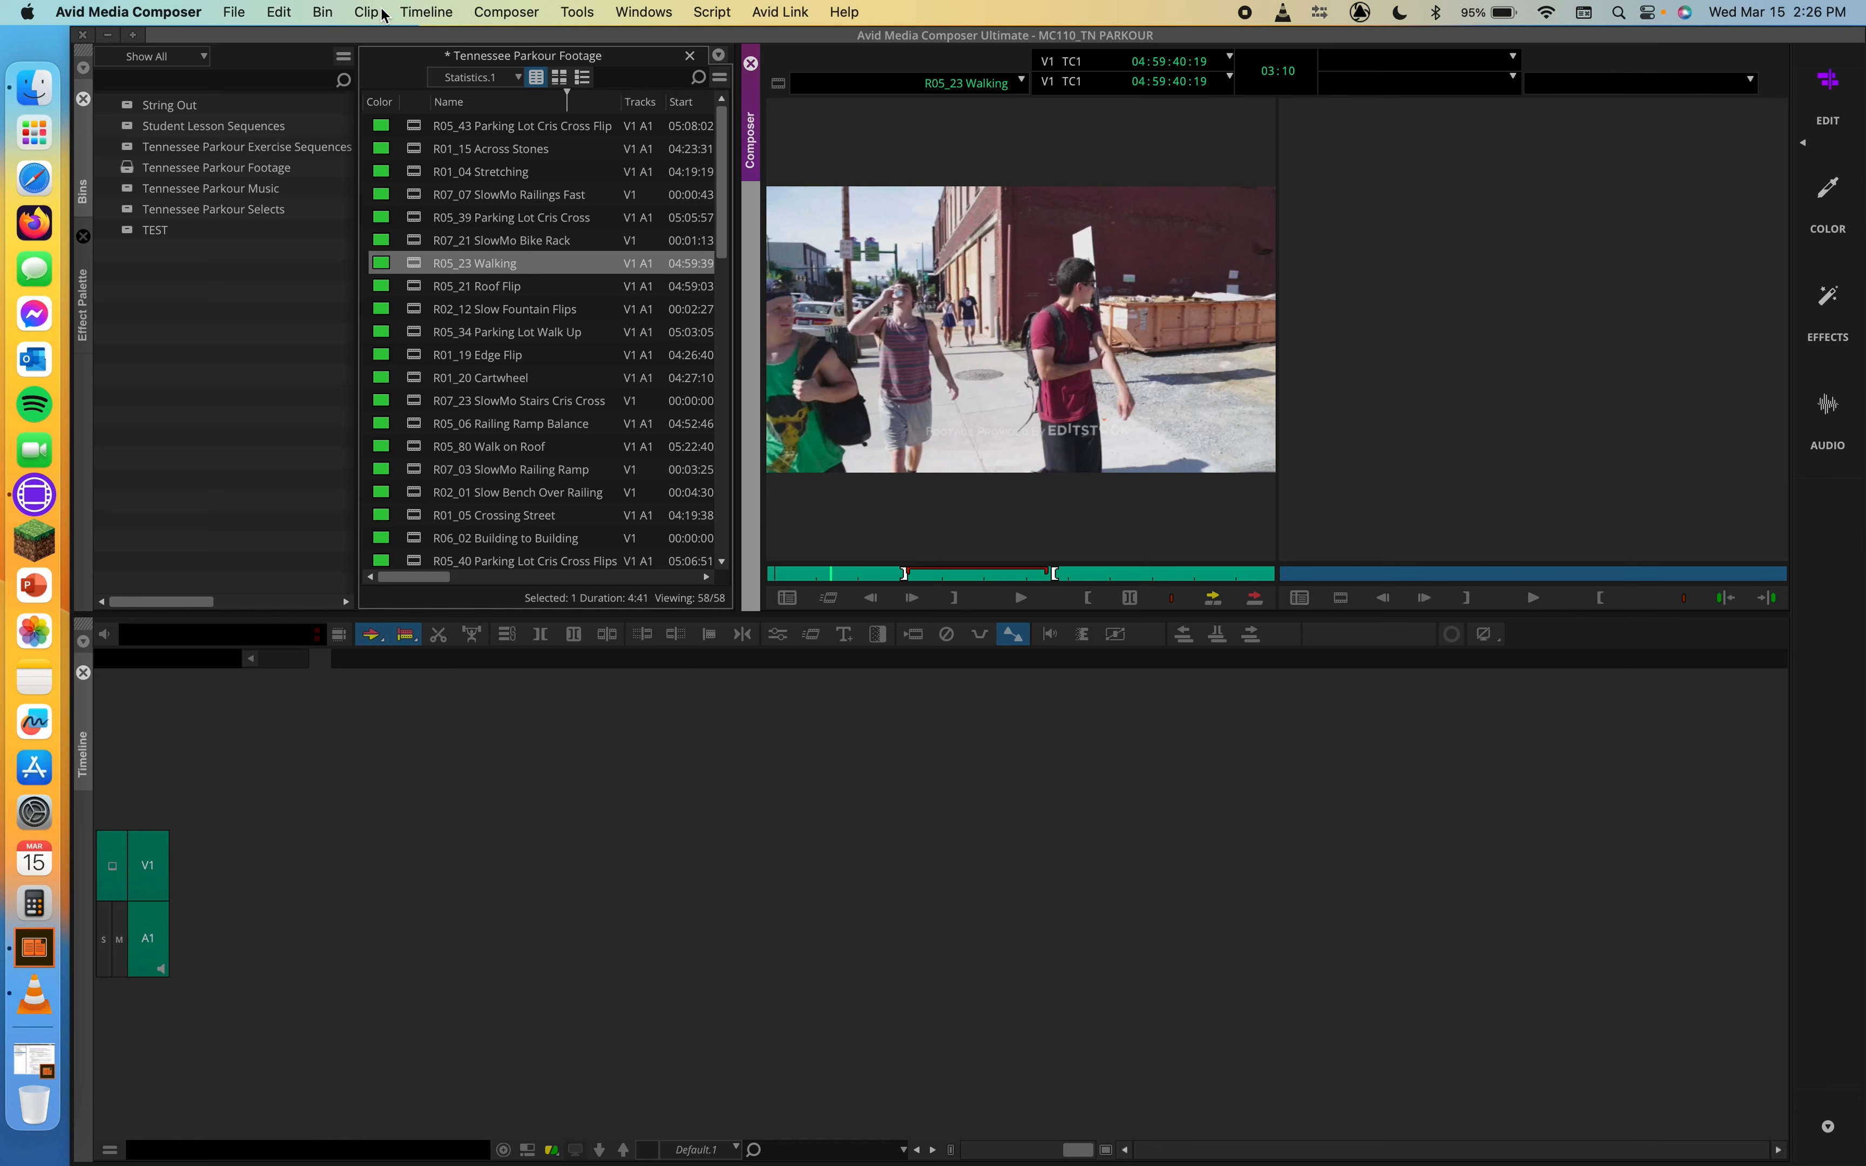
Step: Set the Freeze Frame rendering option to Using Both Fields
left_click(497, 13)
mouse_move(526, 197)
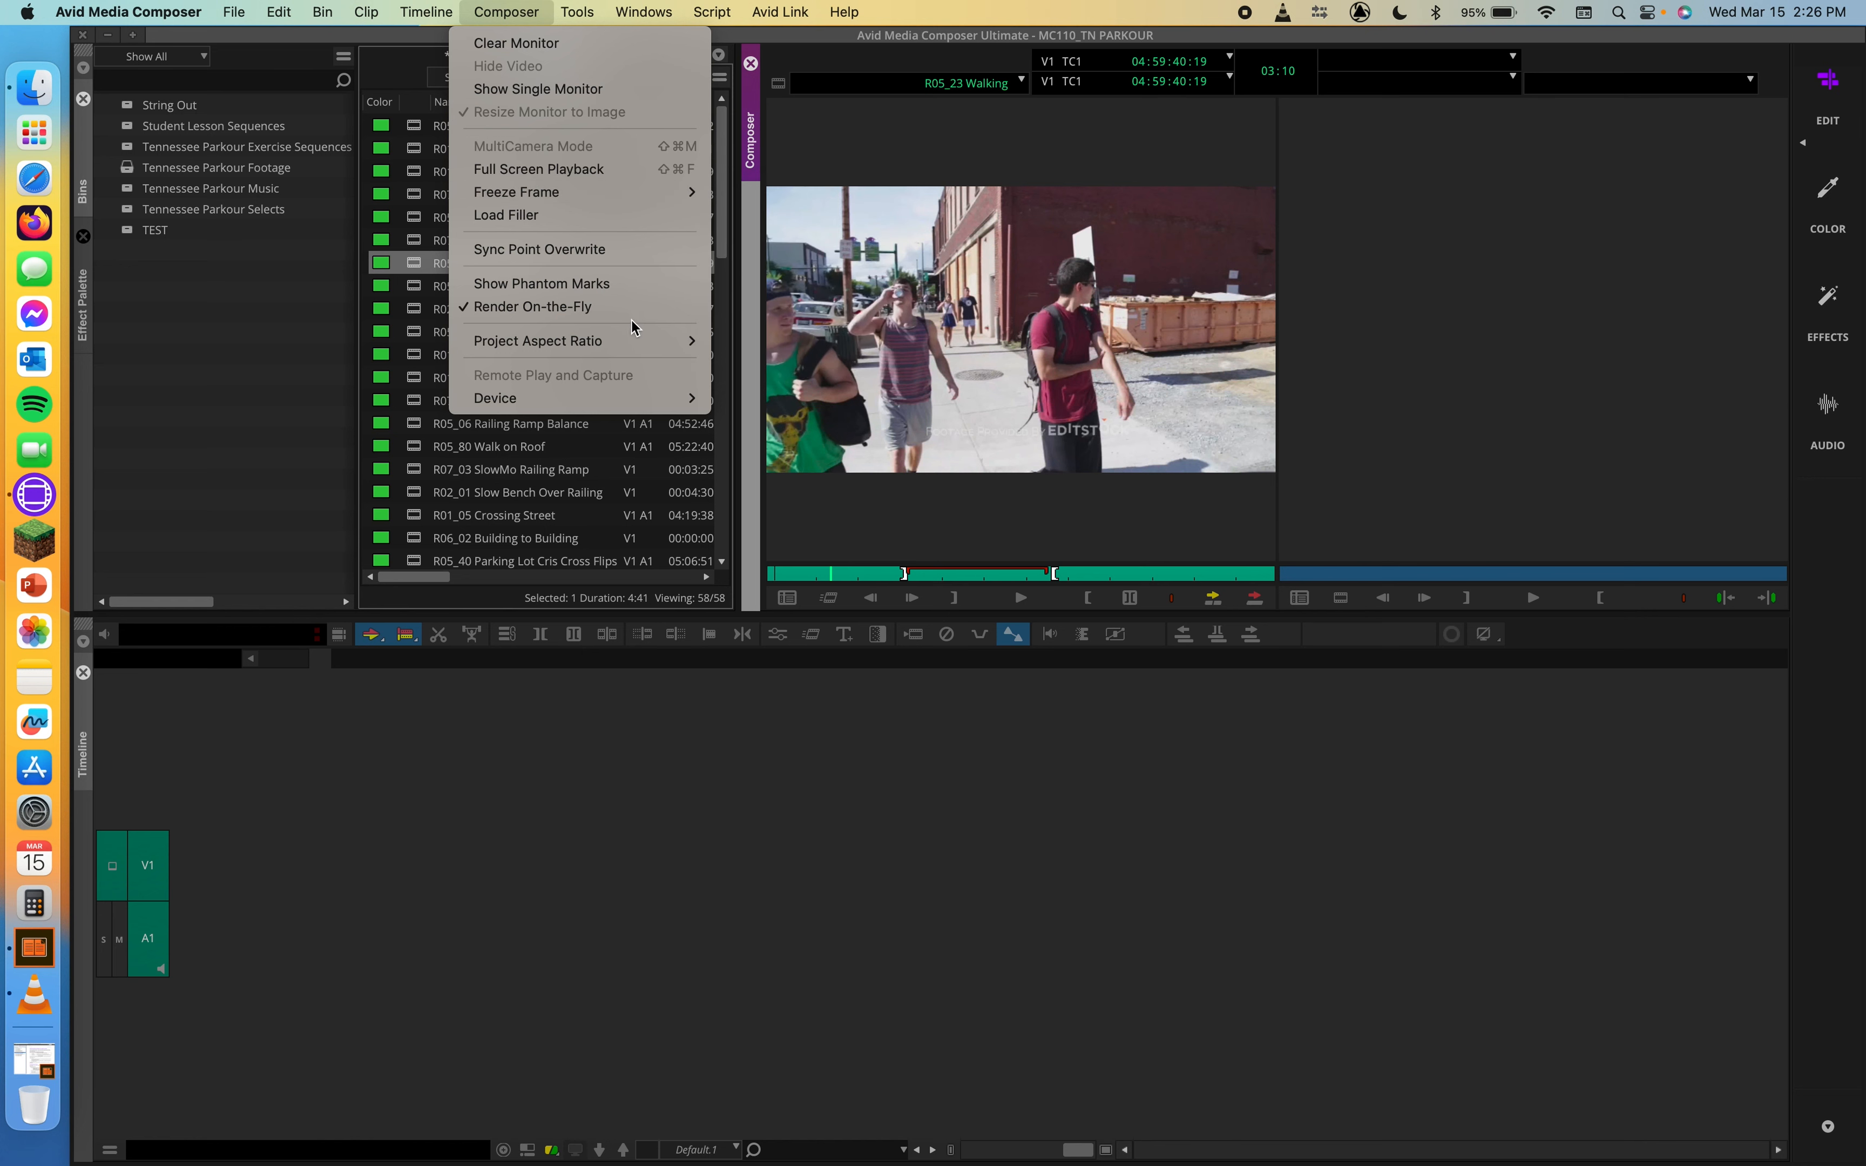
mouse_move(663, 193)
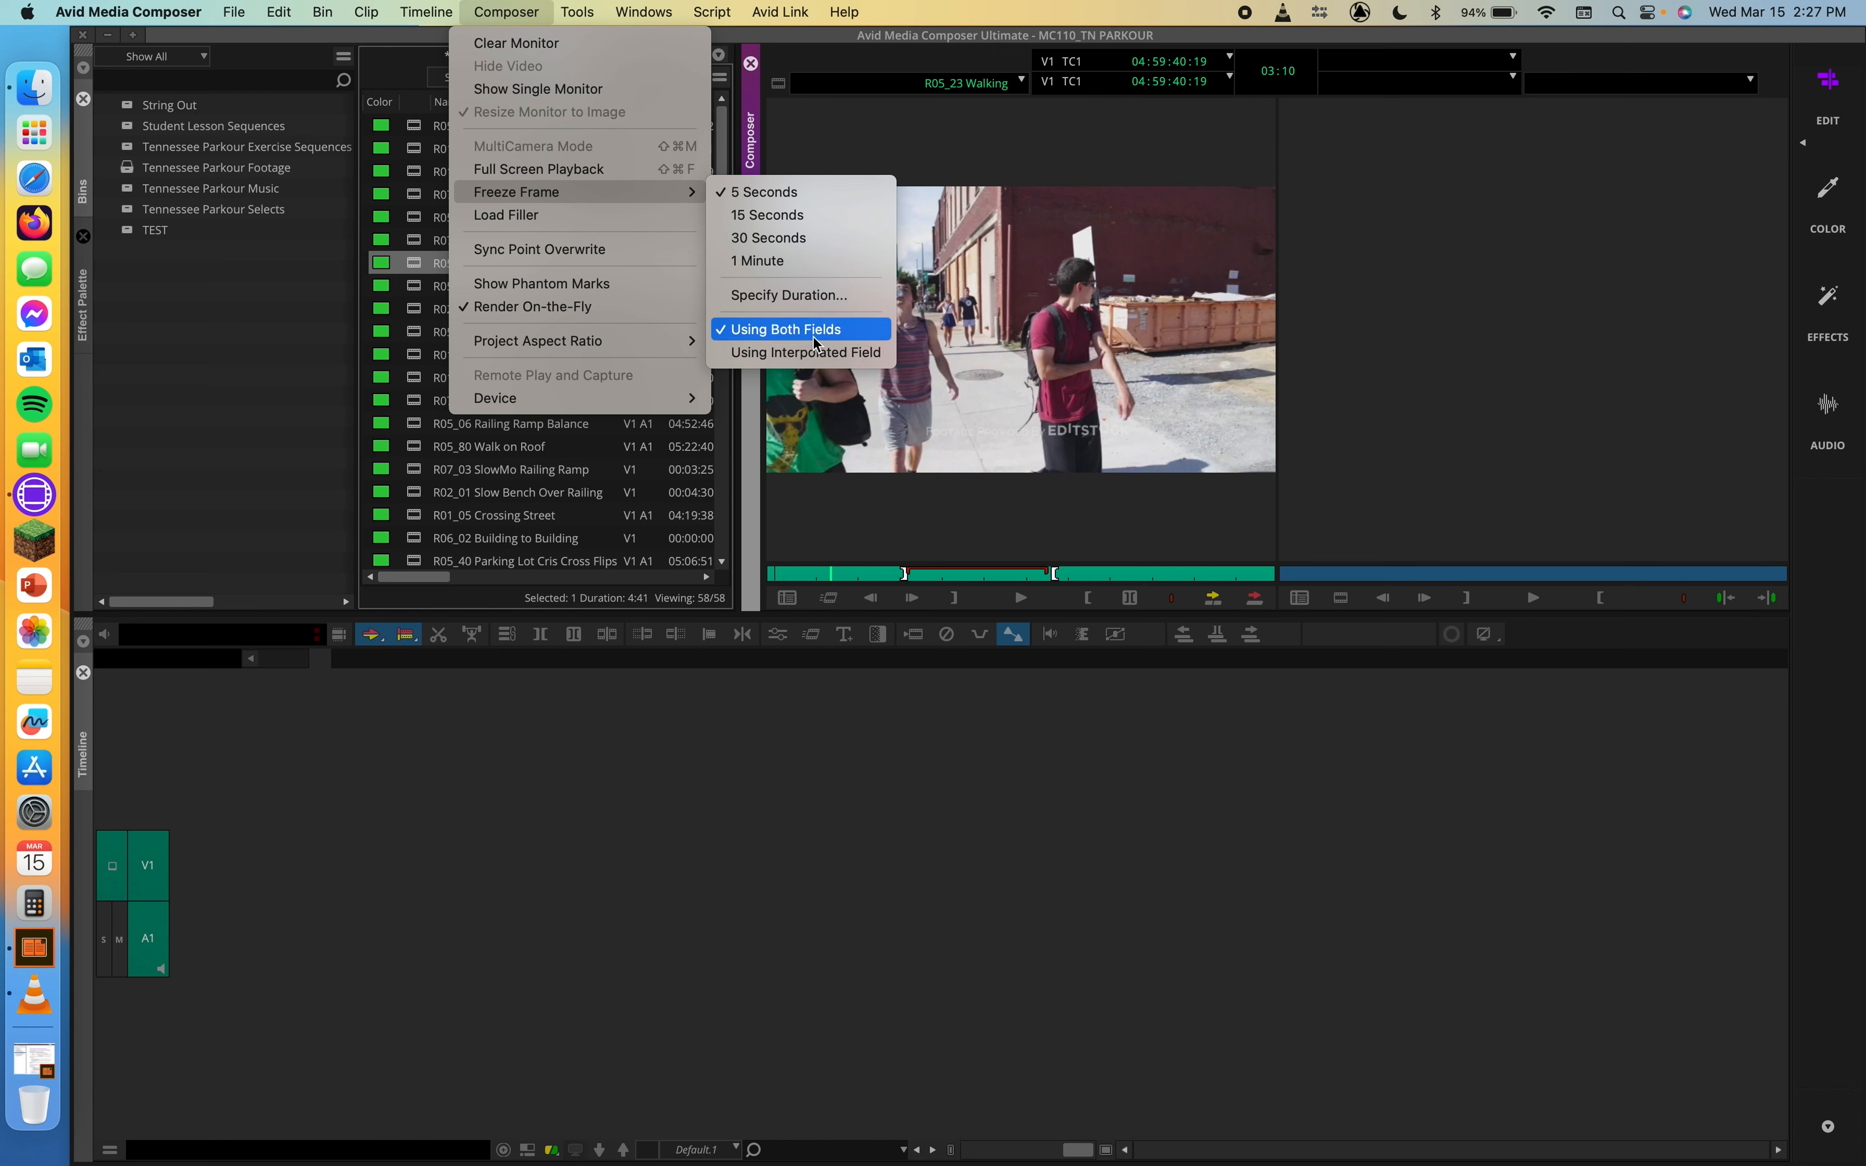
left_click(781, 330)
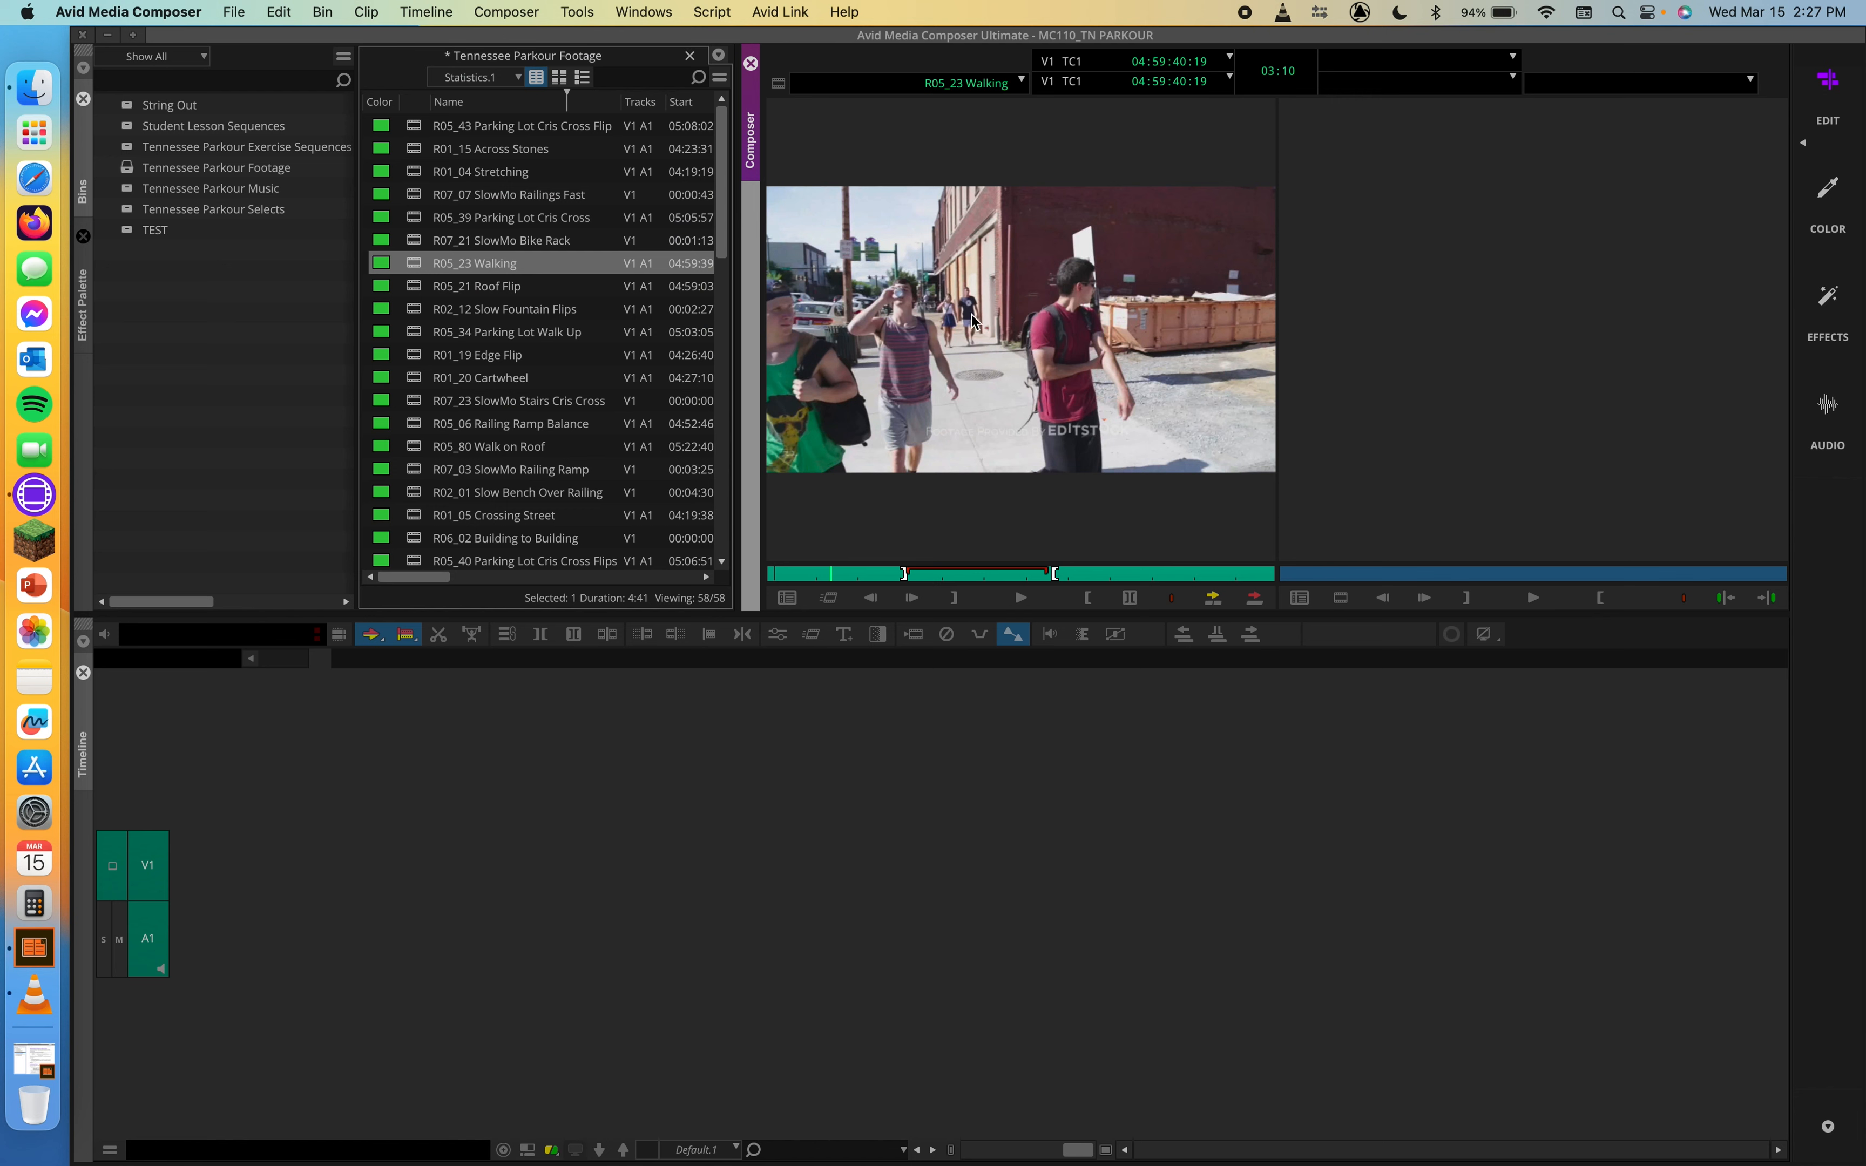
Step: Create a 15-second freeze frame from R05_23 Walking at 04:59:49:08, storing its media on Macintosh HD
left_click_drag(908, 568, 1203, 577)
right_click(1023, 351)
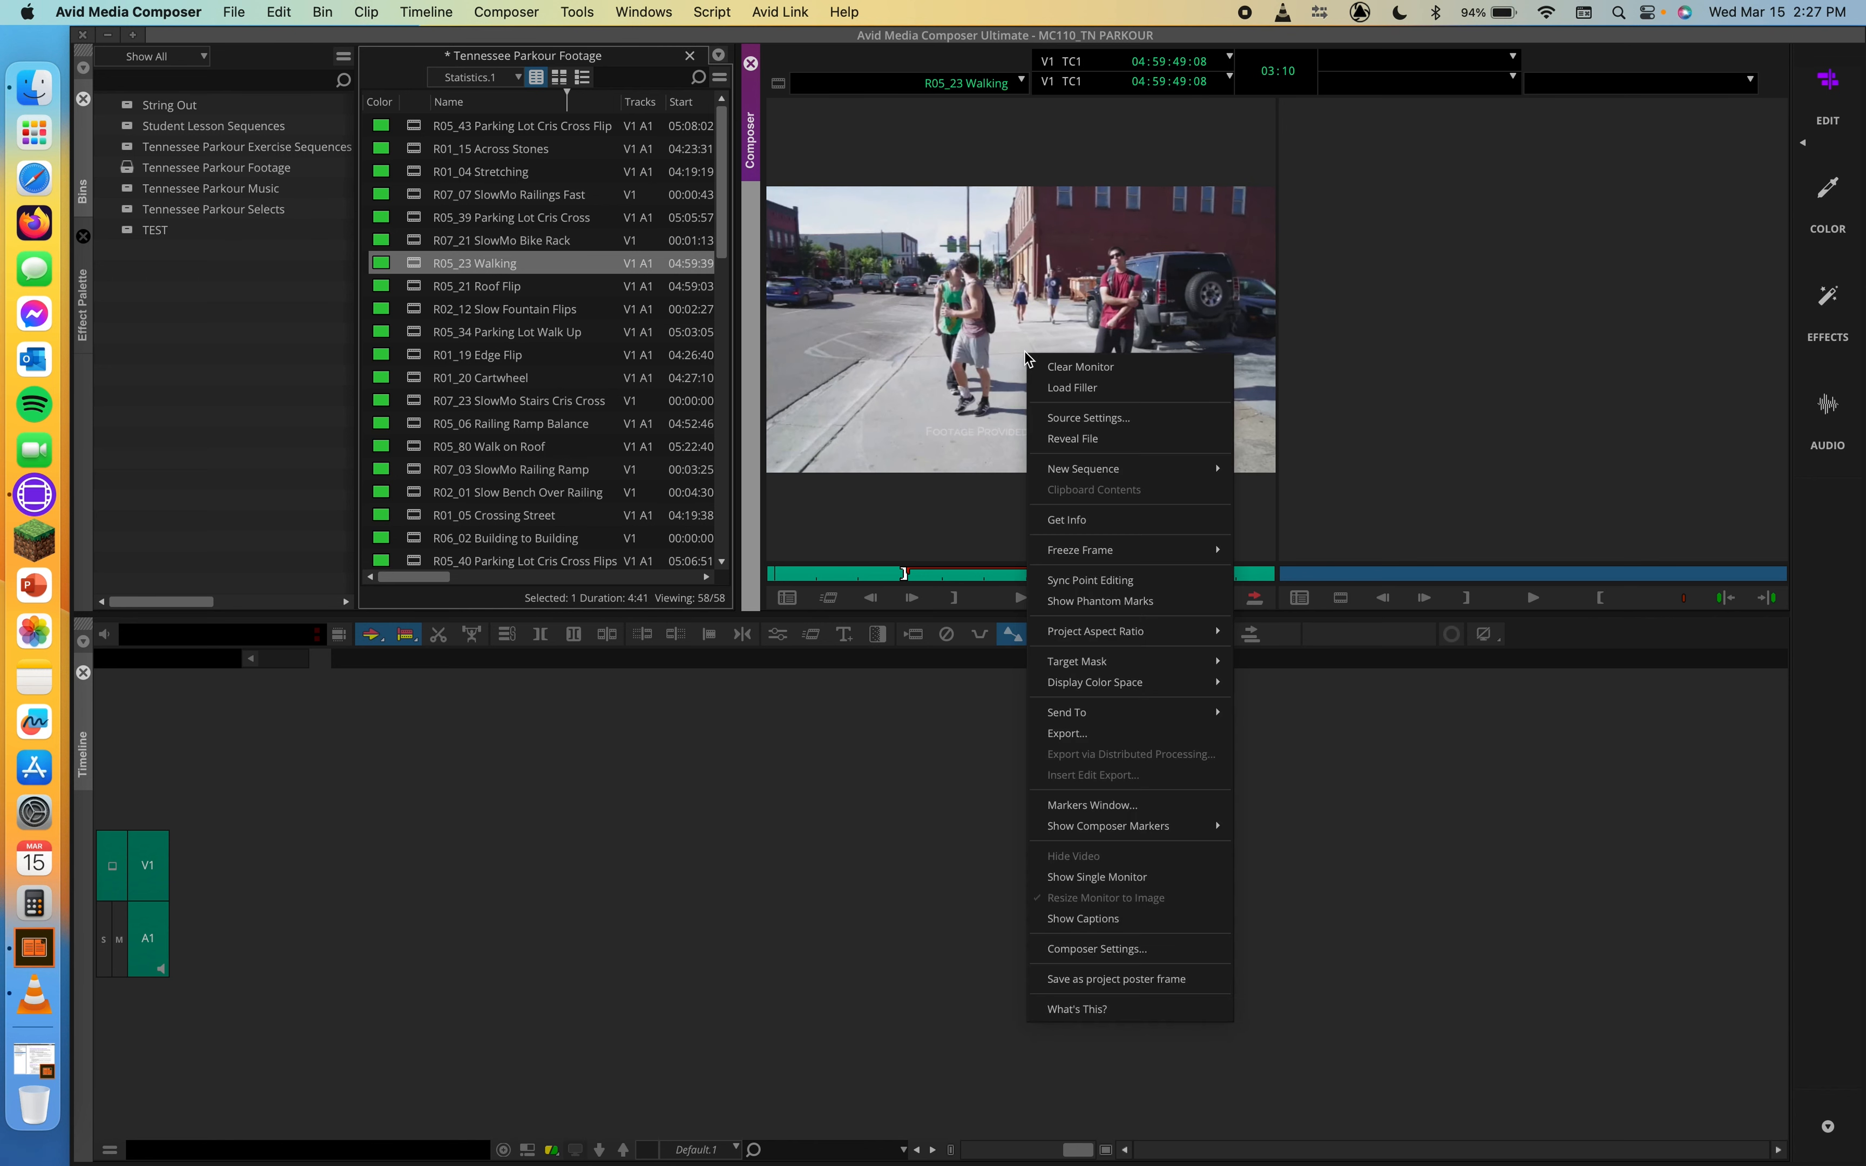
mouse_move(1088, 549)
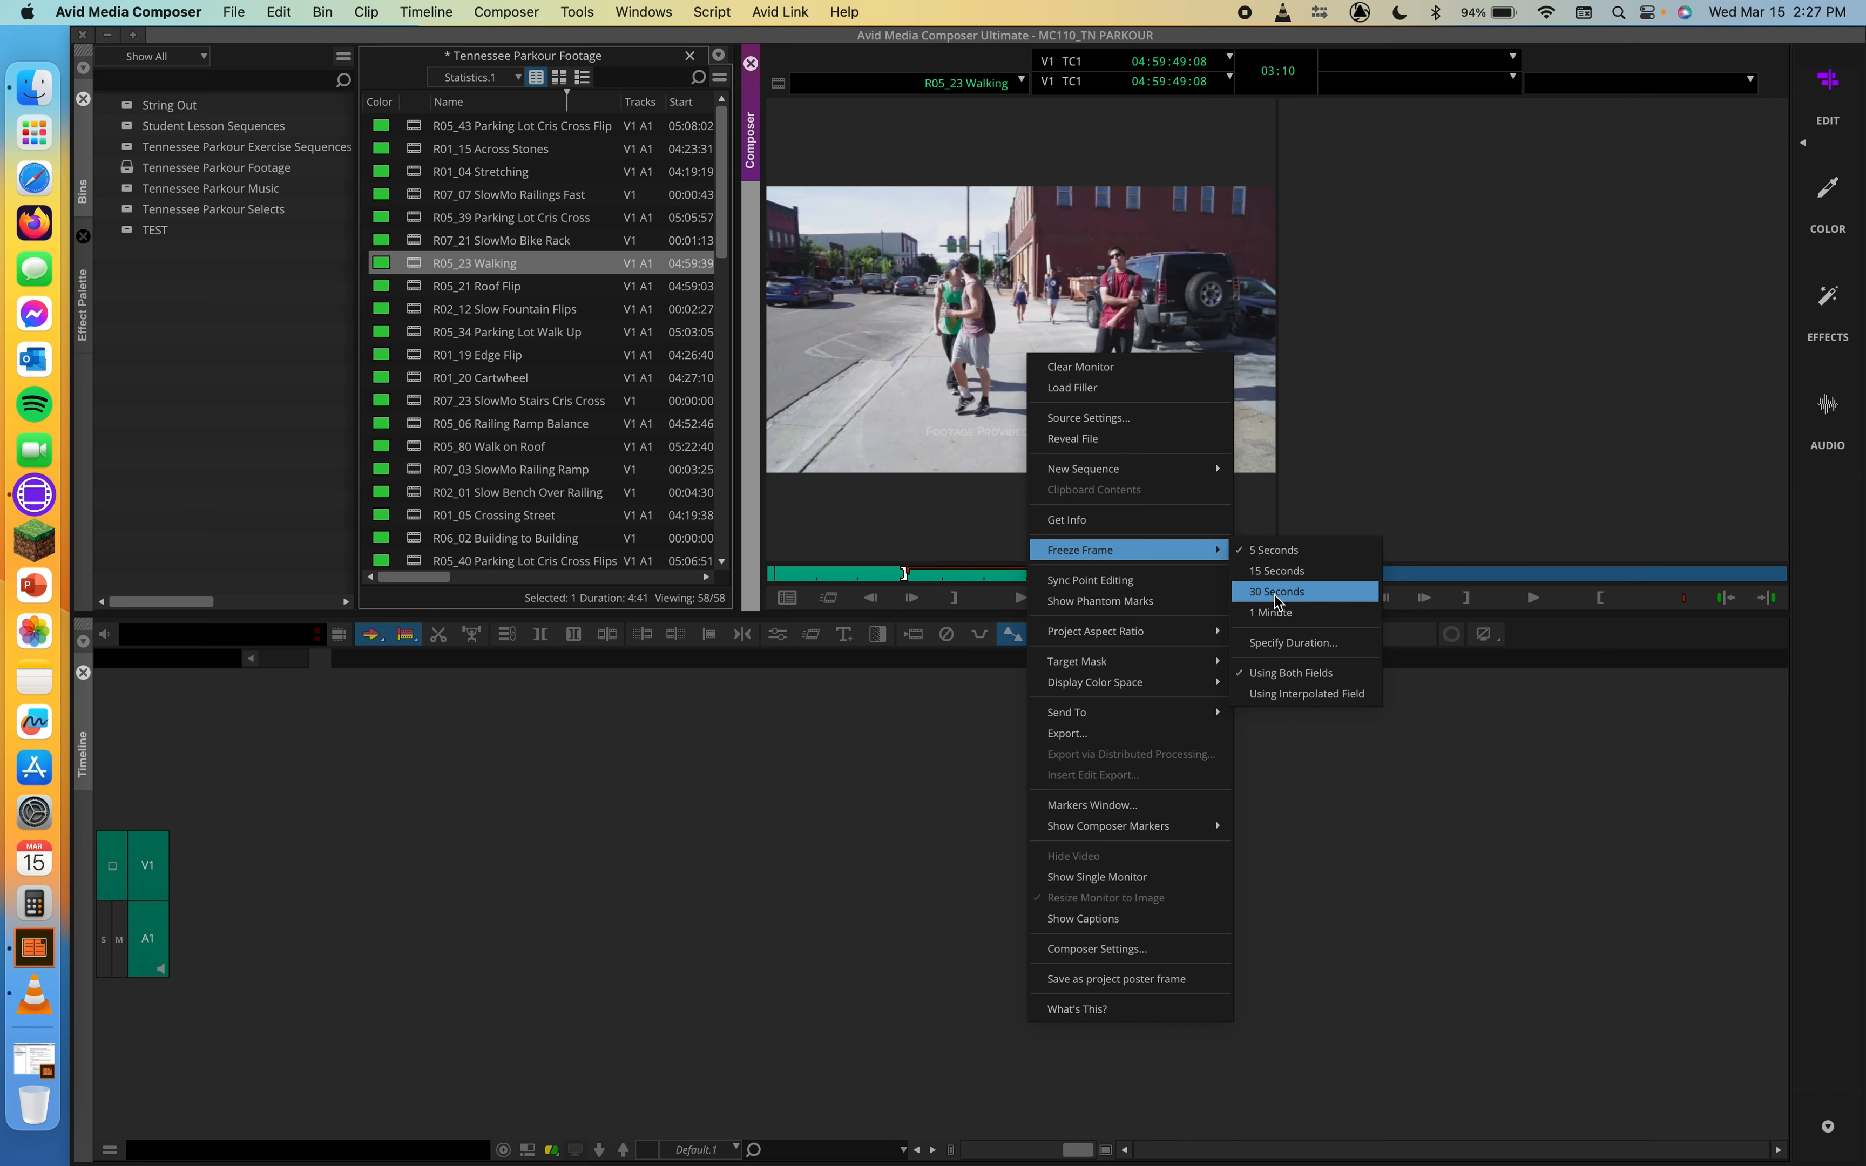
left_click(1281, 576)
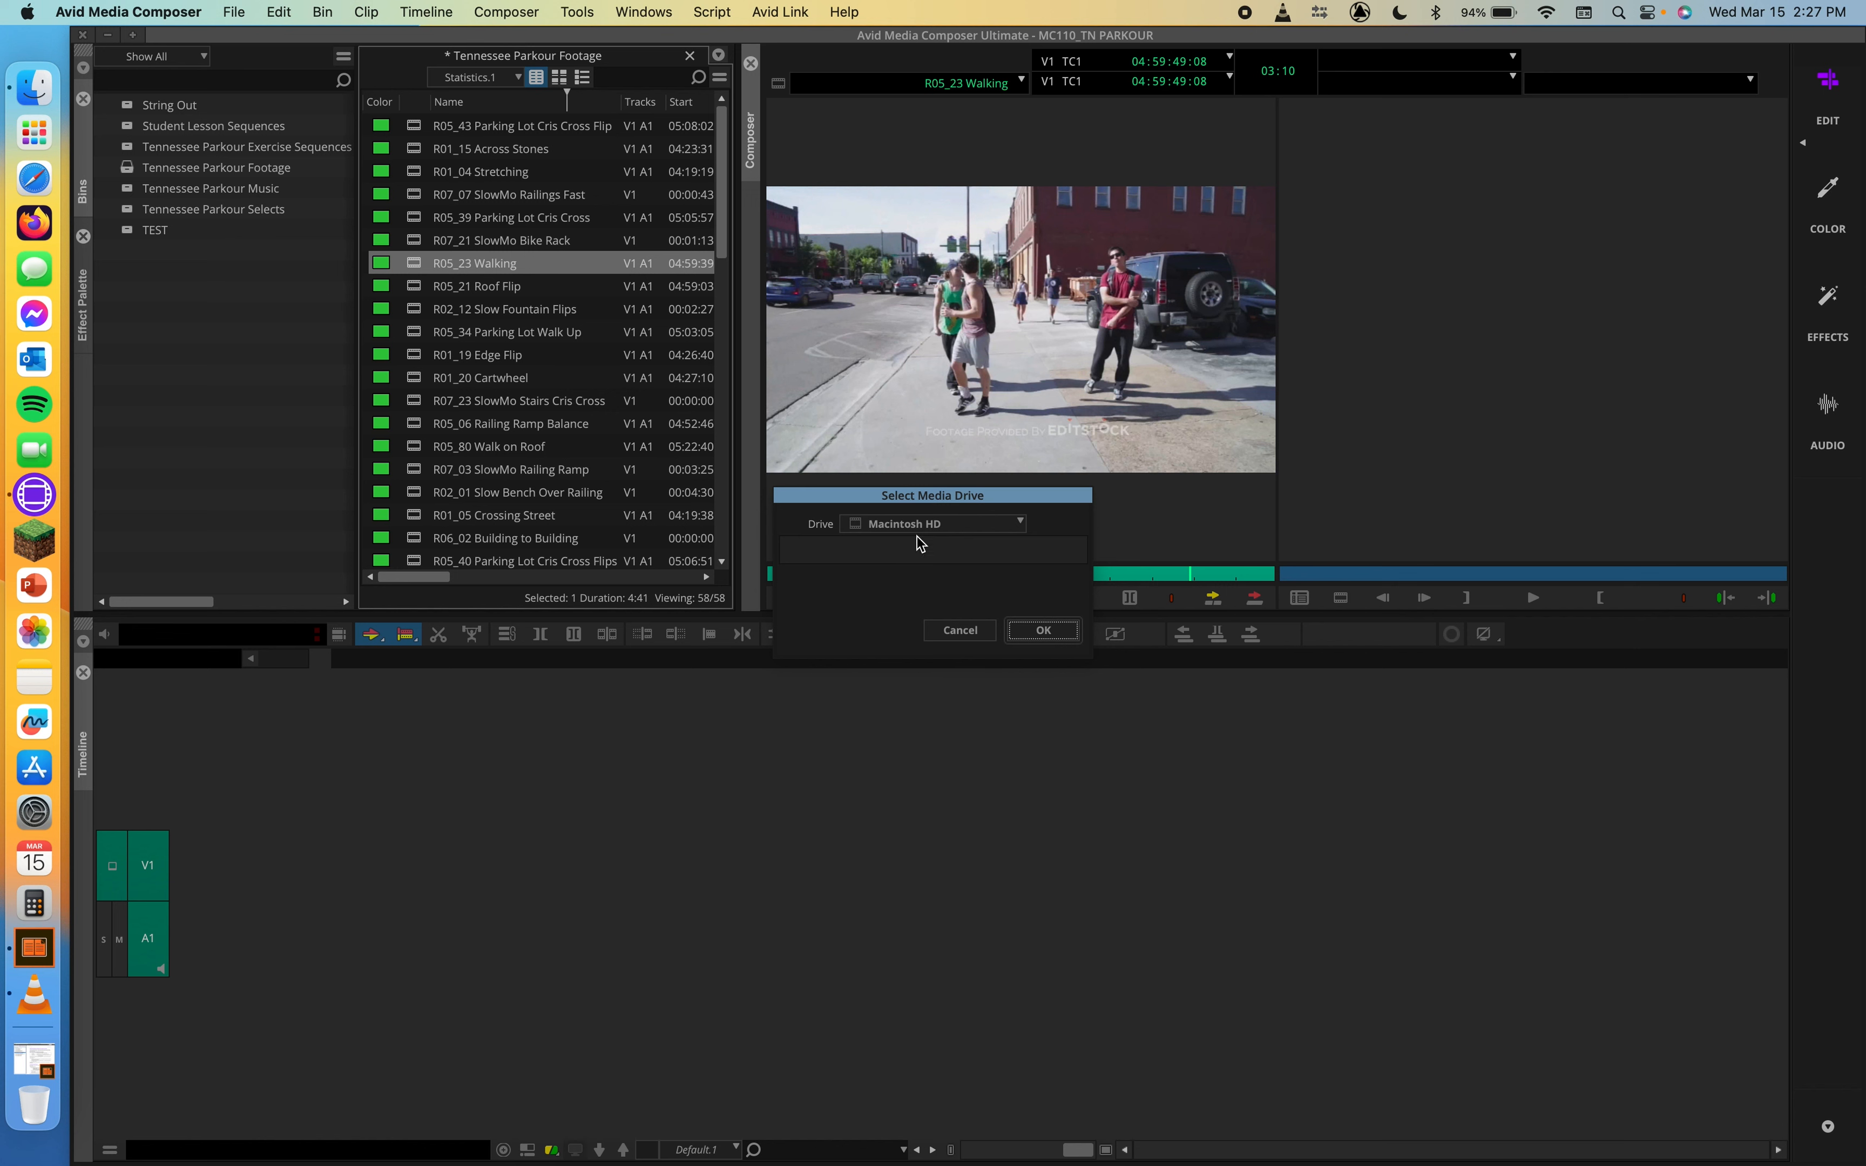
left_click(992, 527)
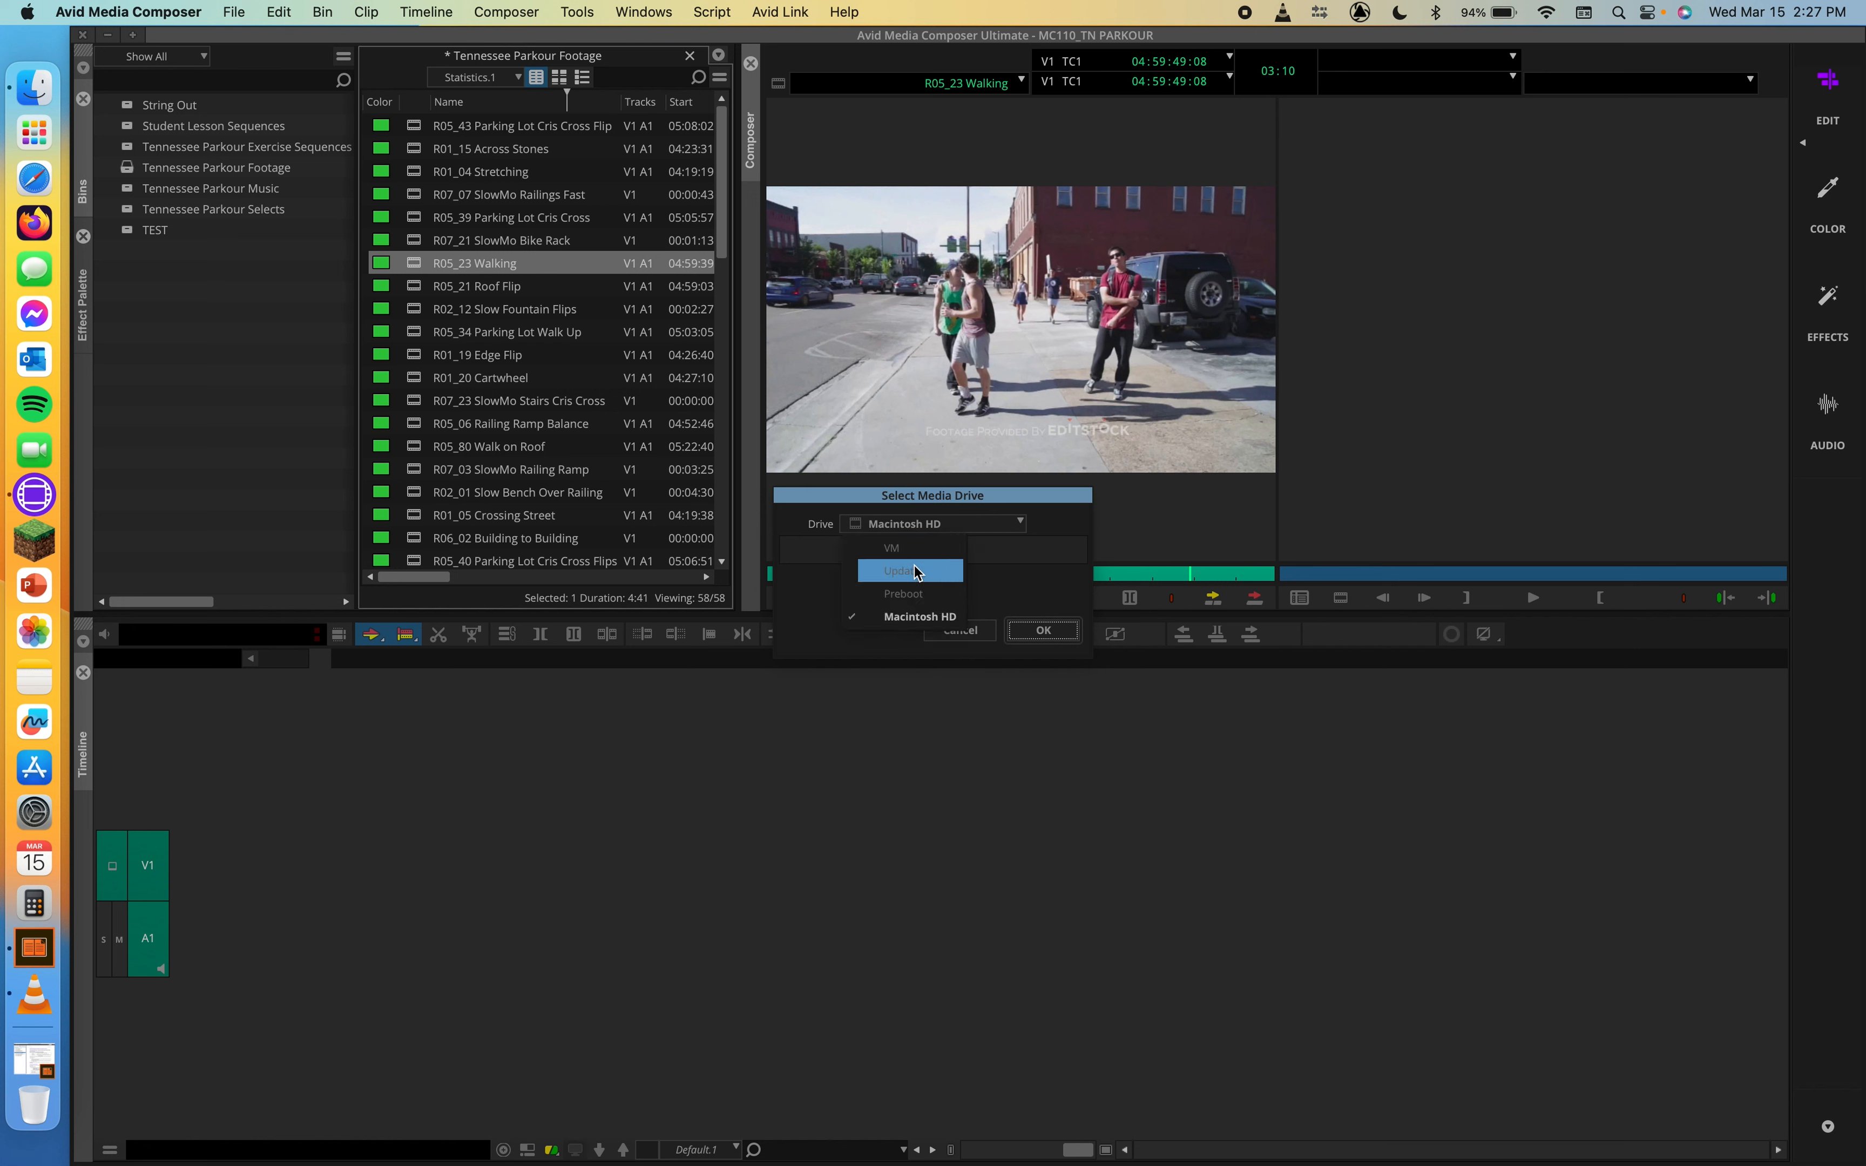
left_click(985, 578)
left_click(1032, 632)
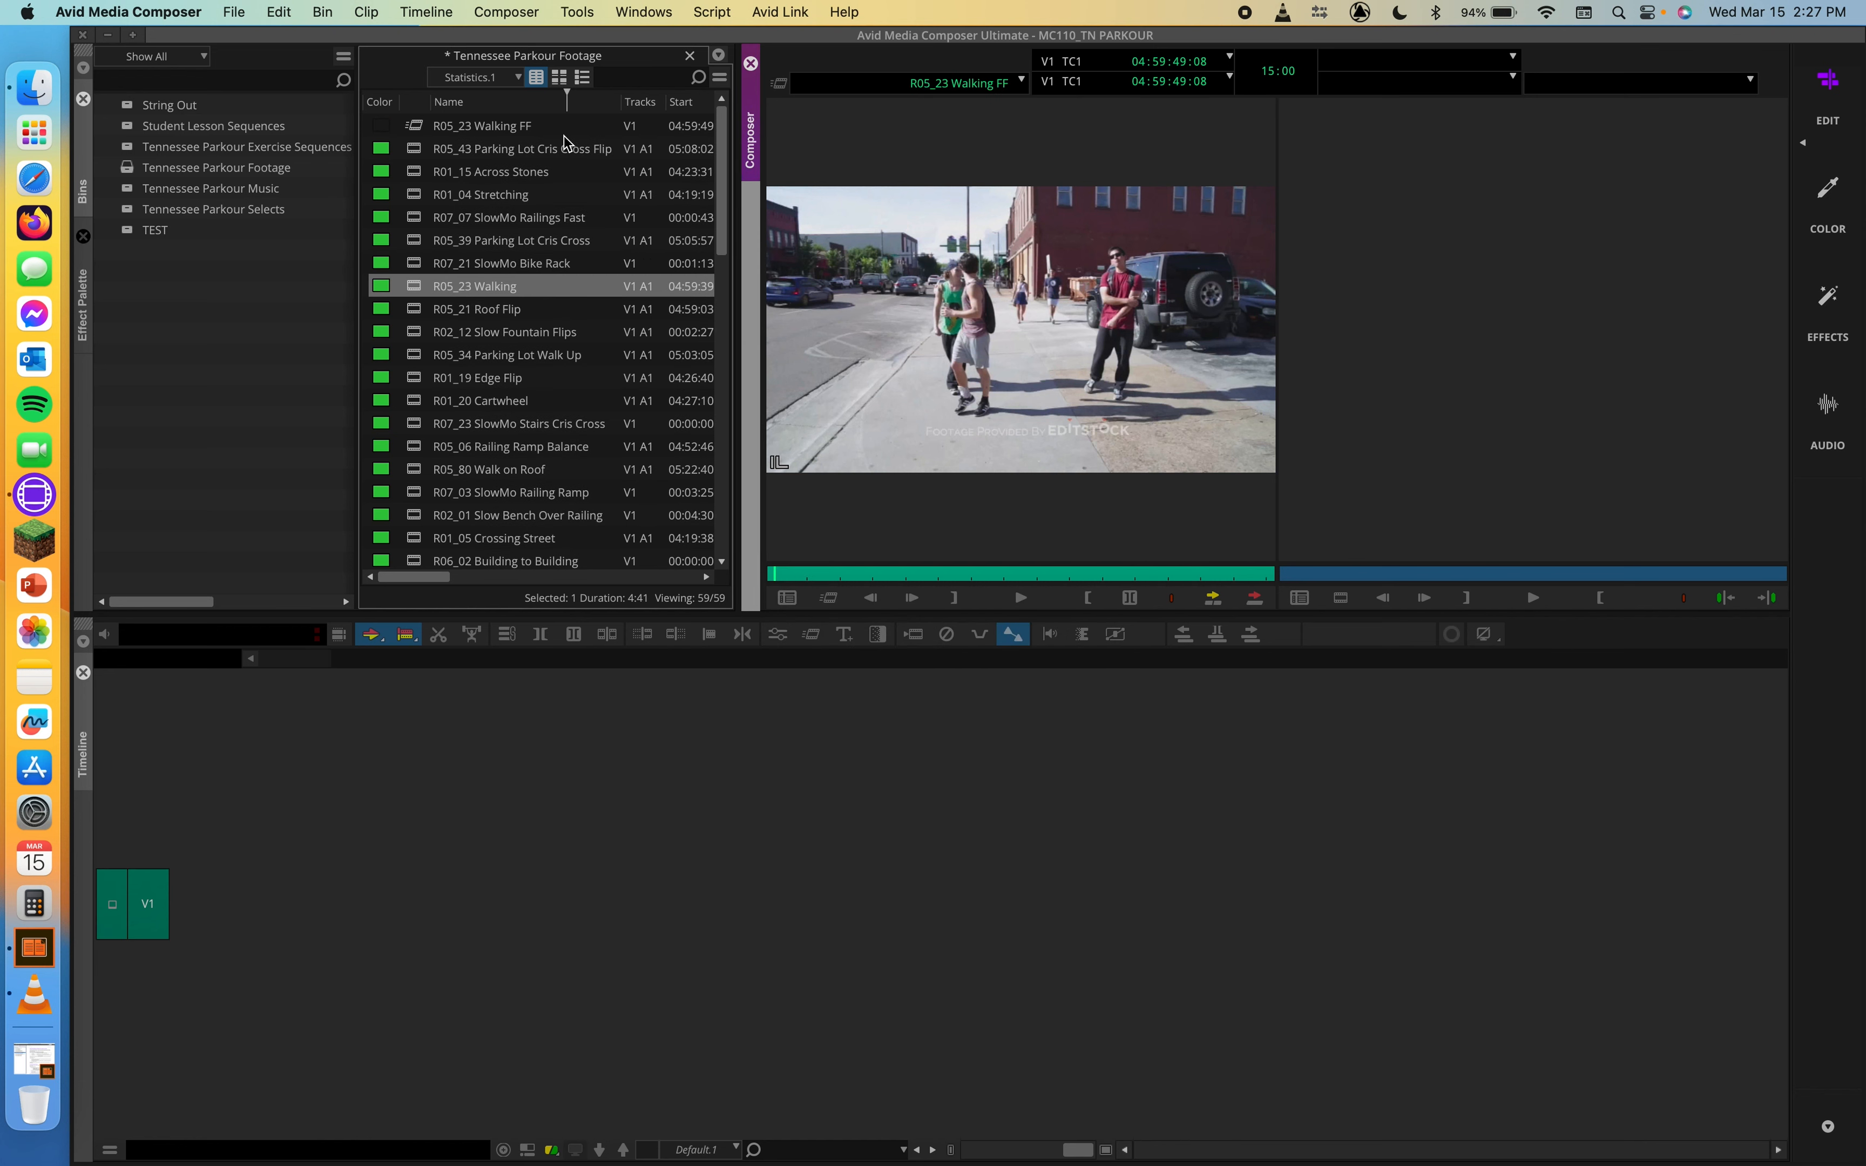
Step: Load the R05_23 Walking FF clip into the source monitor and scrub through it to its end
left_click(518, 126)
left_click(568, 125)
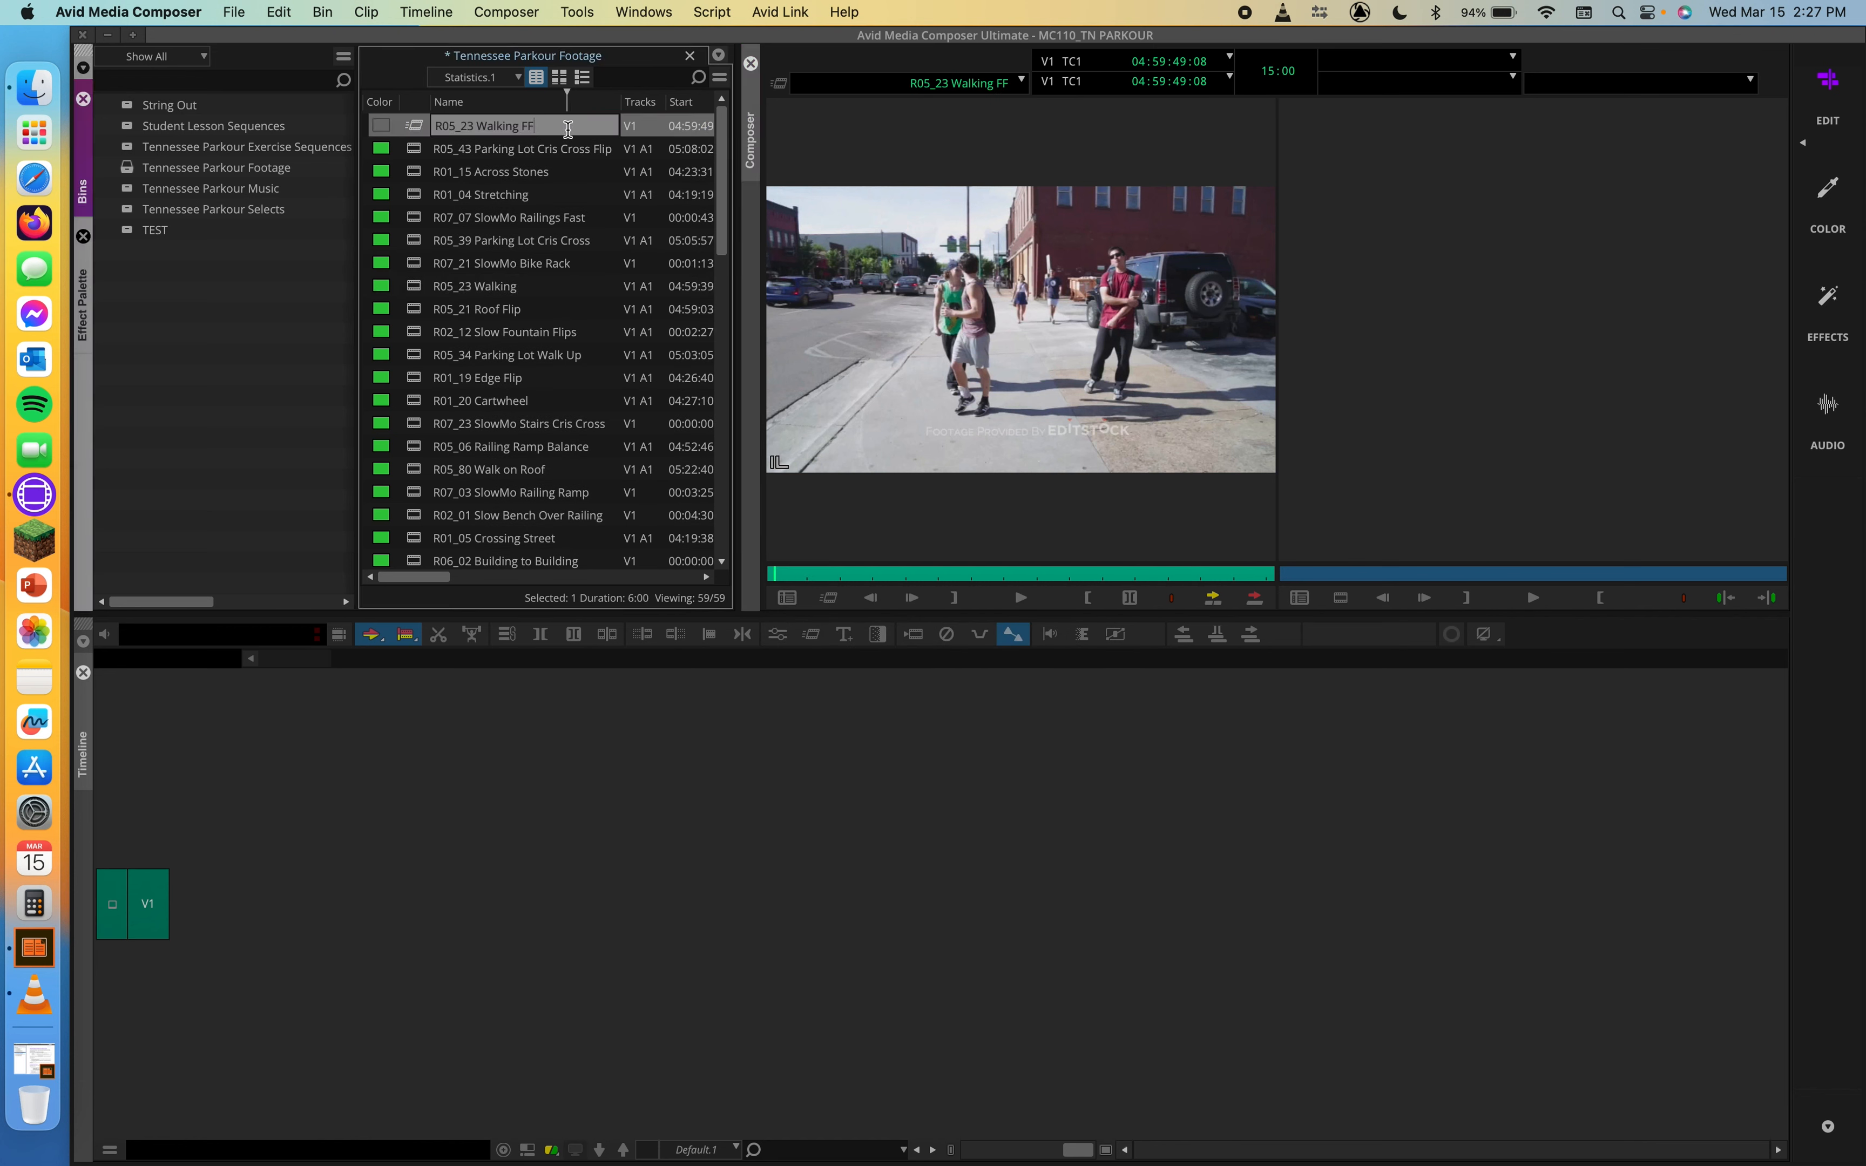
left_click(411, 133)
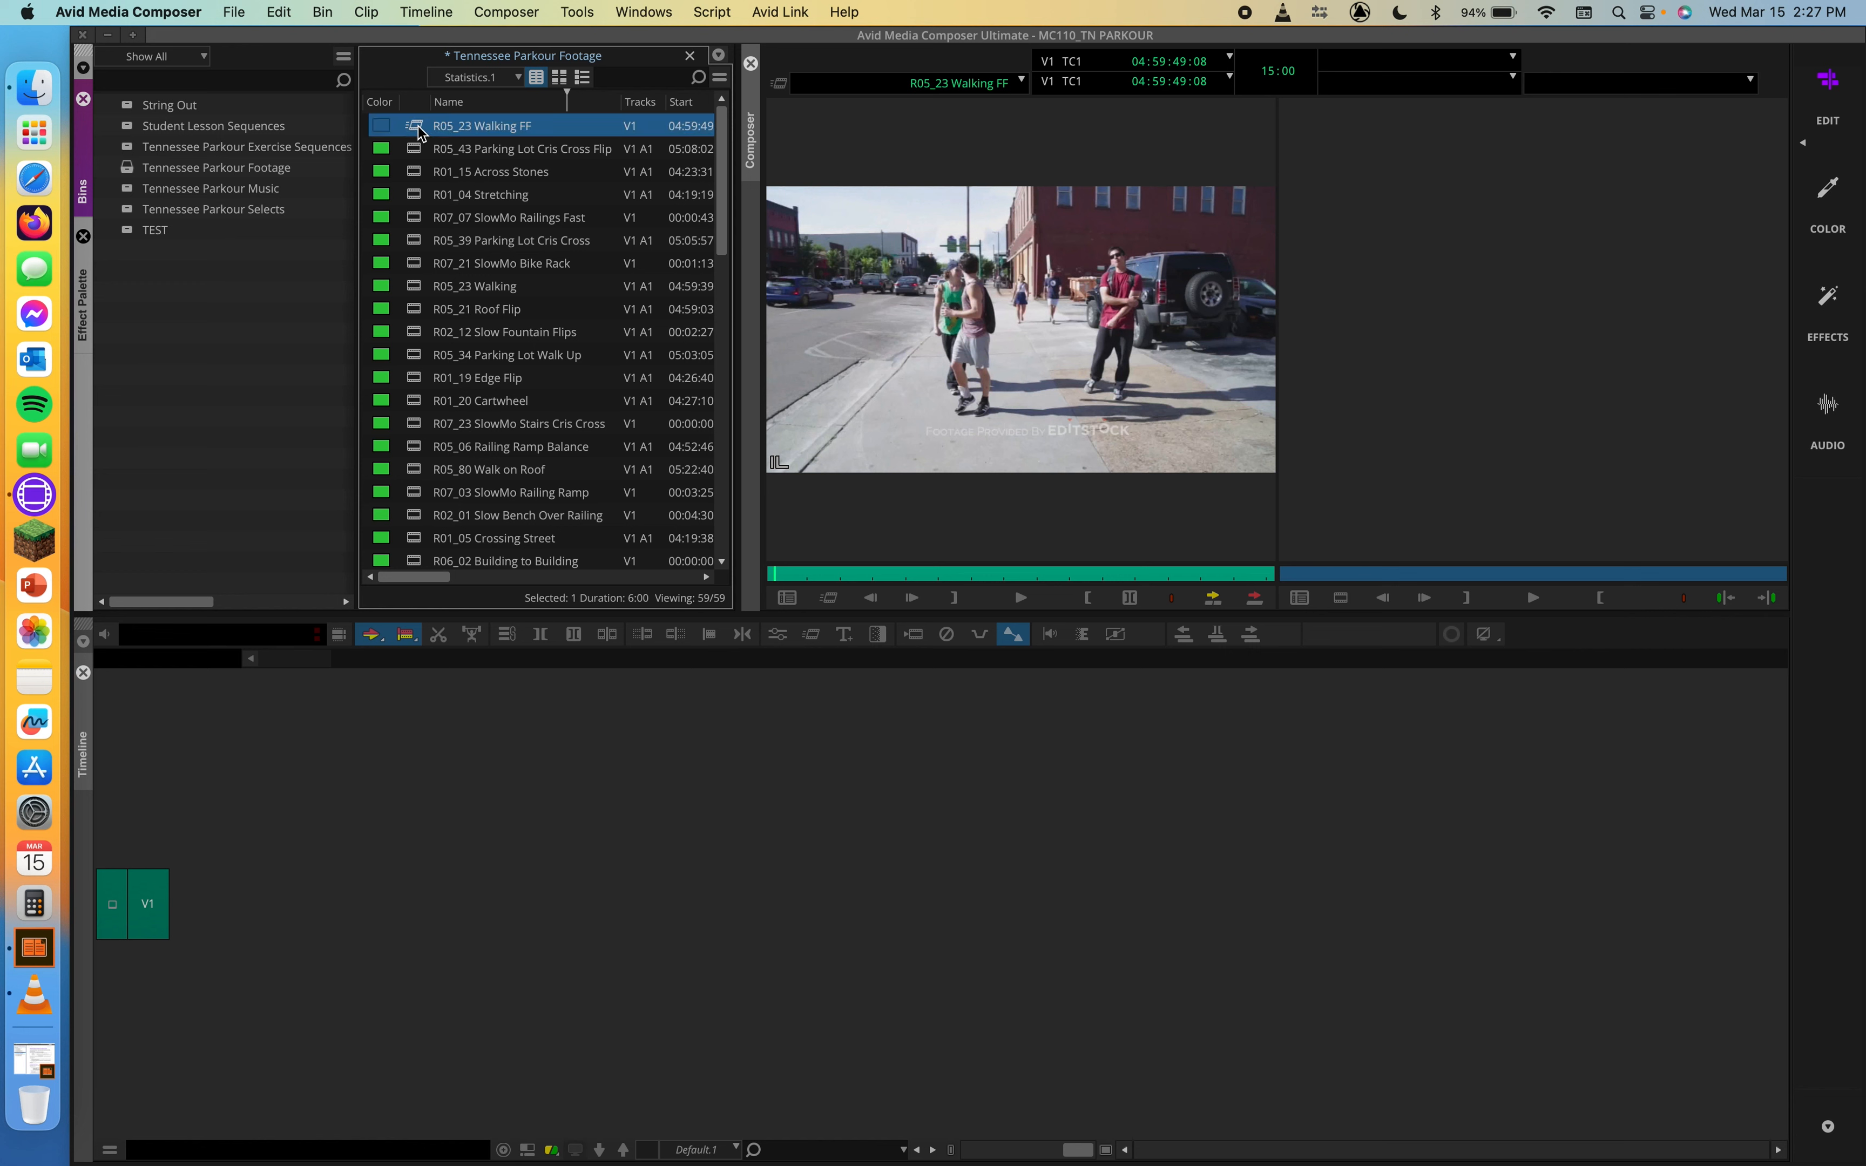
double_click(418, 128)
left_click_drag(820, 572, 1308, 571)
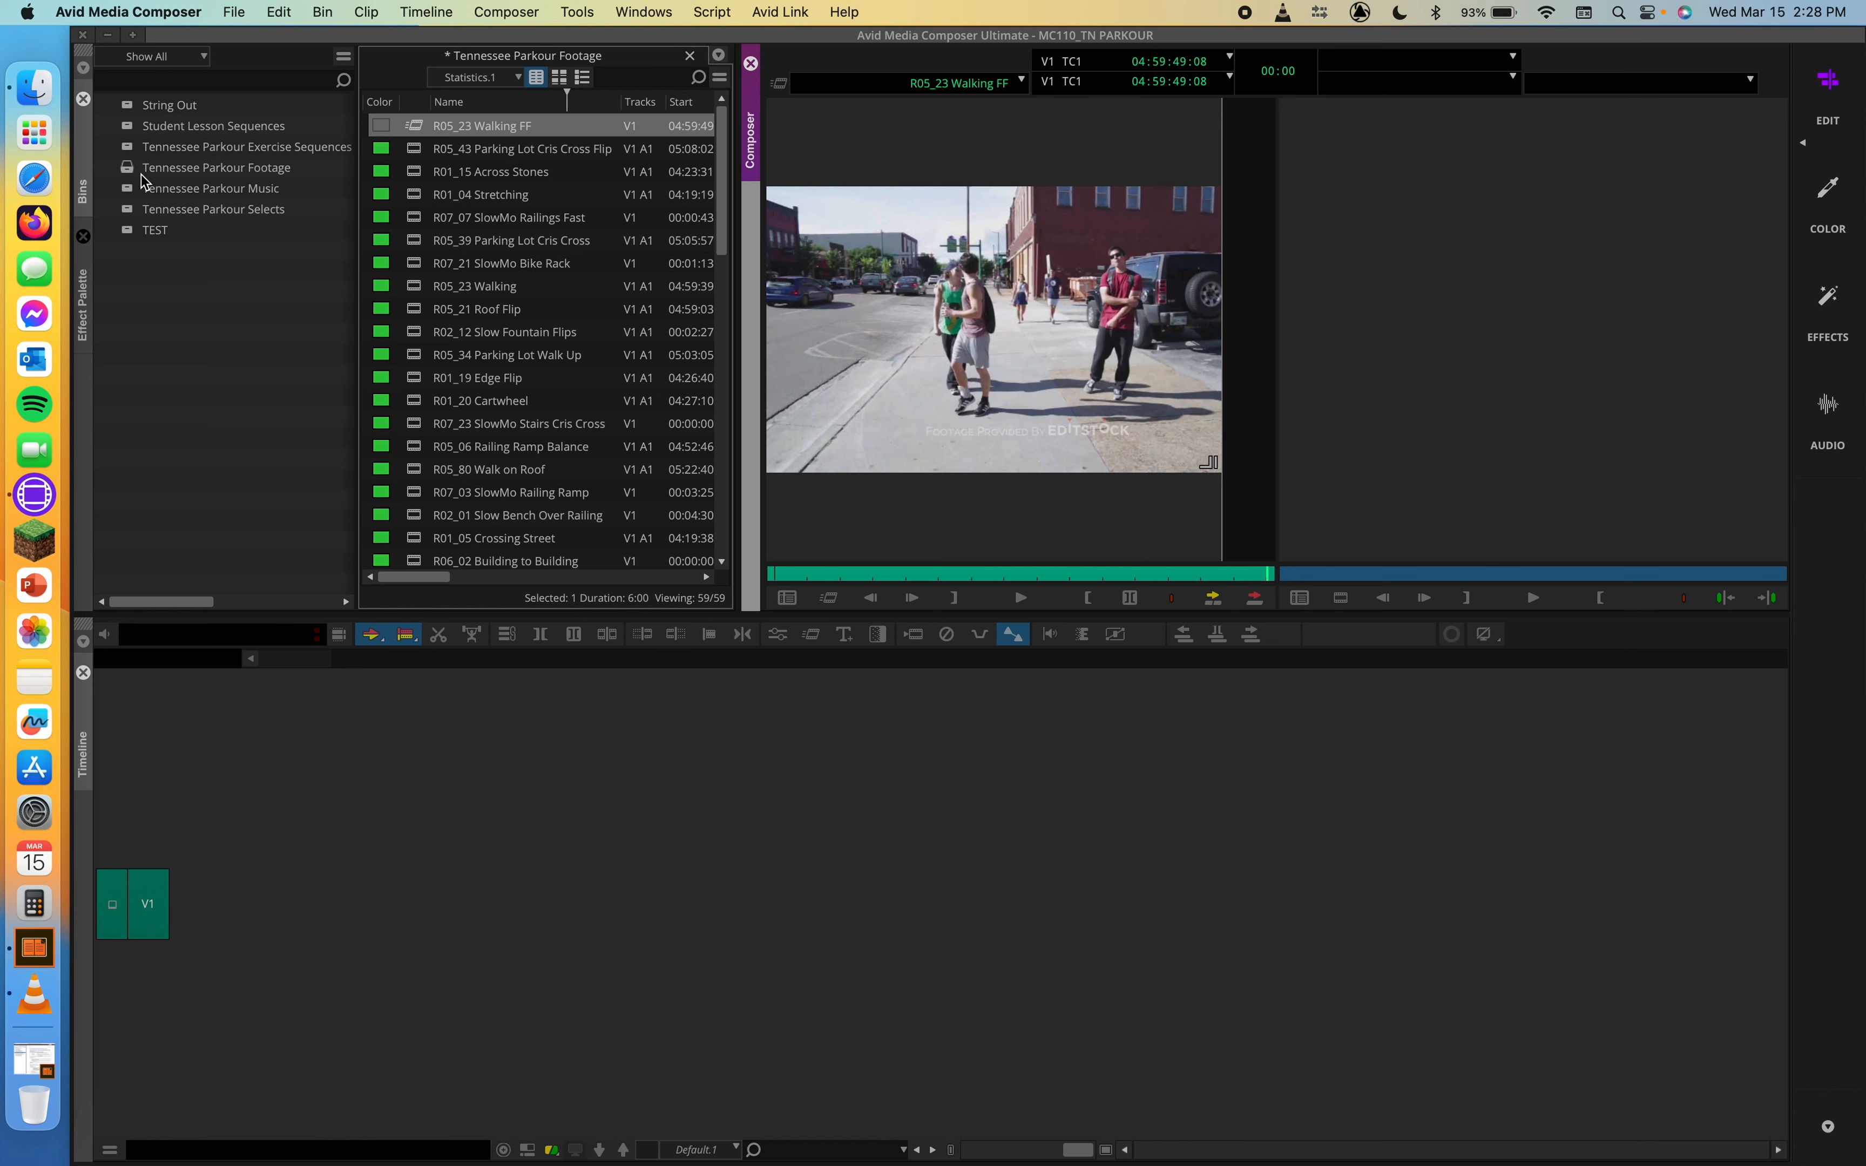
Step: Open the Tennessee Parkour Exercise Sequences and Student Lesson Sequences bins and load the 9 TN Parkour Montage Turtorial sequence
double_click(144, 151)
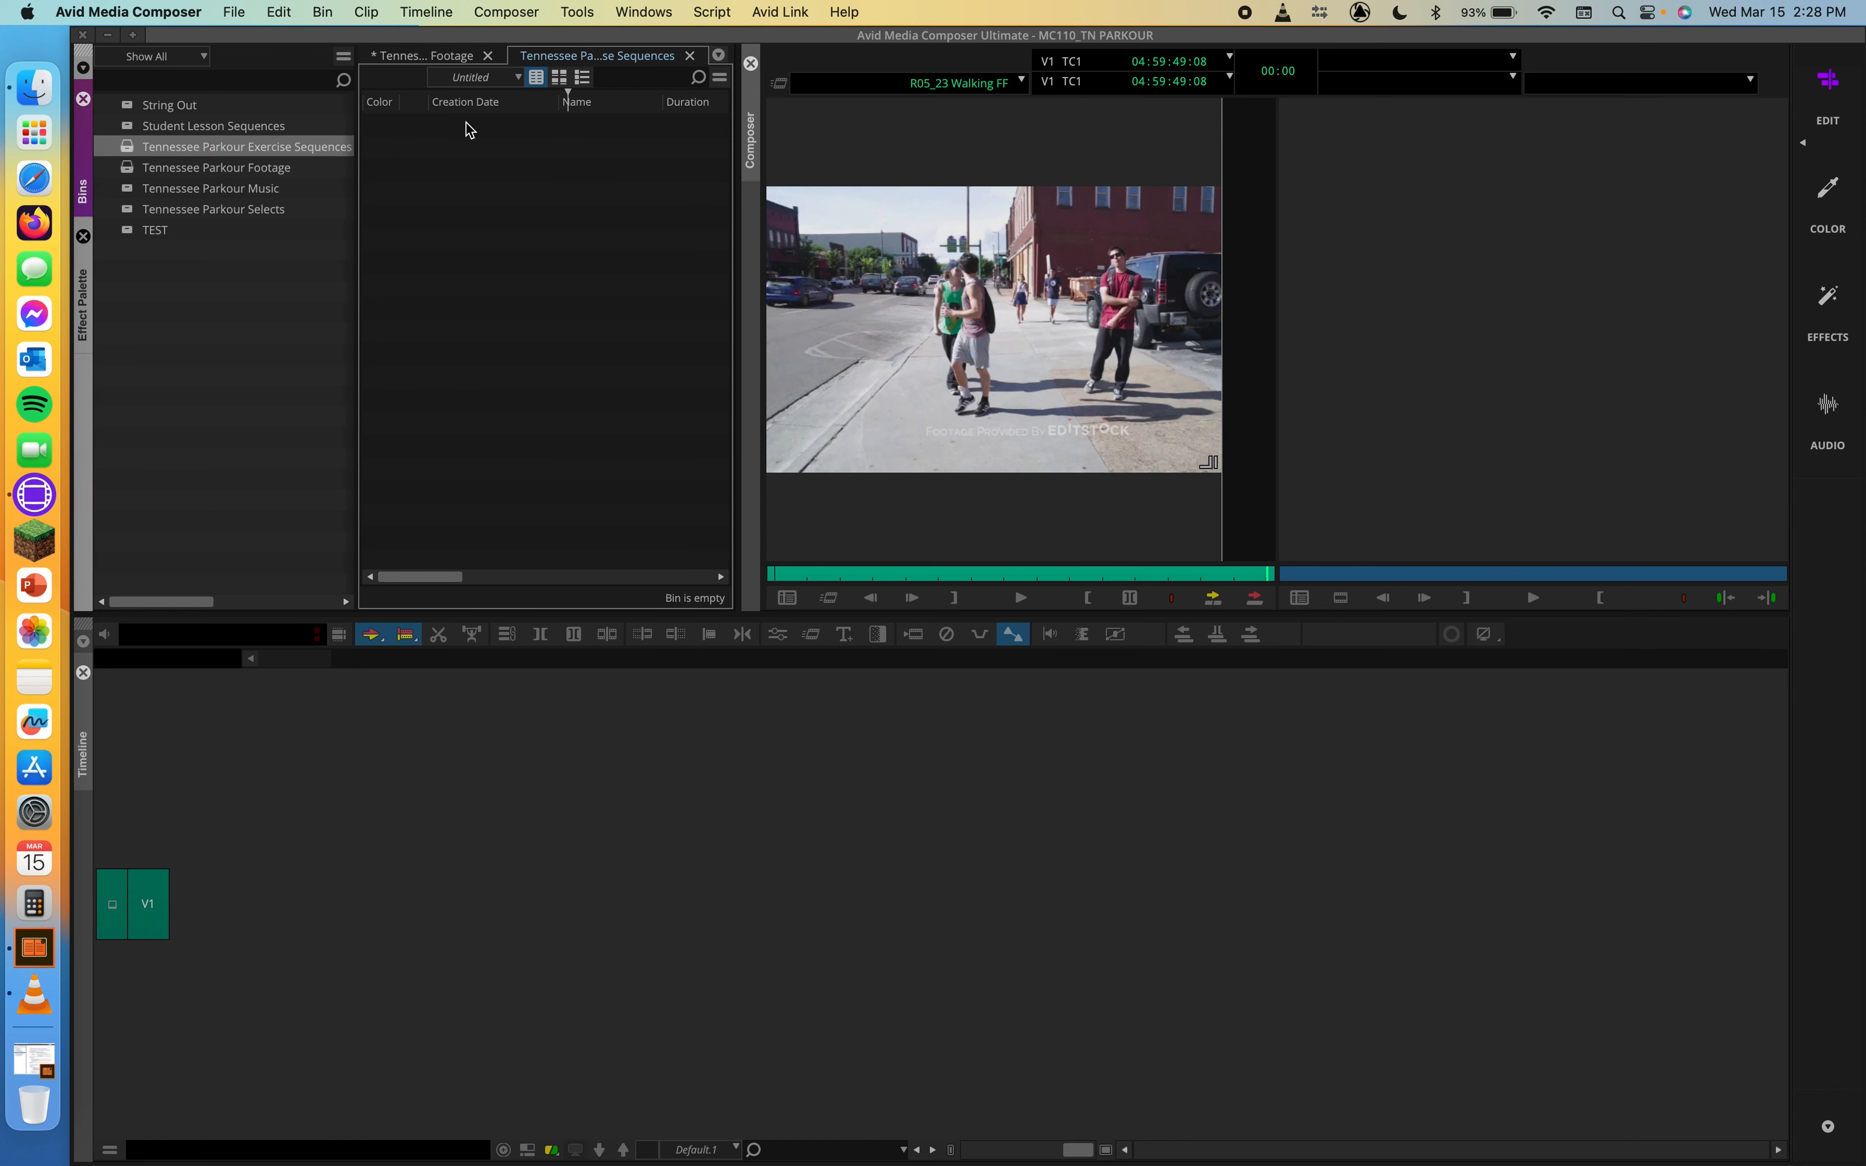
double_click(139, 126)
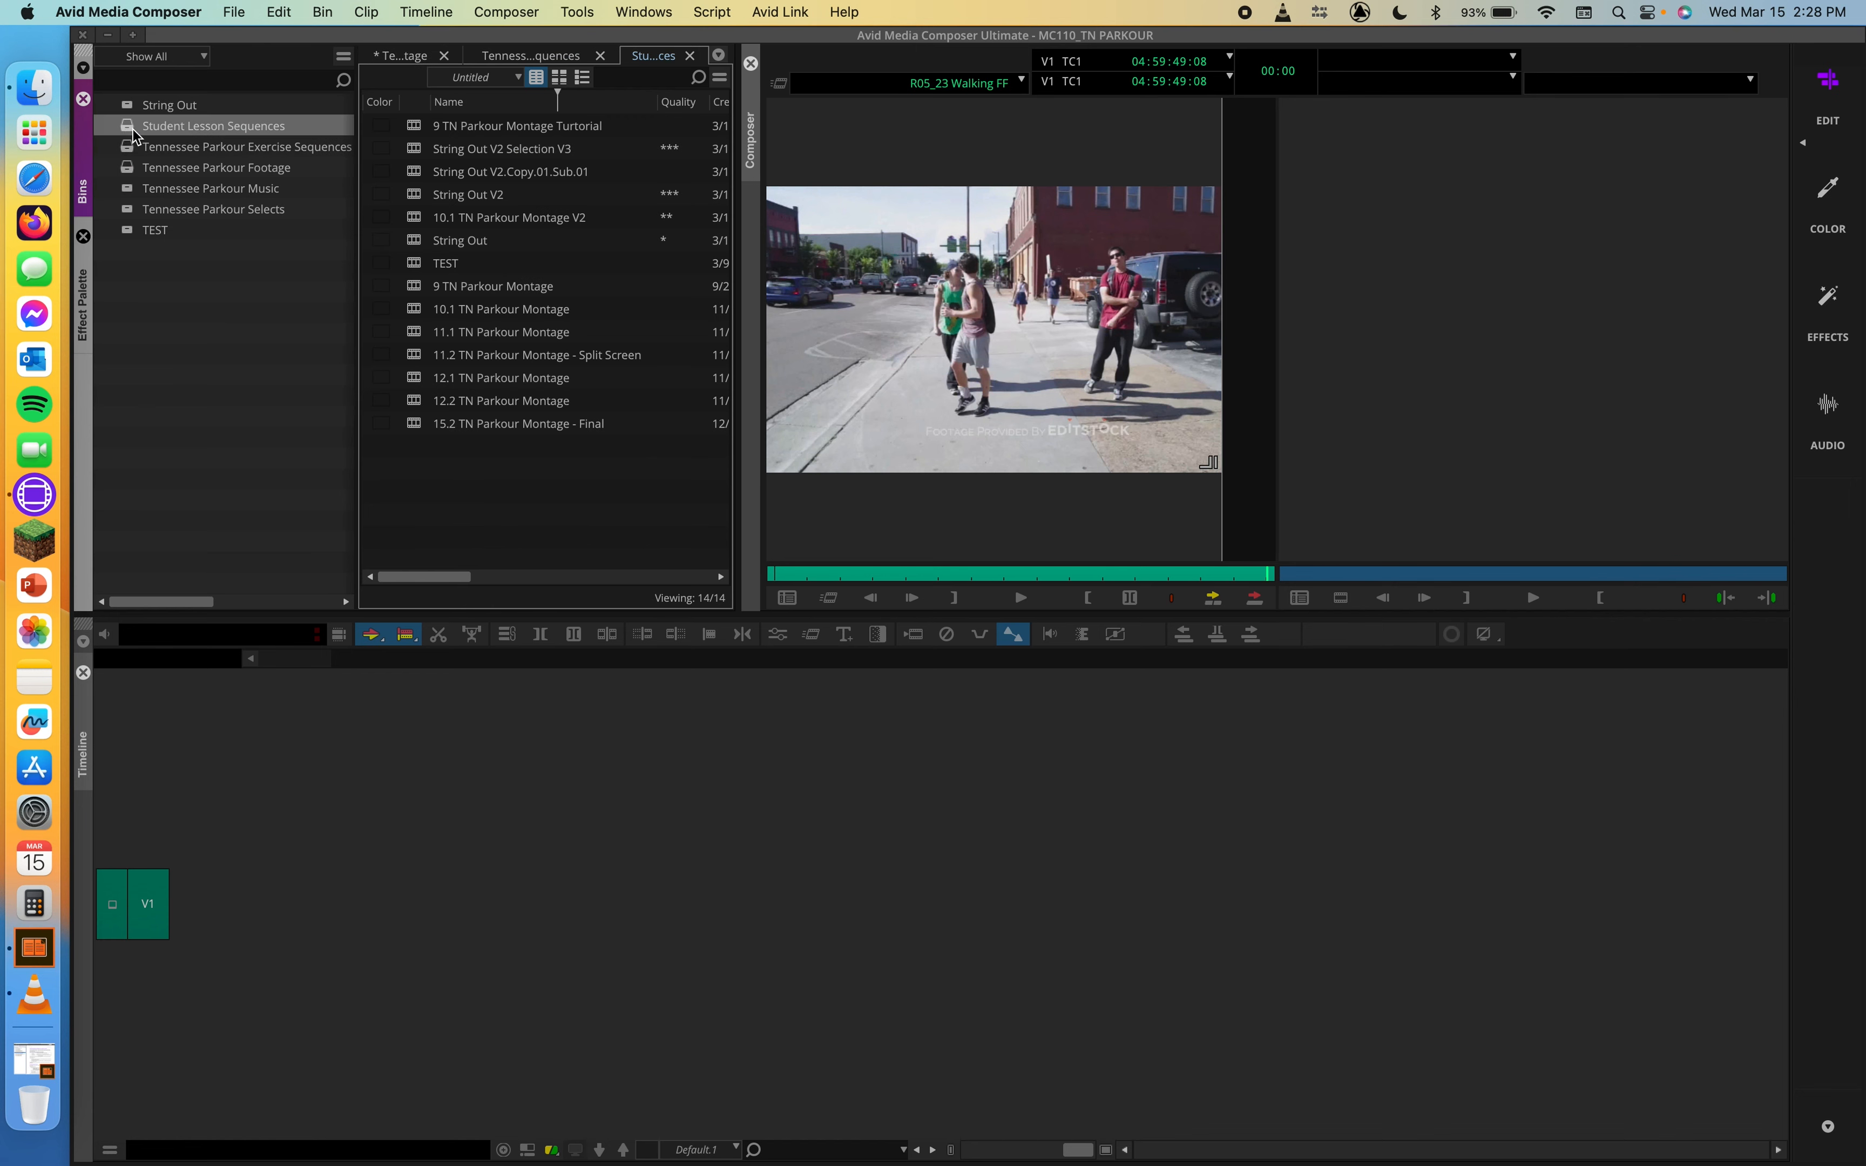
left_click(442, 127)
double_click(442, 127)
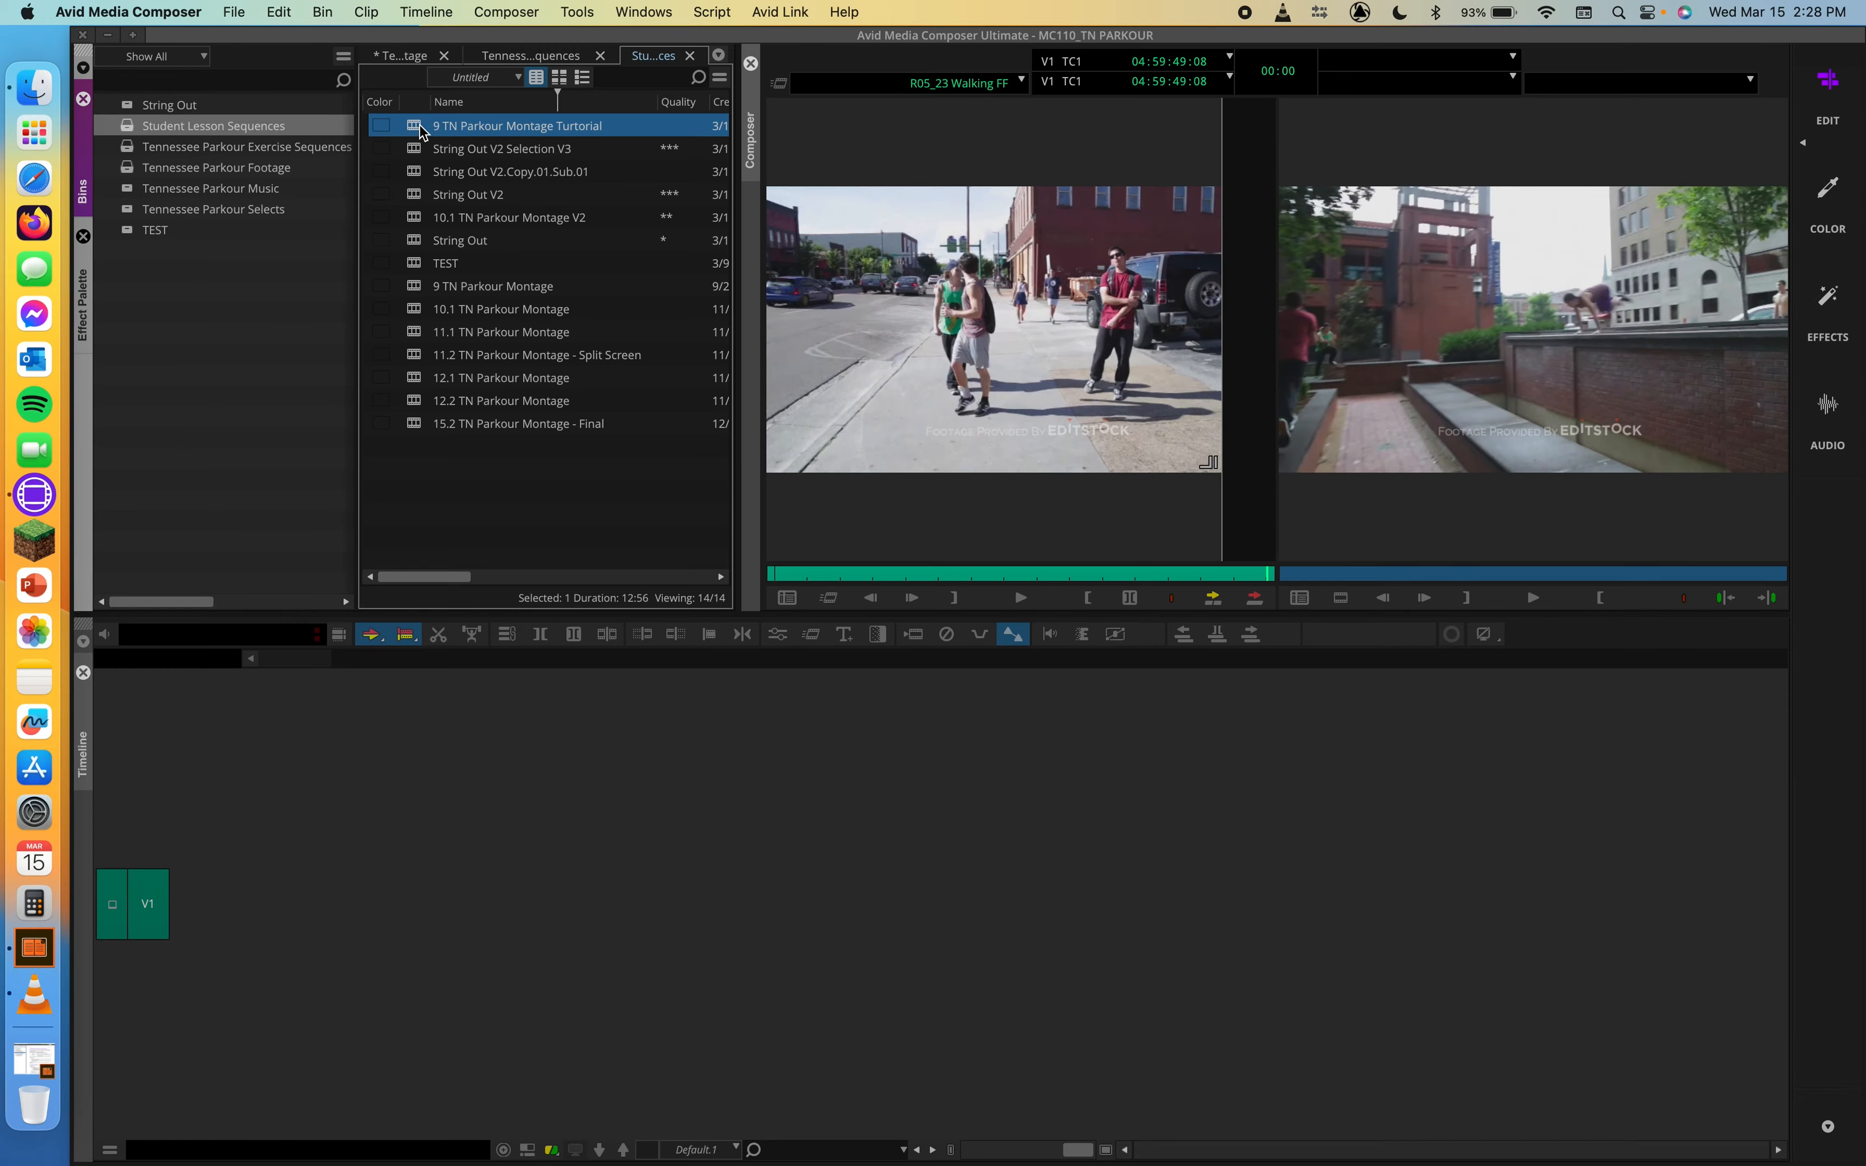
Step: Park on the Around Corner shot at 01:00:17:26 in the sequence and match frame to its source clip
left_click_drag(936, 662, 1166, 718)
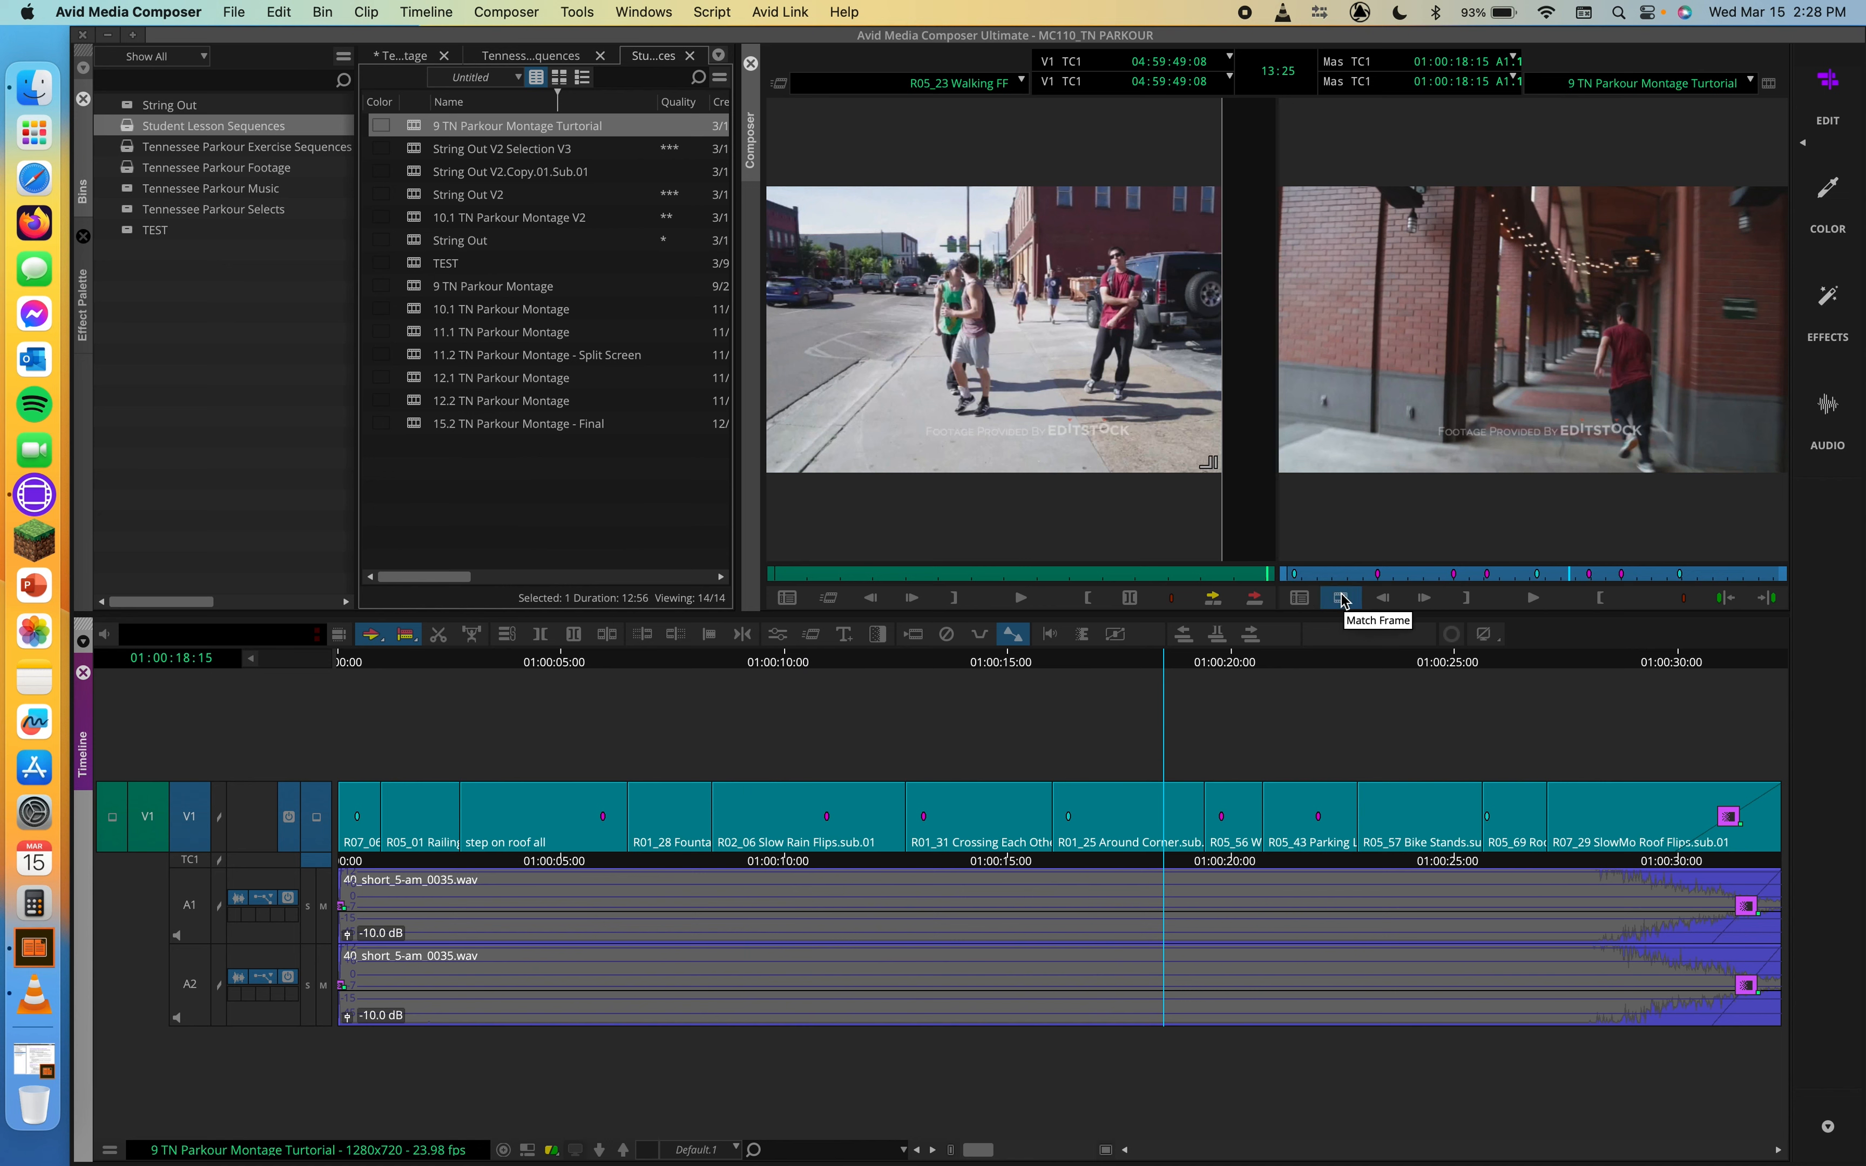
left_click_drag(1168, 678, 1137, 731)
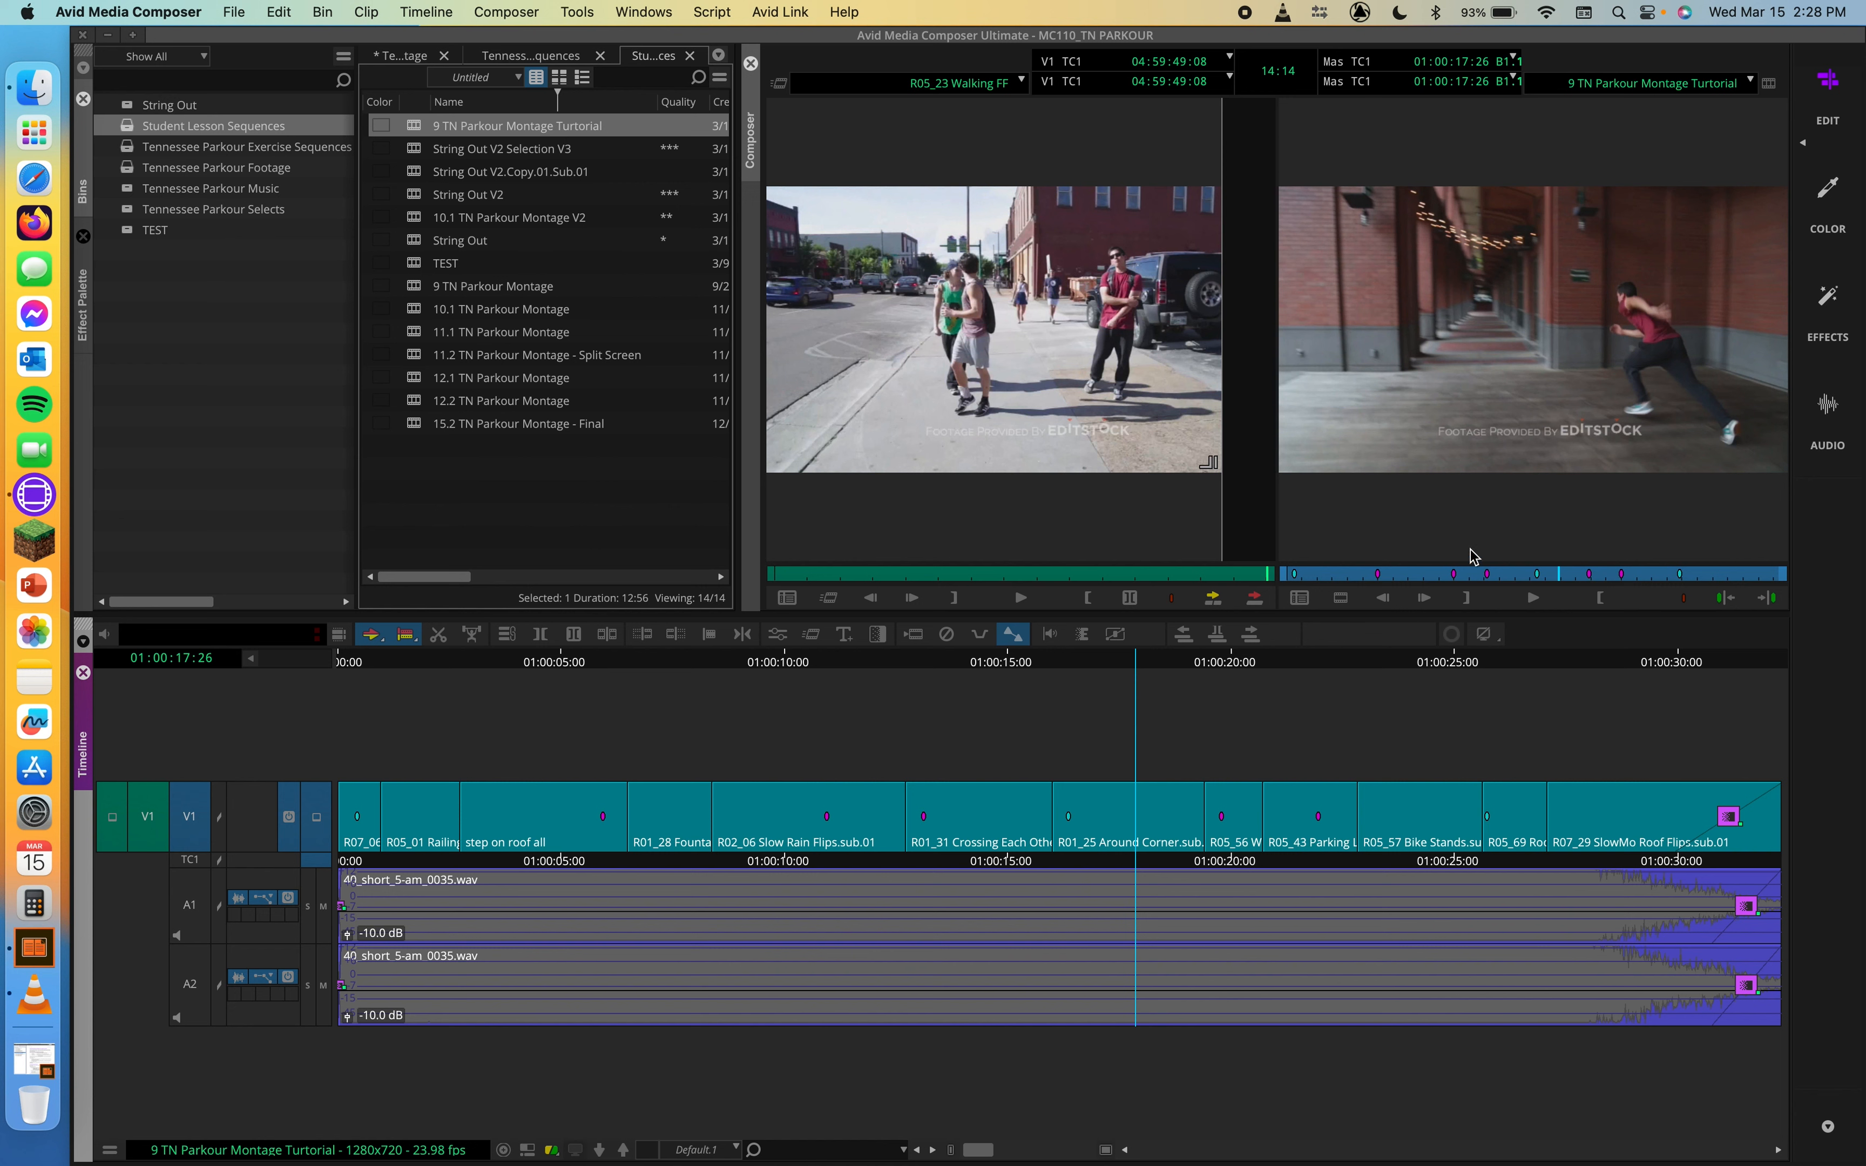
left_click(1340, 597)
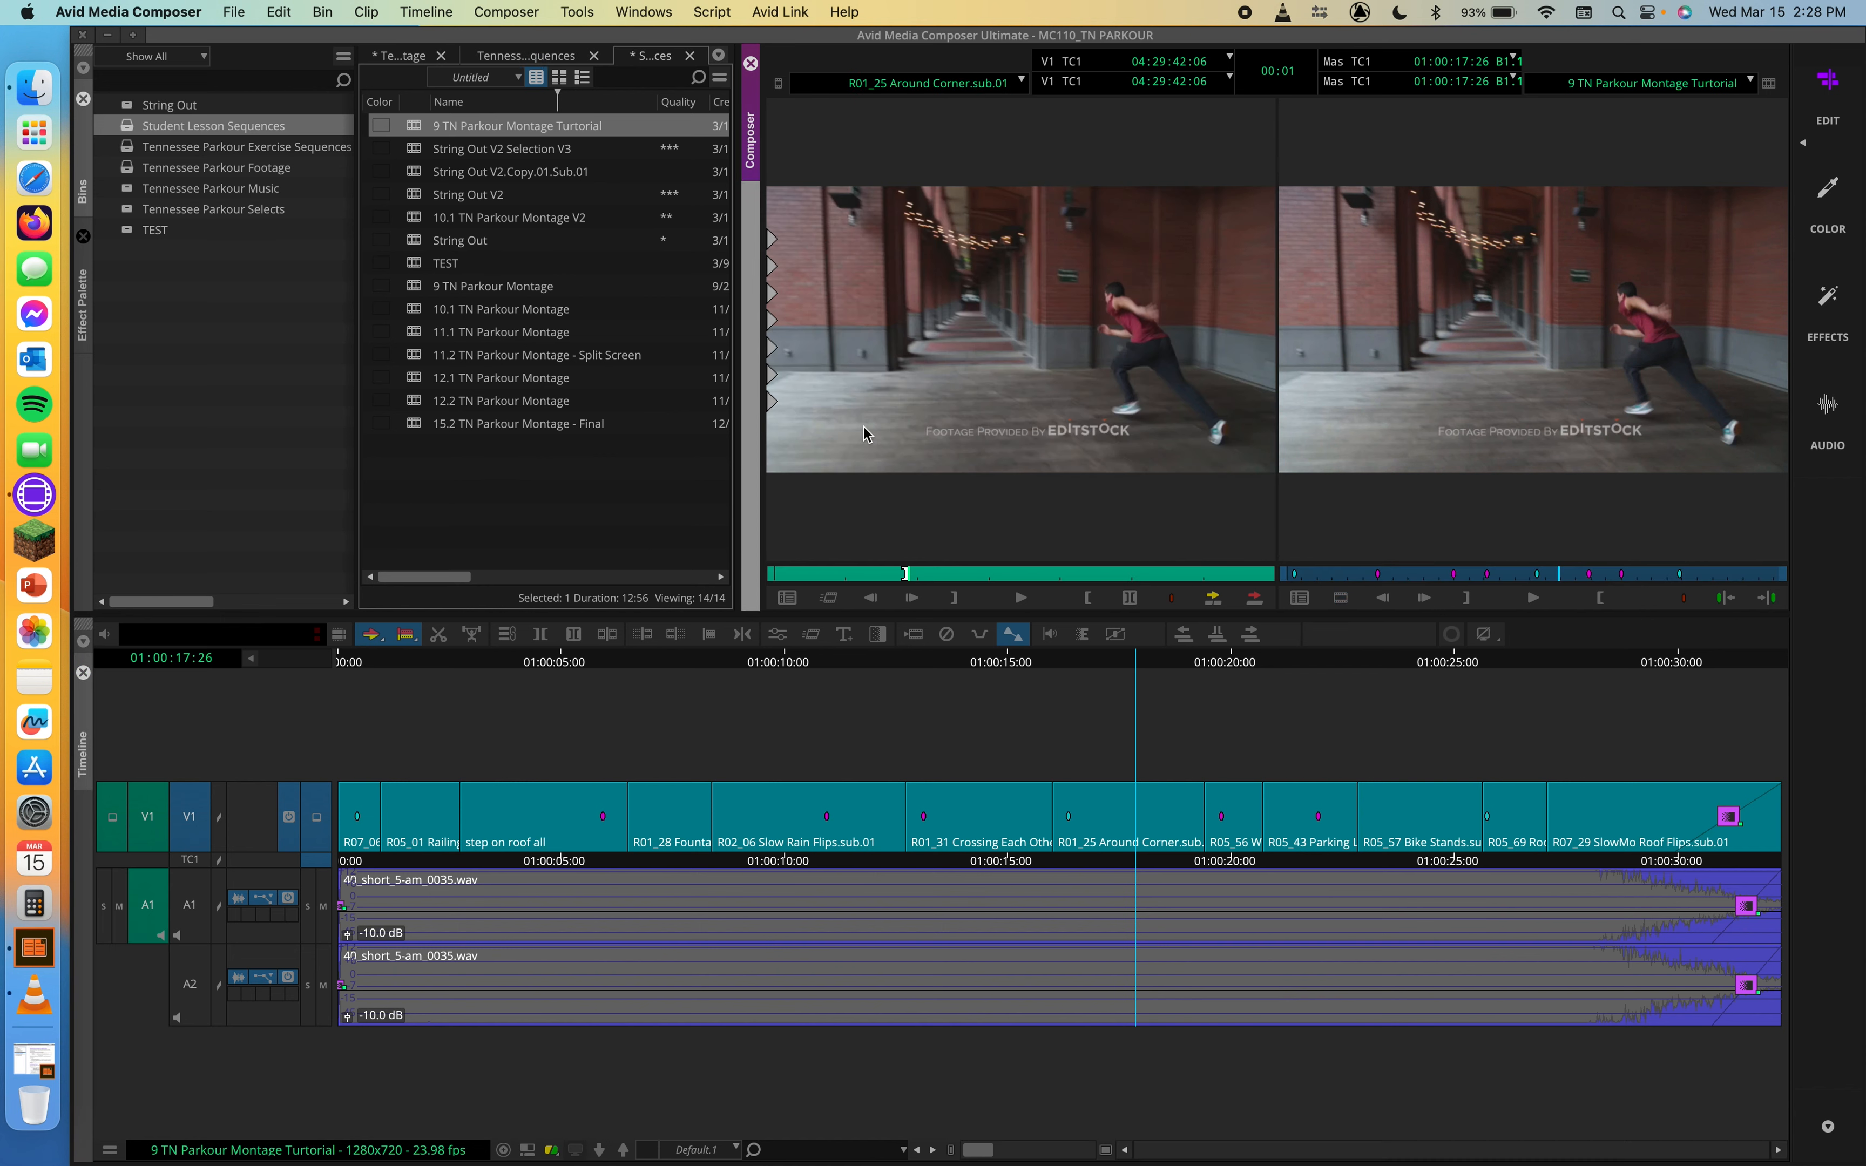
Step: Check the Freeze Frame duration and field options for the matched source clip, and dismiss them without creating one
right_click(1001, 281)
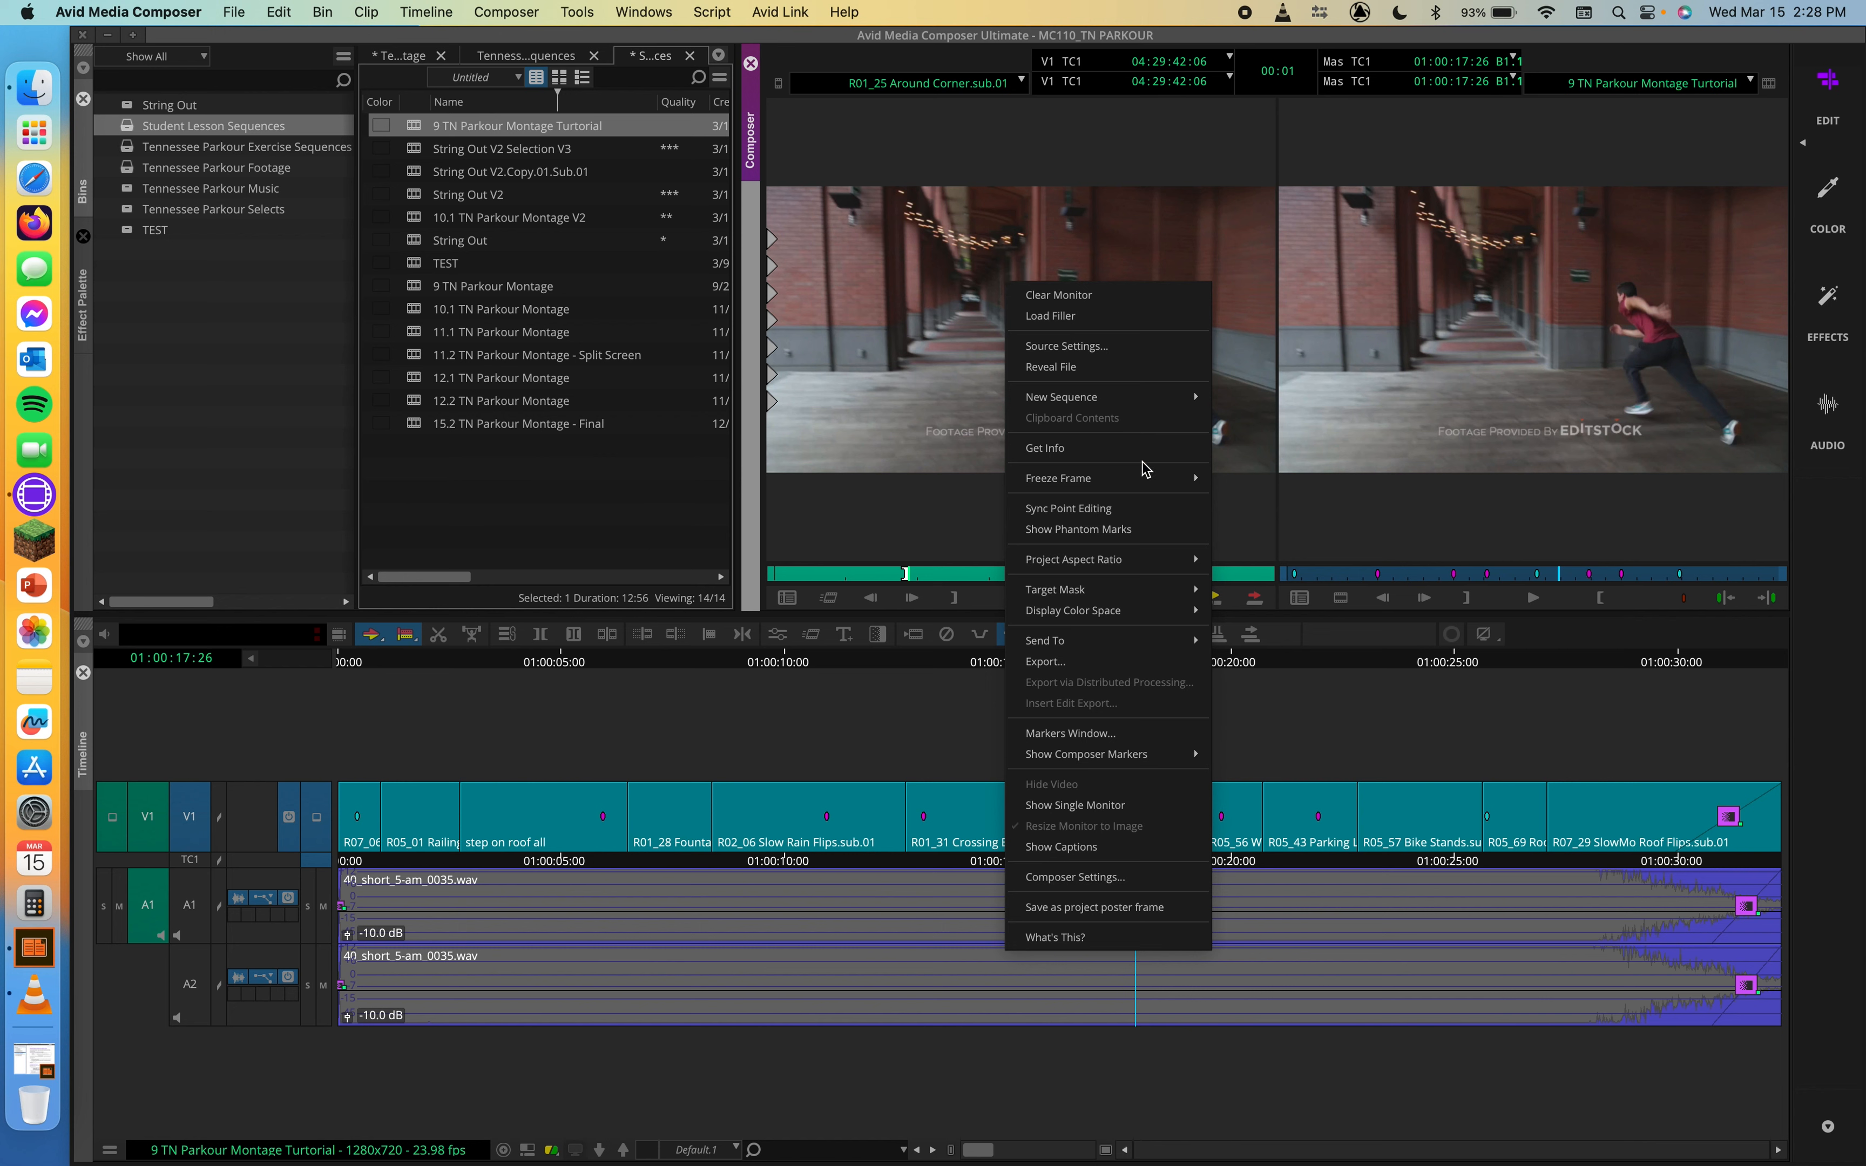
mouse_move(1125, 480)
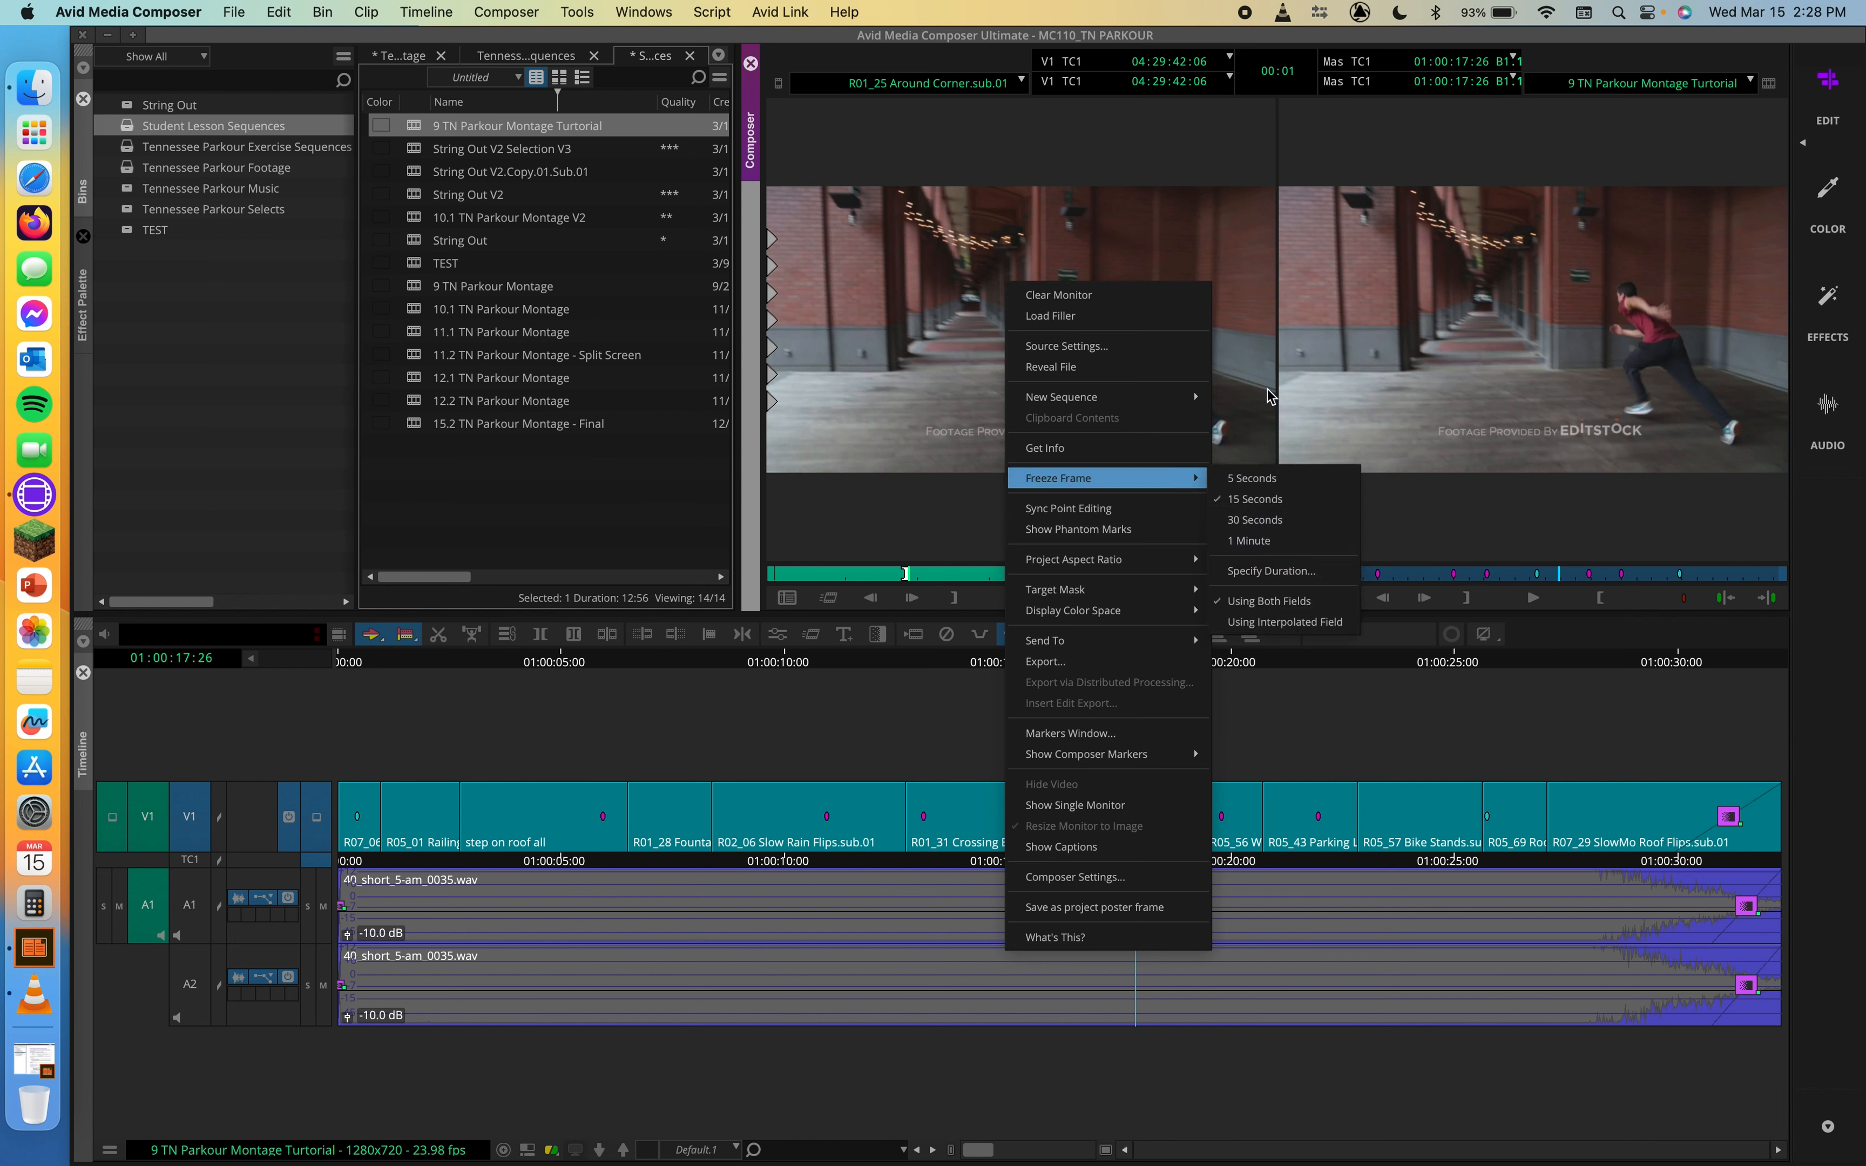
left_click(1288, 335)
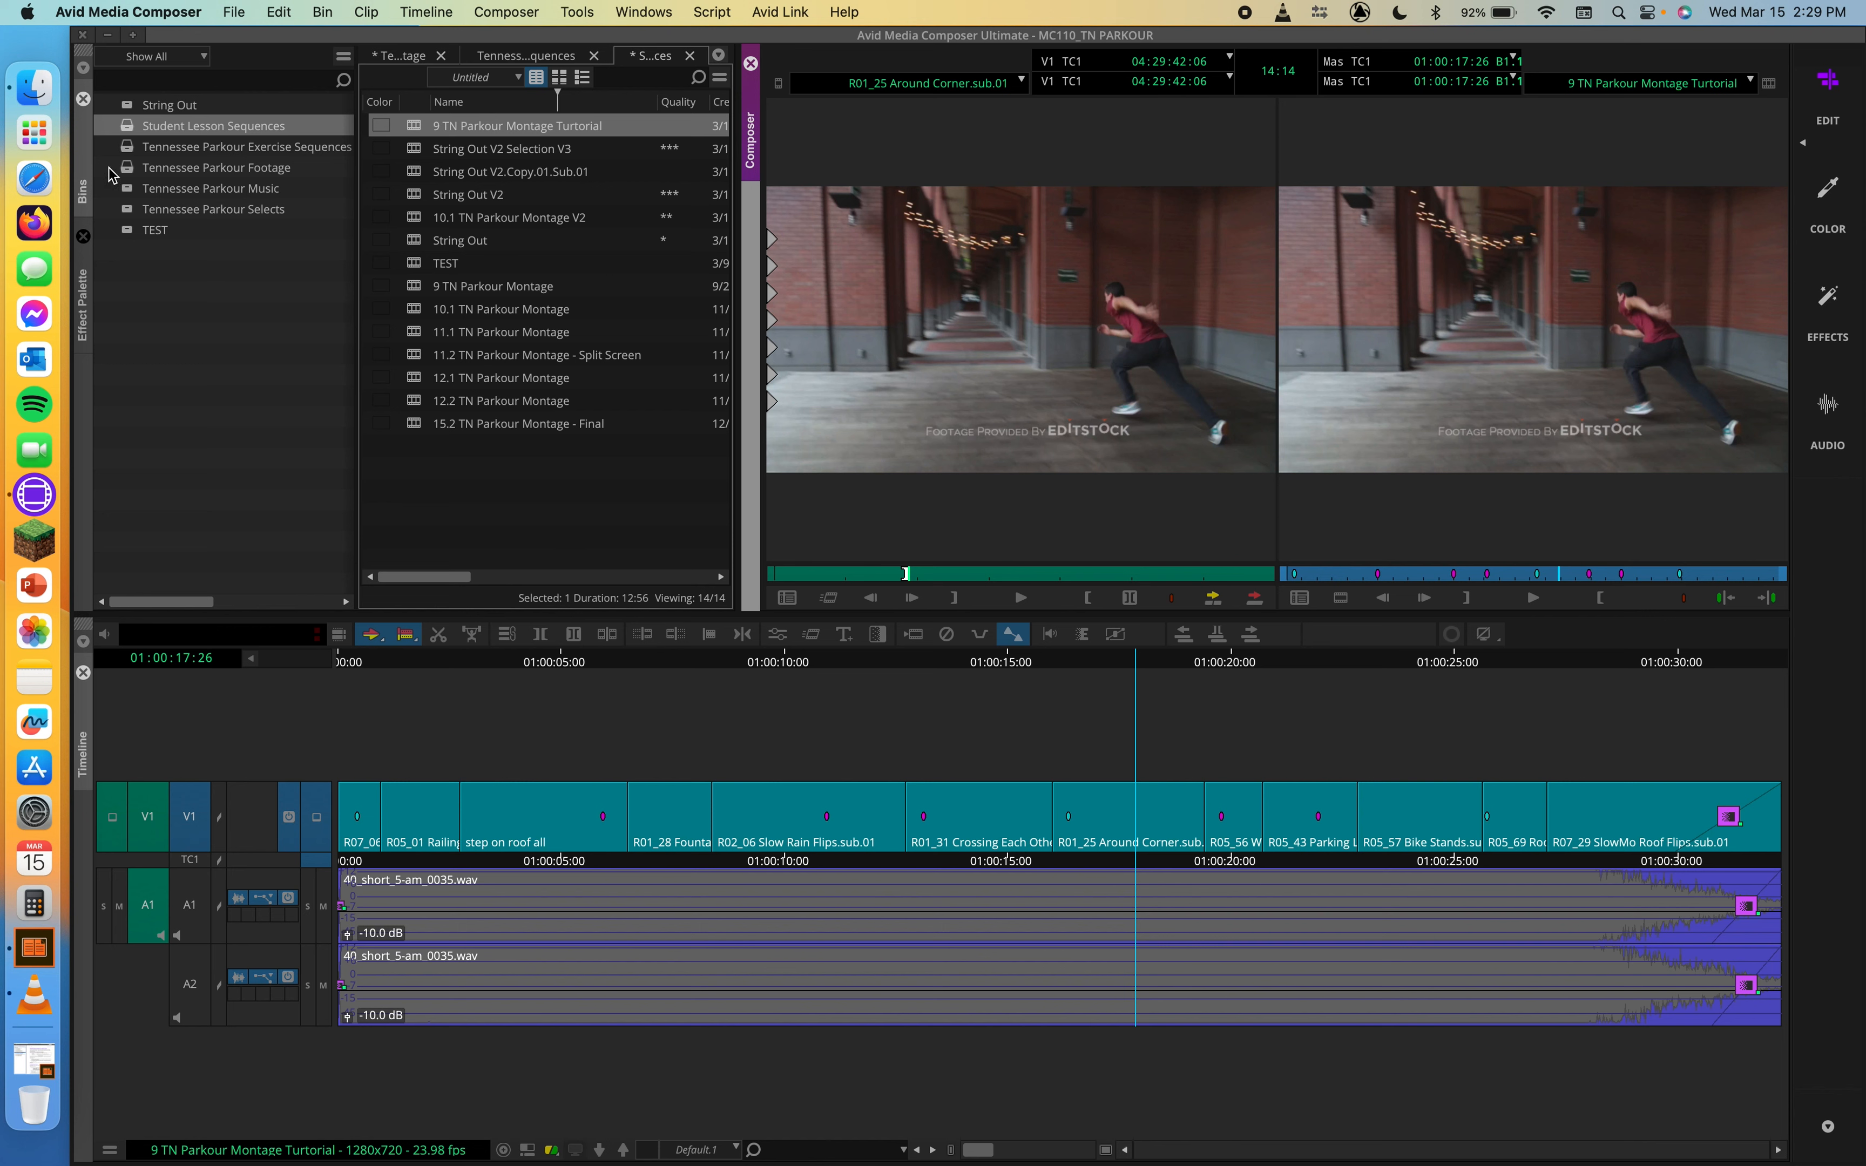
Step: Load R02_12 Slow Fountain Flips from the Tennessee Parkour Footage bin and mark IN and OUT points about 8:10 apart
double_click(134, 167)
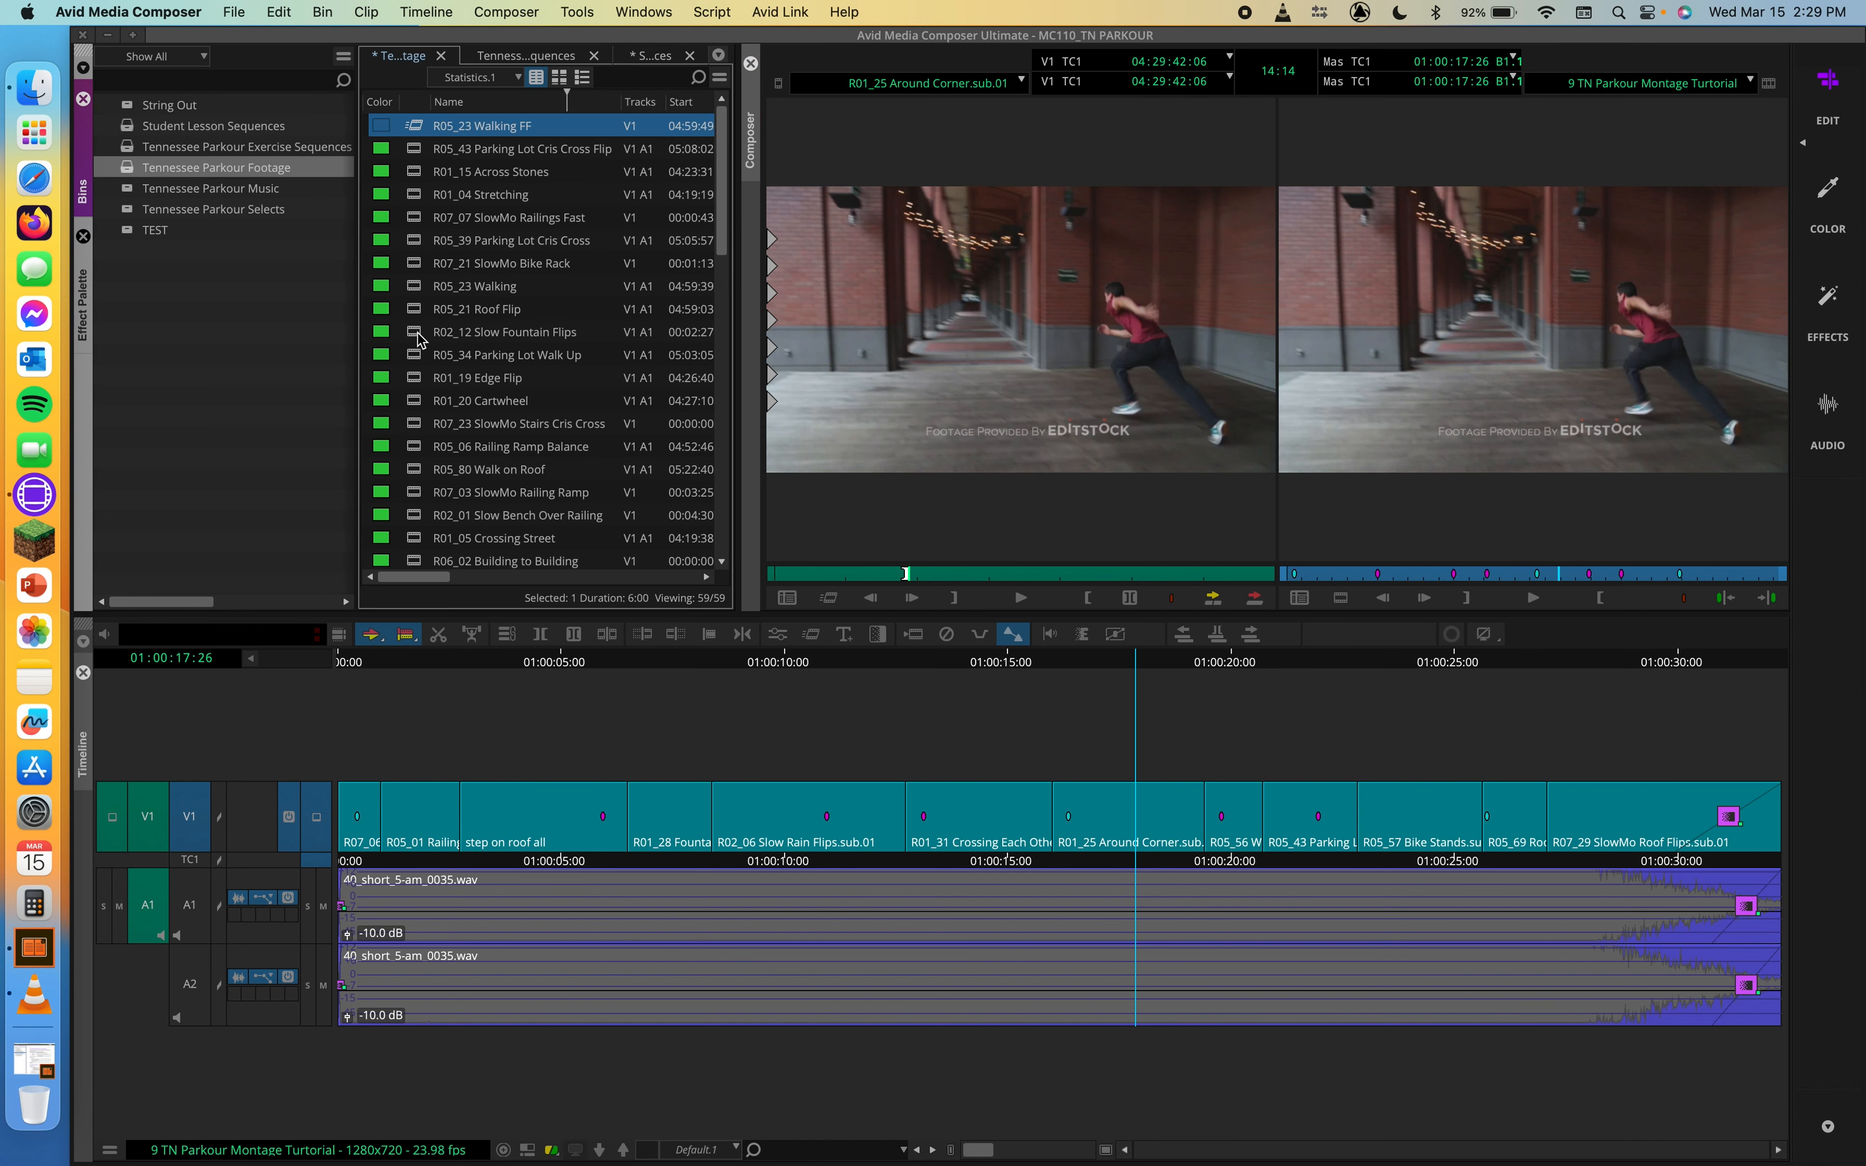
double_click(391, 333)
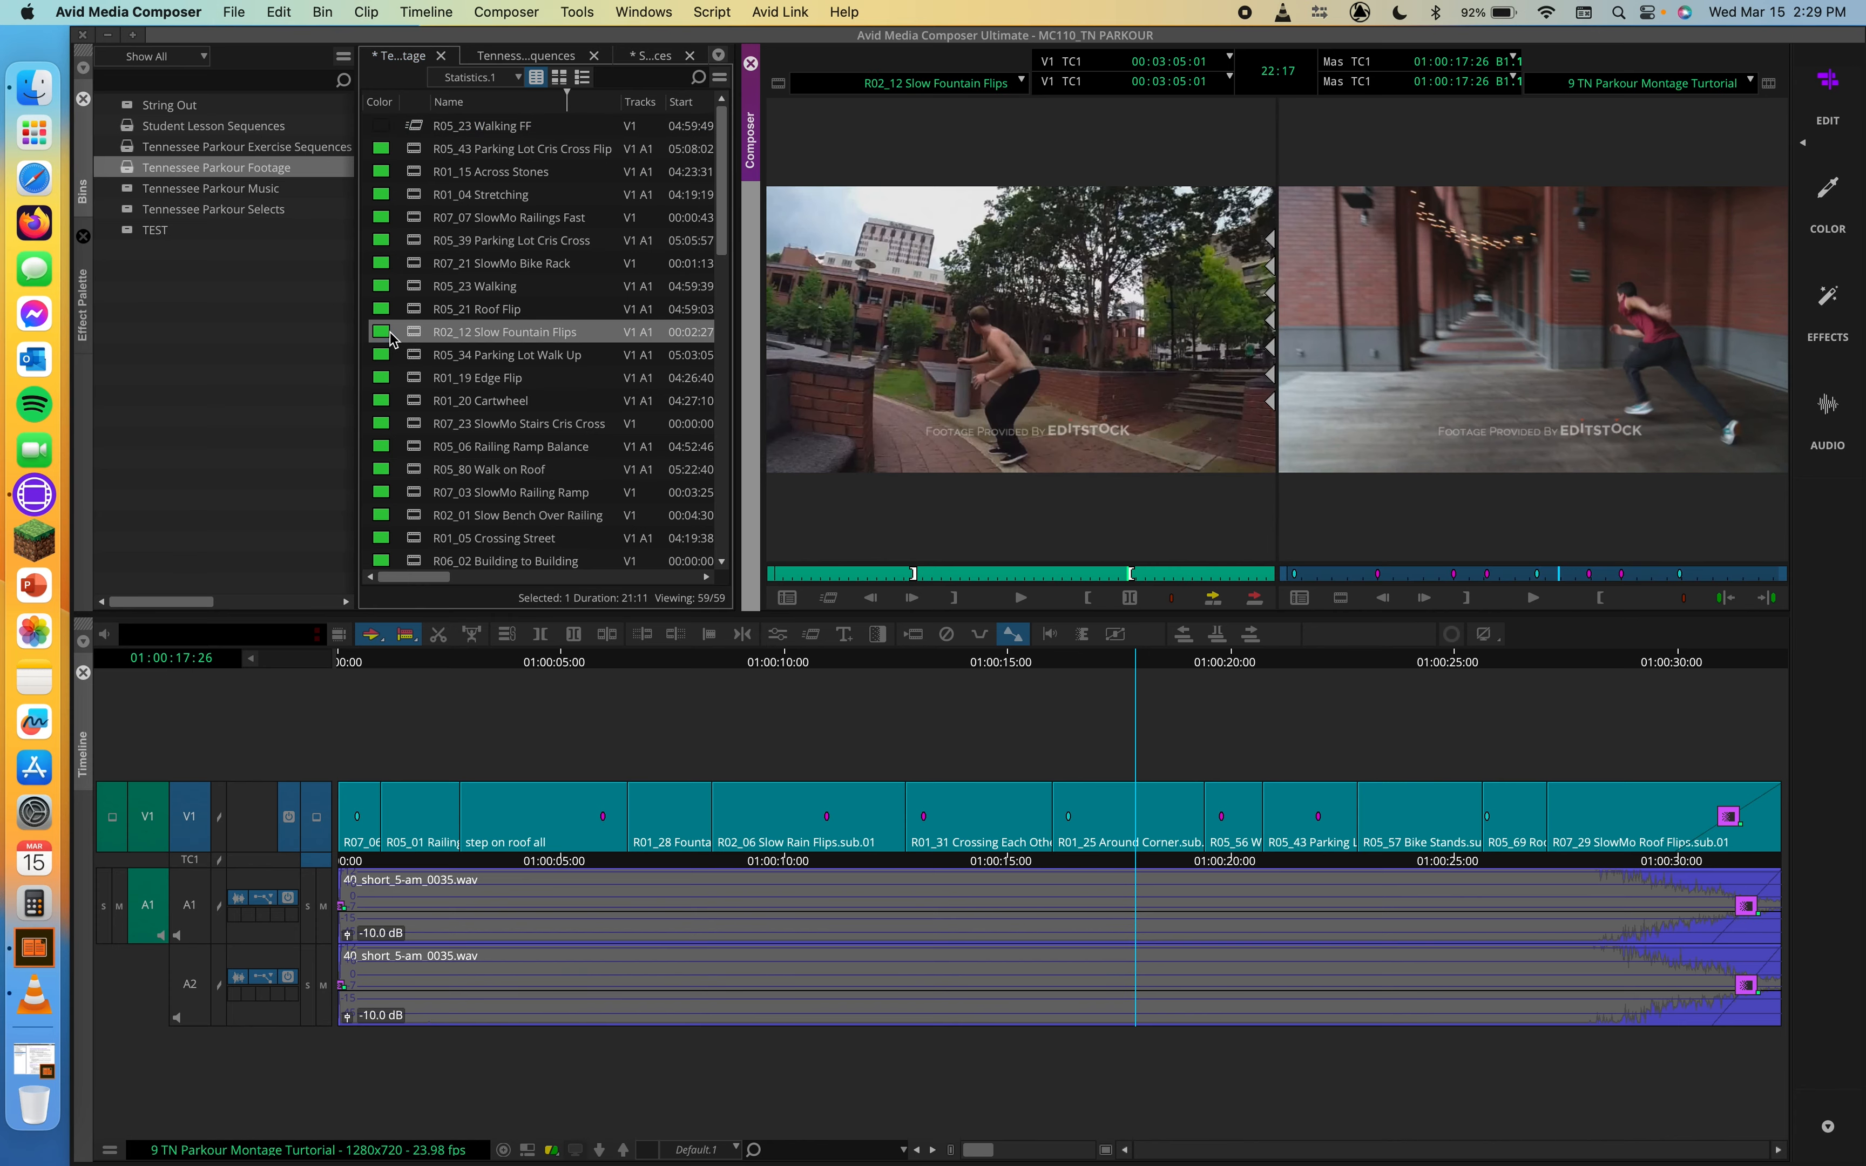
left_click_drag(854, 574, 1126, 585)
key("i")
key("o")
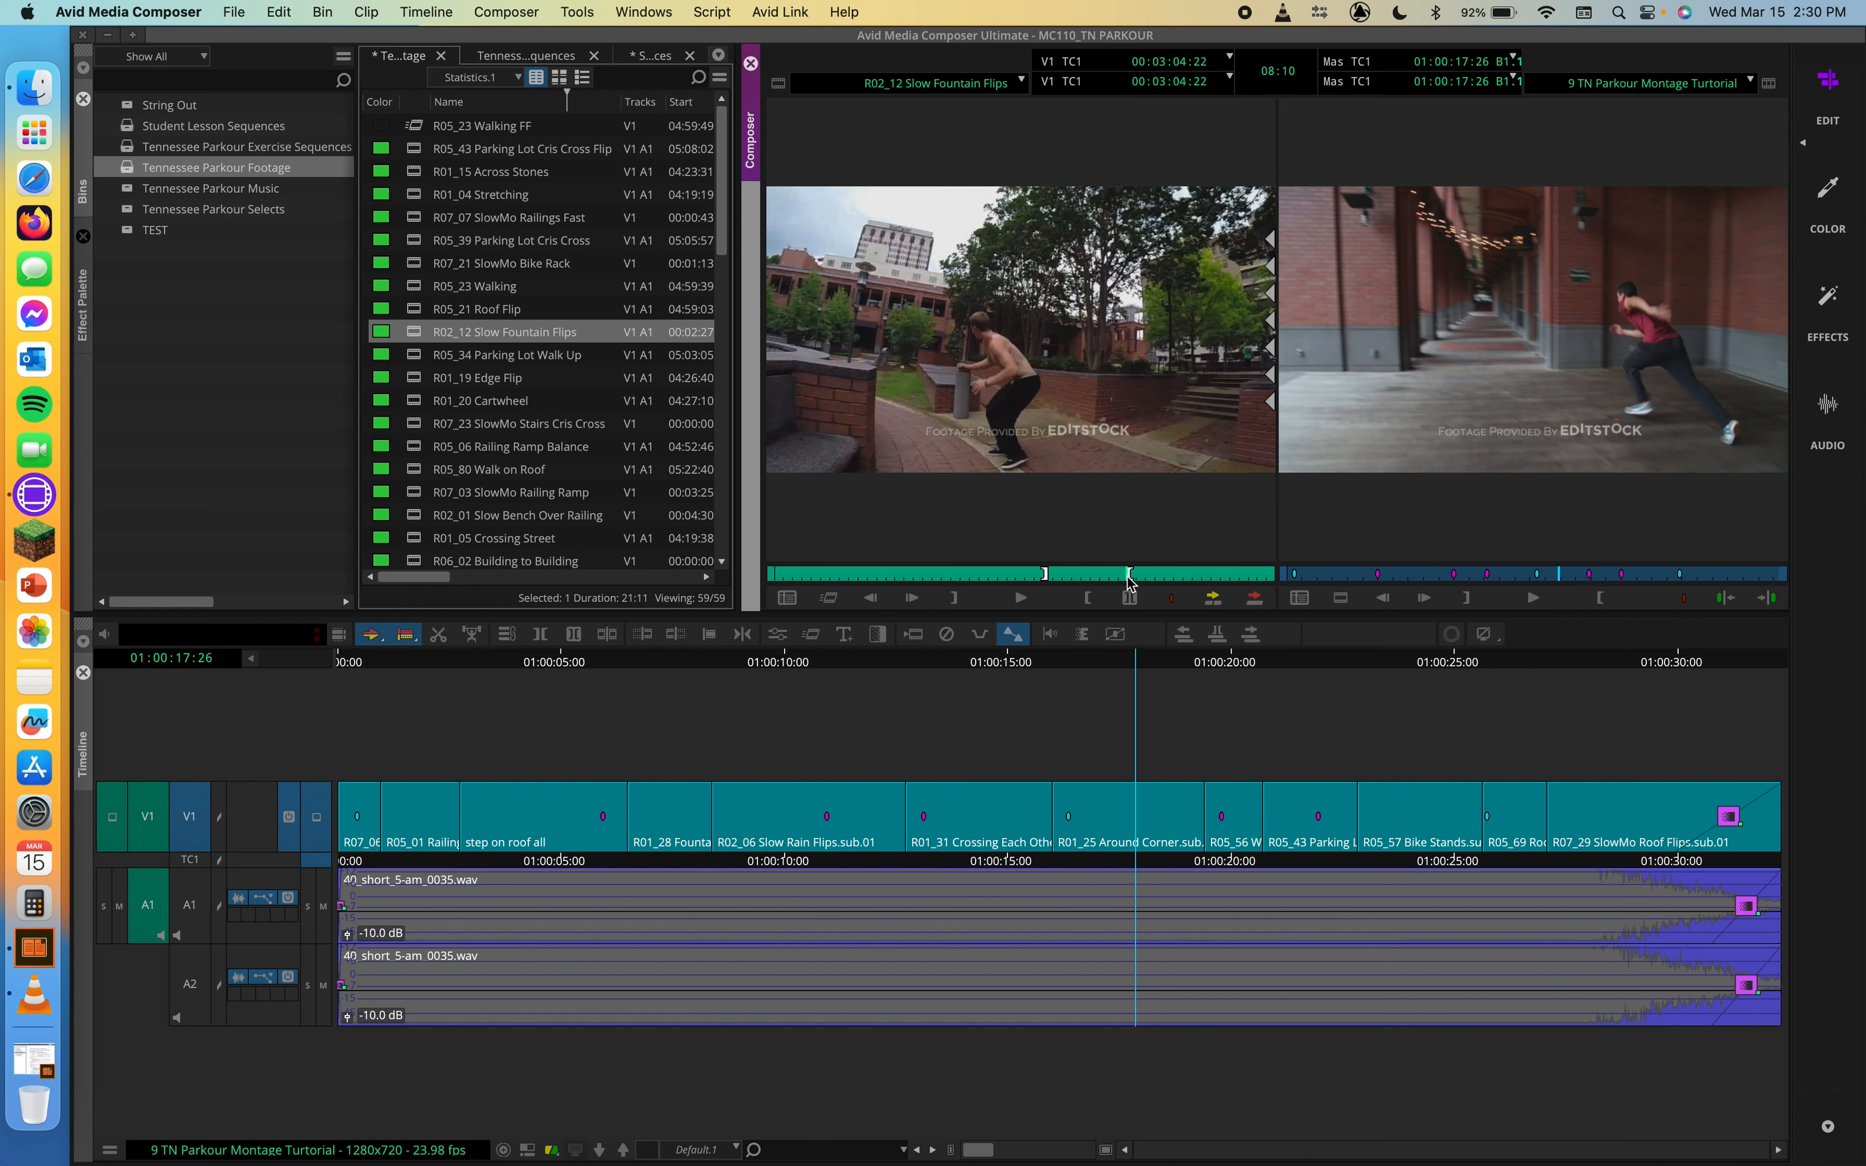
Step: Create a 25% speed motion effect from the marked fountain flips section, rendered with Both Fields, in the Tennessee Parkour Footage bin
left_click(830, 599)
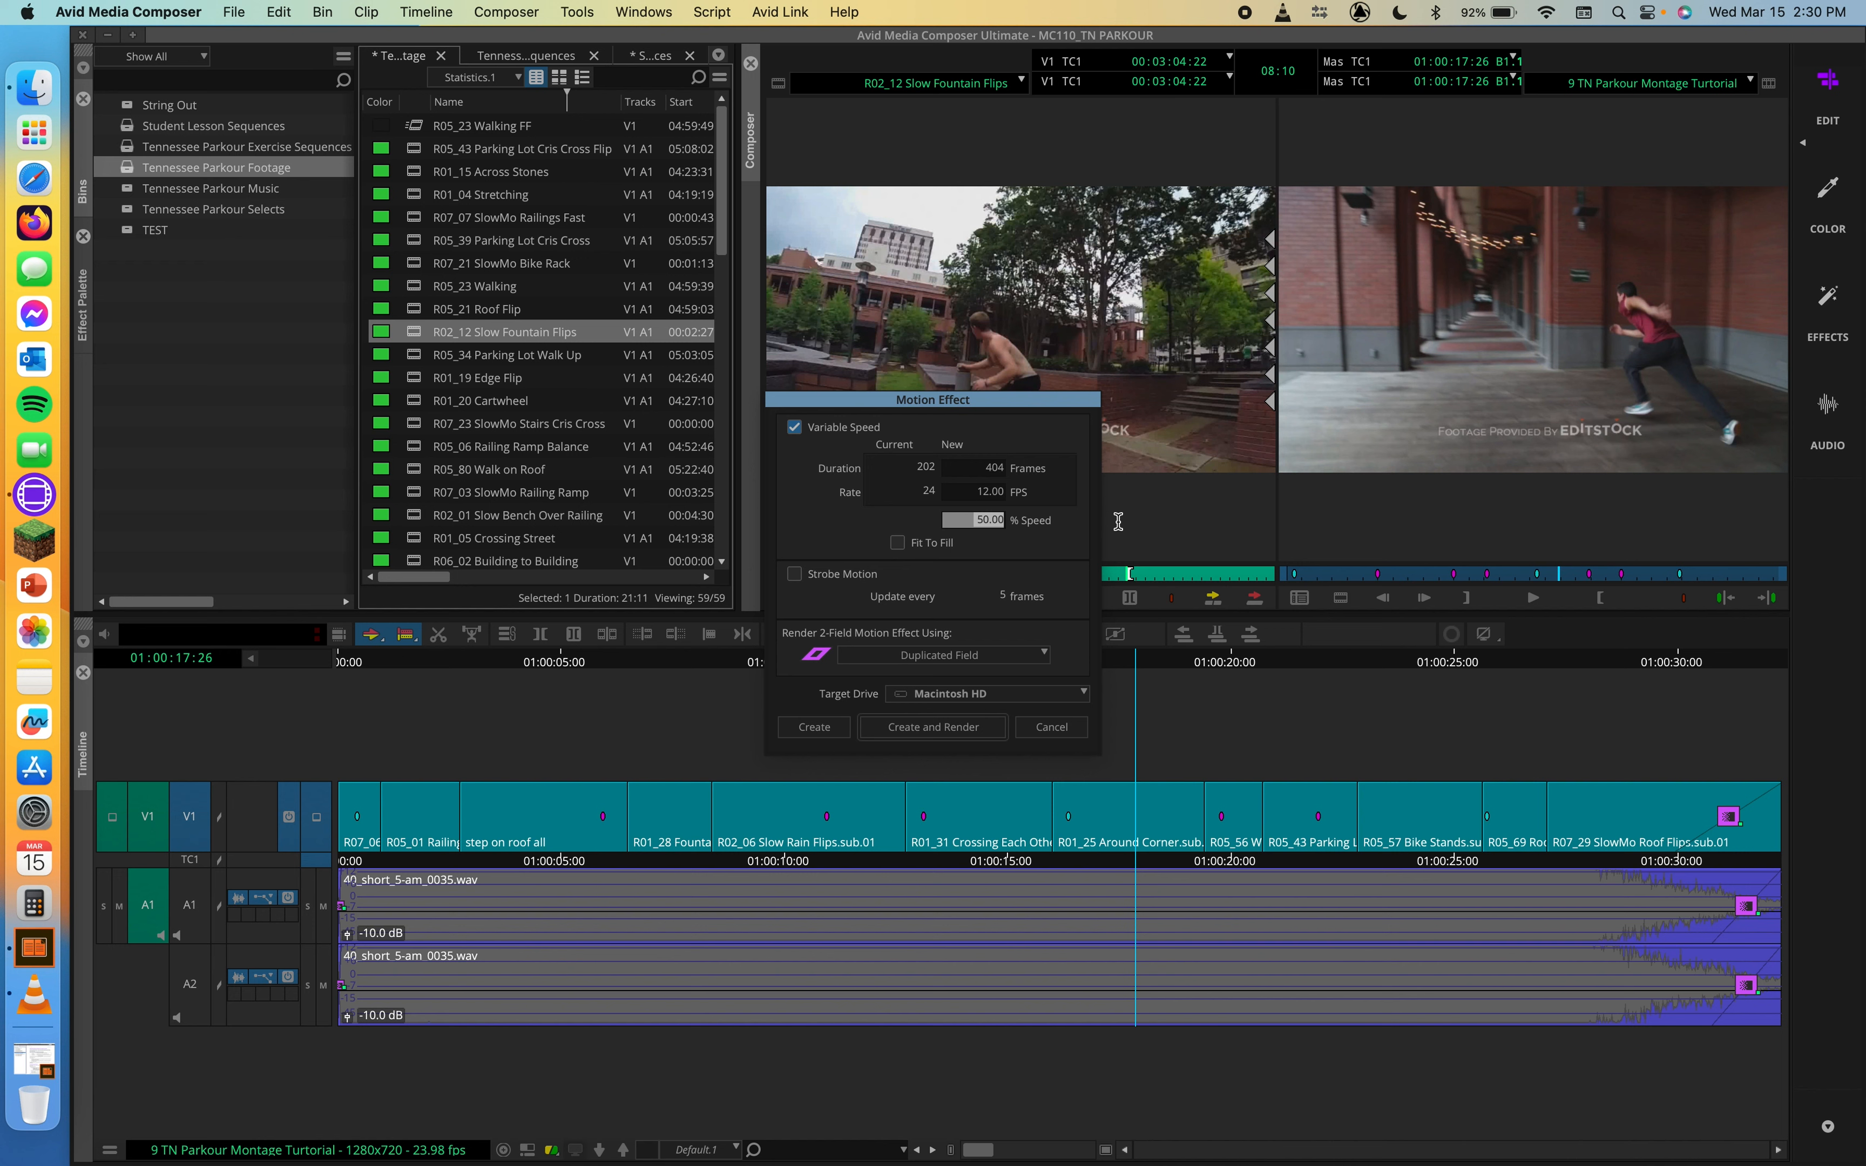
type("25")
left_click(984, 660)
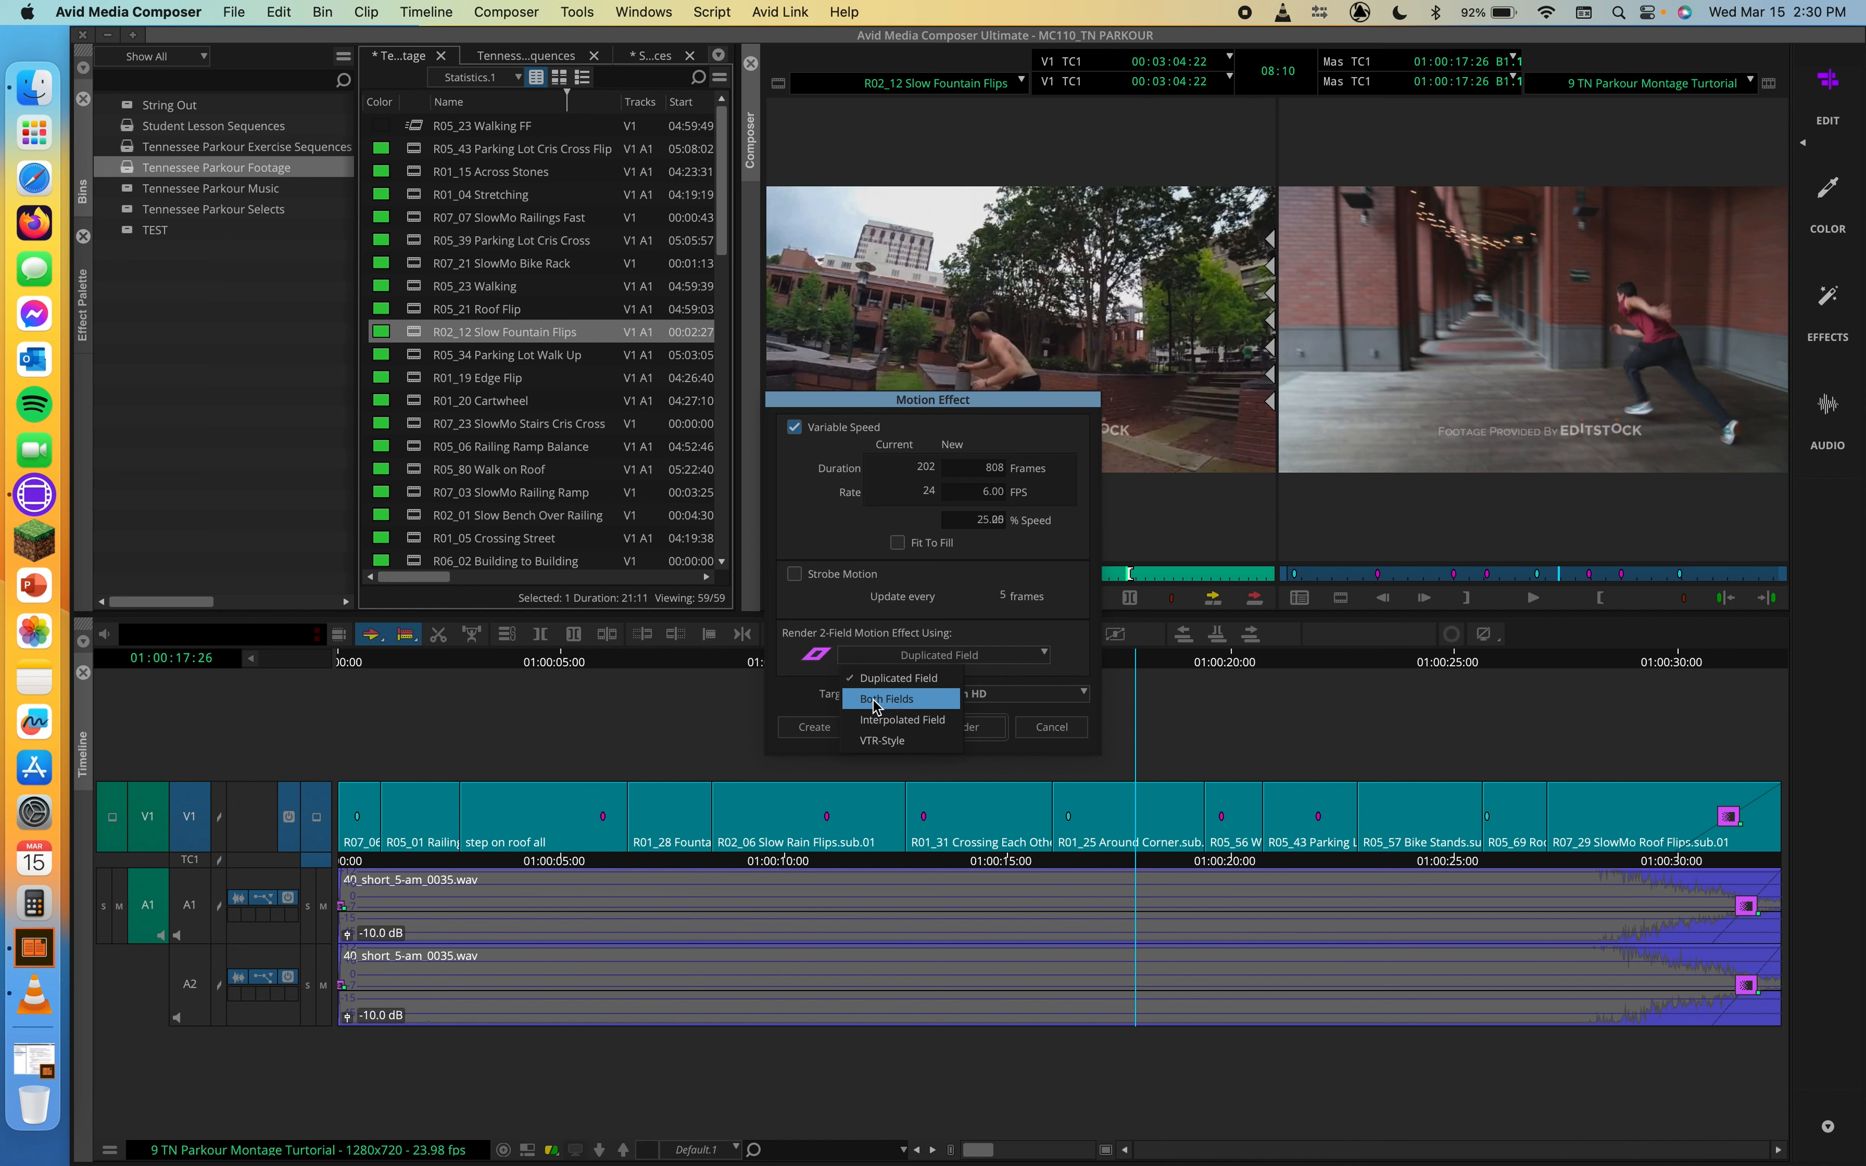
left_click(892, 698)
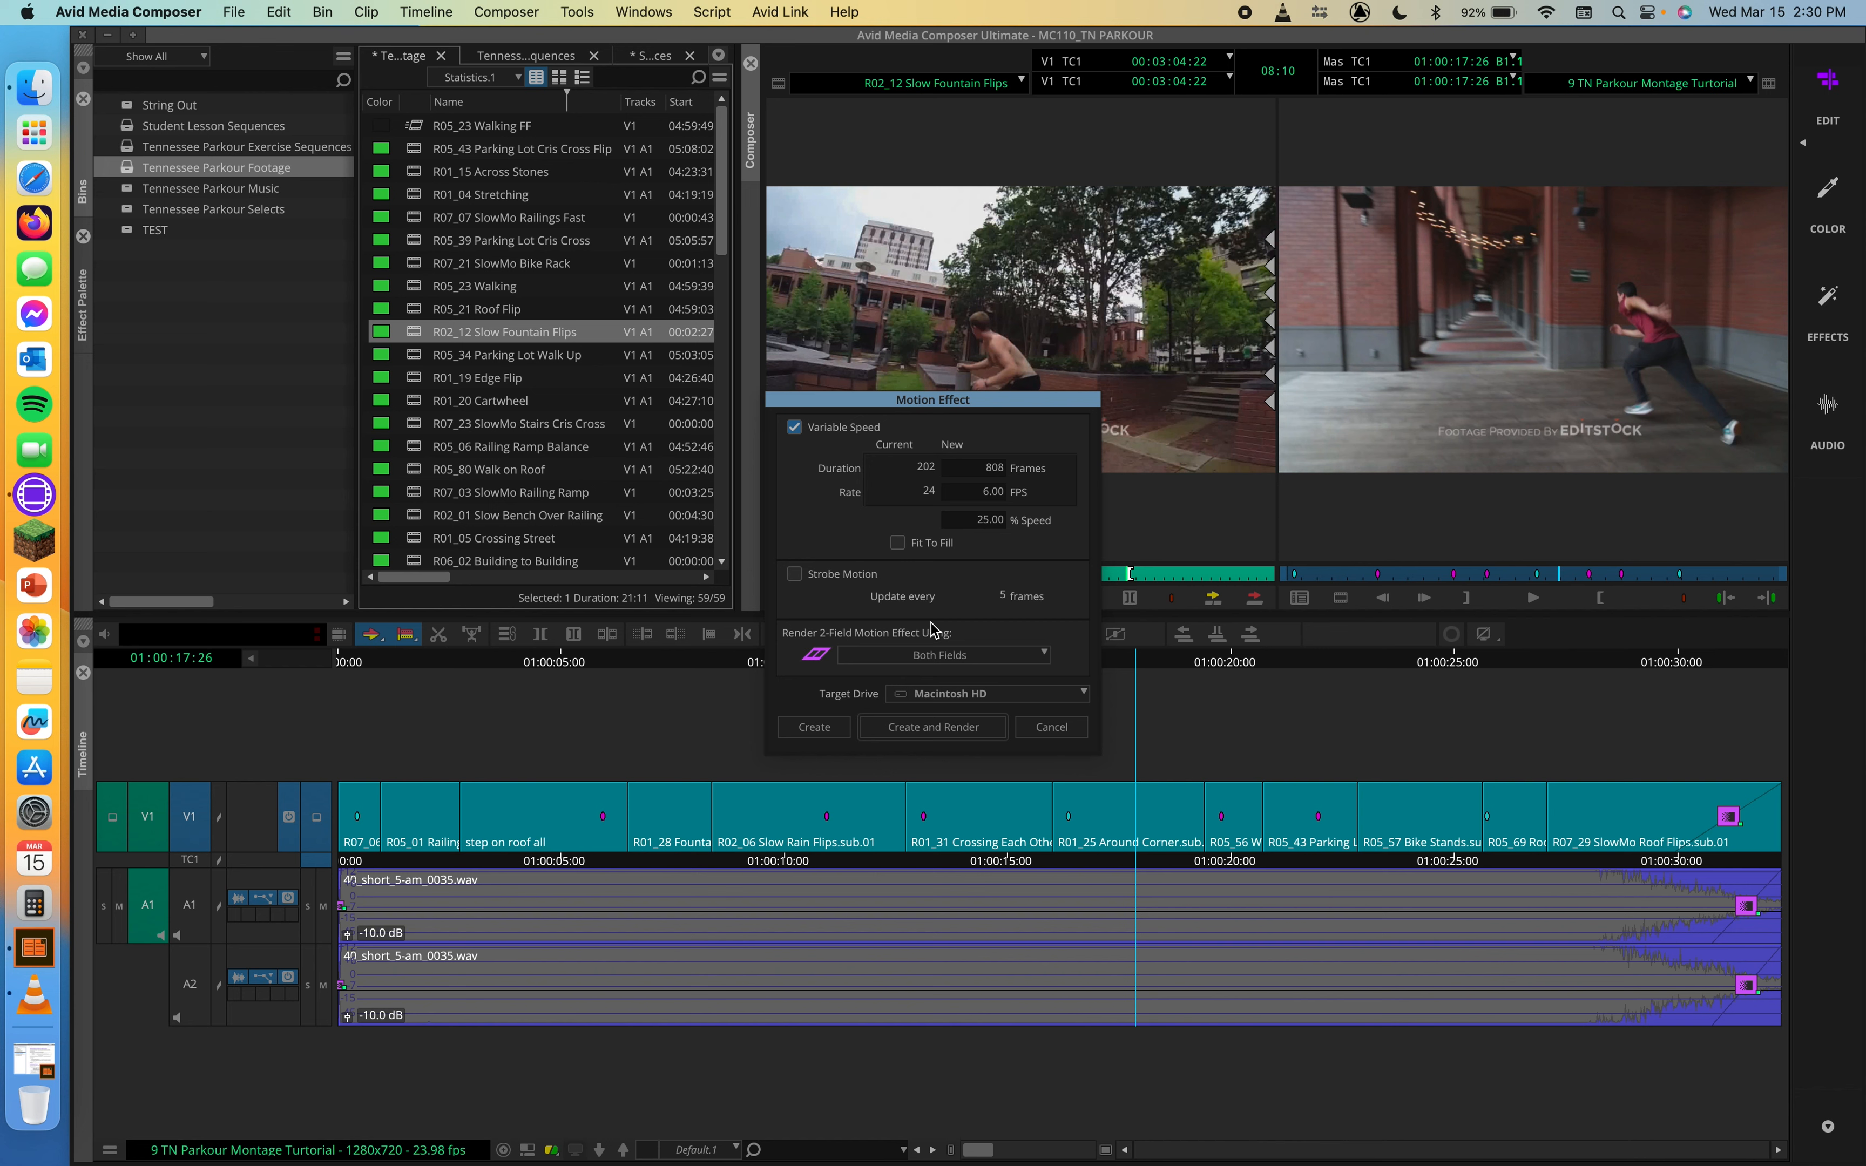
left_click(815, 727)
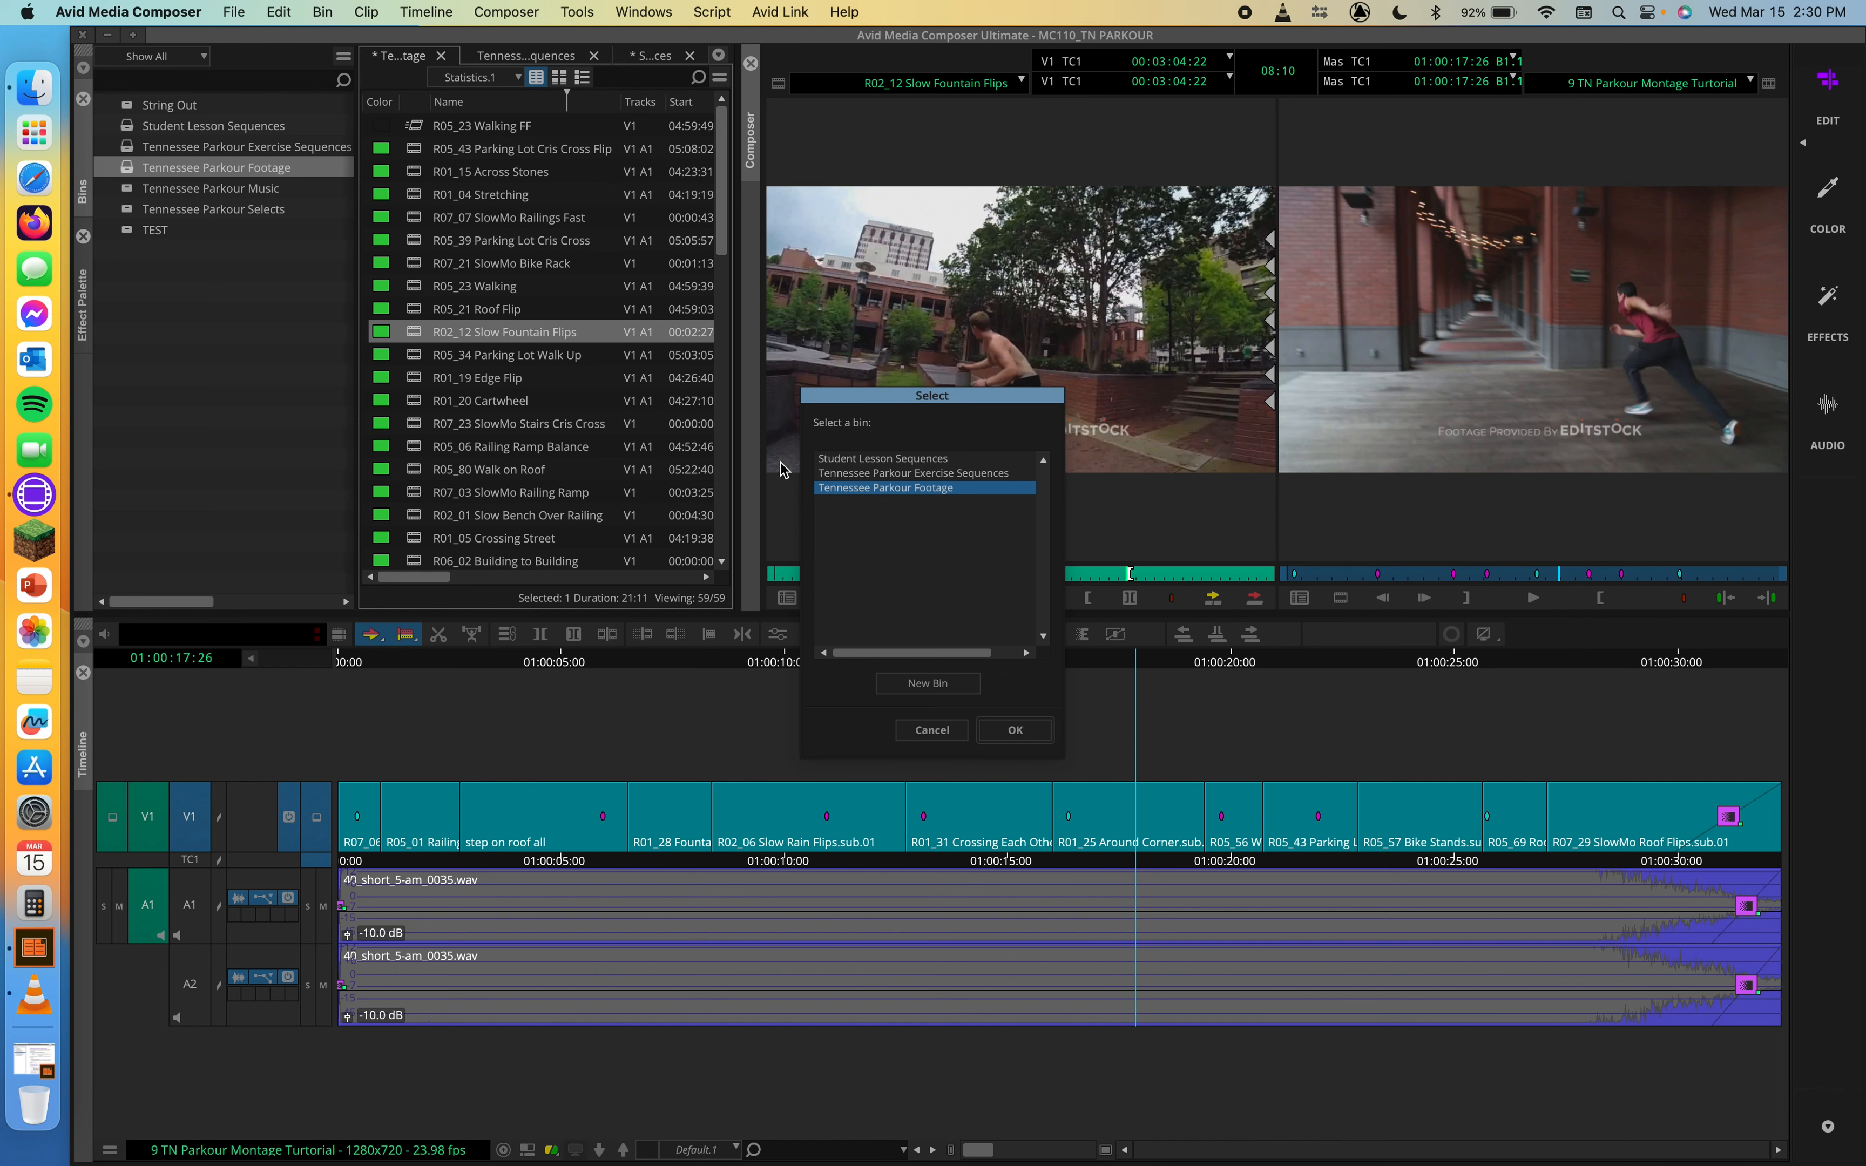
left_click(1000, 733)
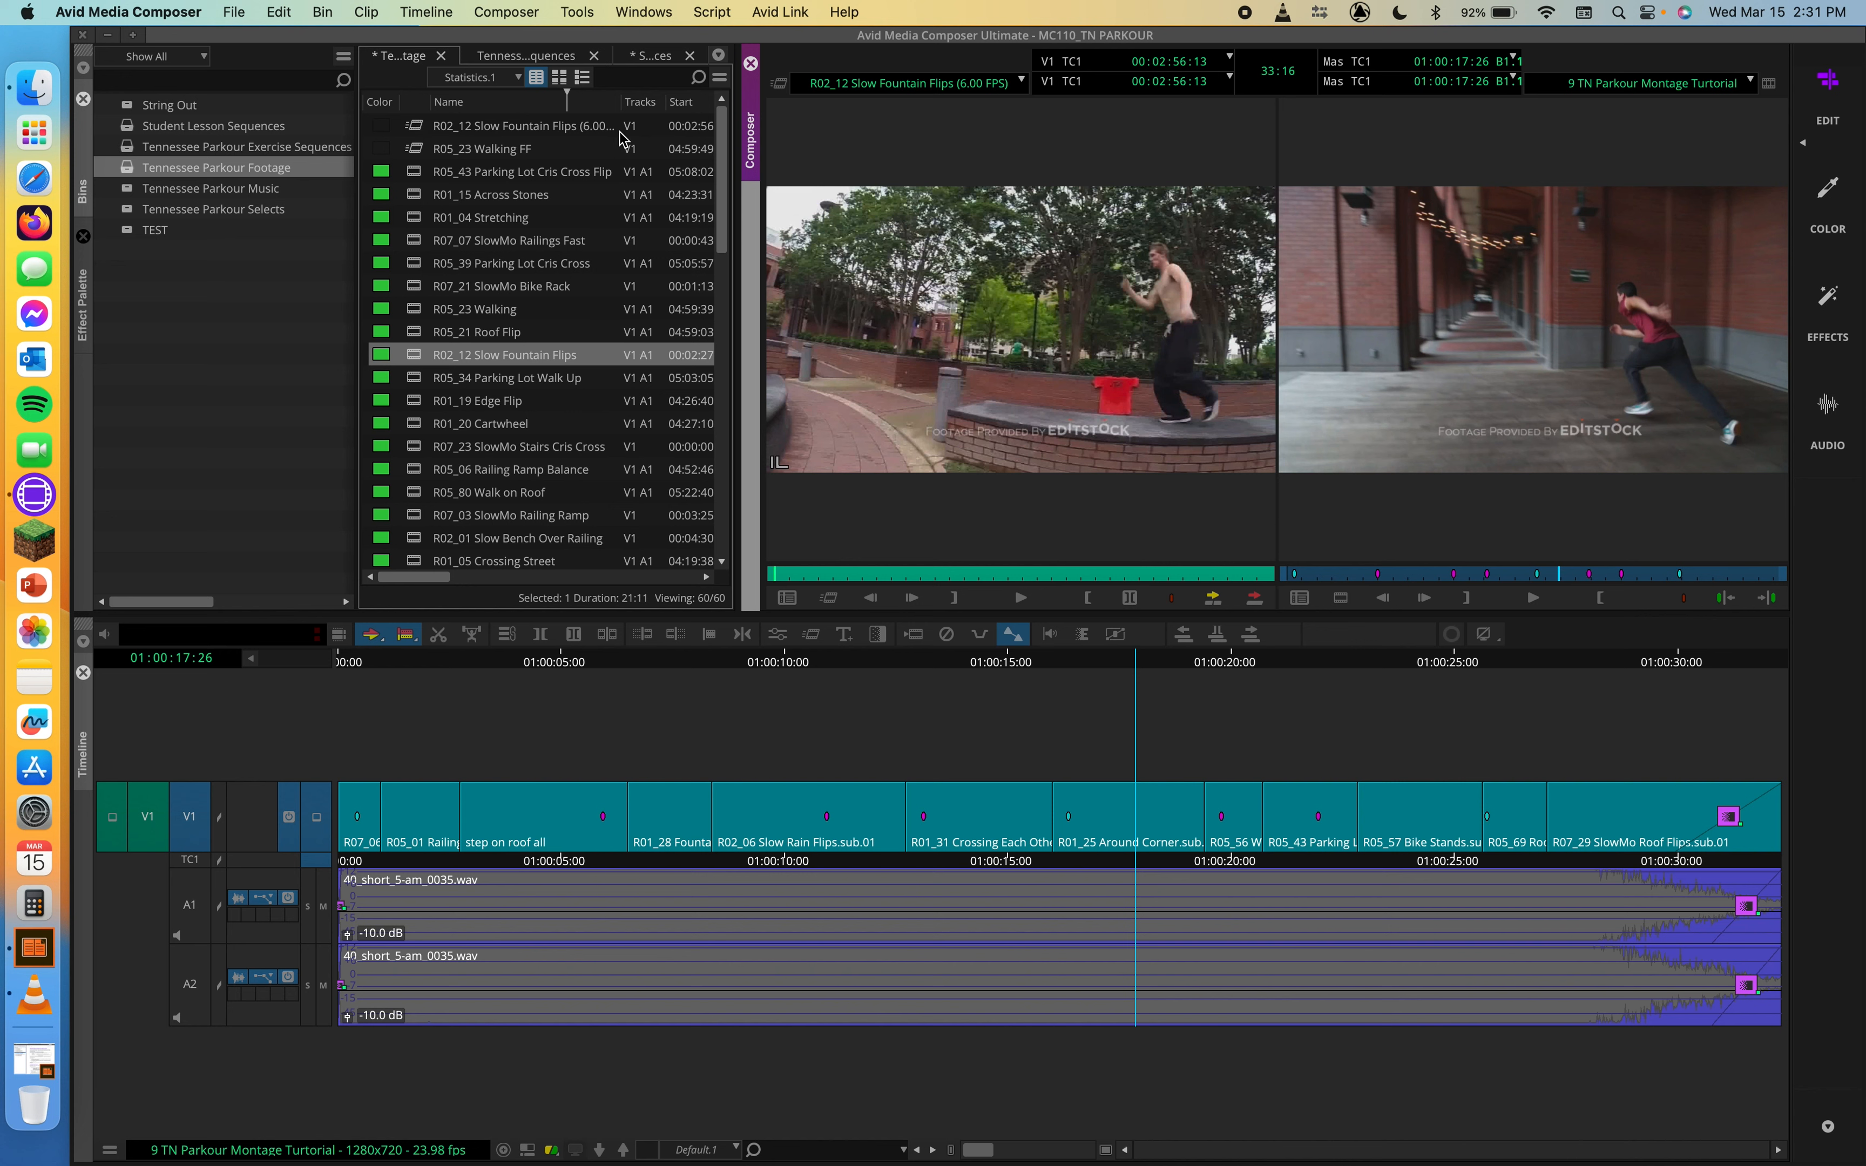
Step: Widen the bin's Name column, then load the R02_12 Slow Fountain Flips (6.00 FPS) clip and play it
mouse_move(621, 101)
left_mouse_down()
mouse_move(729, 101)
mouse_move(649, 96)
left_mouse_up()
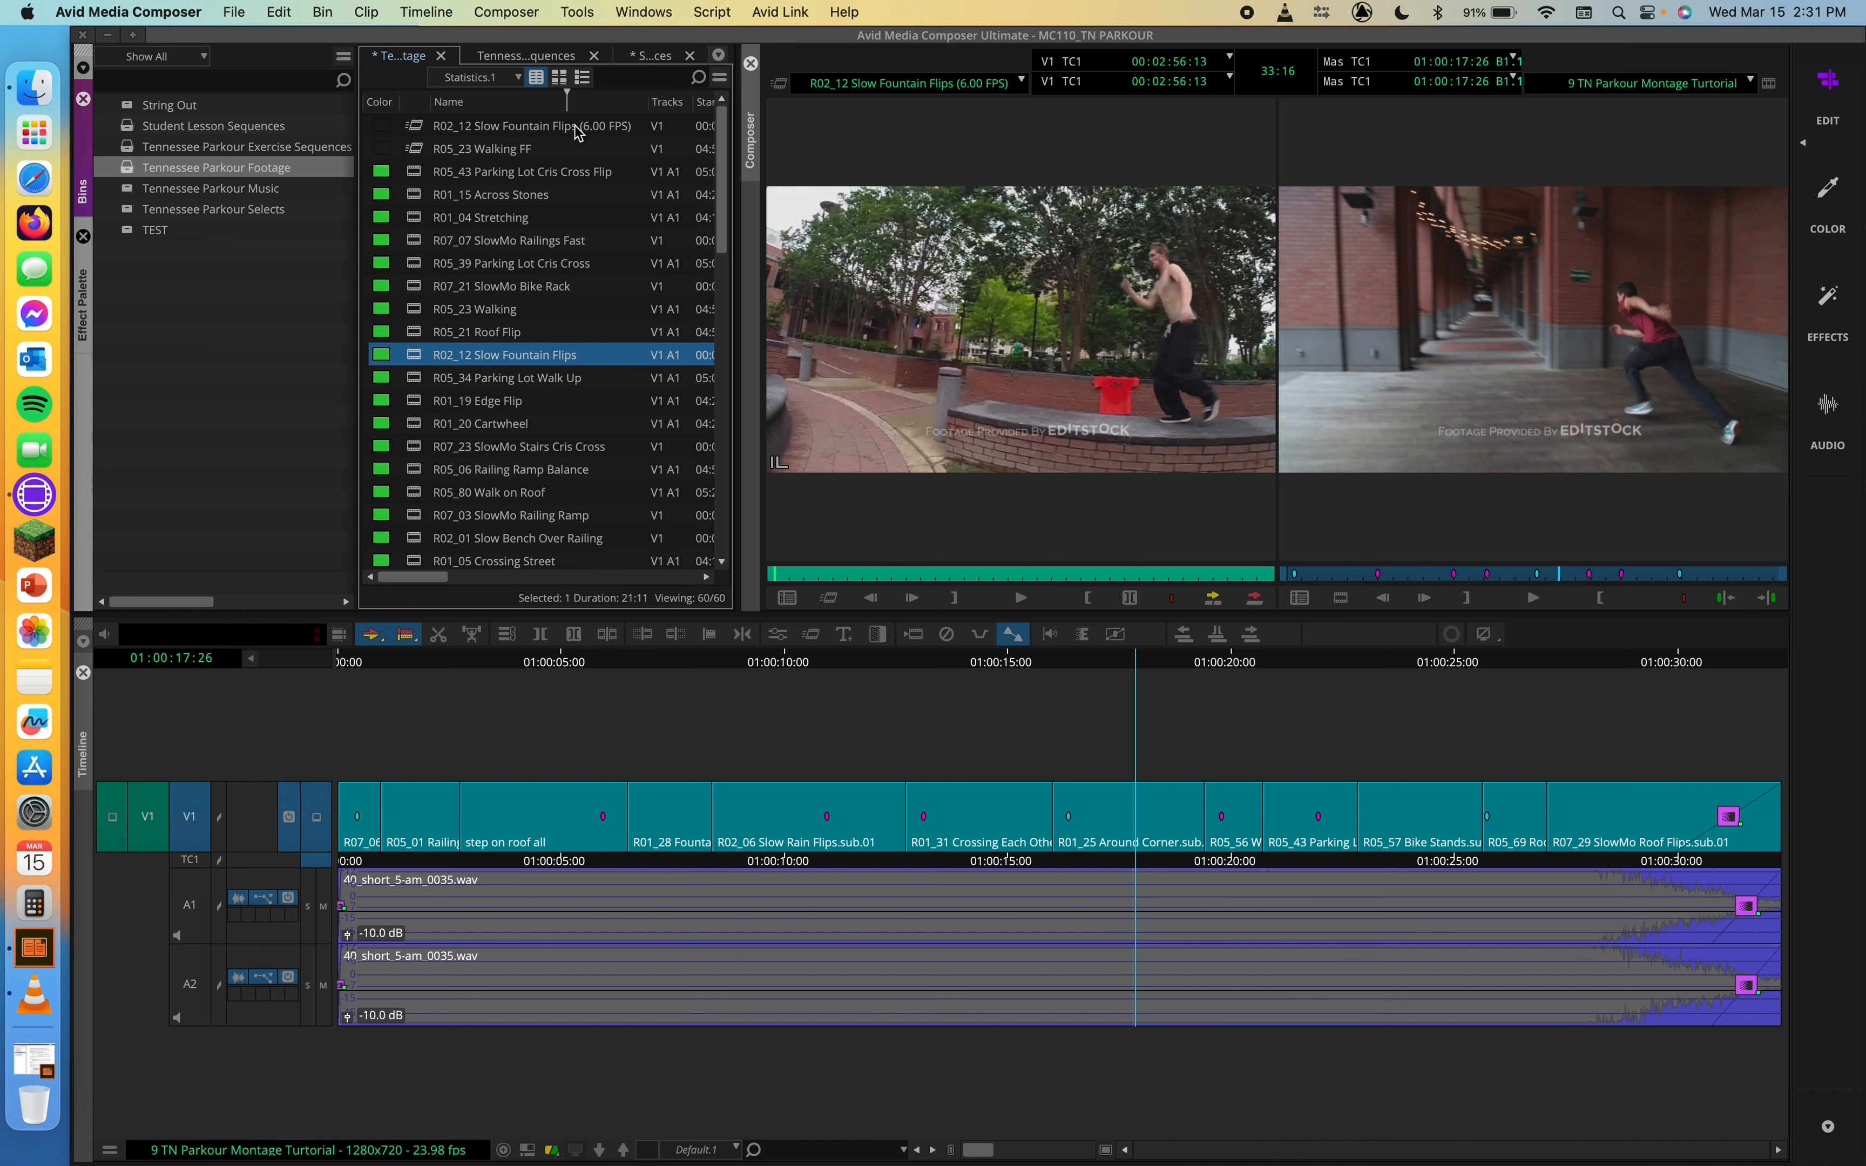
double_click(414, 126)
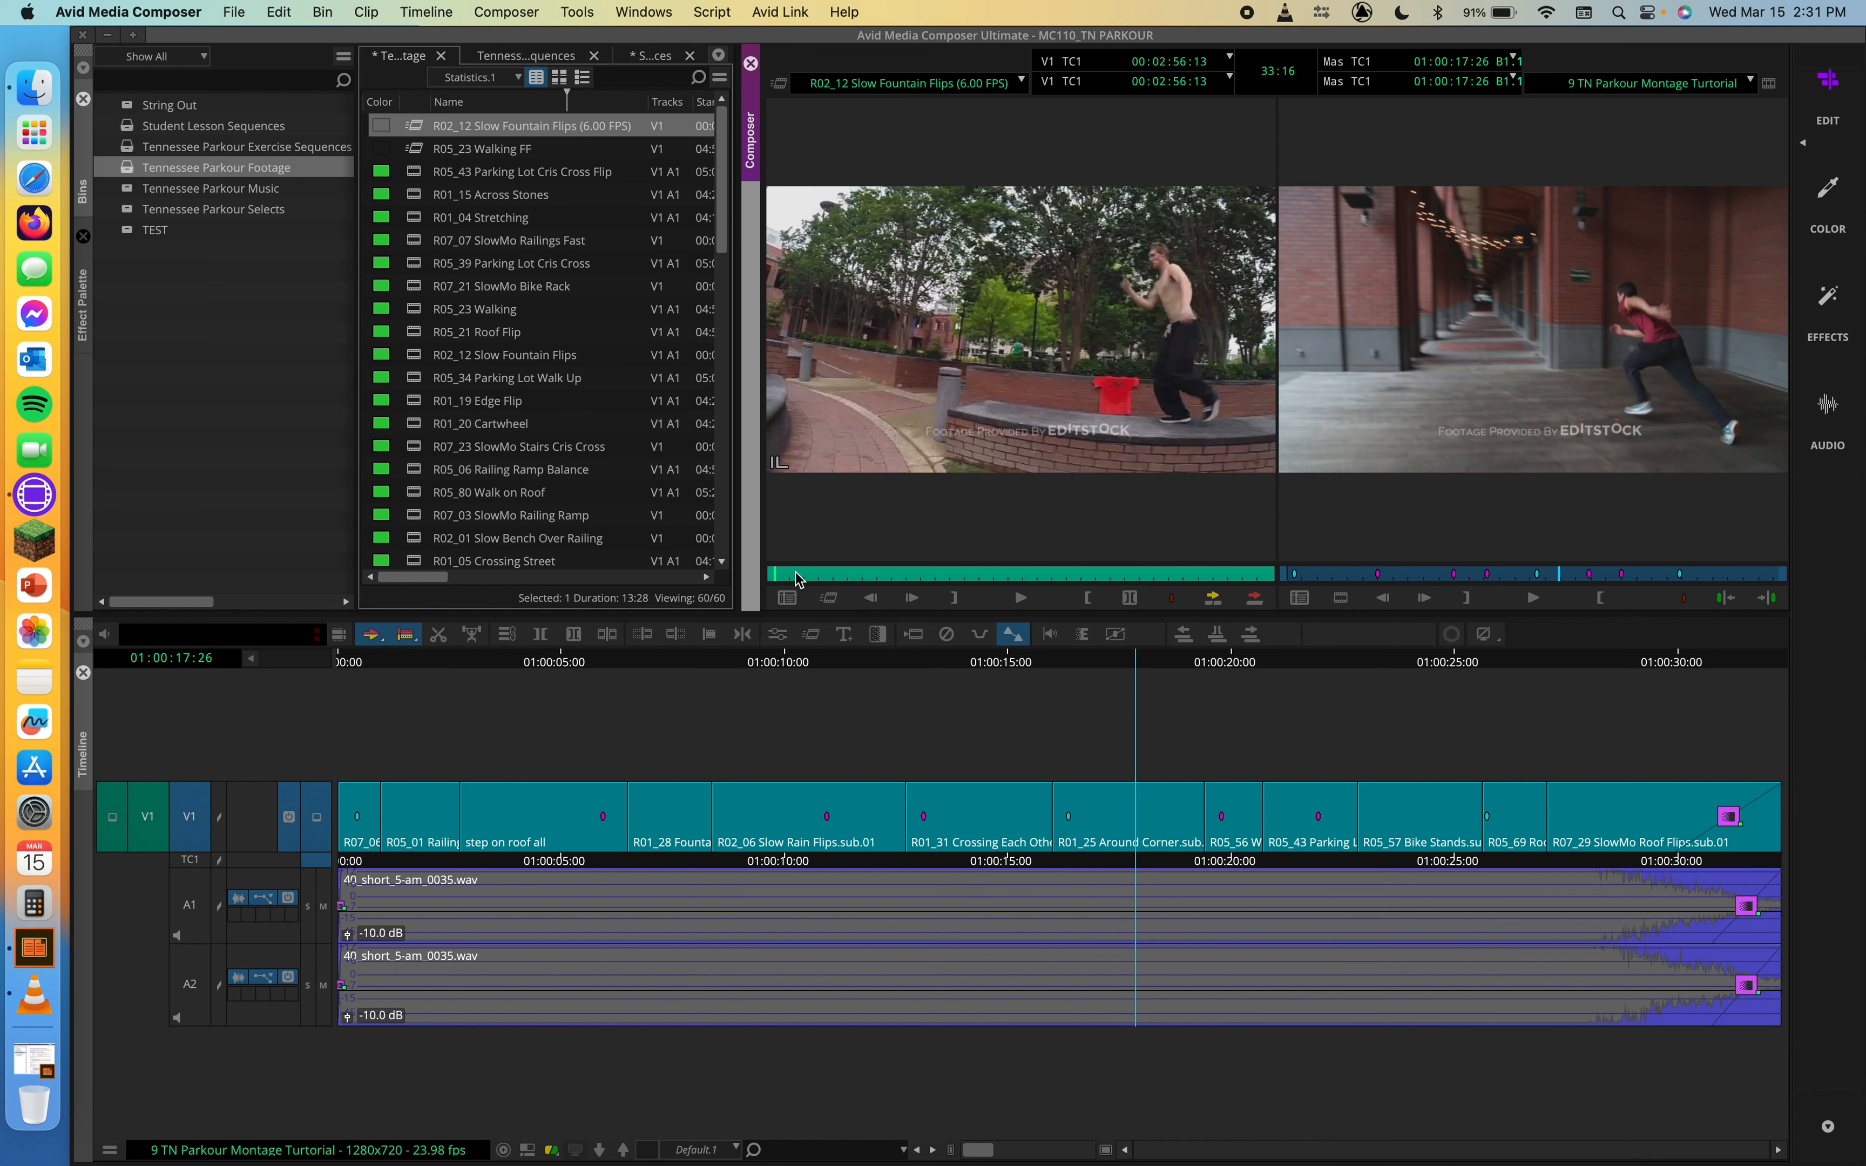
left_click(1026, 604)
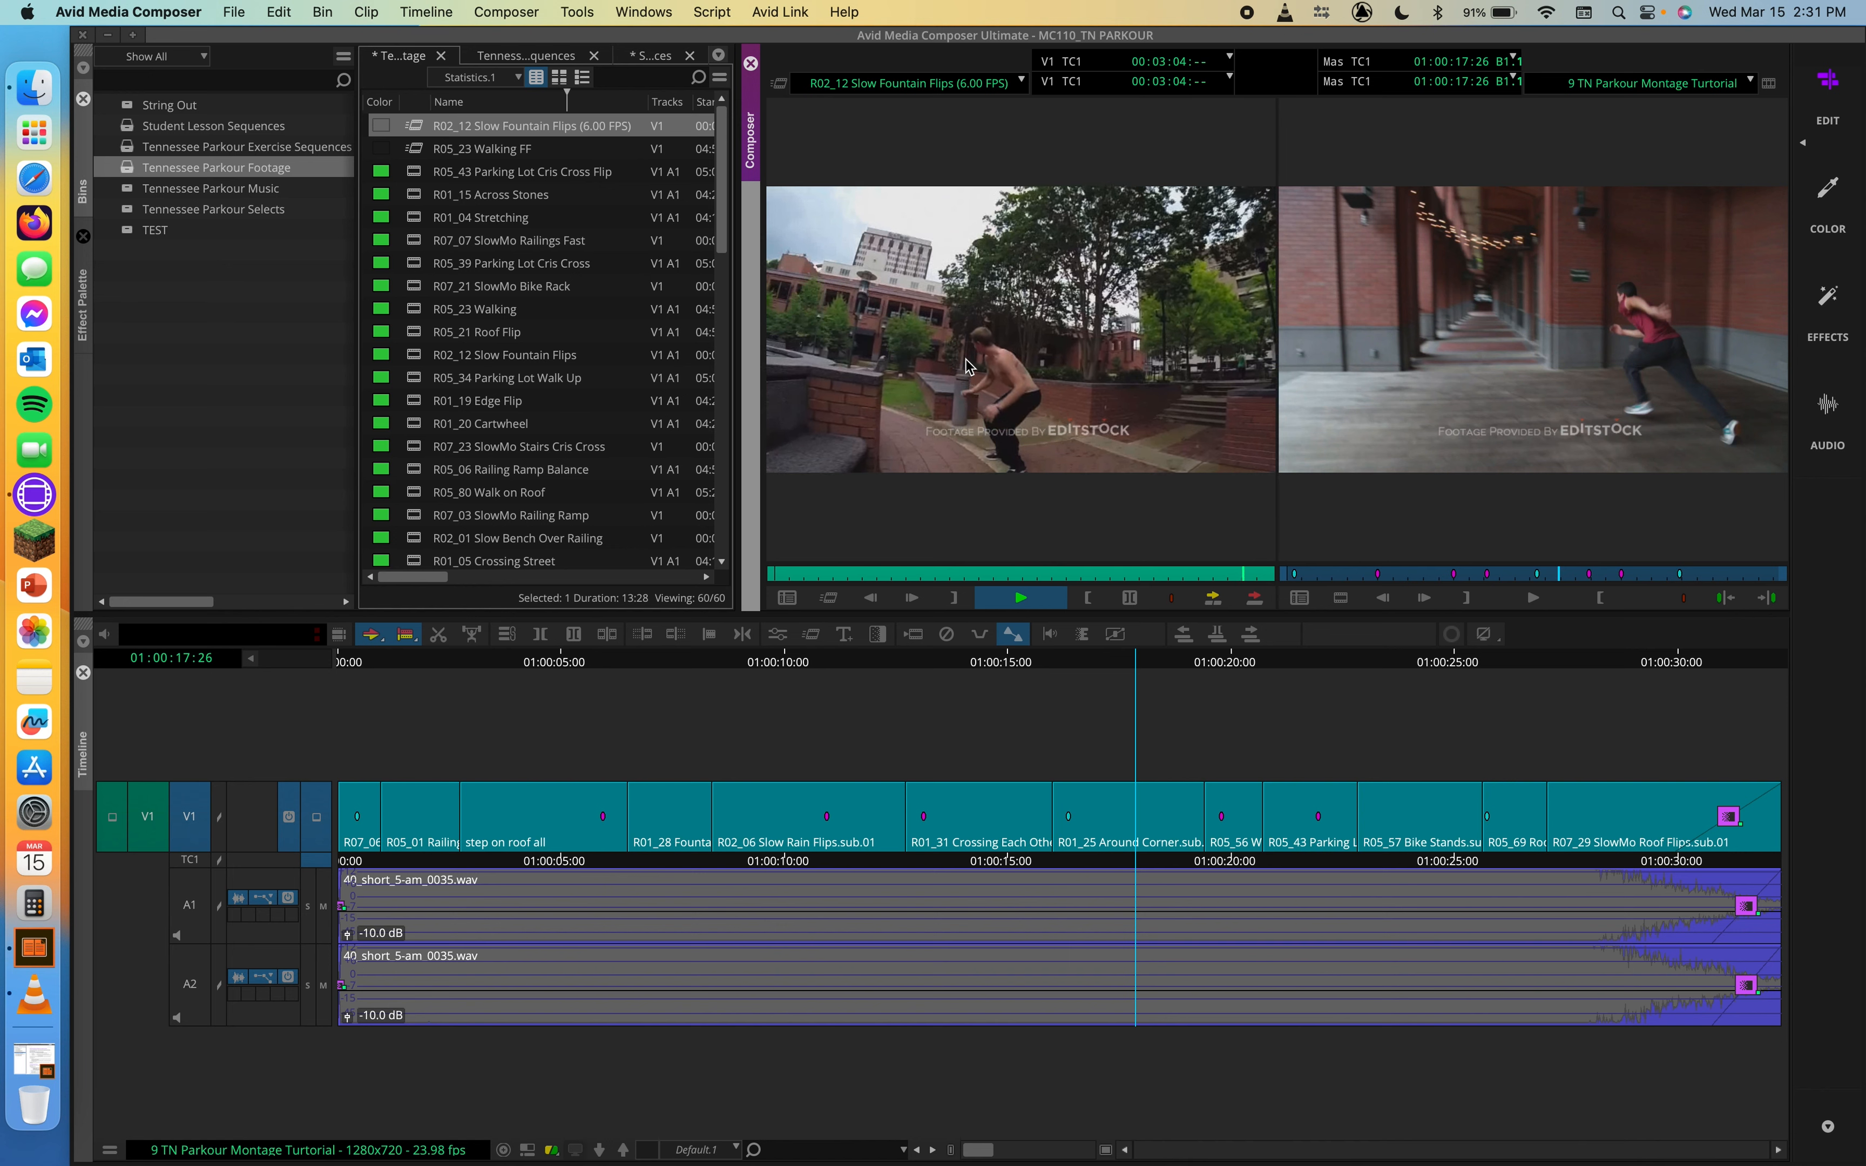
key("space")
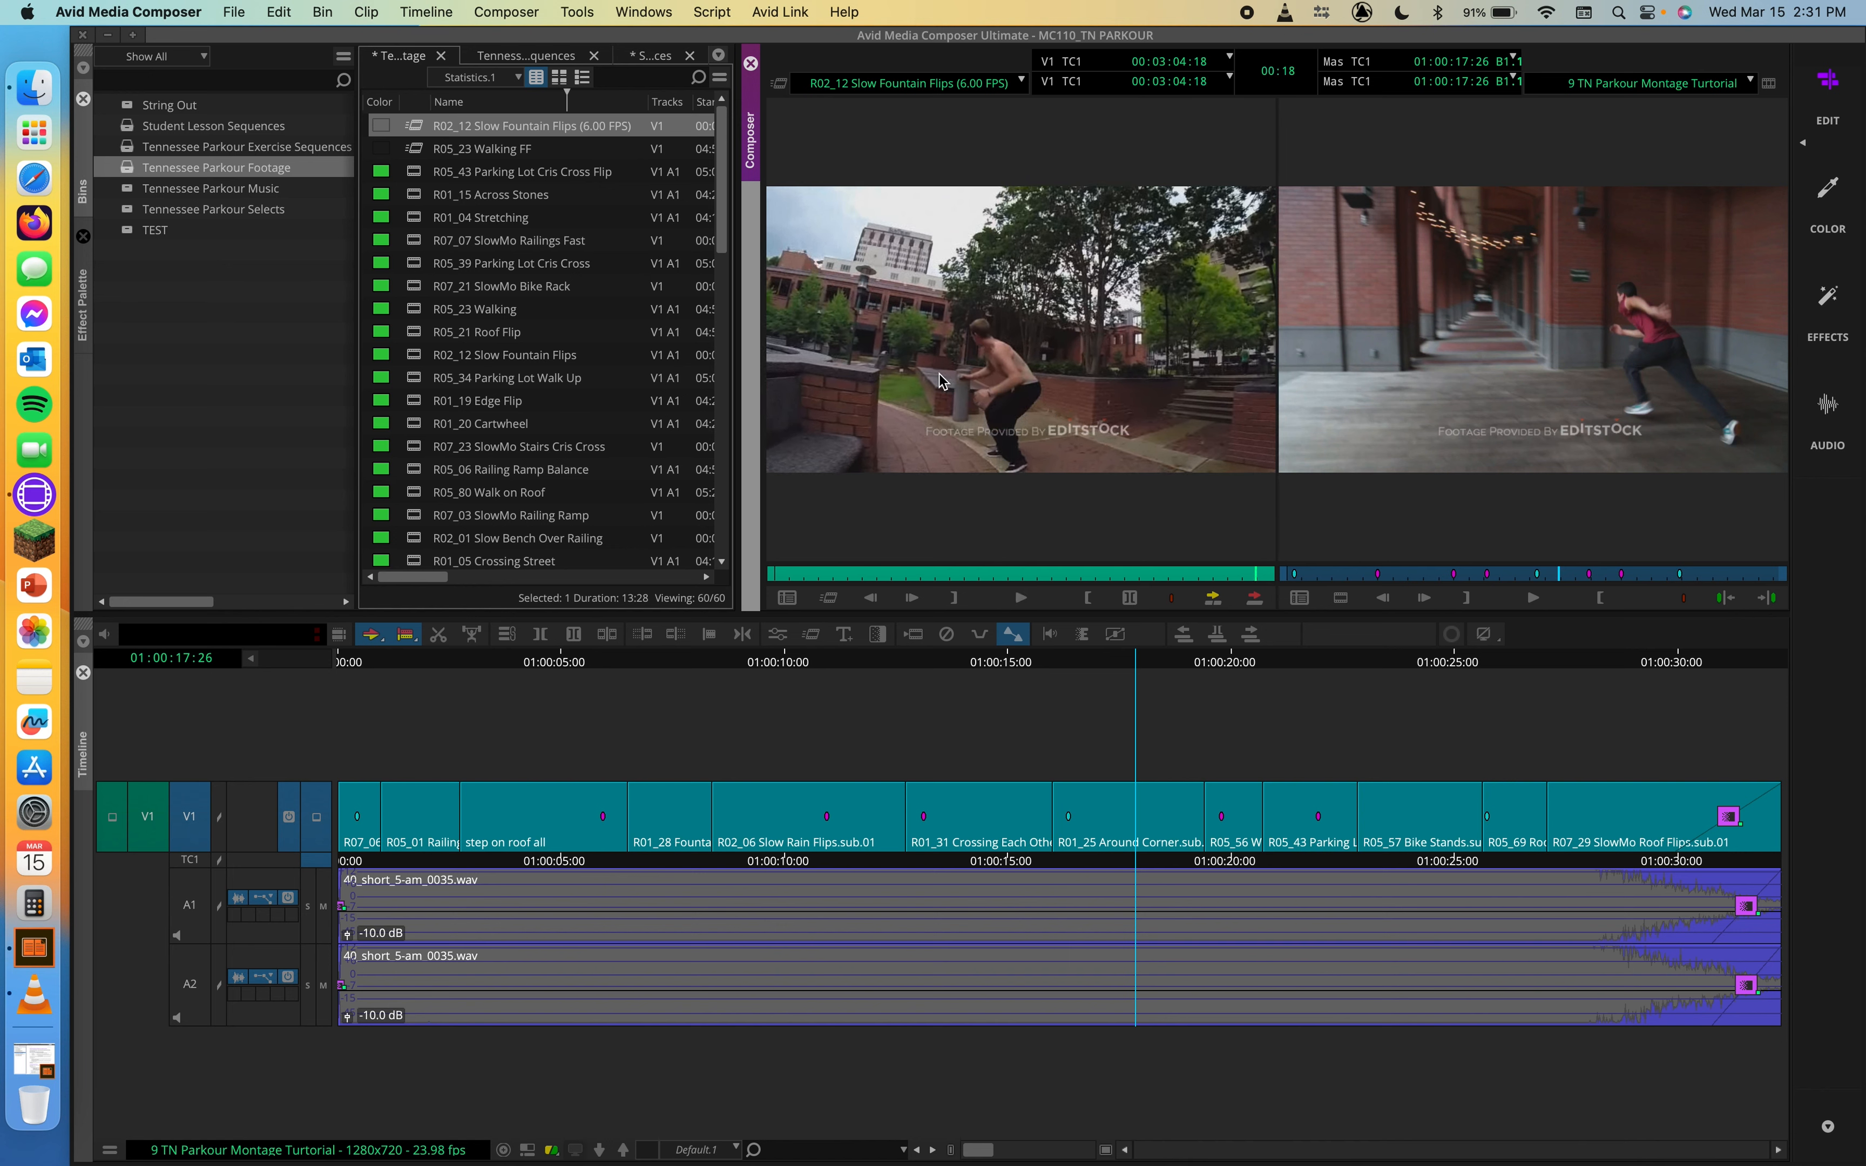
Step: Mark IN and OUT points about 18:00 apart in the 6.00 FPS fountain flips clip
left_click_drag(914, 576, 955, 578)
key("i")
key("o")
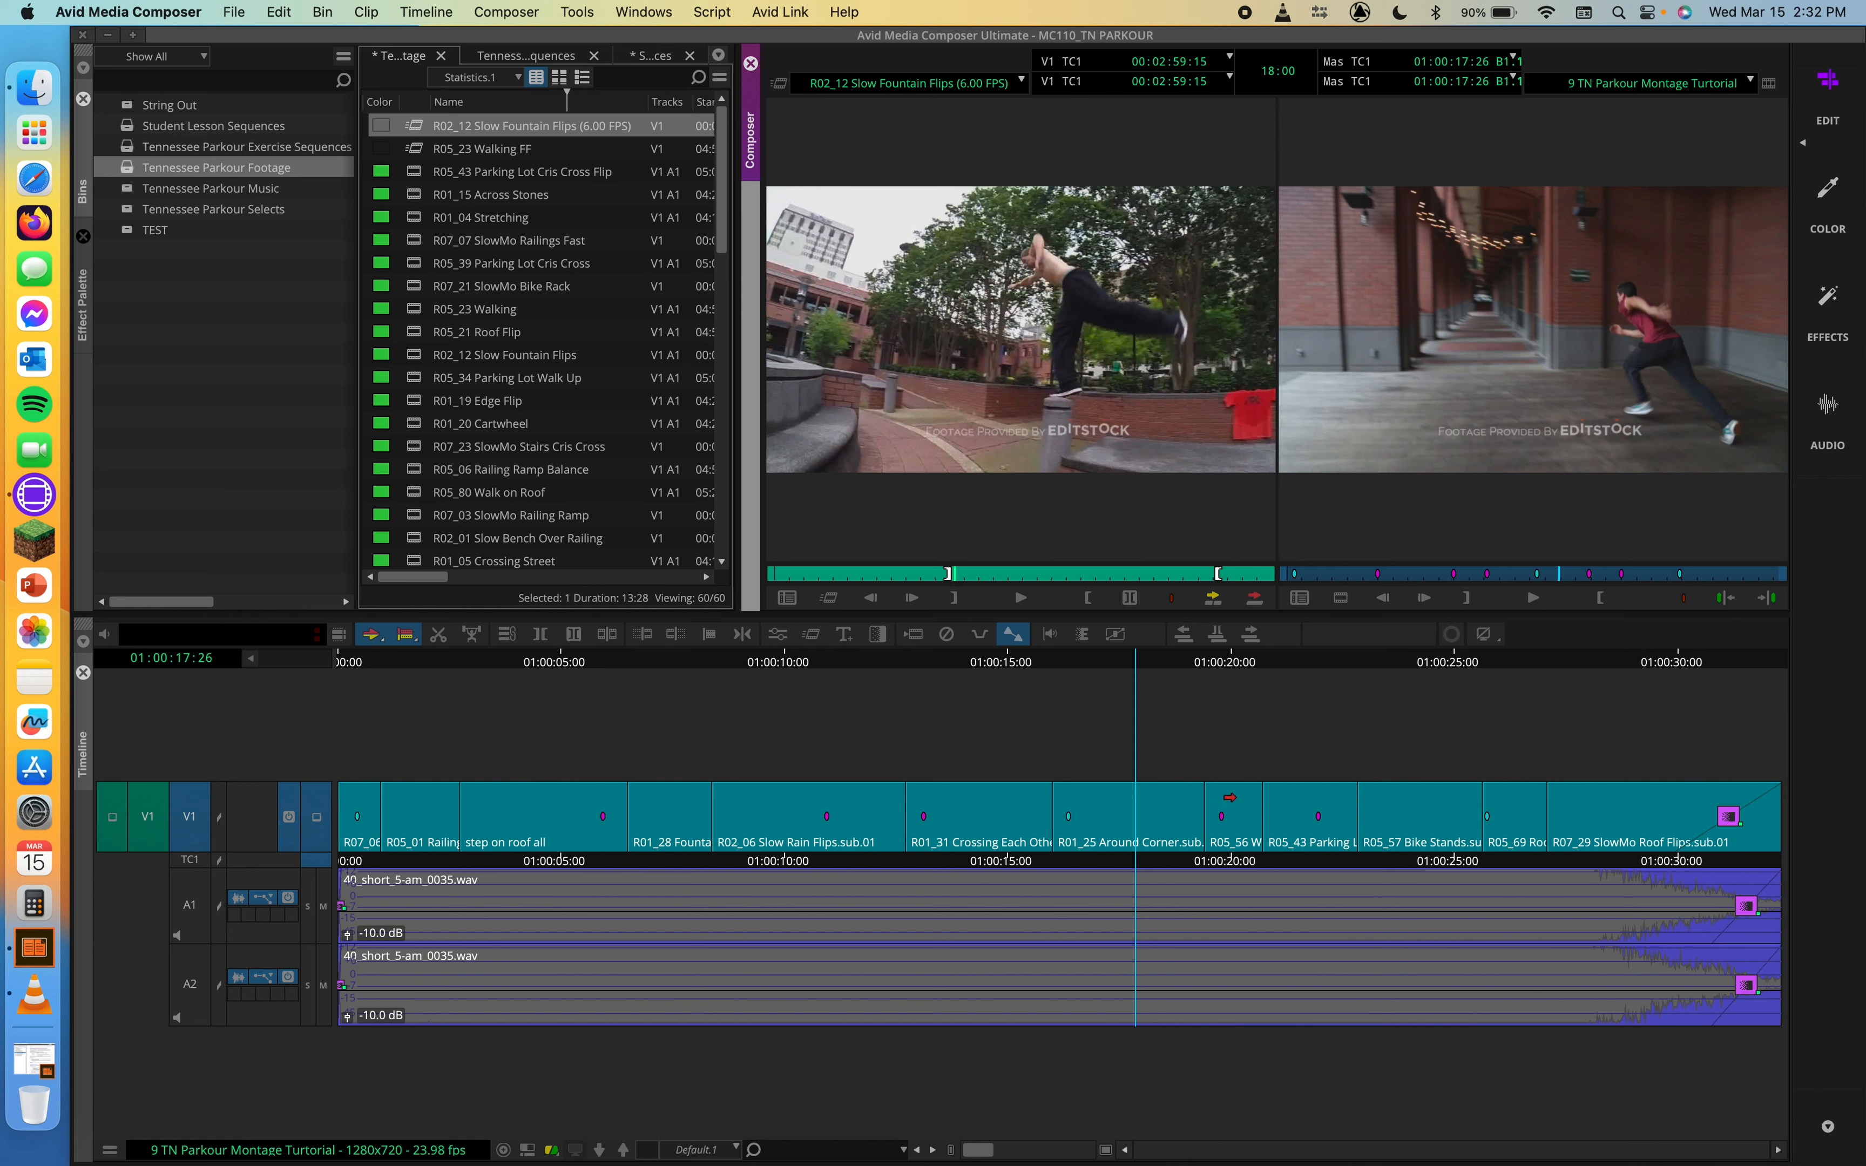
Step: Lift the R05_56 shot following R01_25 Around Corner out of the sequence and park inside the gap at 01:00:20:09
left_click(1233, 800)
key("Delete")
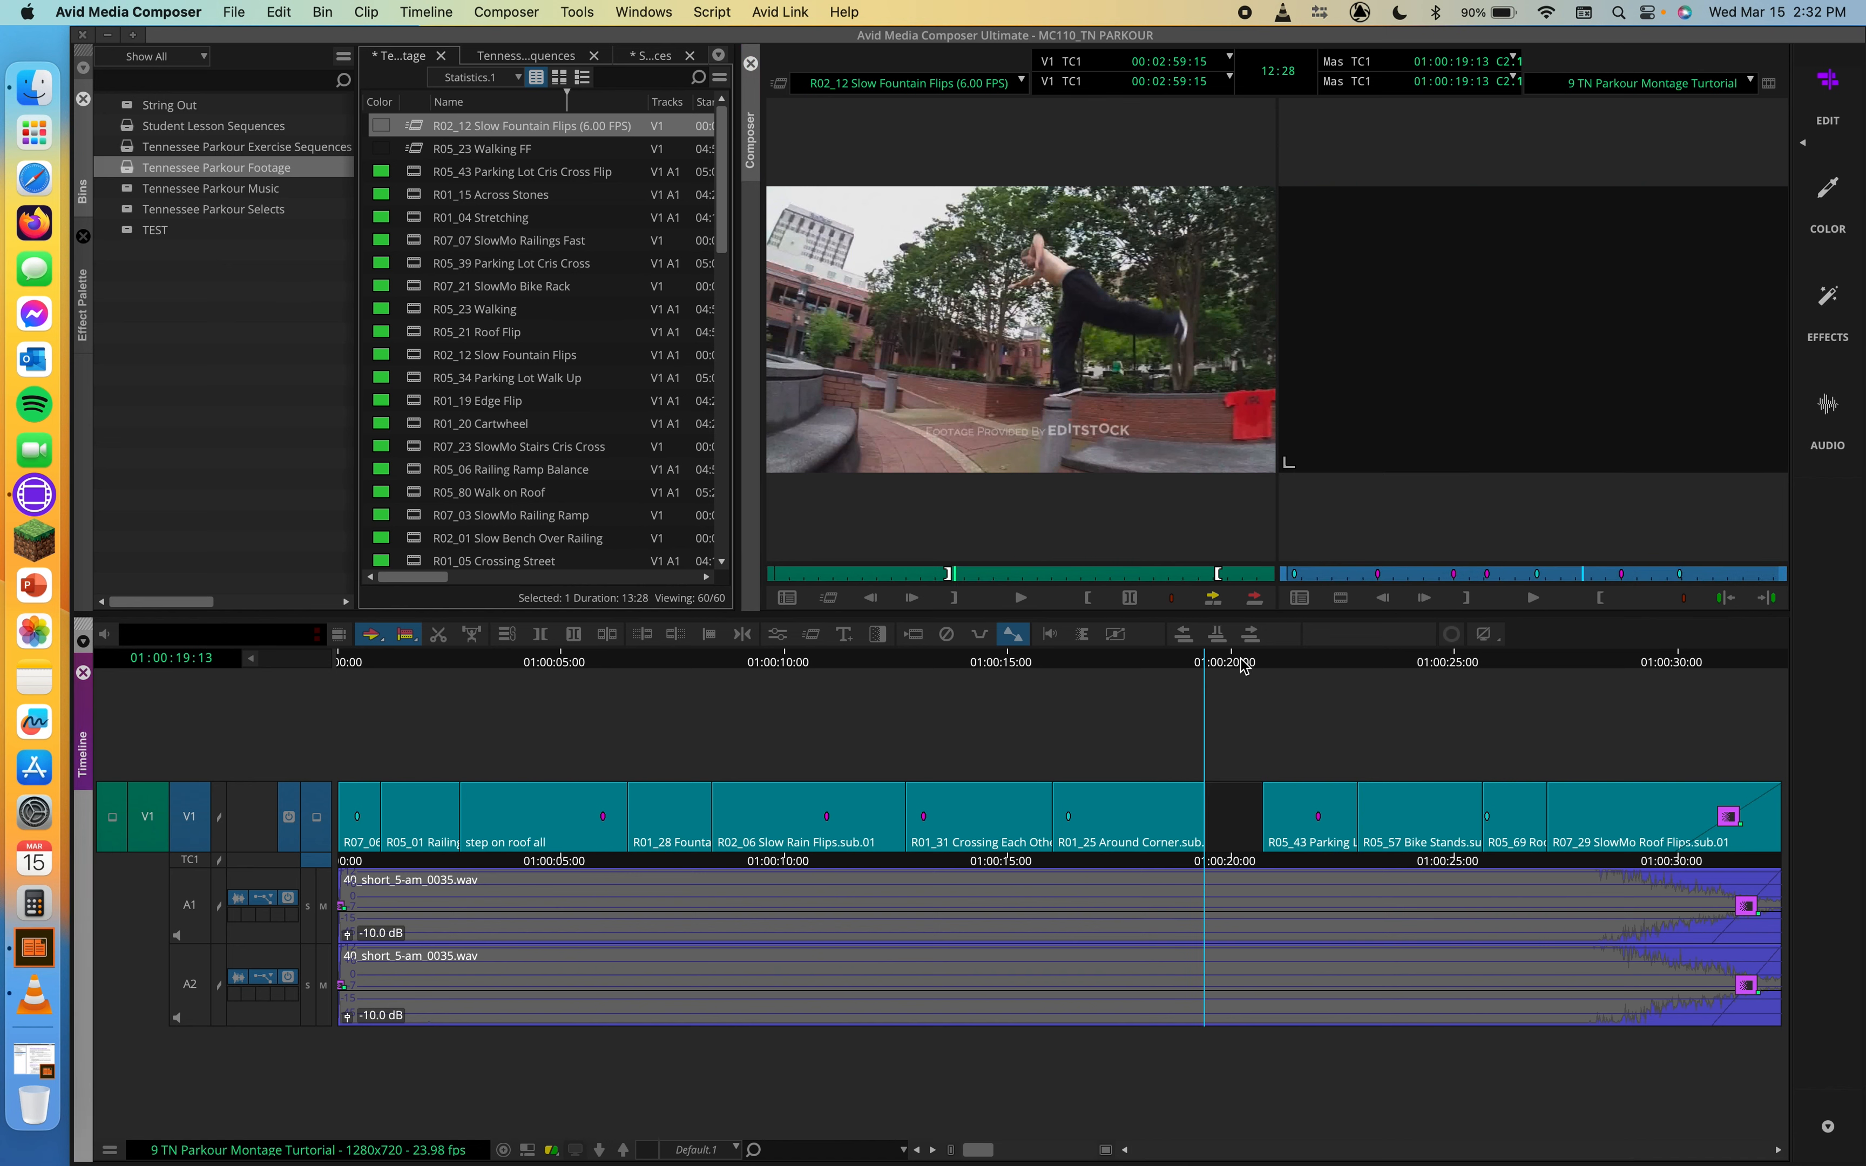
mouse_move(1243, 664)
left_mouse_down()
mouse_move(1205, 663)
mouse_move(1272, 659)
mouse_move(1198, 663)
mouse_move(1243, 661)
left_mouse_up()
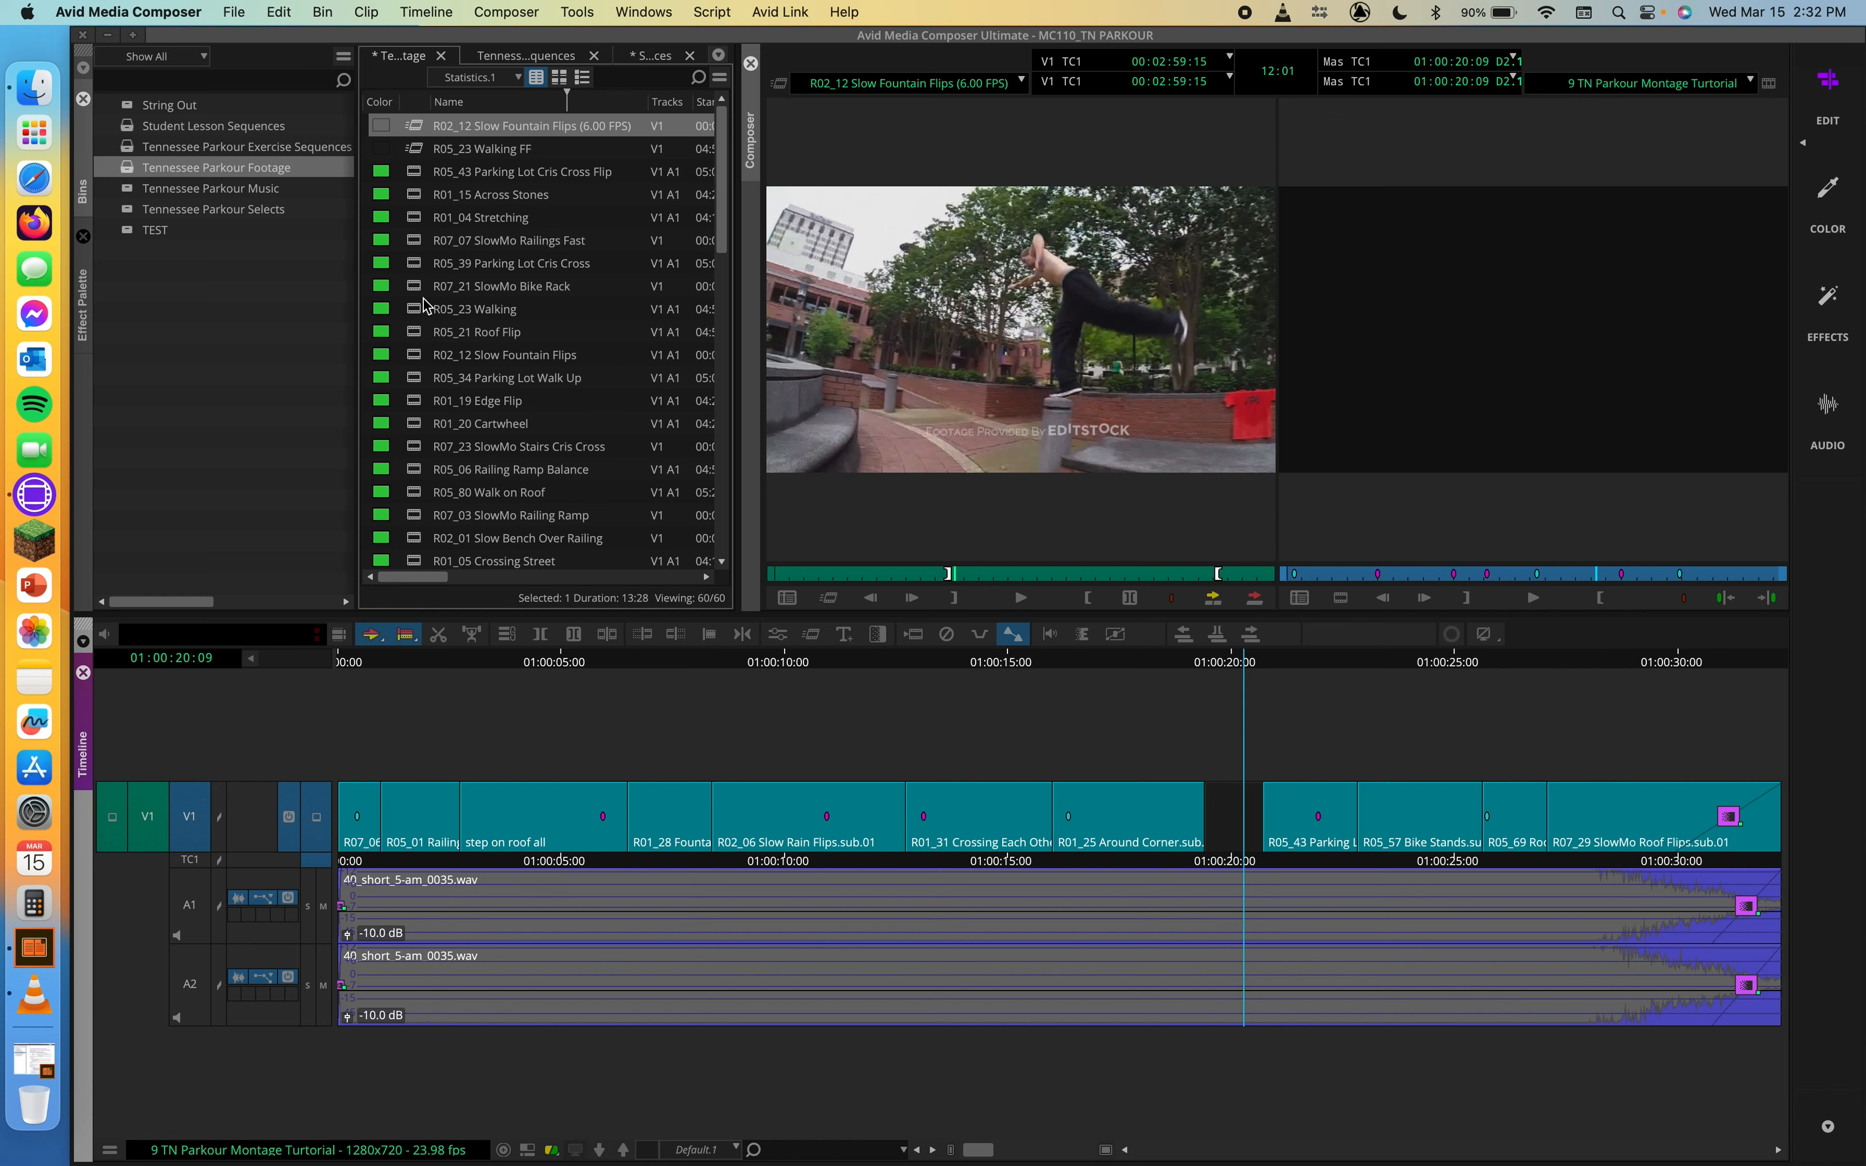
Step: Load R07_21 SlowMo Bike Rack from the footage bin and mark IN and OUT points about 44:23 apart
double_click(394, 286)
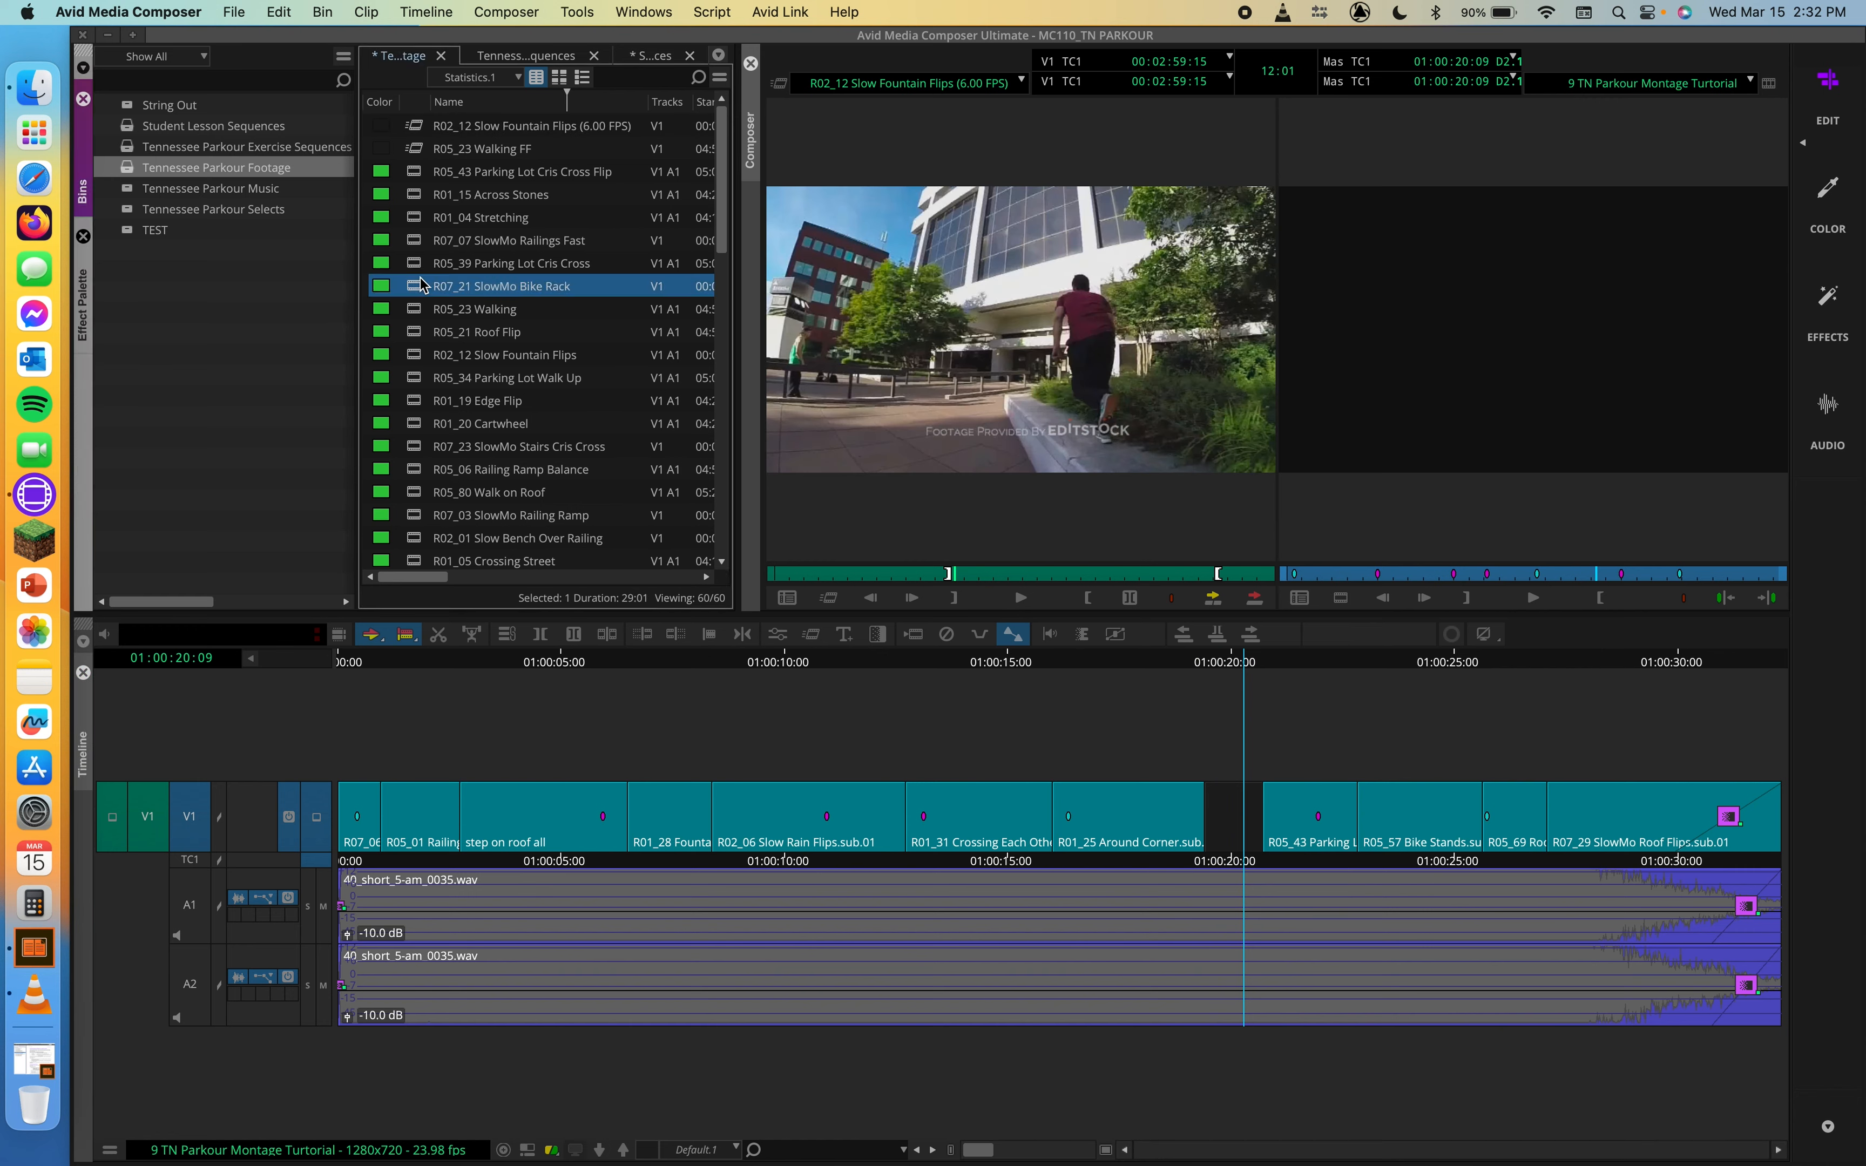
left_click(814, 573)
left_click_drag(833, 570, 1126, 574)
key("i")
left_click(850, 572)
key("o")
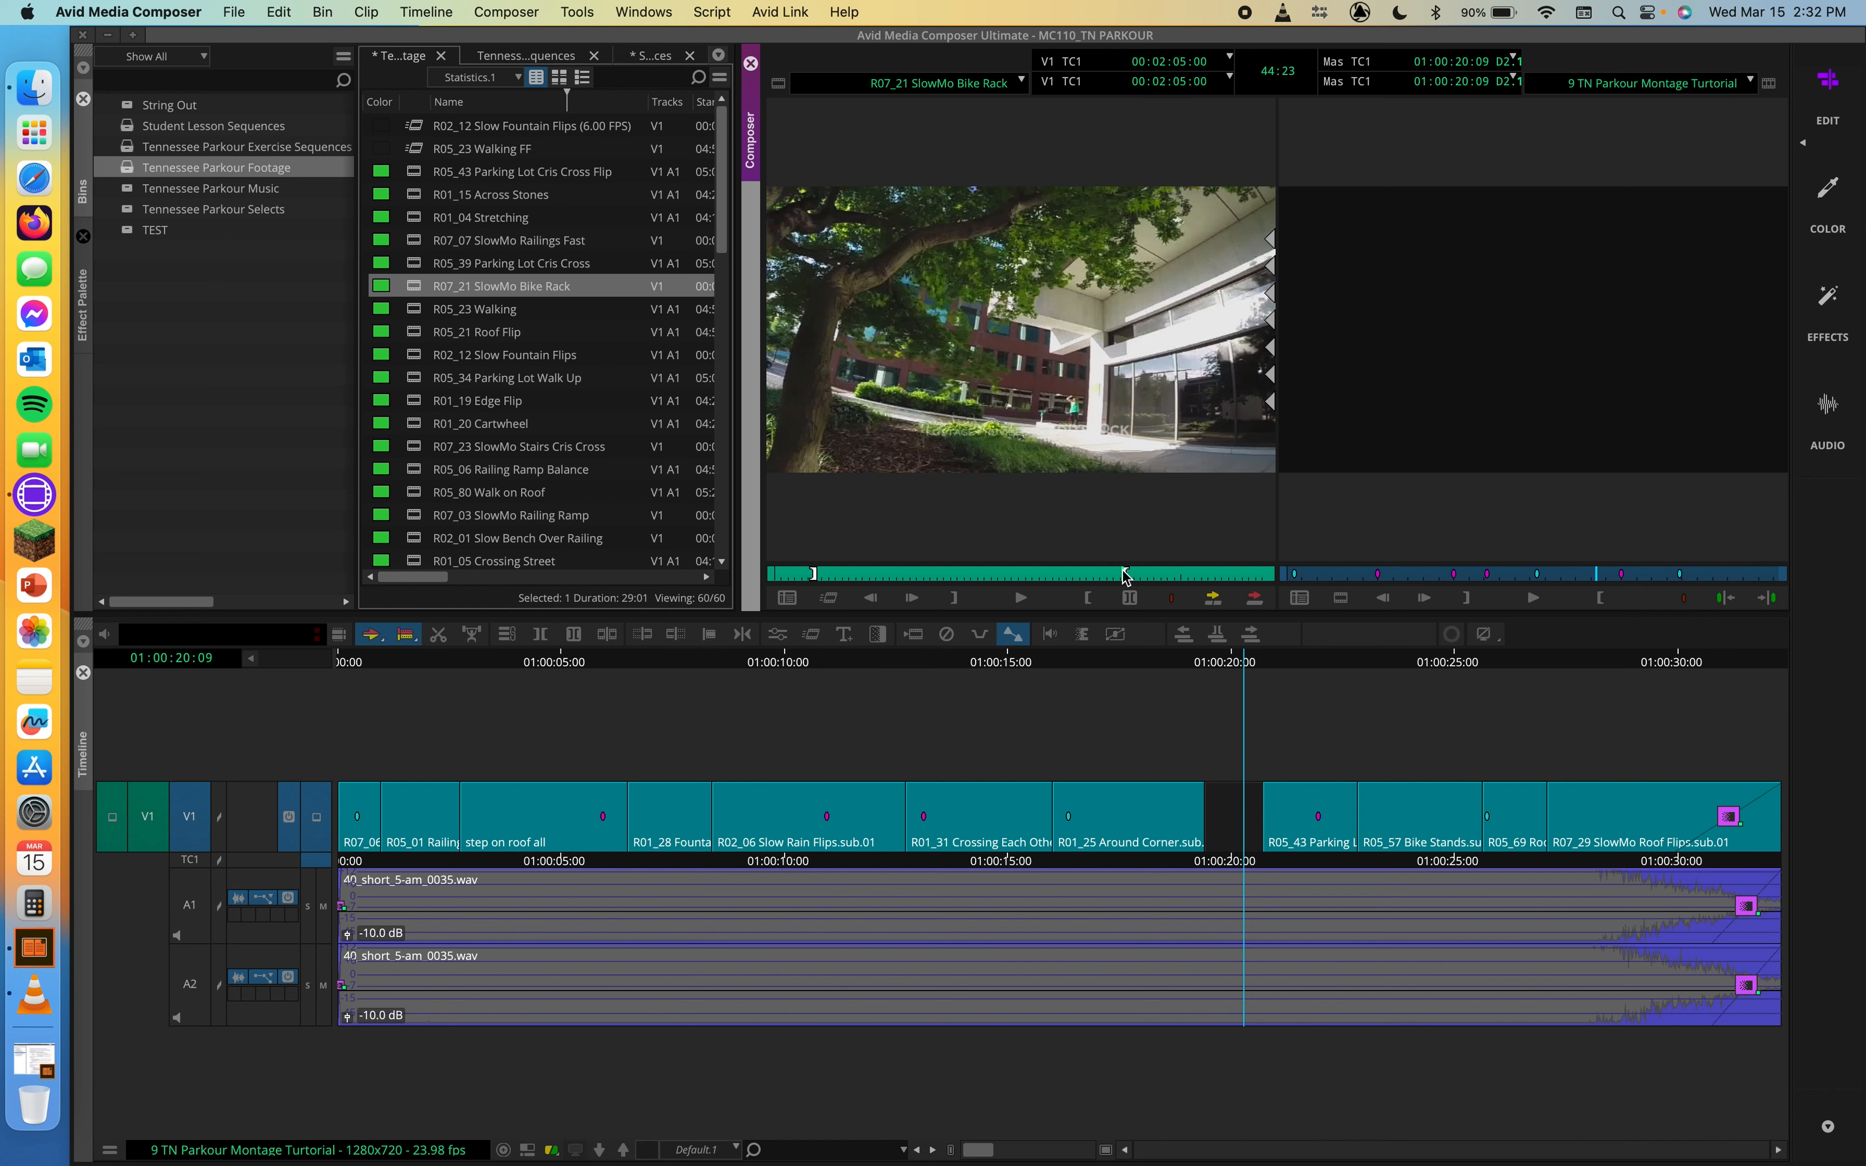
Step: Mark the empty gap in the sequence with an IN point at 01:00:19:13 and an OUT point at its end
left_click(1219, 664)
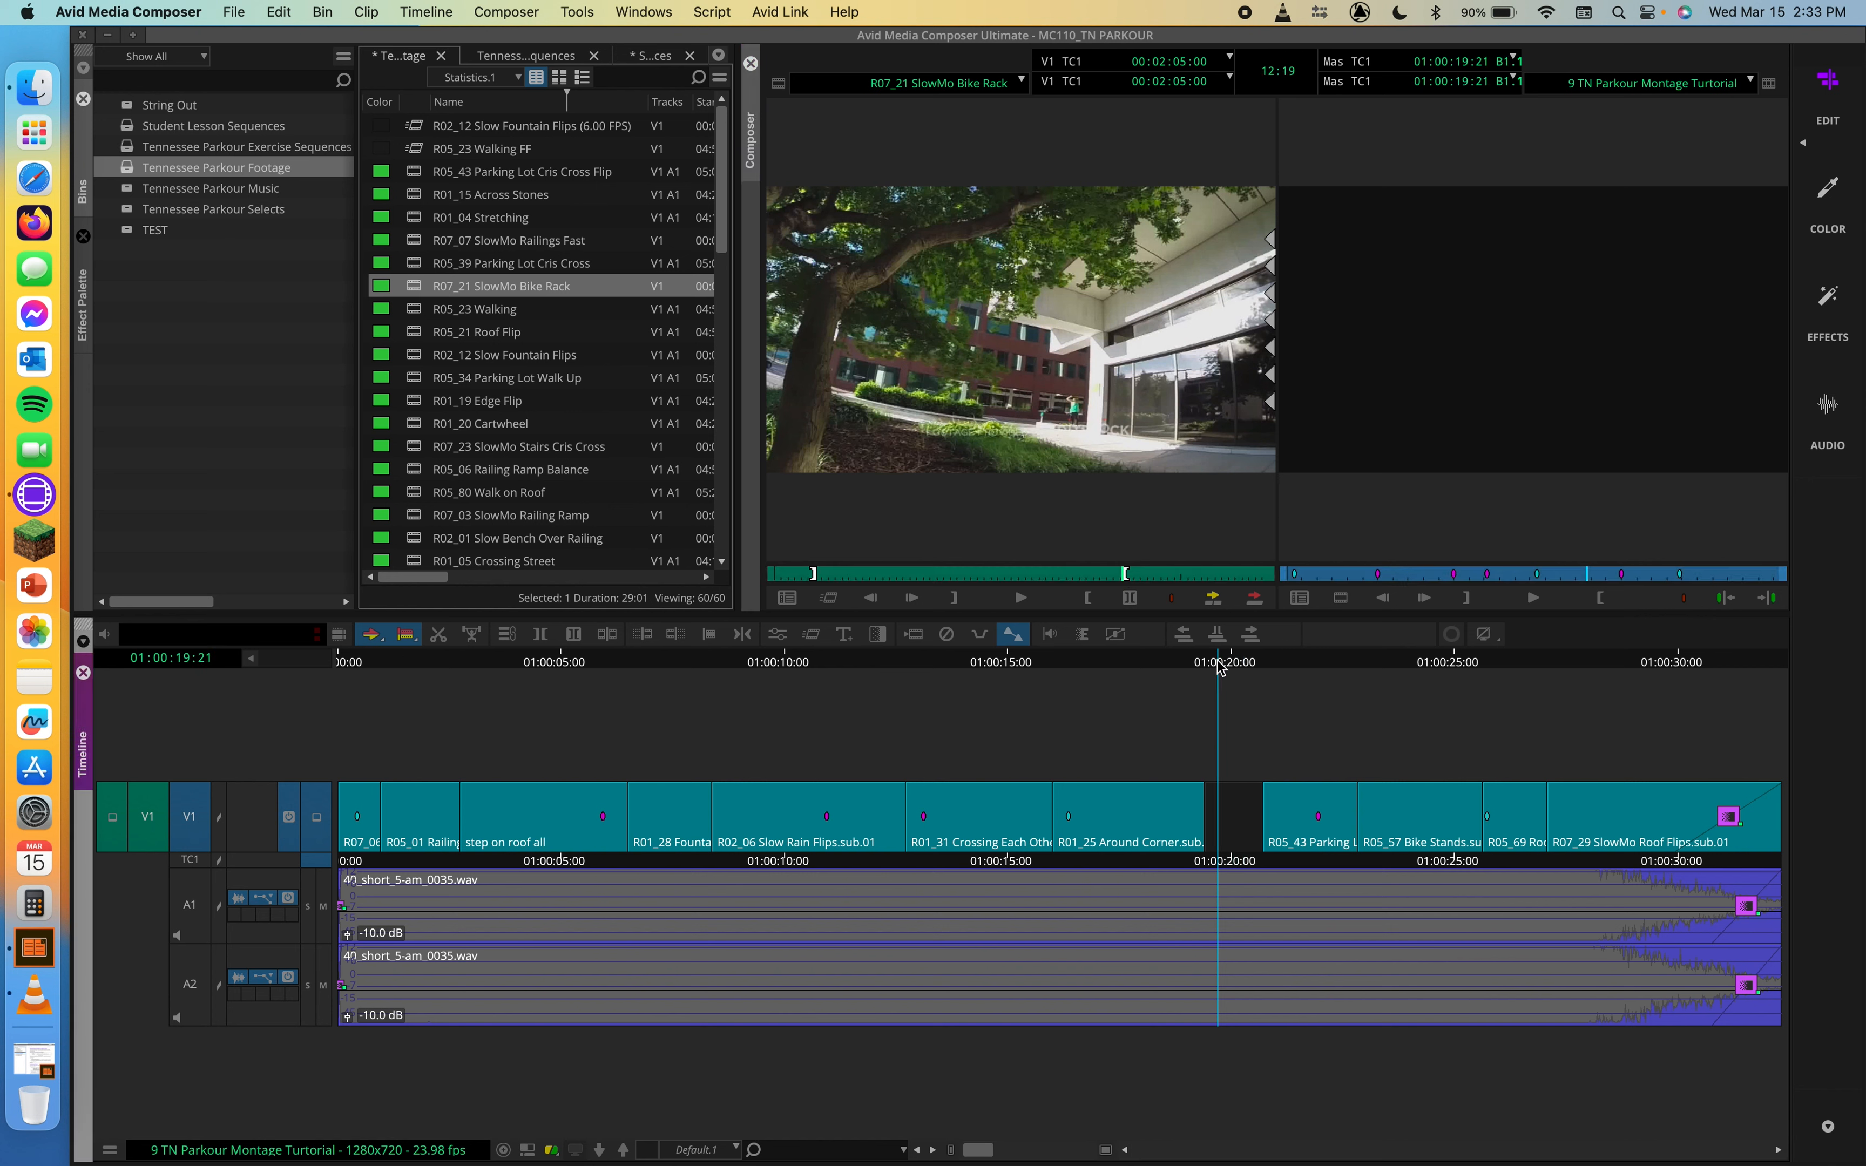
left_click_drag(1219, 665, 1233, 665)
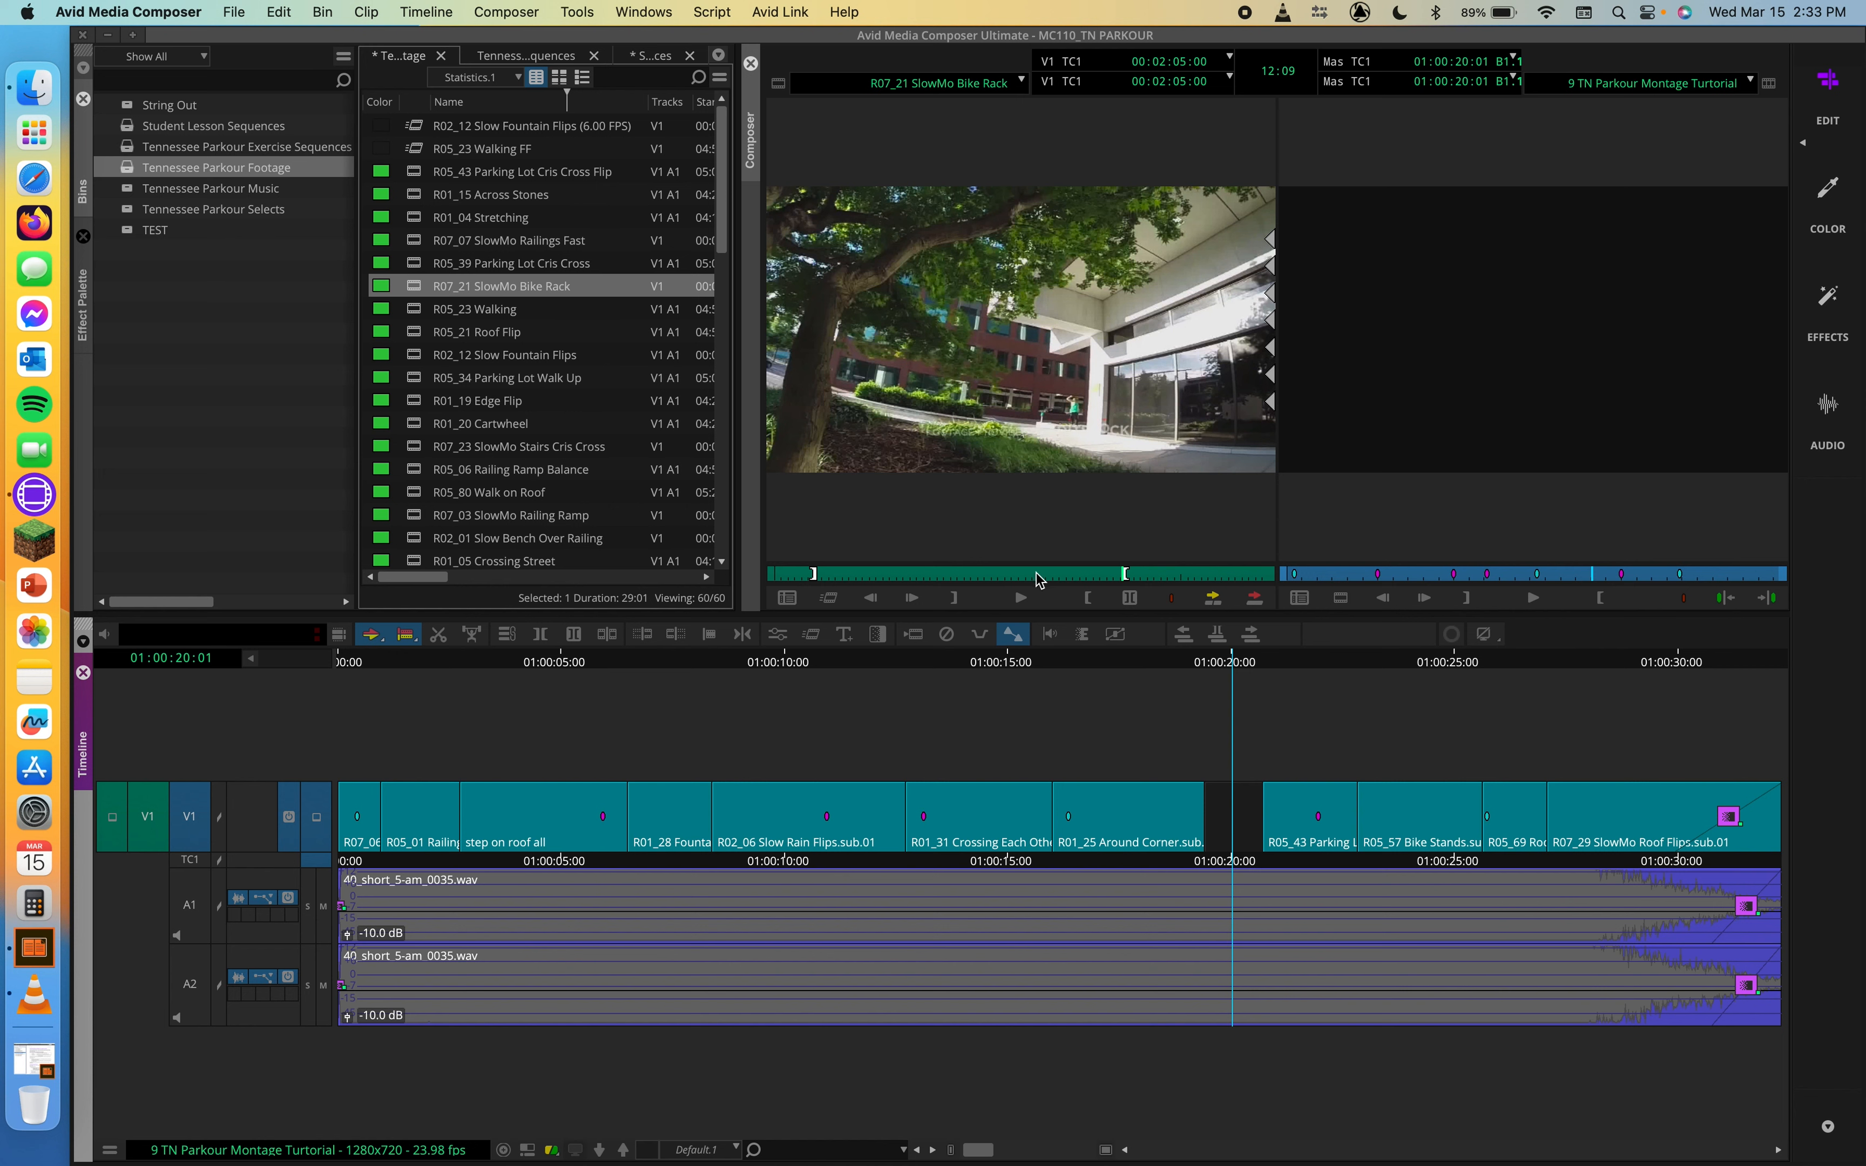
key("i")
left_click_drag(1218, 648, 1209, 652)
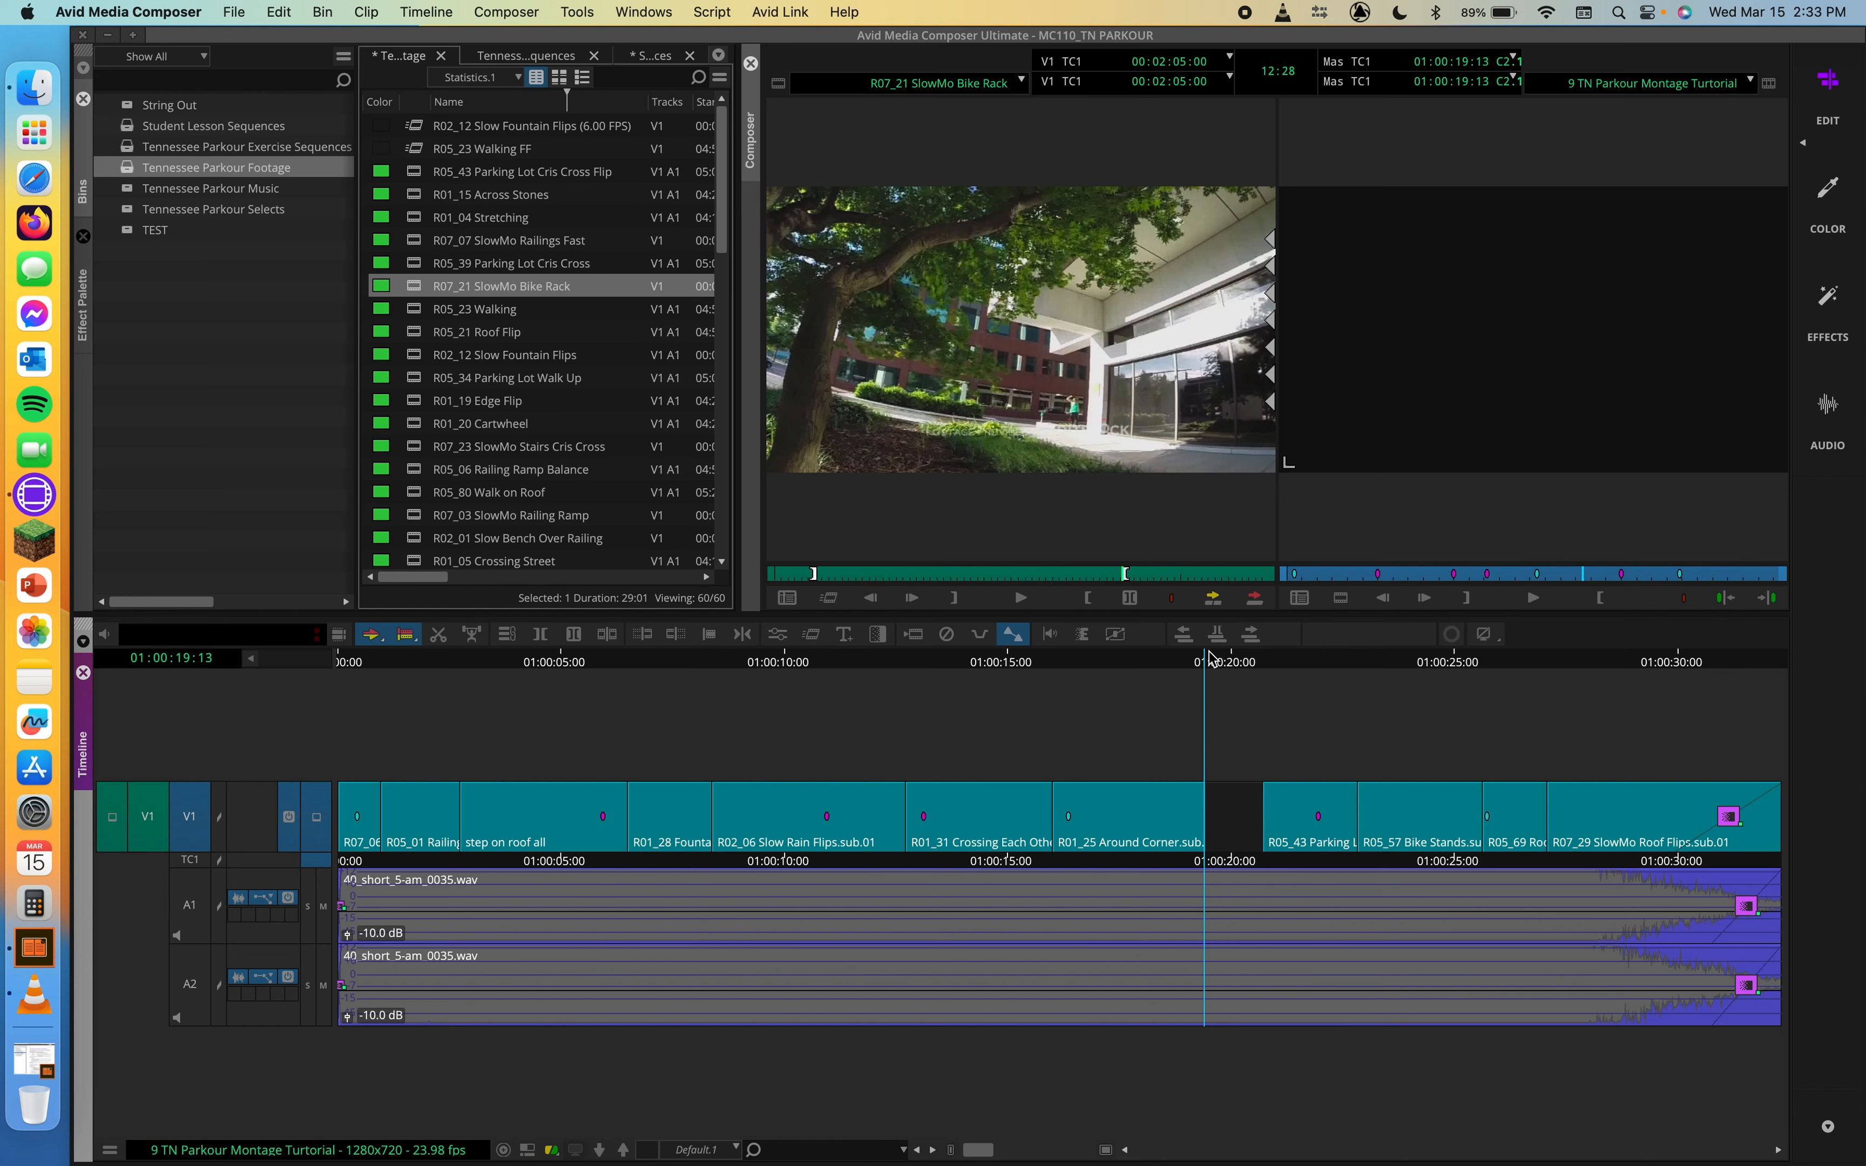
key("i")
left_click_drag(1218, 664, 1268, 664)
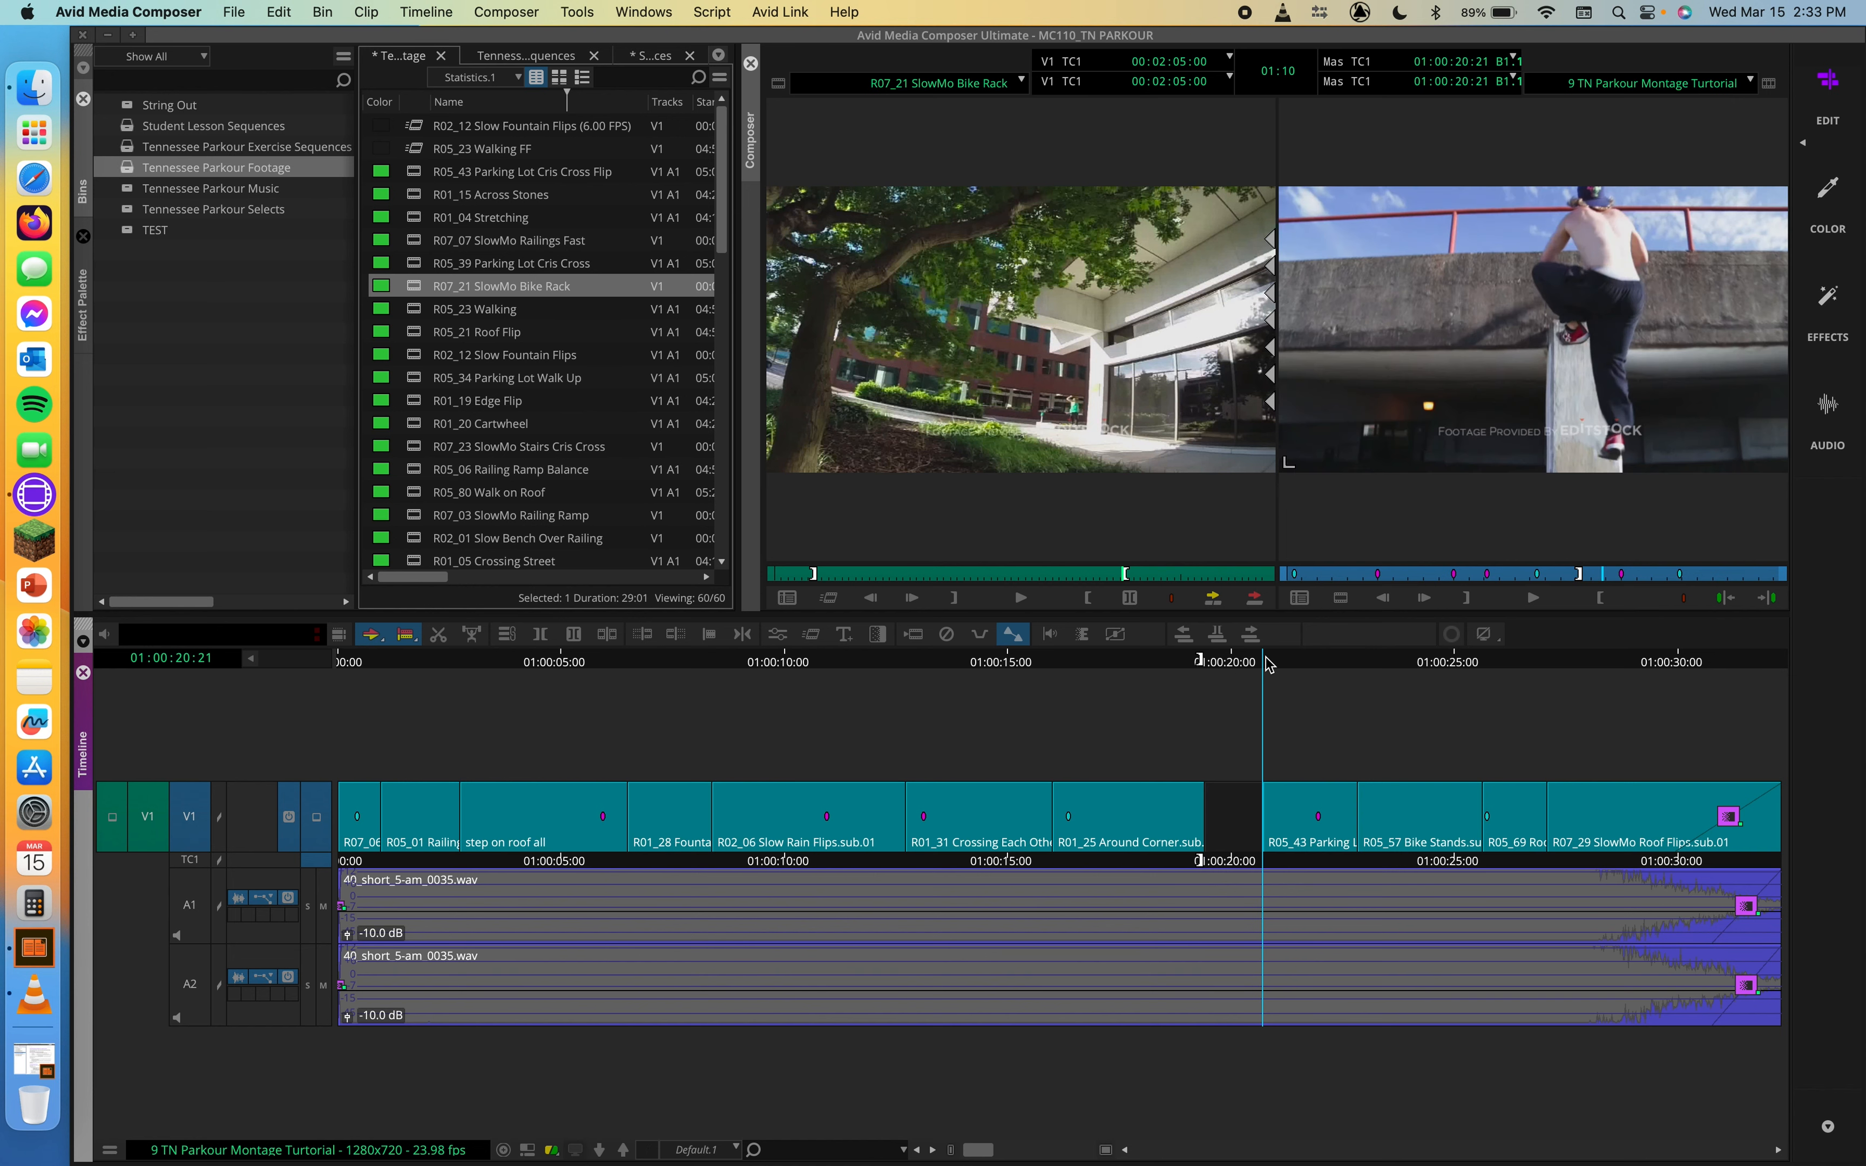
key("o")
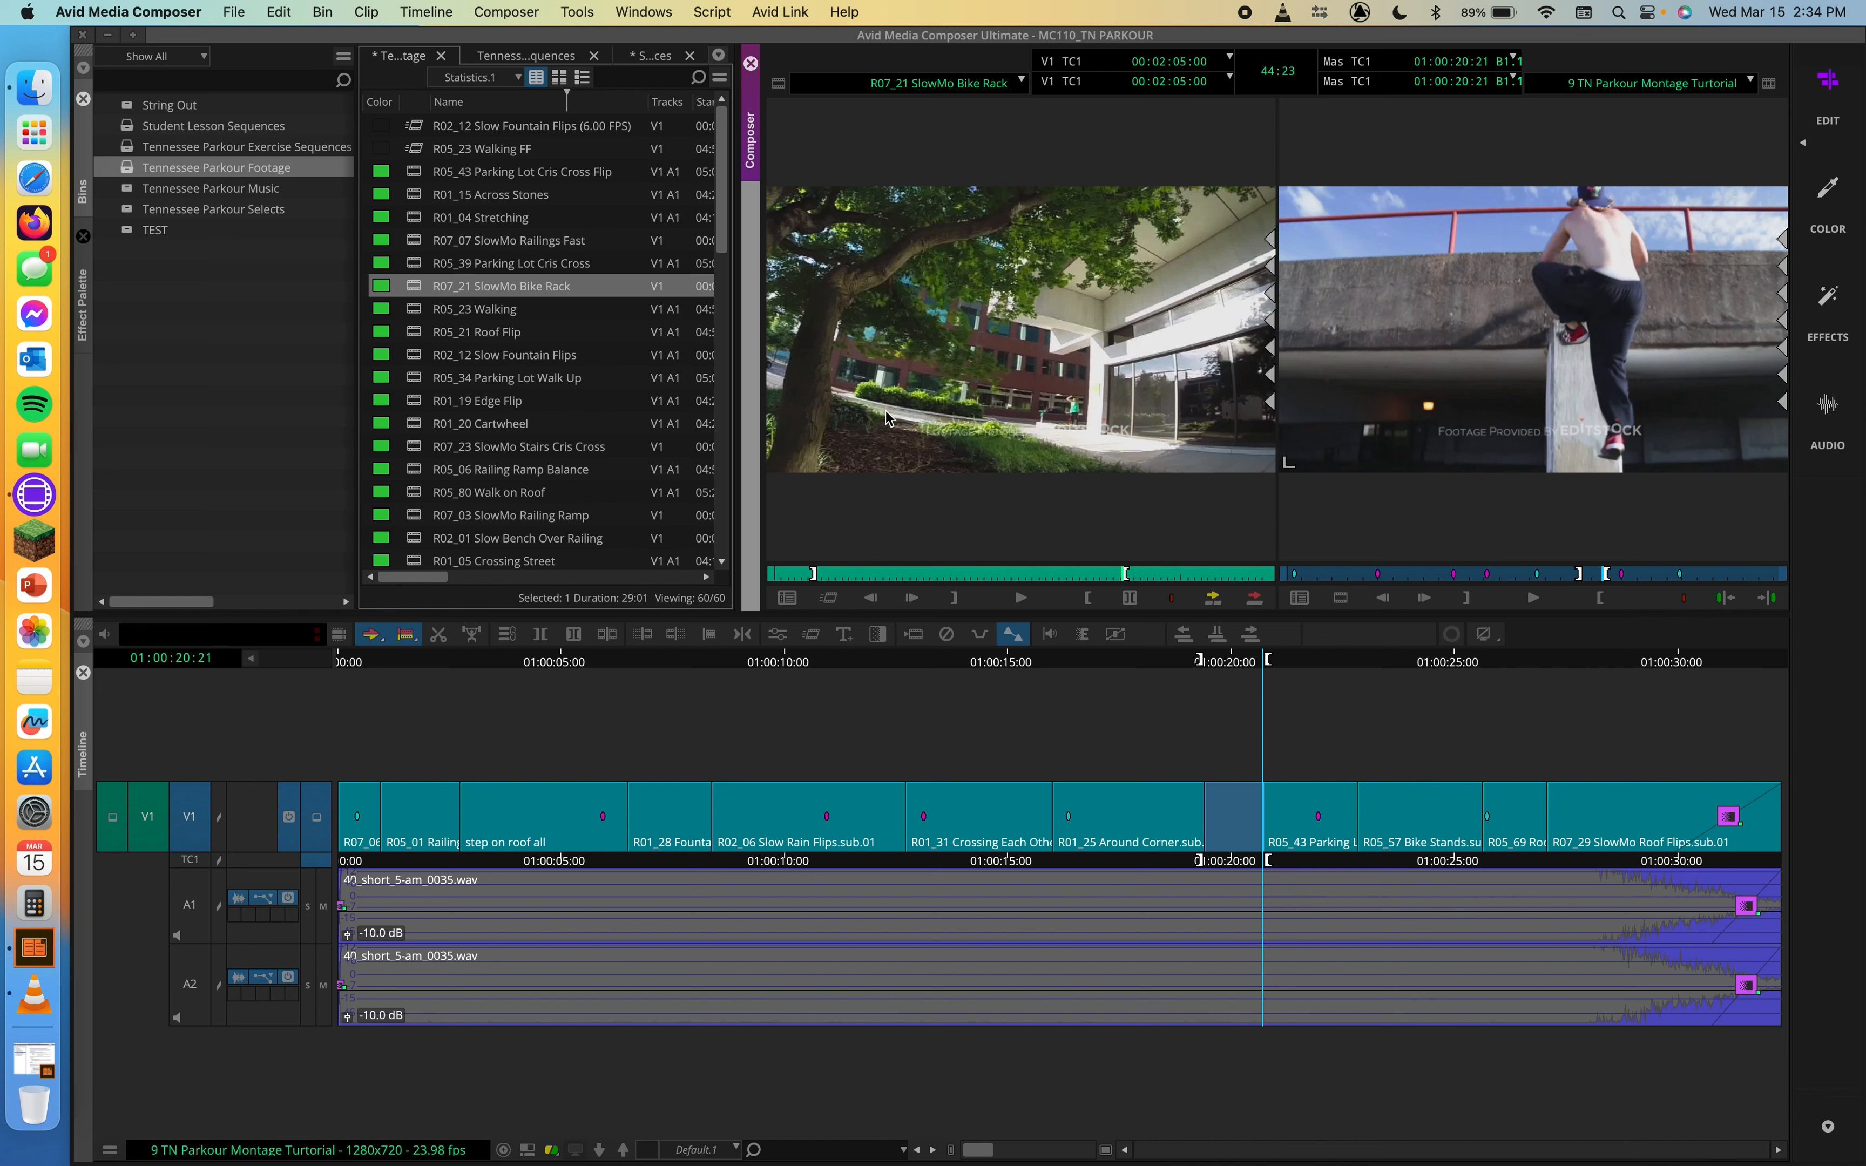
Step: Create a Fit To Fill motion effect from the marked bike rack section in the Tennessee Parkour Footage bin
left_click(840, 602)
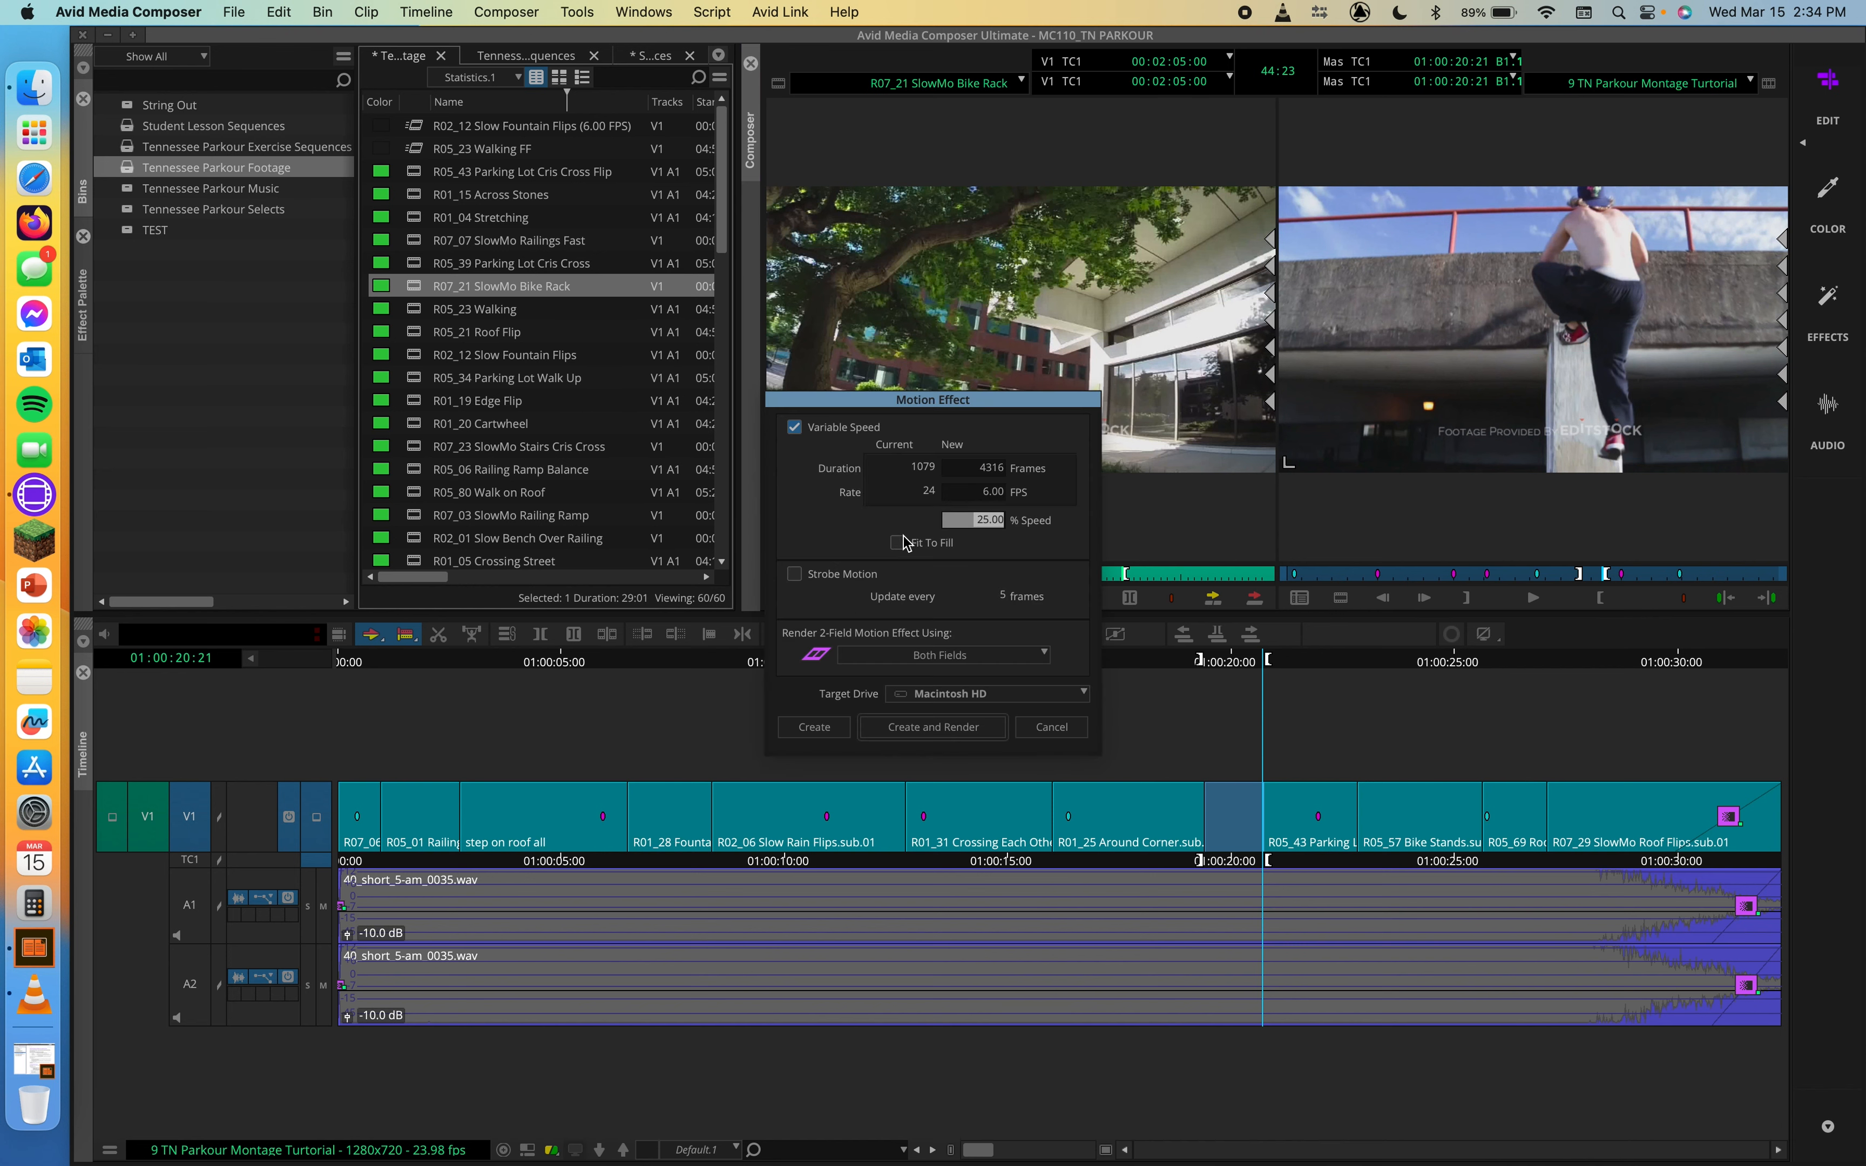
left_click(898, 543)
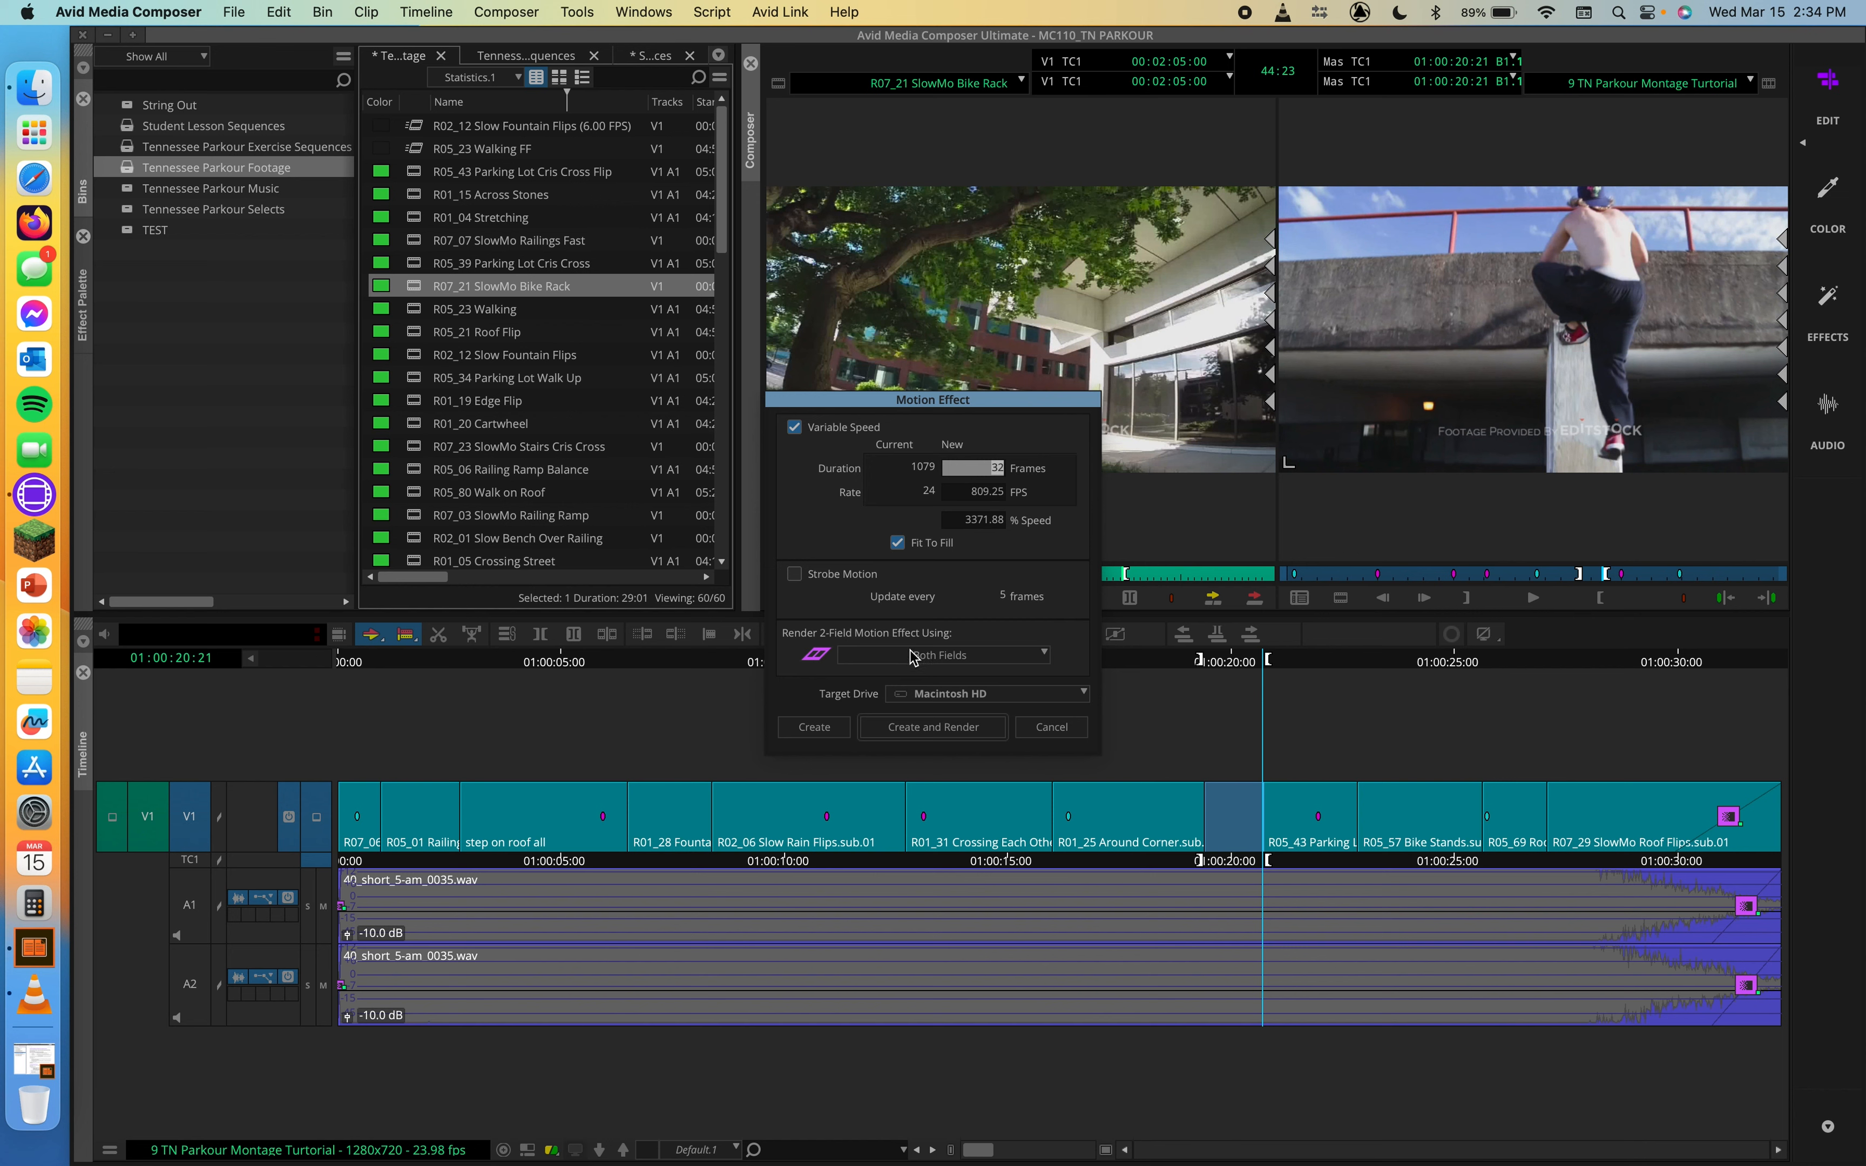
left_click(832, 730)
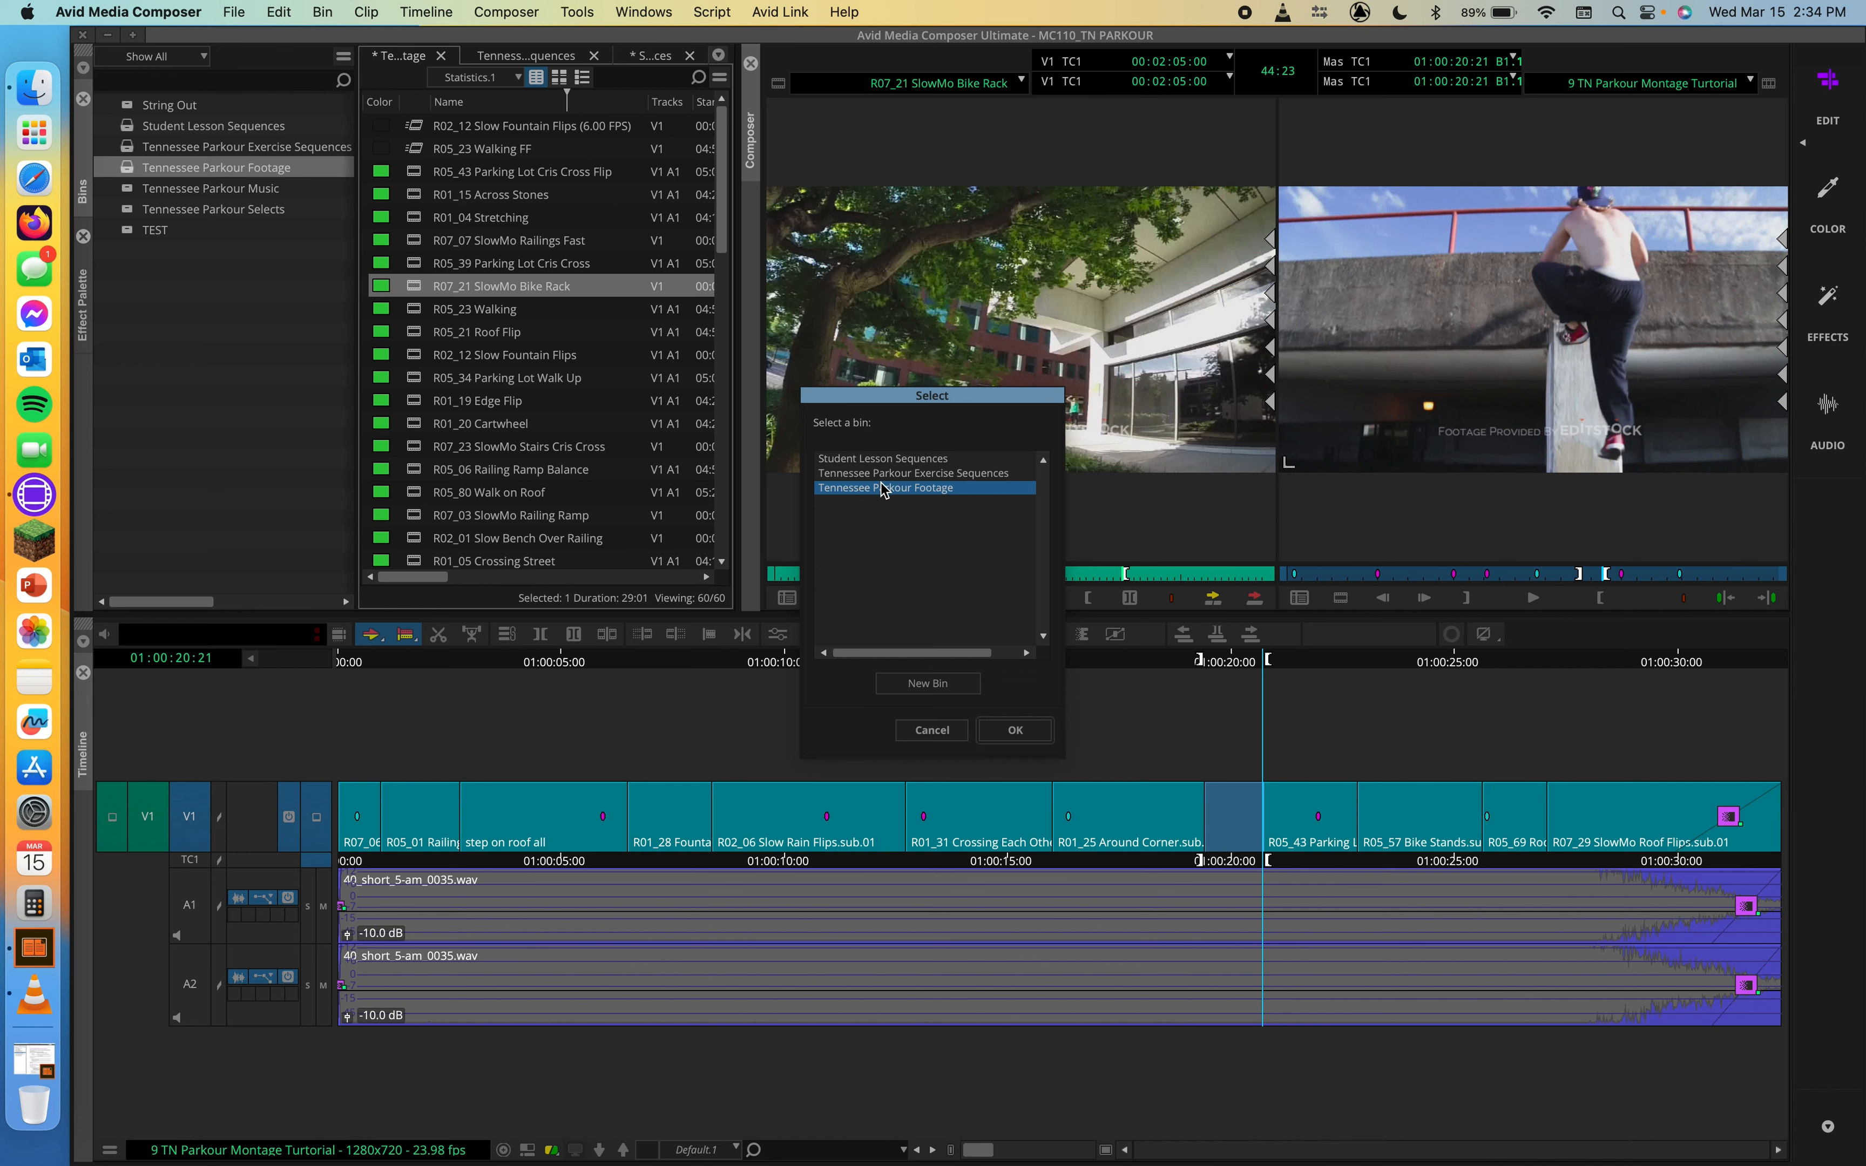
left_click(1015, 730)
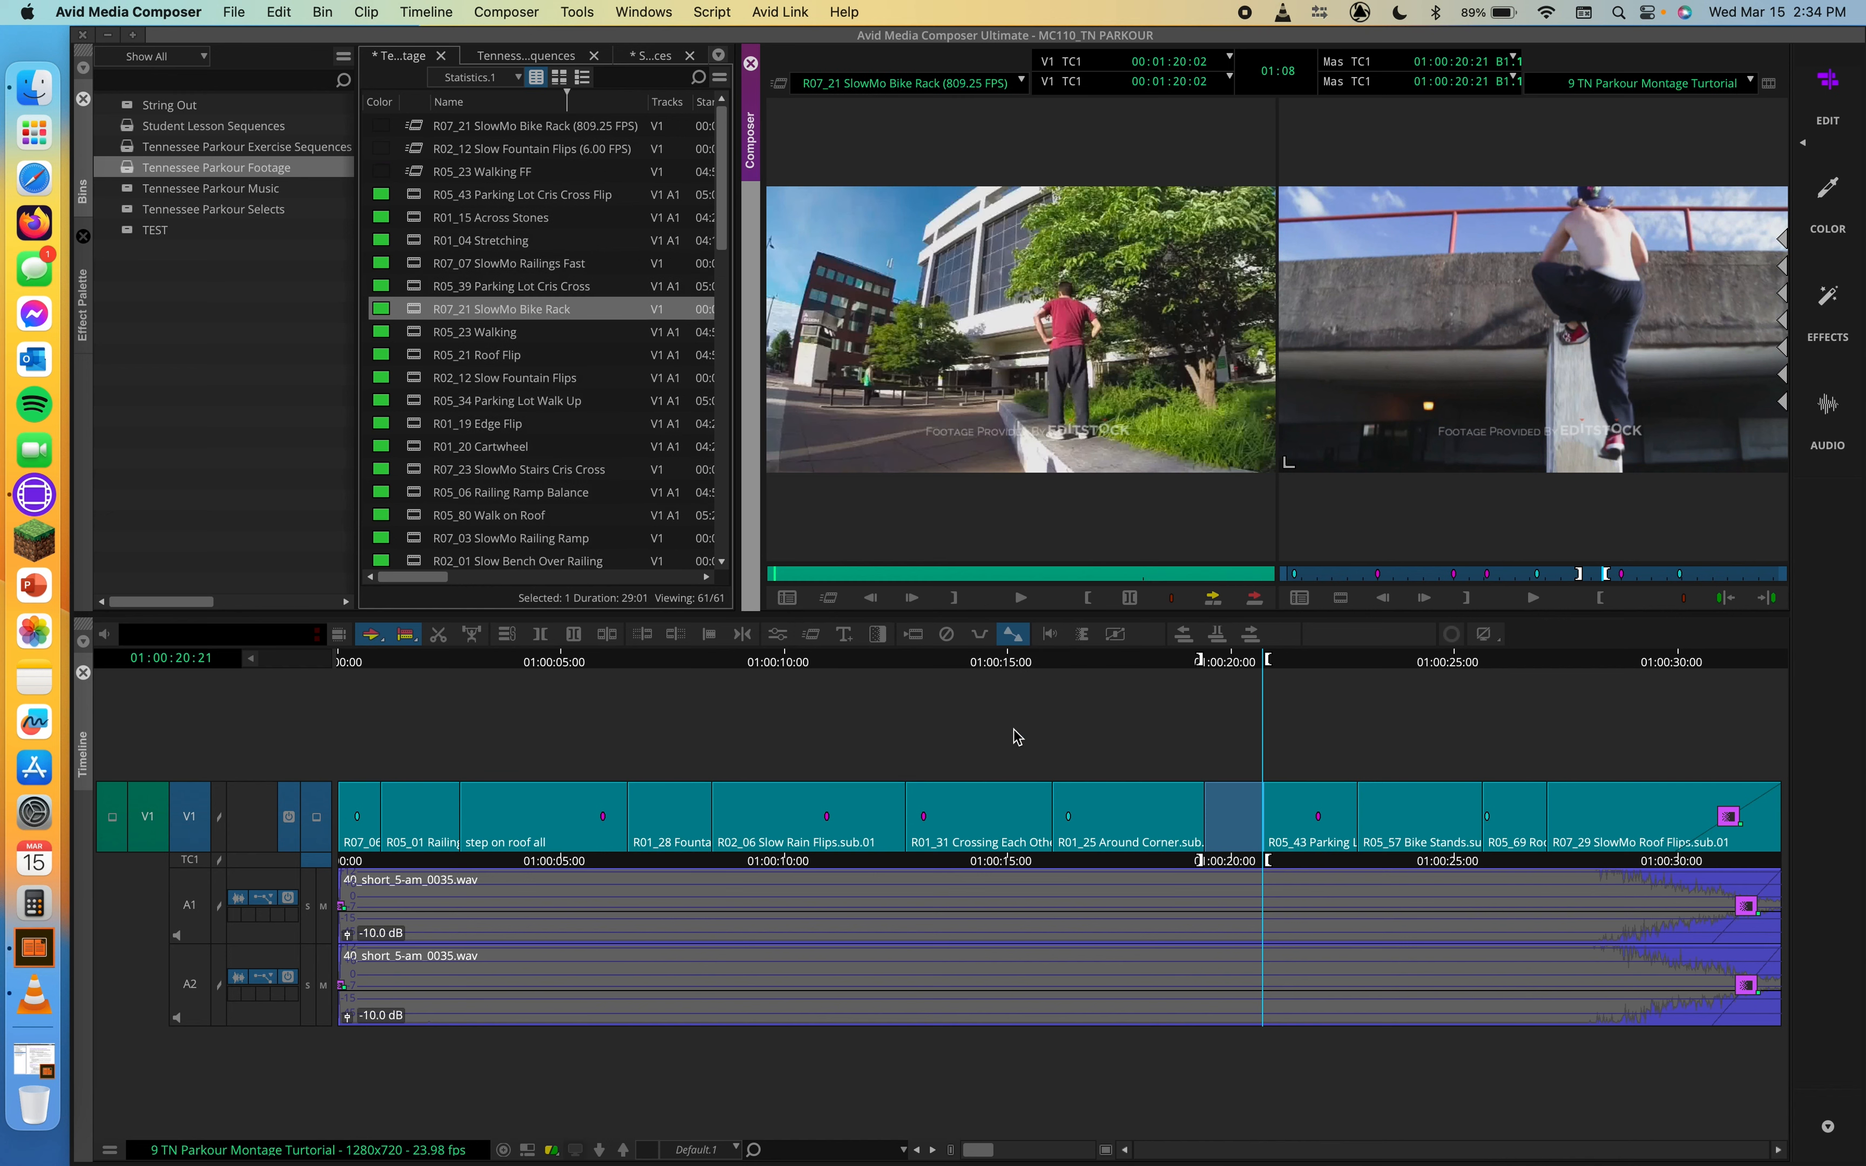
Step: Load the R07_21 SlowMo Bike Rack (809.25 FPS) clip and edit it into the marked gap on V1
left_click(423, 128)
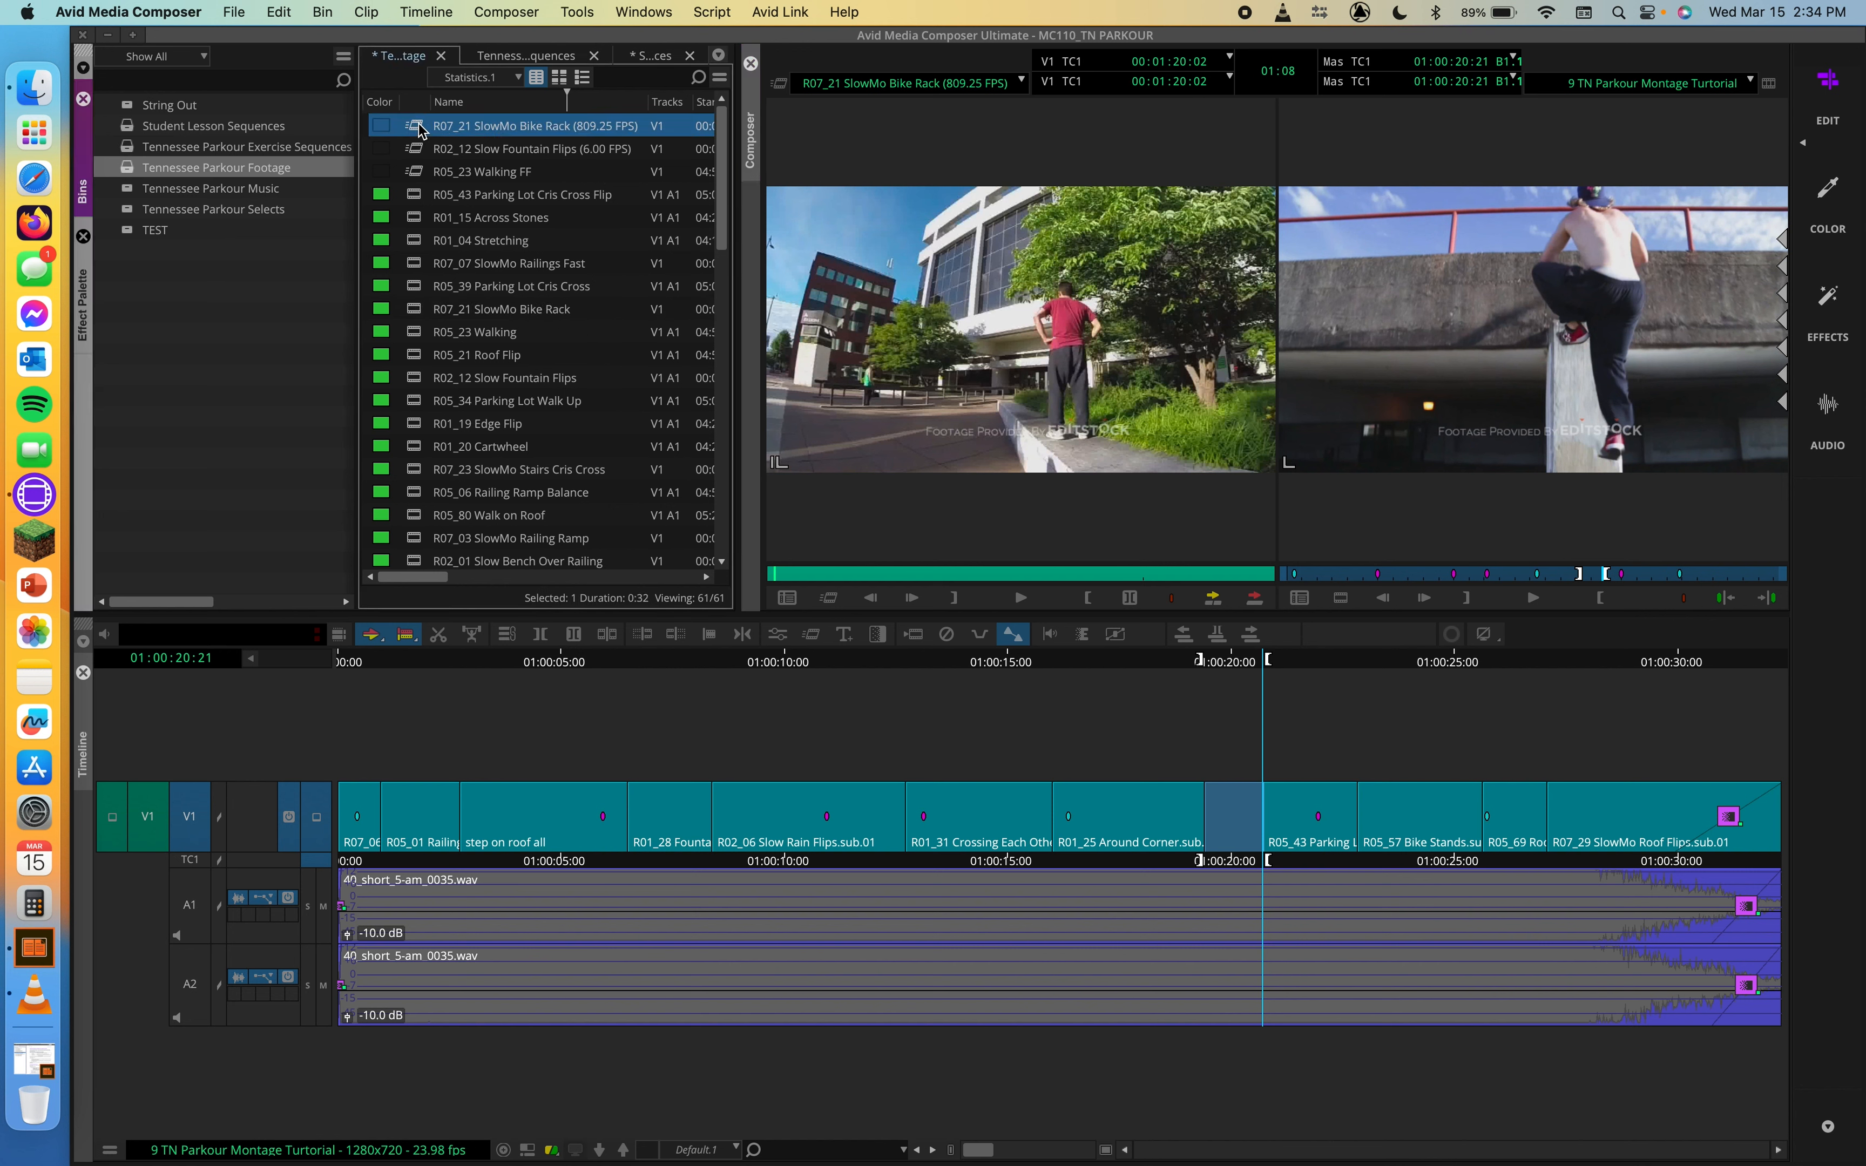
double_click(416, 127)
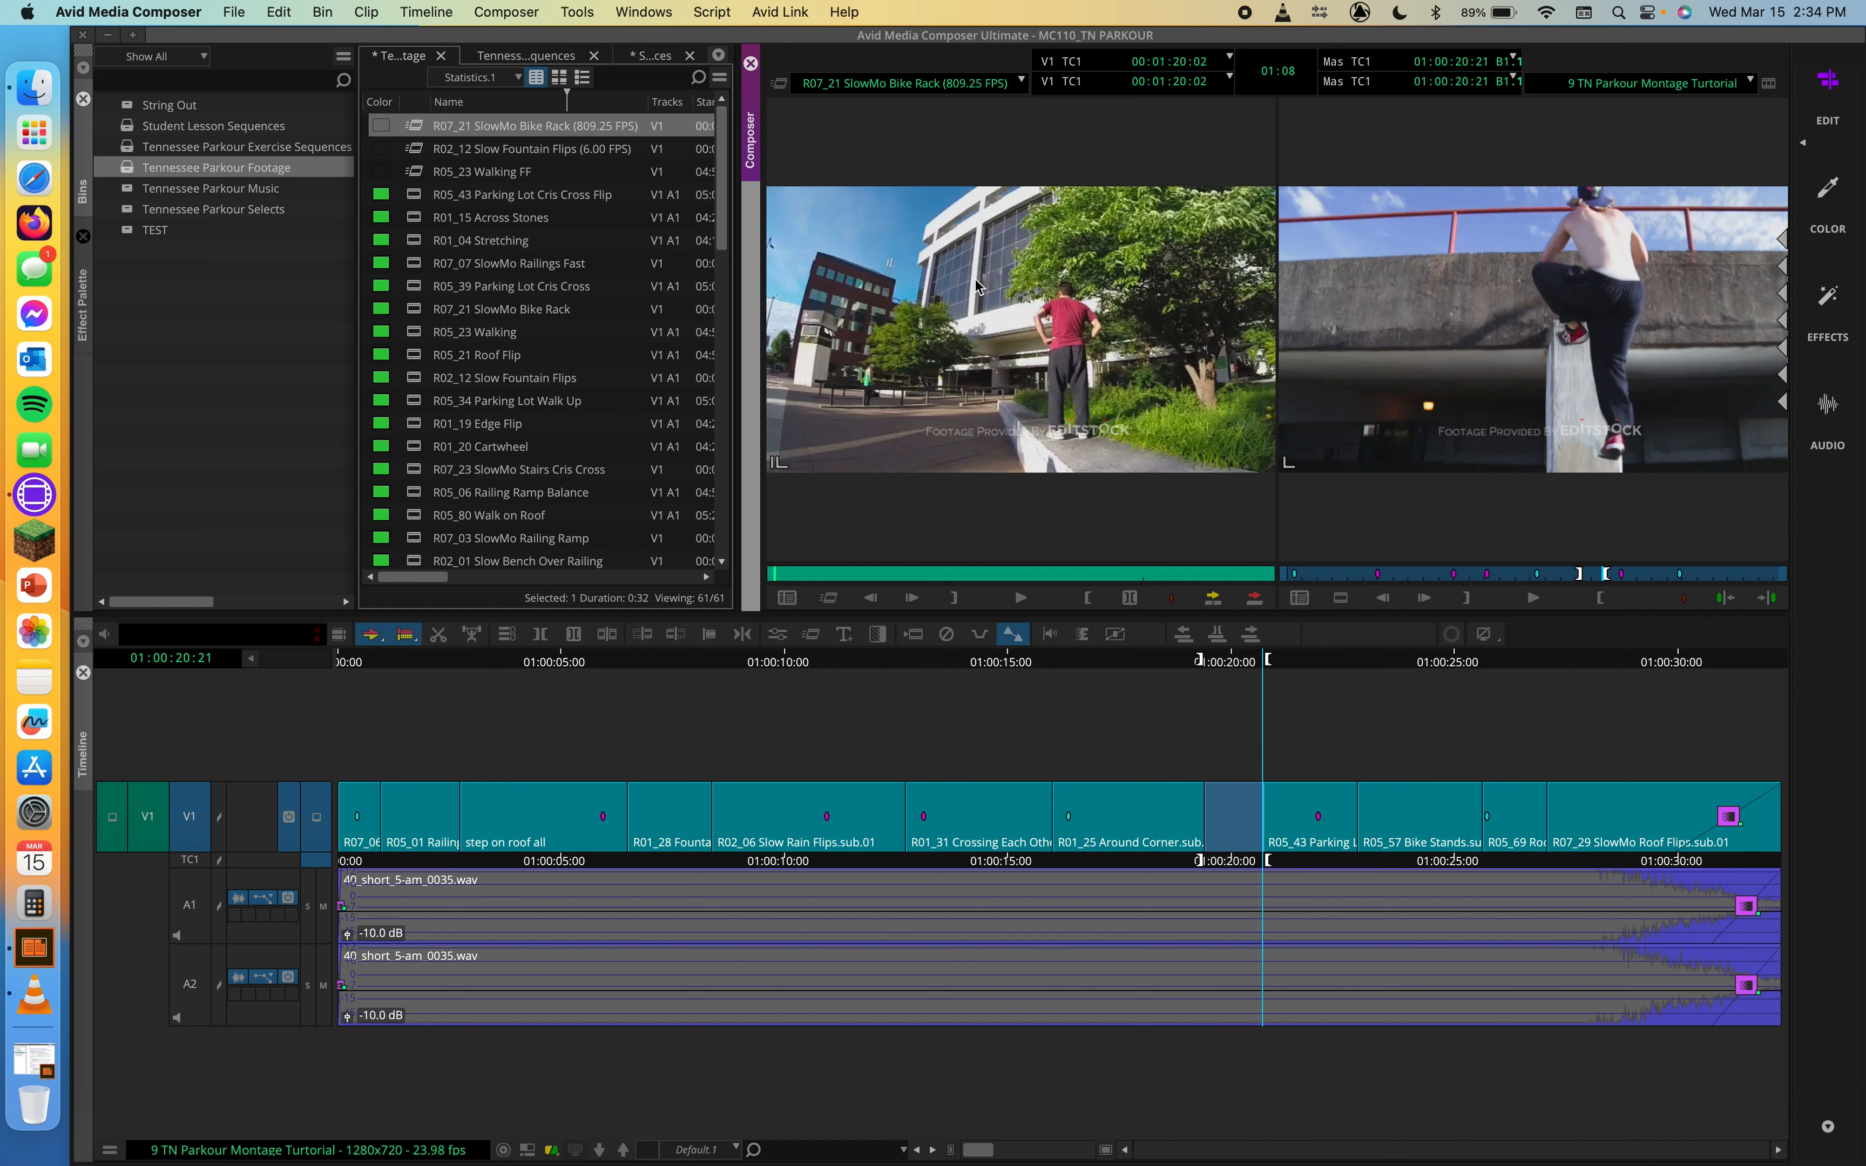
left_click_drag(954, 287, 1232, 816)
left_click_drag(1227, 817, 1226, 816)
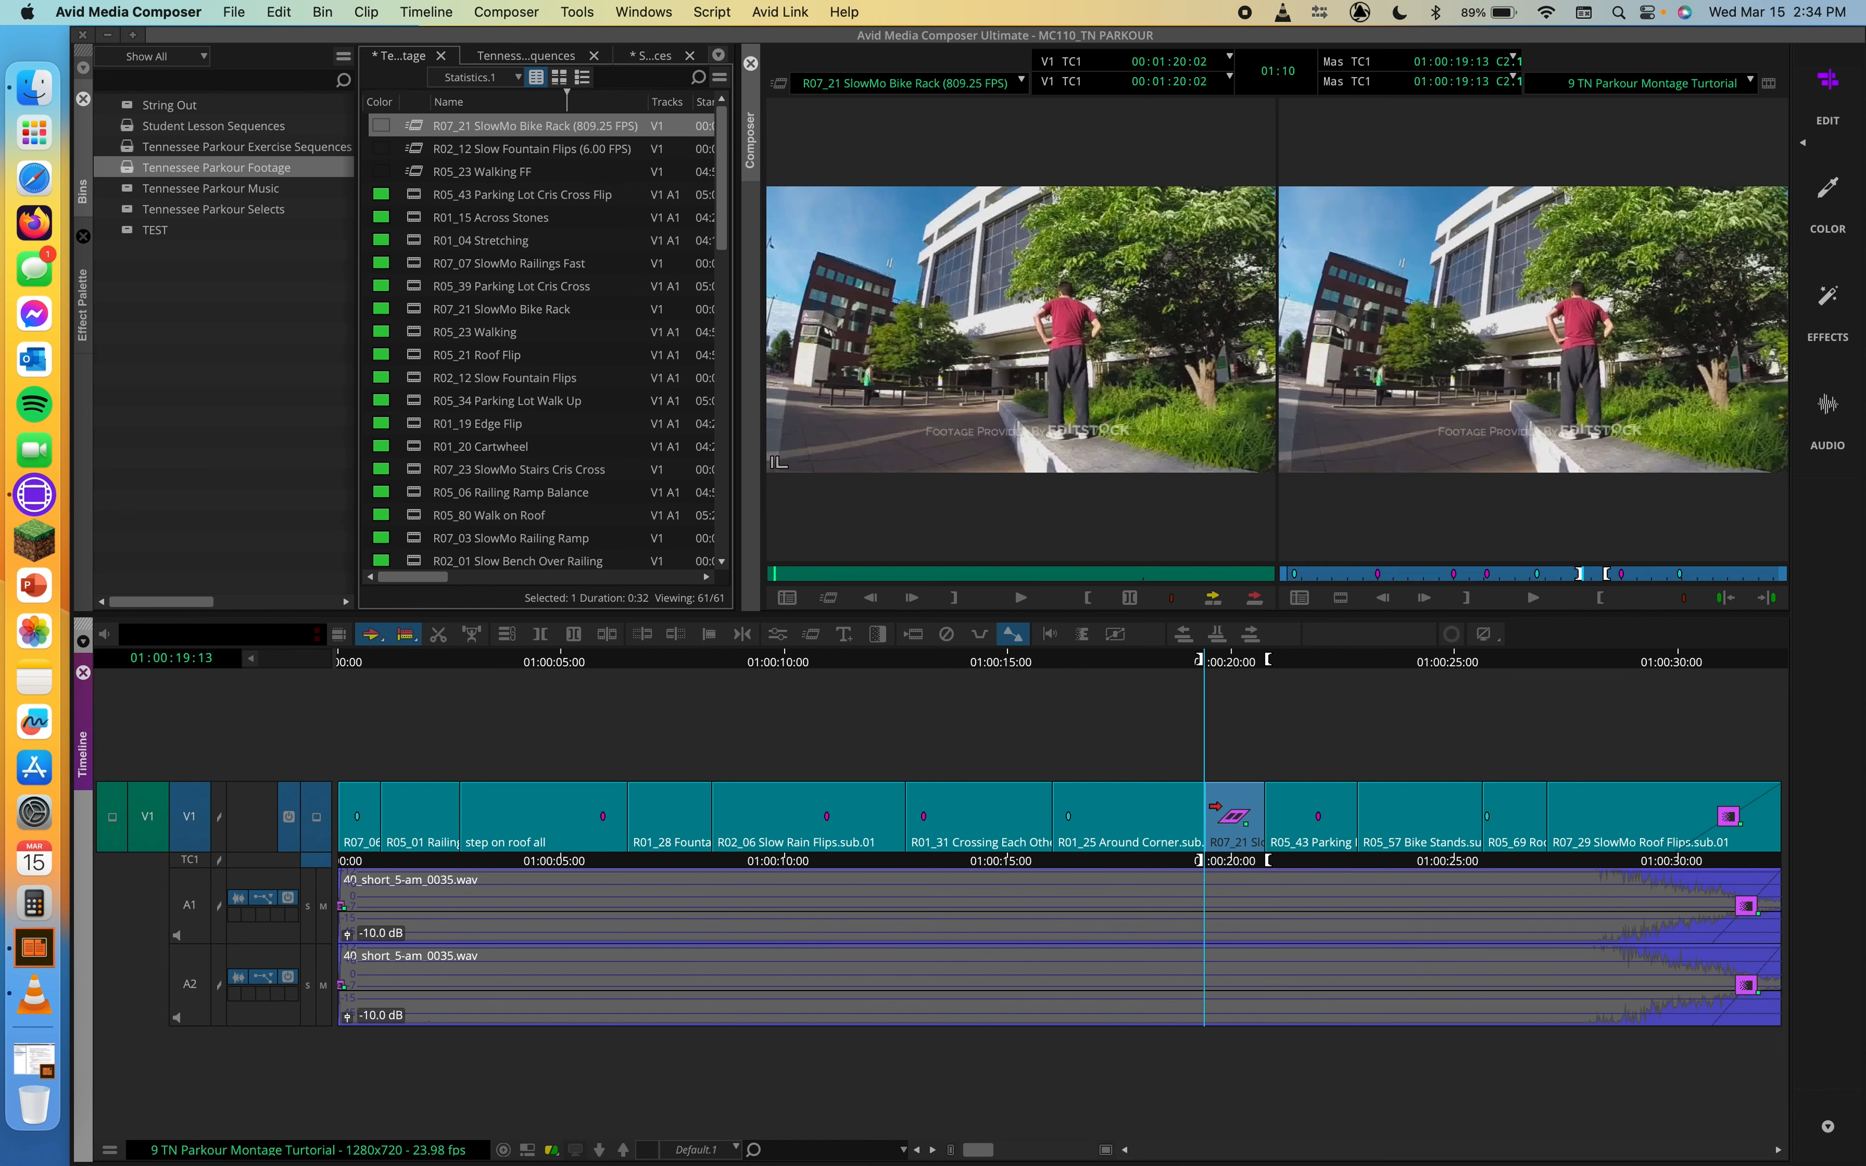
Step: Play the sequence from 01:00:19:01 through the inserted bike rack effect and scrub over it to check its motion
left_click(1213, 662)
mouse_move(1205, 665)
left_mouse_down()
mouse_move(1265, 662)
mouse_move(1194, 660)
left_mouse_up()
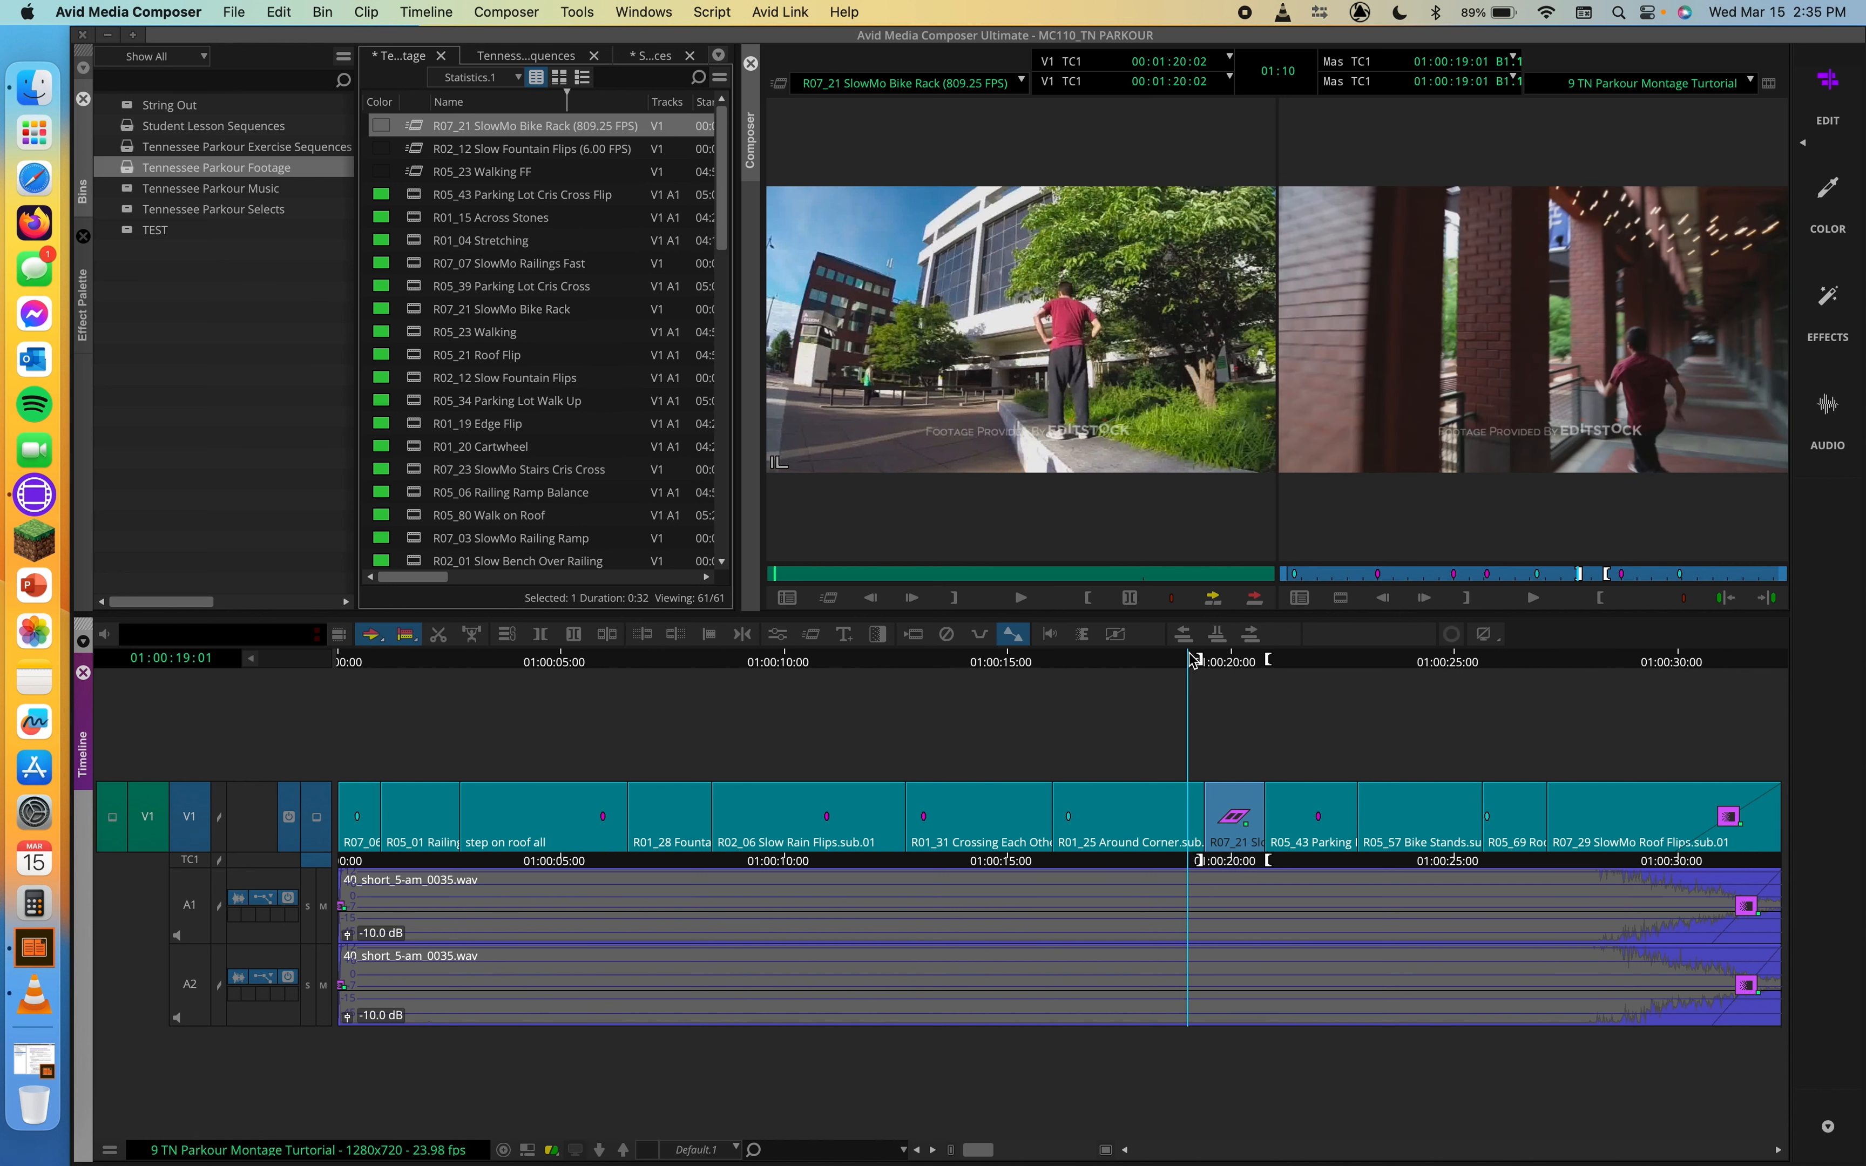
key("space")
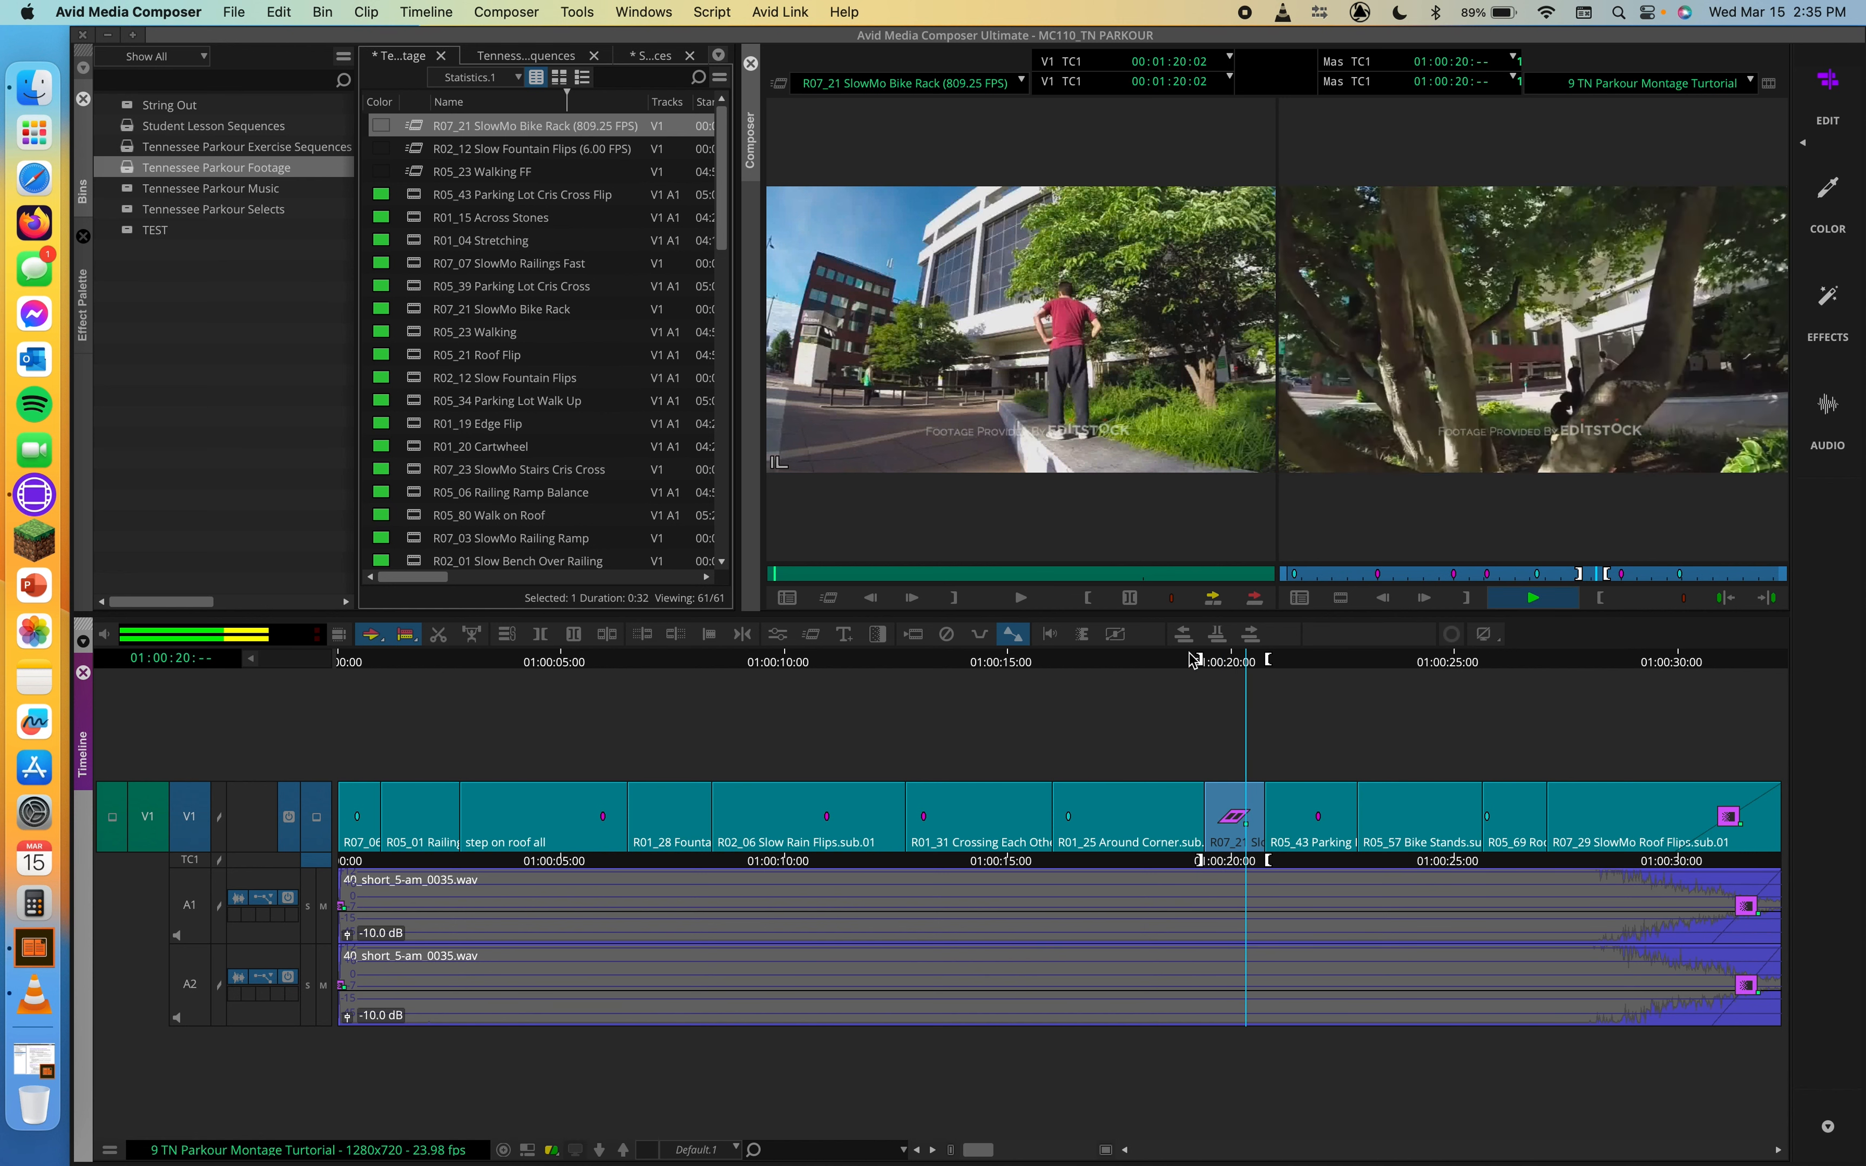
key("space")
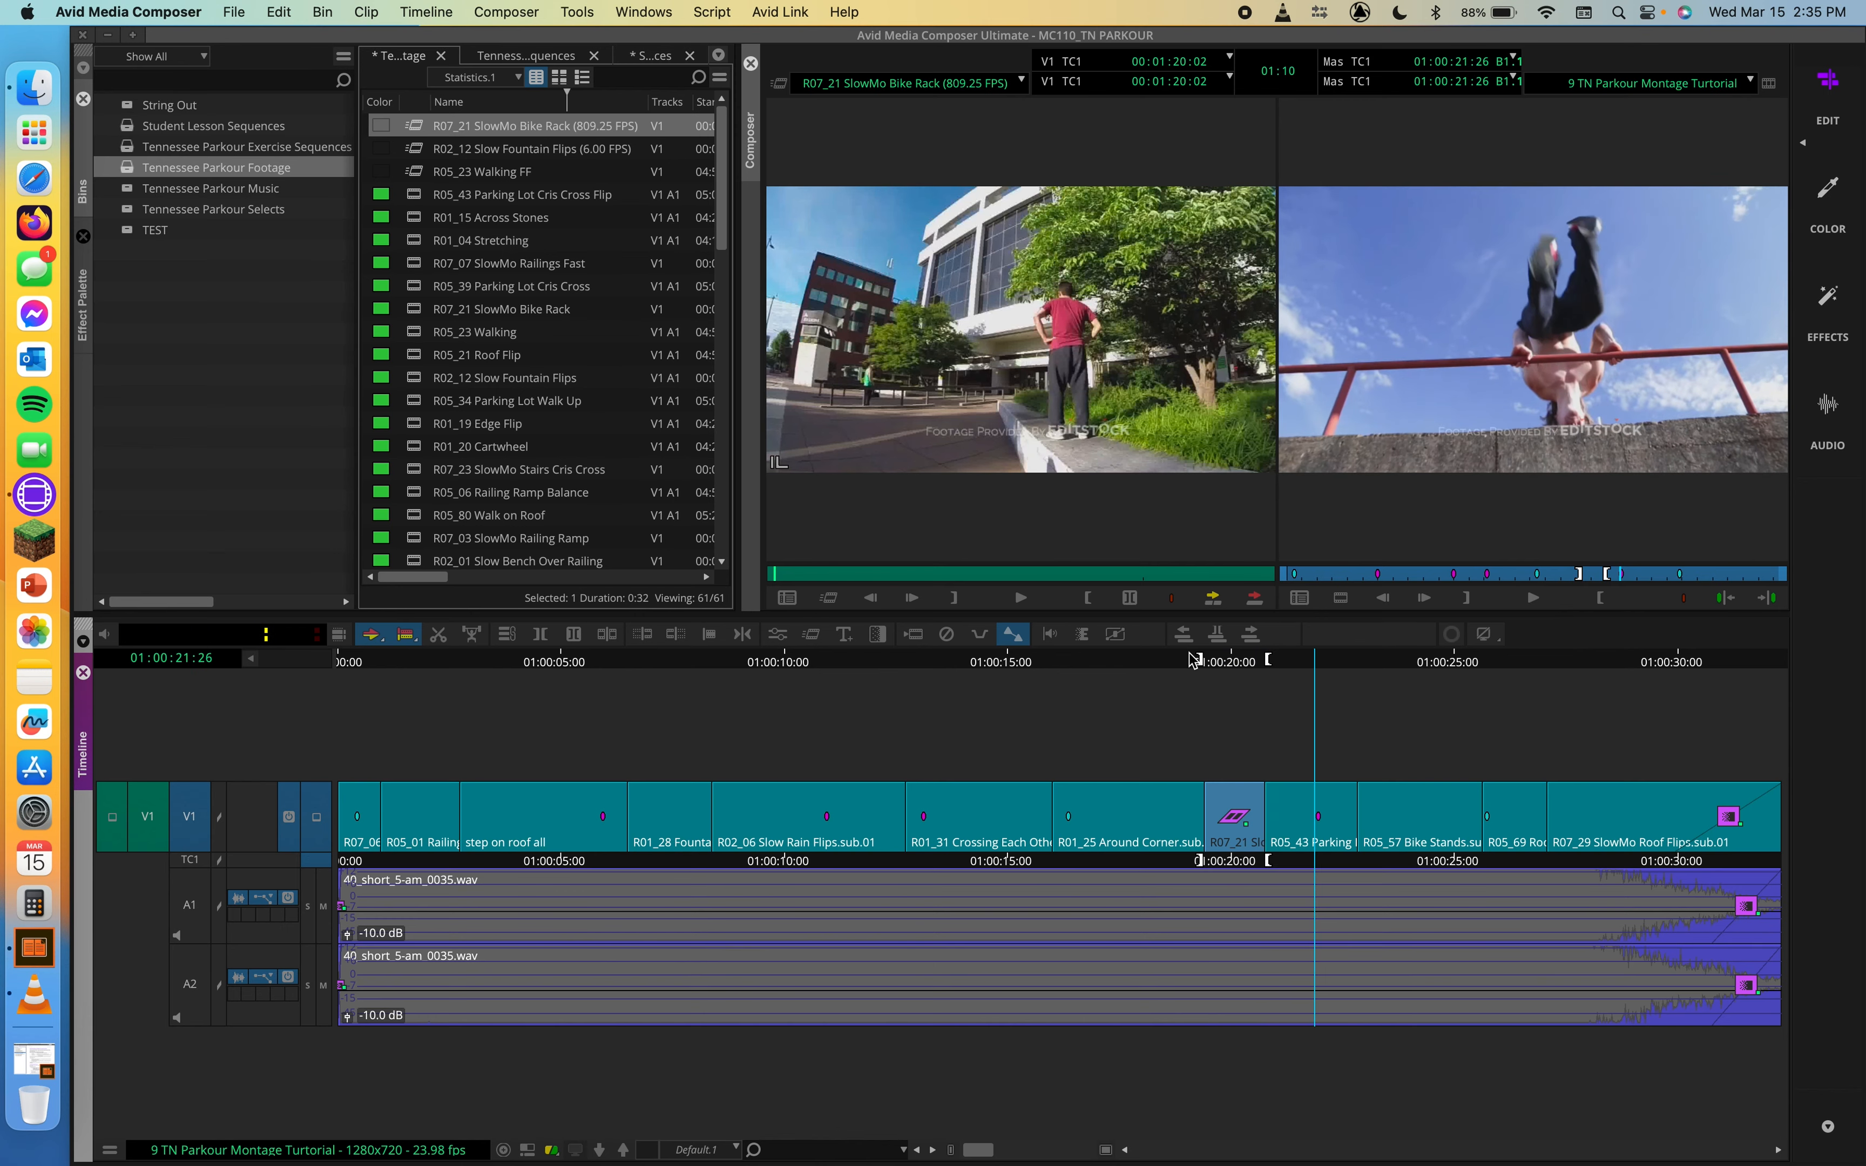
left_click(1185, 664)
left_click_drag(1188, 664, 1236, 666)
left_click(1223, 664)
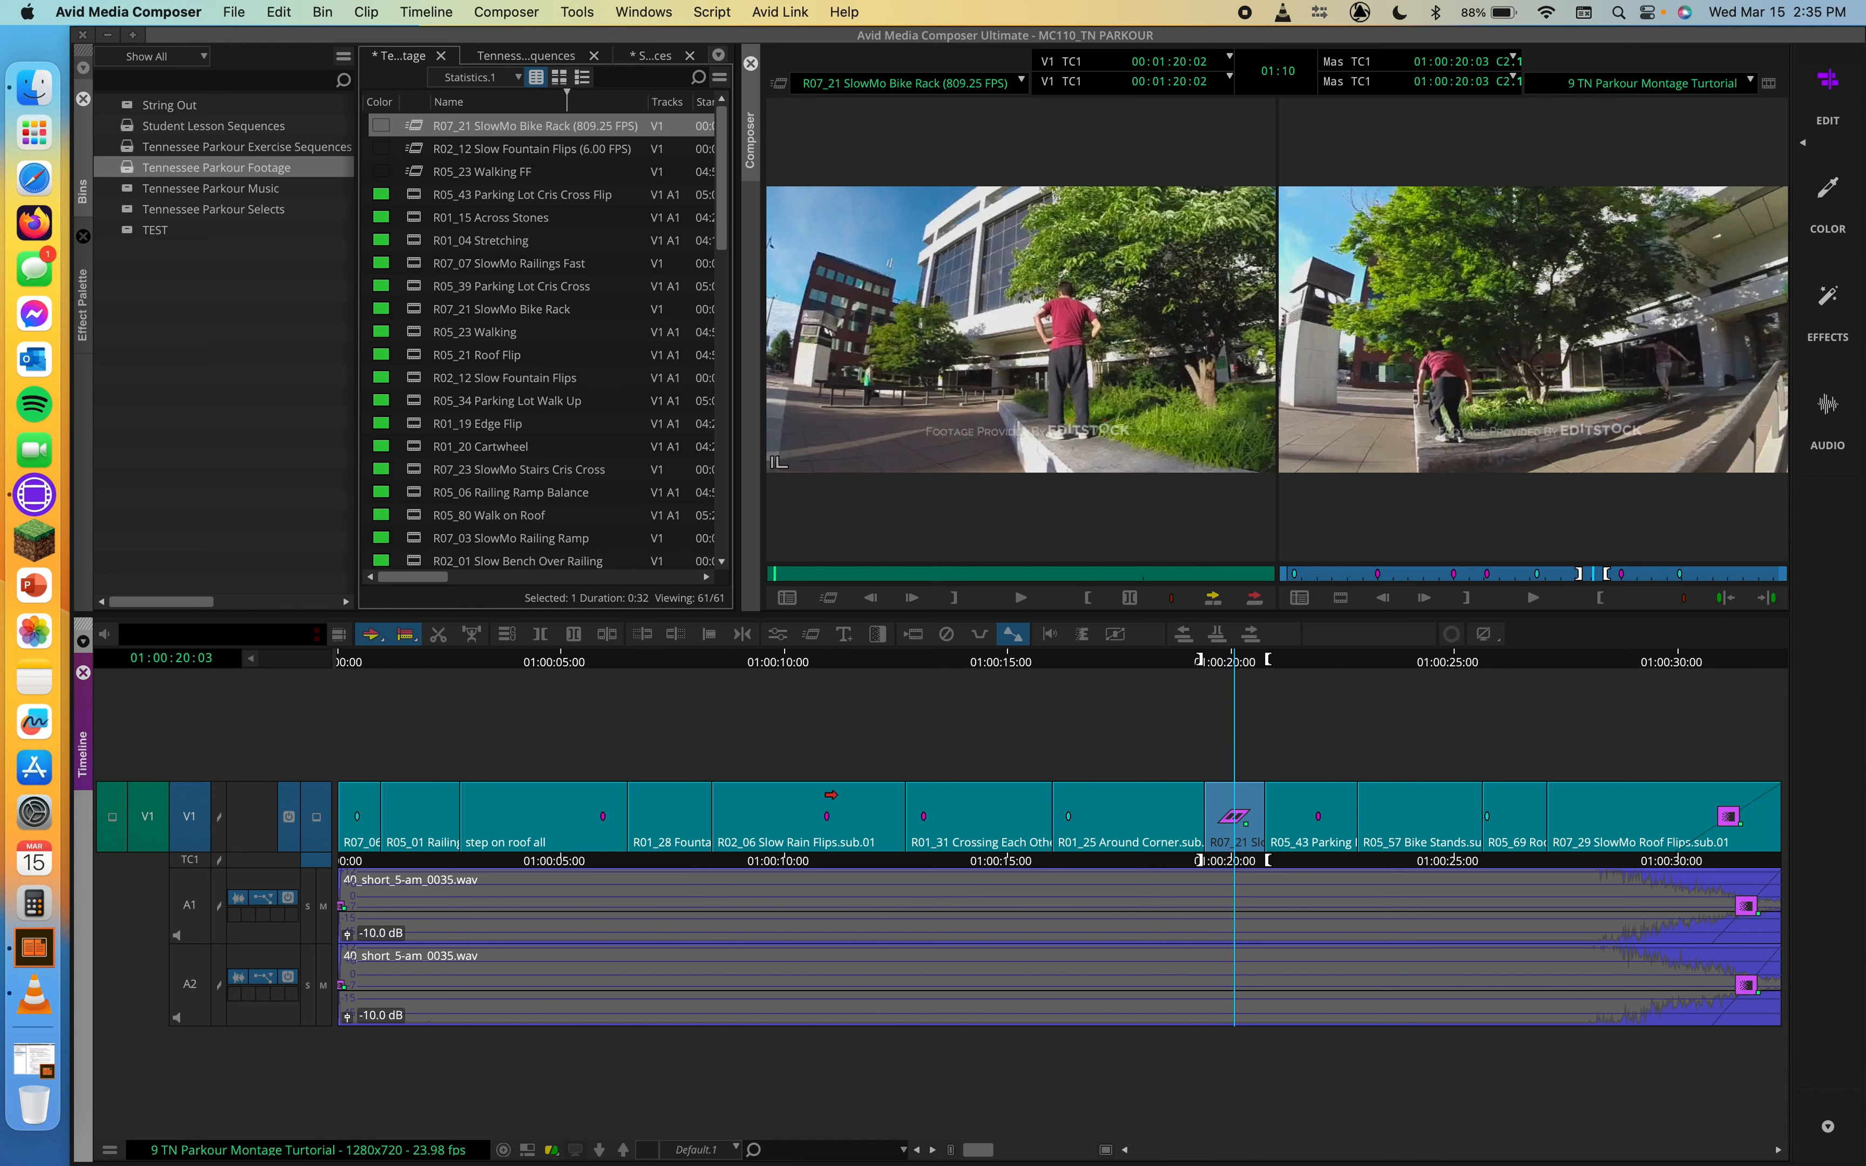
Step: Lift R02_06 Slow Rain Flips.sub.01 out of the sequence and load R07_23 SlowMo Stairs Cris Cross as the source clip
left_click(831, 795)
key("Delete")
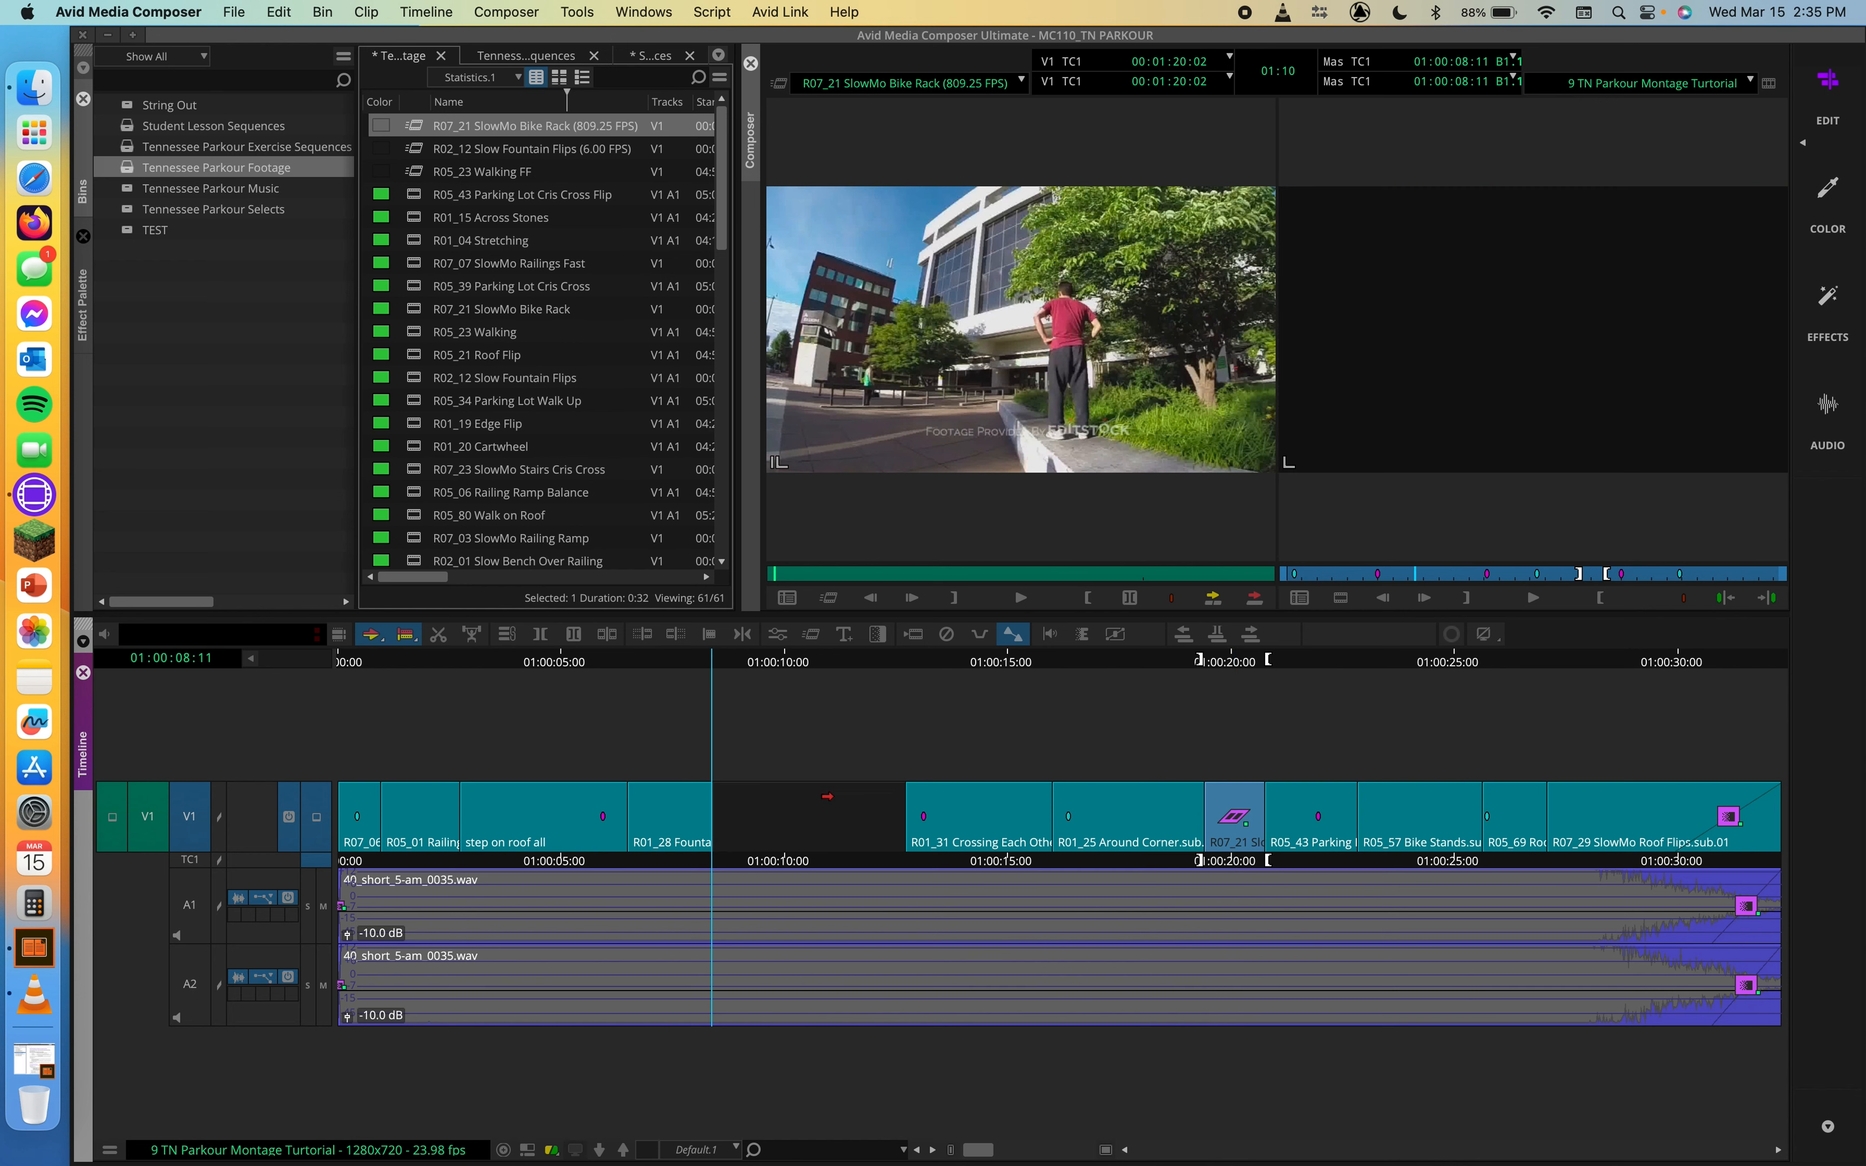
double_click(416, 340)
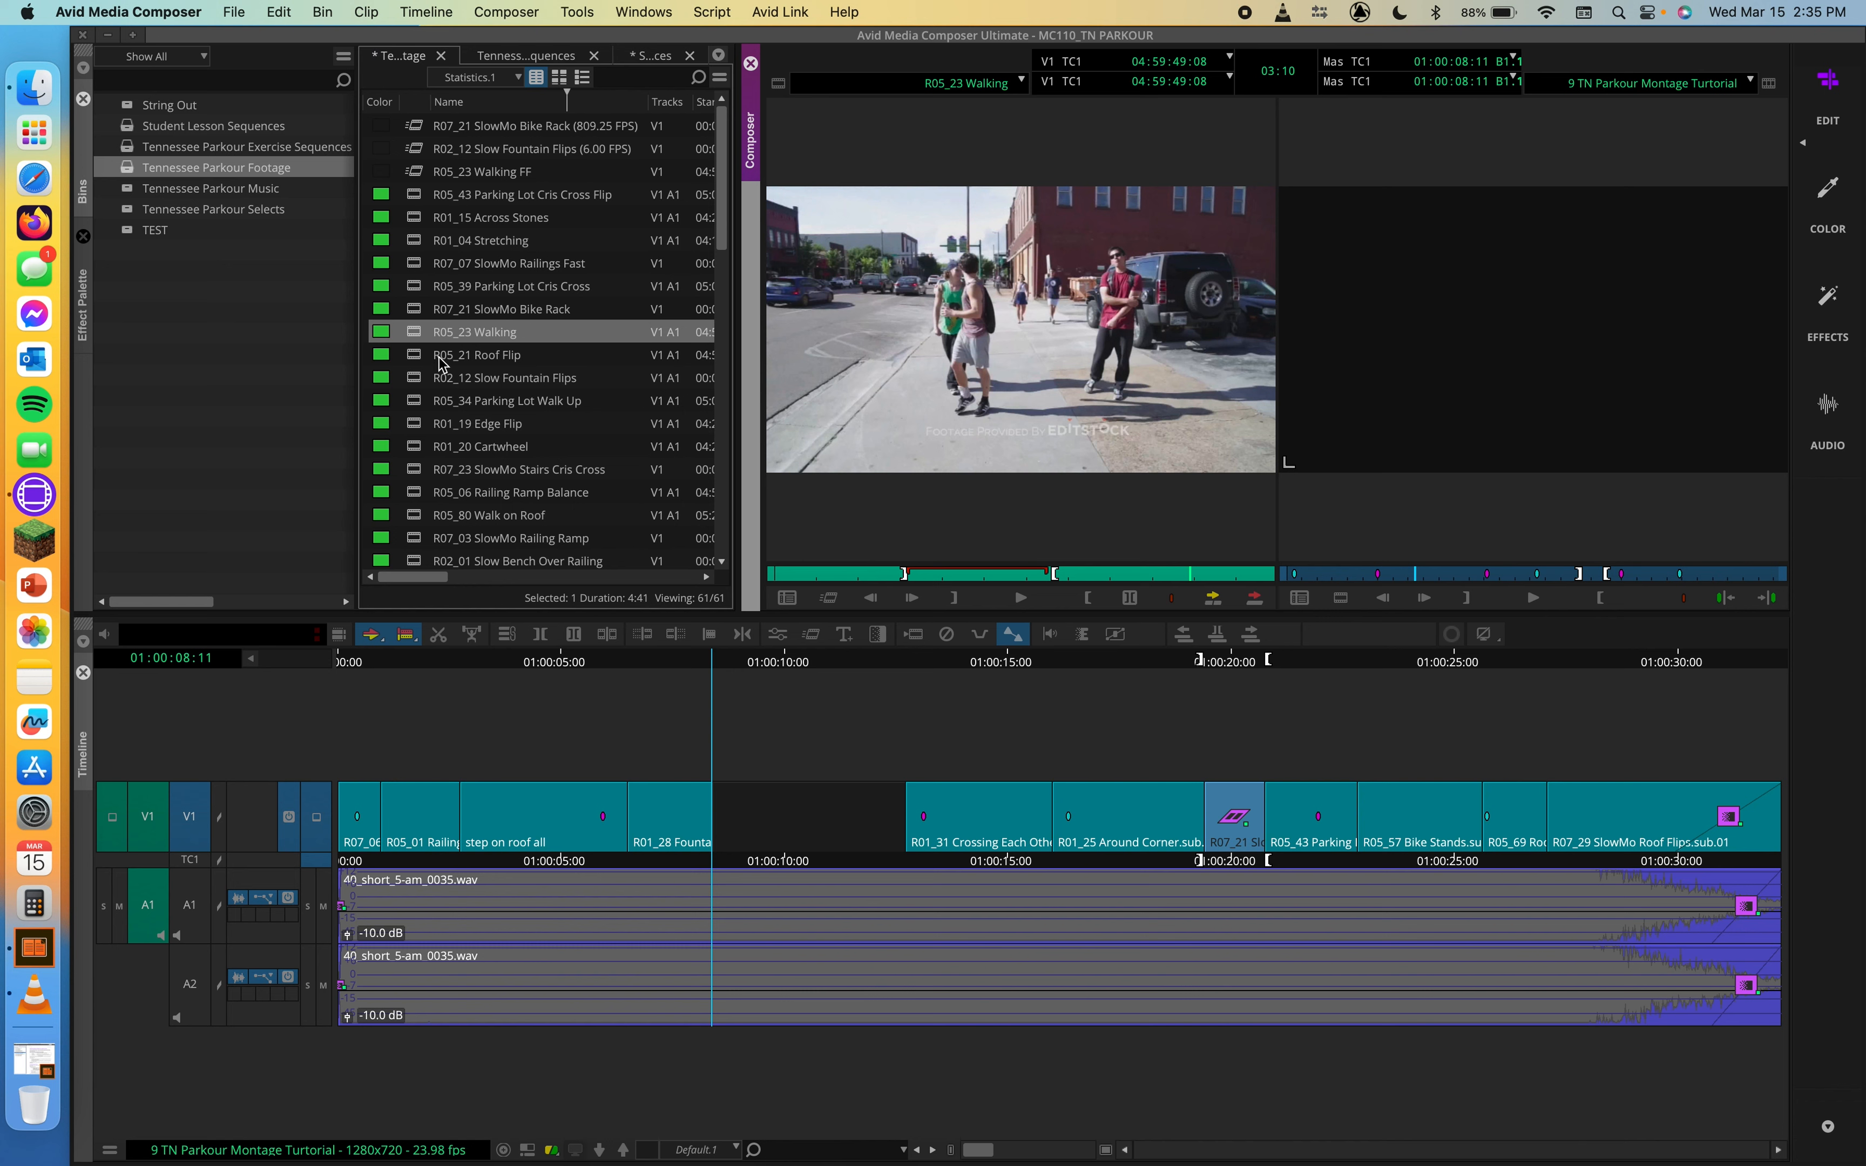
left_click(413, 469)
double_click(413, 469)
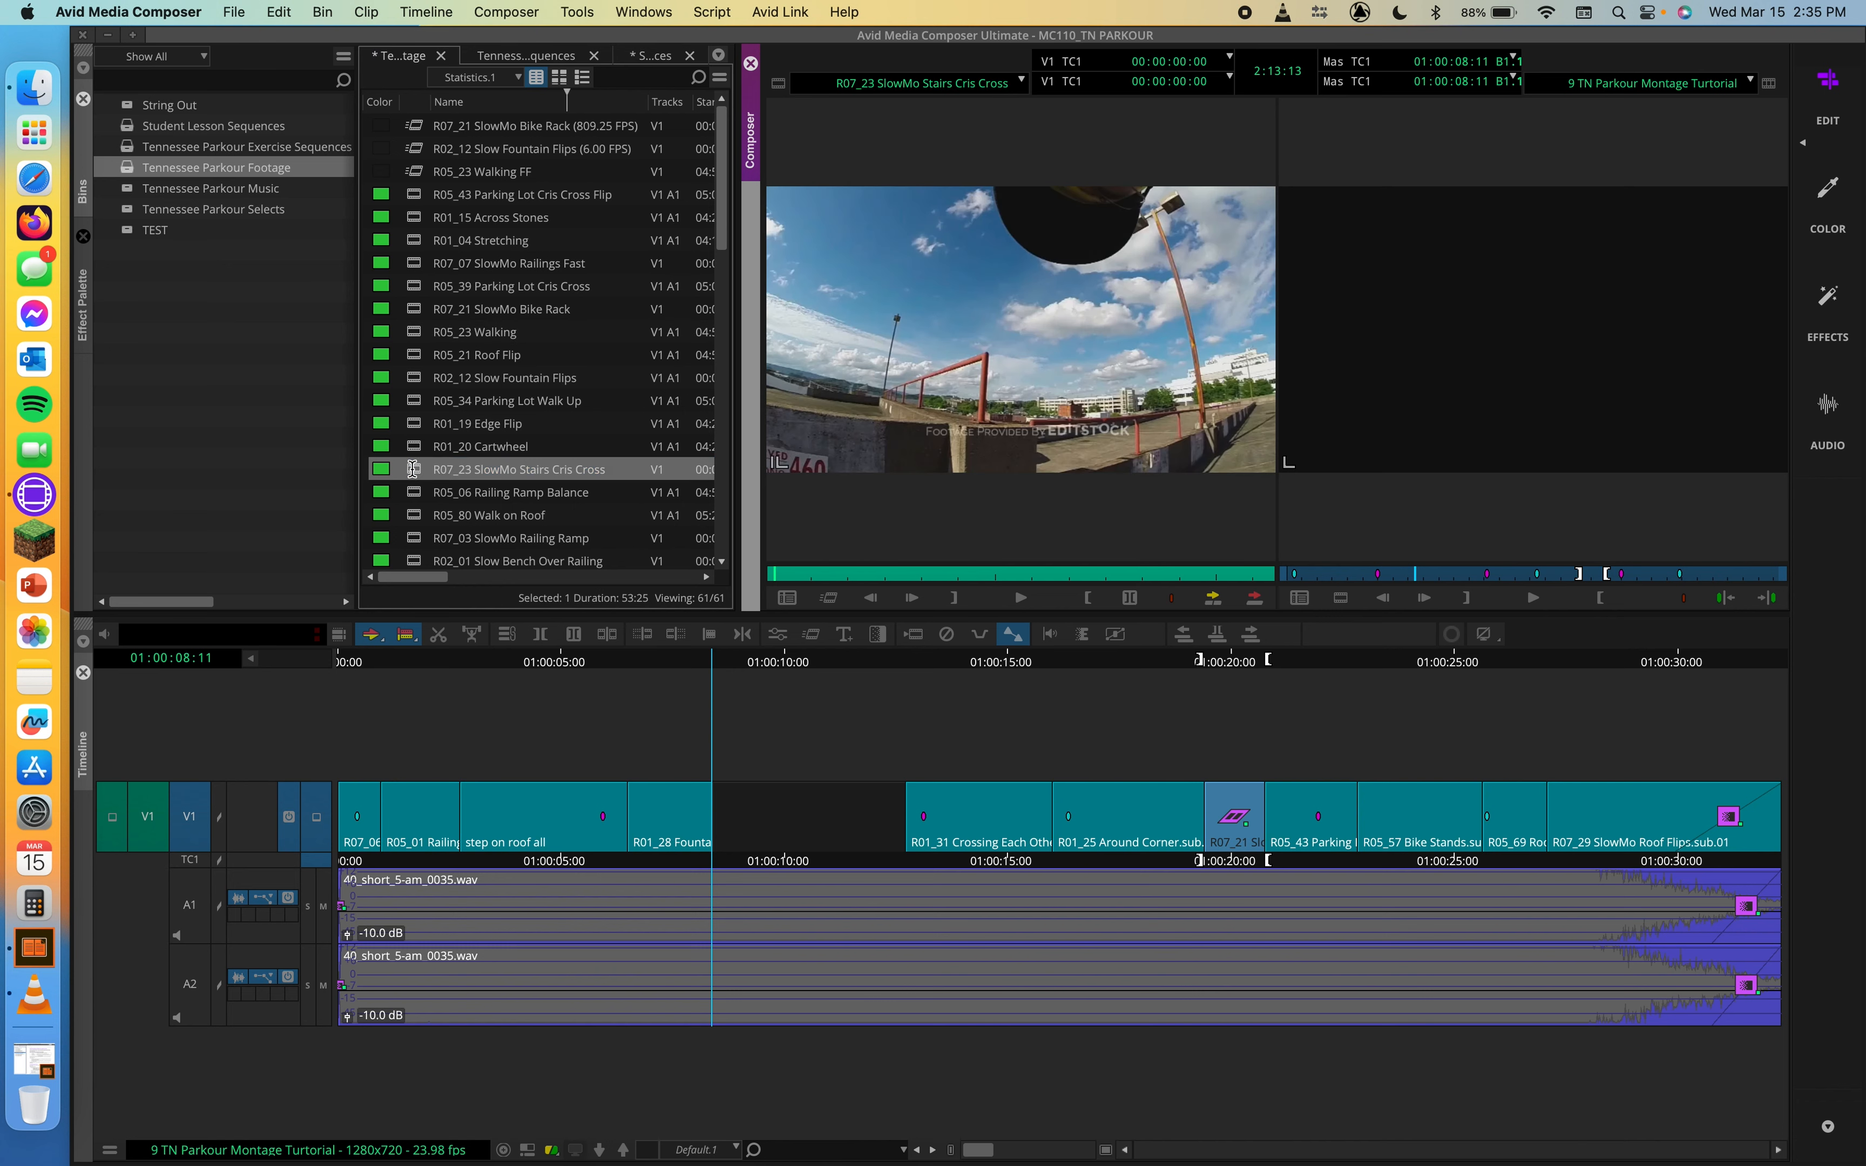
Step: Mark IN and OUT points about 6:06 apart in R07_23 SlowMo Stairs Cris Cross and scrub the marked section
left_click_drag(864, 573, 1069, 571)
key("i")
key("o")
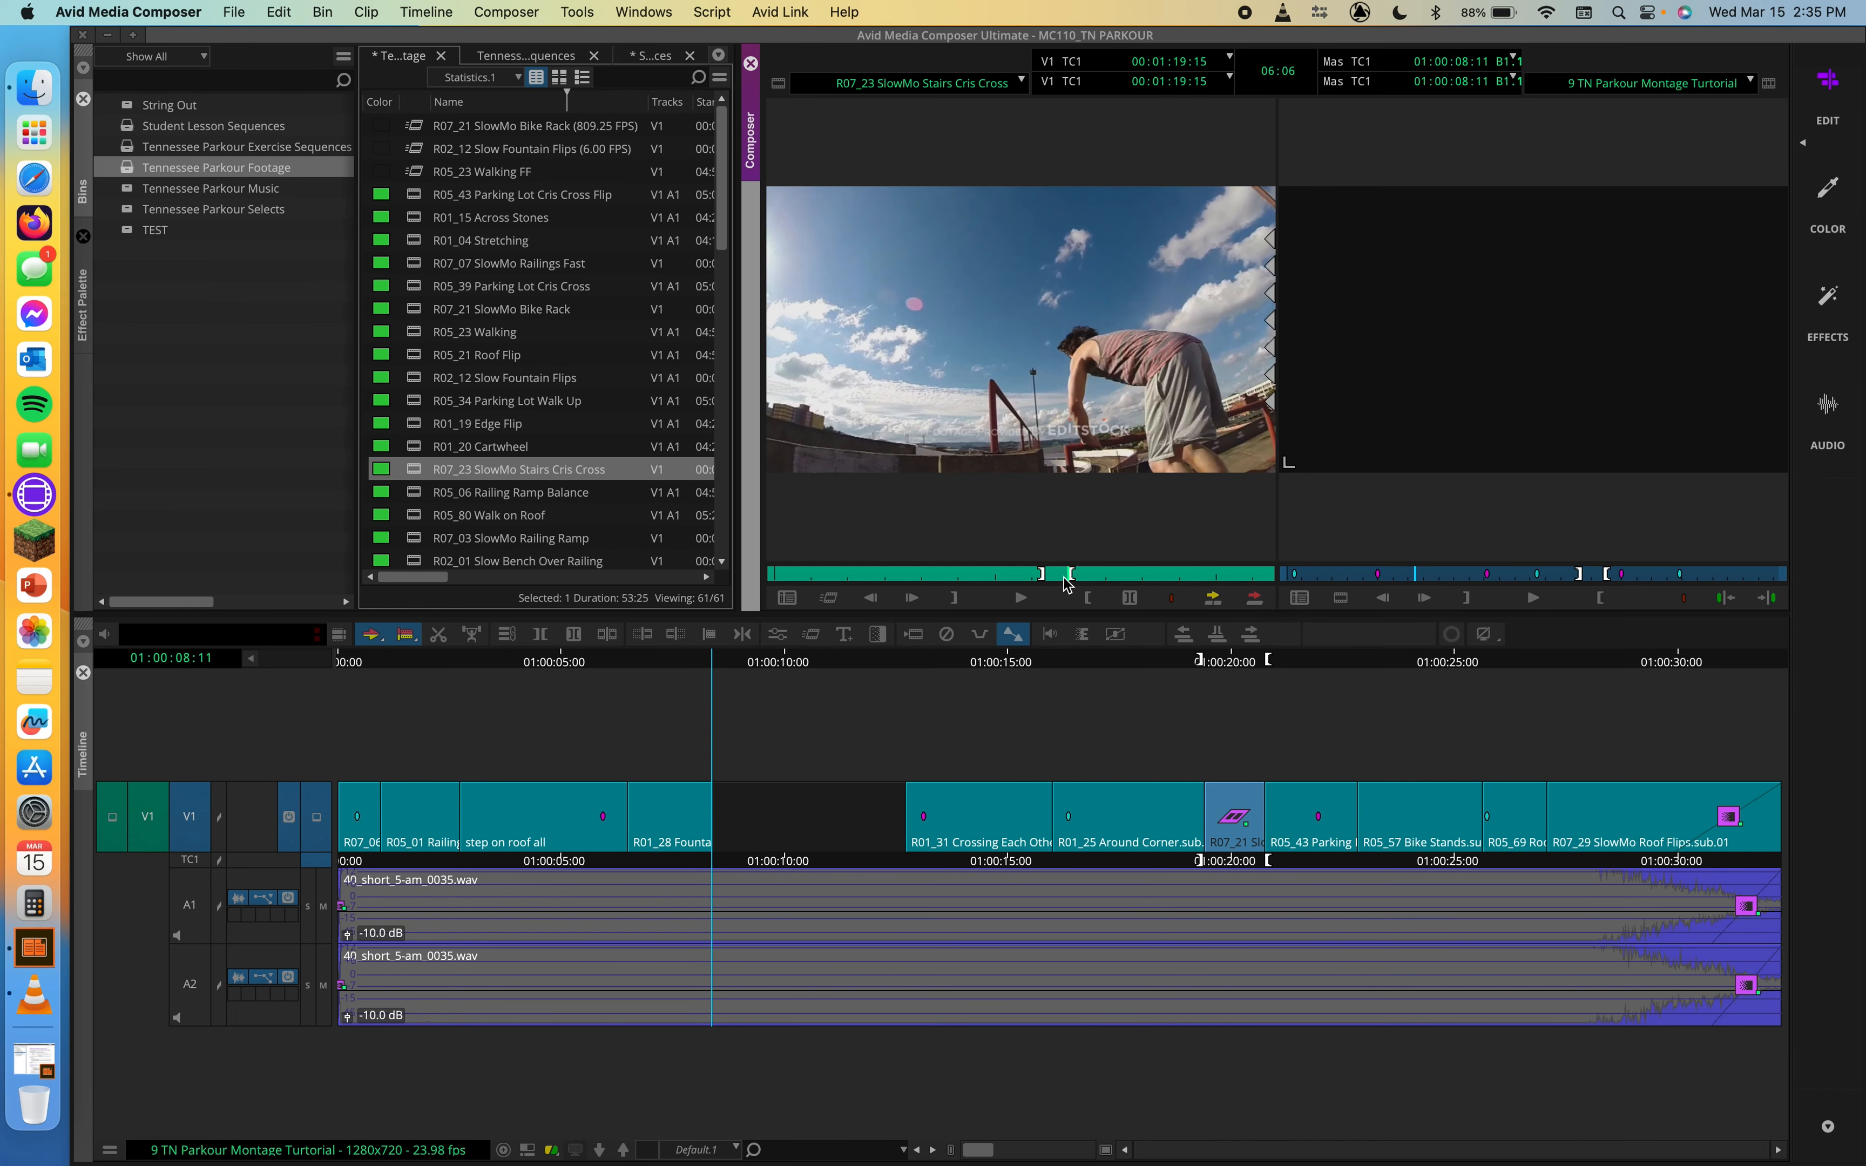
left_click(1054, 575)
left_click_drag(1053, 578, 1064, 578)
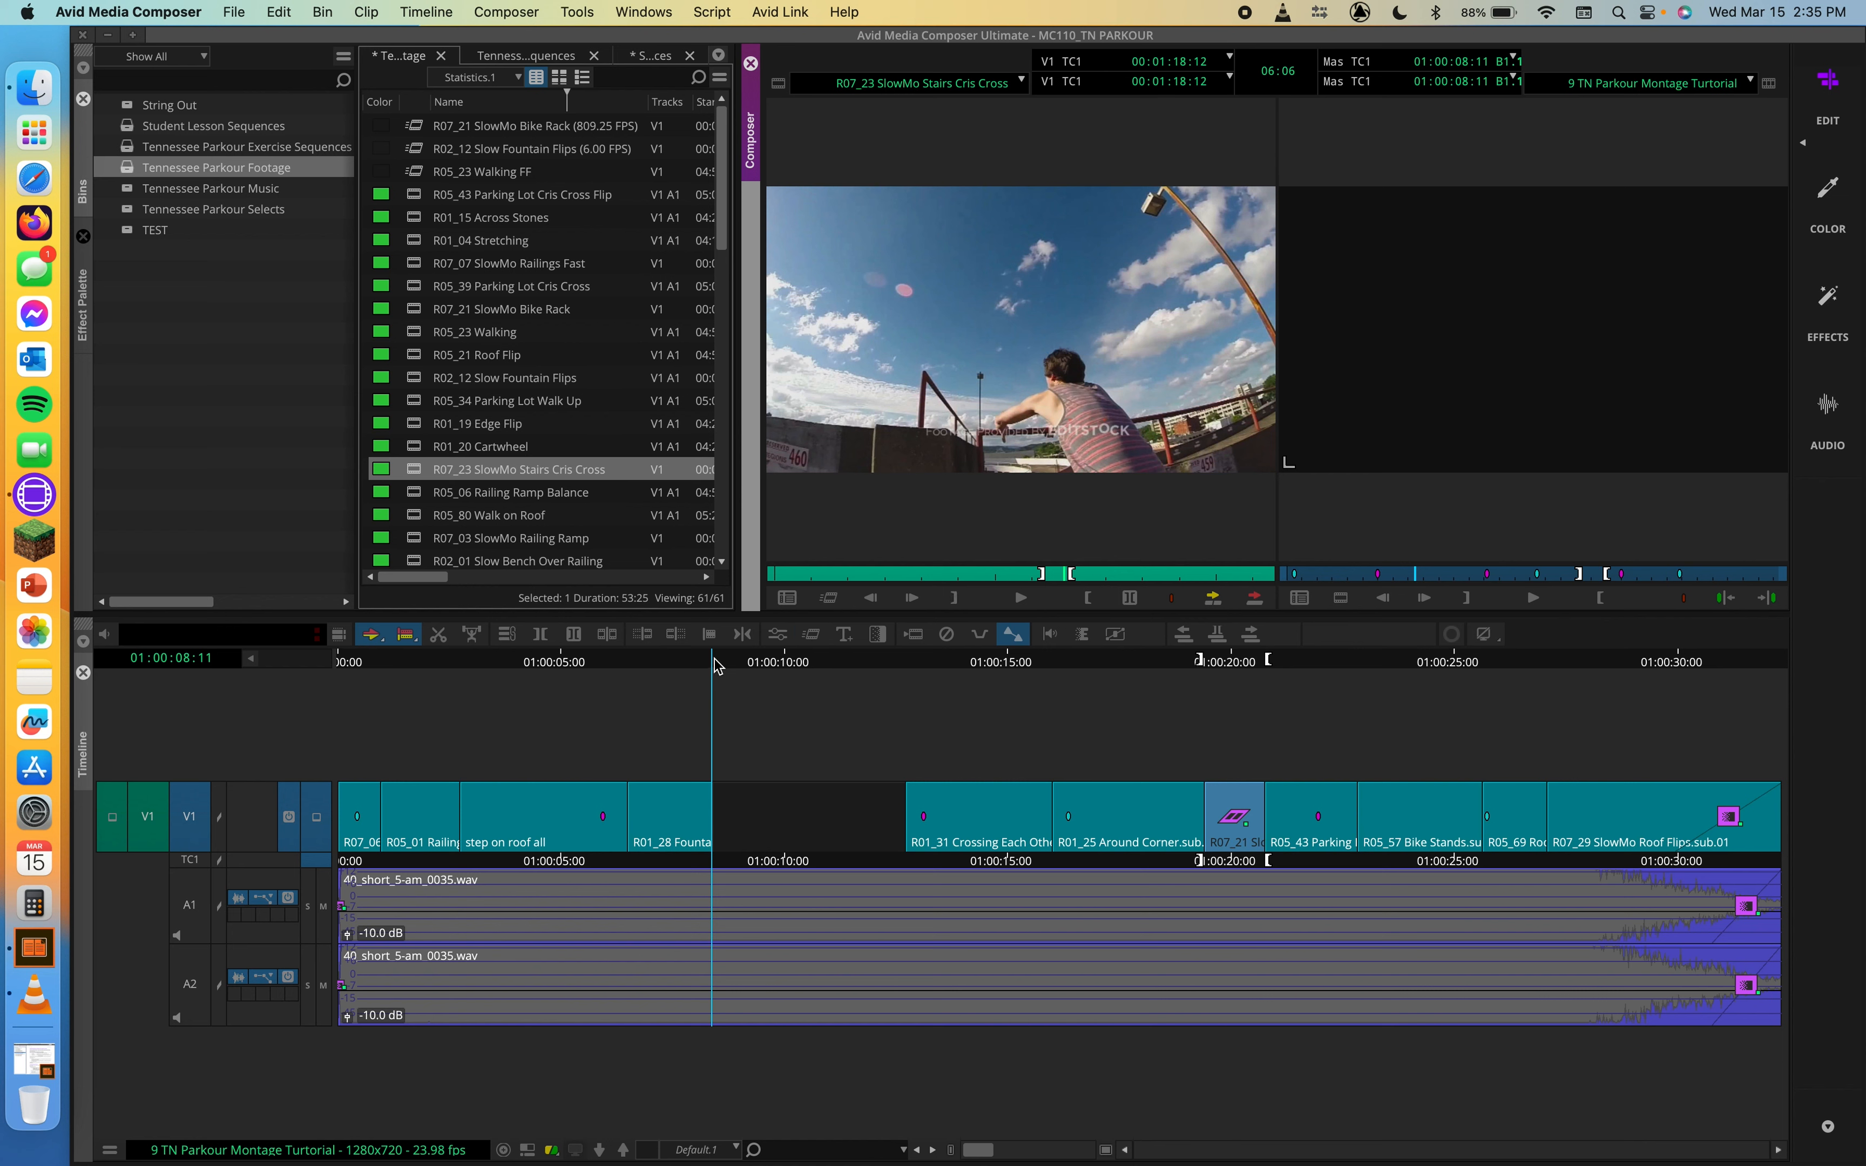
Step: Move the IN point of R07_23 SlowMo Stairs Cris Cross to 00:01:14:13, shortening the marked section to 5:03
left_click_drag(714, 665, 703, 665)
left_click(1130, 459)
left_click(1061, 576)
left_click_drag(1060, 575, 1047, 579)
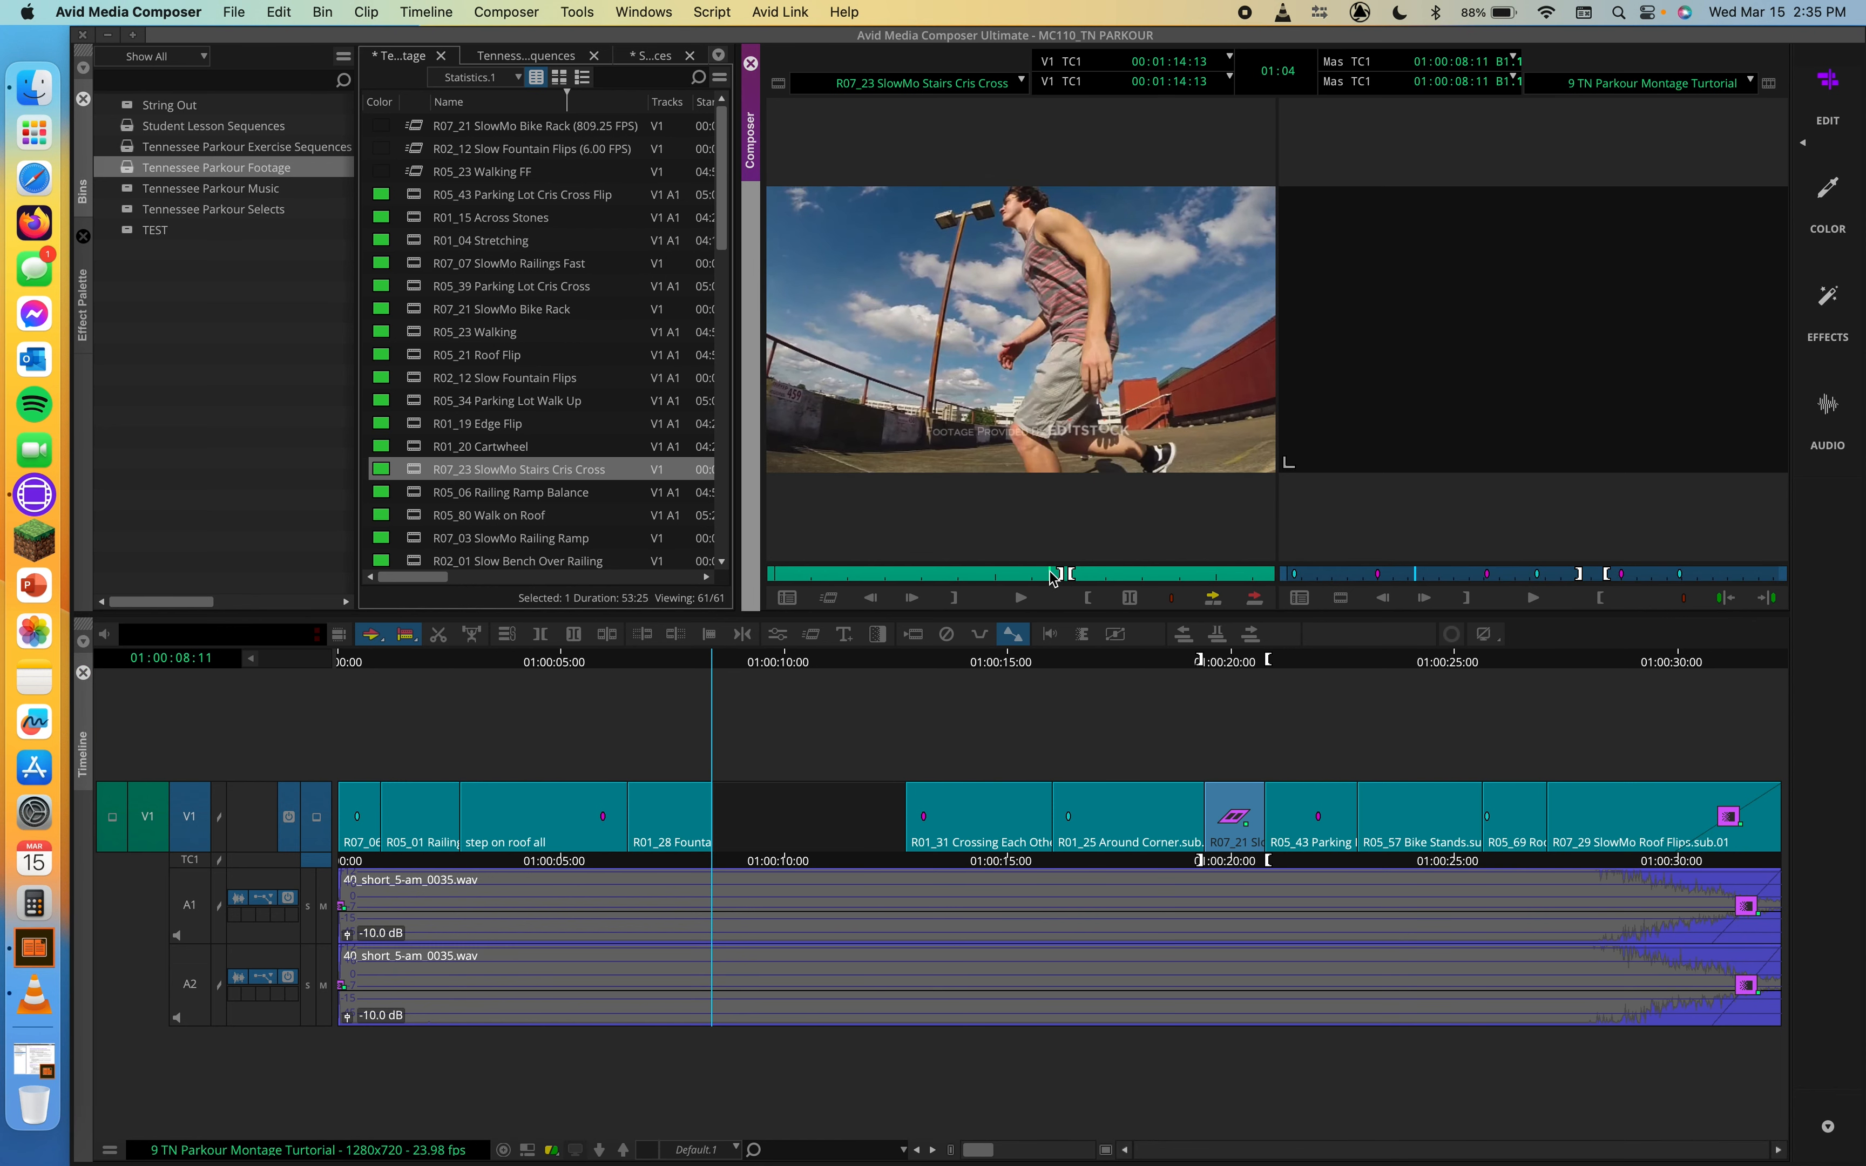
Step: Mark the gap on V1 in the sequence from 01:00:08:11 to 01:00:12:21
left_click(740, 662)
left_click_drag(717, 657, 865, 675)
key("i")
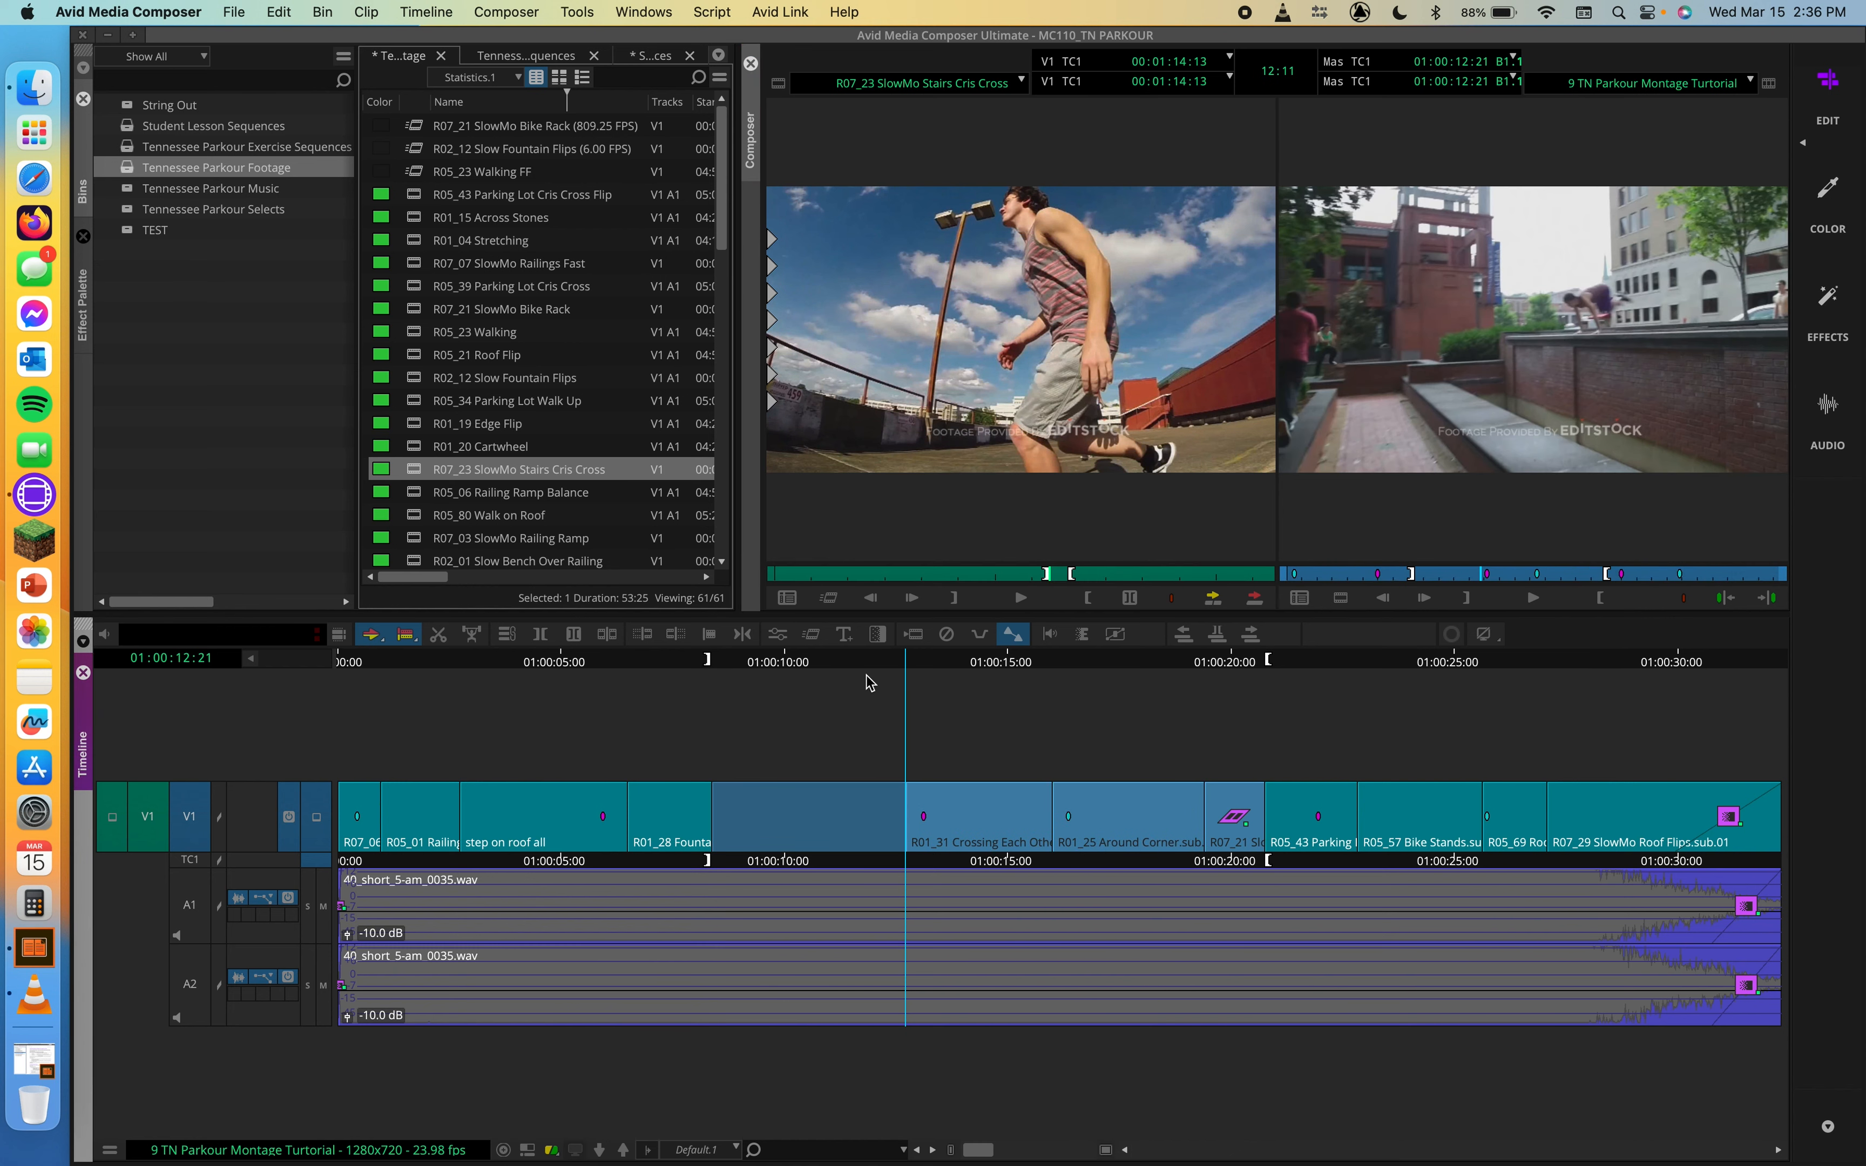
key("i")
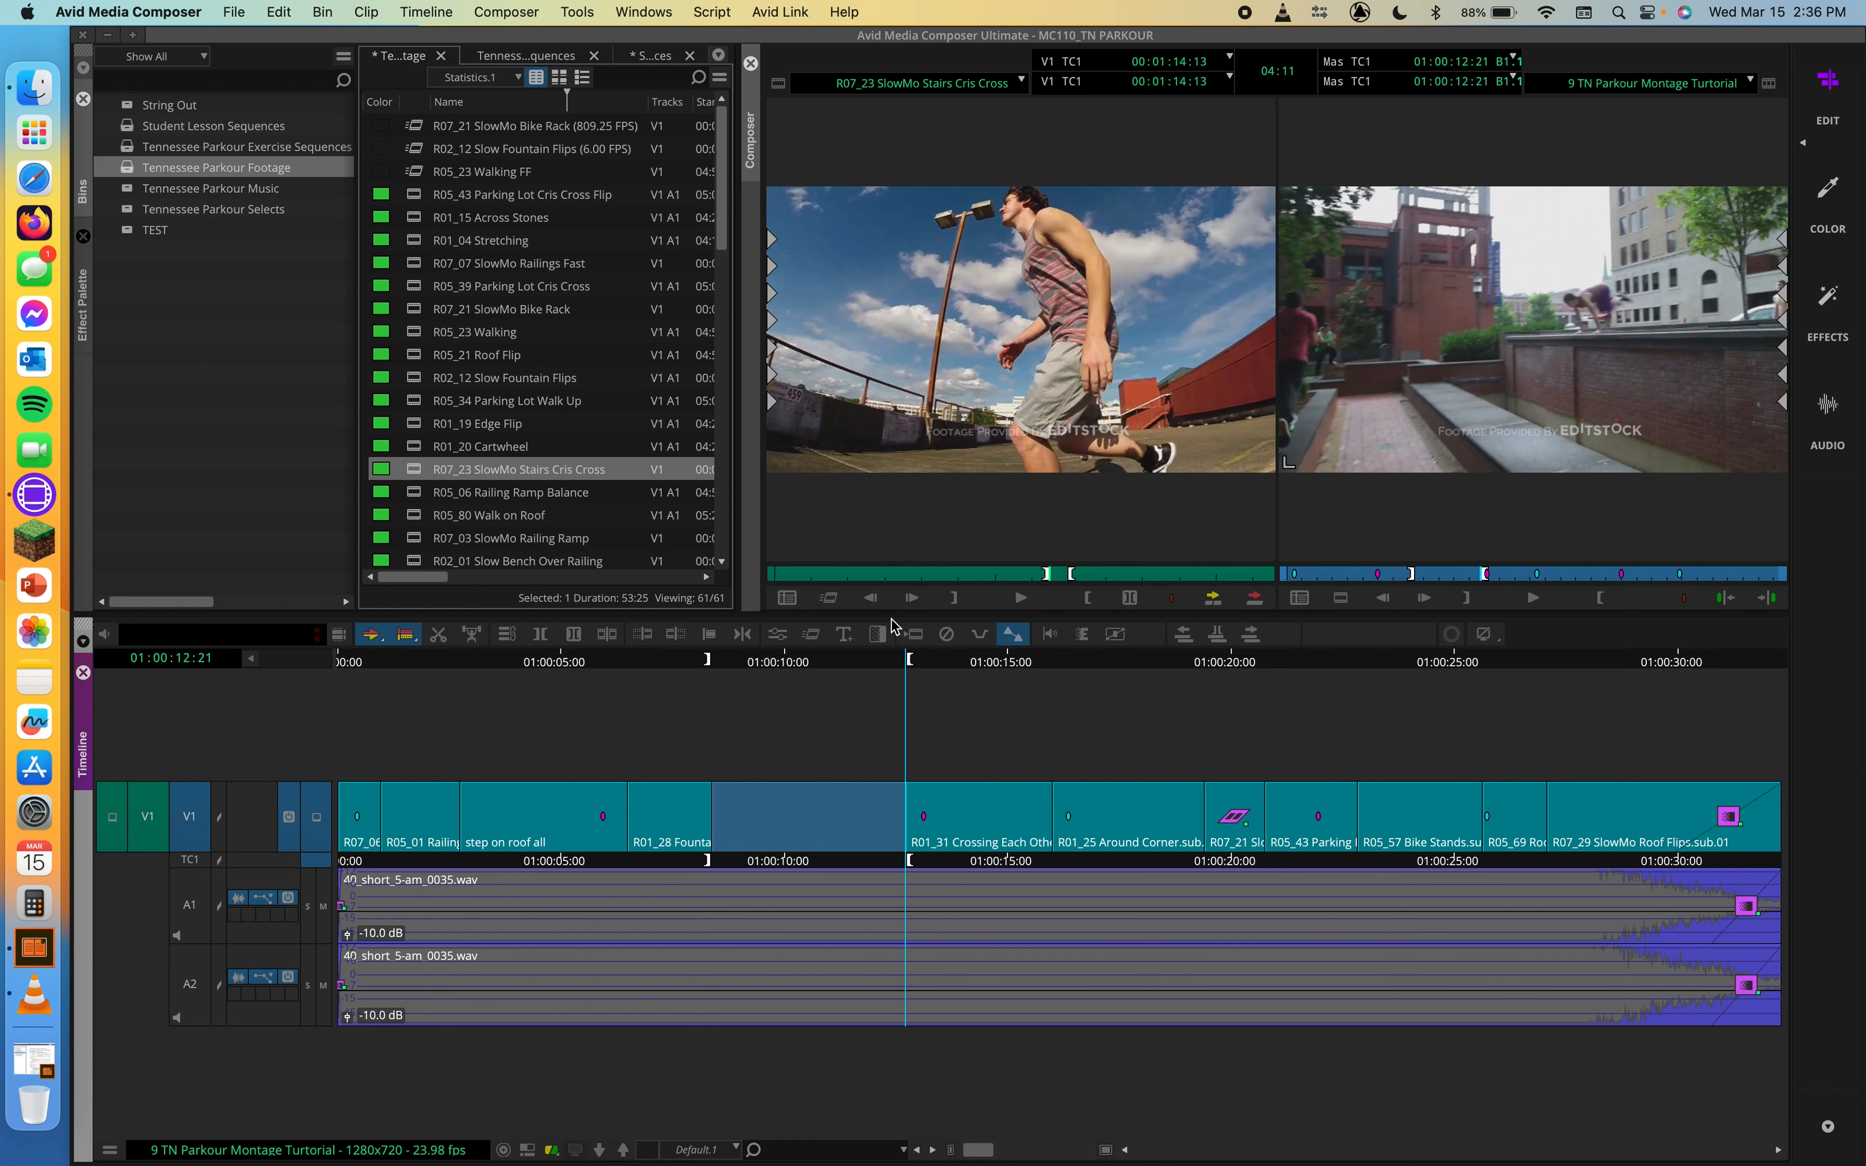
Step: Create a Fit To Fill motion effect from the marked R07_23 section in the Tennessee Parkour Footage bin and edit it into the marked gap
left_click(959, 409)
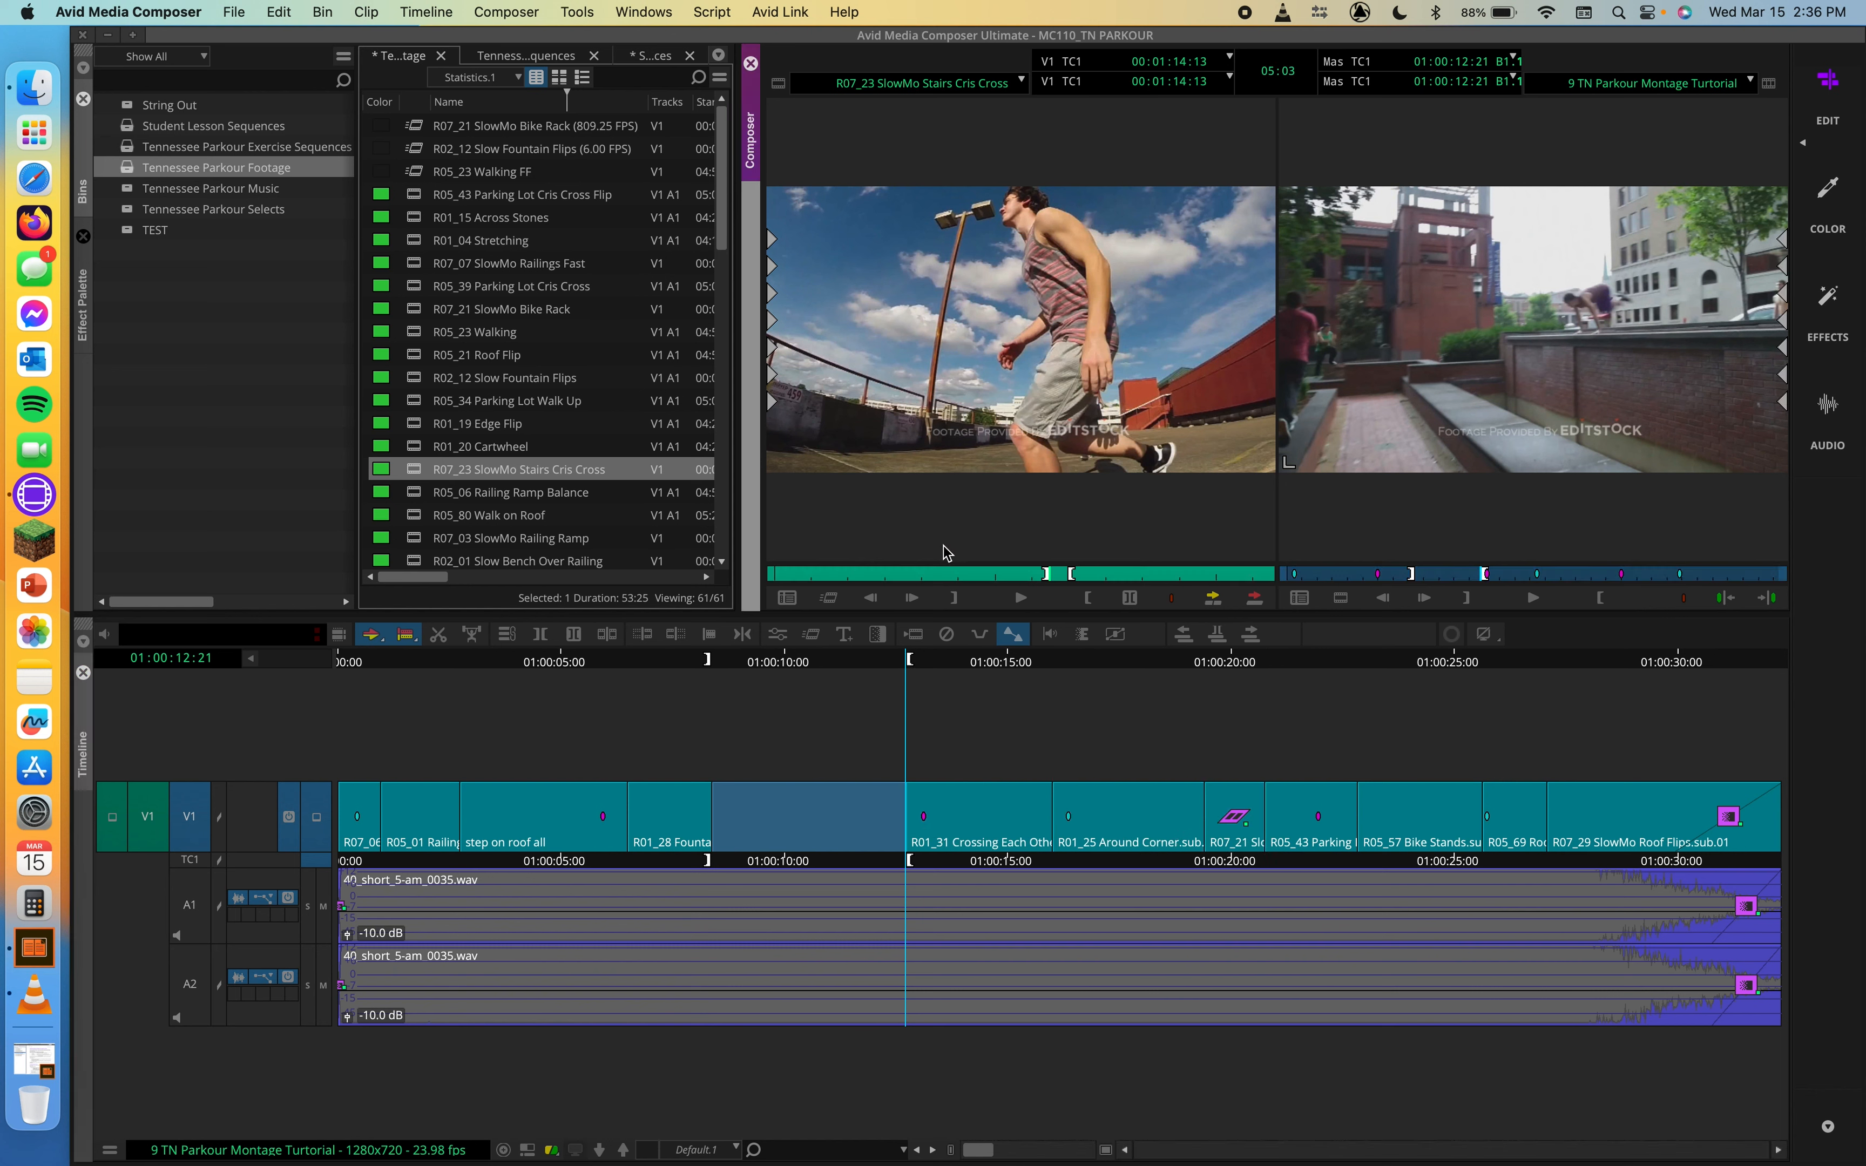
left_click(830, 601)
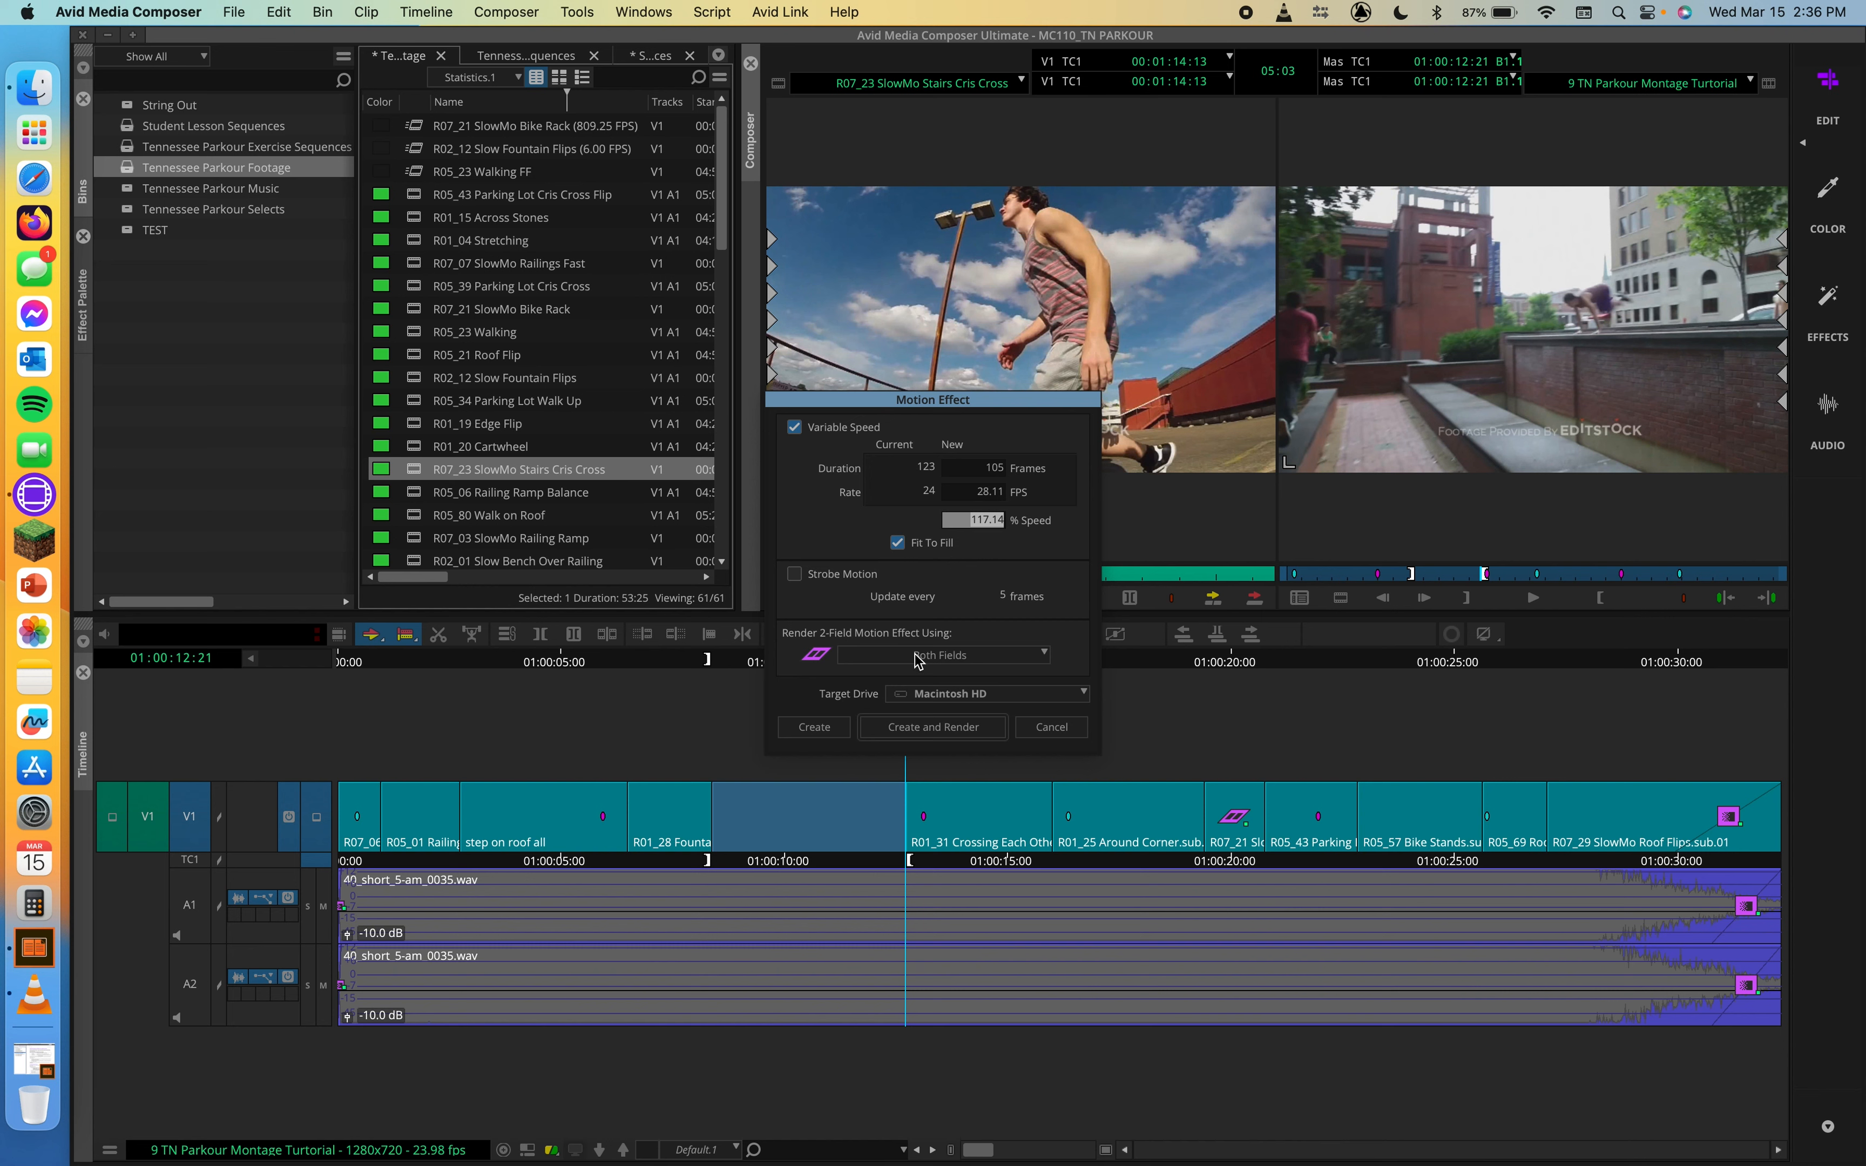
left_click(818, 727)
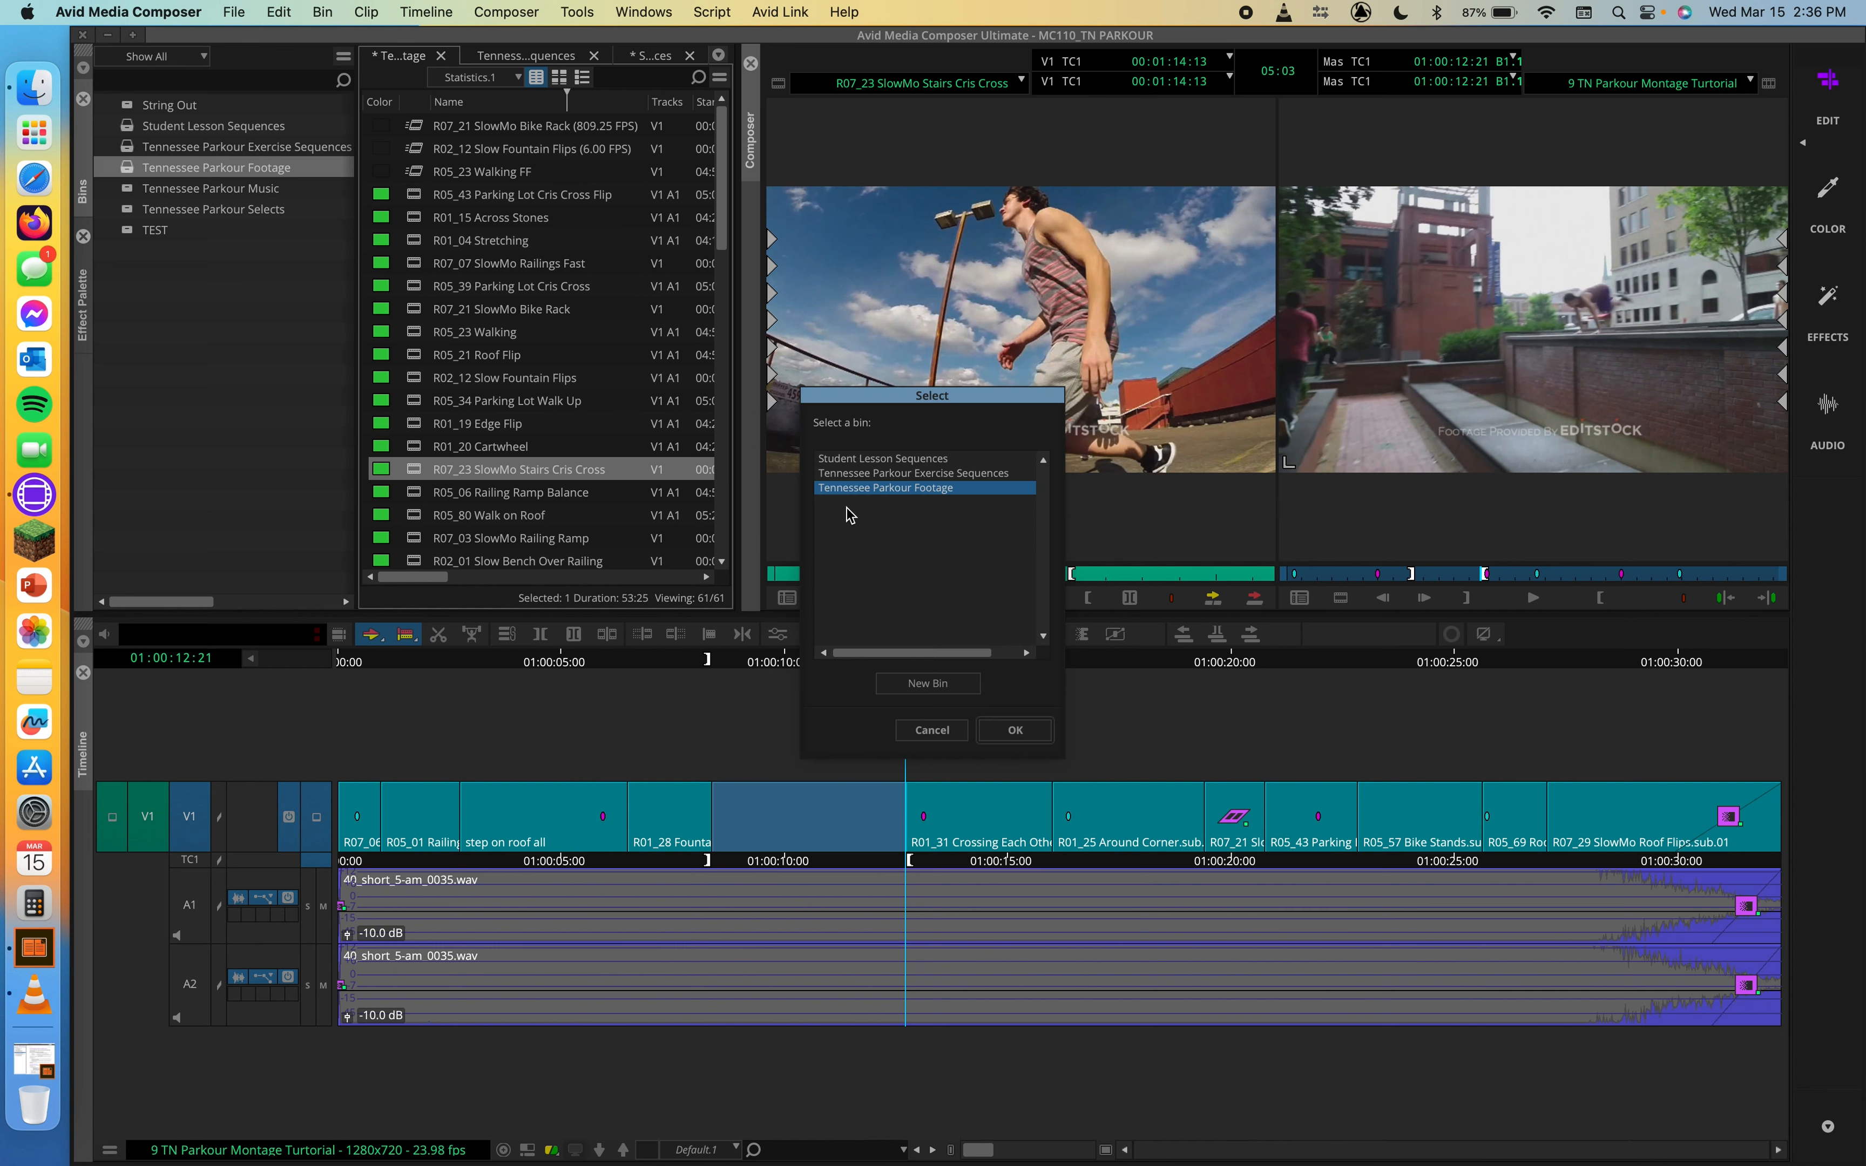
left_click(1016, 731)
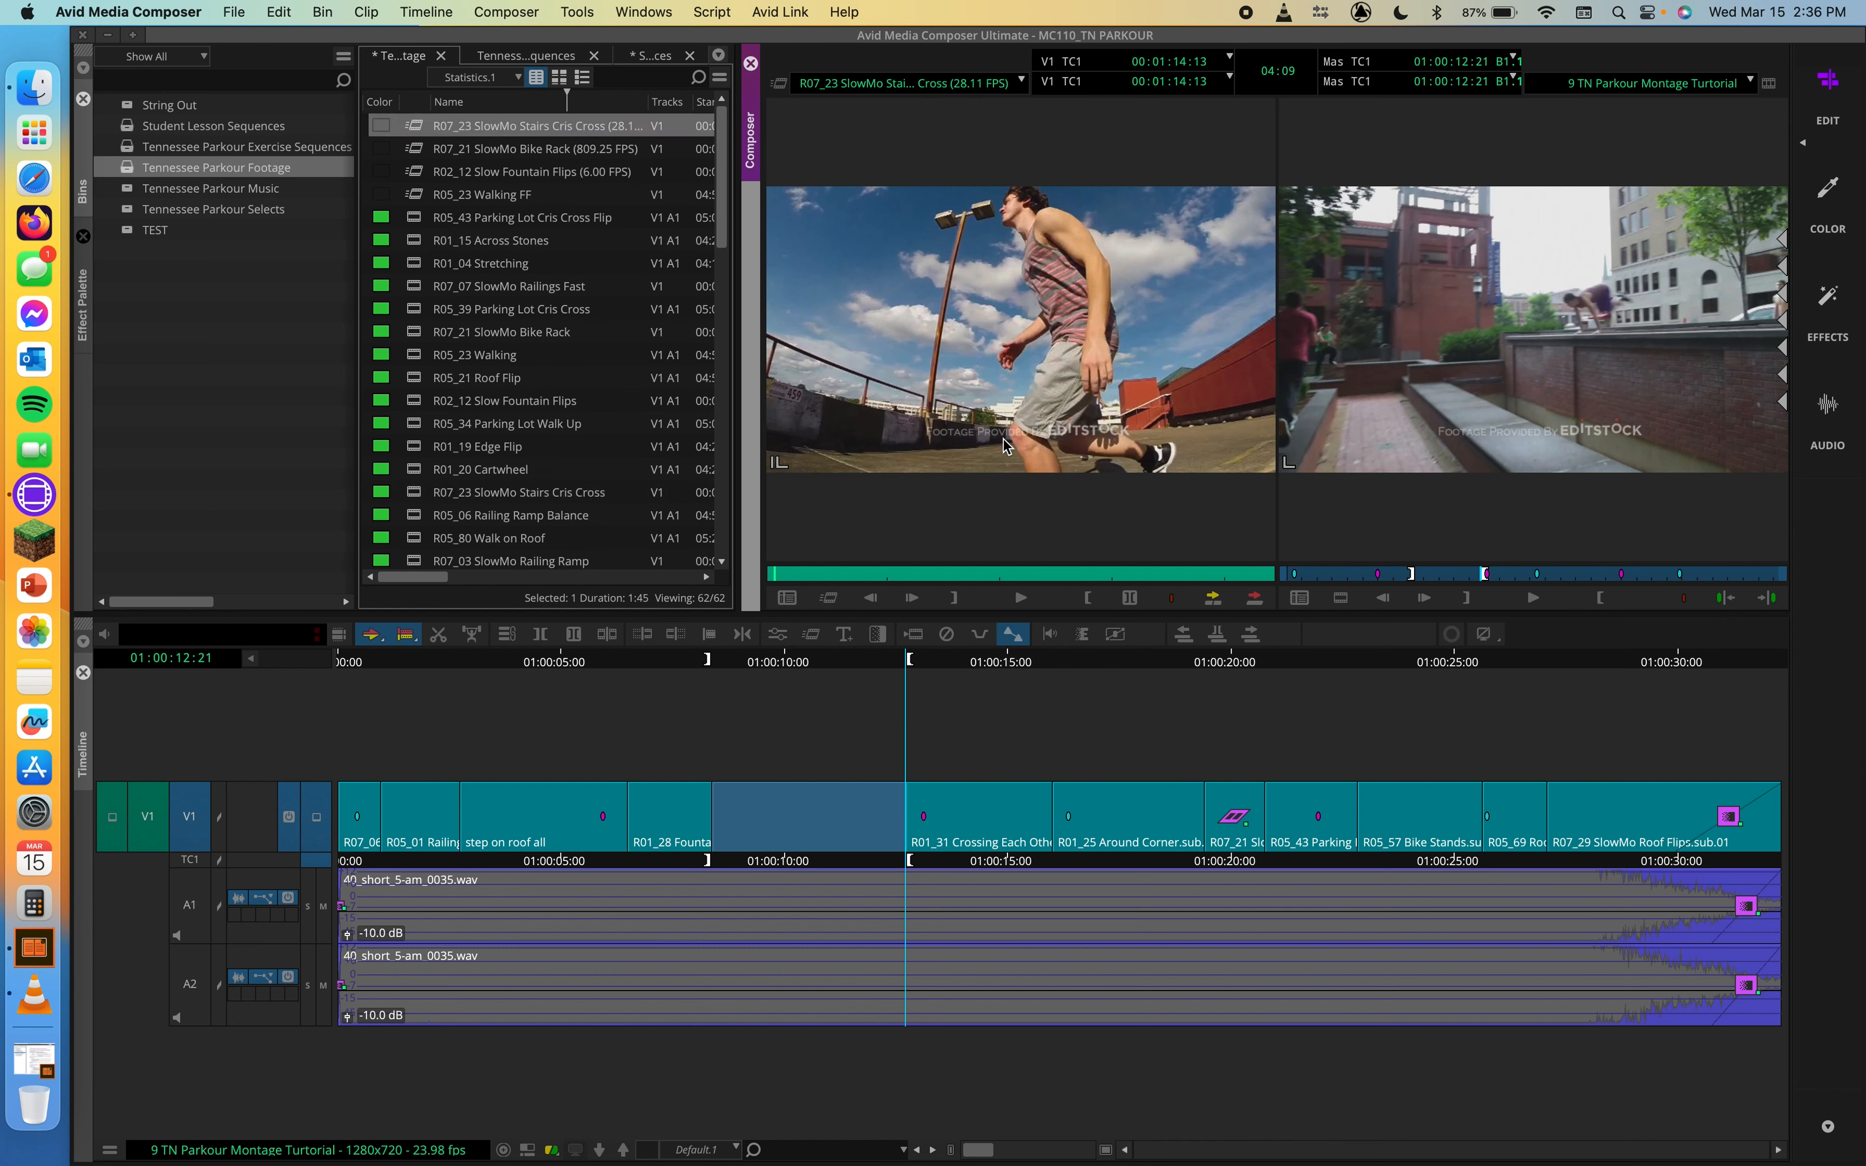
left_click_drag(958, 407, 748, 807)
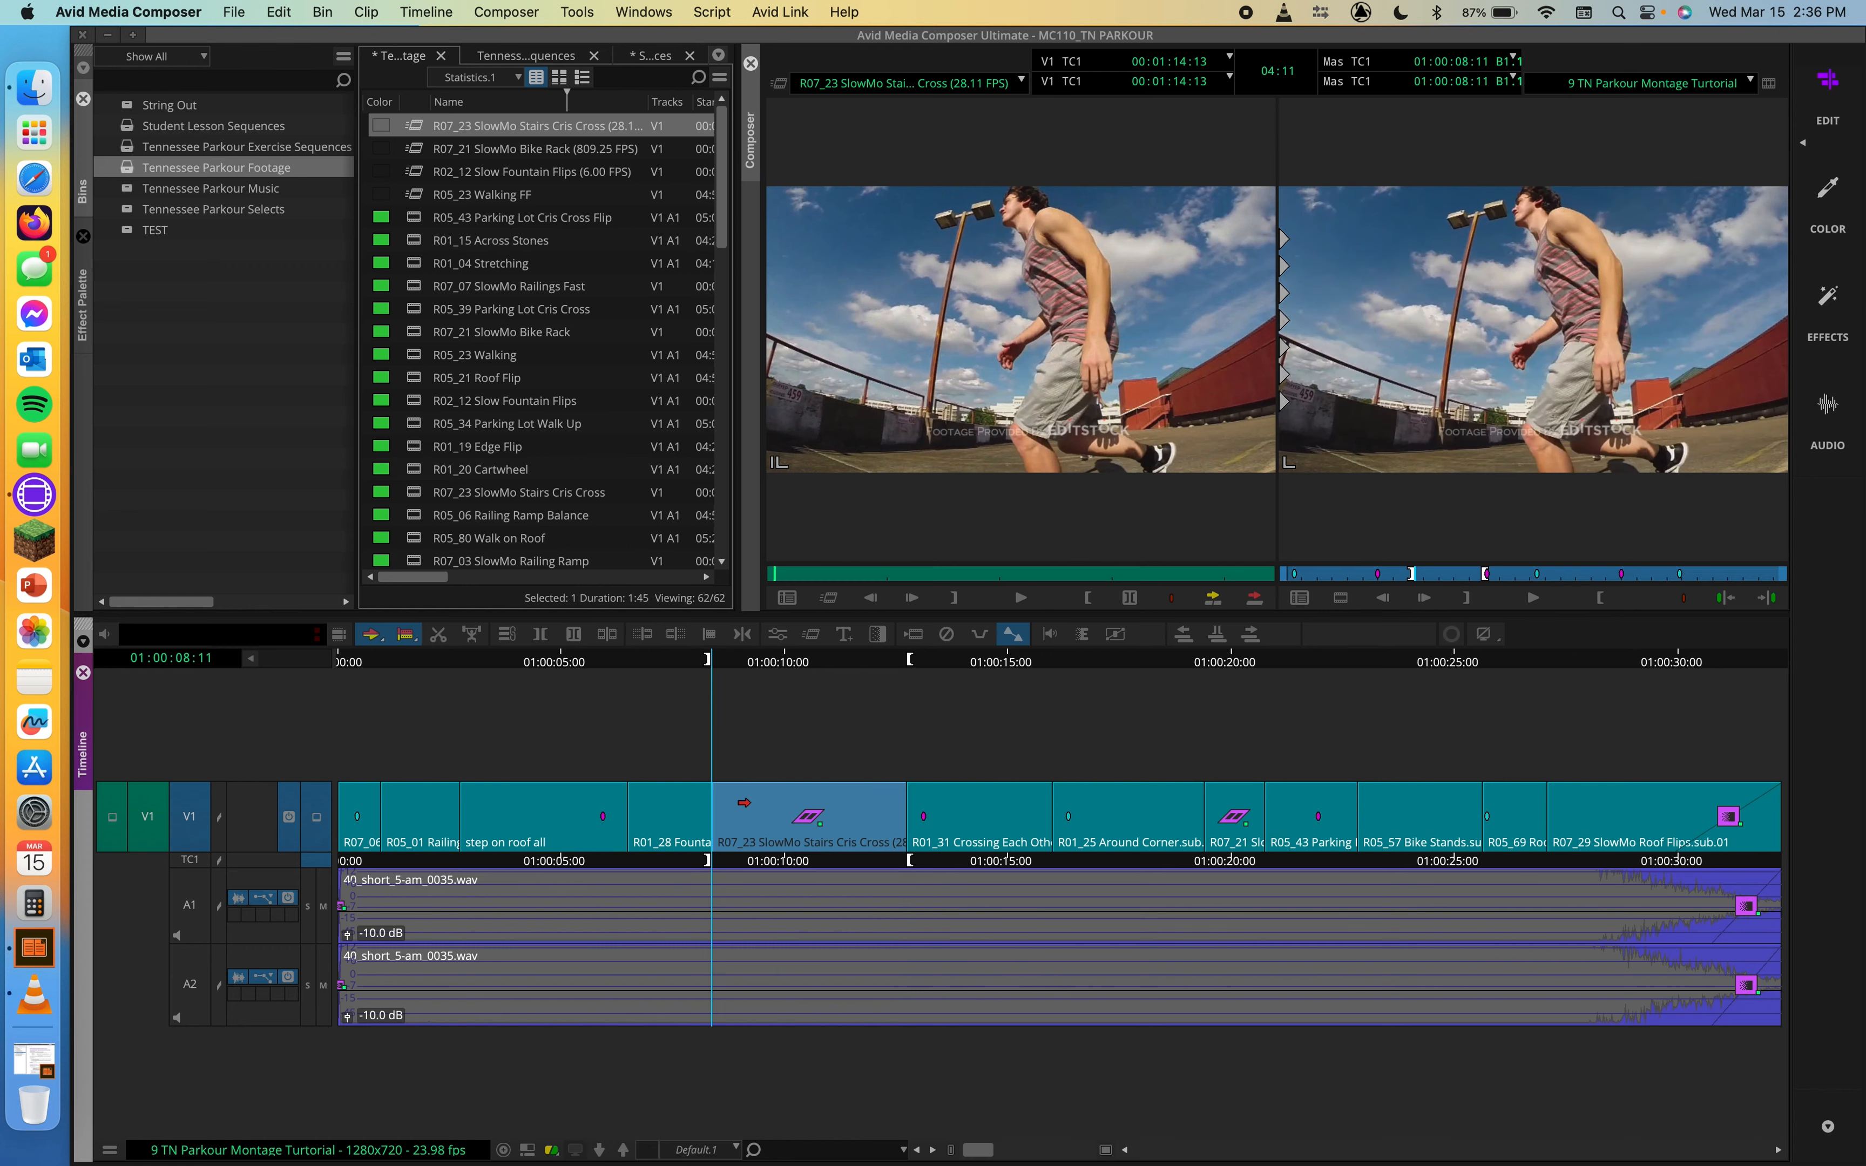
Step: Play the sequence from 01:00:07:21 through the inserted R07_23 motion effect and save the work
left_click(683, 670)
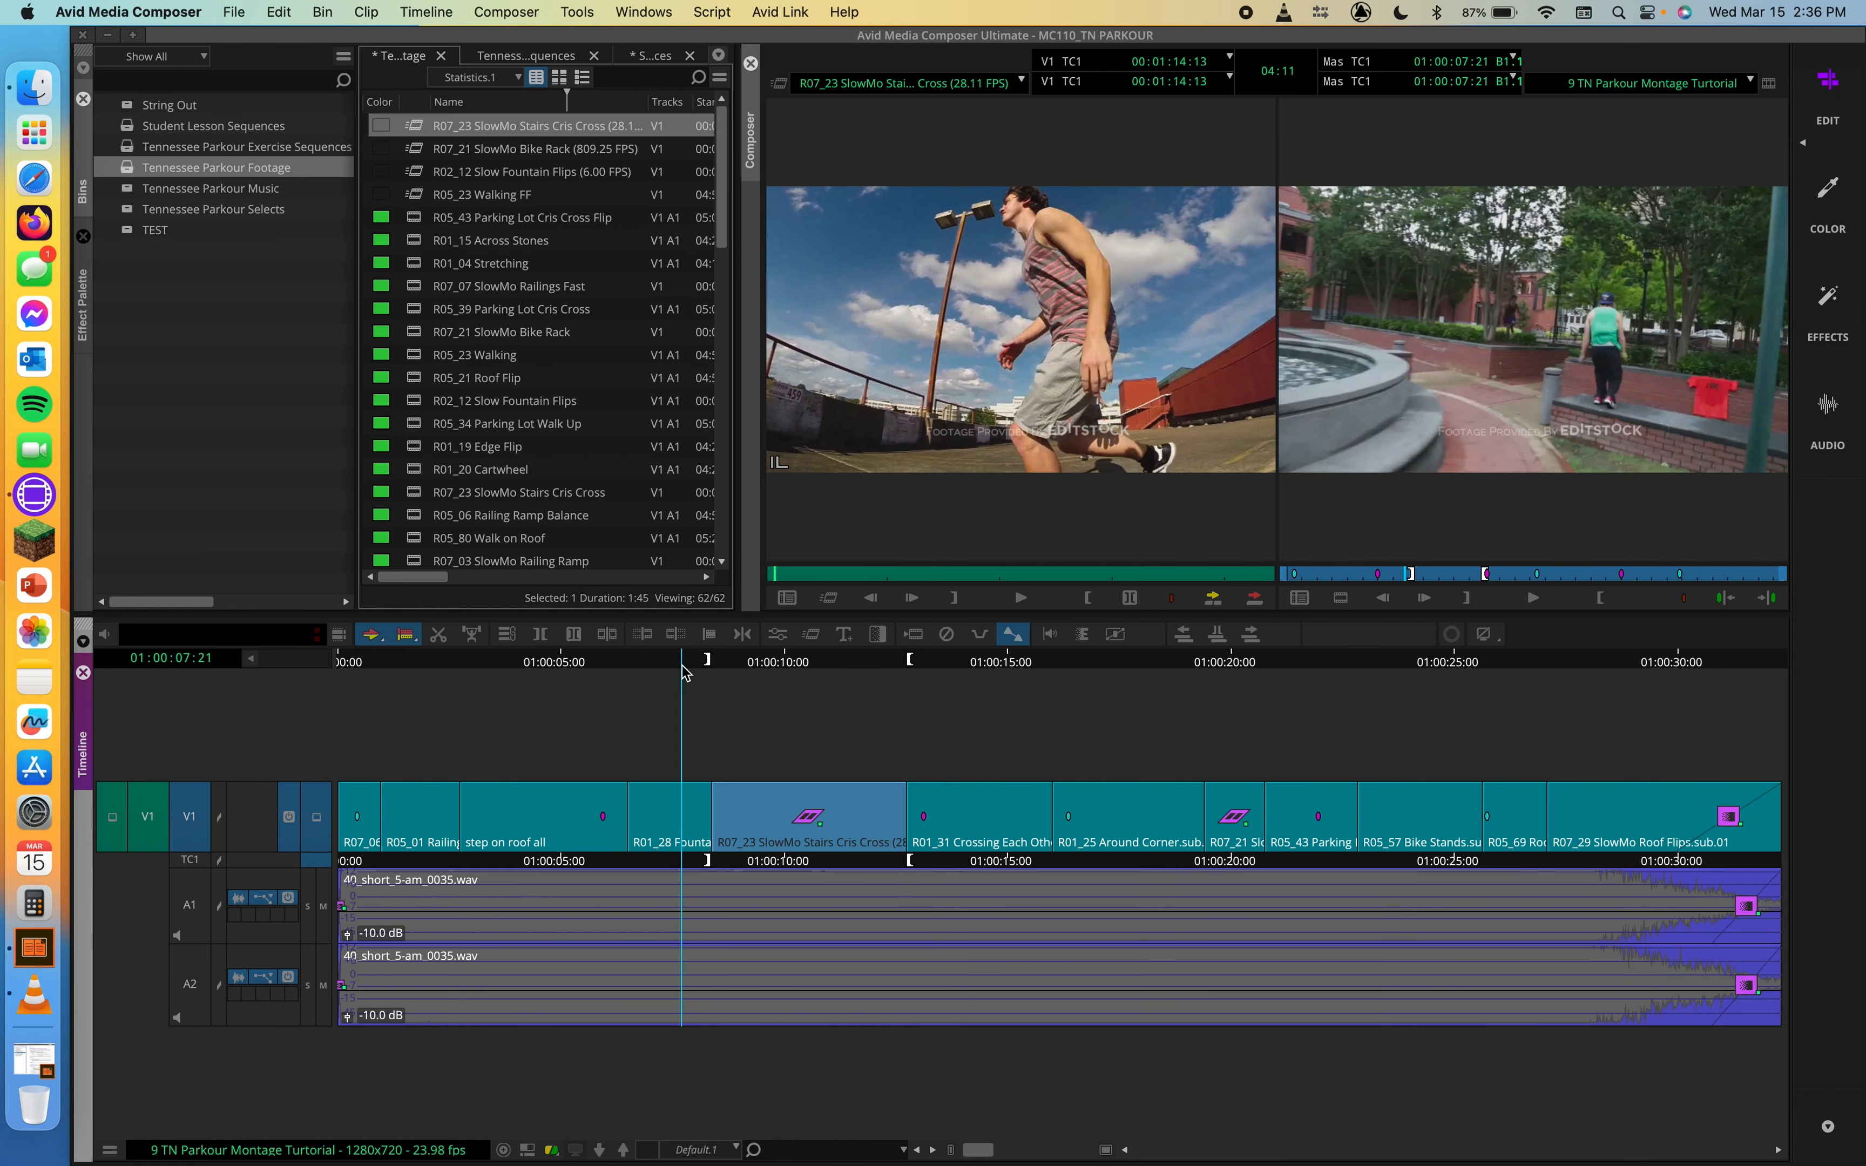
key("space")
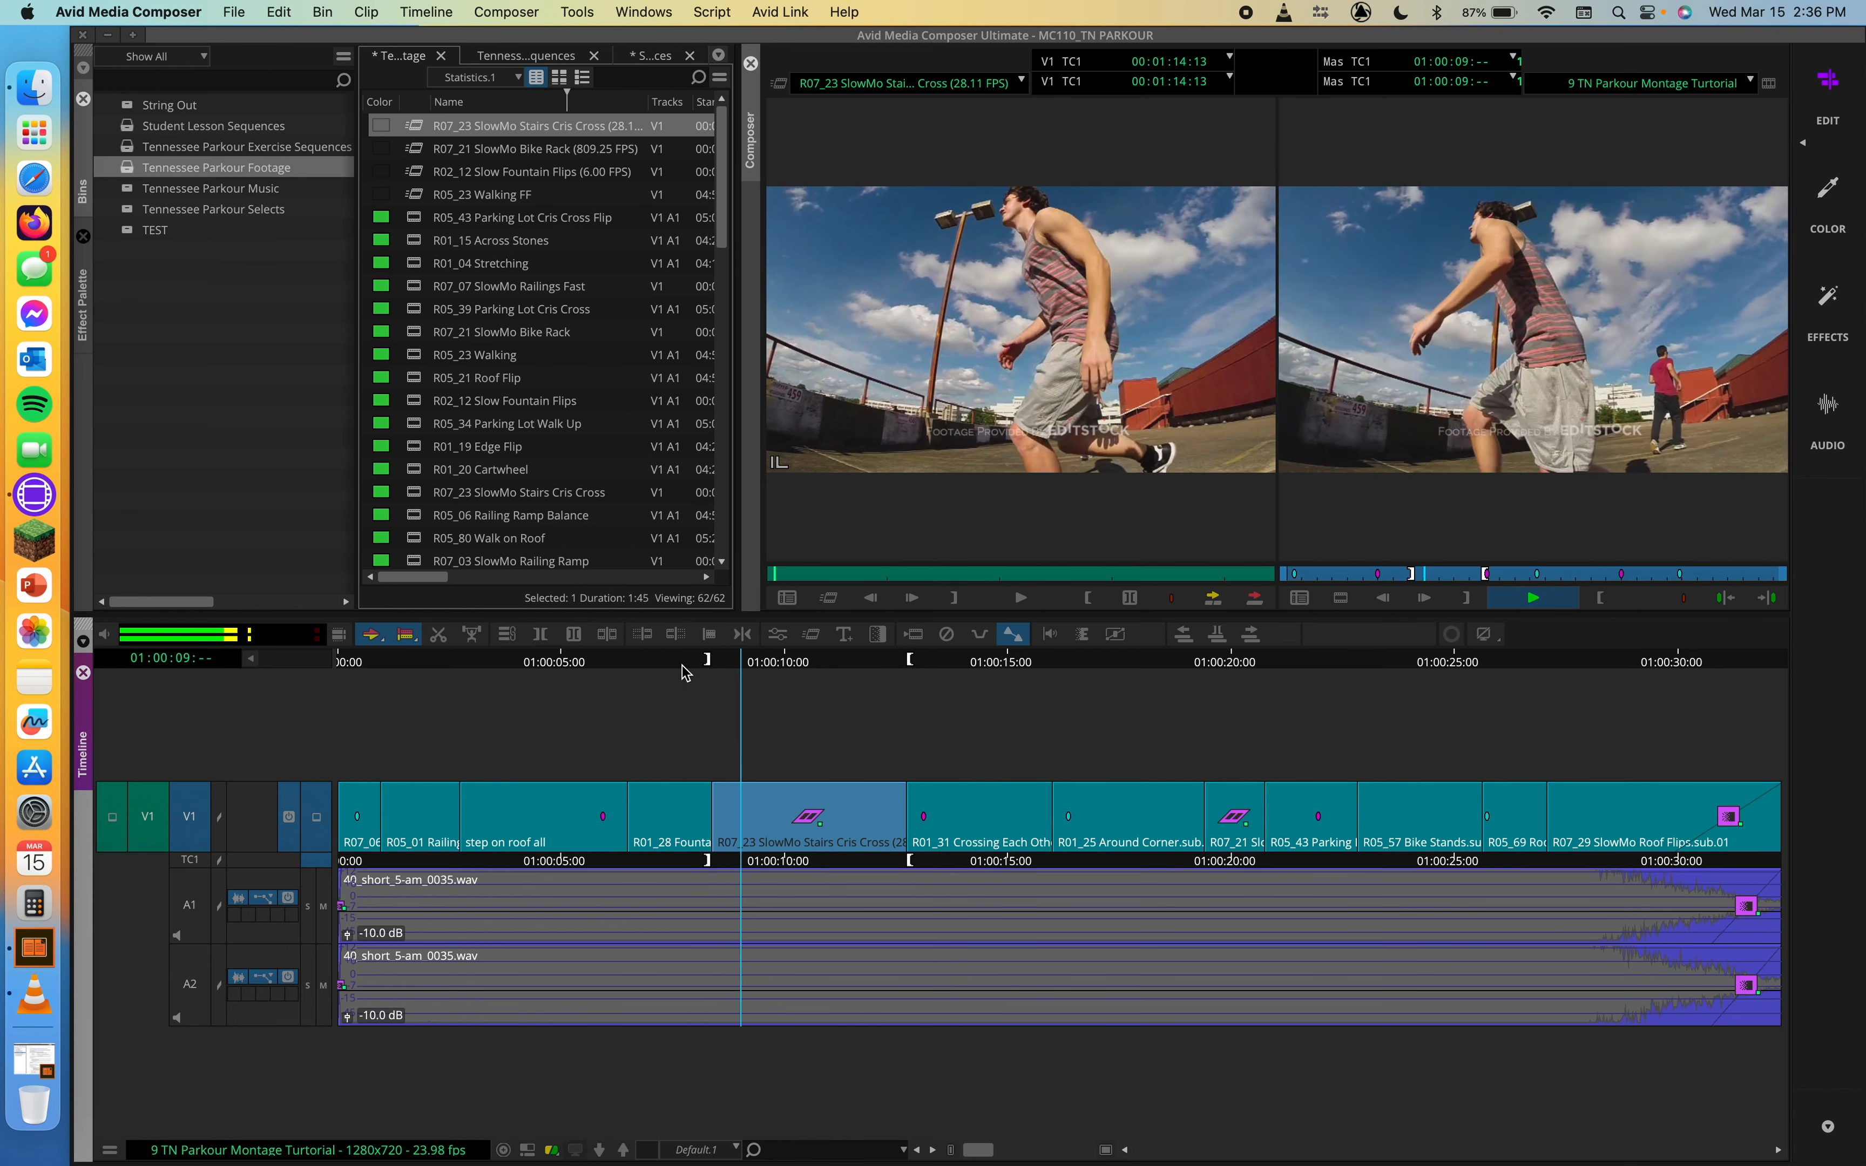
key("space")
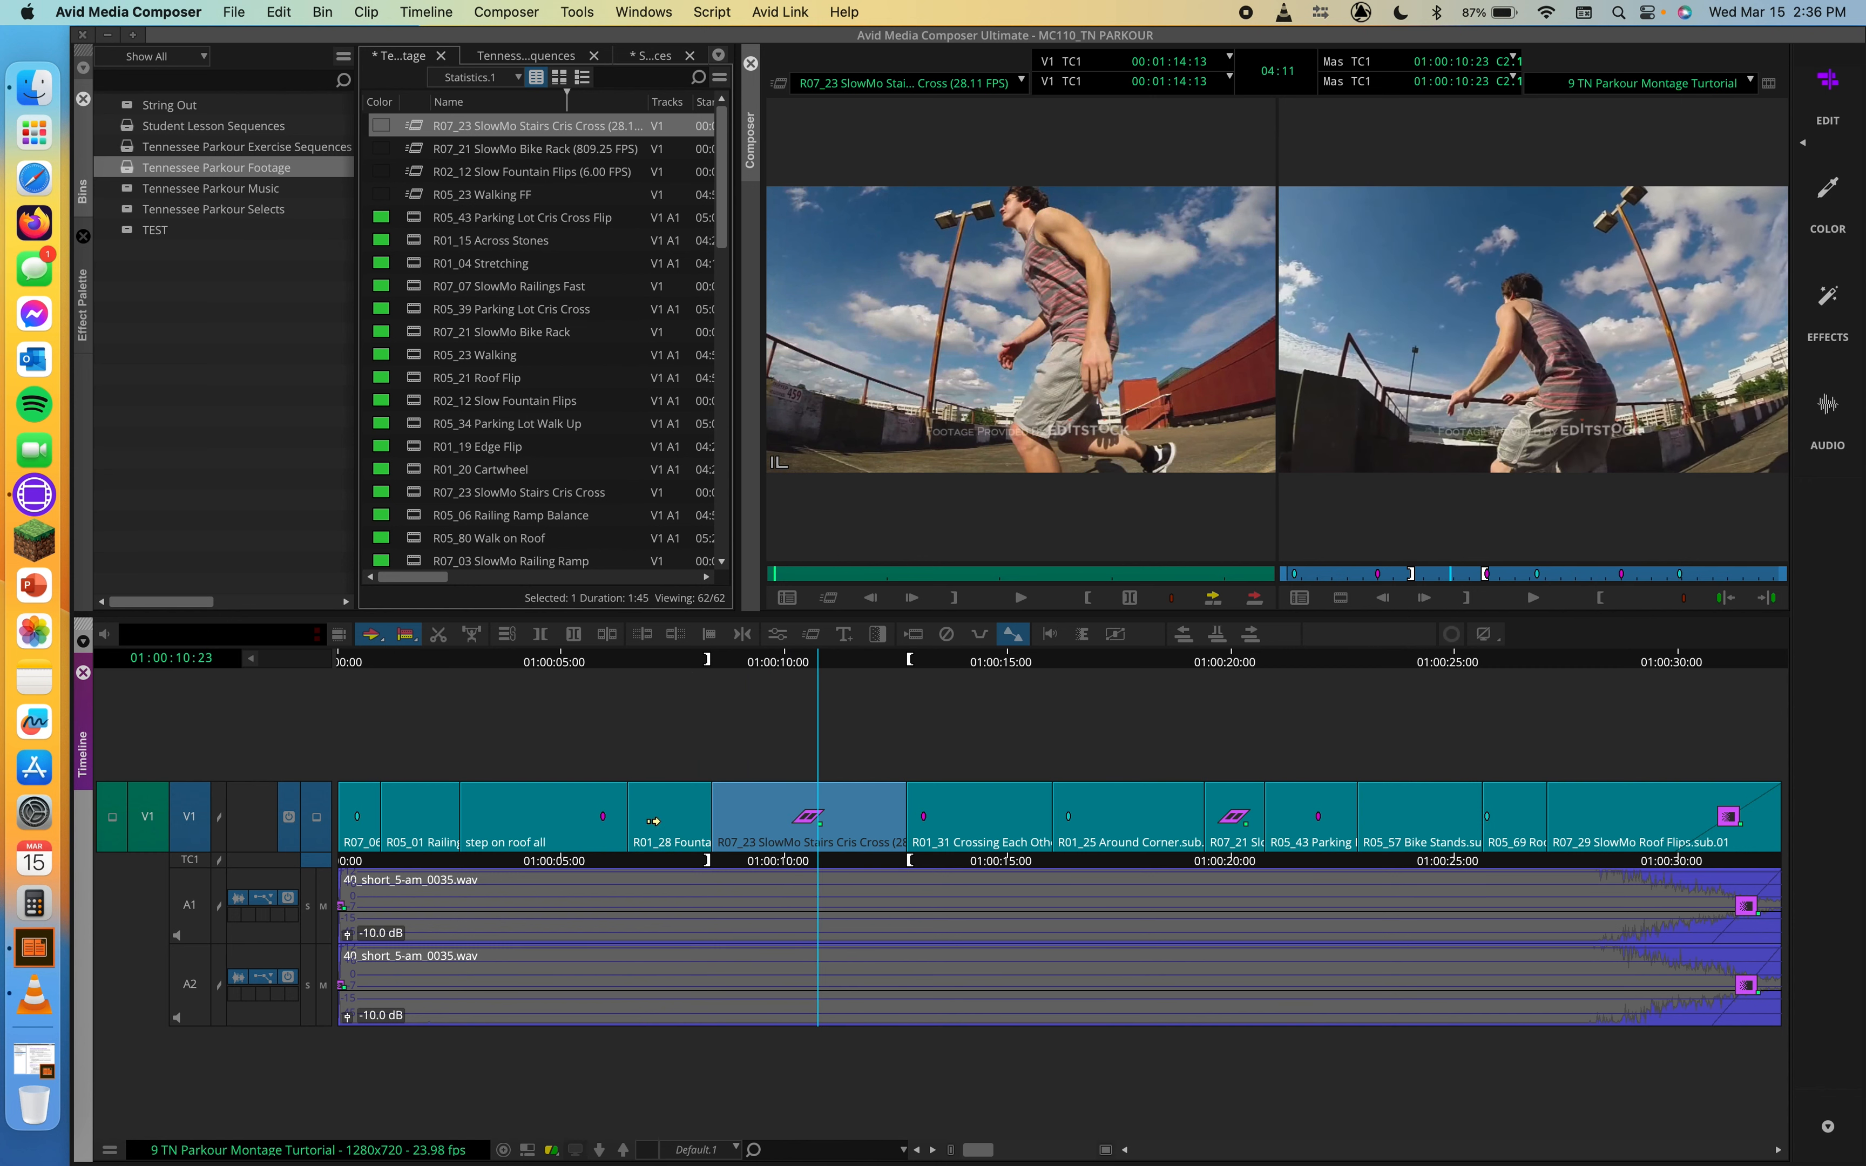
key("space")
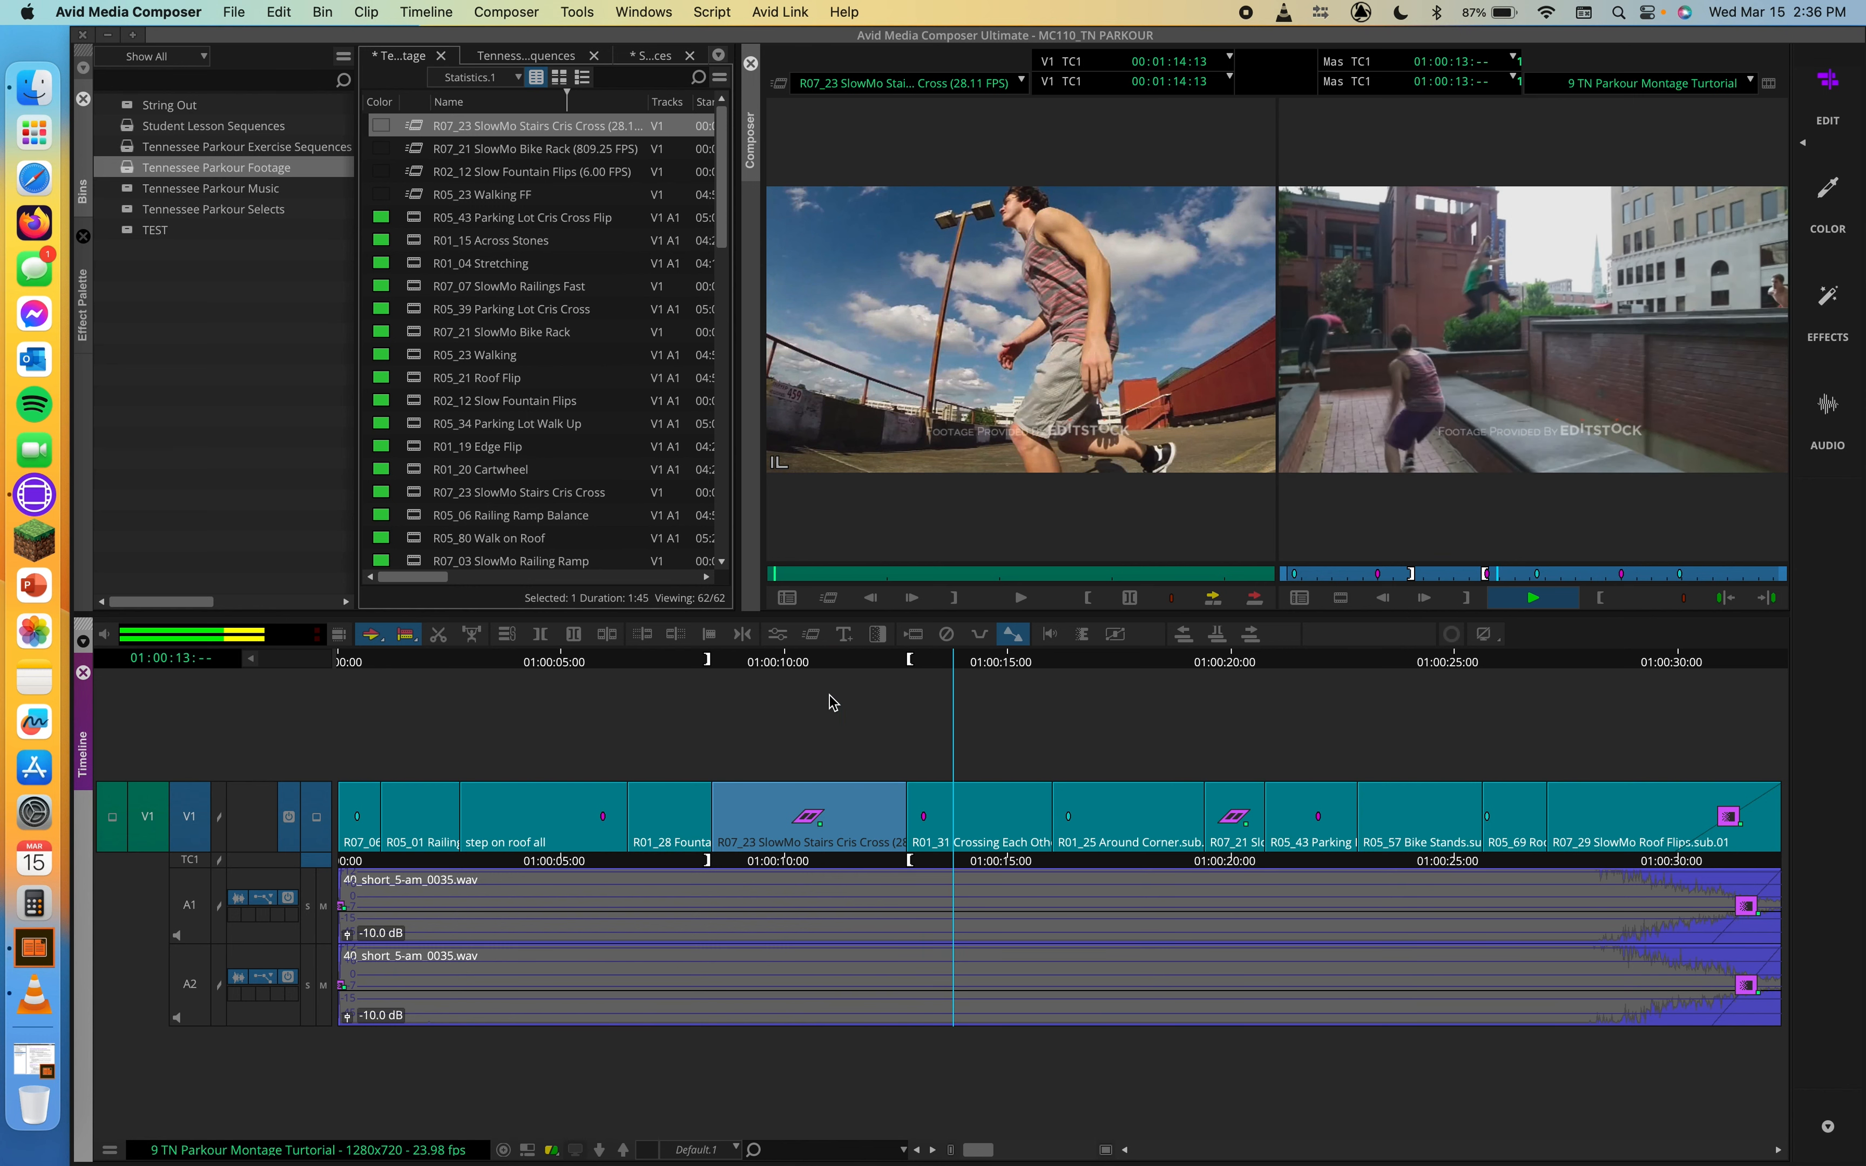
key("space")
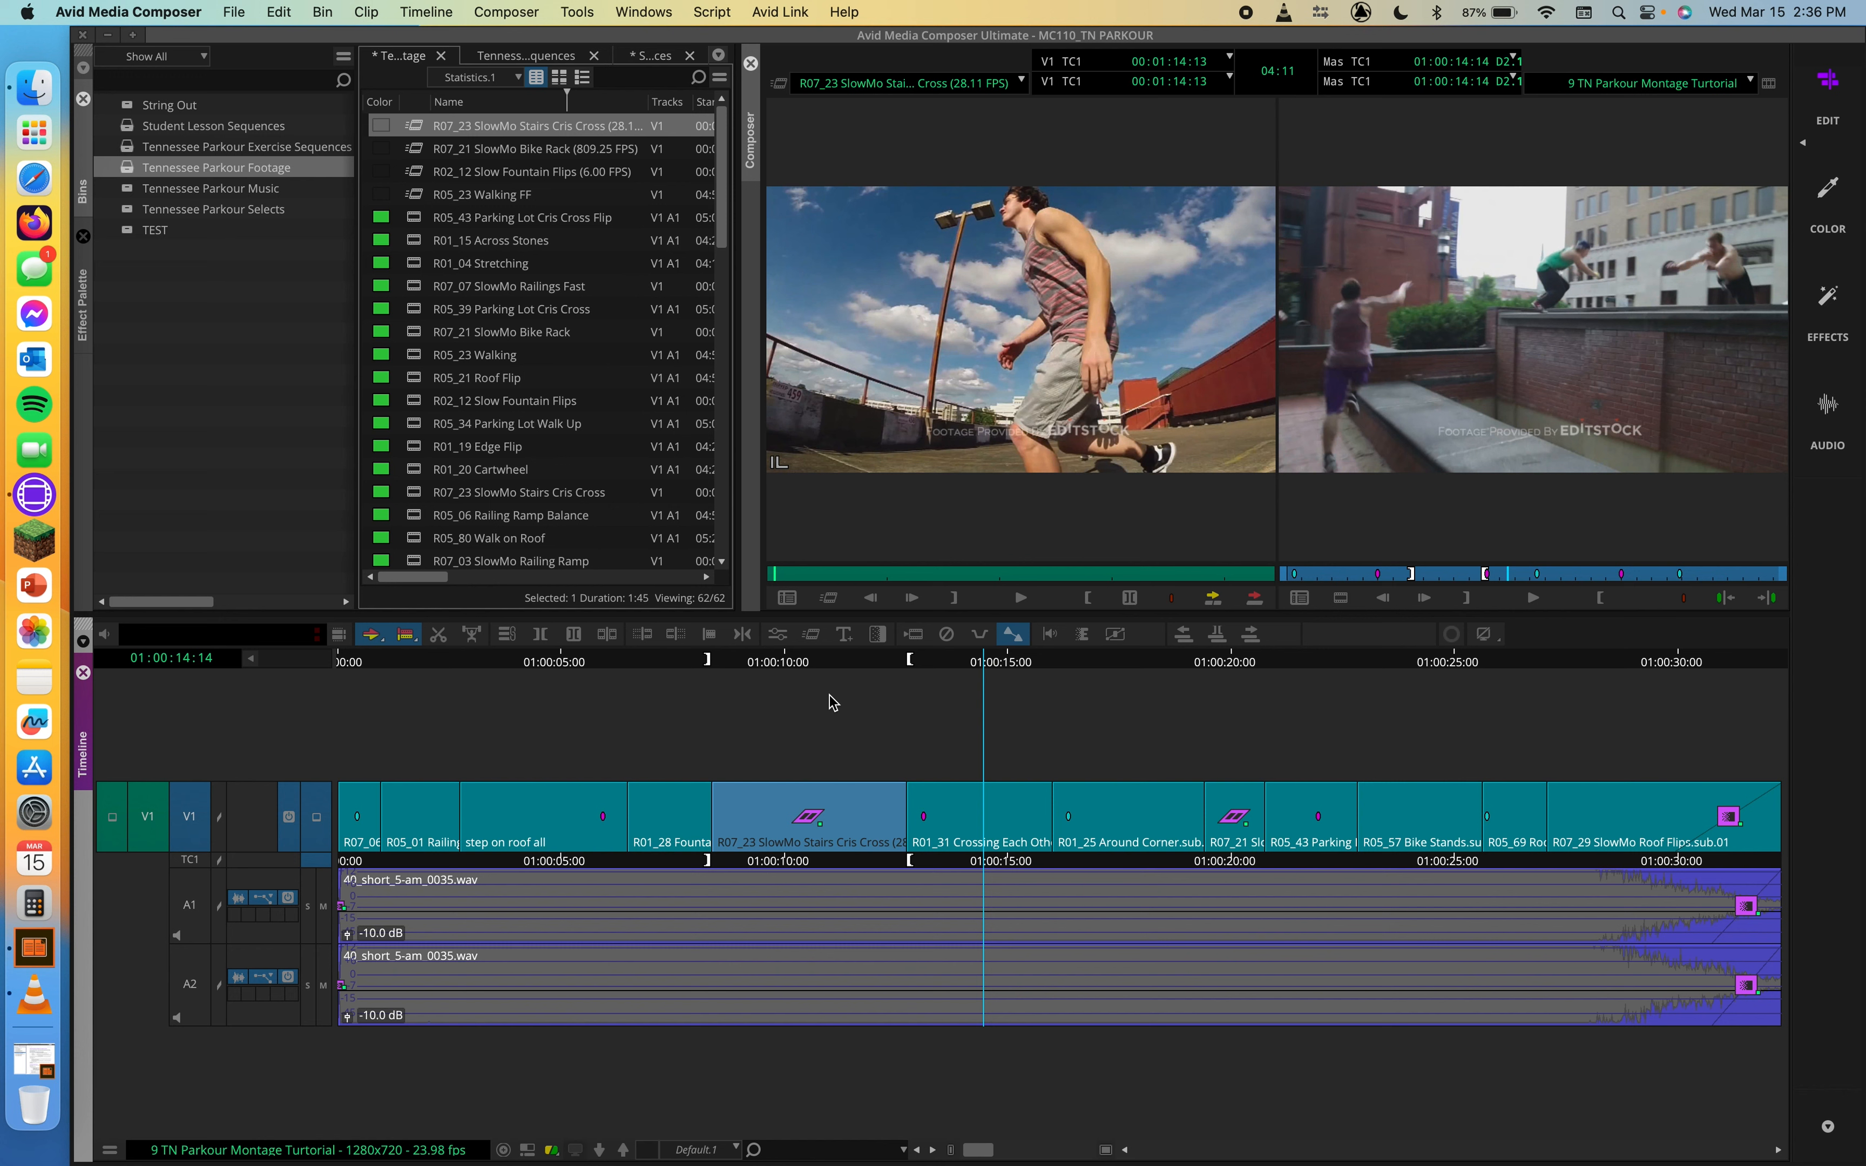
key("super+s")
Step: Apply the Fire tint color correction preset to the step on roof clip on V1 and scrub over it
left_click_drag(928, 680, 727, 660)
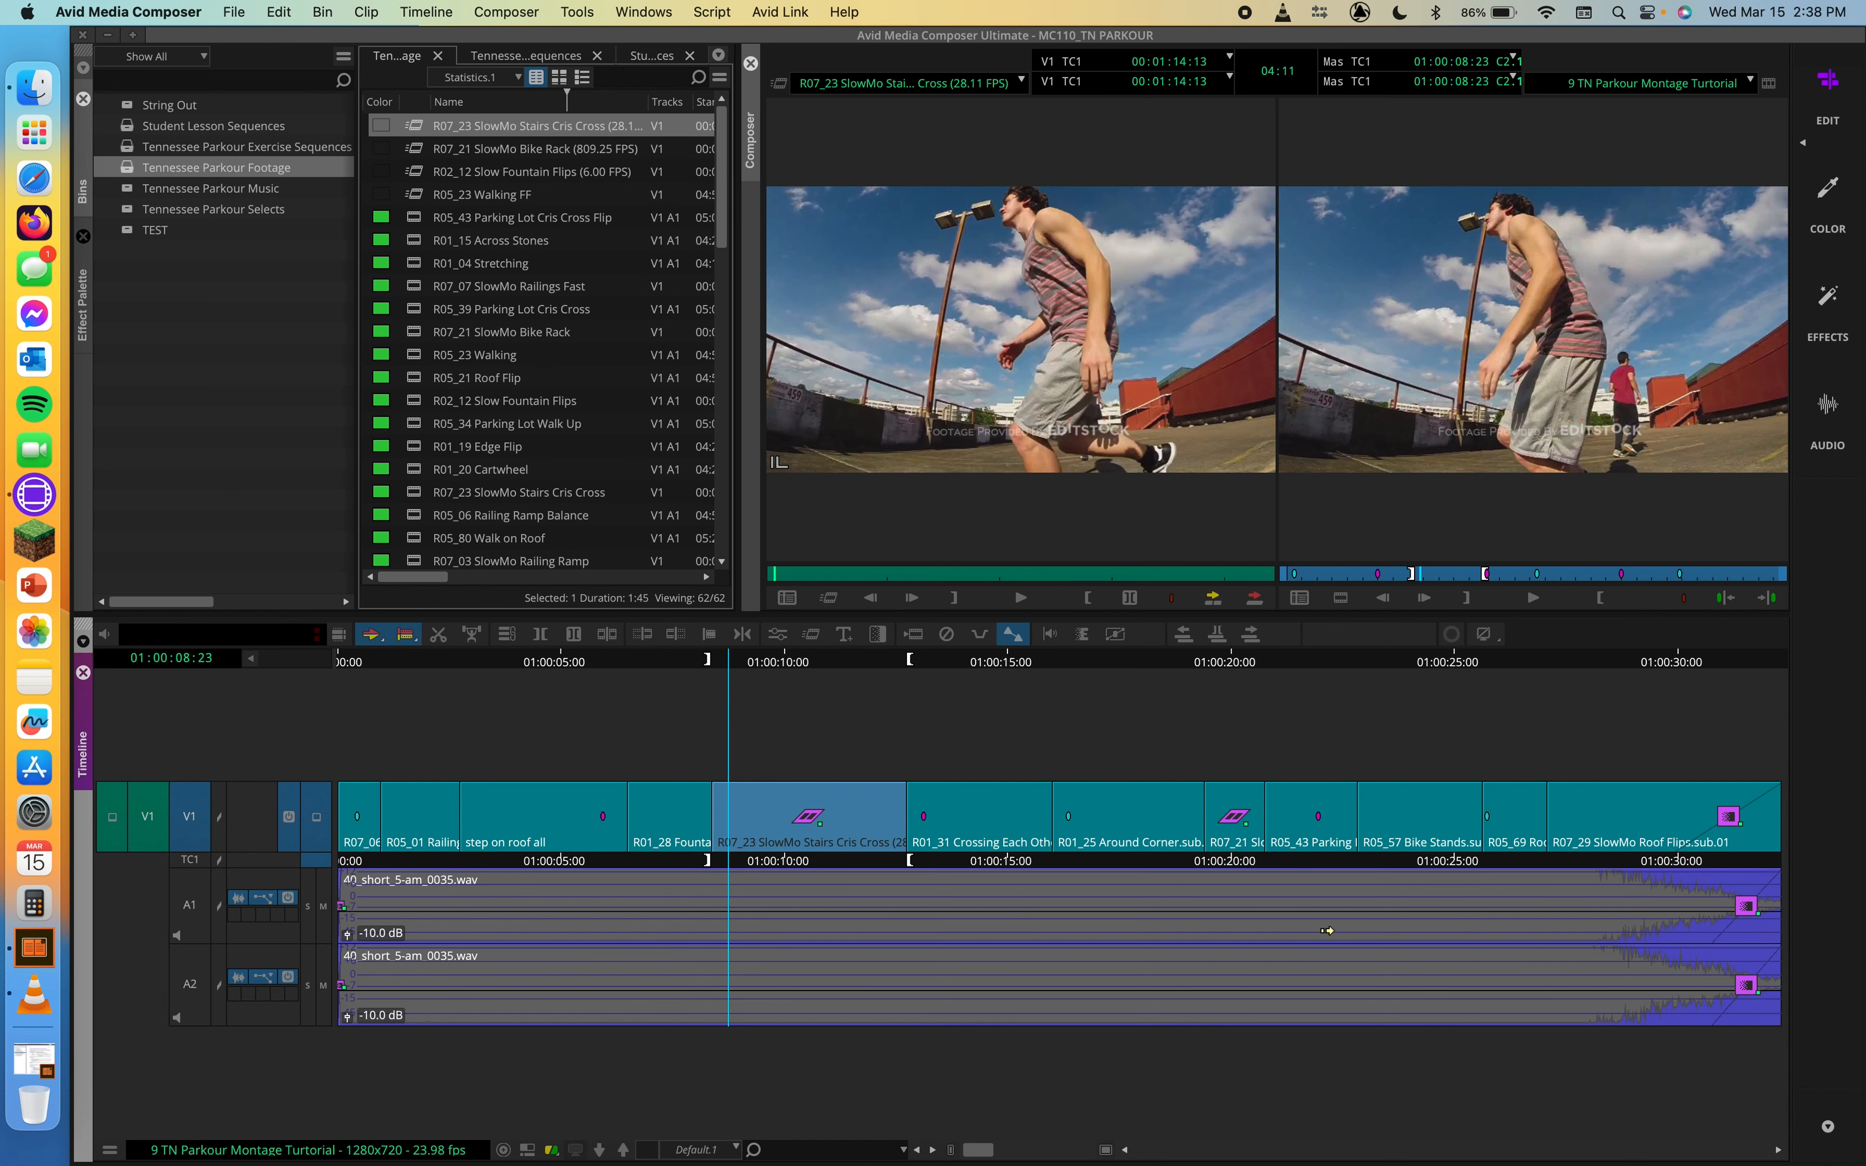
left_click(82, 308)
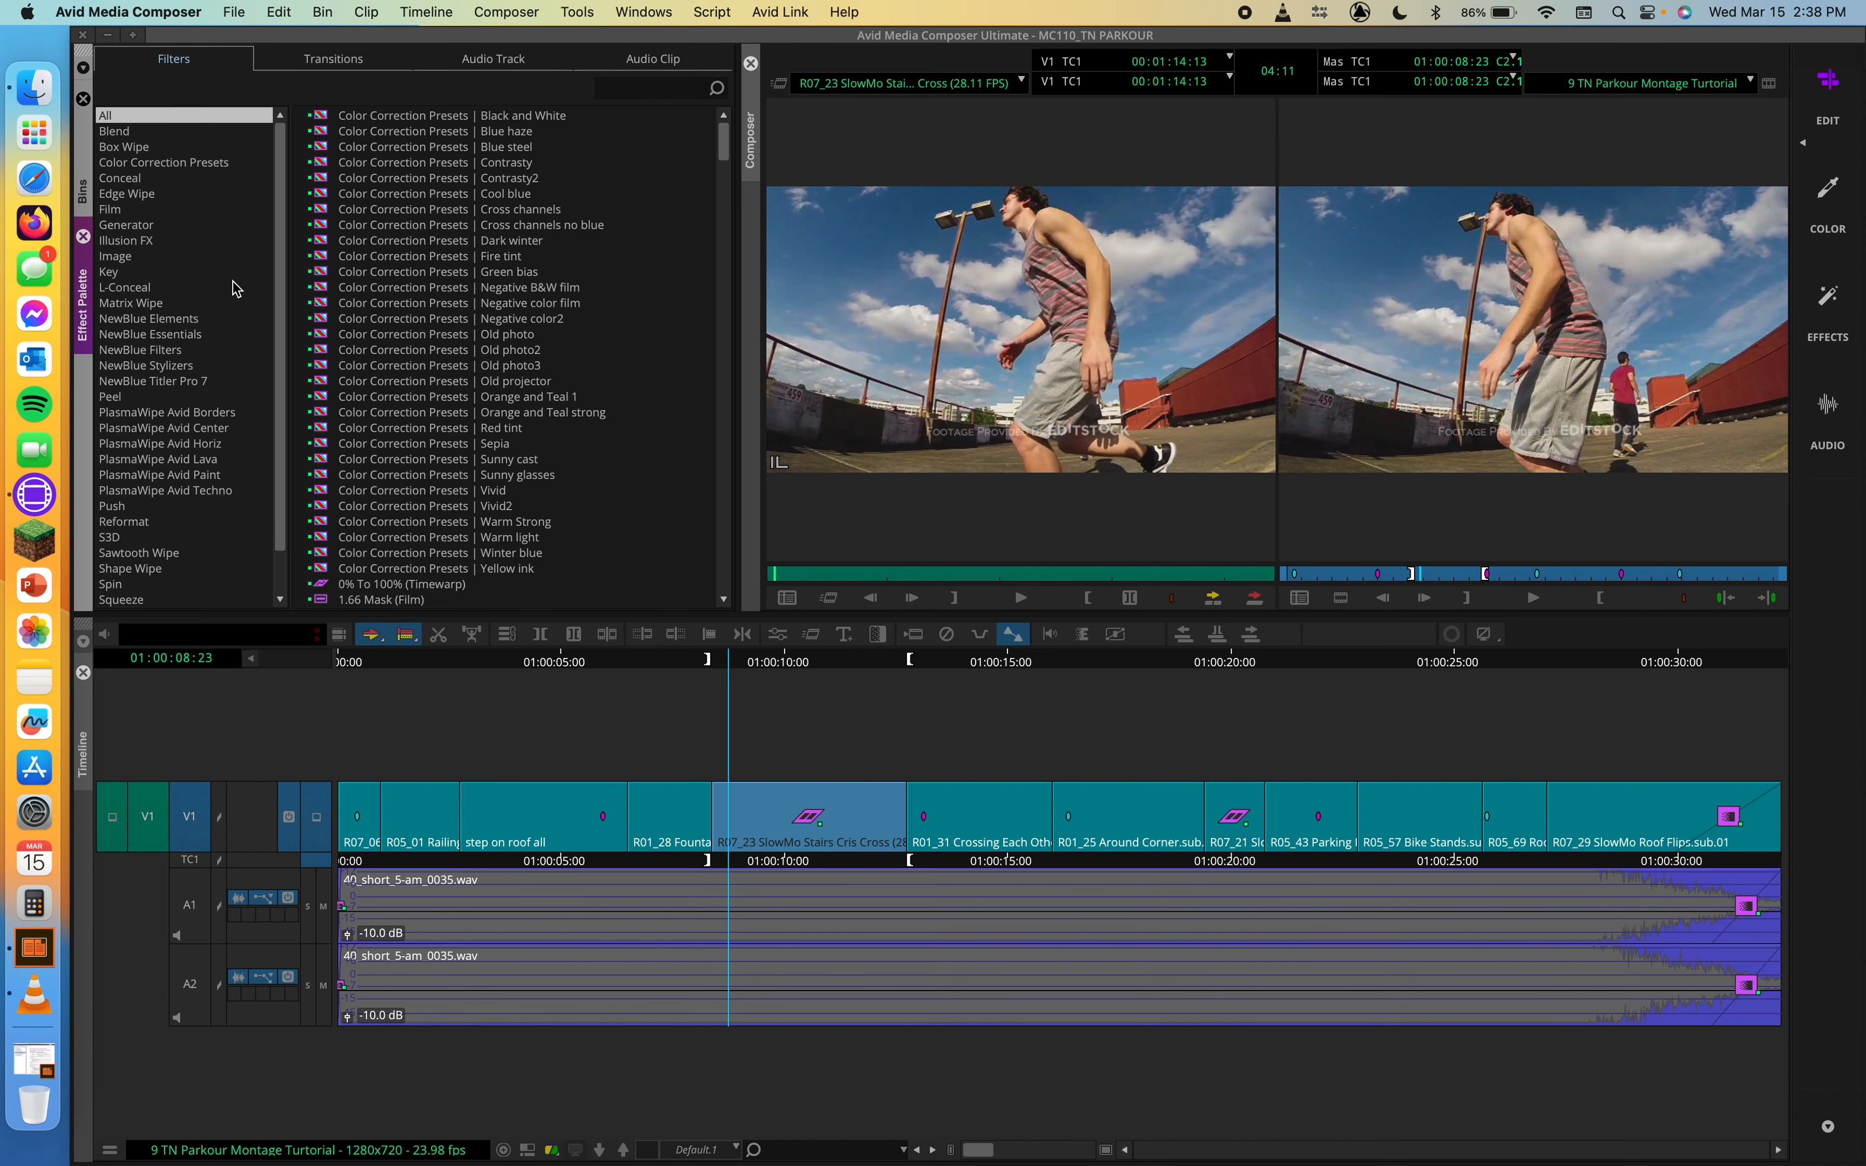
left_click_drag(334, 258, 506, 814)
left_click_drag(508, 664, 625, 676)
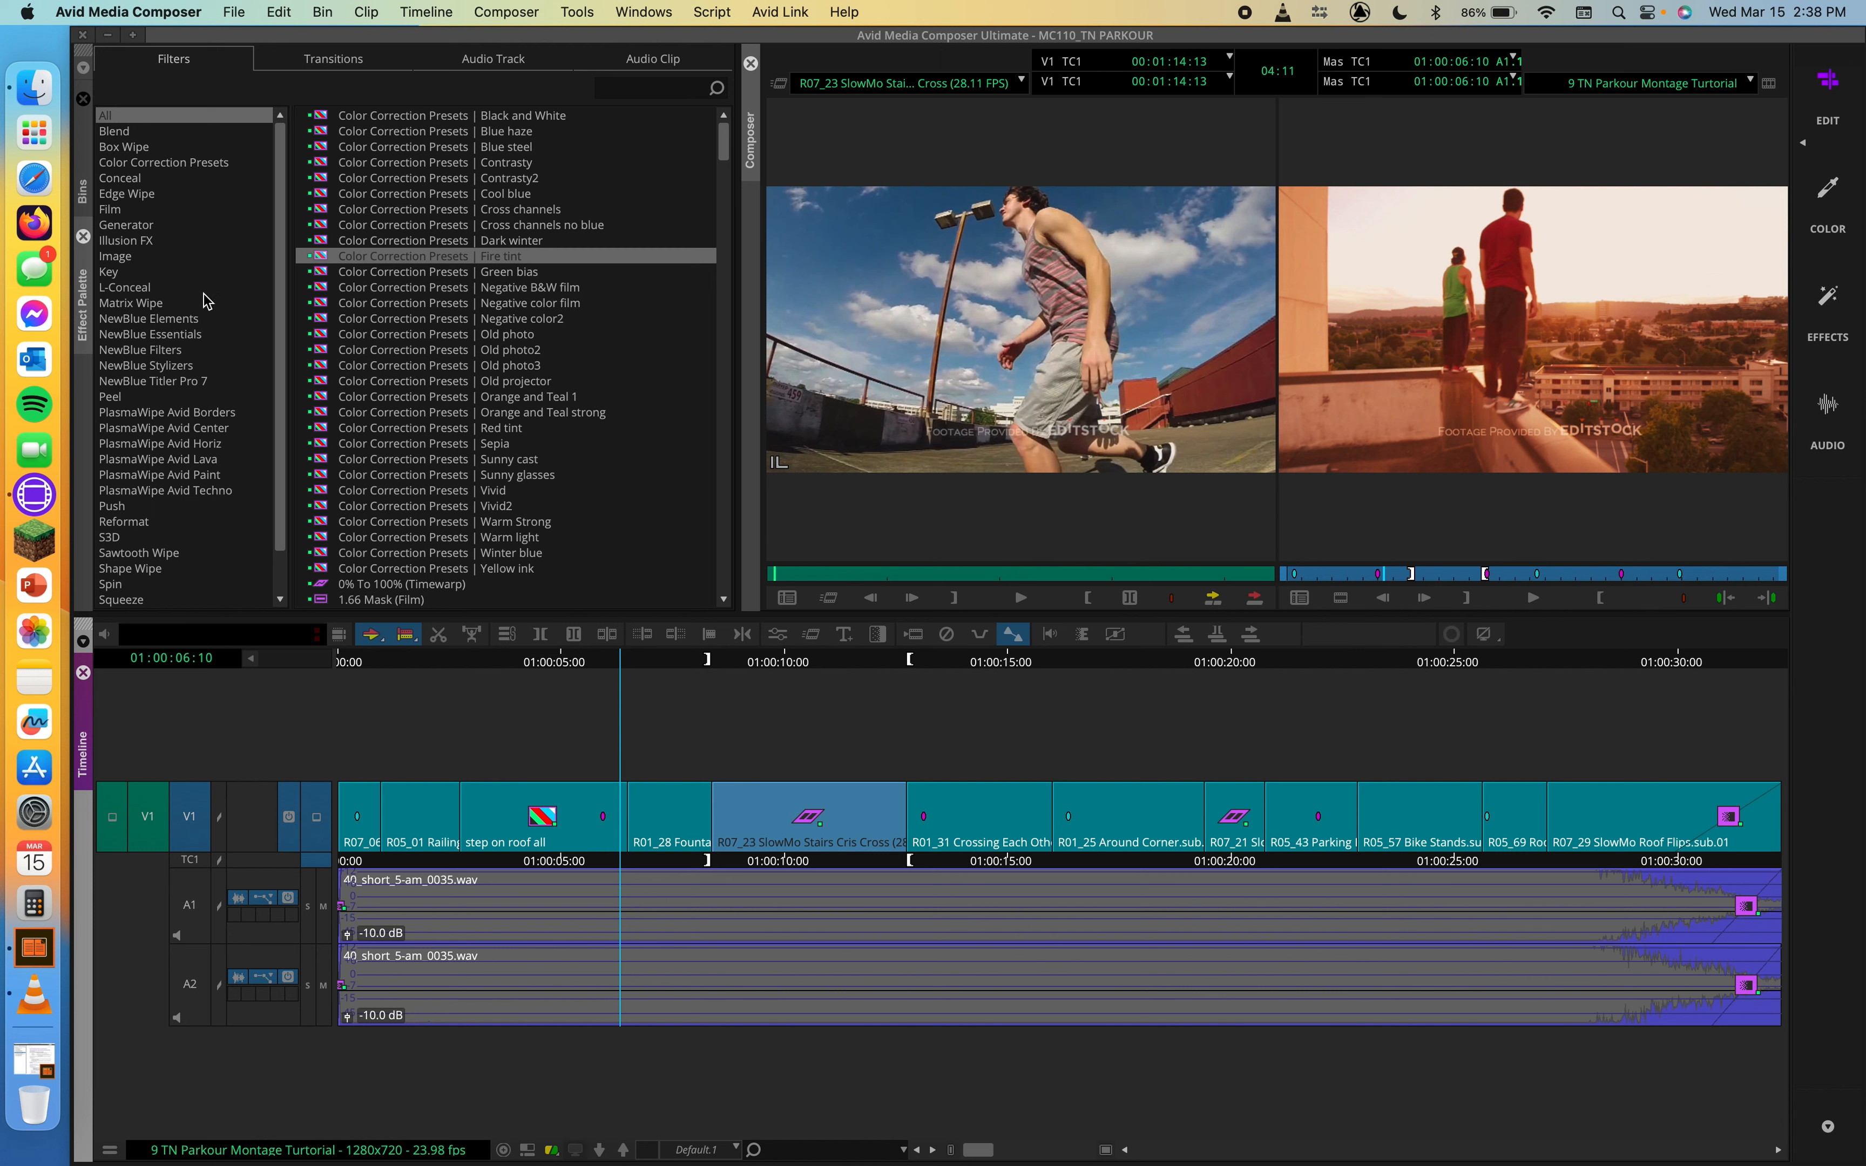
Step: Show the Timewarp category of the Effect Palette and select the Timewarp effect
scroll(150, 537, "down", 1)
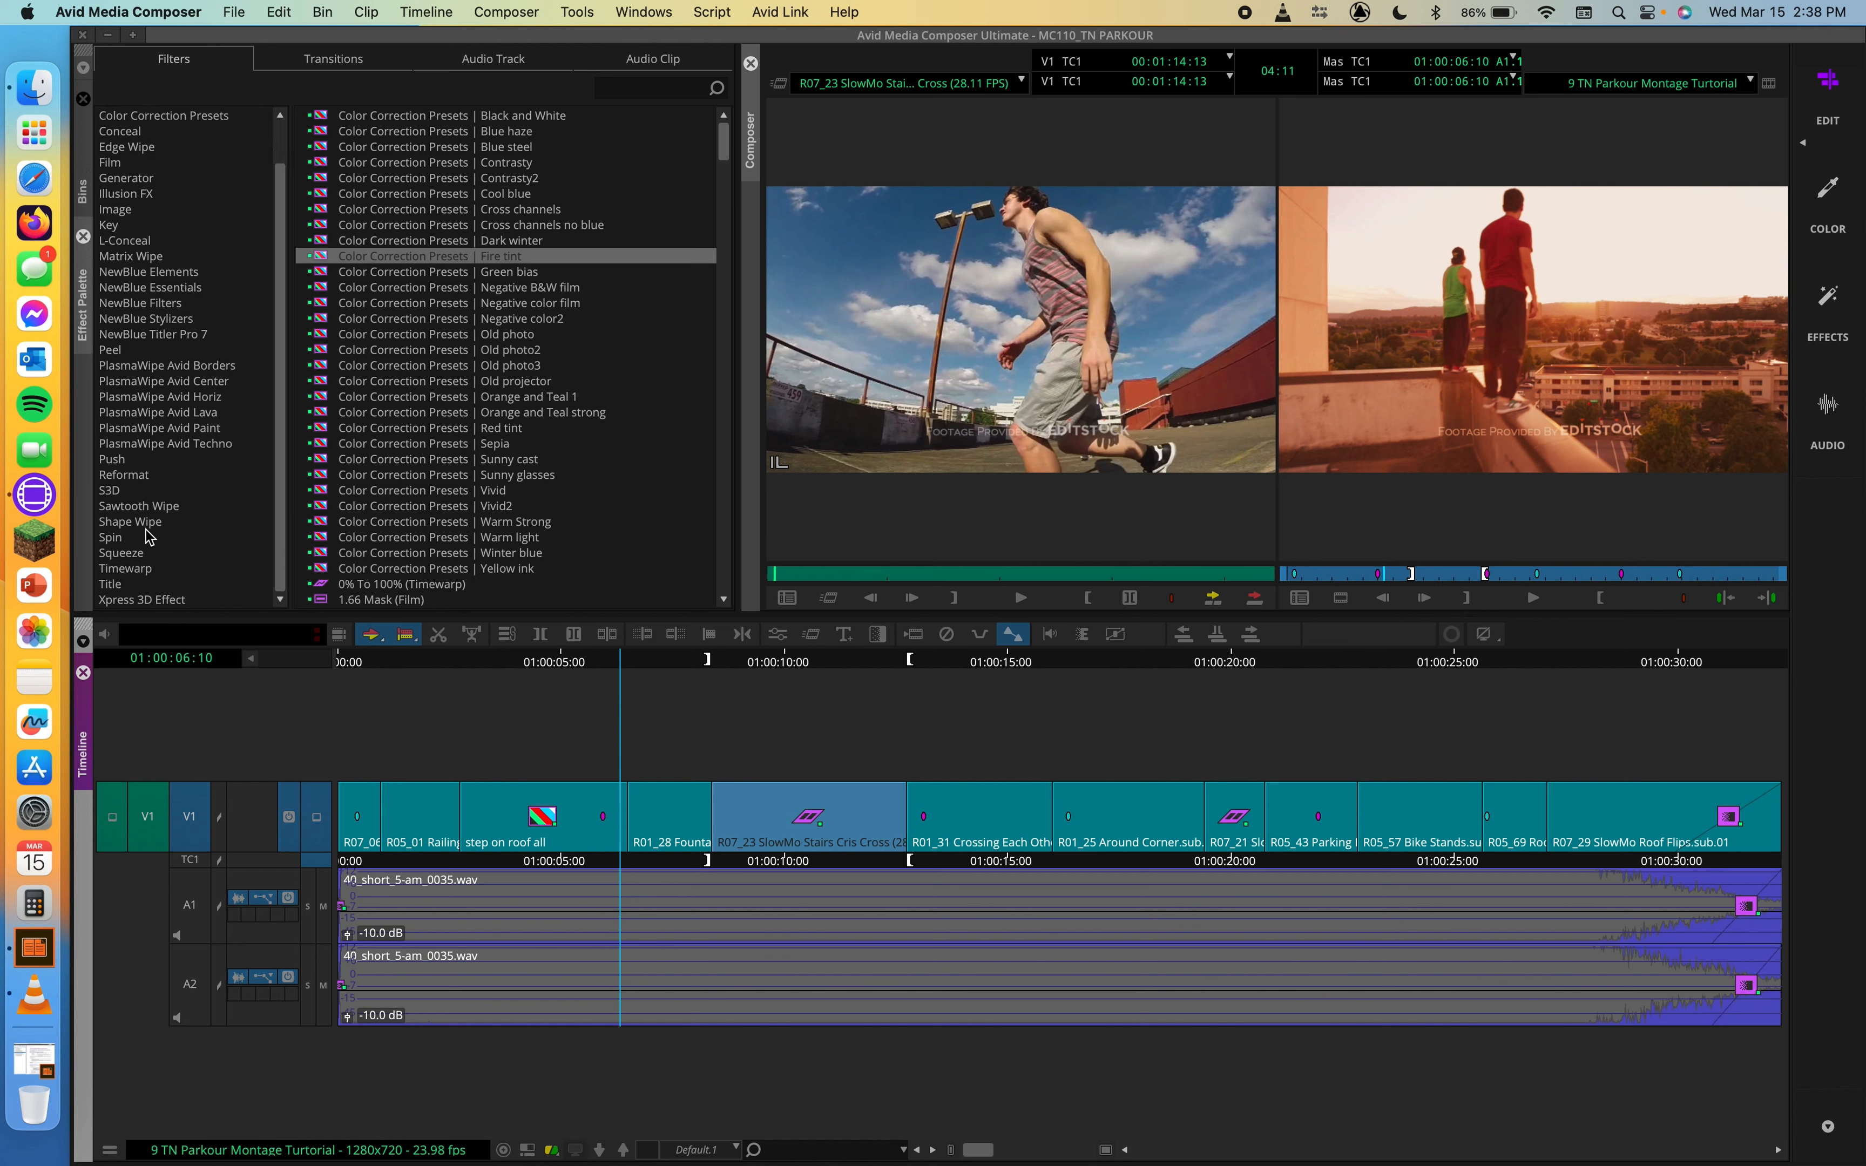
left_click(122, 572)
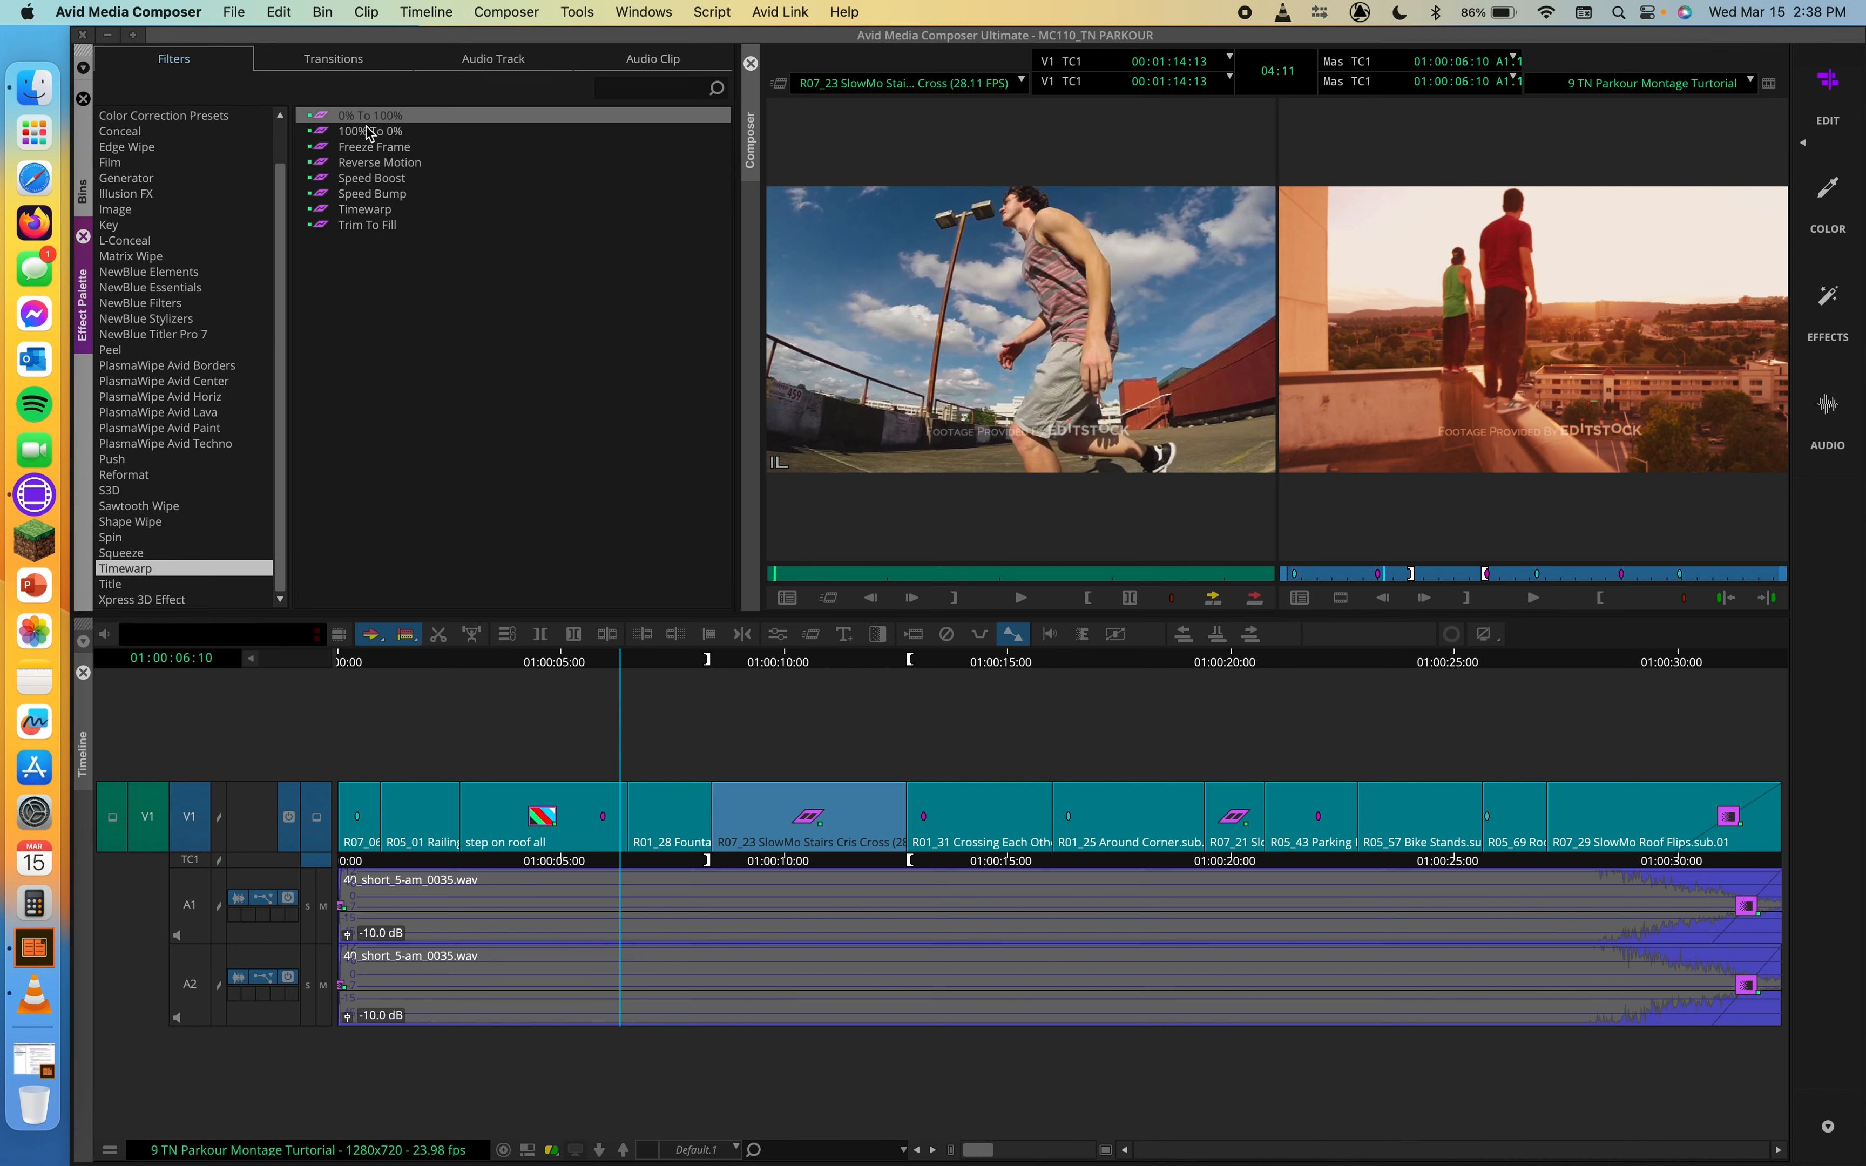
left_click(342, 211)
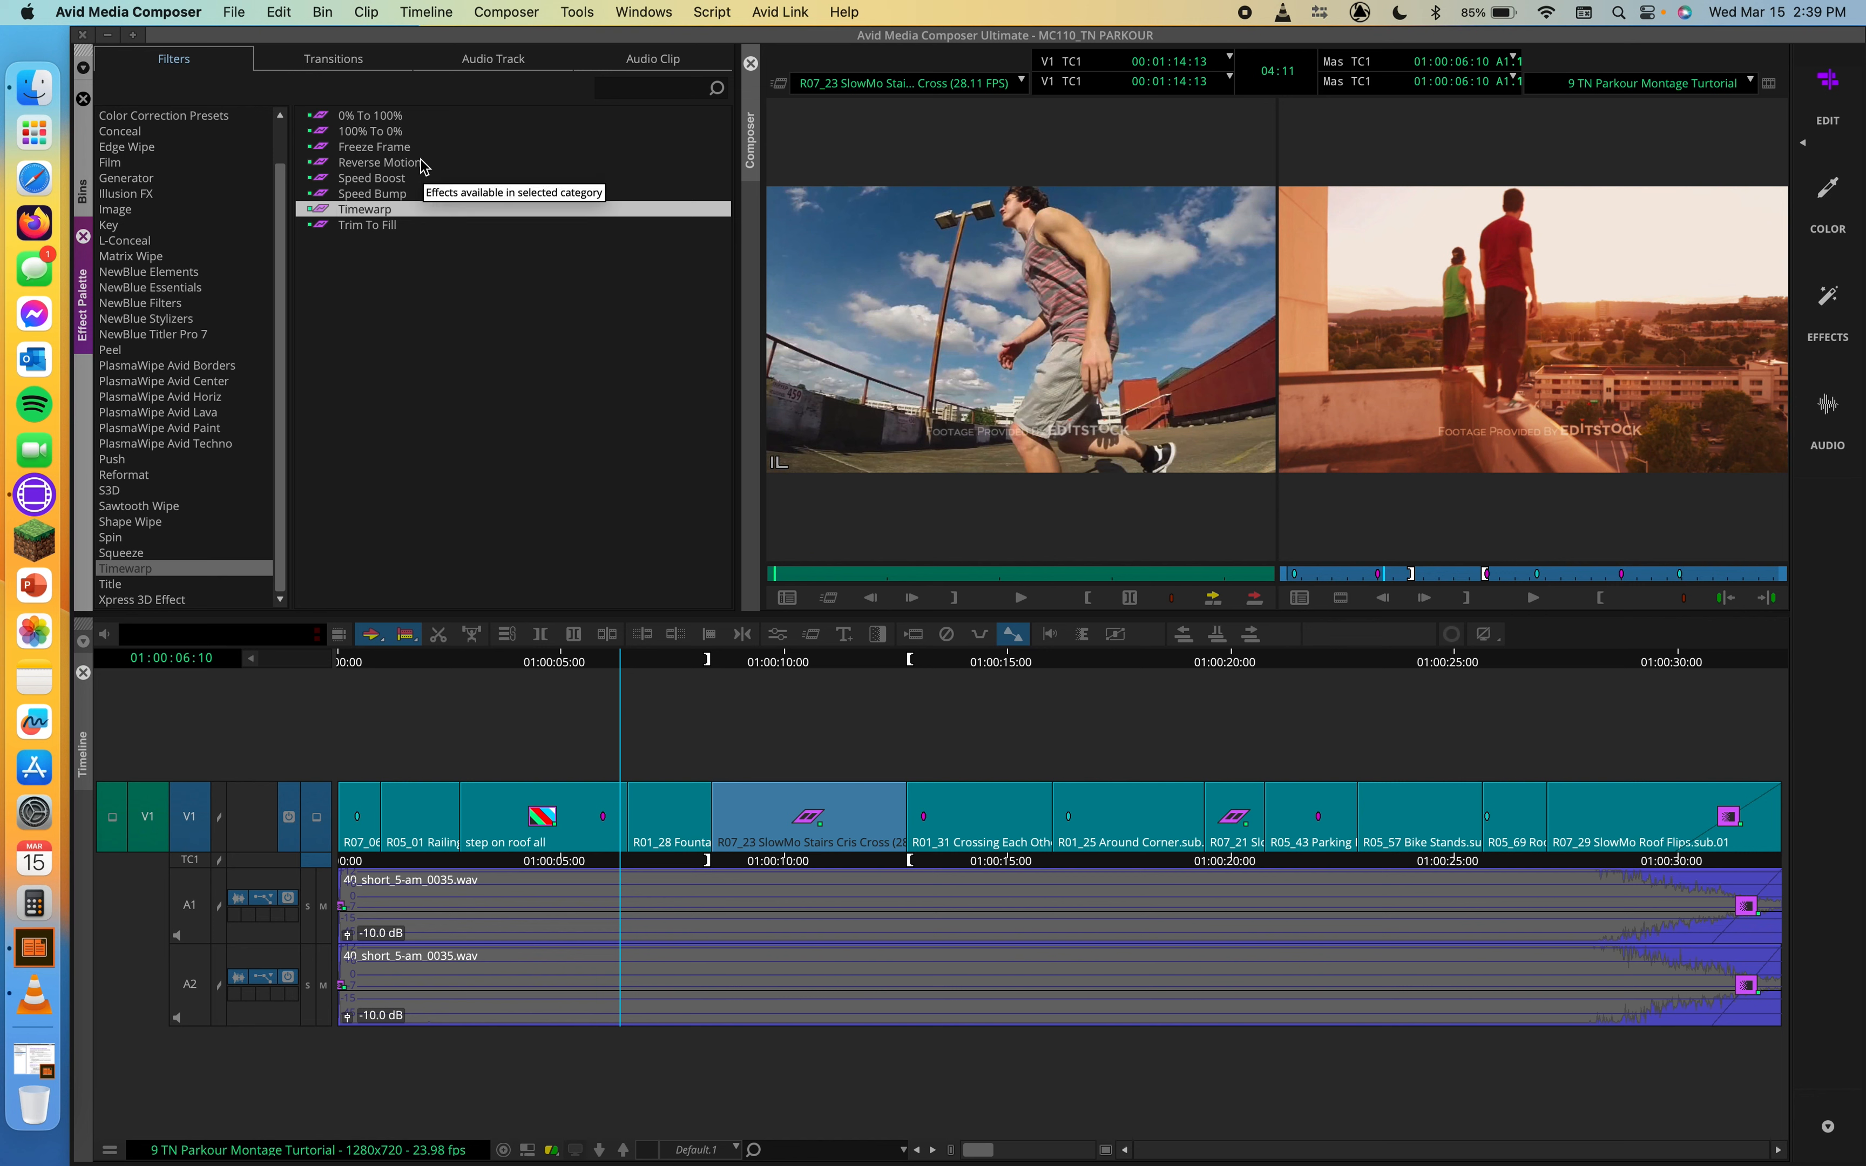
Step: Apply the Reverse Motion timewarp effect to the R01_28 fountain clip on V1
left_click(320, 179)
left_click(321, 162)
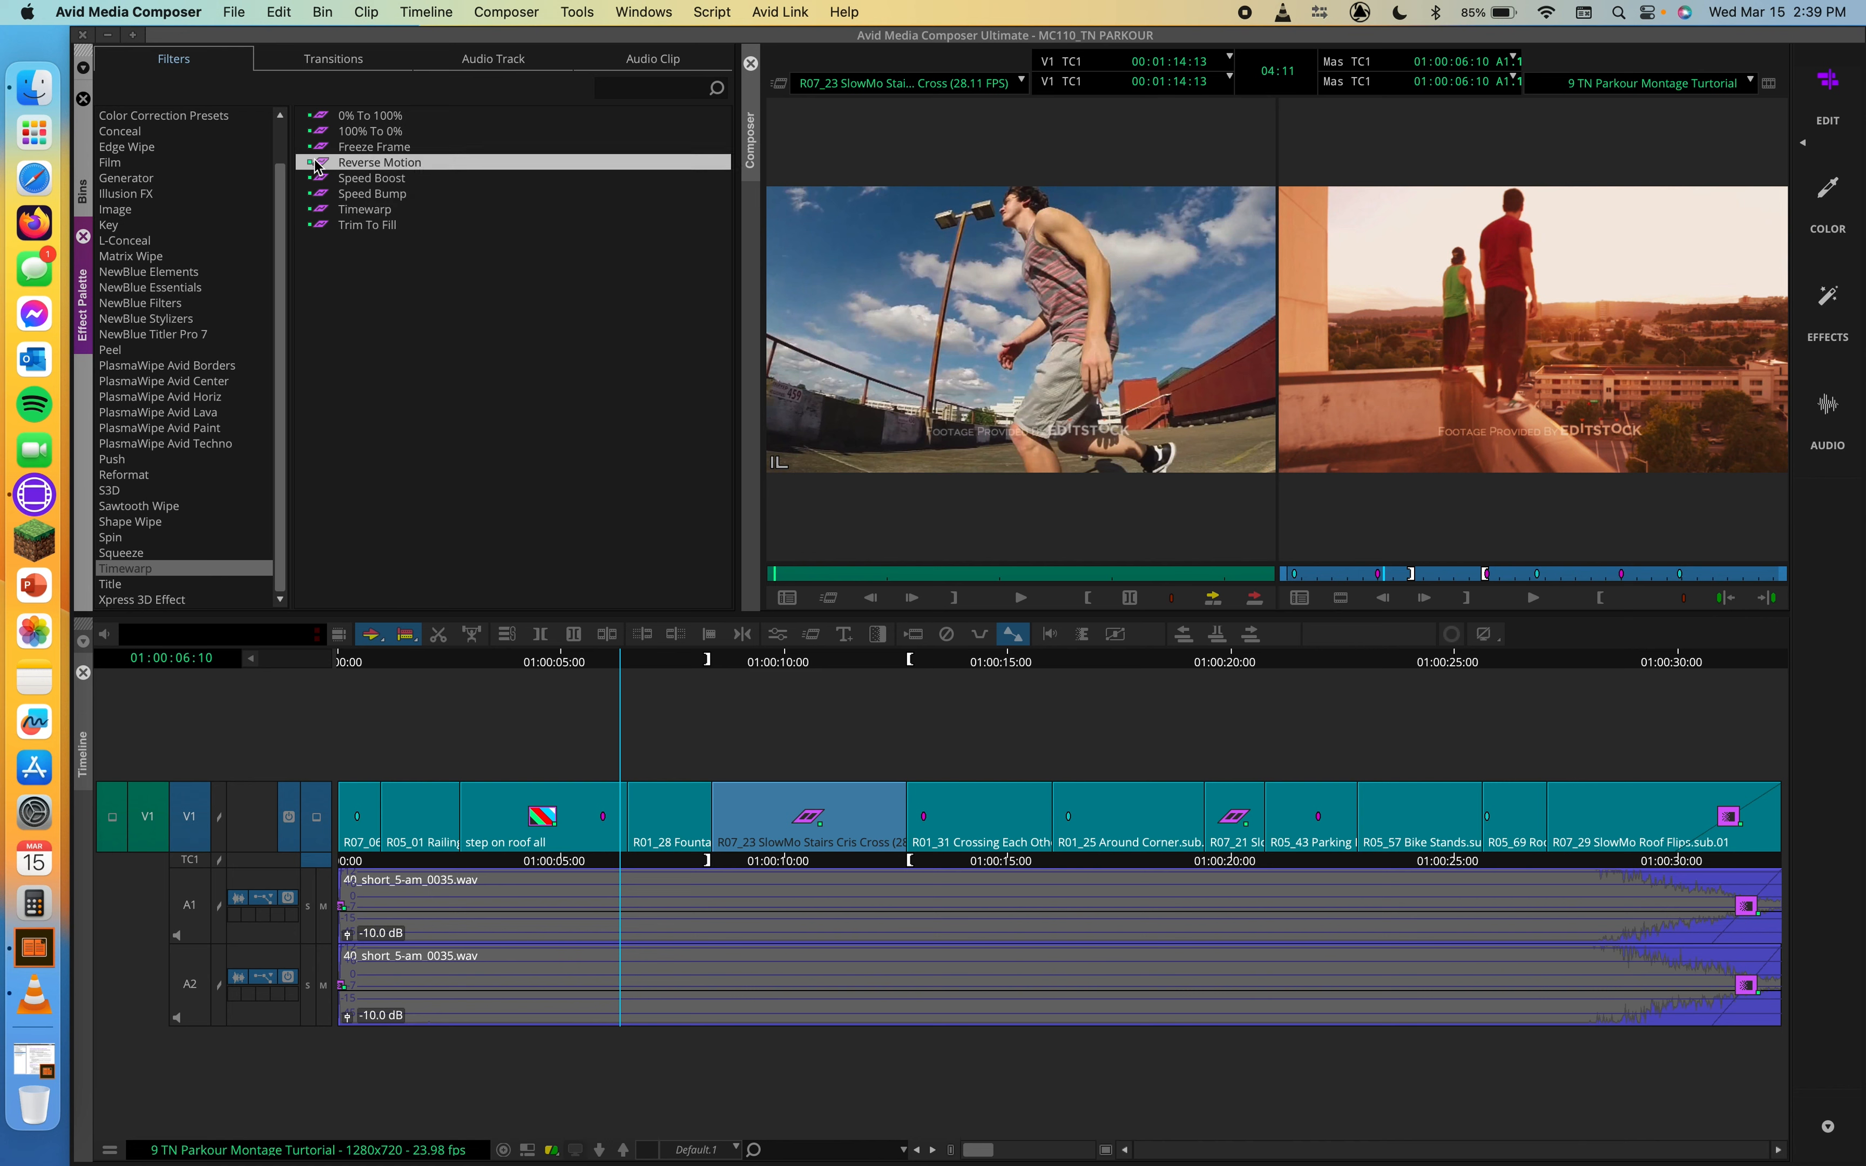
mouse_move(627, 664)
left_mouse_down()
mouse_move(708, 674)
mouse_move(646, 681)
left_mouse_up()
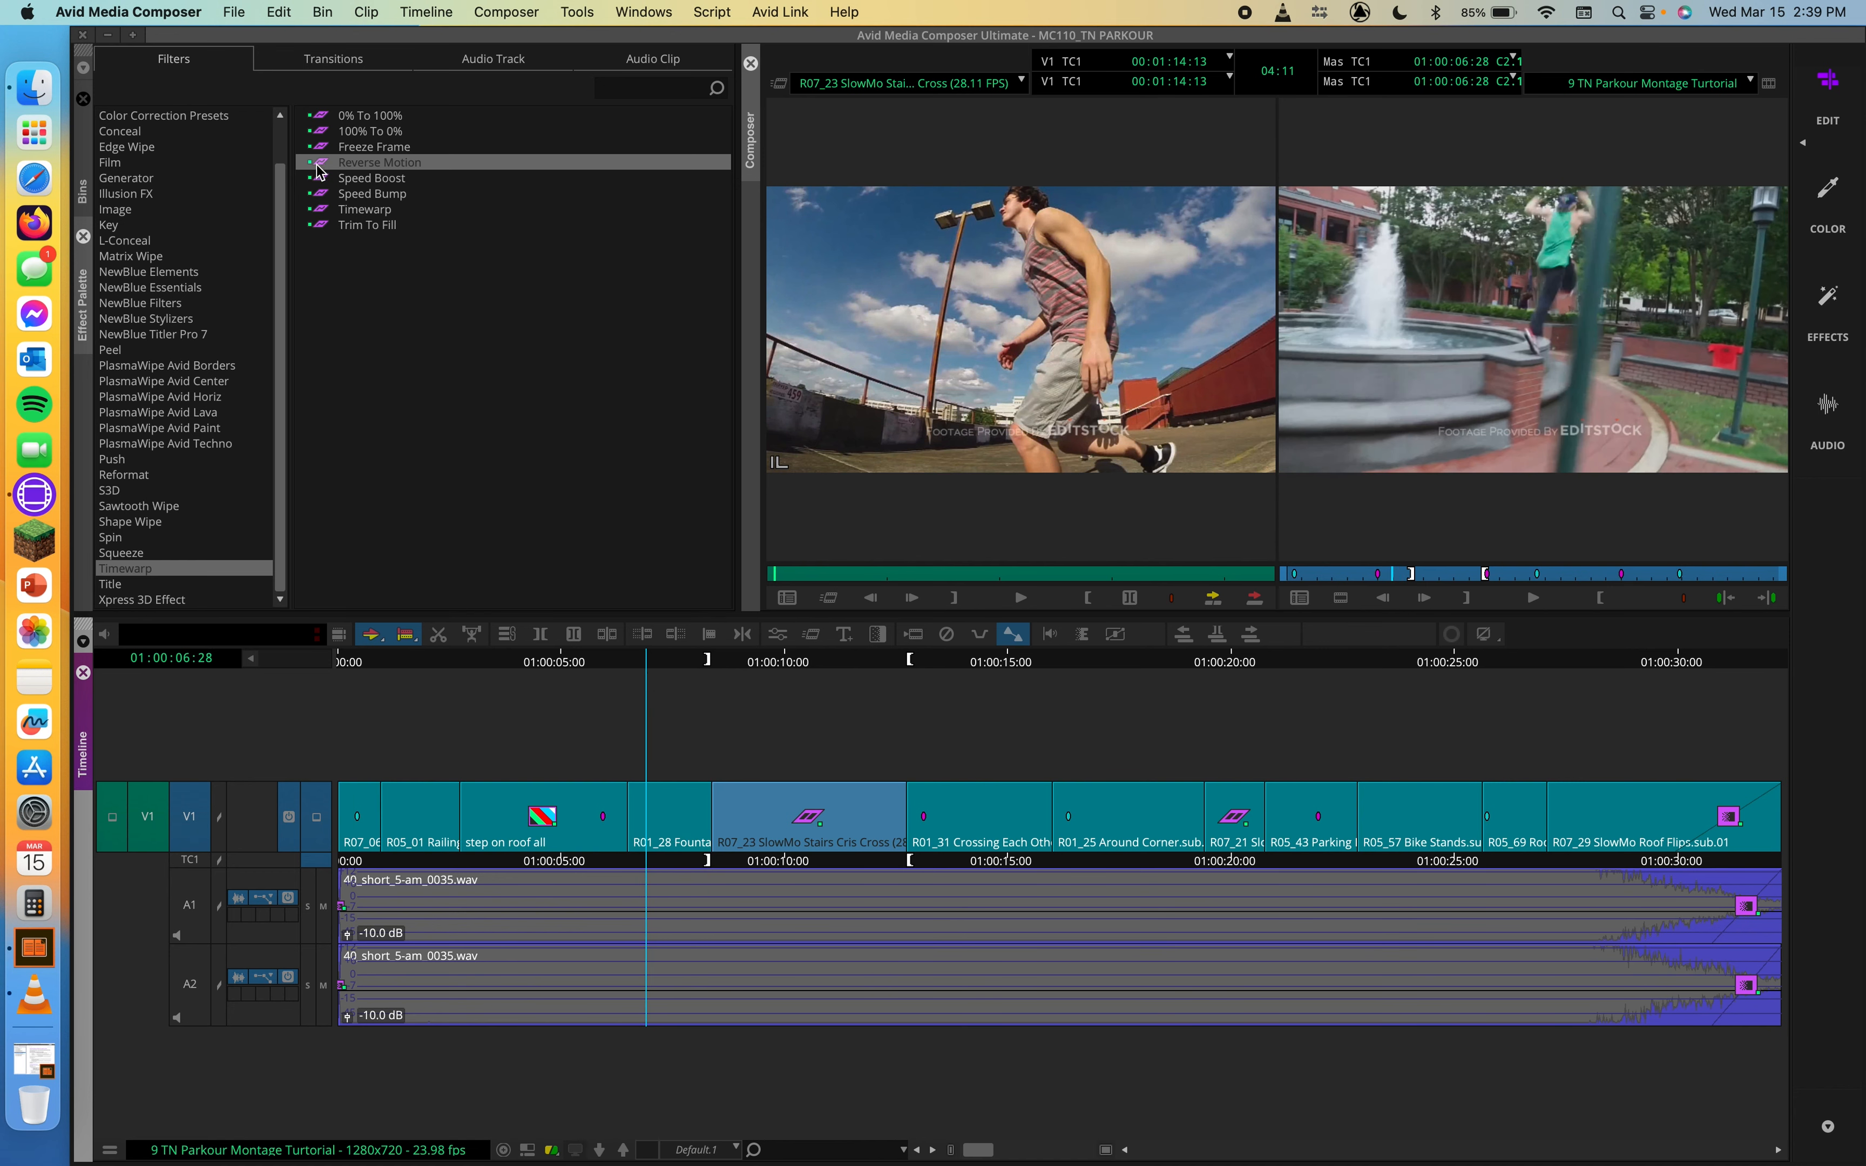
left_click_drag(316, 165, 643, 794)
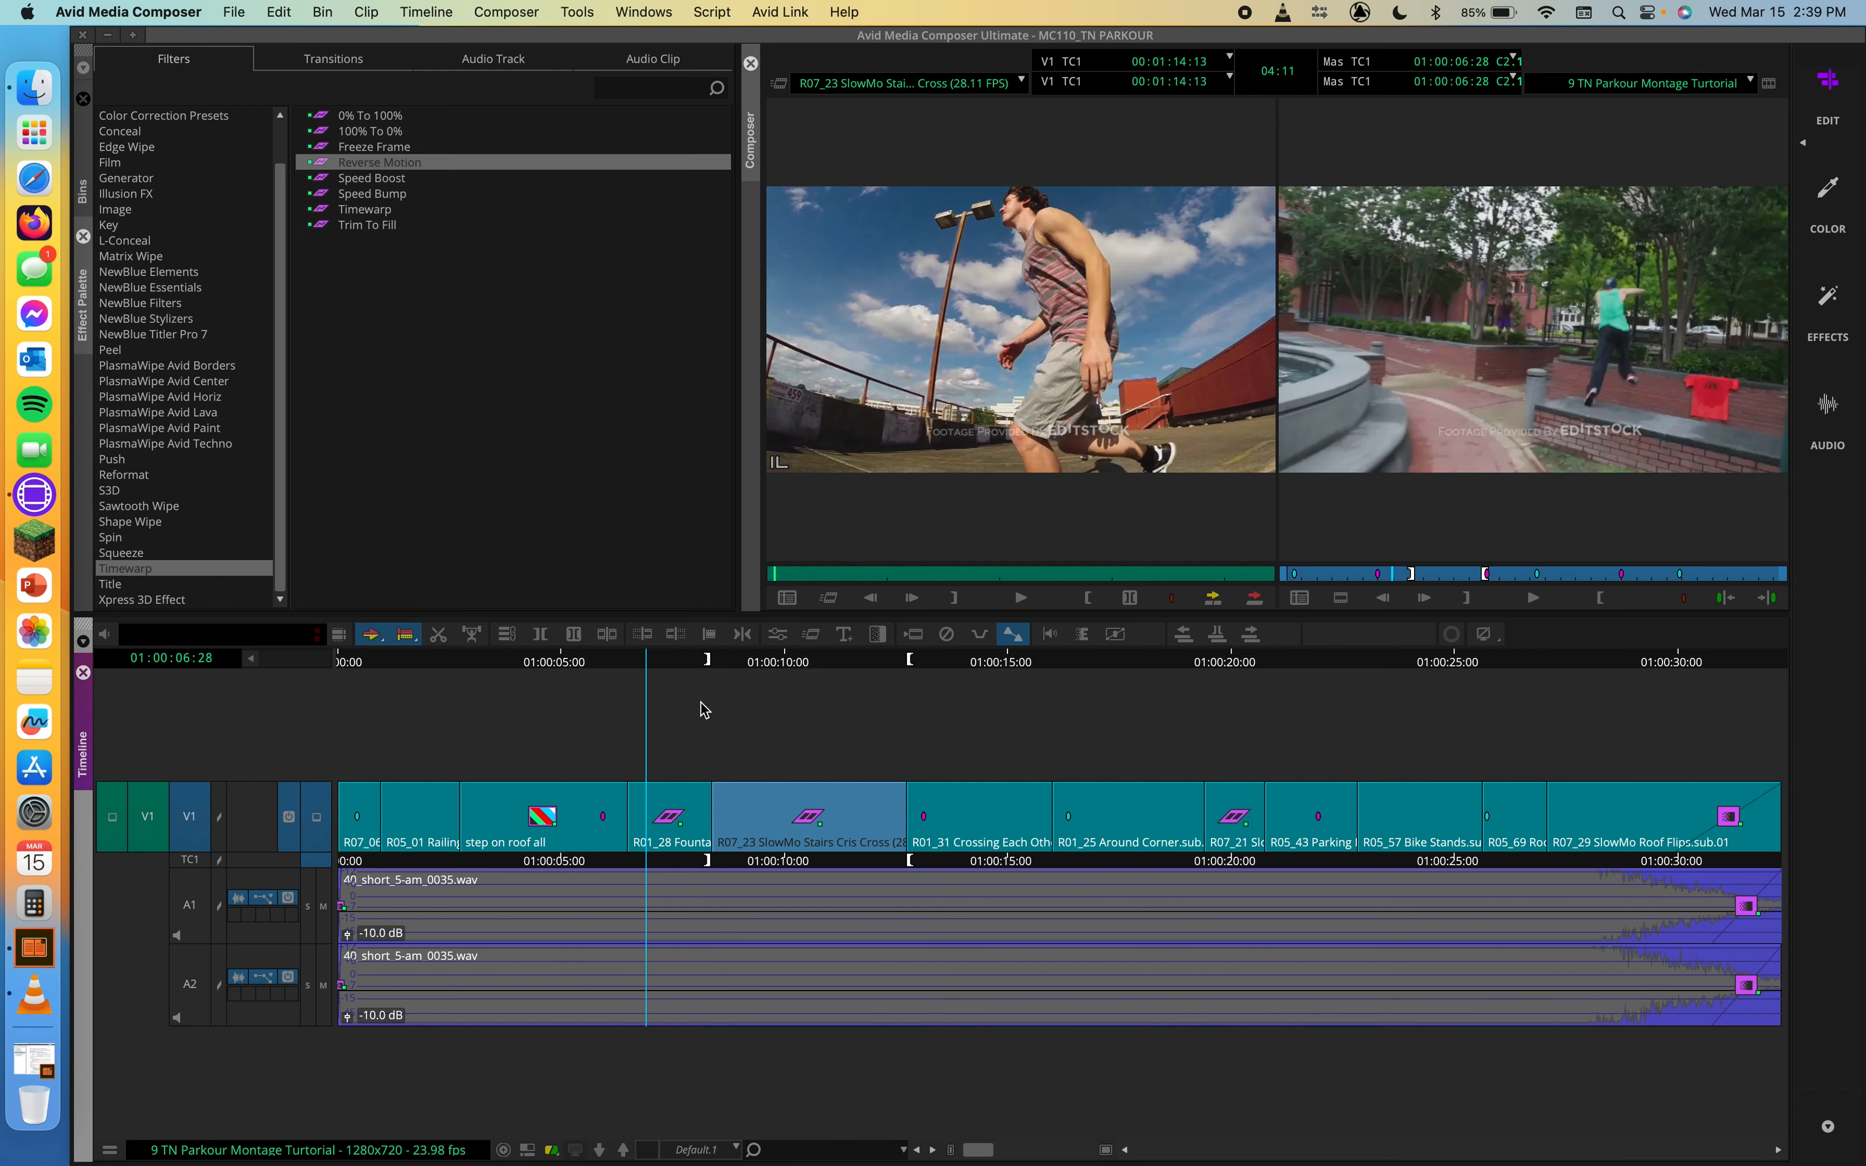
Step: Scrub and play the R01_28 fountain clip to check its reversed motion
left_click_drag(649, 656, 721, 671)
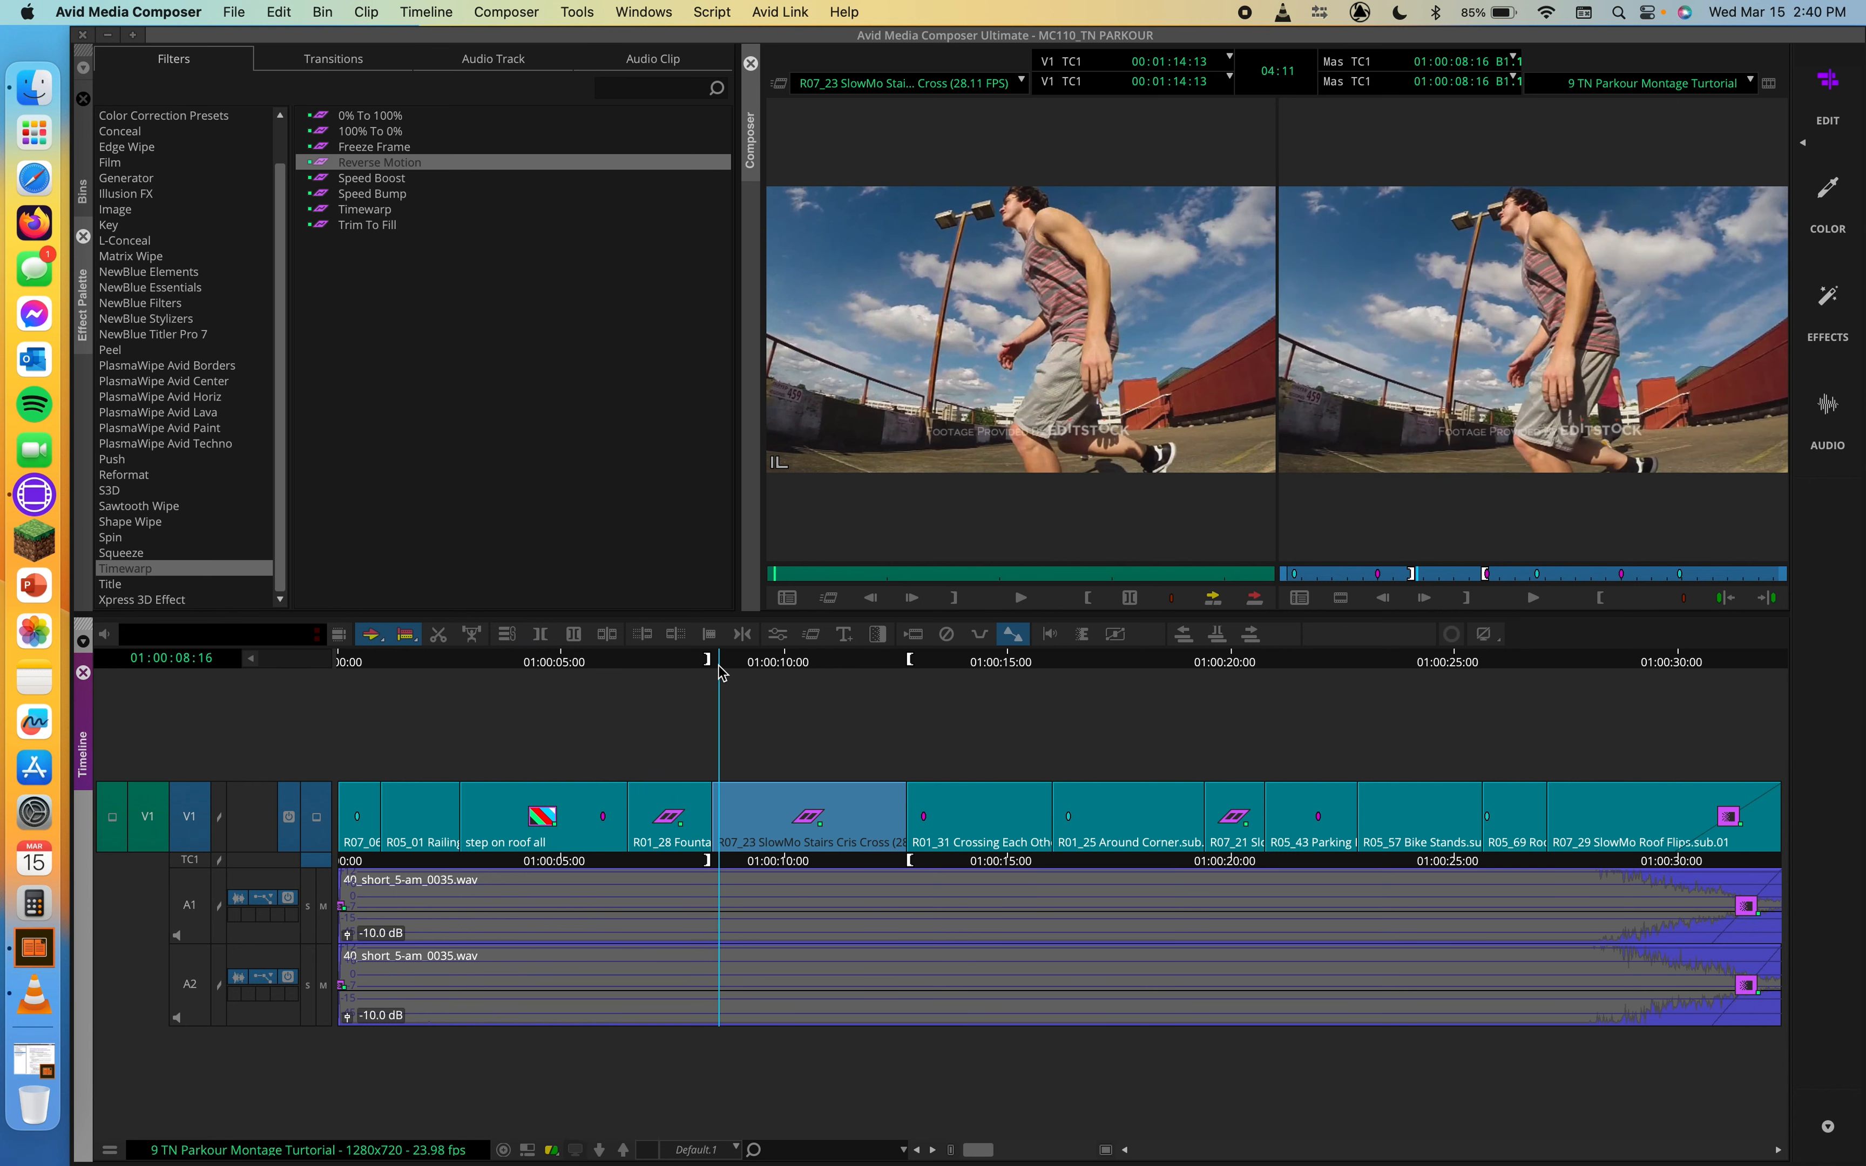
left_click(616, 670)
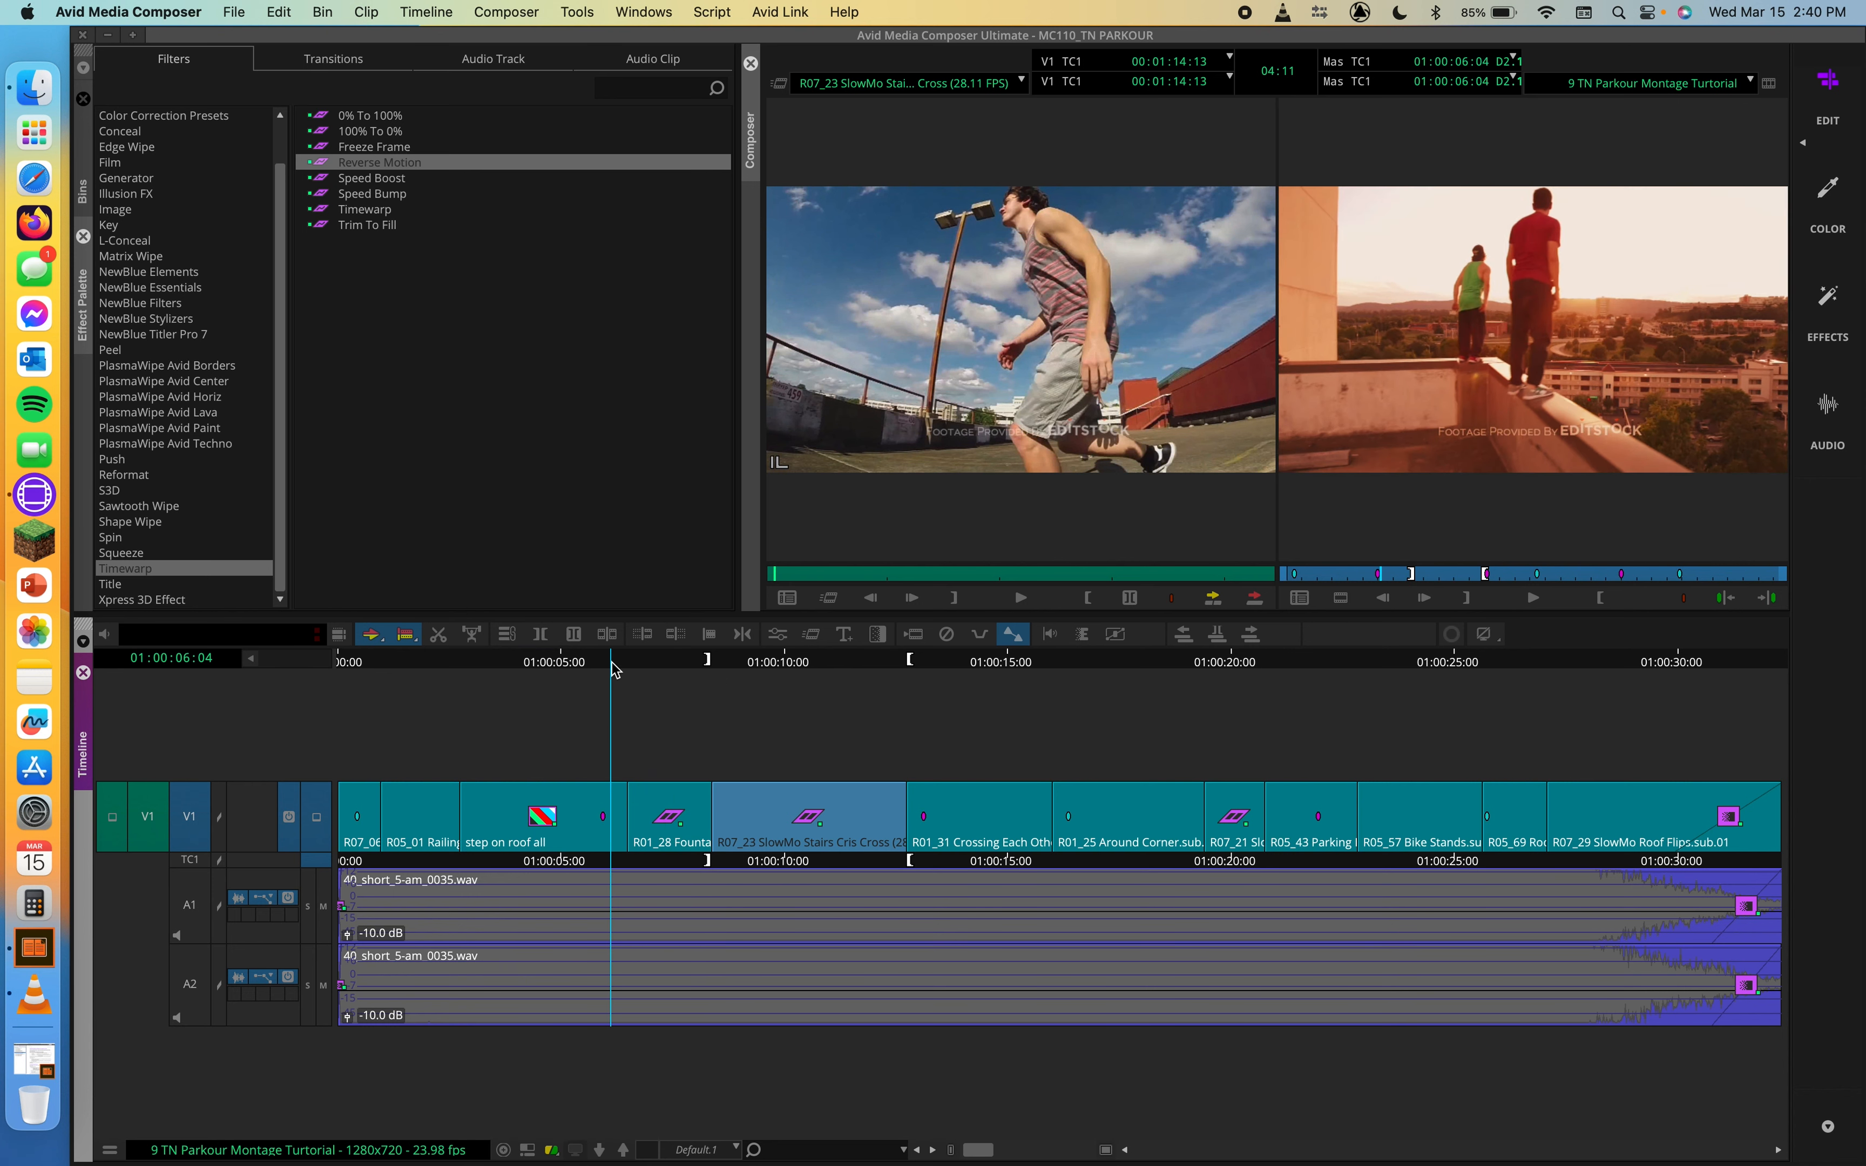
key("space")
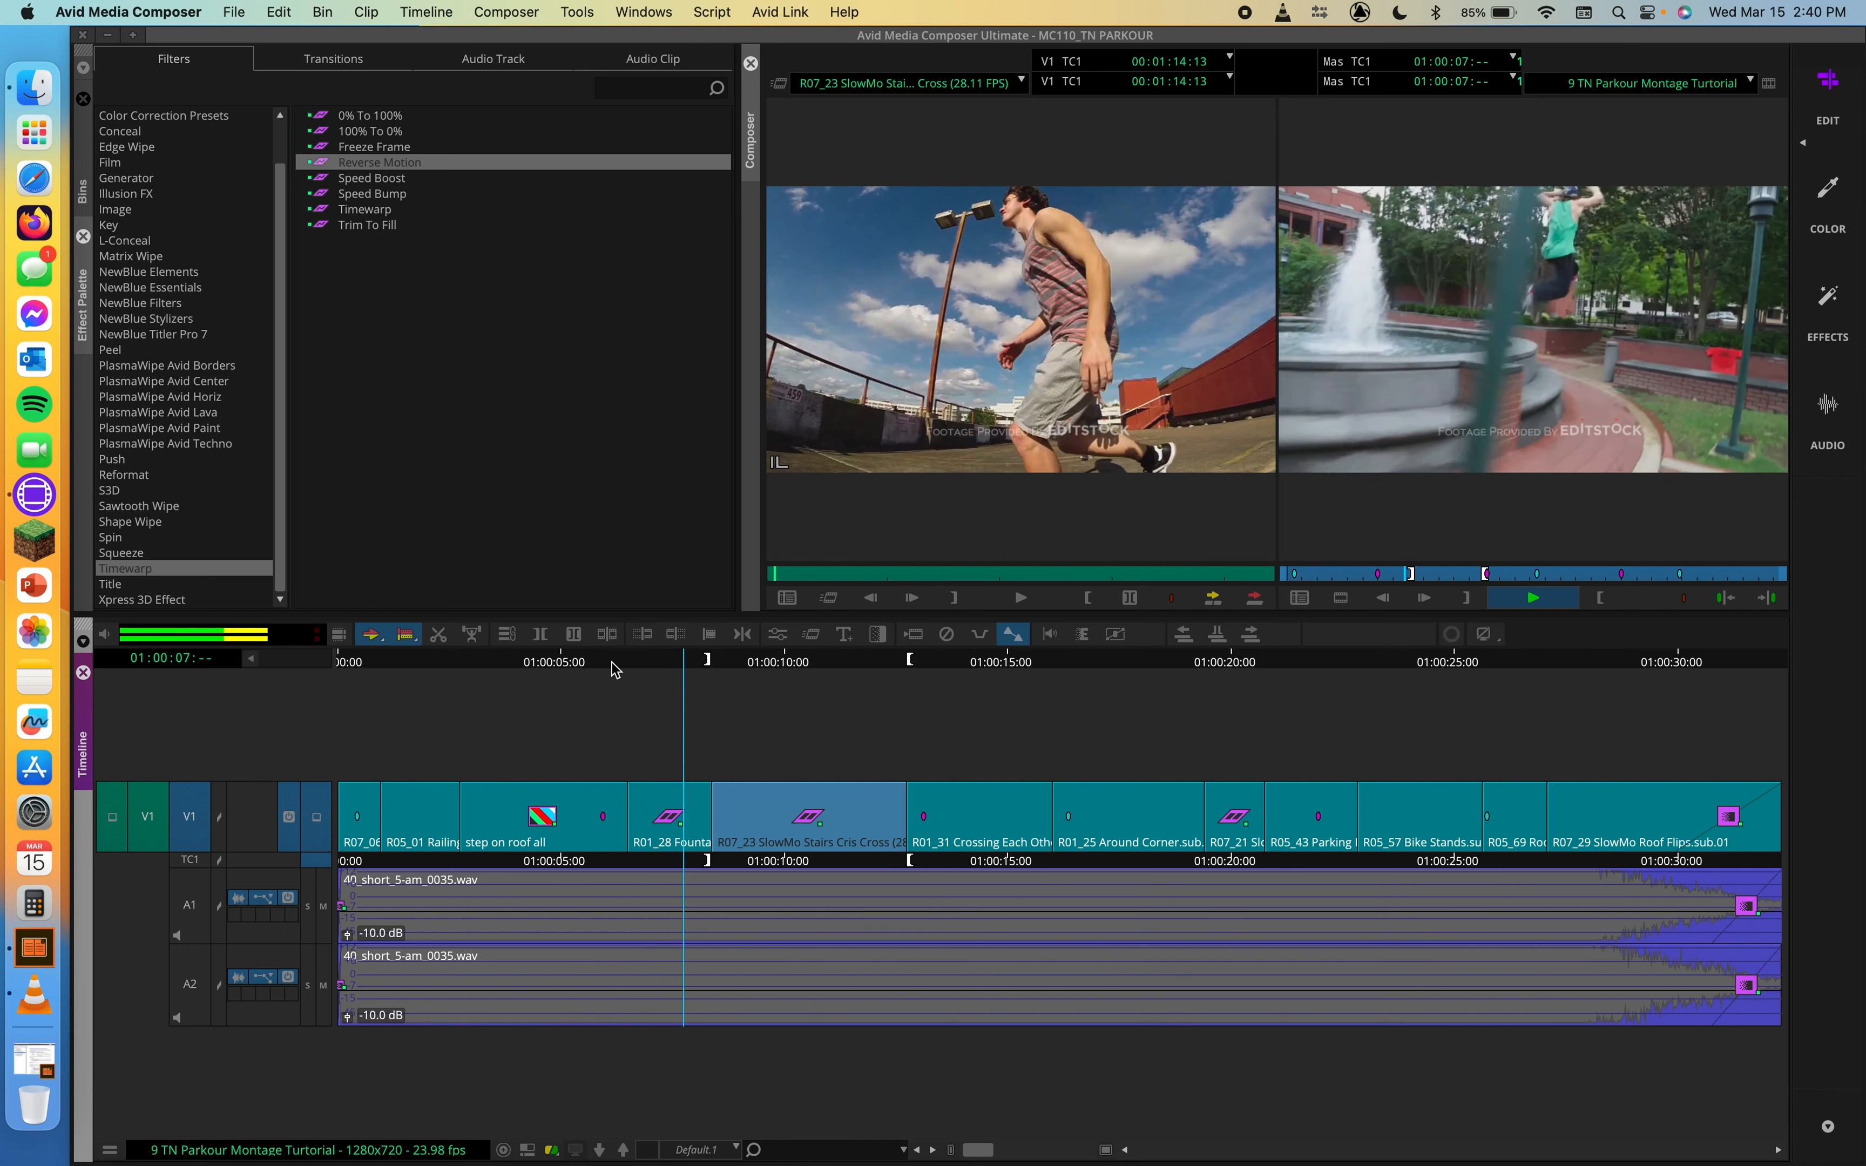
key("space")
left_click_drag(614, 663, 628, 669)
key("space")
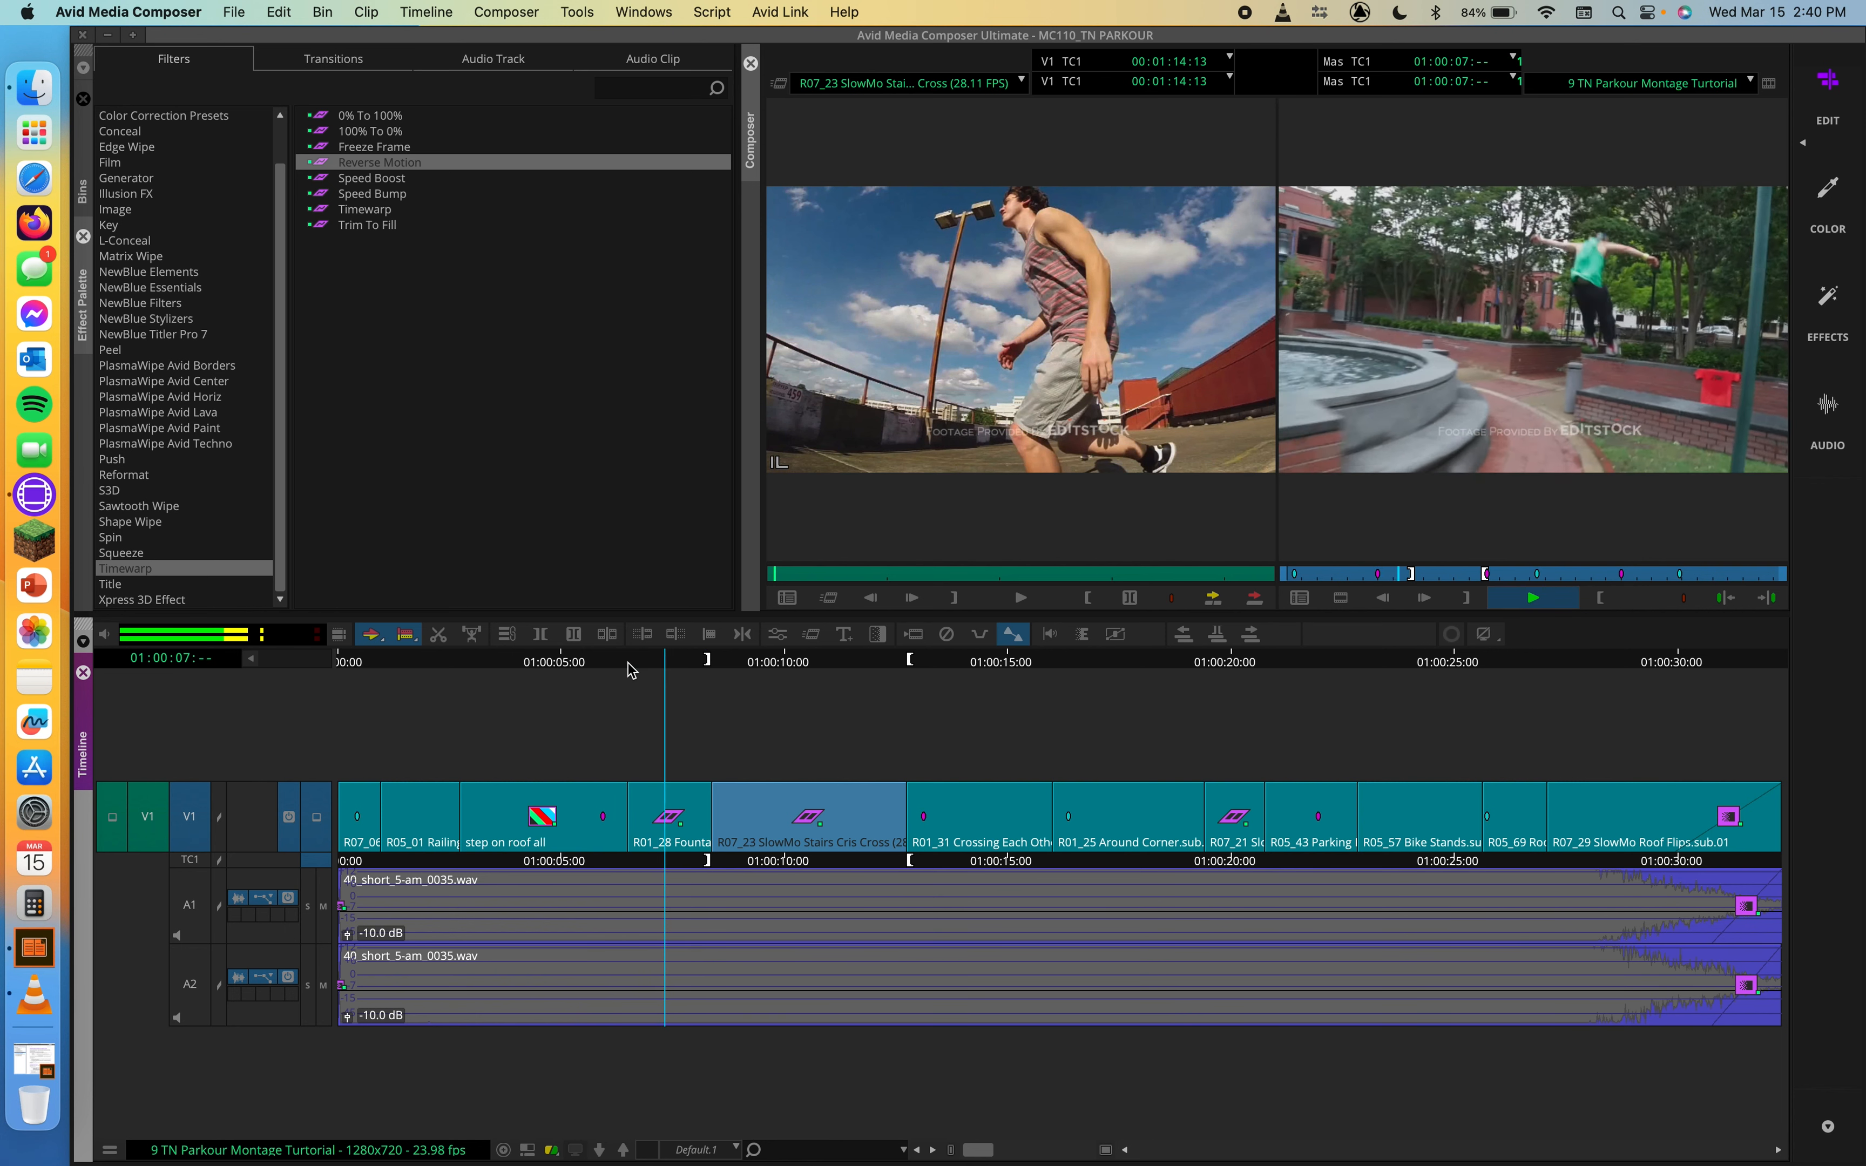
key("space")
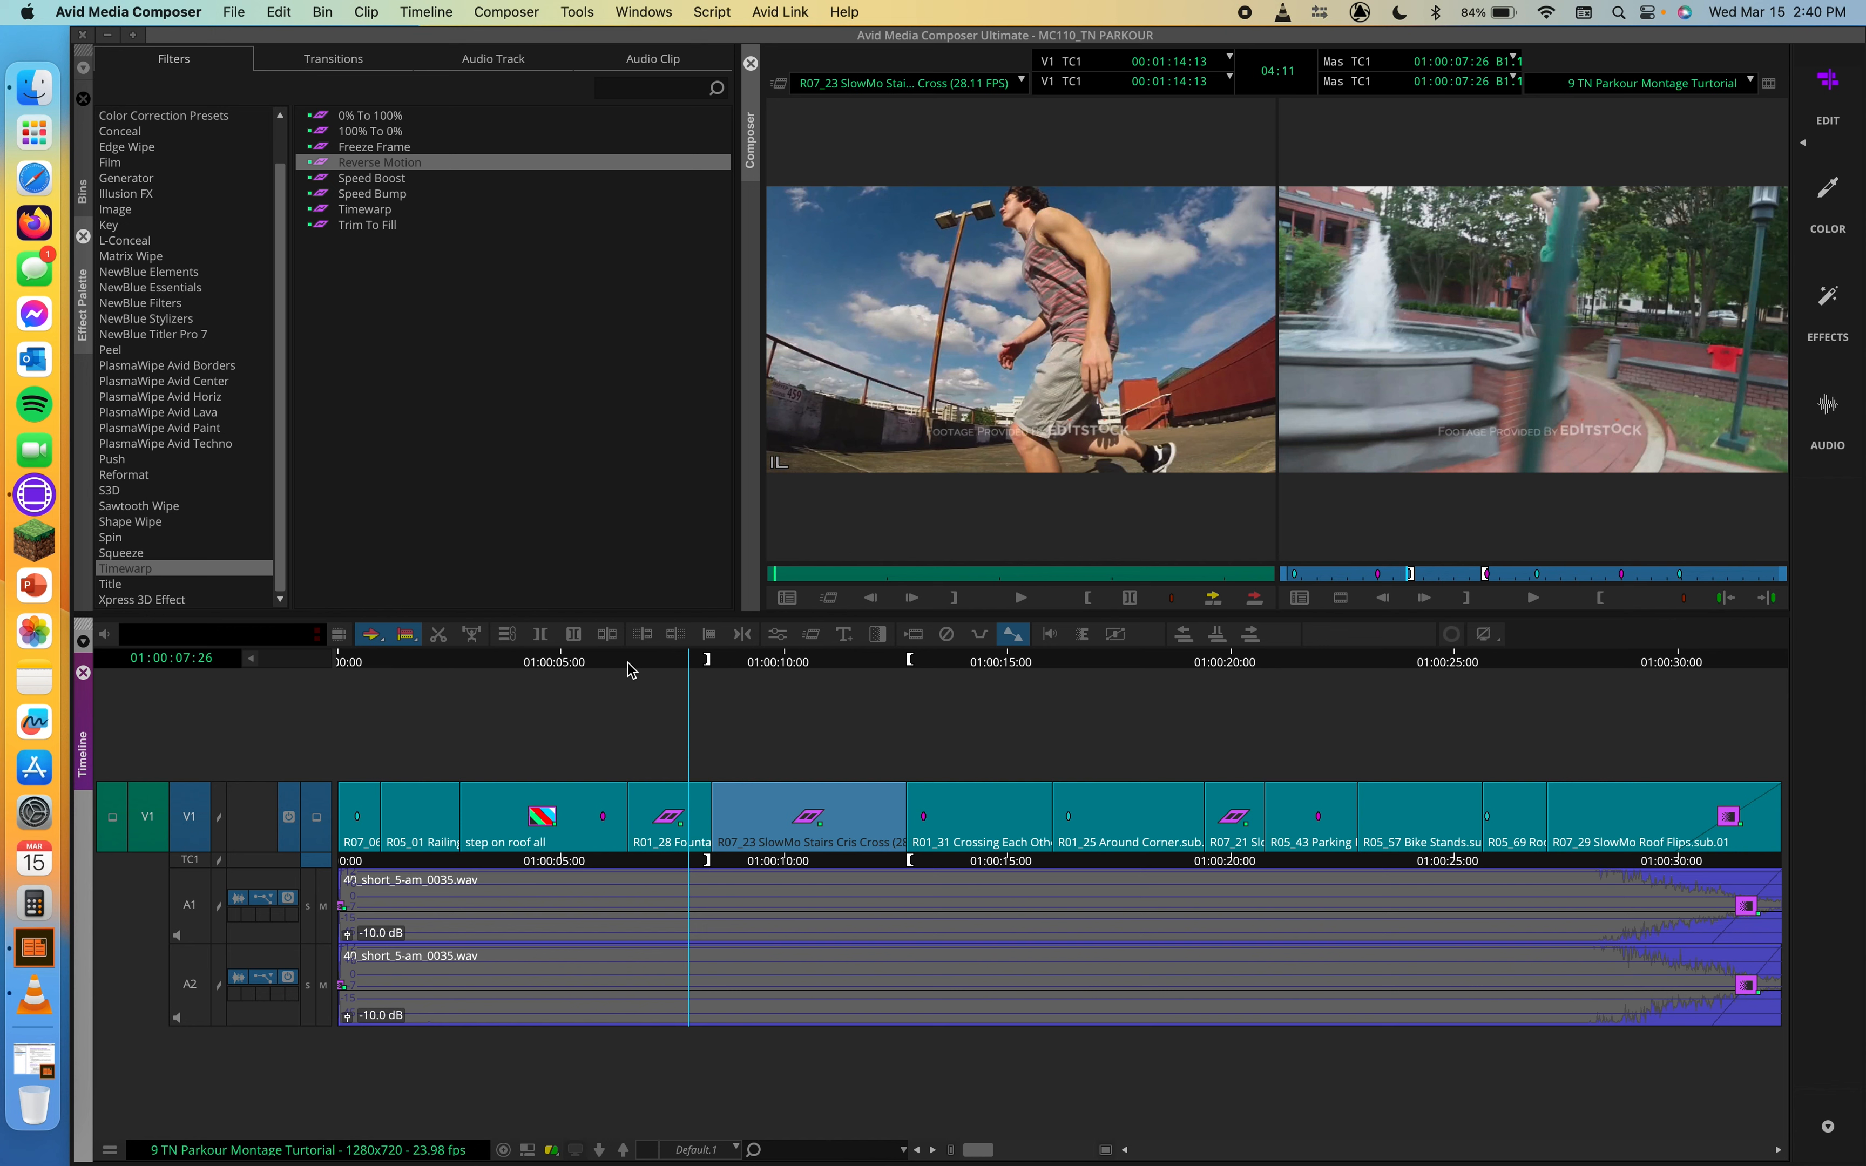
Step: Replace the Reverse Motion effect on the R01_28 fountain clip with the Speed Boost timewarp effect
left_click(334, 148)
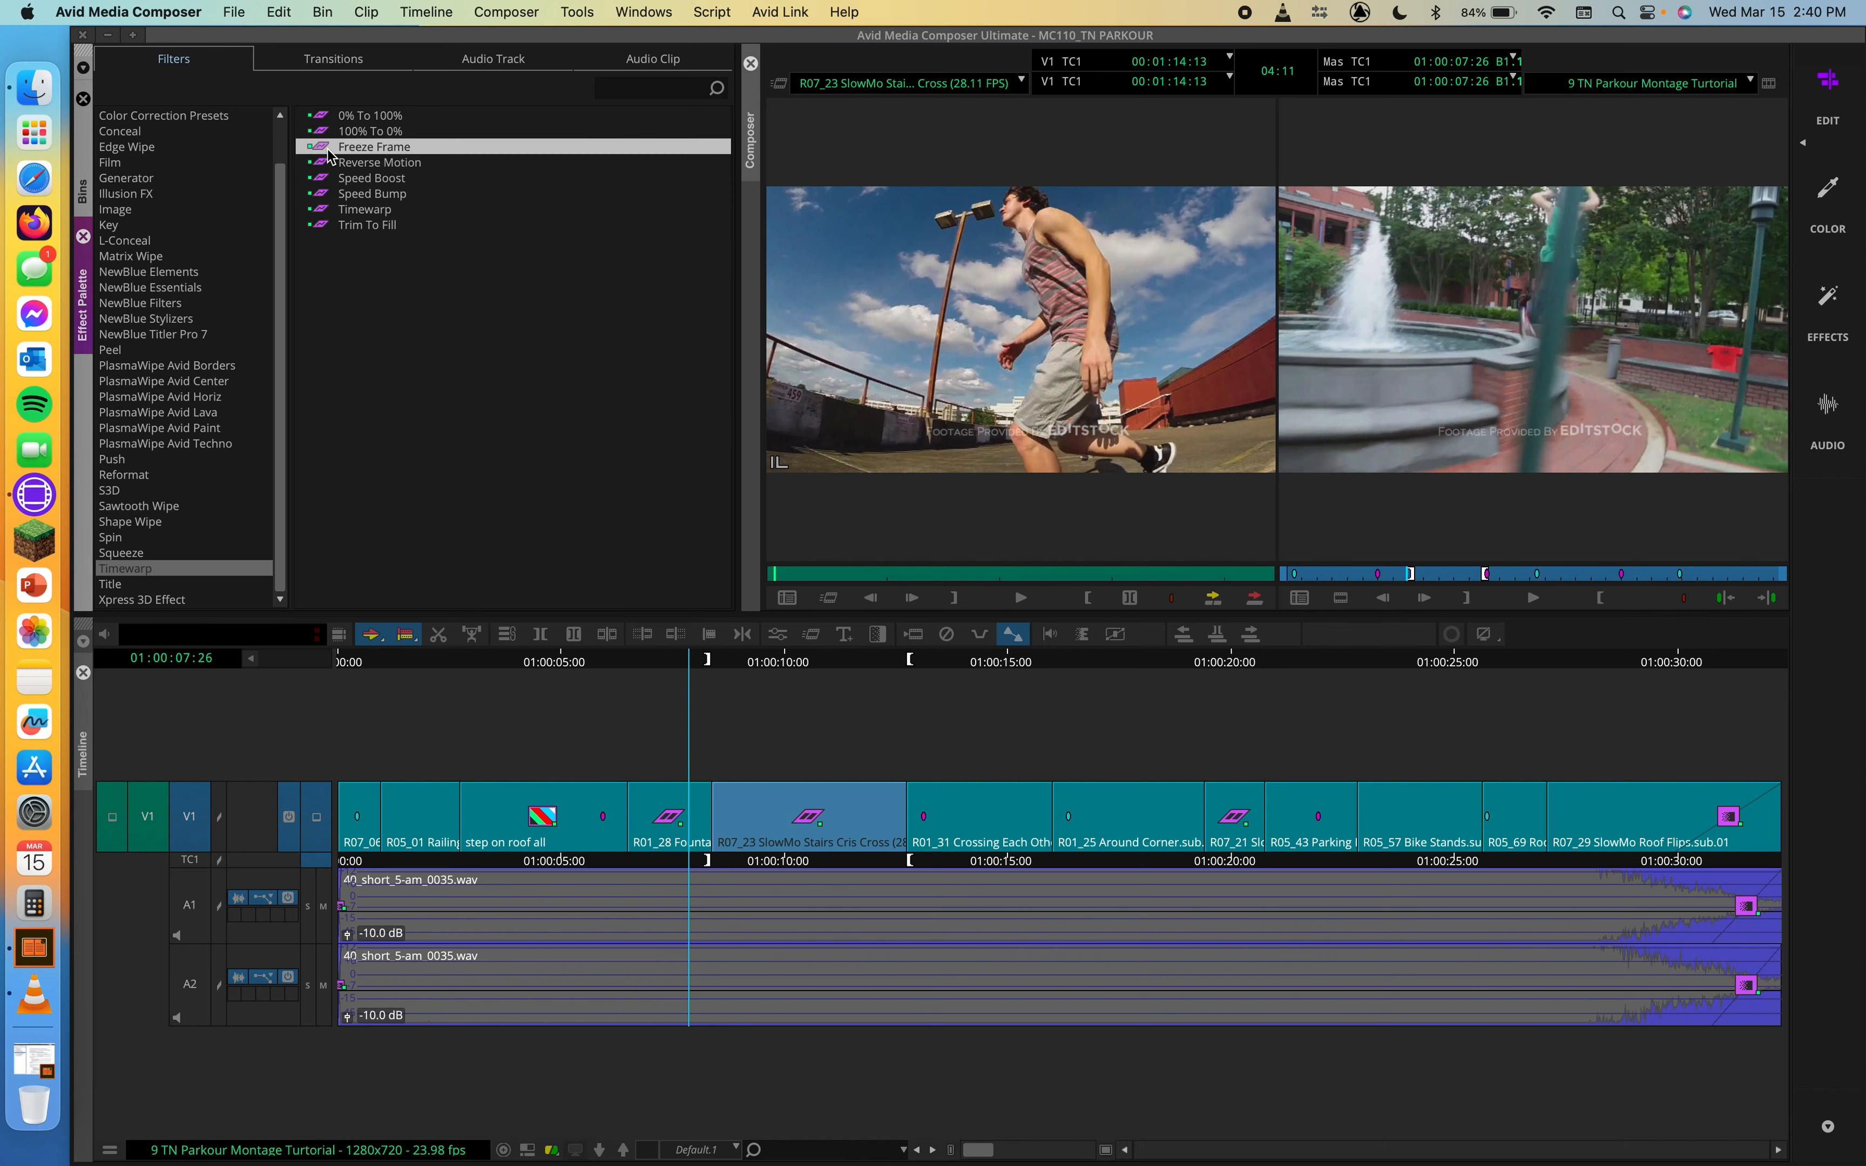
left_click(987, 656)
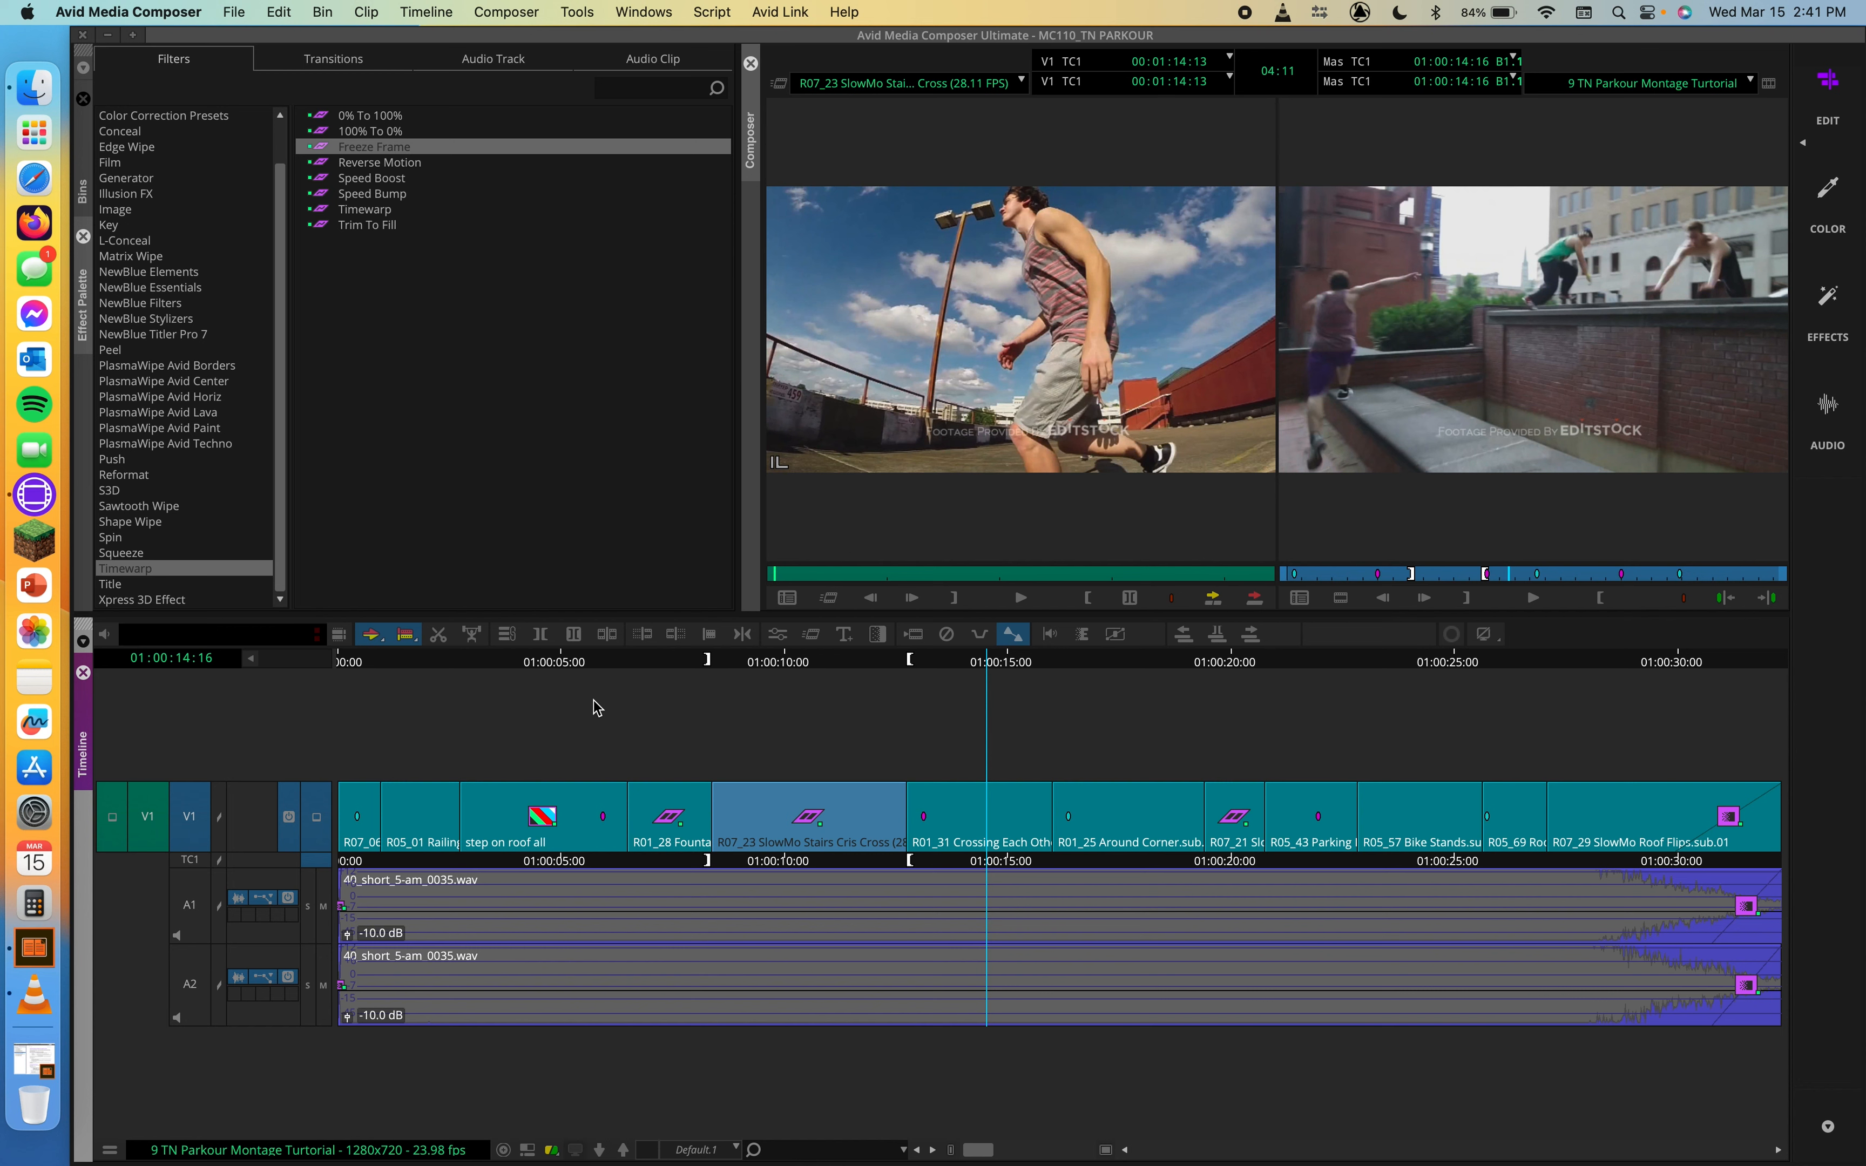
left_click_drag(650, 668, 716, 672)
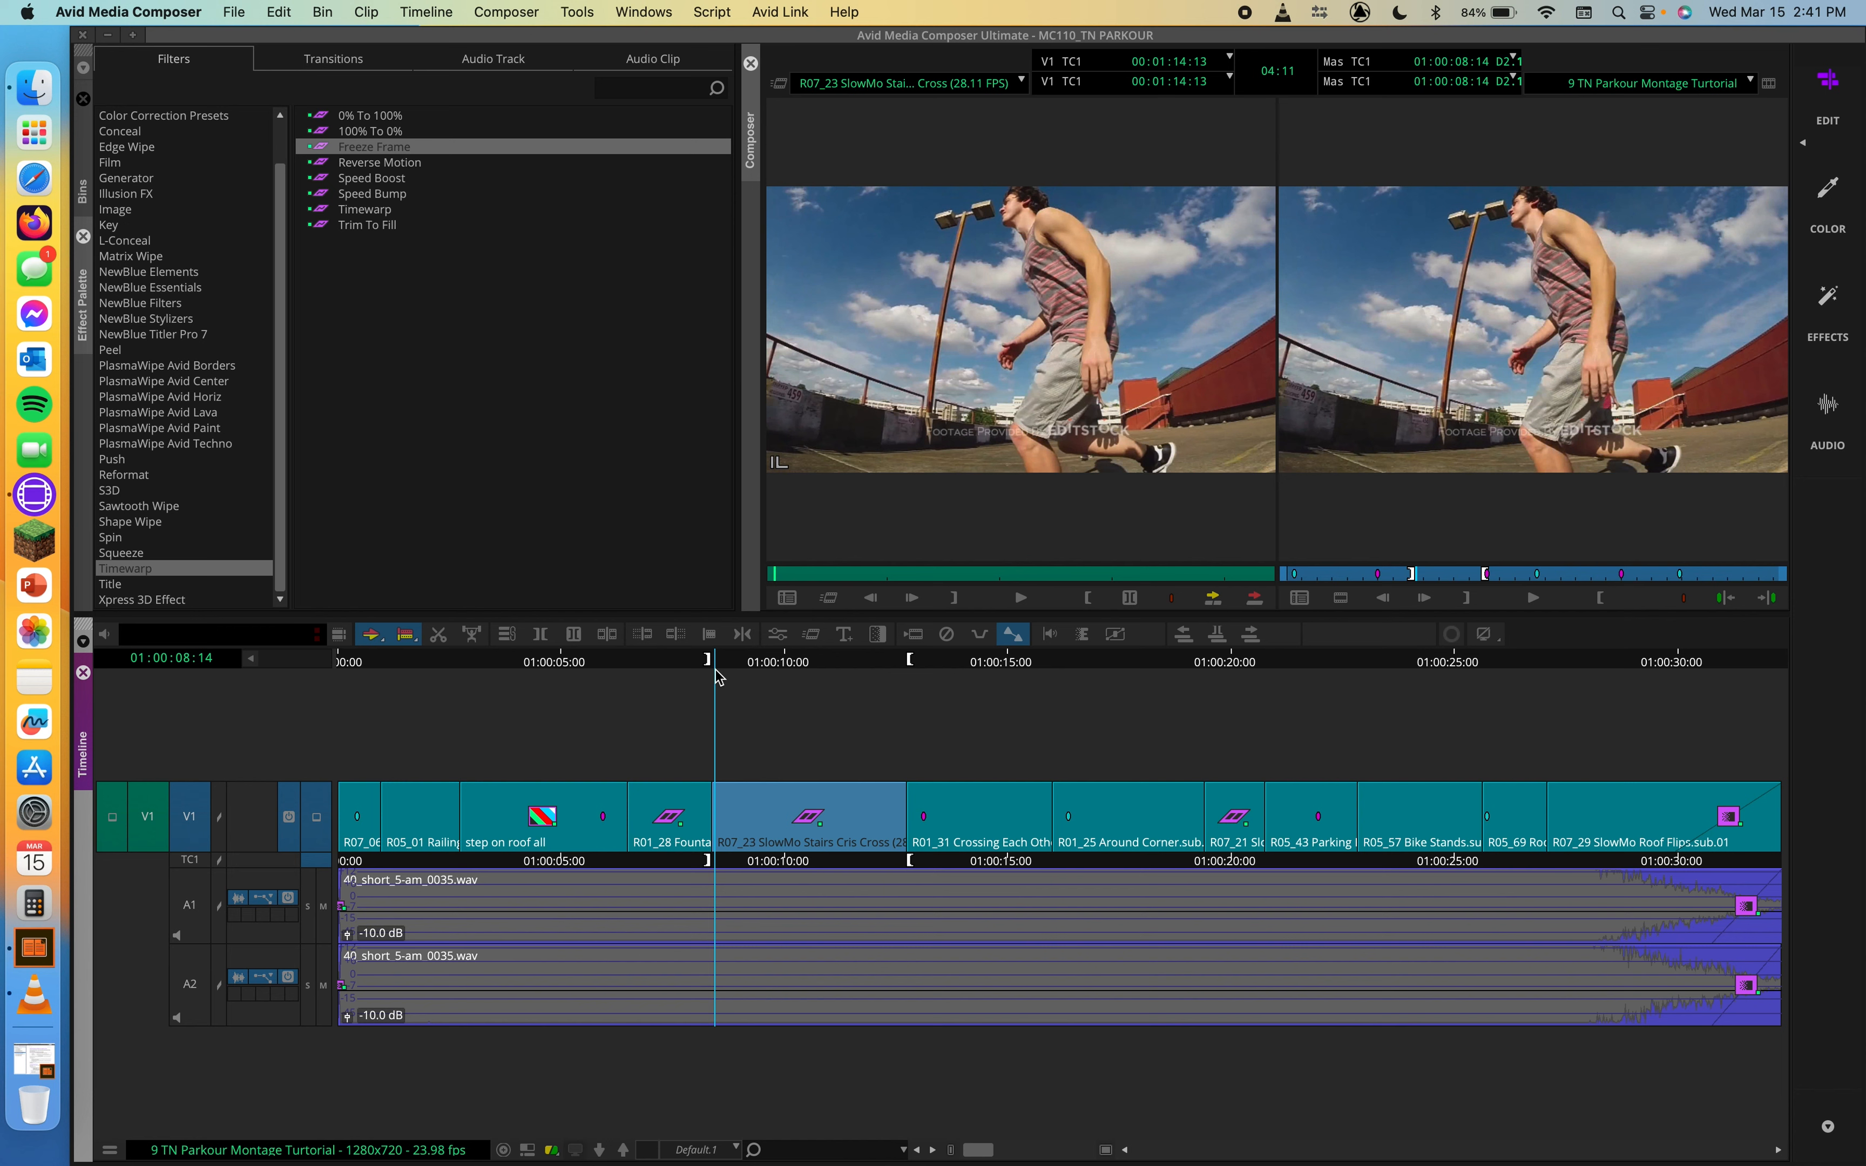
left_click(335, 162)
left_click_drag(326, 177, 656, 822)
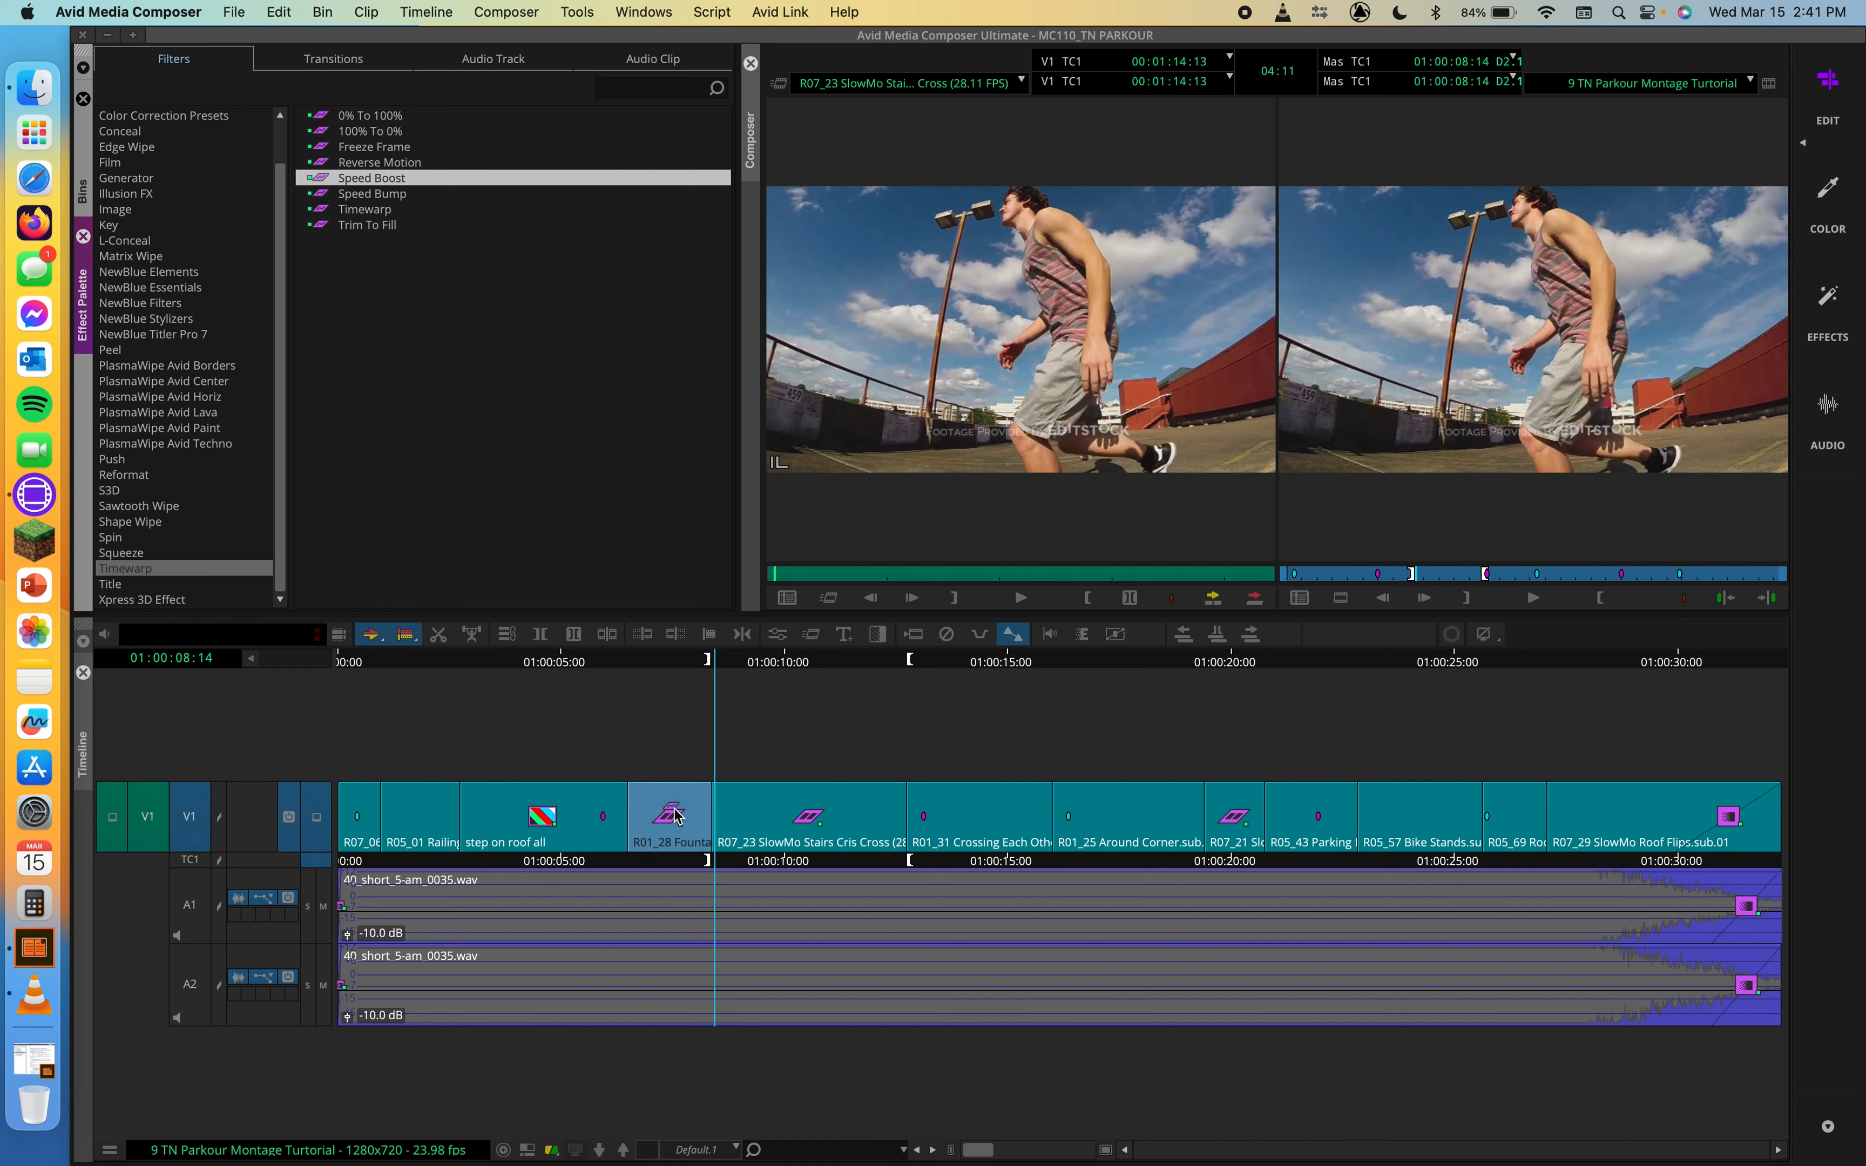
Step: Play the R01_28 fountain clip from its start to check the Speed Boost effect
left_click_drag(646, 664, 625, 668)
key("space")
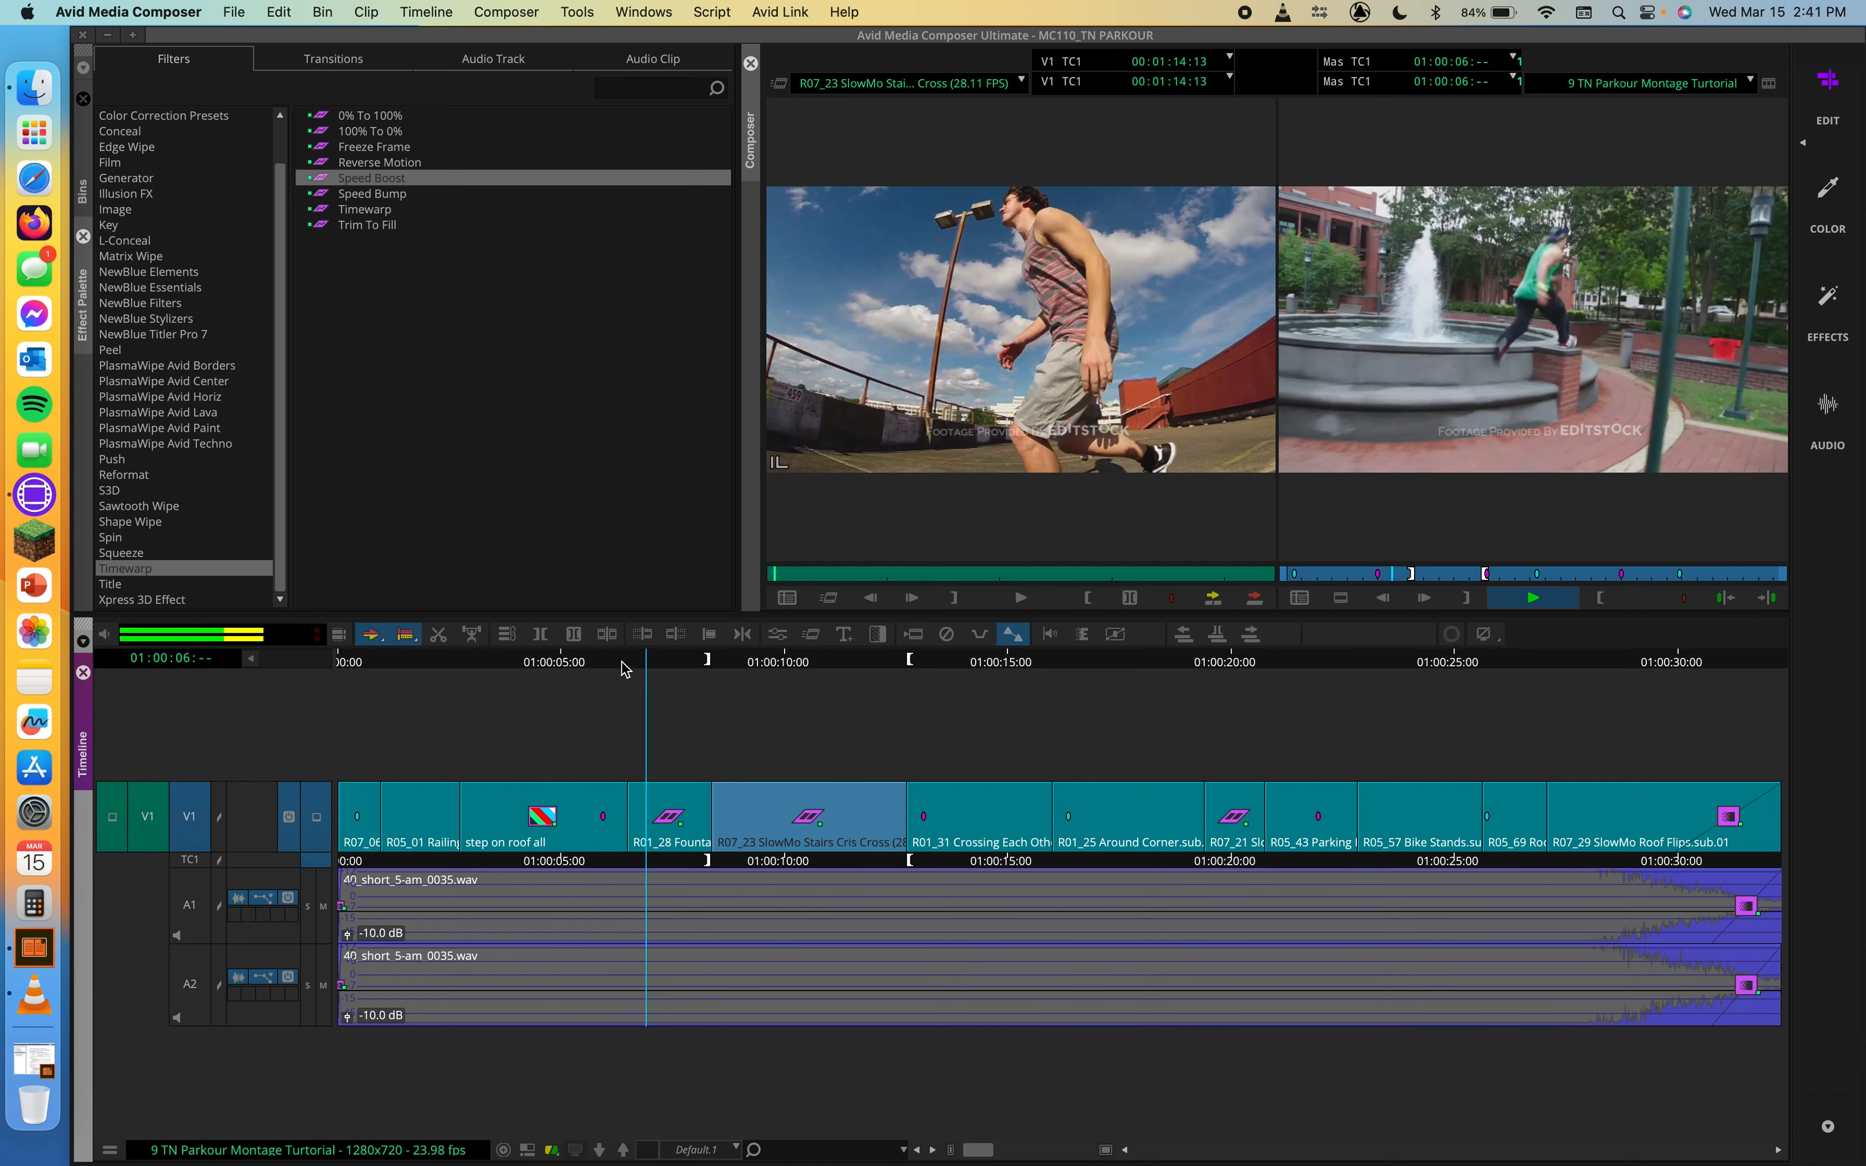
key("space")
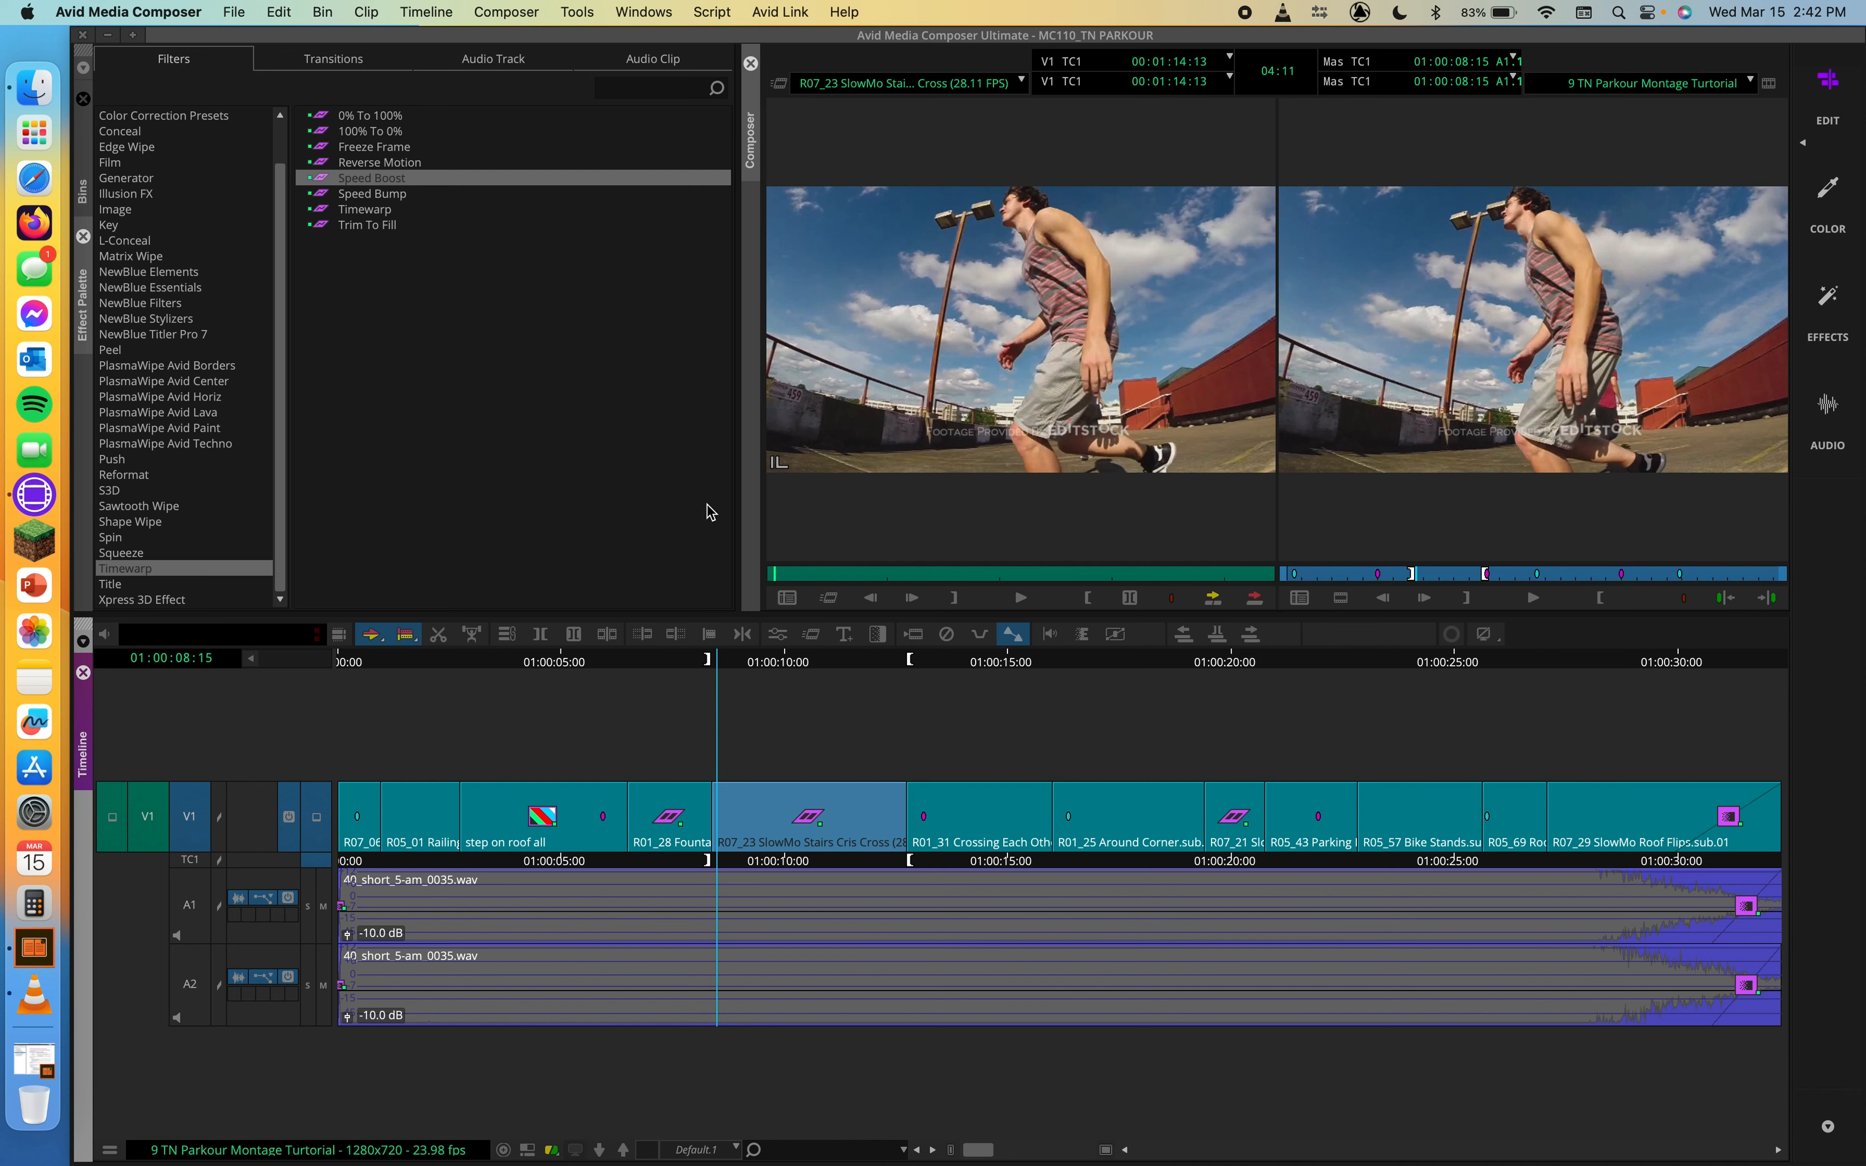
Step: Apply the Timewarp effect to the R01_31 Crossing Each Other clip on V1
left_click_drag(964, 664, 1018, 677)
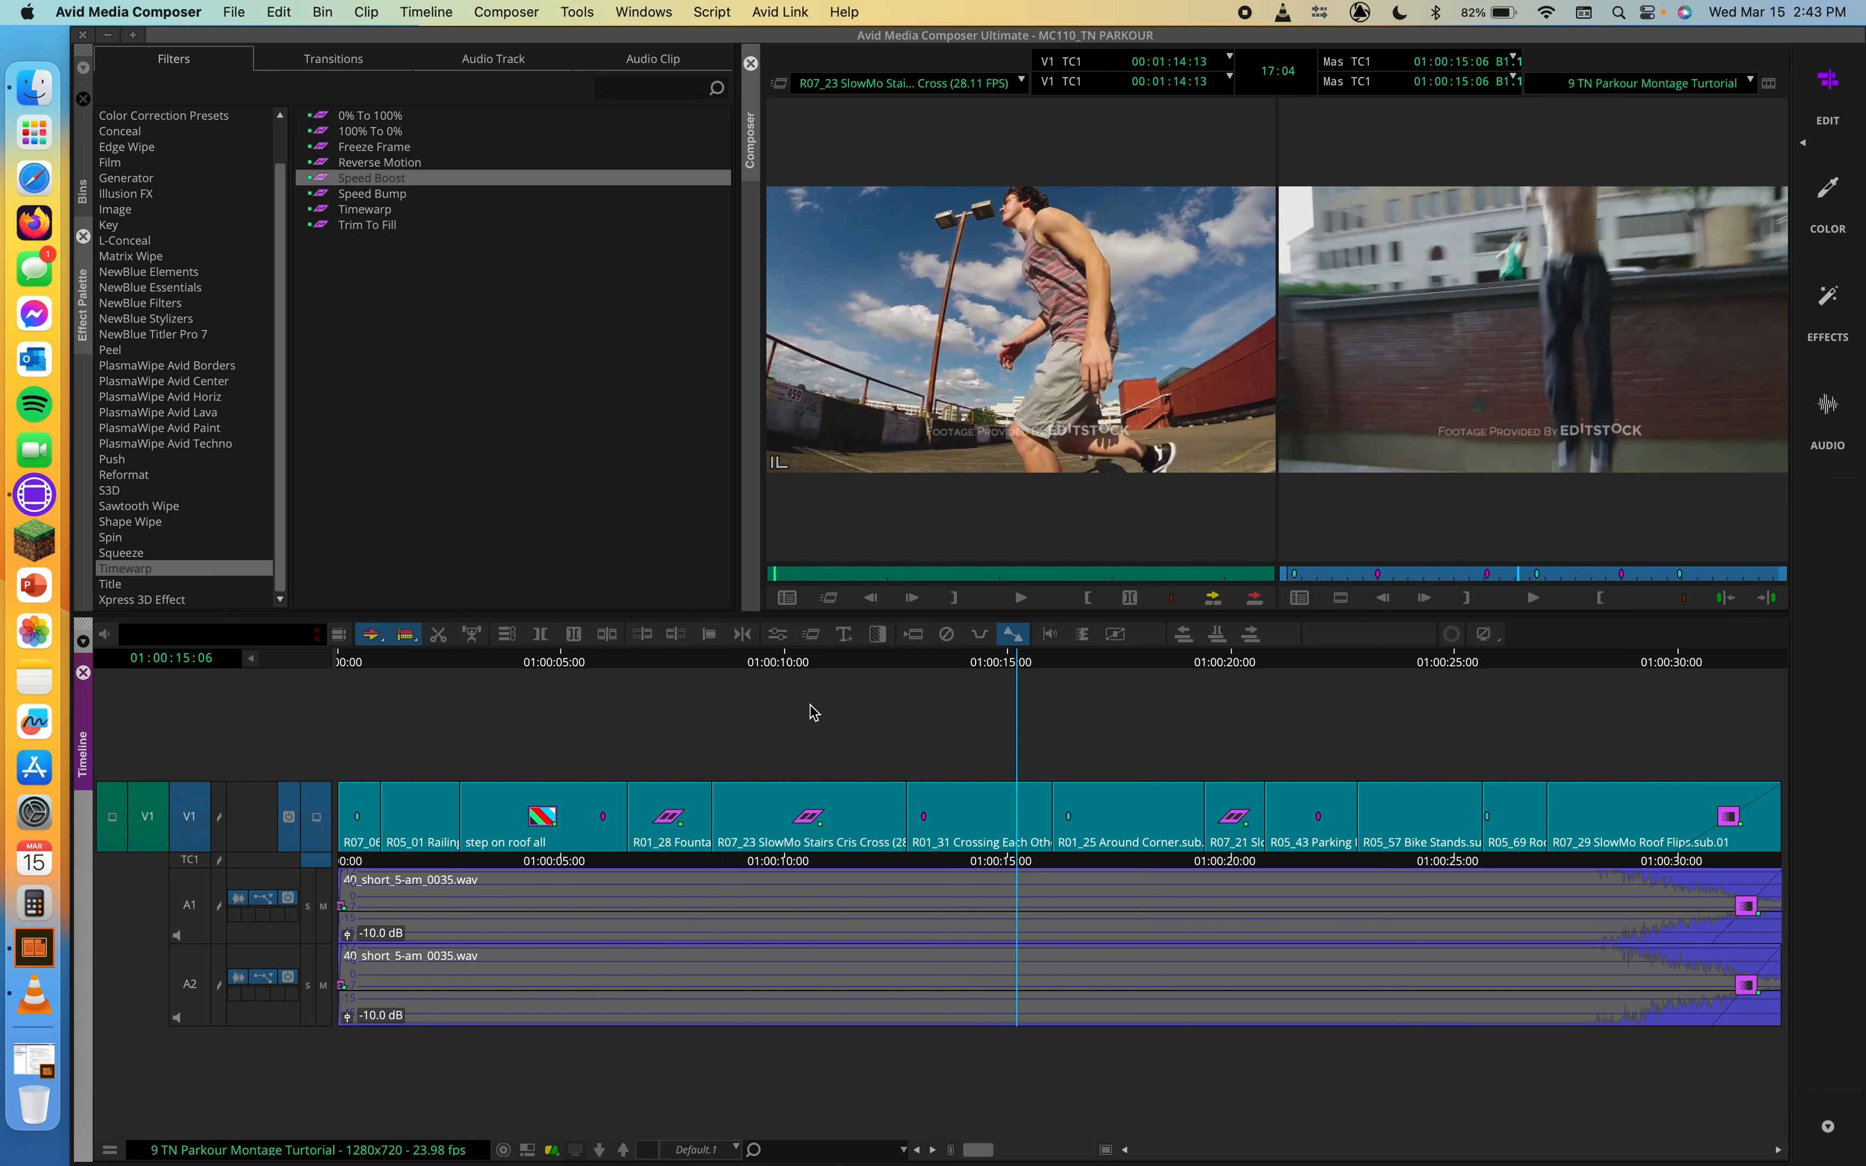
mouse_move(996, 673)
left_mouse_down()
mouse_move(922, 667)
mouse_move(968, 668)
left_mouse_up()
left_click_drag(339, 213, 932, 794)
left_click_drag(932, 794, 932, 794)
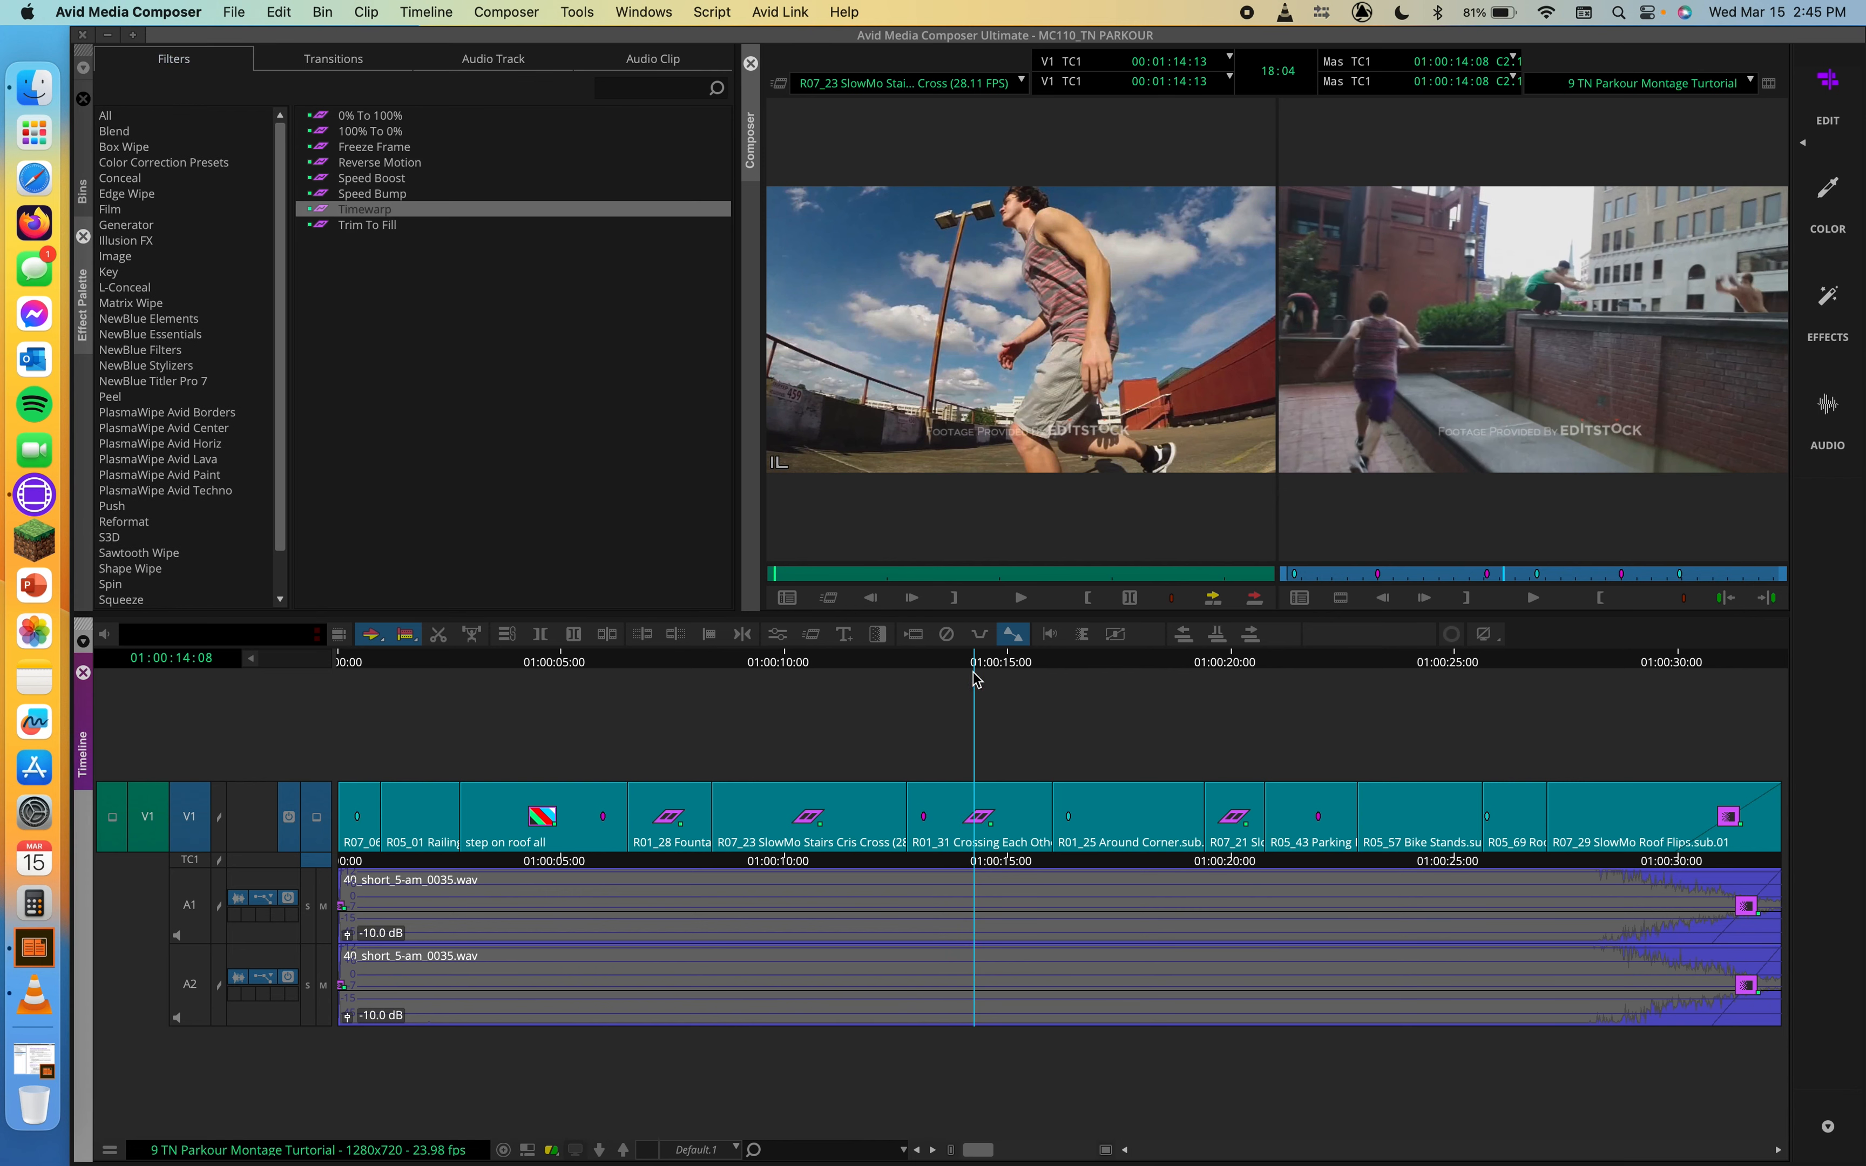
Step: Play the R01_31 Crossing Each Other clip from its start to check its original speed
left_click(971, 657)
left_click_drag(970, 657, 912, 654)
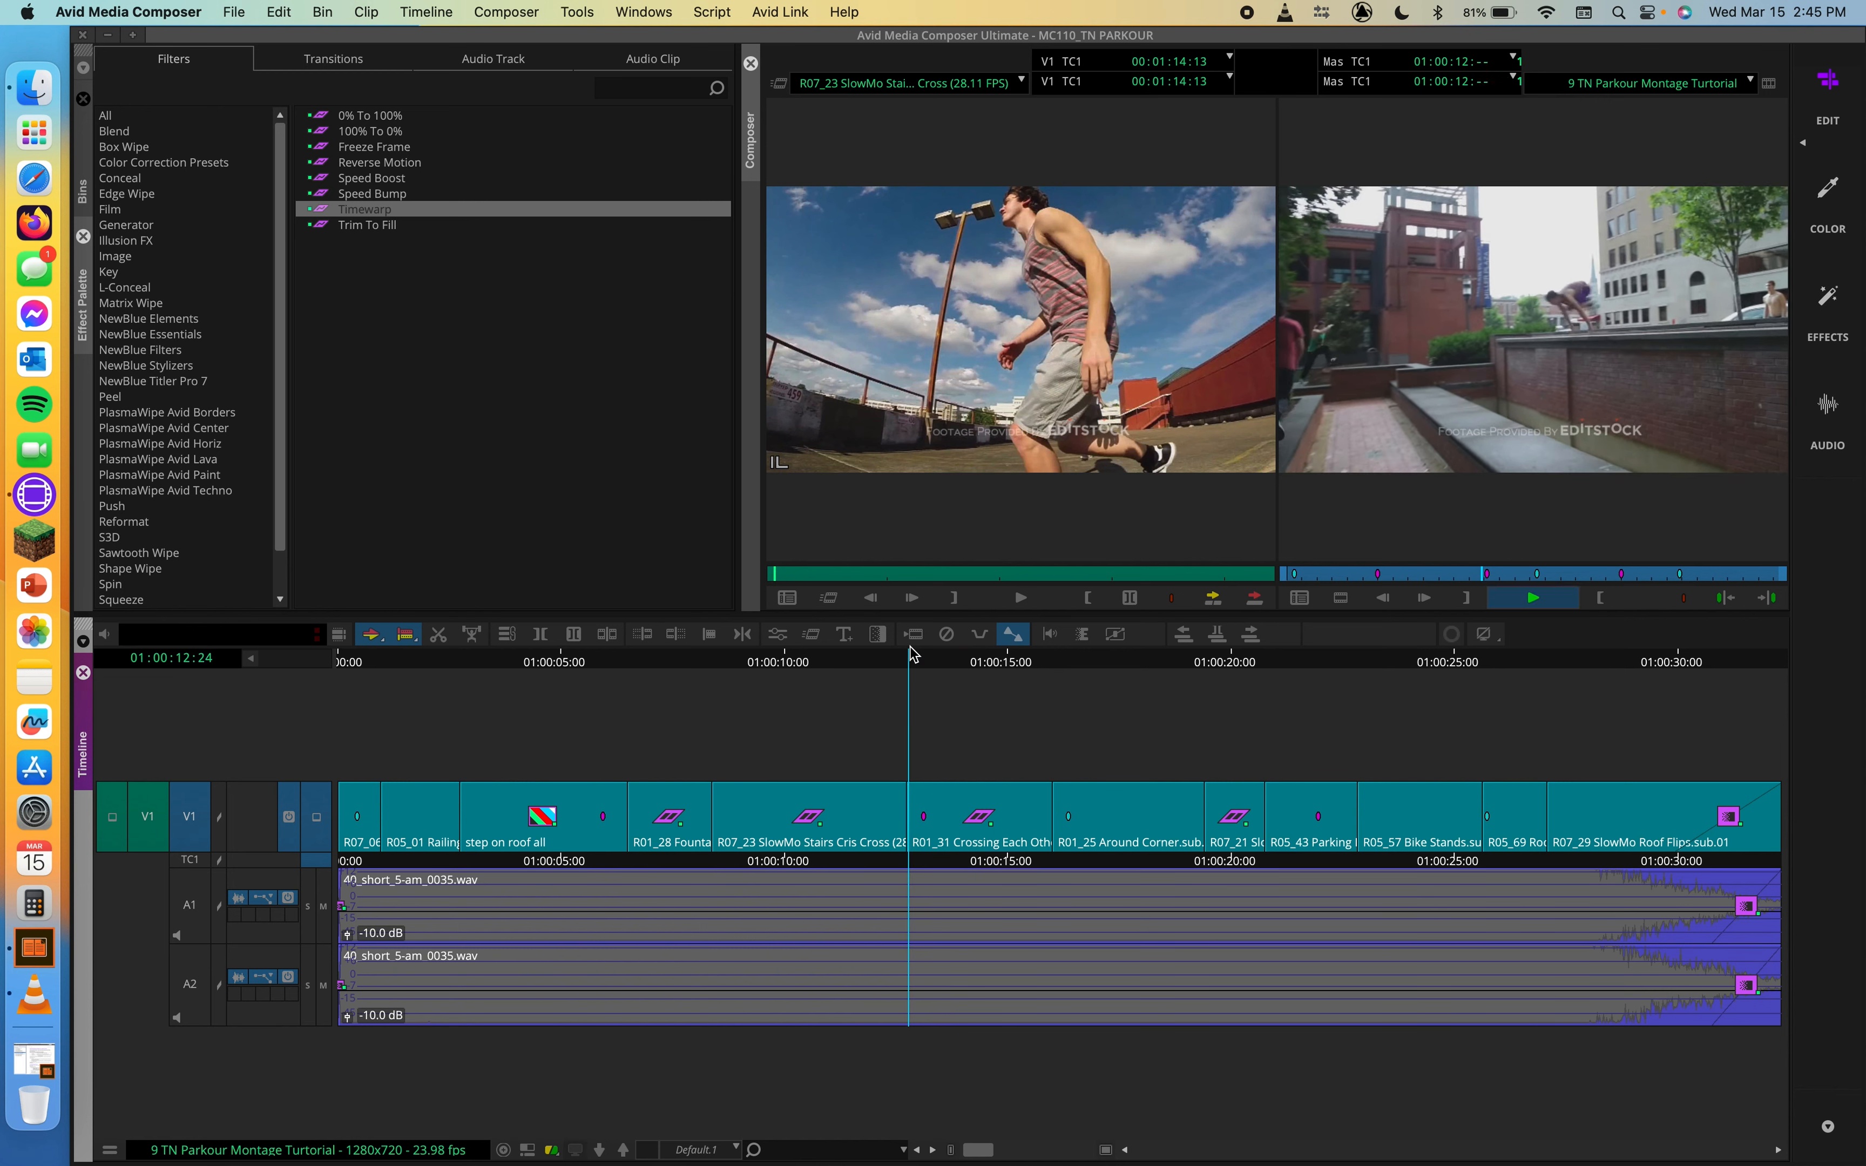
key("space")
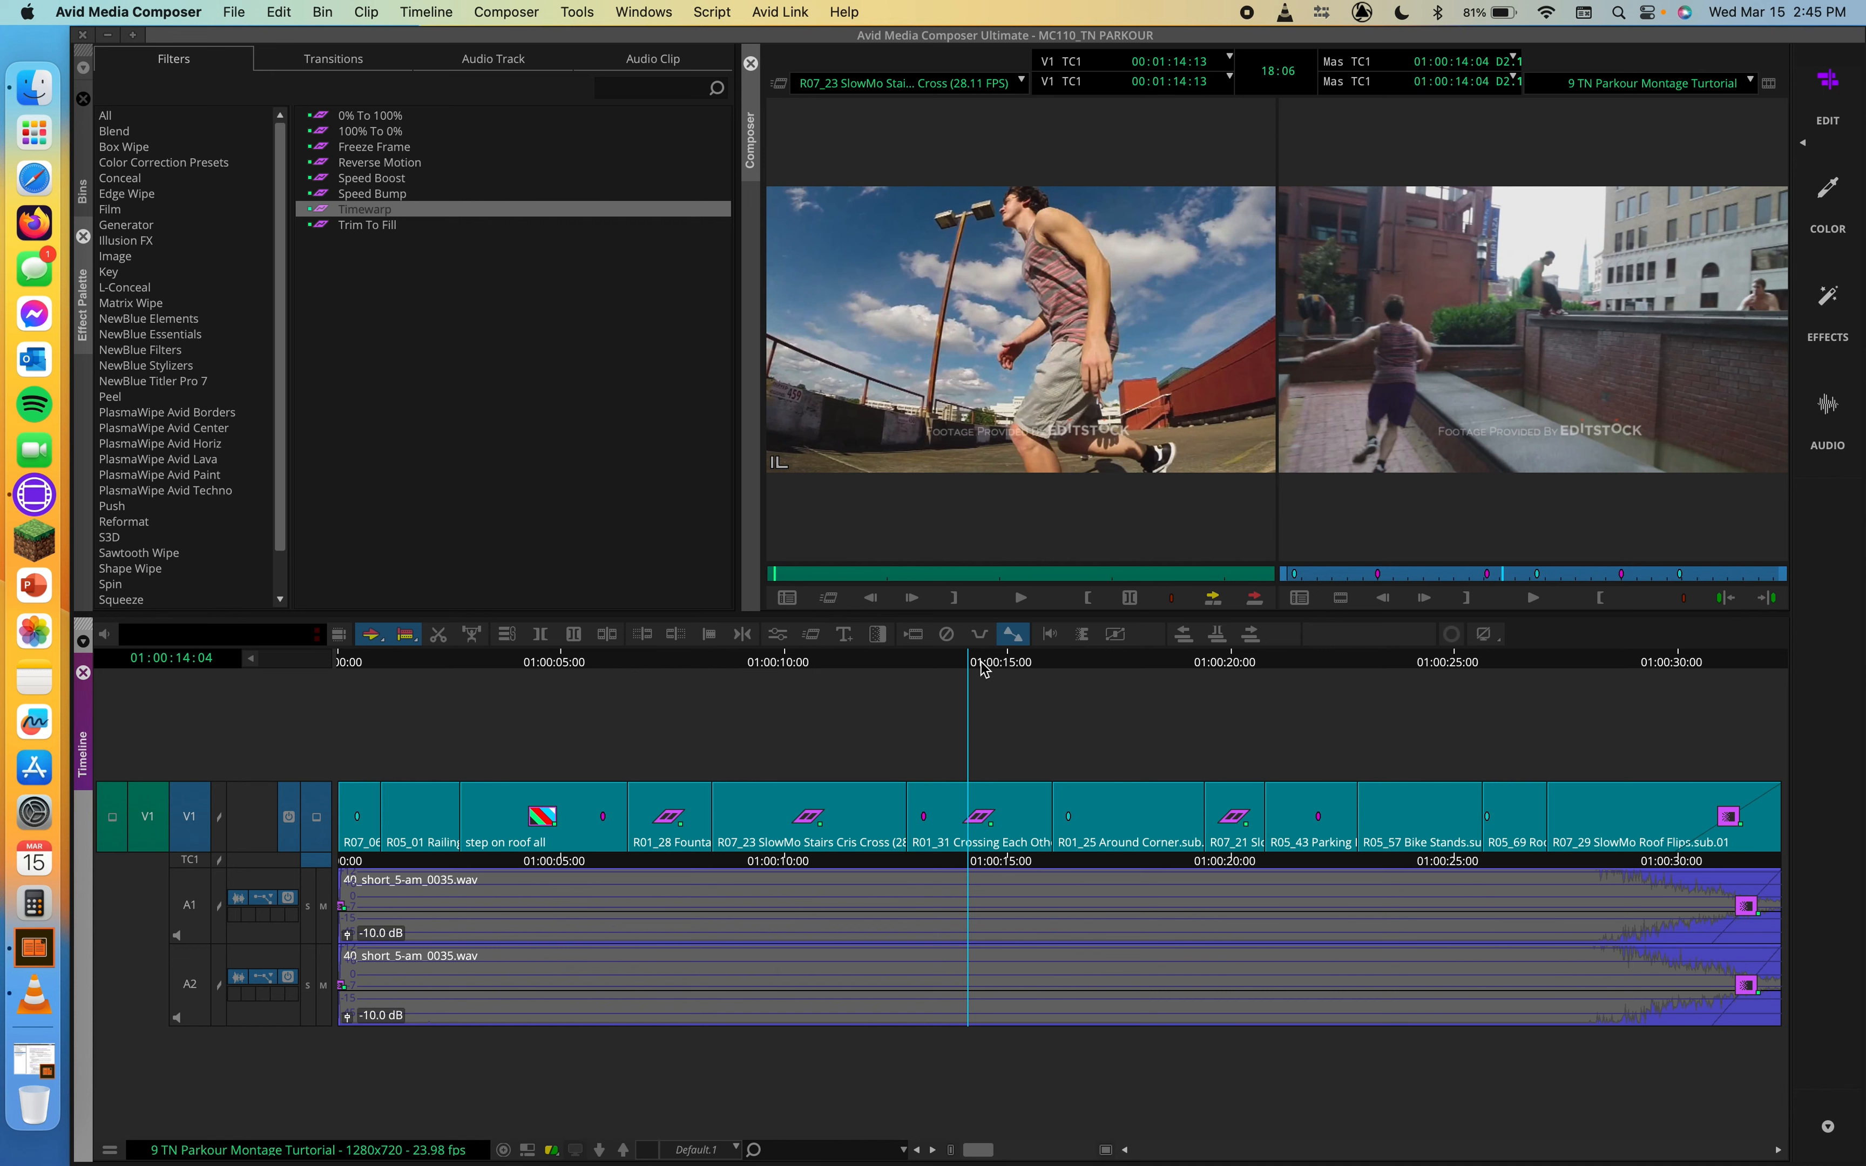
left_click_drag(973, 669, 961, 668)
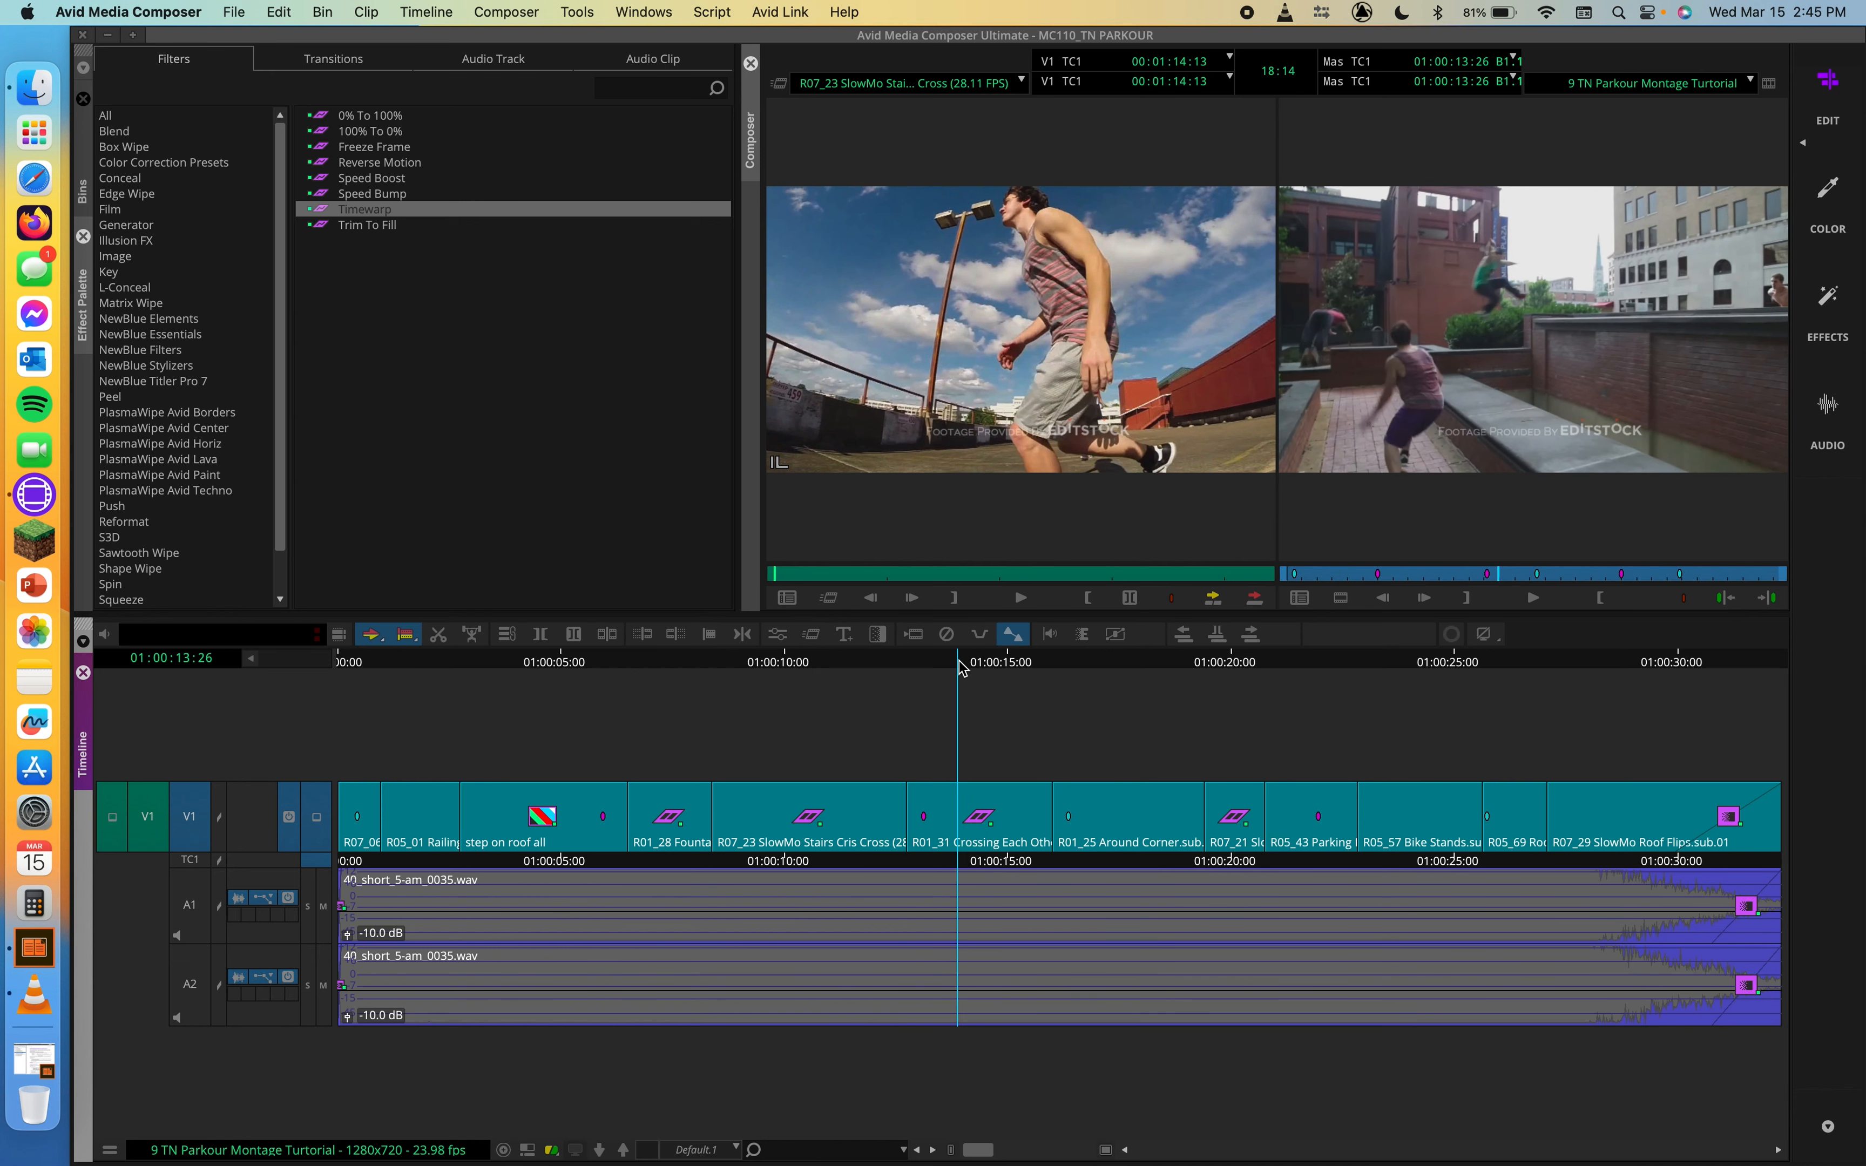
Step: Open the Timewarp effect of the R01_31 clip in the Motion Effect Editor and show its Speed graph
left_click(812, 635)
left_click_drag(529, 156, 651, 176)
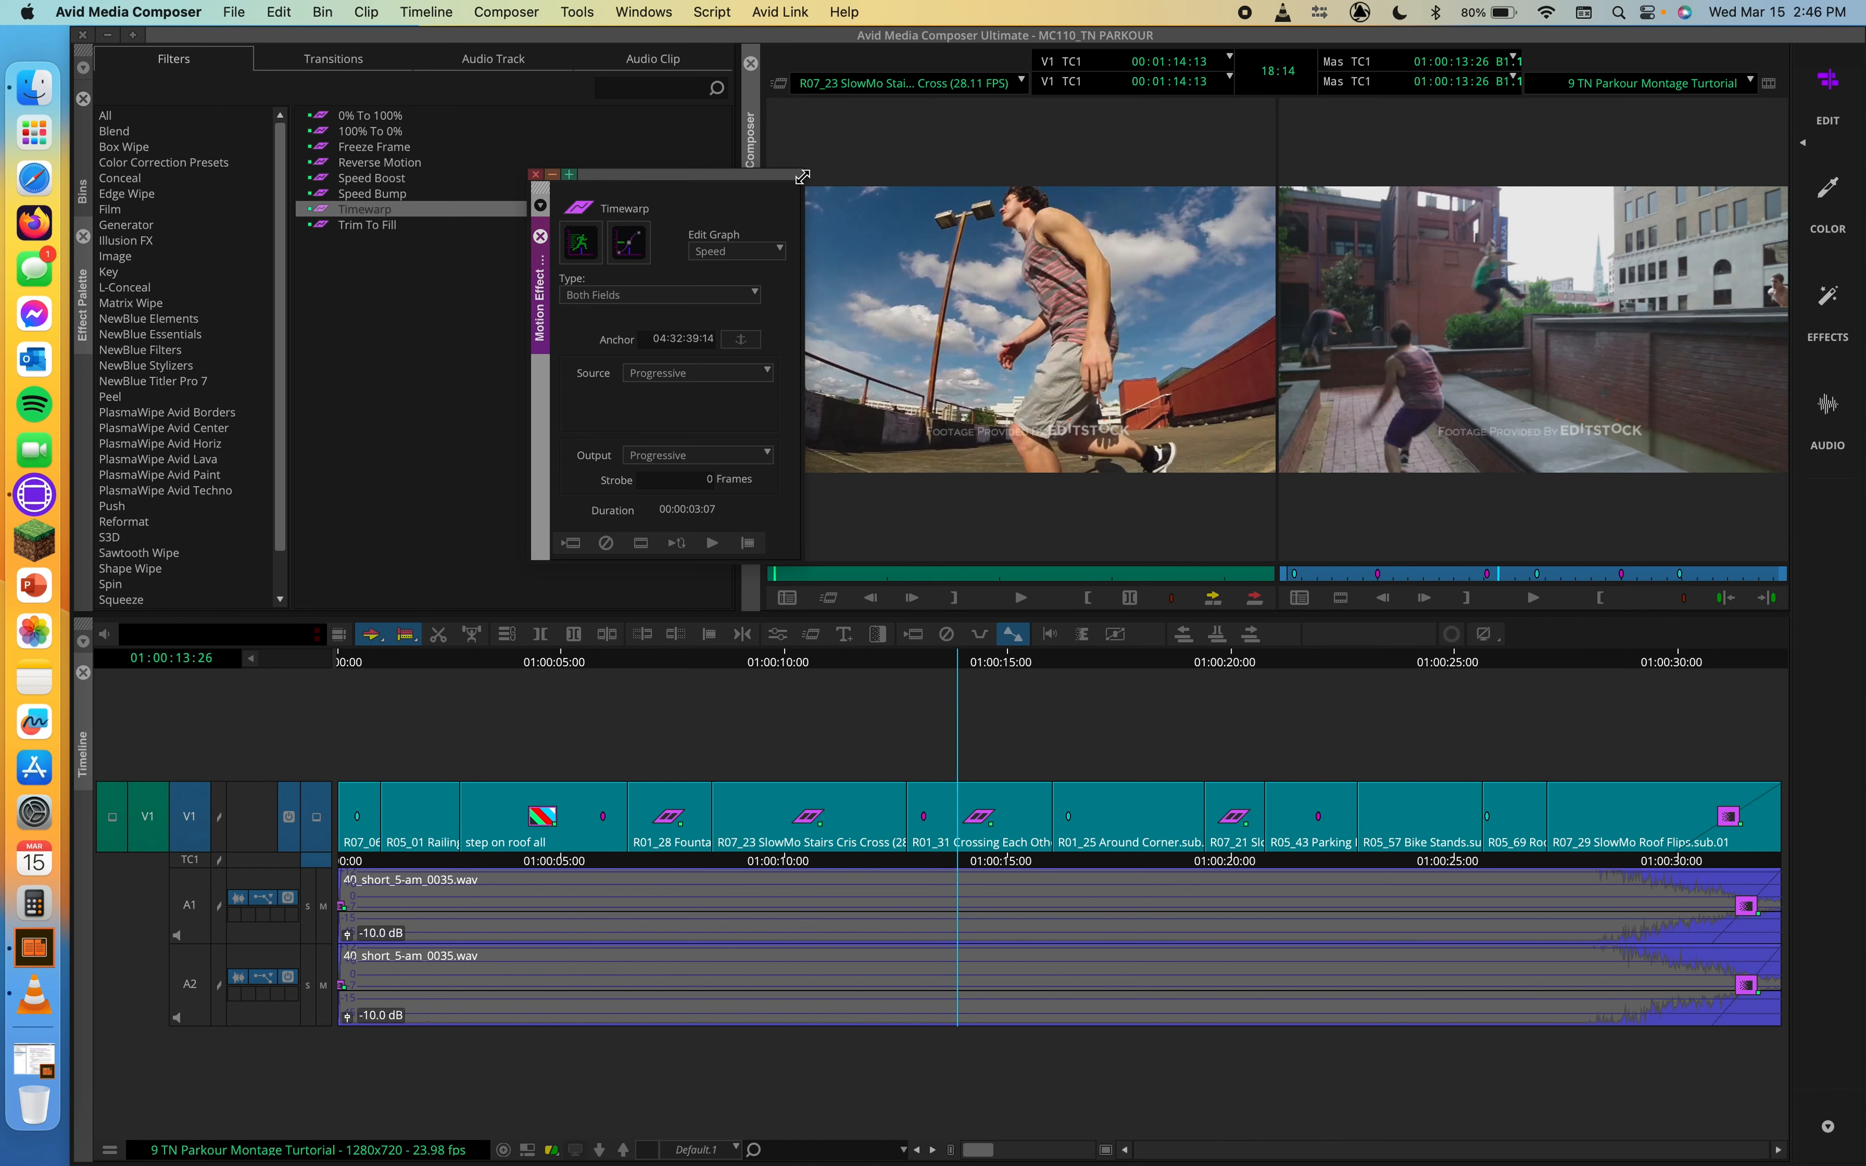
left_click_drag(802, 177, 861, 188)
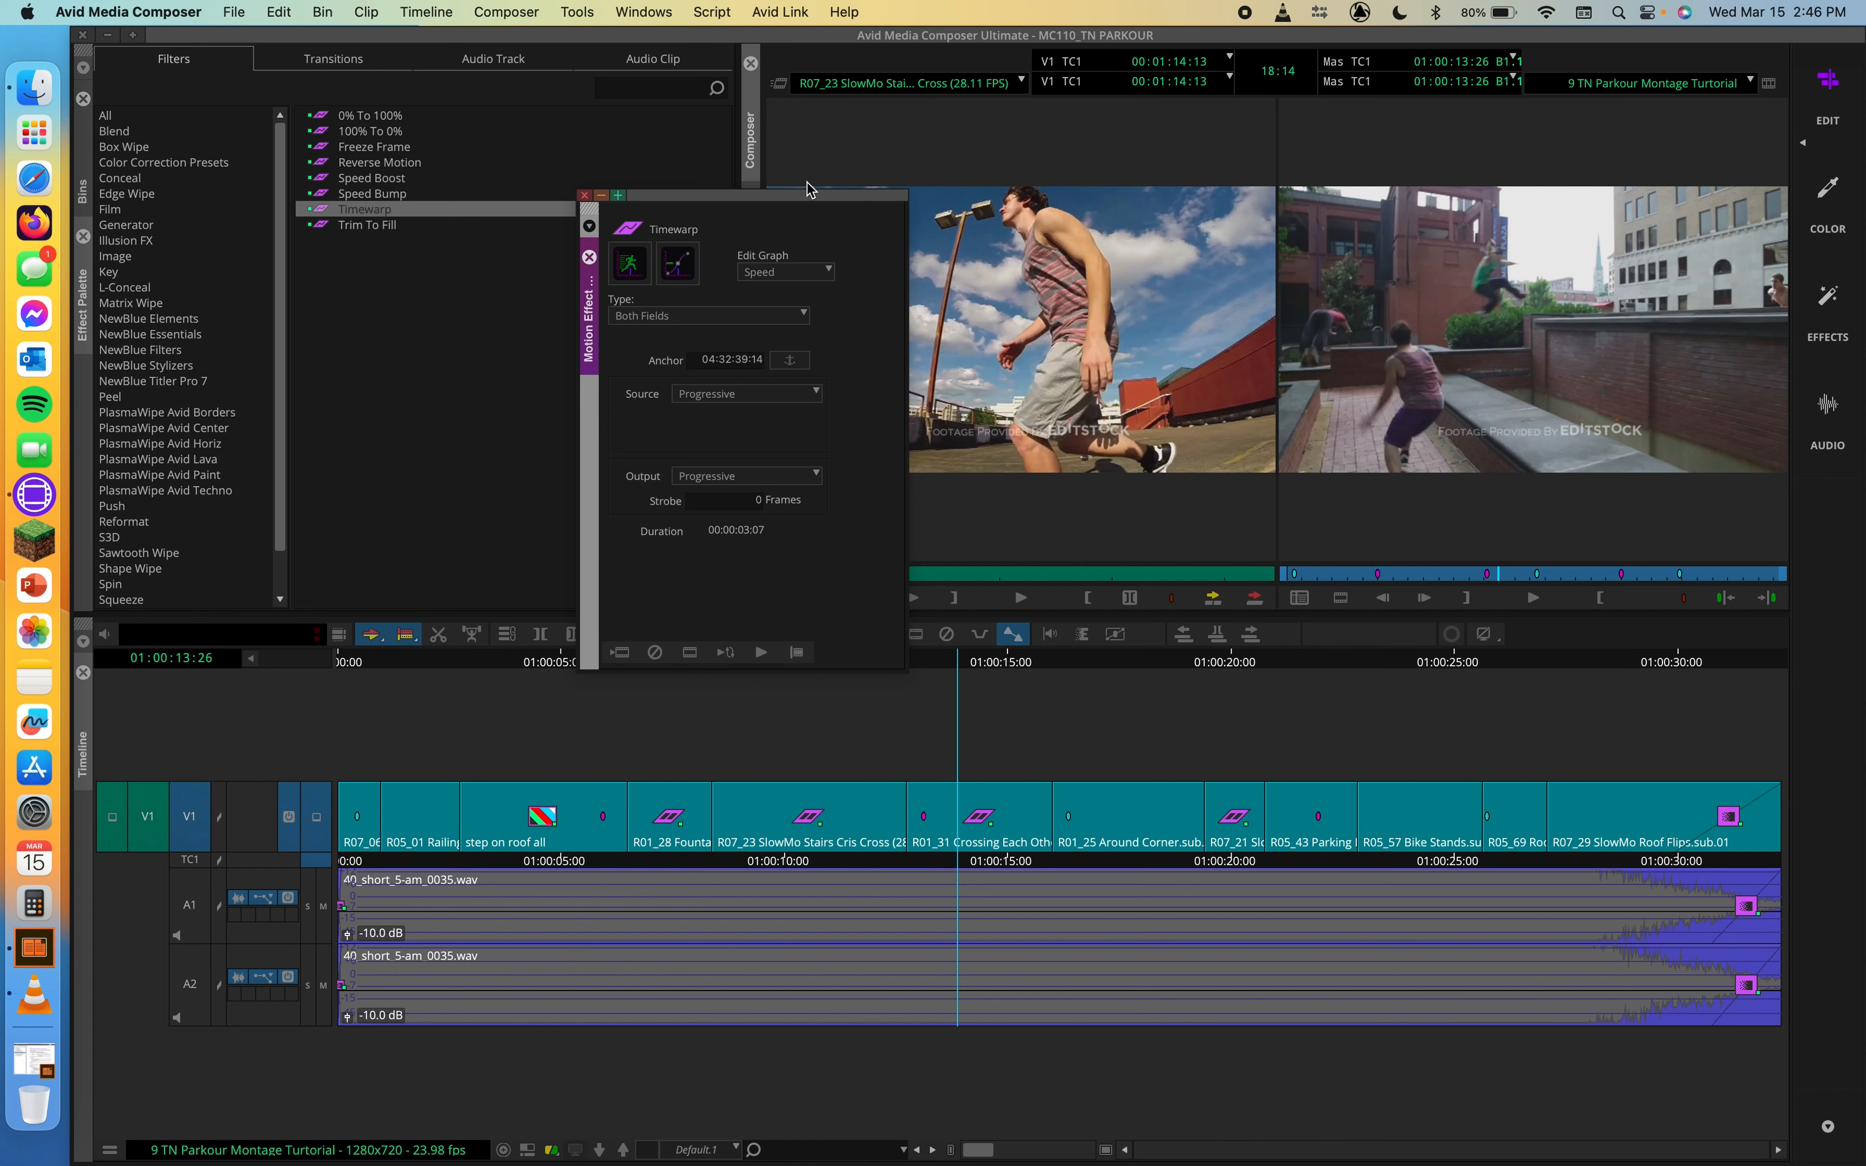
left_click(626, 265)
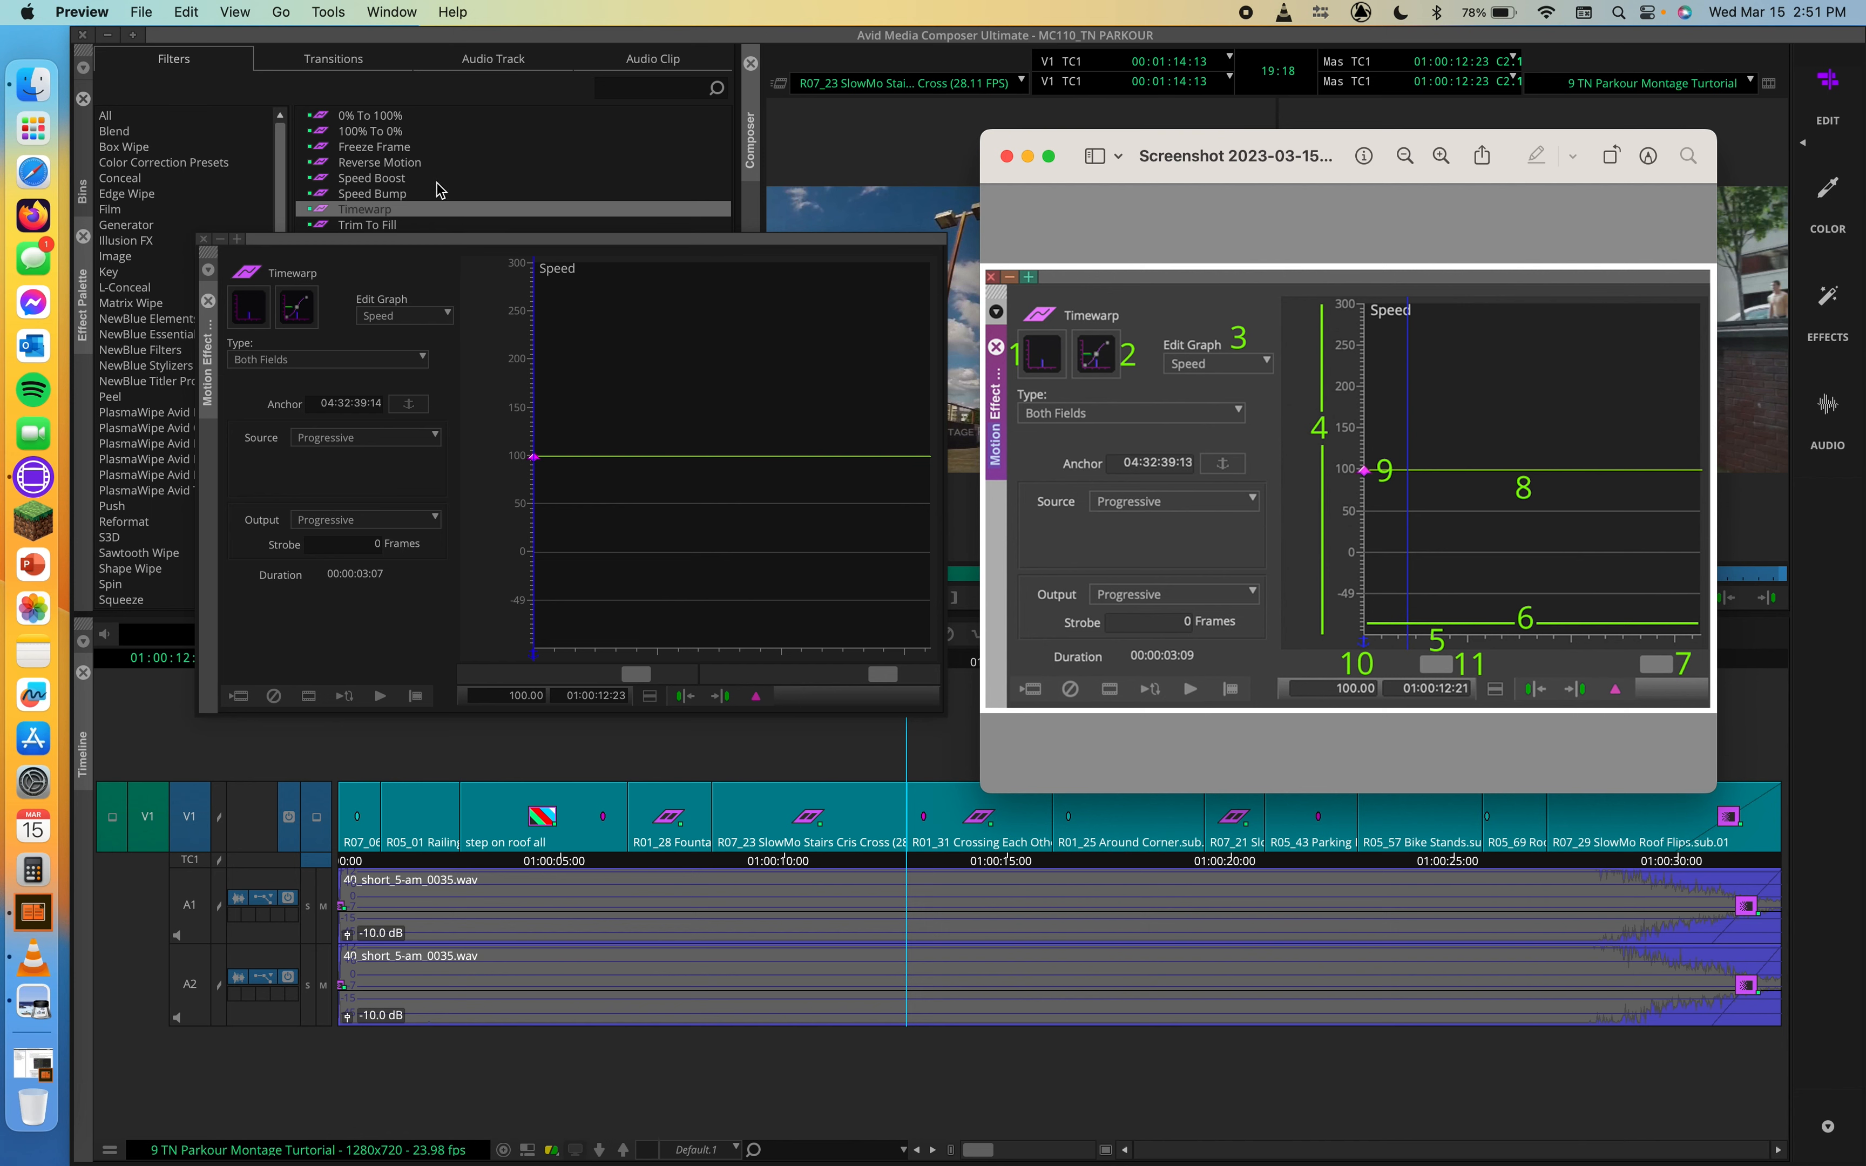
left_click(250, 313)
left_click(251, 310)
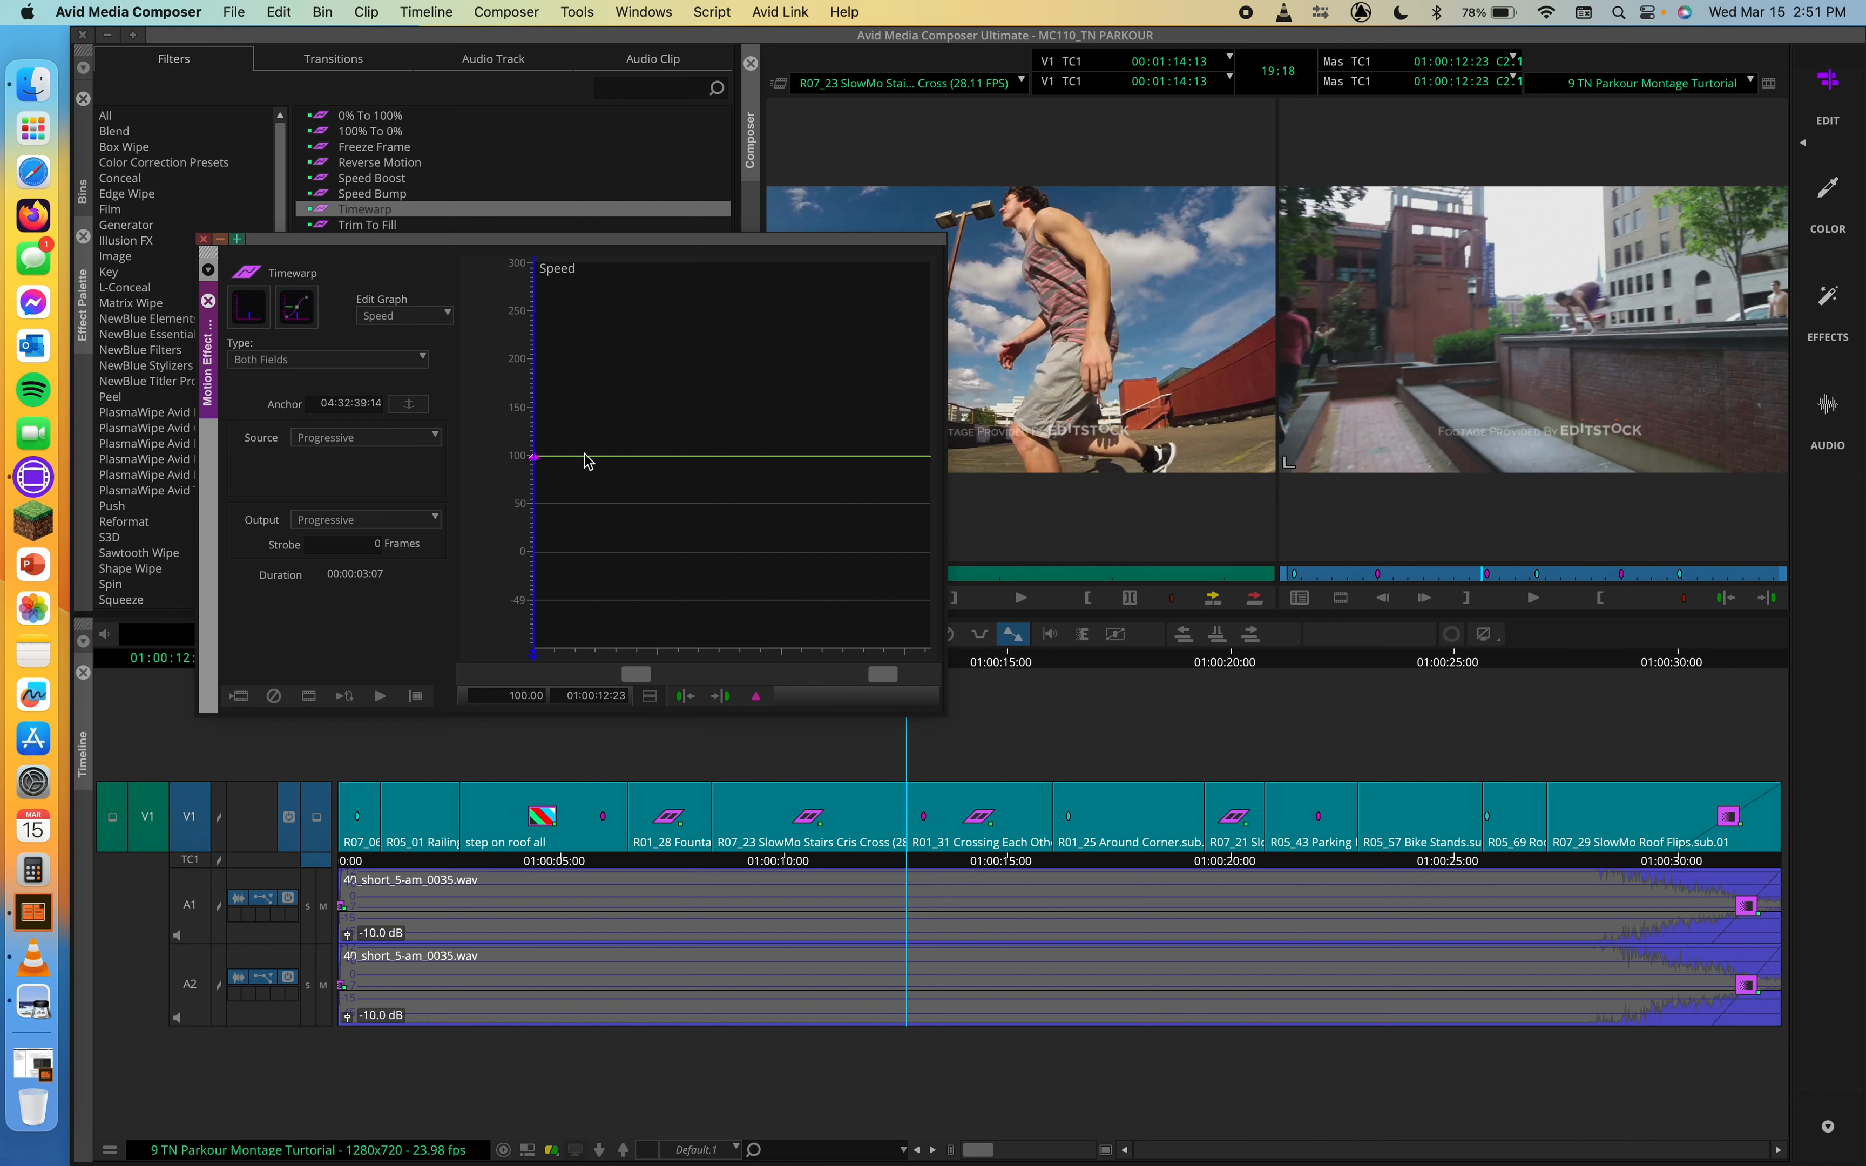
Step: Raise the starting speed keyframe to about 198% and add a keyframe at 01:00:13:14 lowered to 50%
left_click_drag(533, 464, 525, 366)
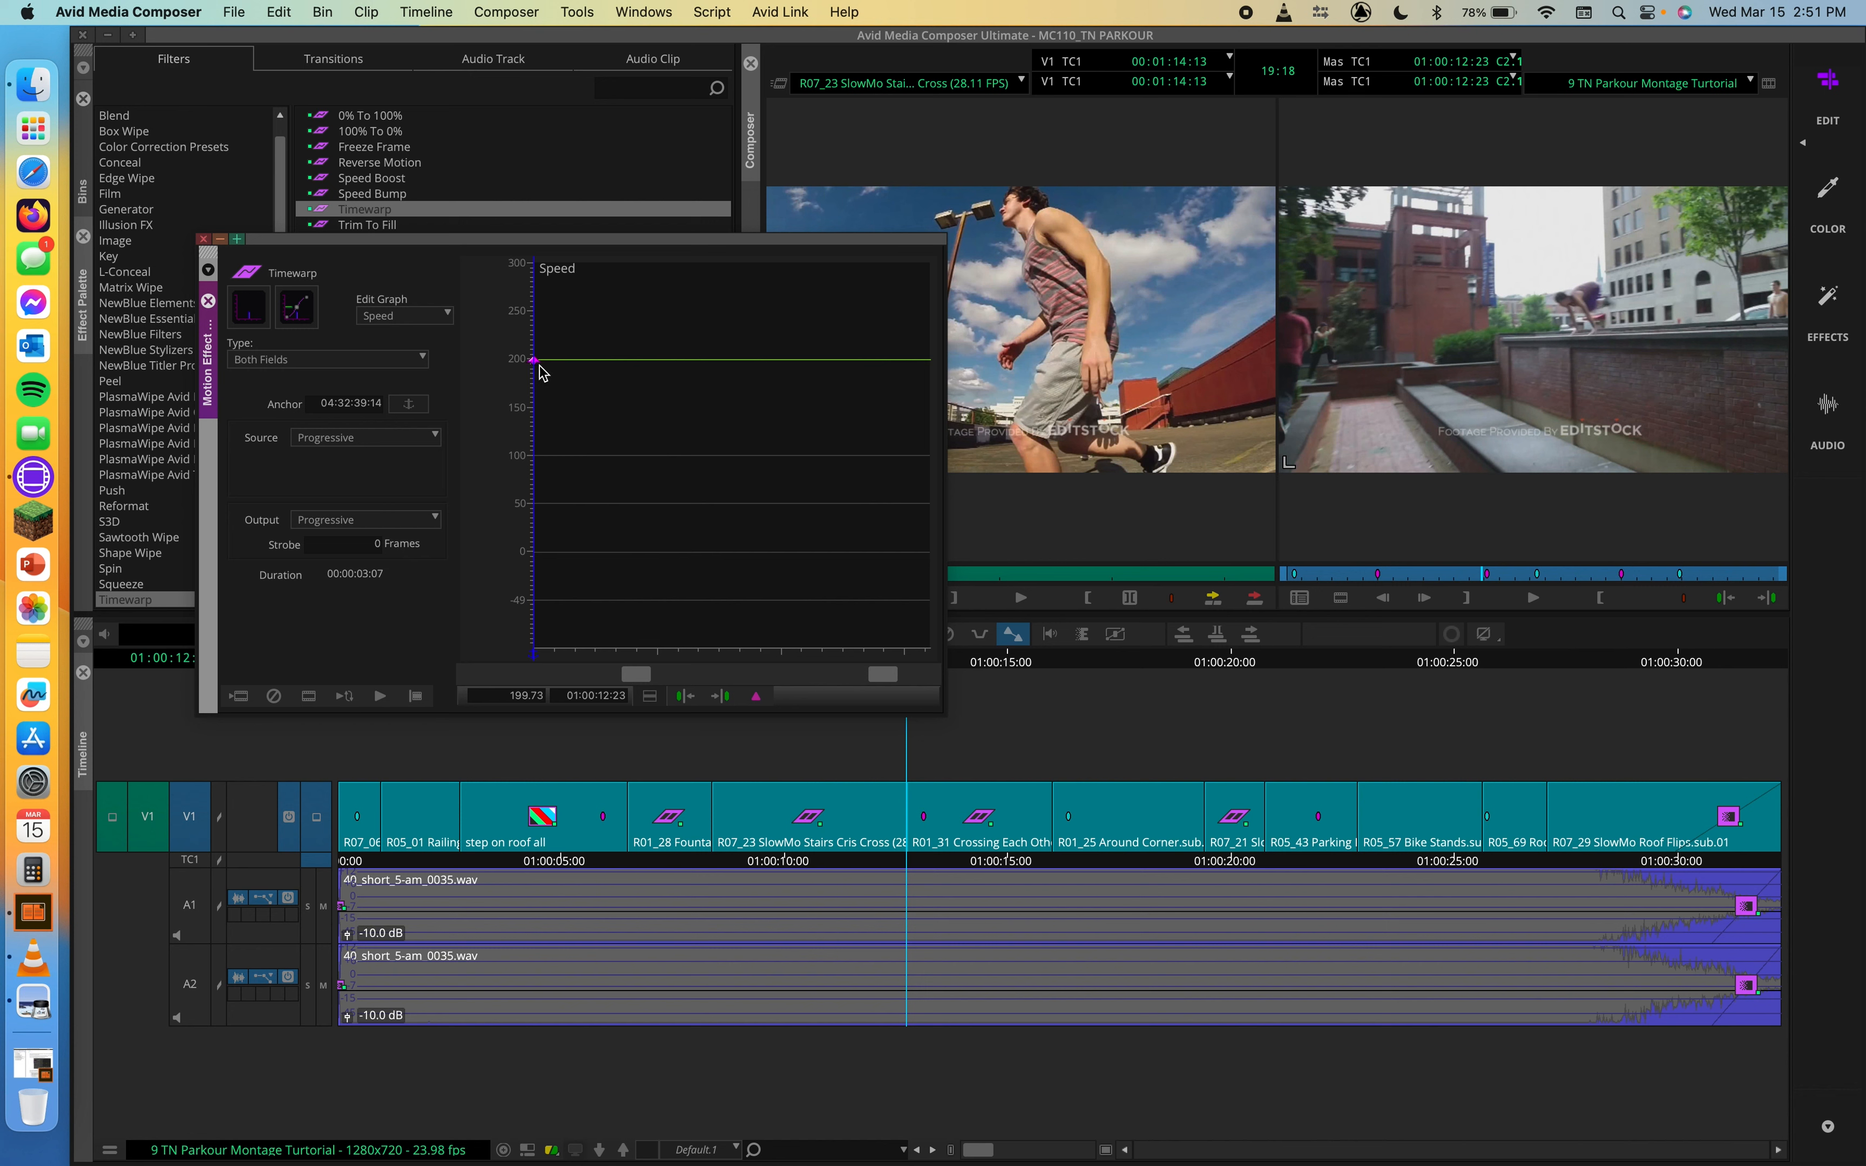
left_click_drag(536, 374, 601, 370)
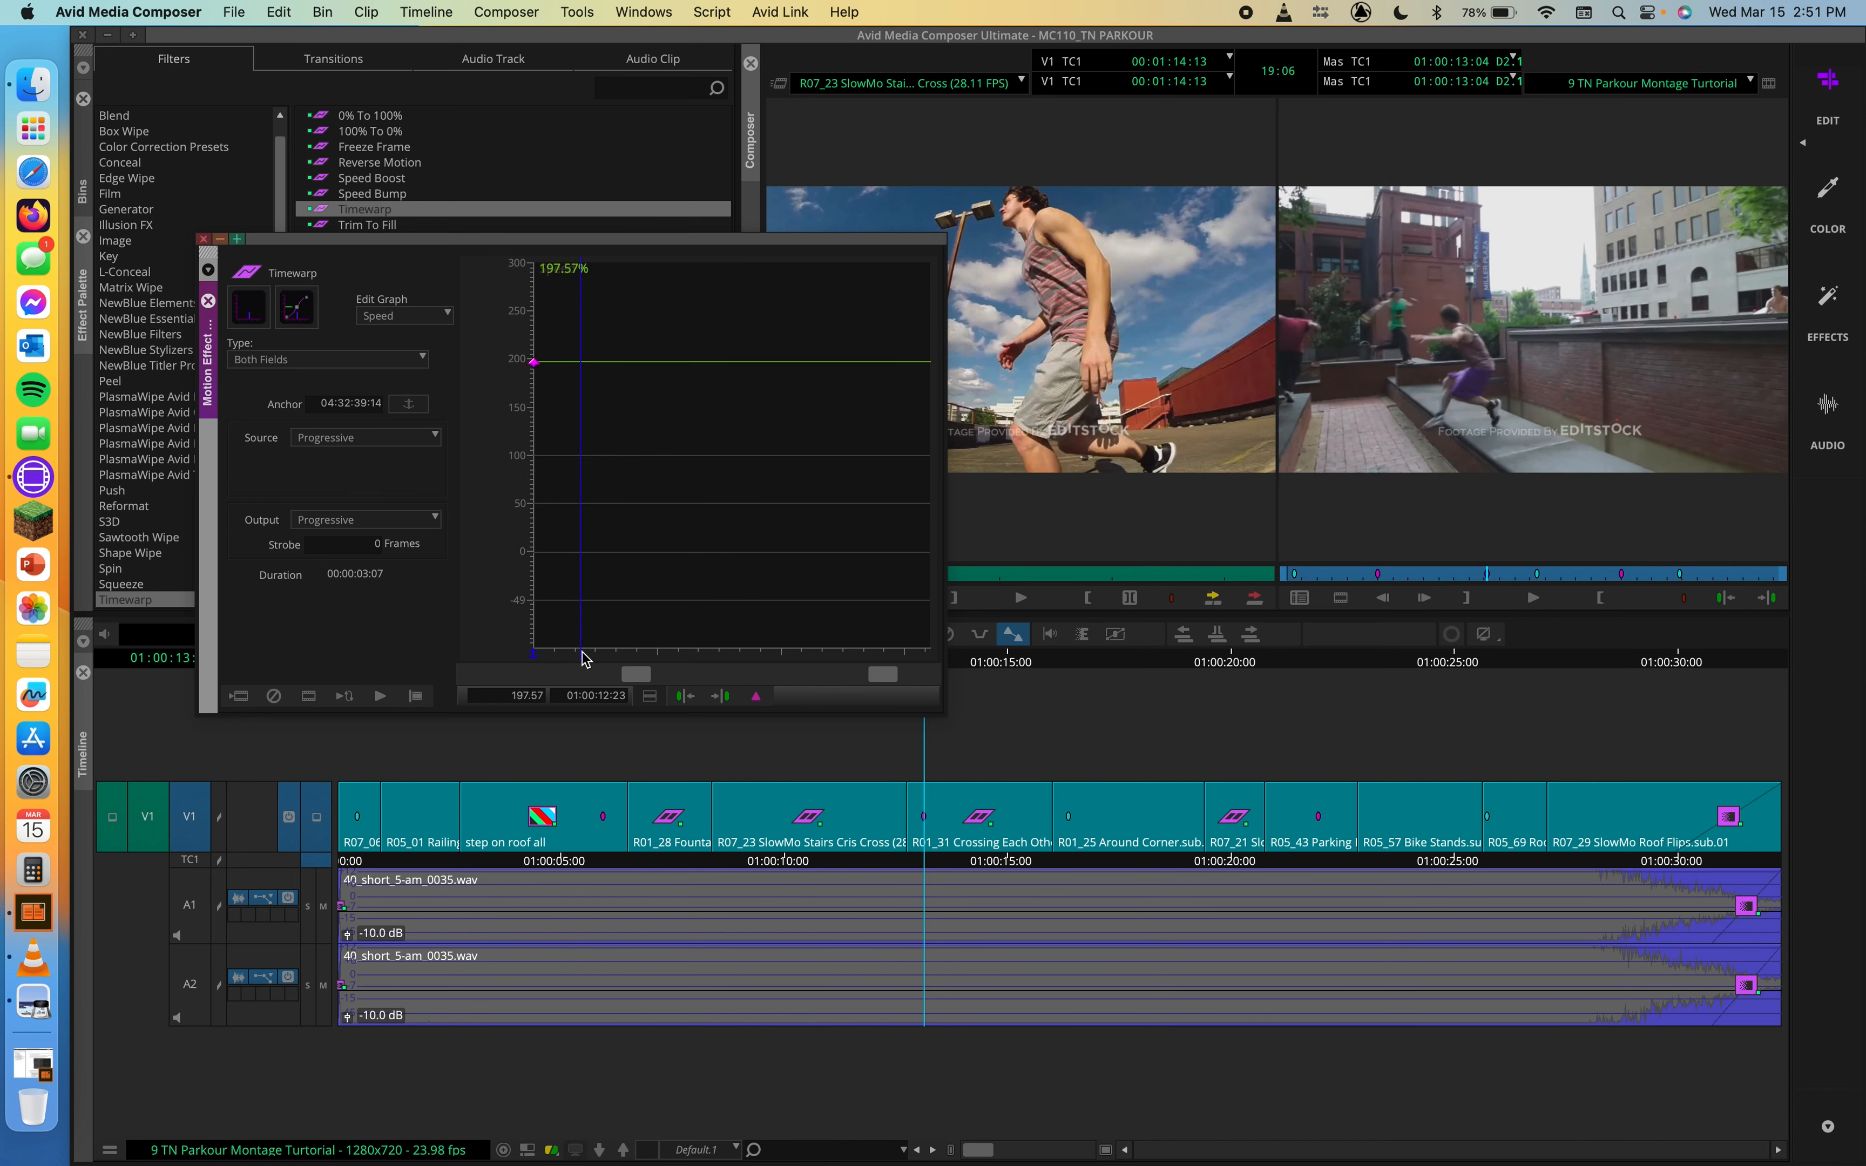
left_click(756, 696)
left_click_drag(622, 369, 621, 410)
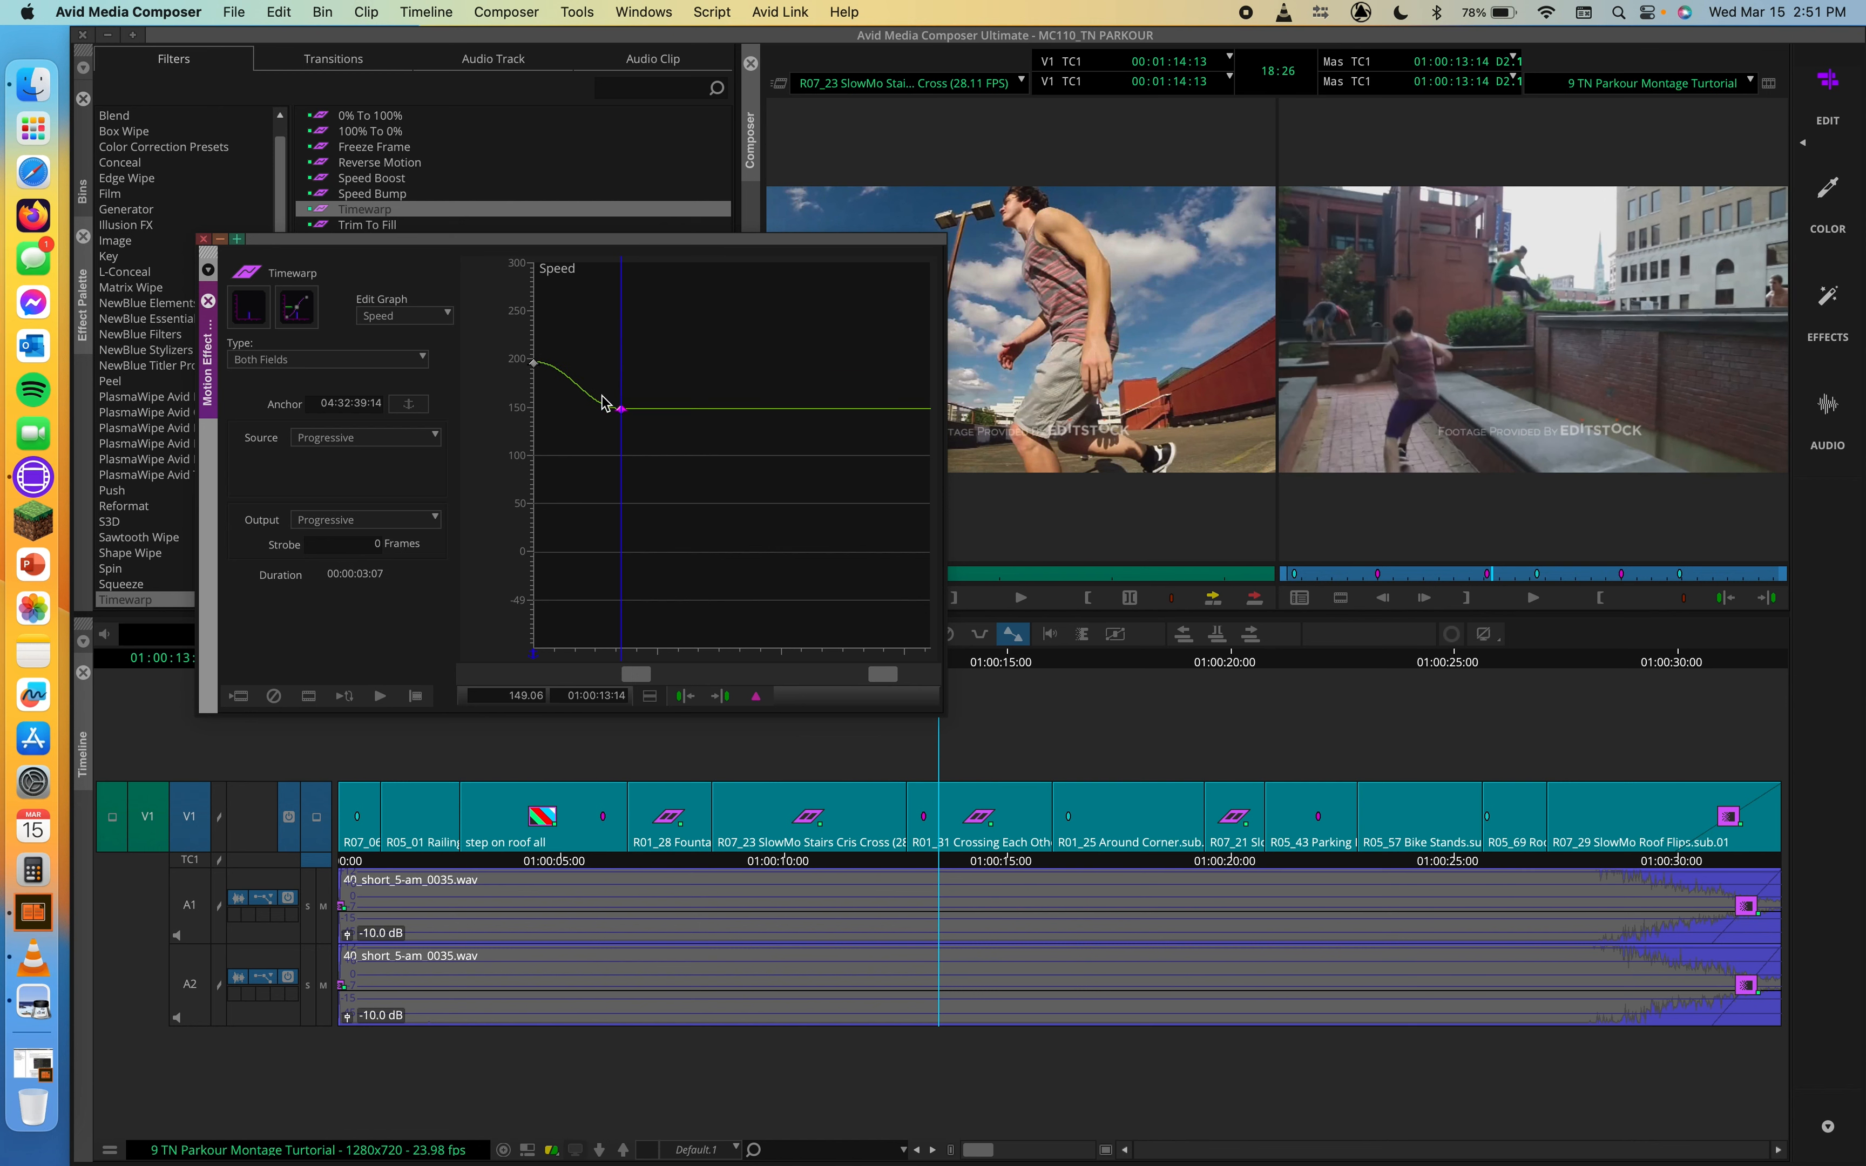
left_click_drag(621, 409, 618, 513)
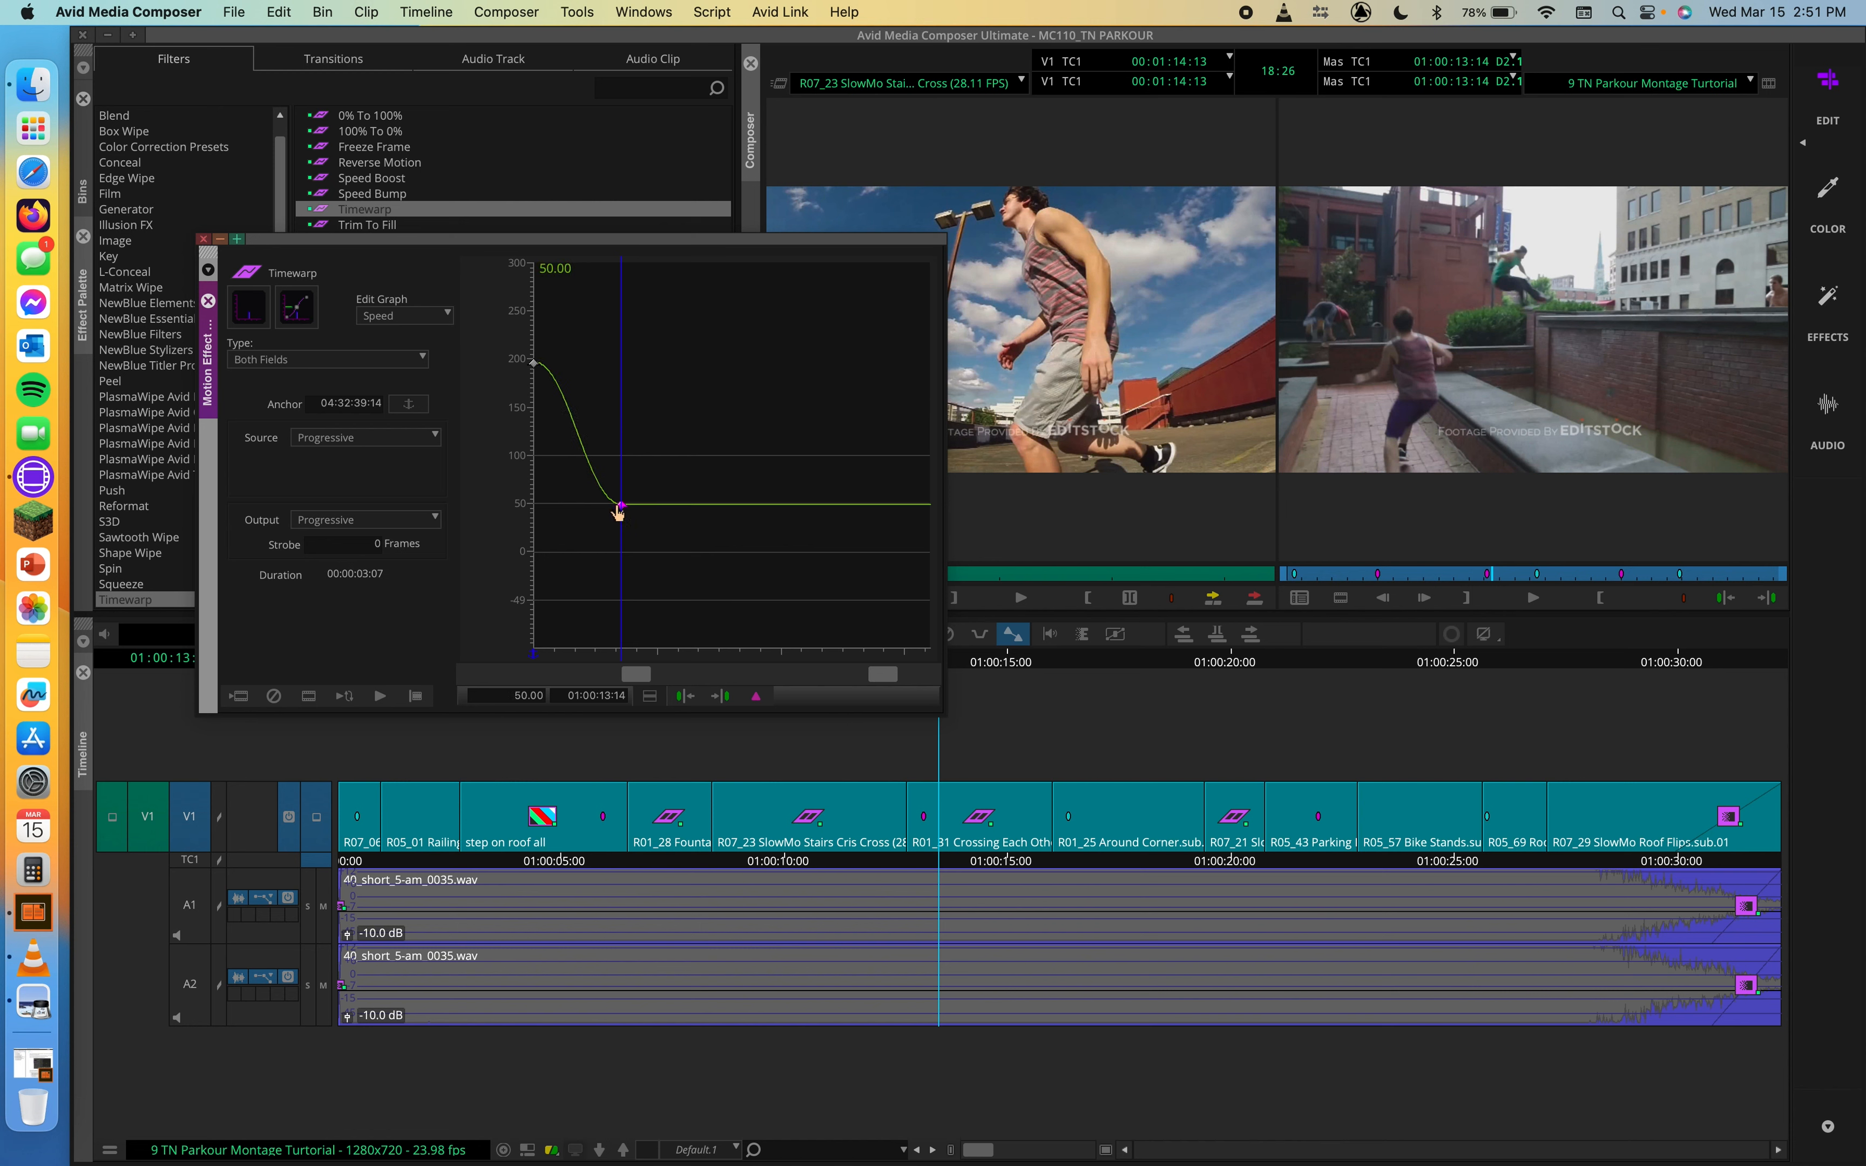
Step: Lower the starting speed keyframe to 50% and delete the keyframe at 01:00:13:14
left_click_drag(628, 661, 466, 620)
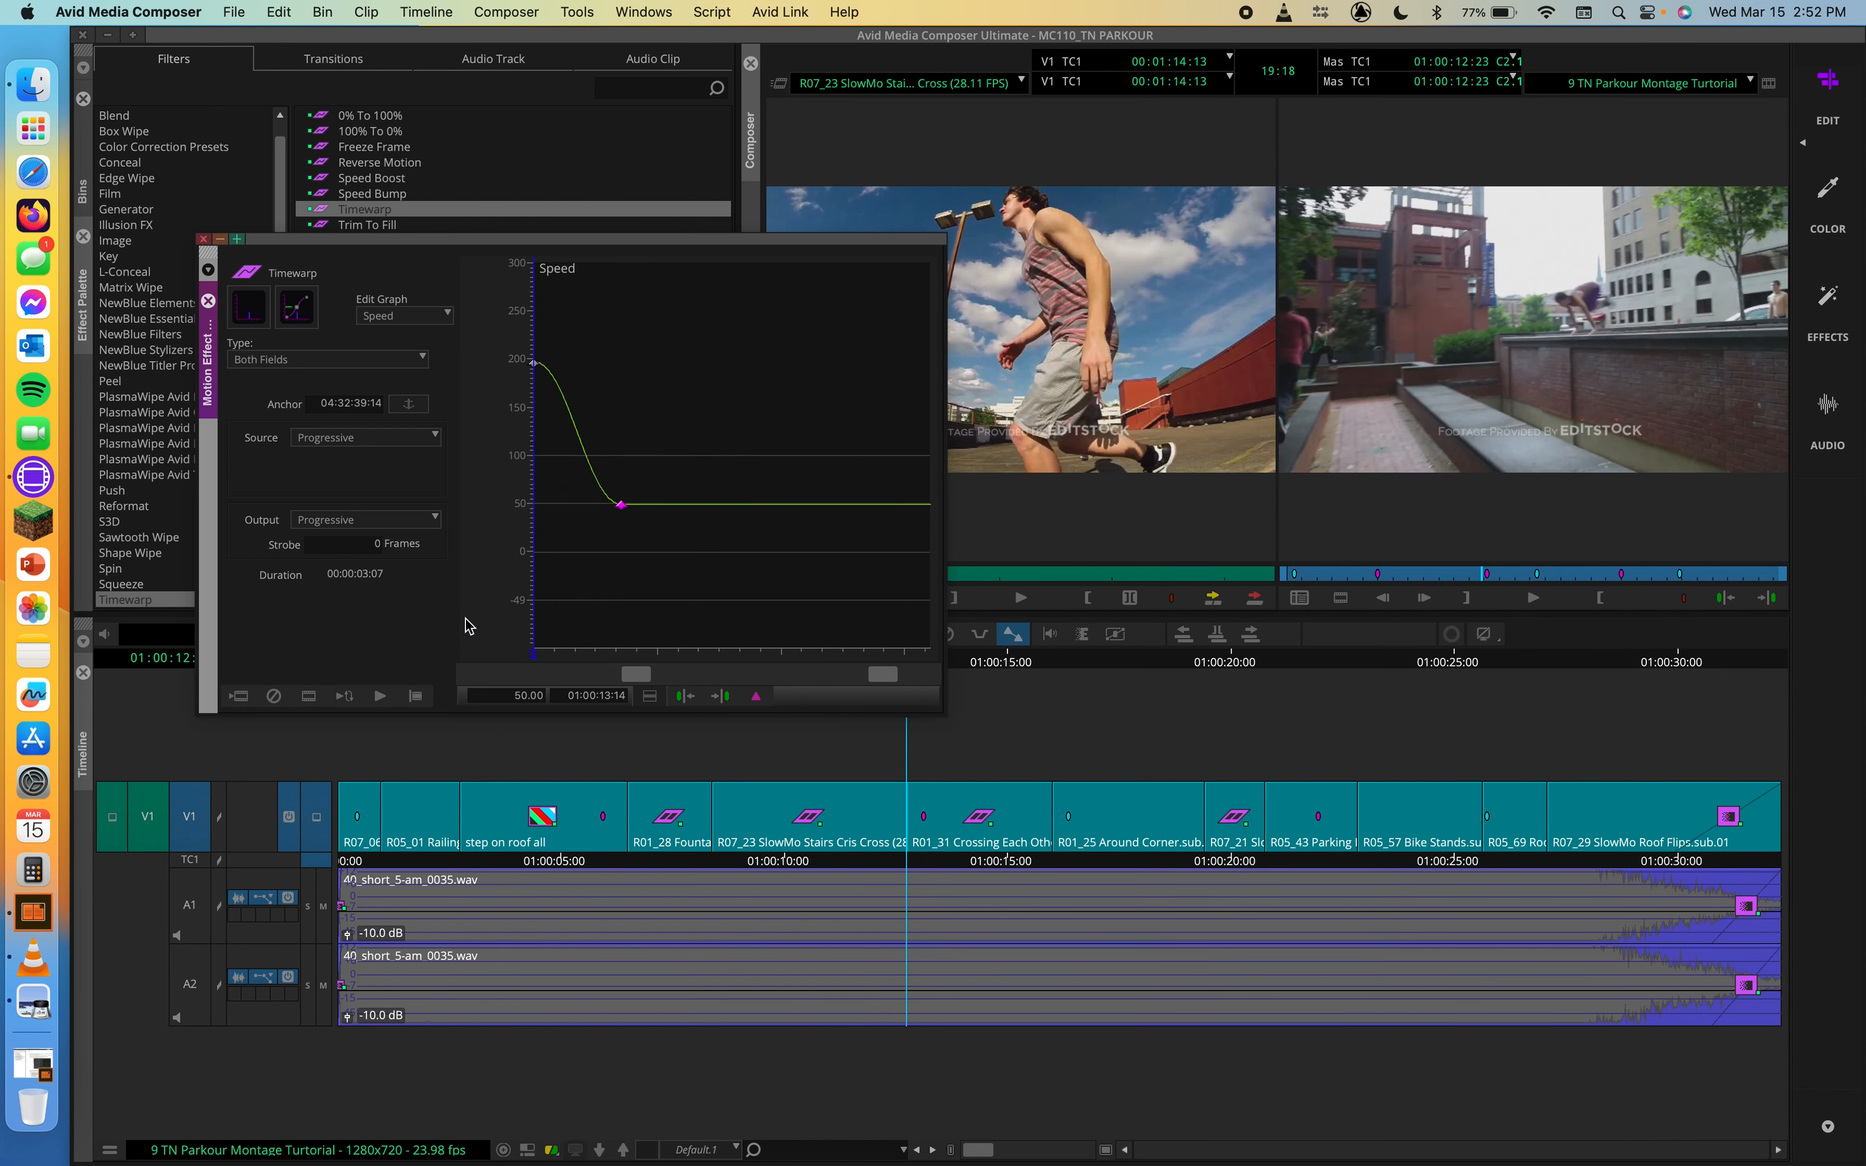
left_click_drag(535, 371, 625, 480)
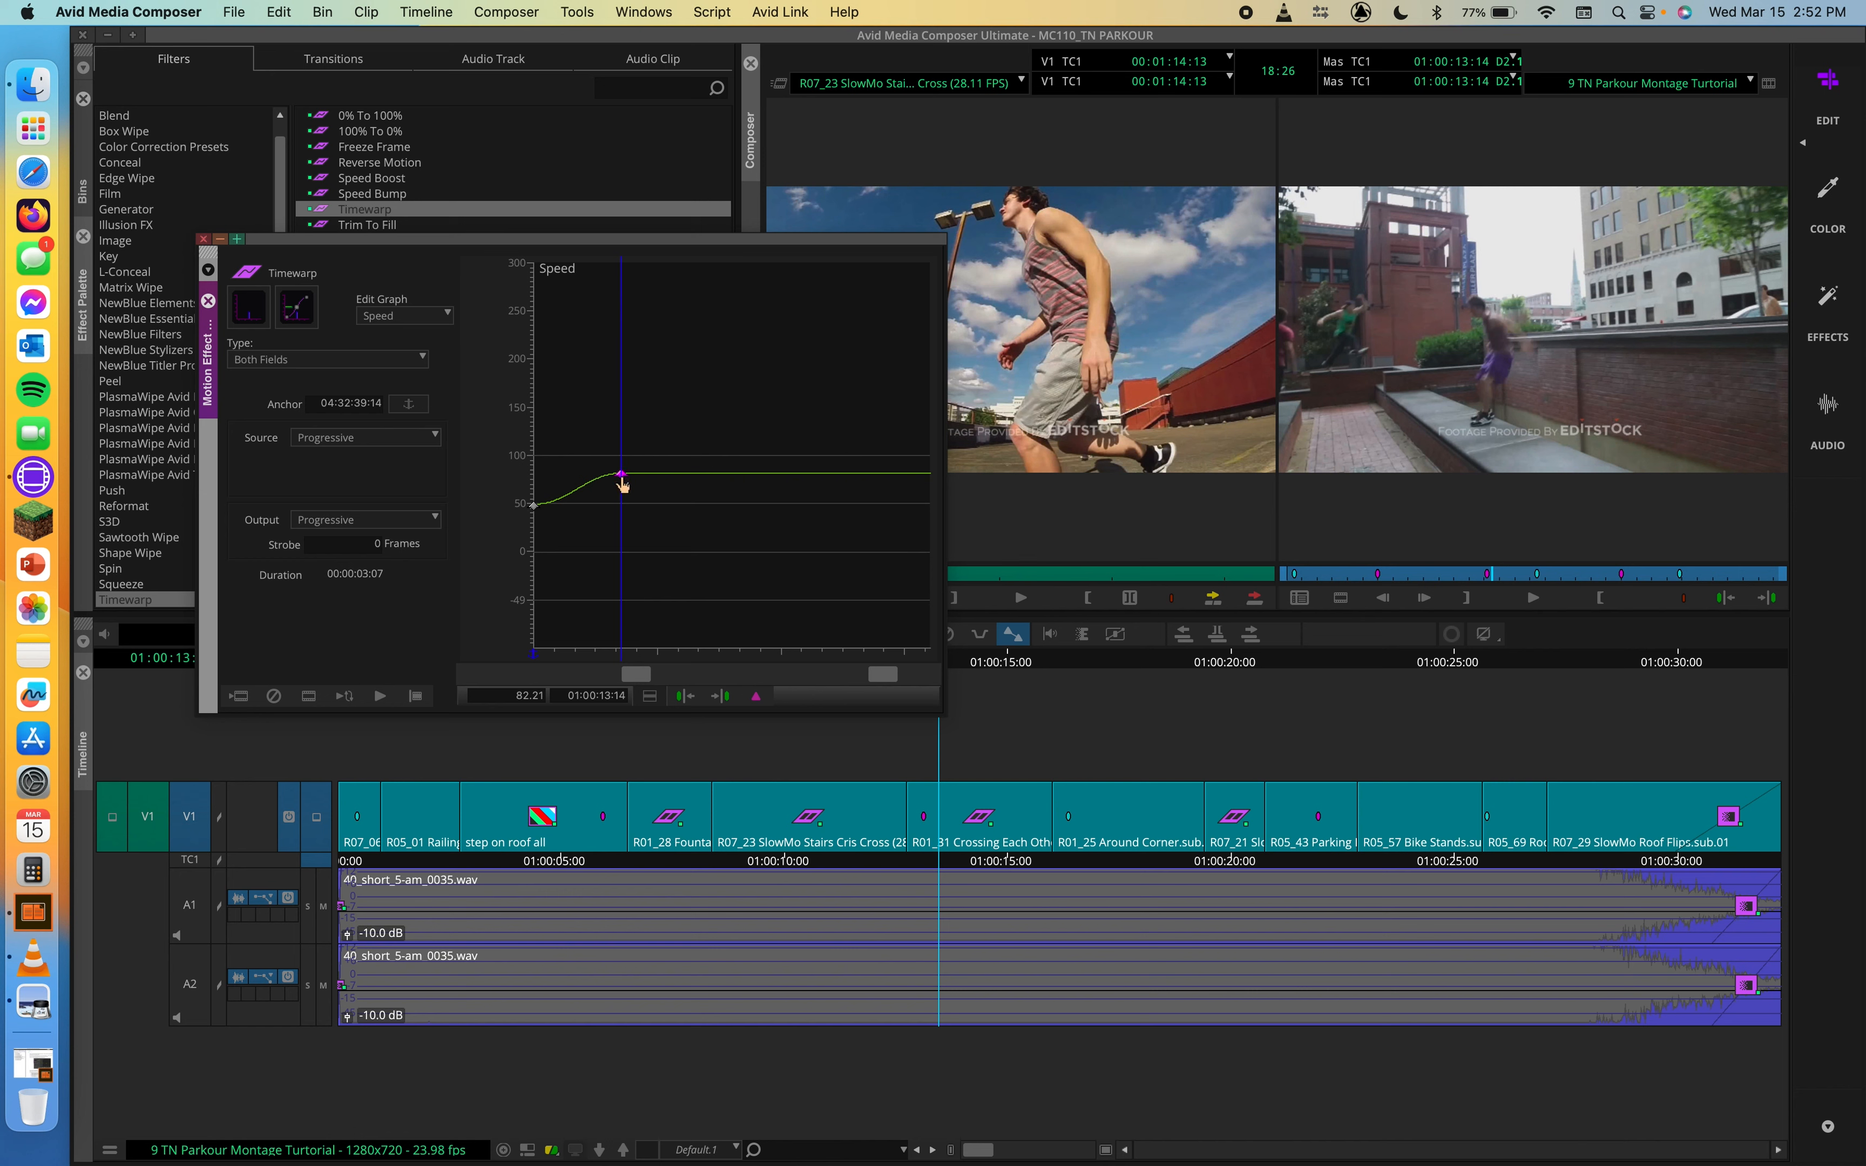
key("Delete")
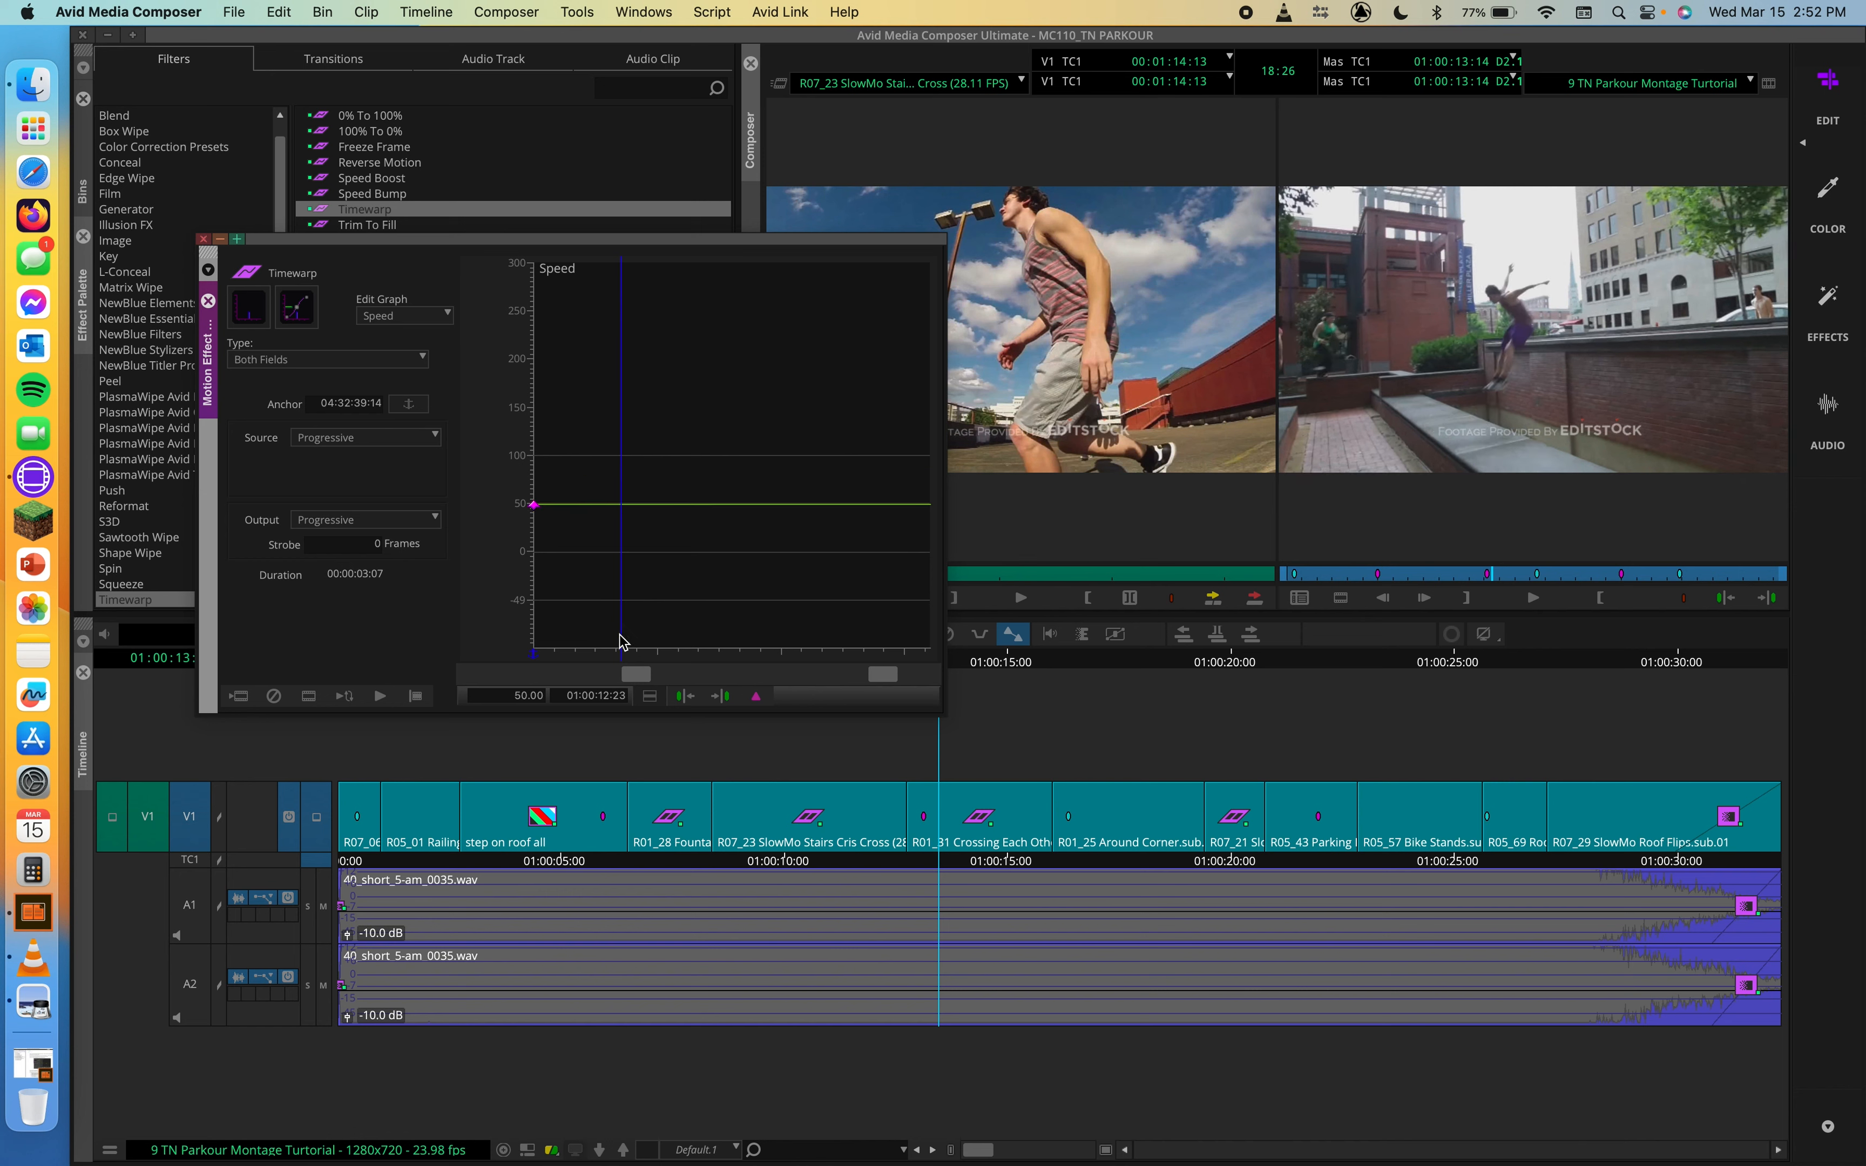
Step: Add speed keyframes at 01:00:13:23 and 01:00:15:25, and raise the last one to about 150%
left_click_drag(617, 657, 661, 659)
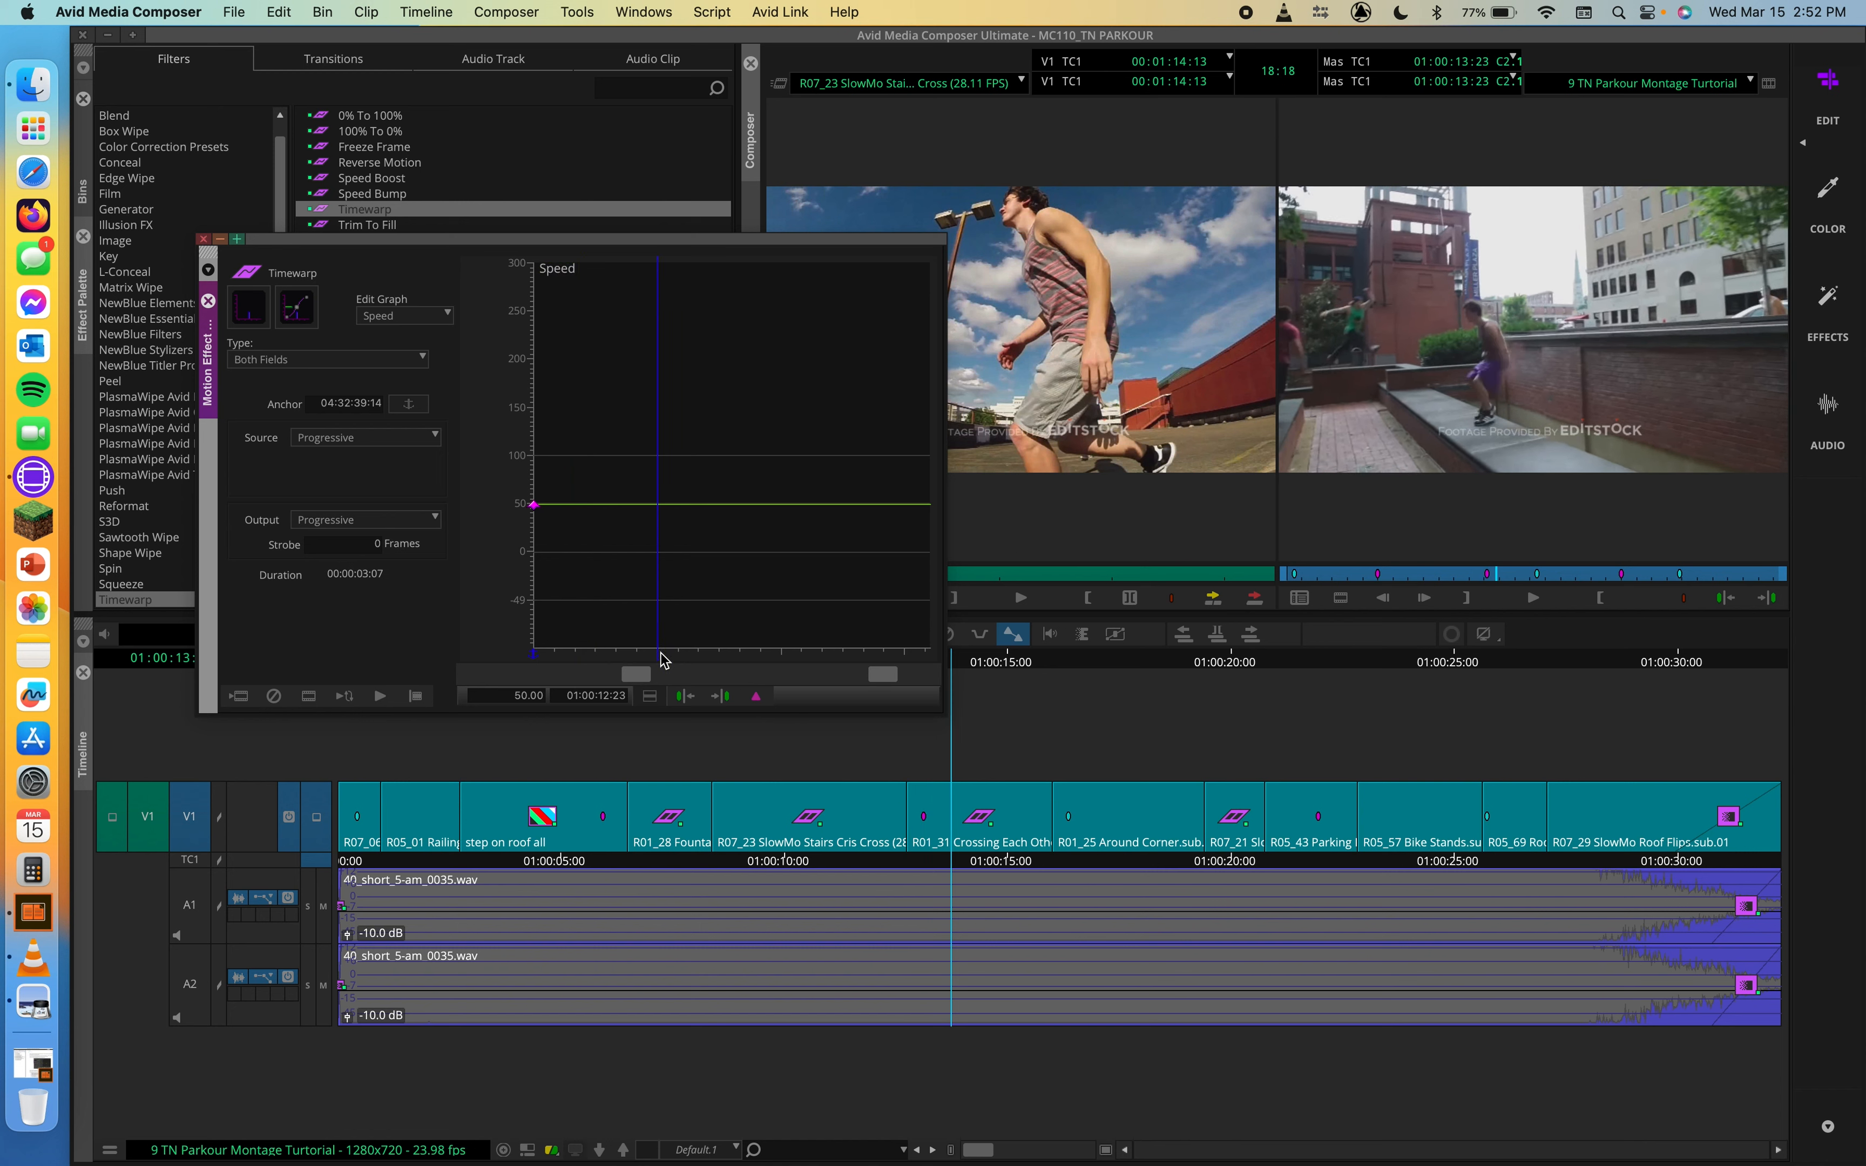
left_click(762, 698)
left_click(654, 656)
left_click_drag(658, 662, 917, 673)
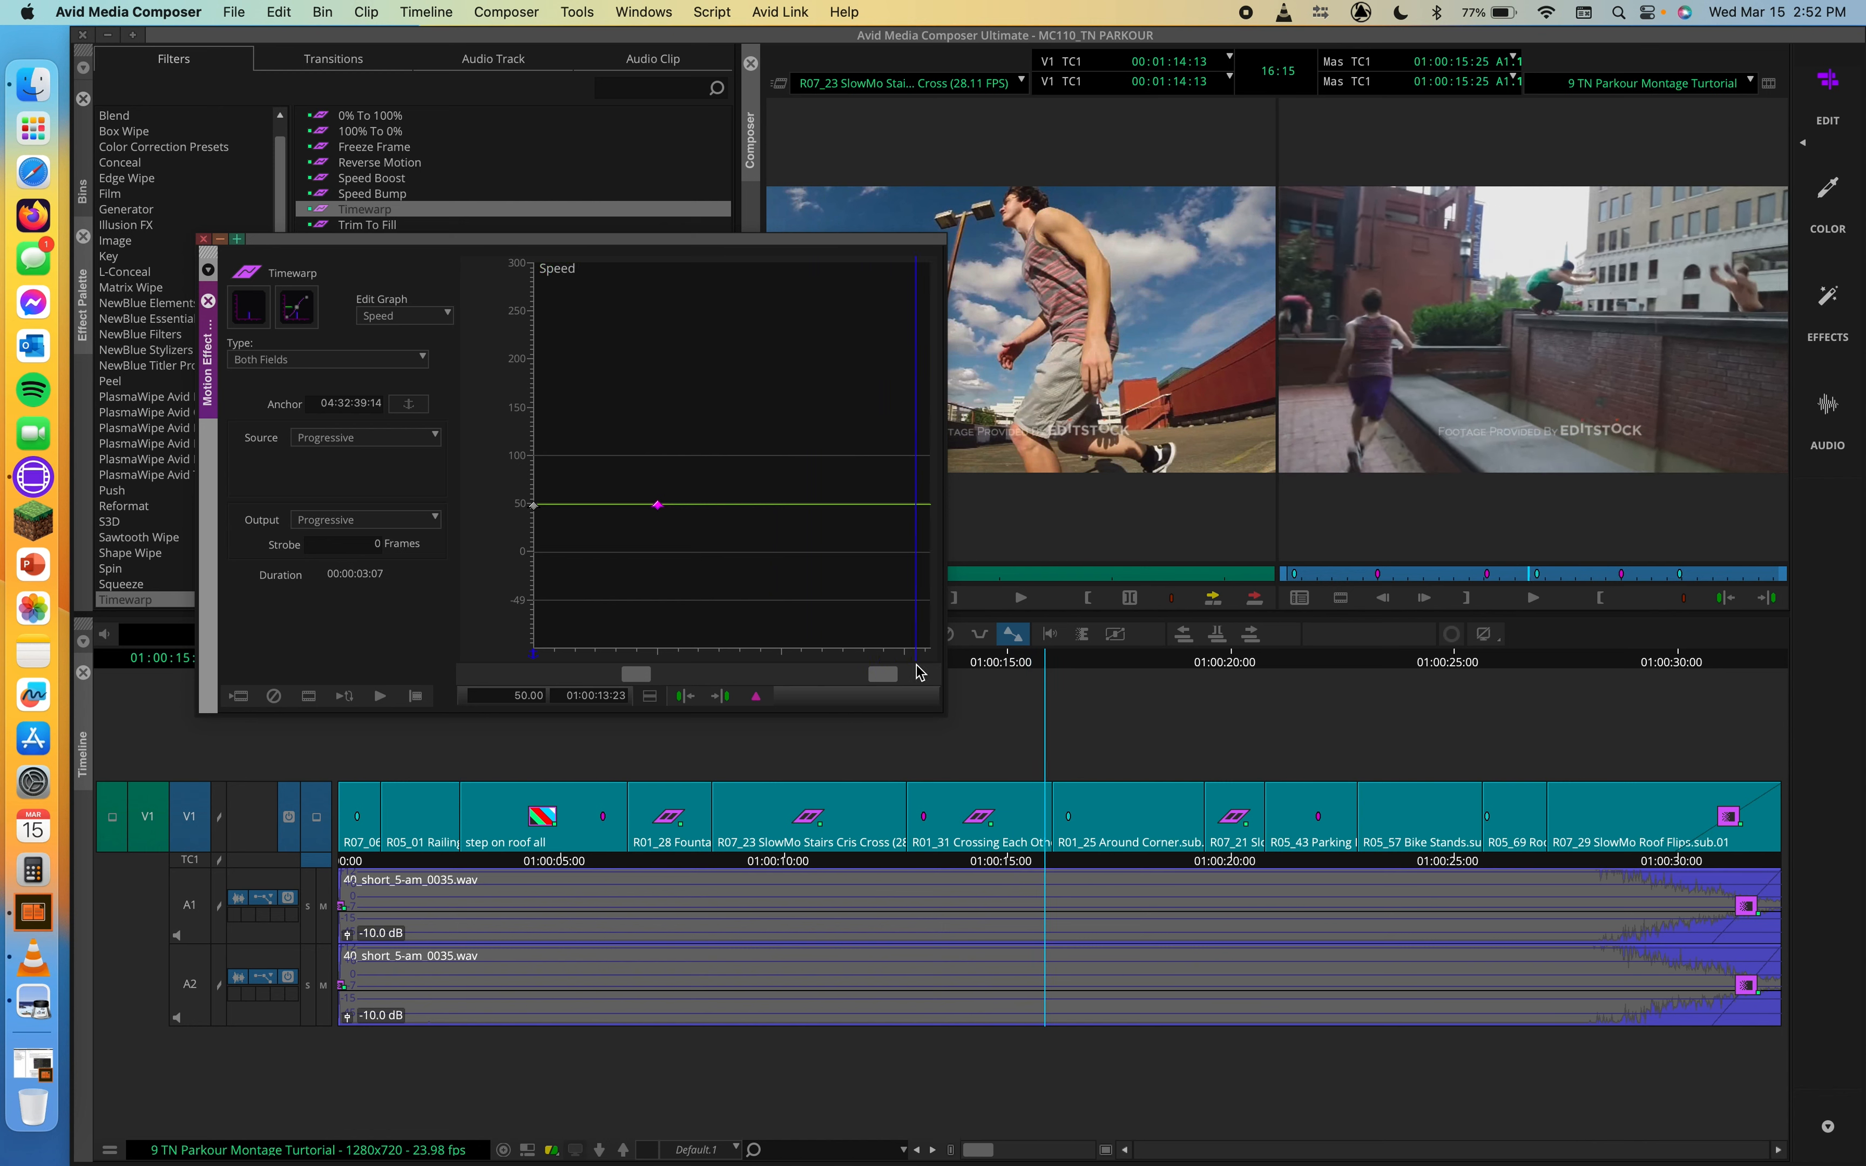
left_click(756, 696)
left_click_drag(917, 509, 920, 416)
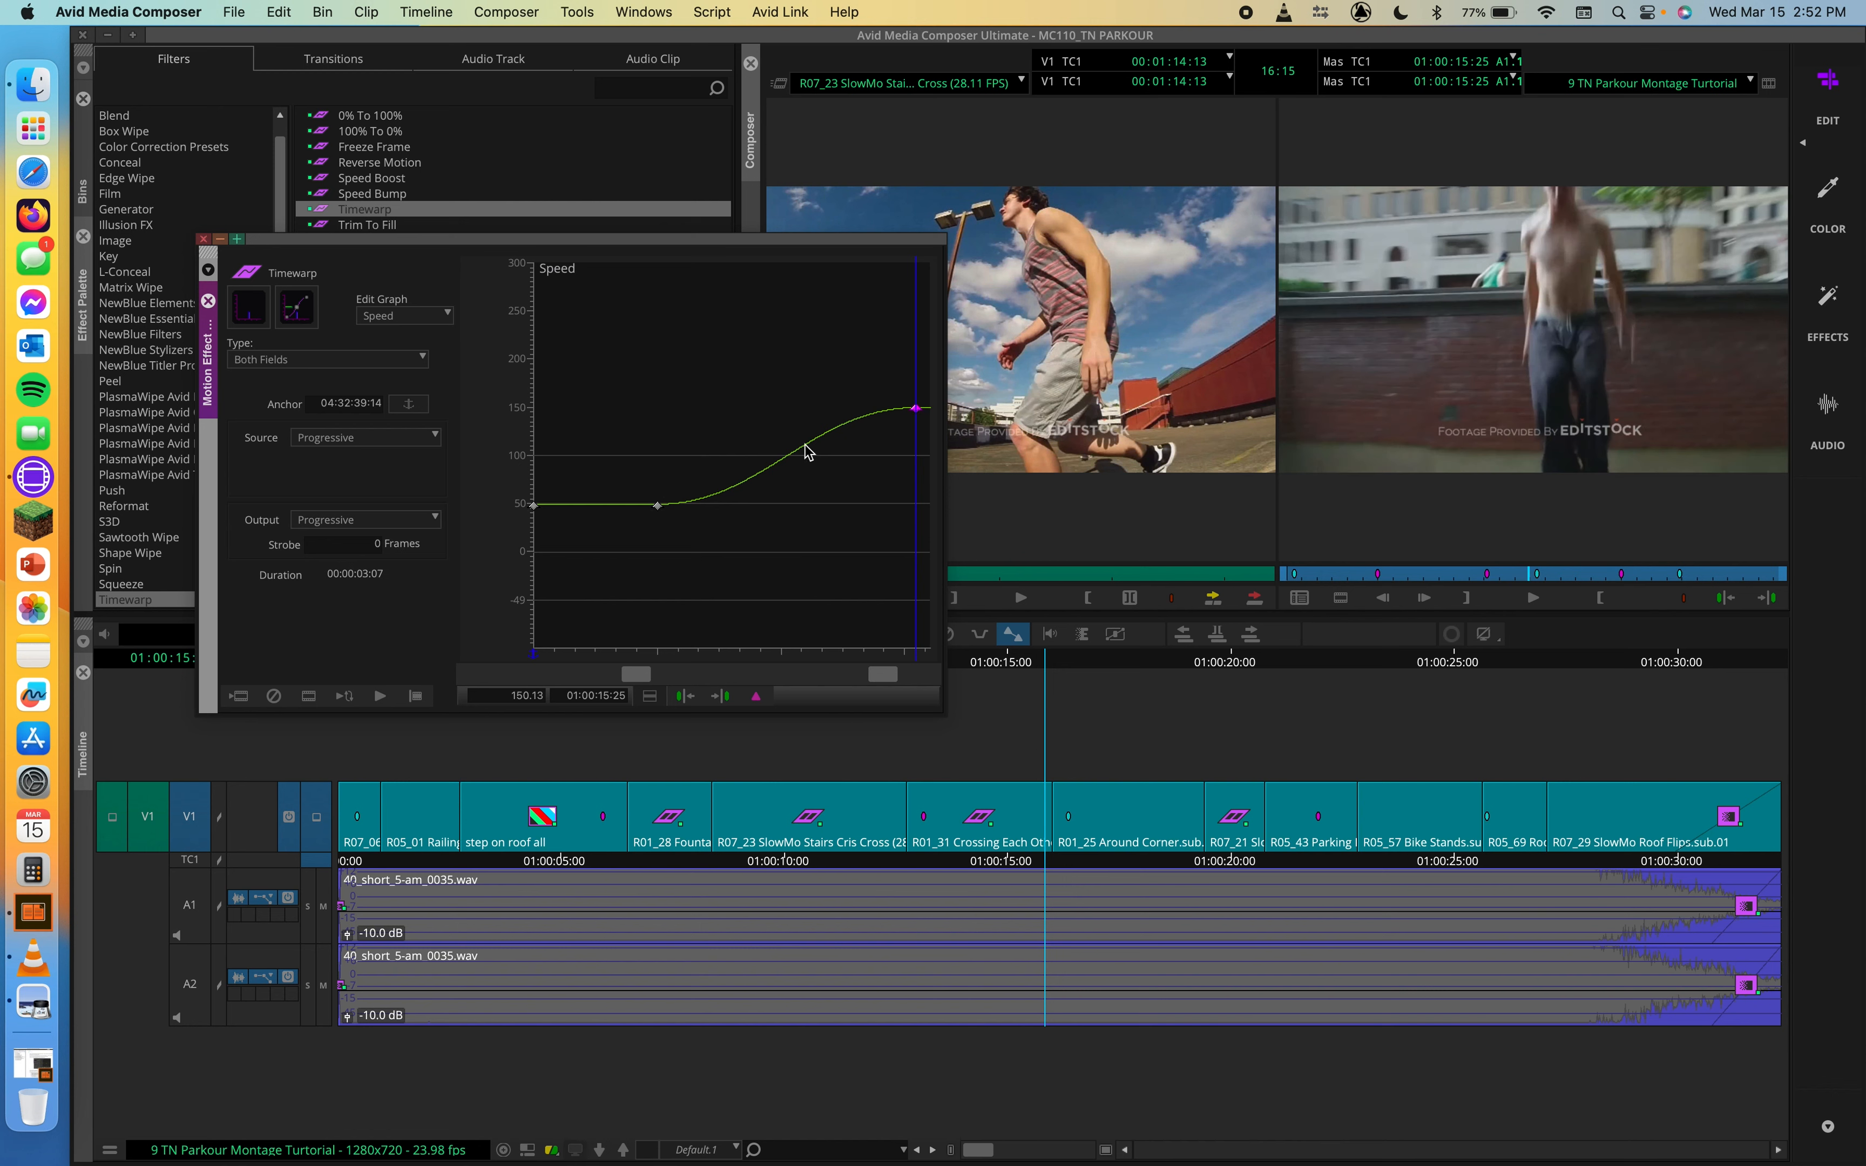
Step: Play the R01_31 clip from its start to check the speed ramp
left_click(583, 657)
left_click_drag(584, 657, 512, 650)
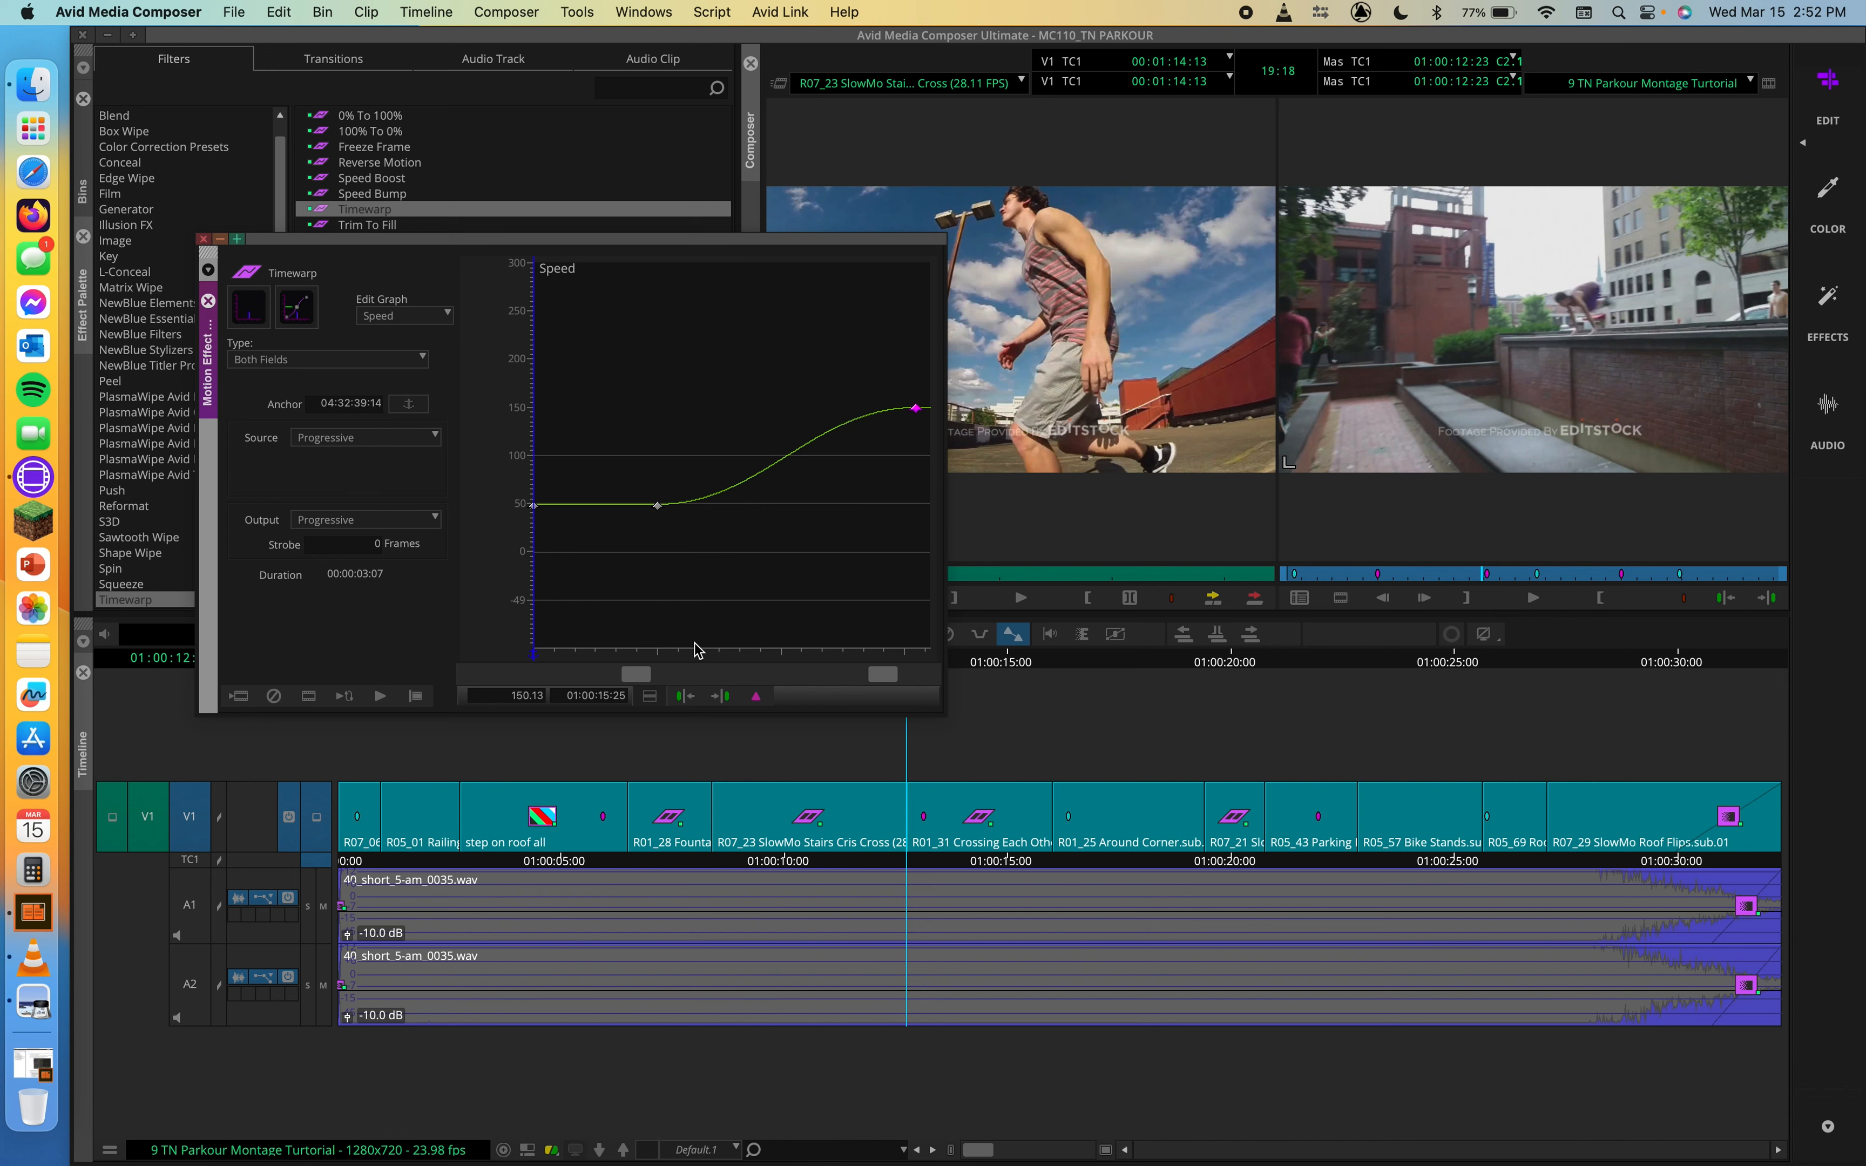
key("space")
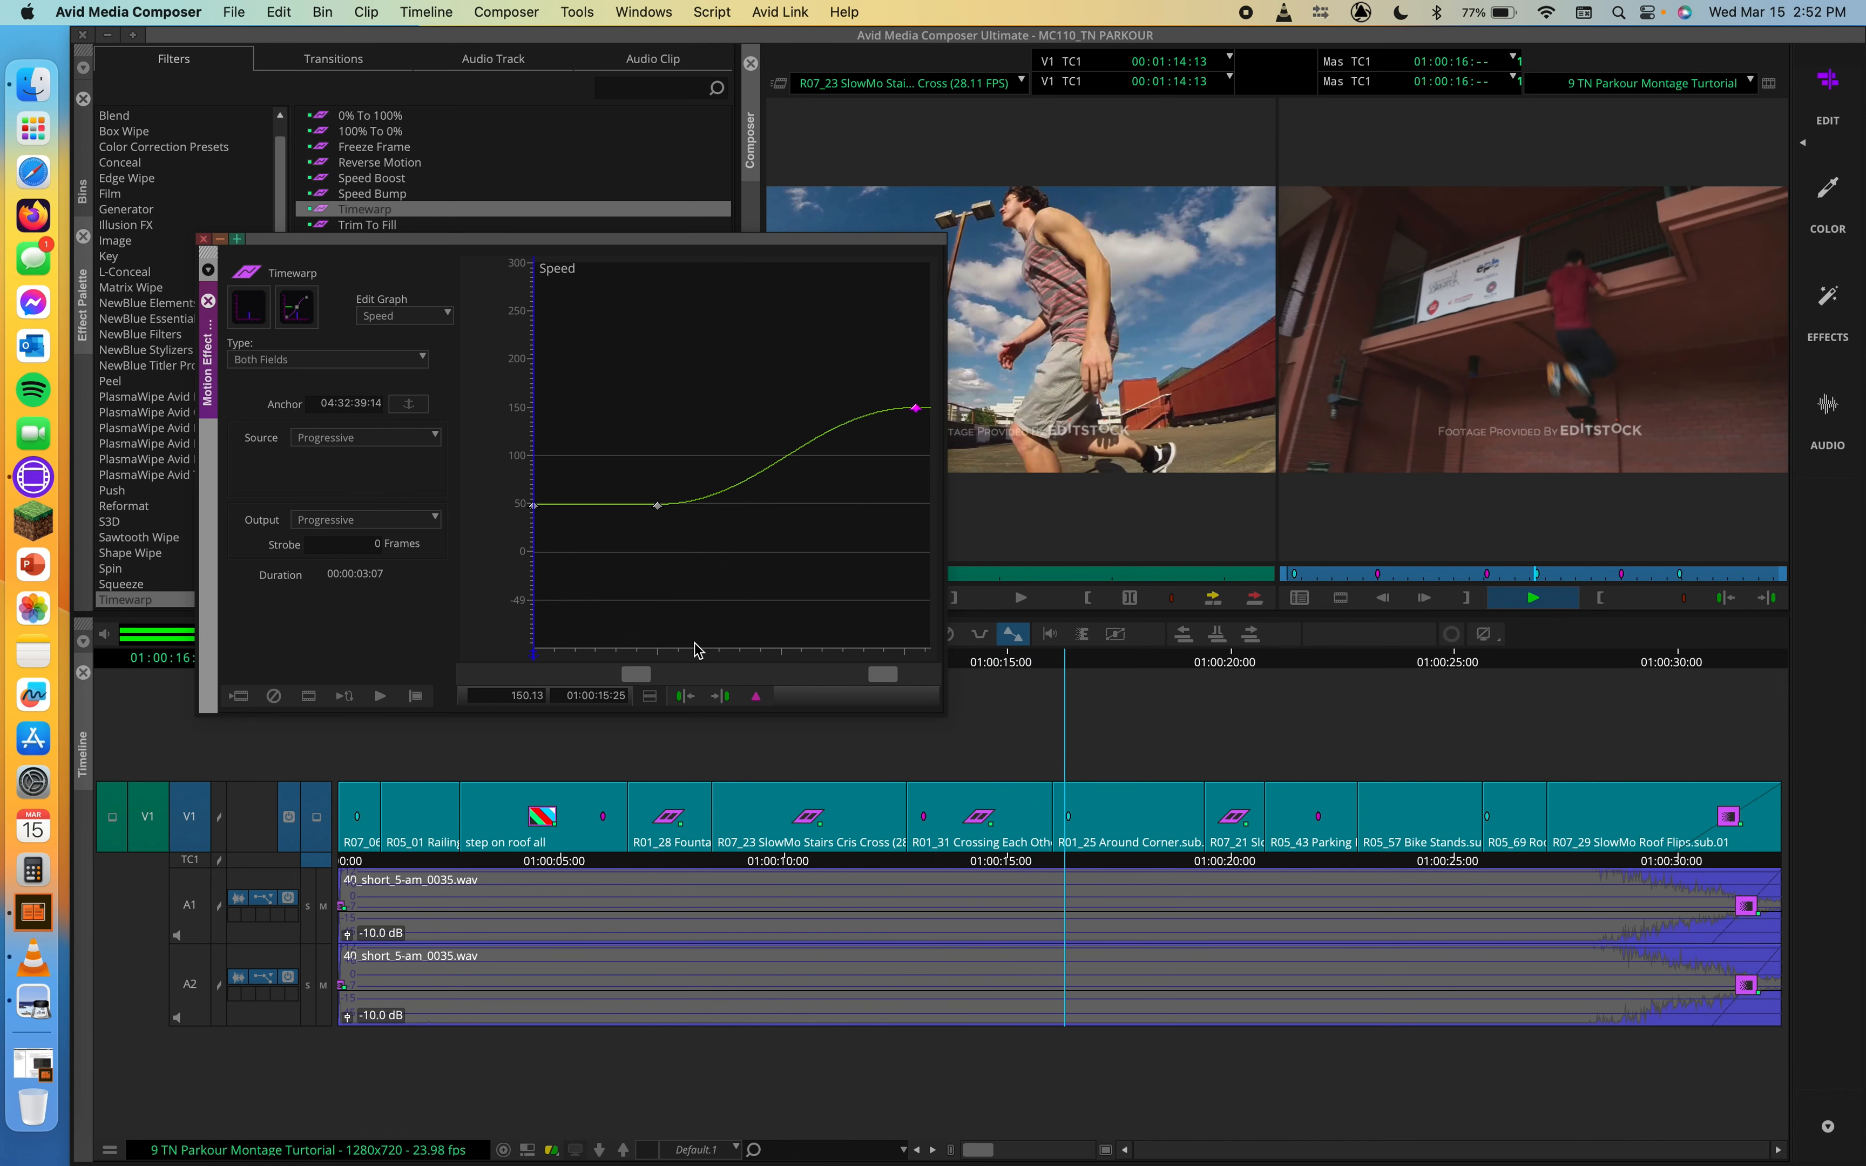
key("space")
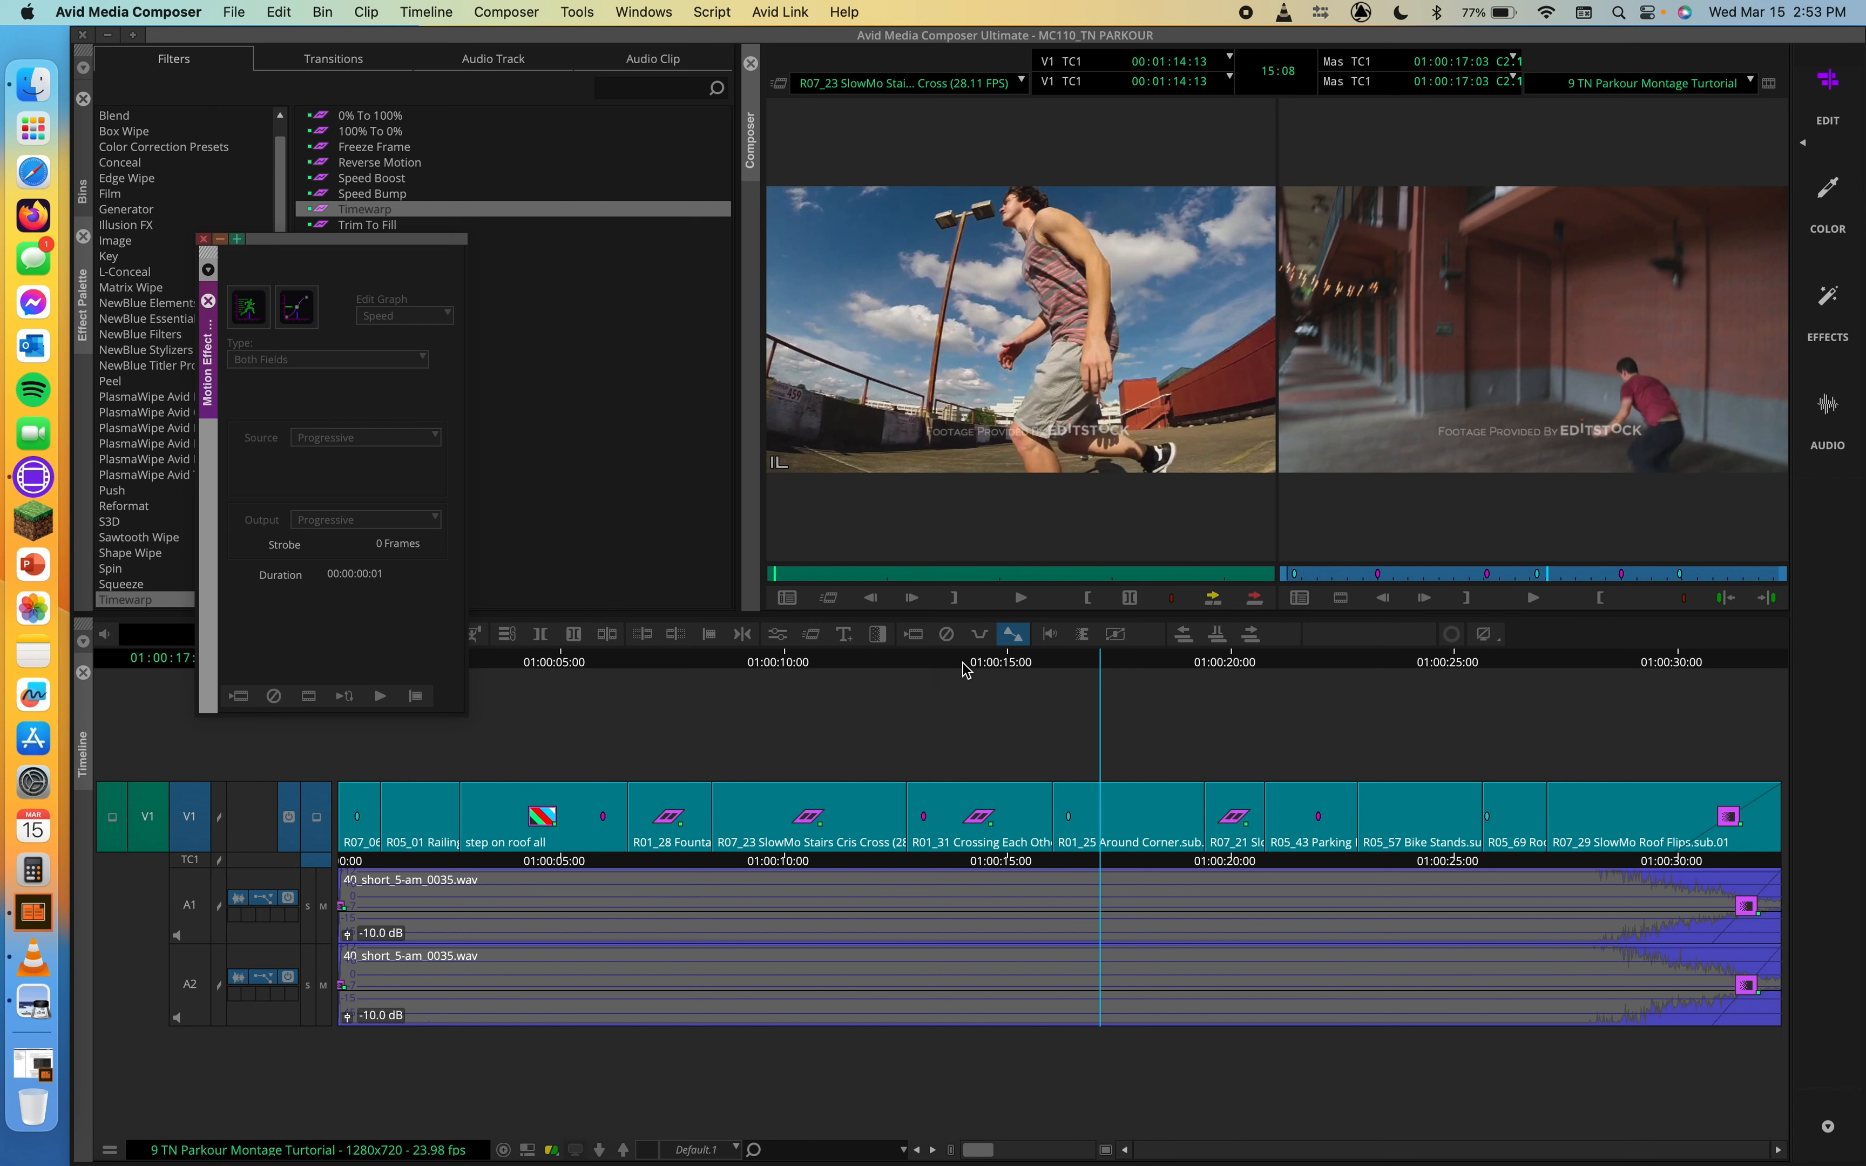
Step: Try the middle speed keyframe at different times and speeds, down to about -72% at 01:00:15:00, and delete it
left_click(918, 668)
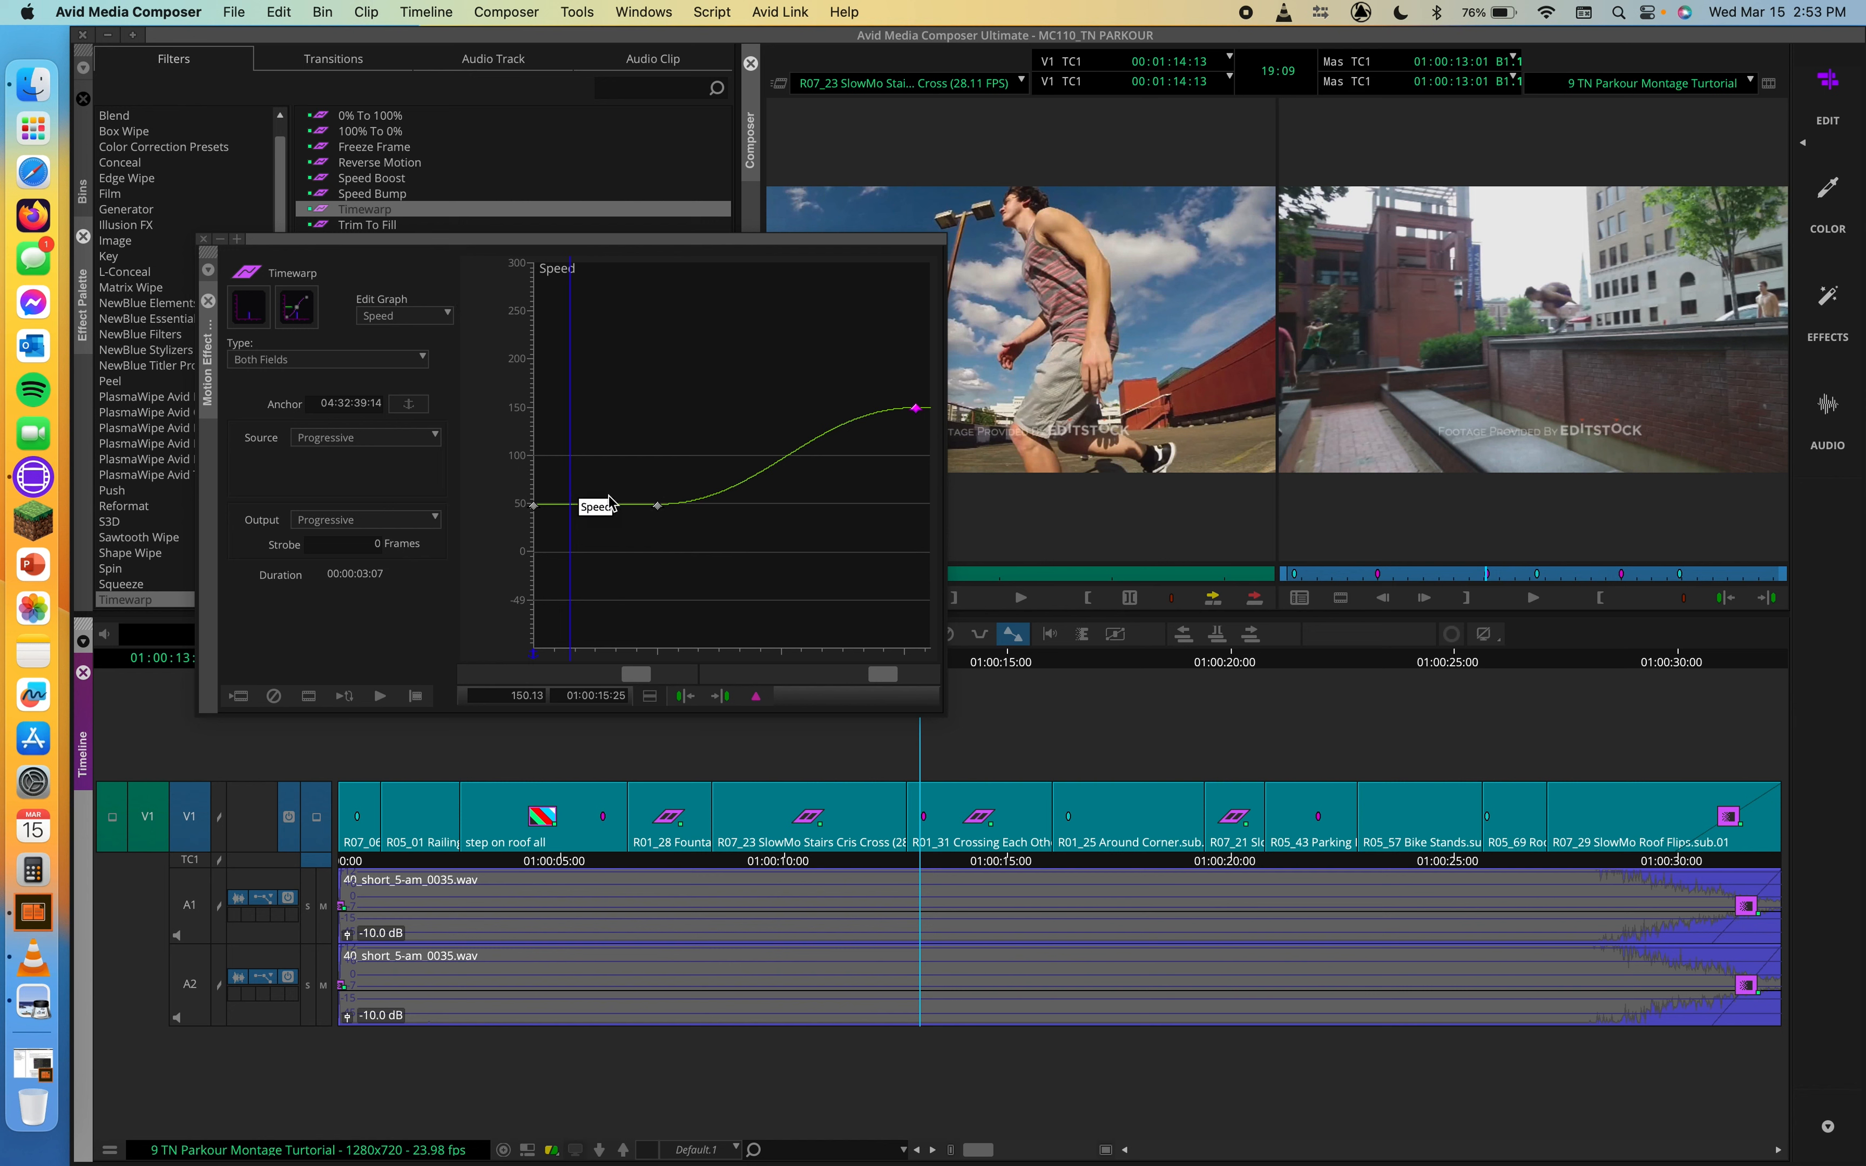
left_click(658, 506)
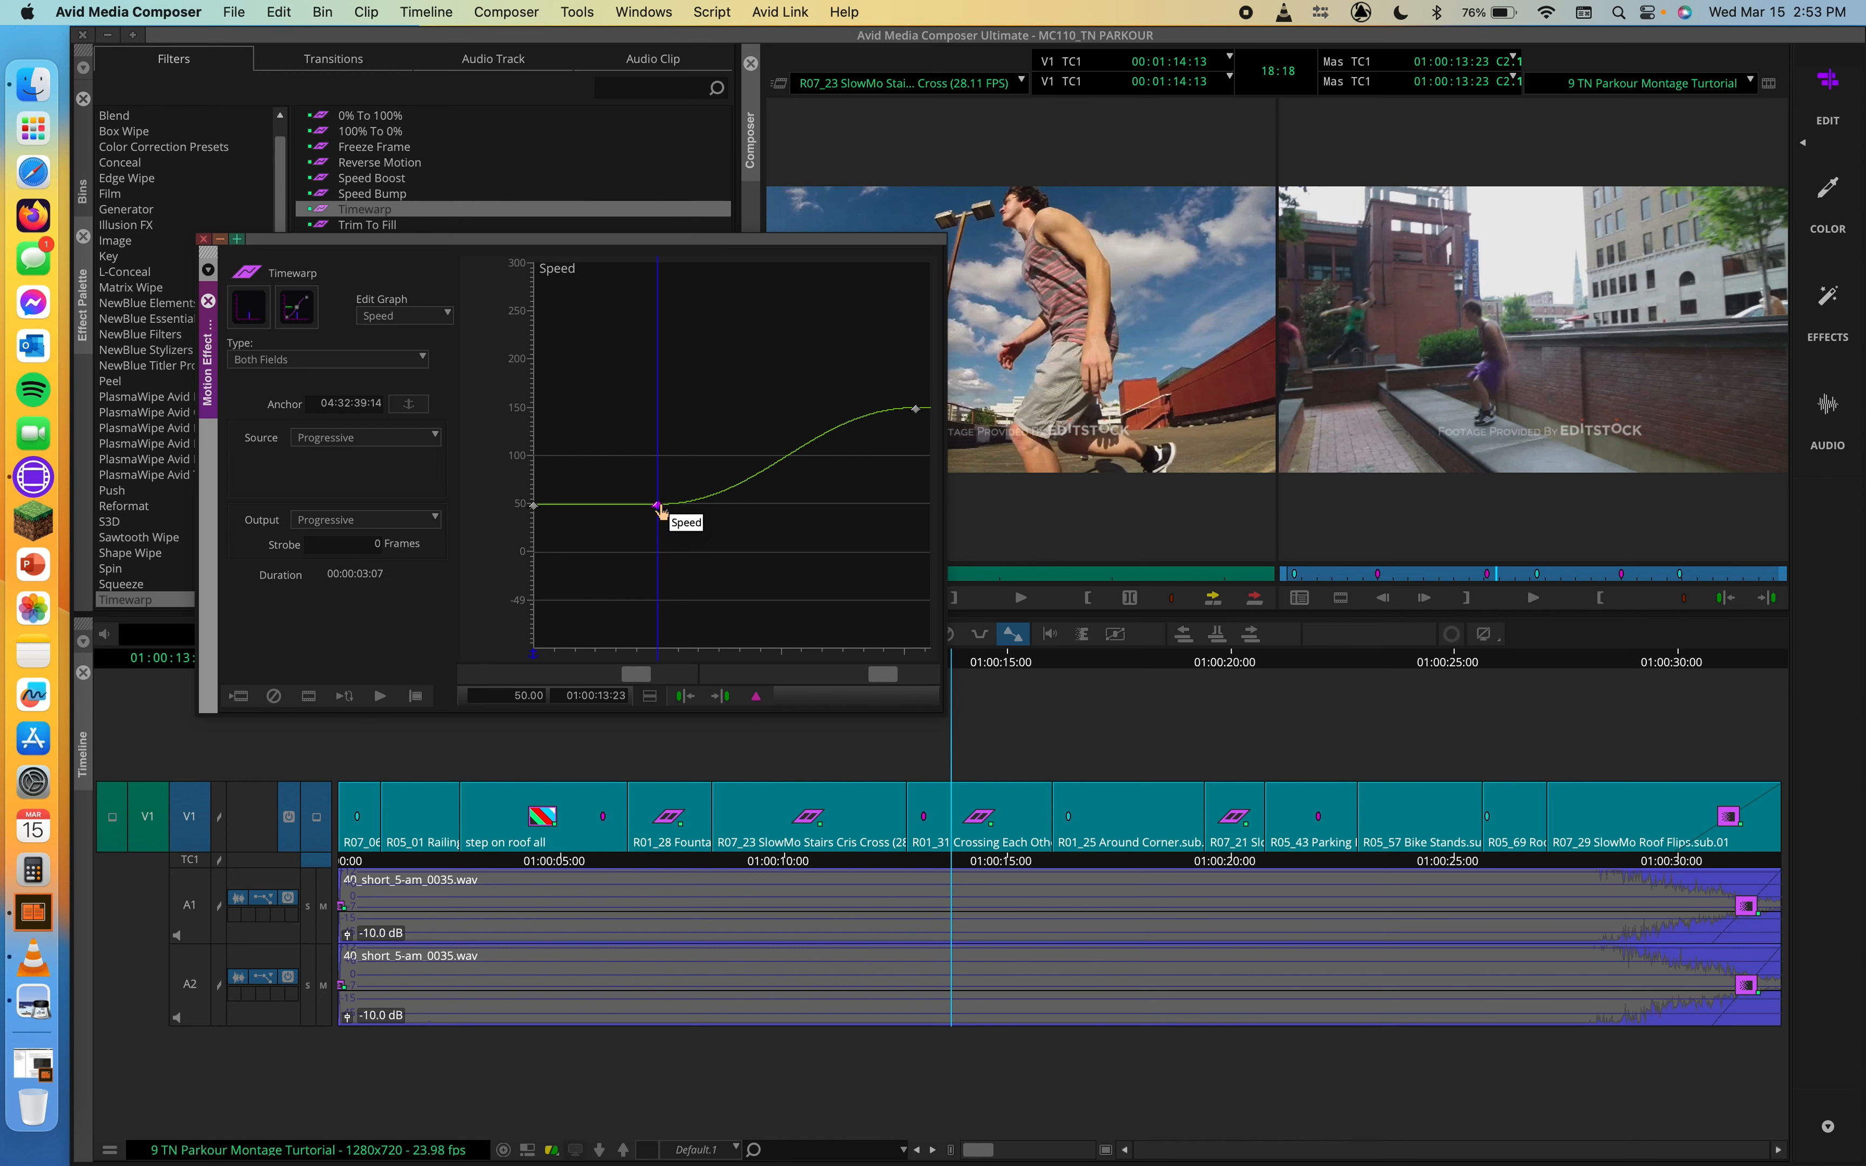
left_click_drag(661, 512, 760, 521)
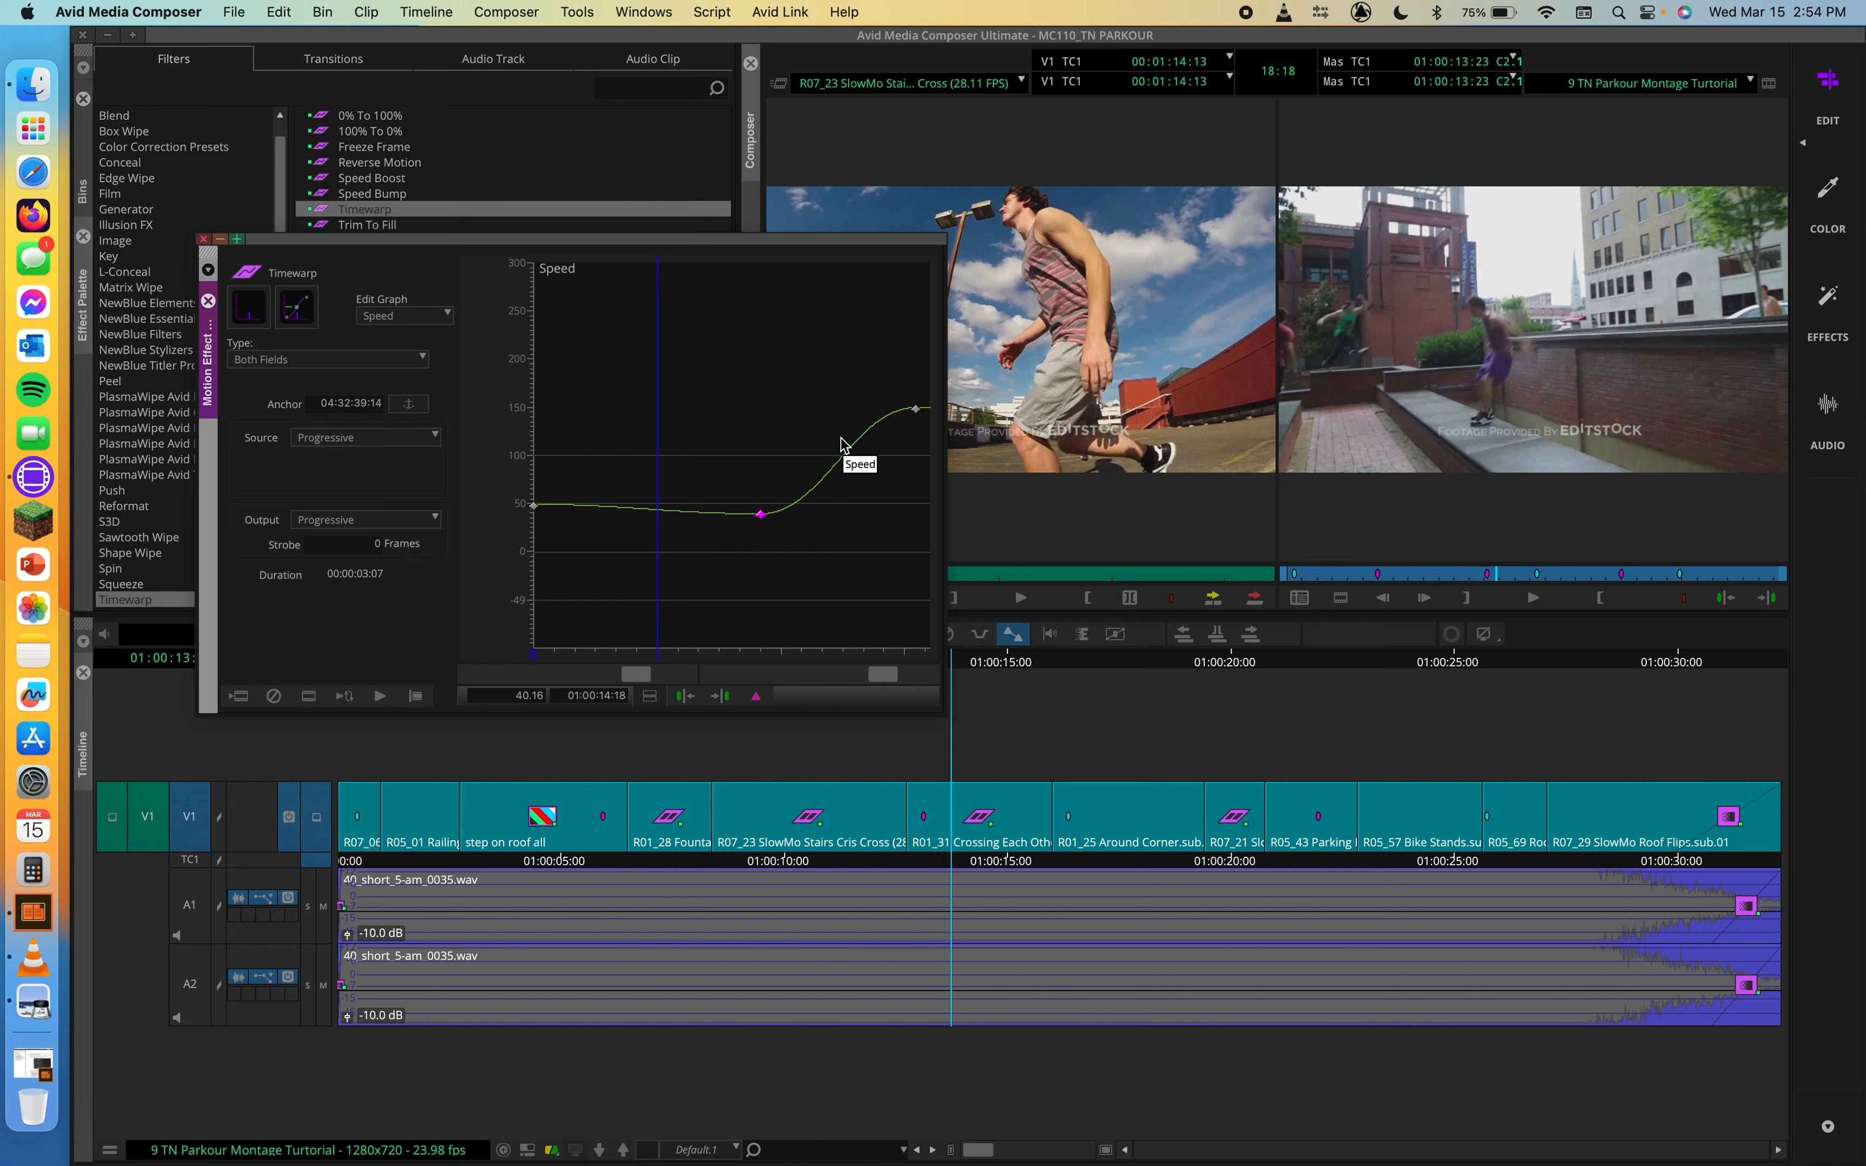
left_click_drag(761, 515, 754, 535)
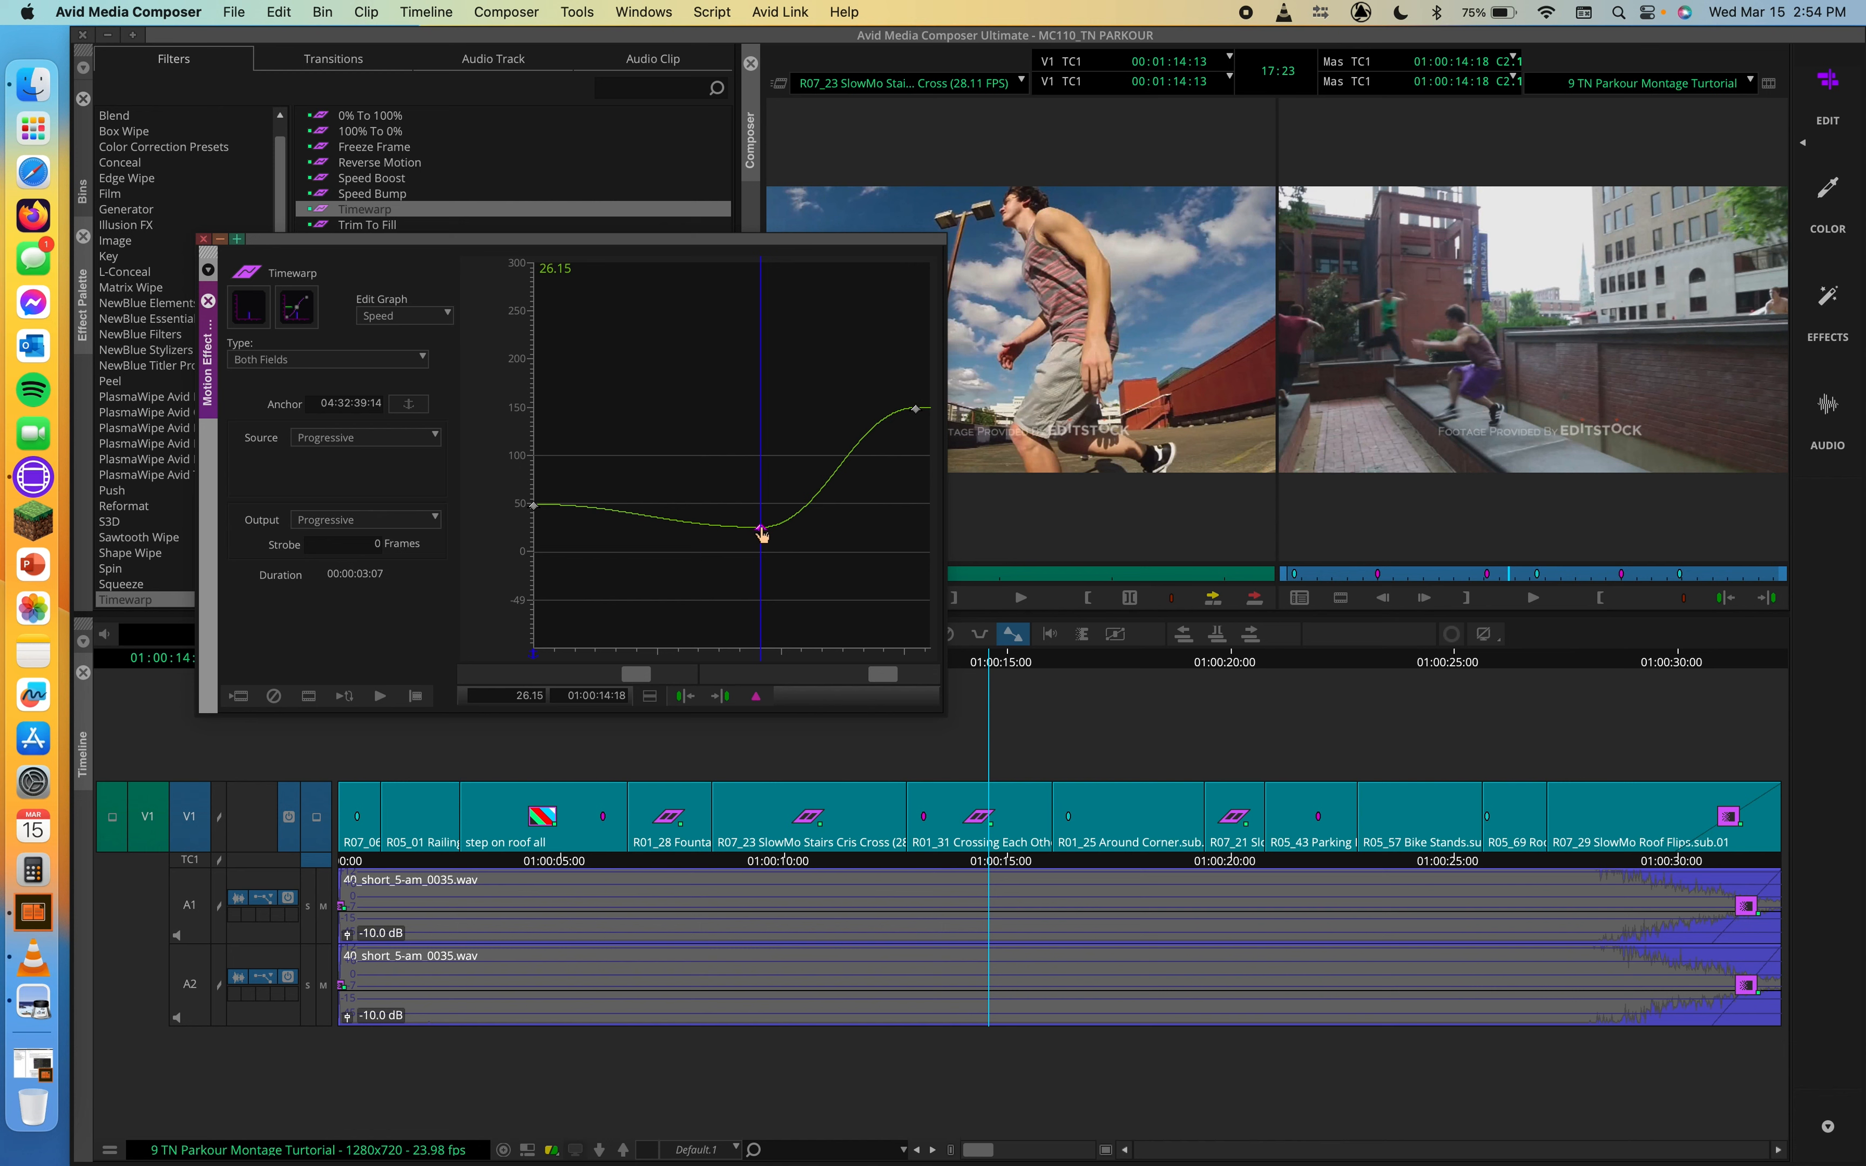
left_click_drag(761, 534, 815, 631)
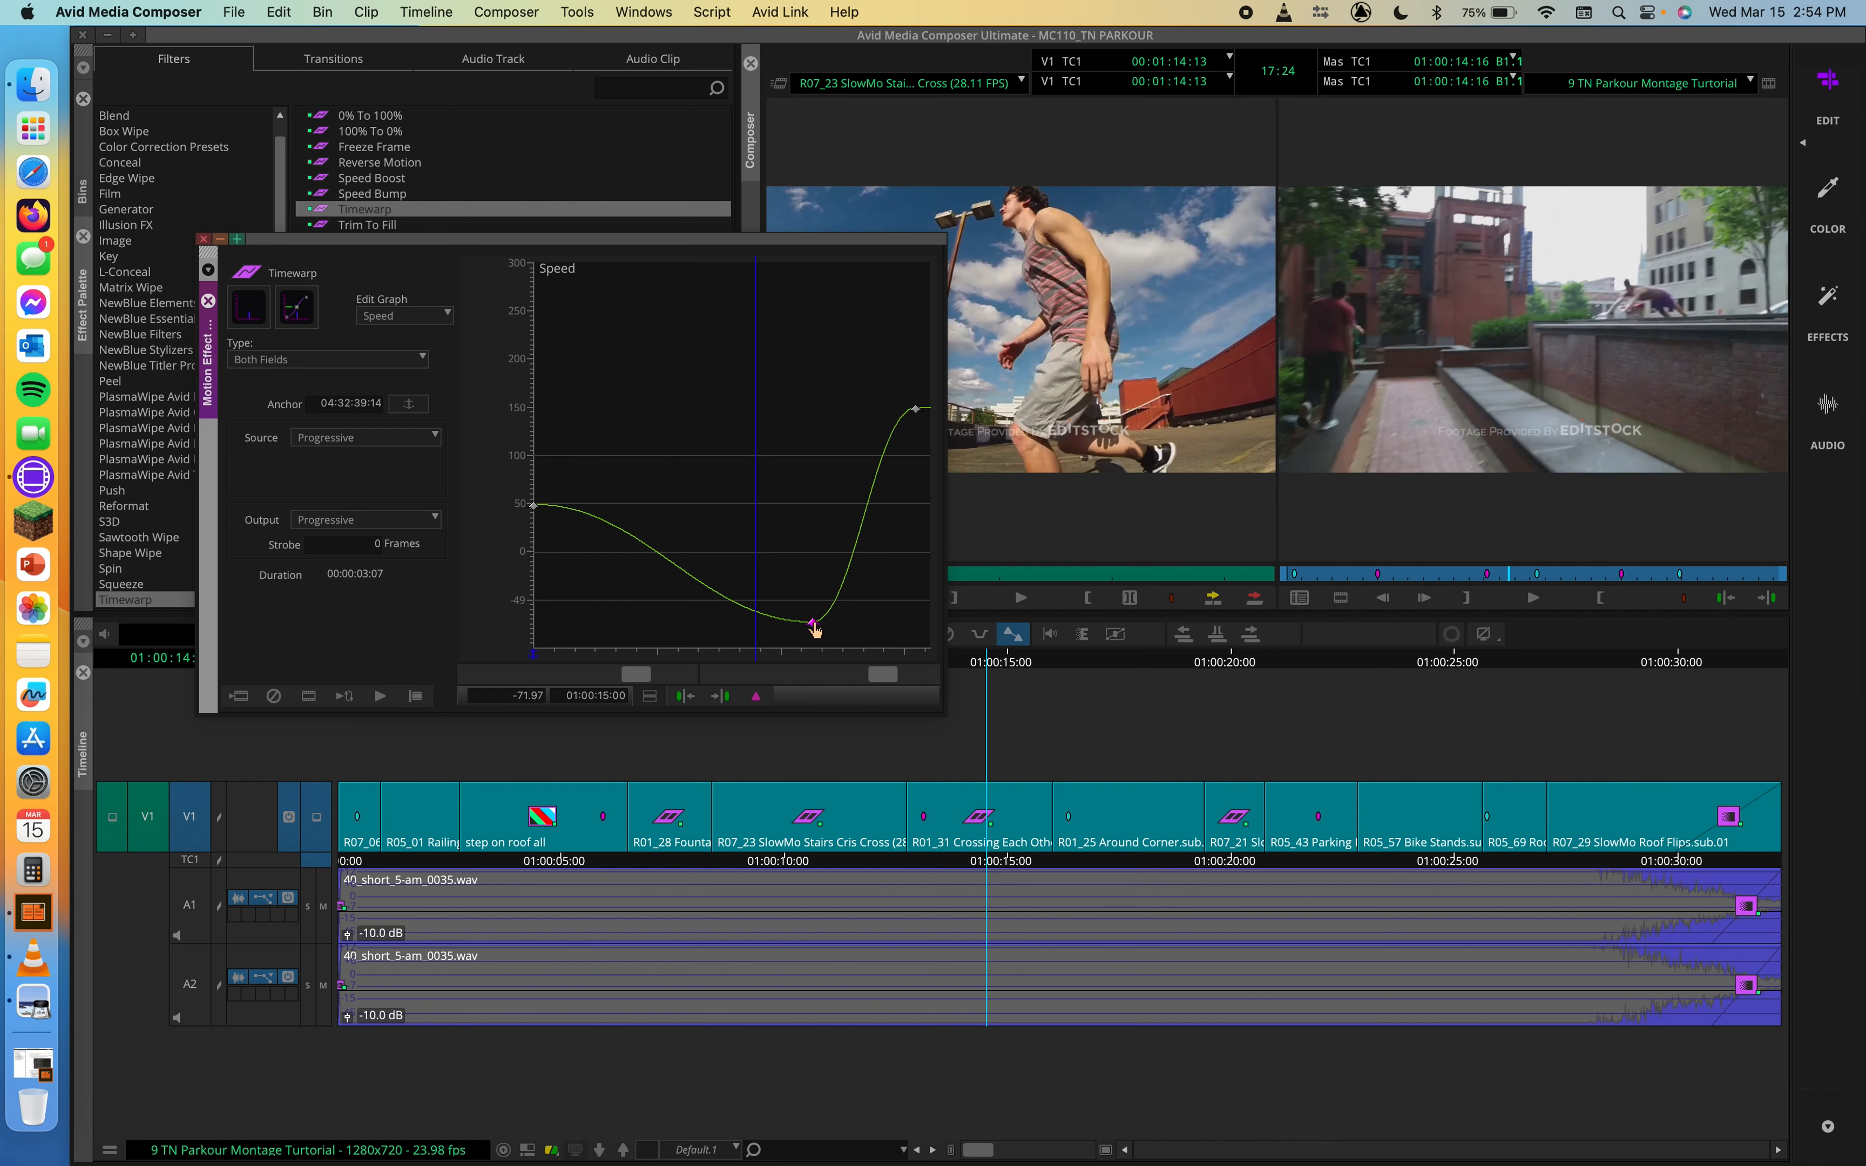
left_click_drag(816, 631, 763, 532)
key("Delete")
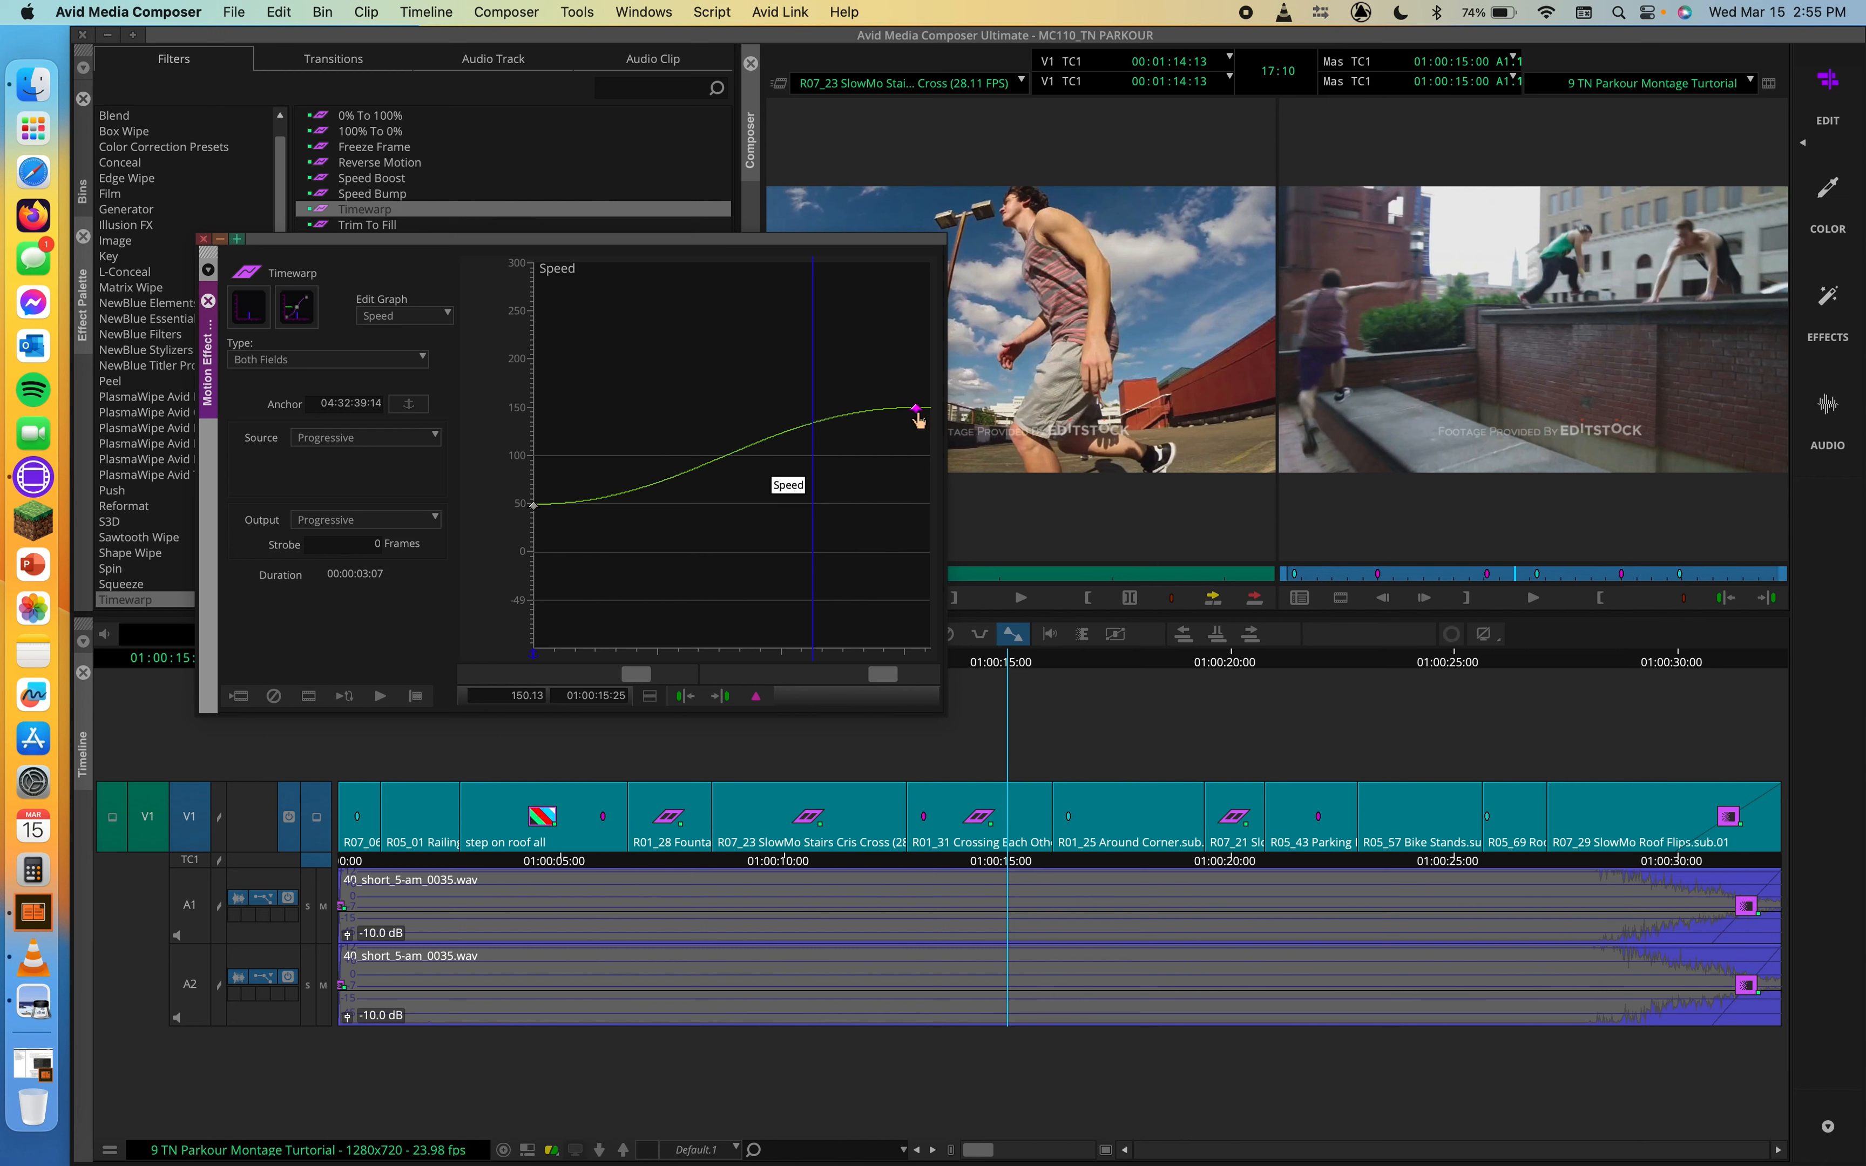
Step: Raise the 01:00:15:25 keyframe to about 312%, enlarge the Motion Effect Editor, and undo the speed change
left_click_drag(917, 417, 920, 261)
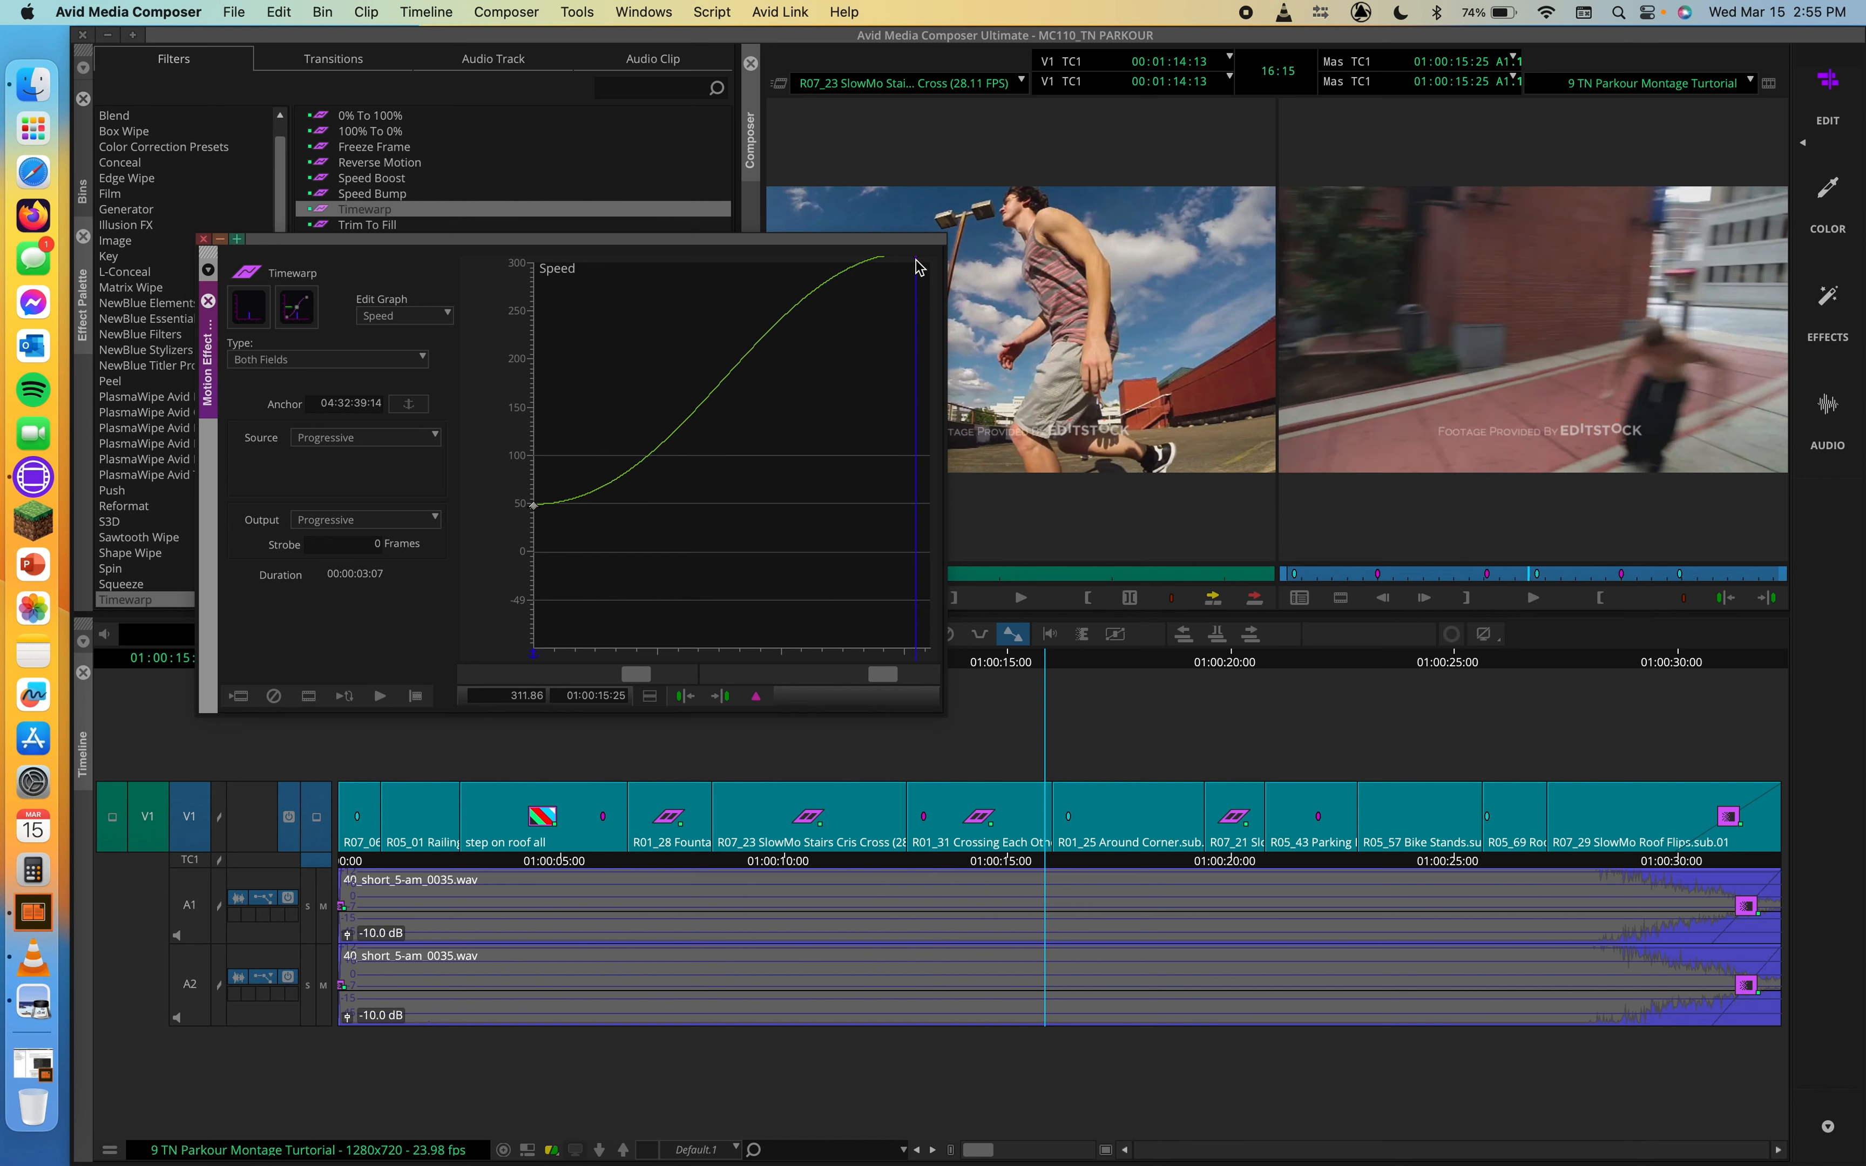
left_click_drag(915, 259, 901, 333)
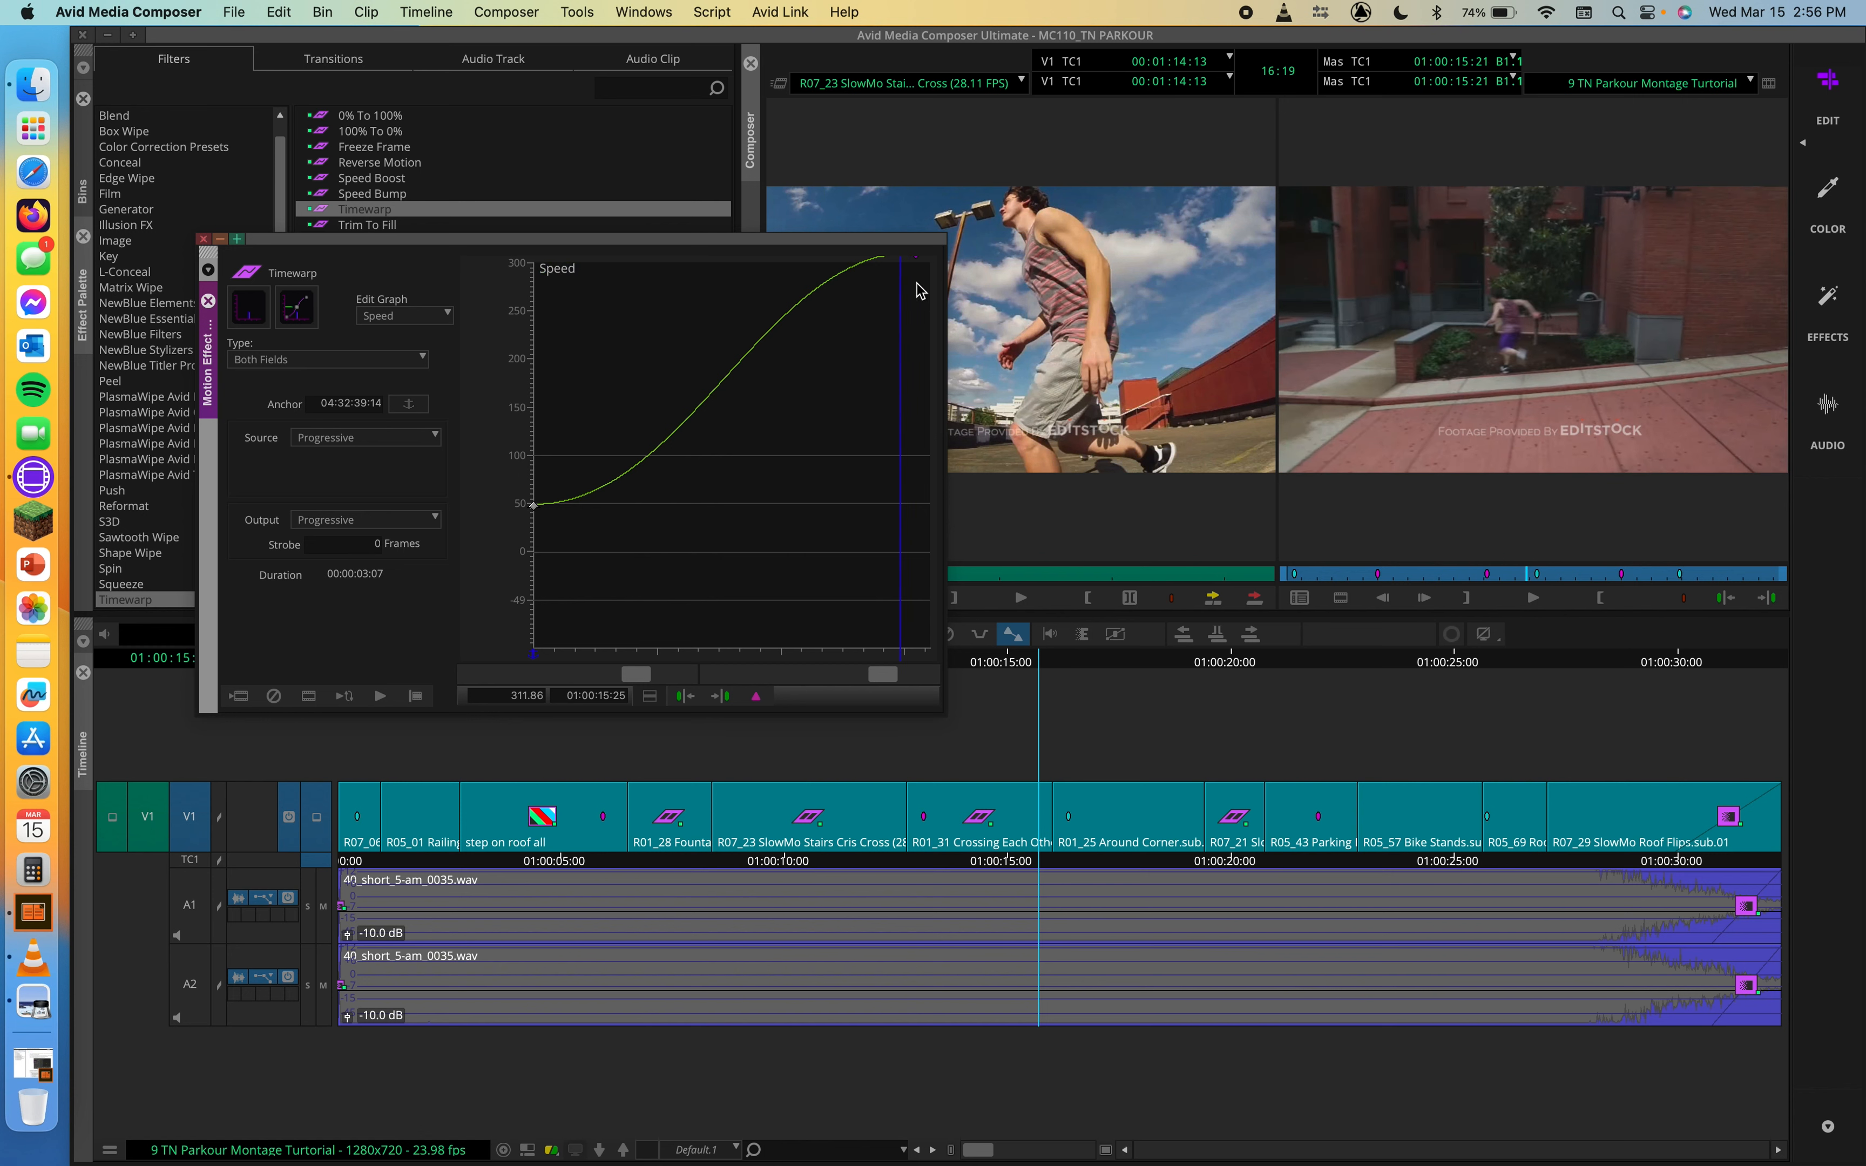
left_click_drag(916, 260, 874, 297)
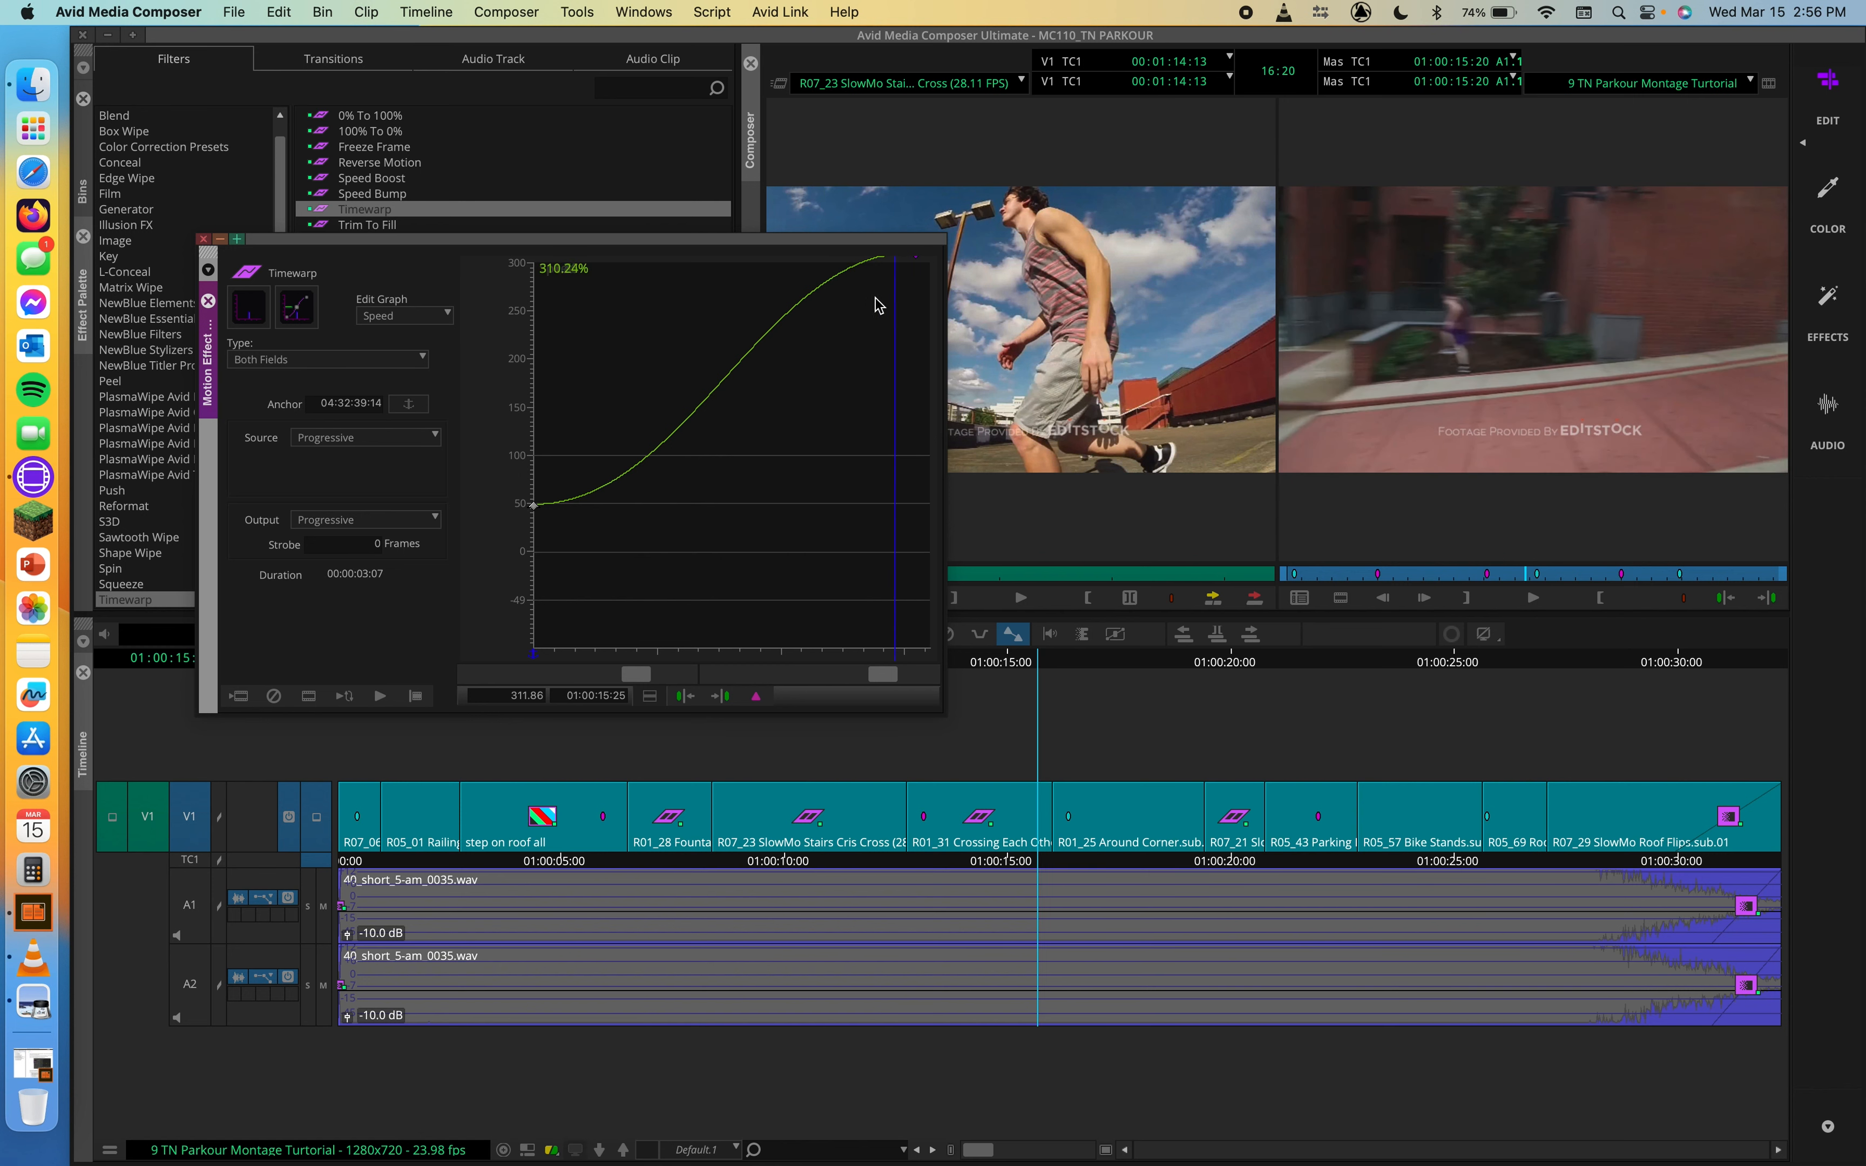
left_click_drag(945, 238, 1063, 133)
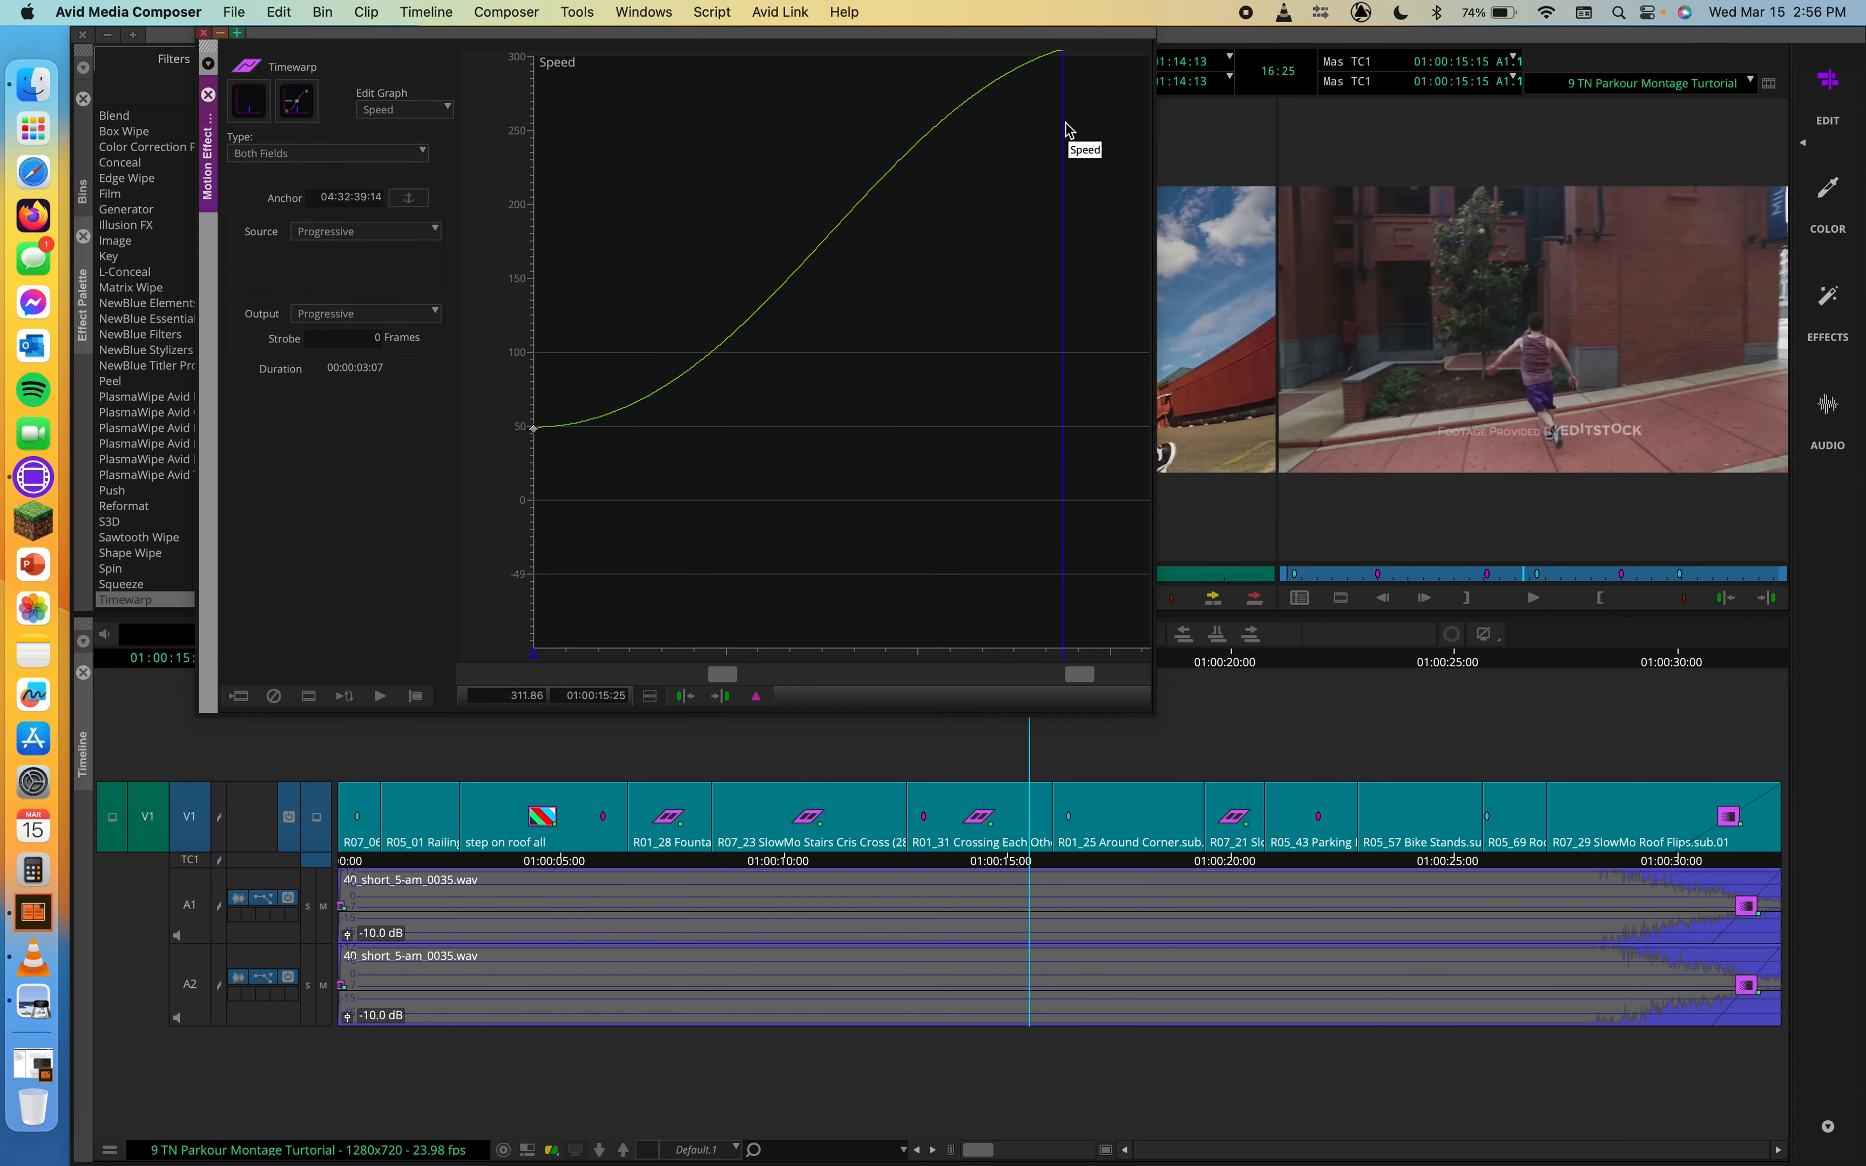
key("super+z")
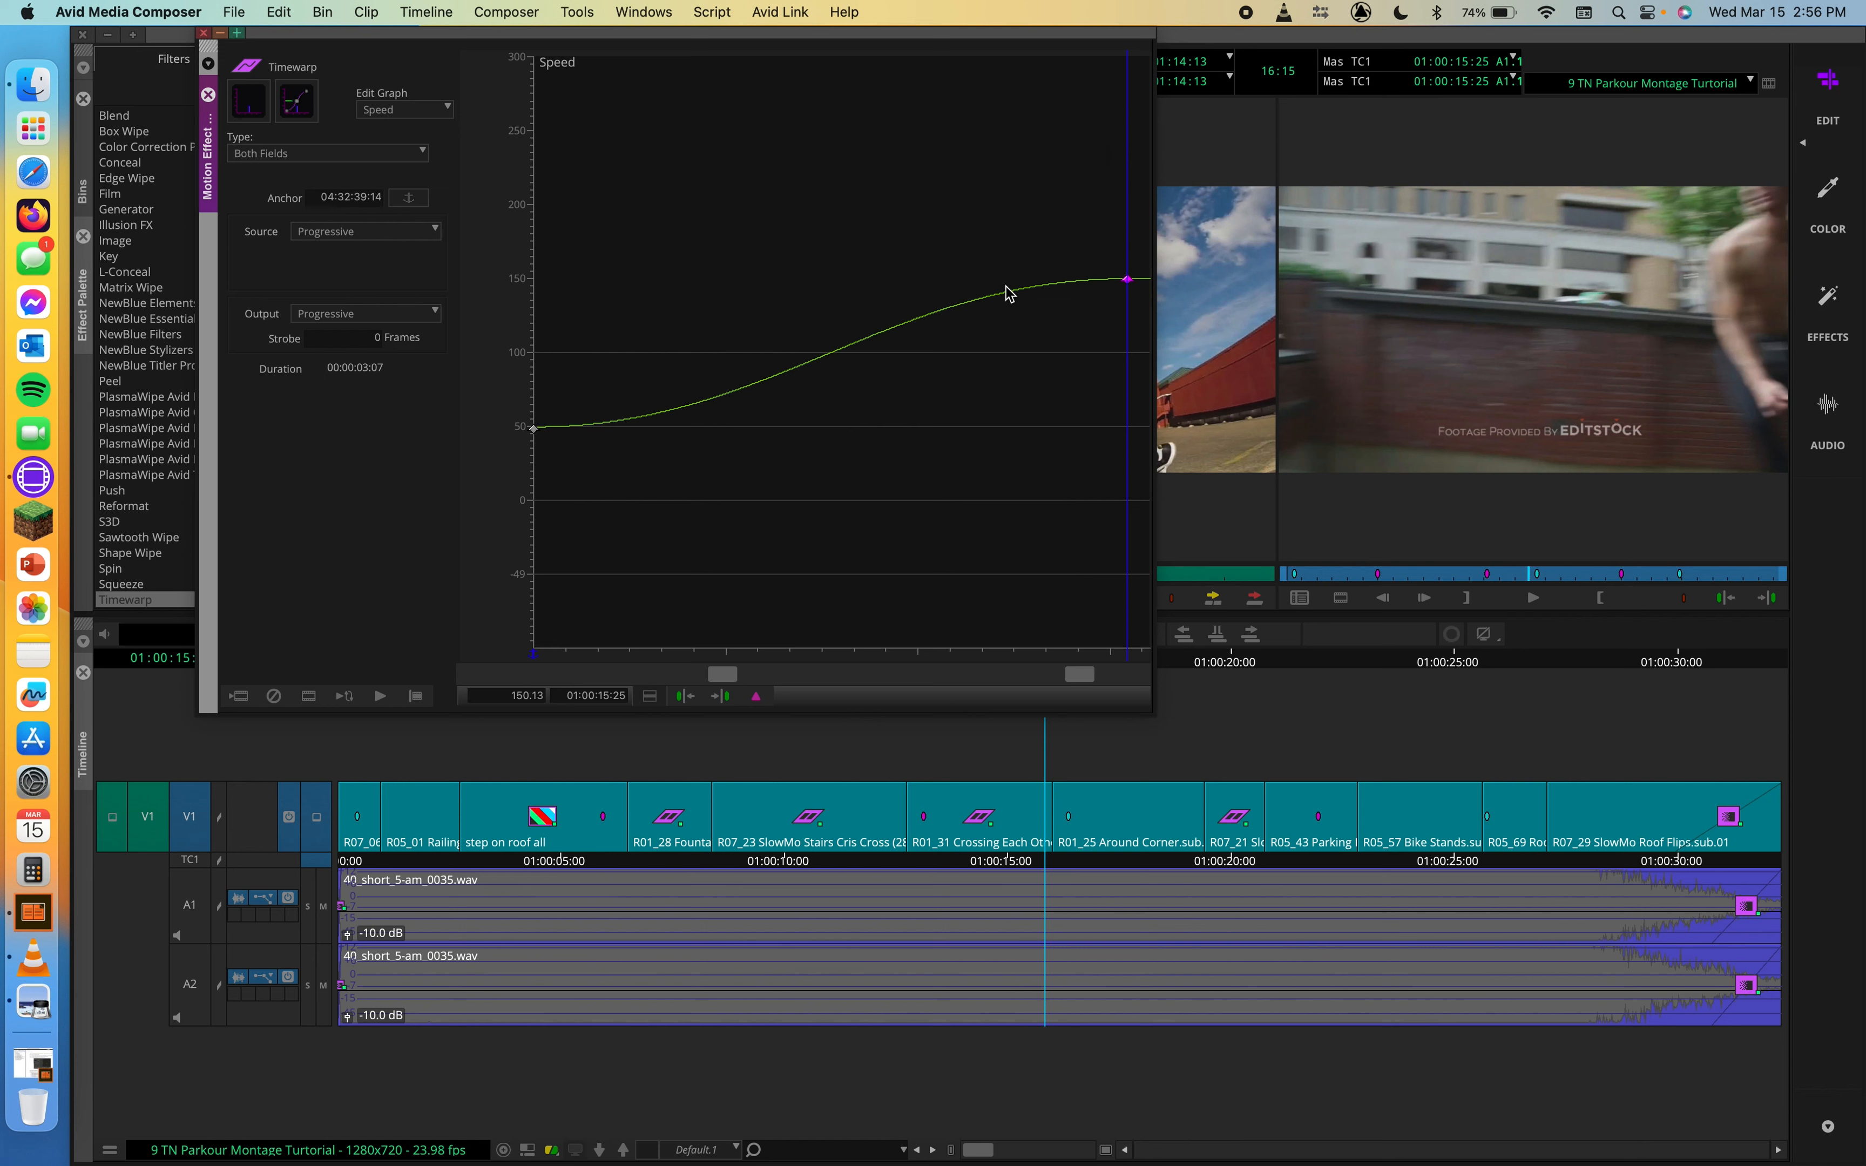
Step: Raise the 01:00:15:25 keyframe to about 220%, increase it to about 254%, and delete that keyframe
left_click_drag(1127, 279, 1139, 183)
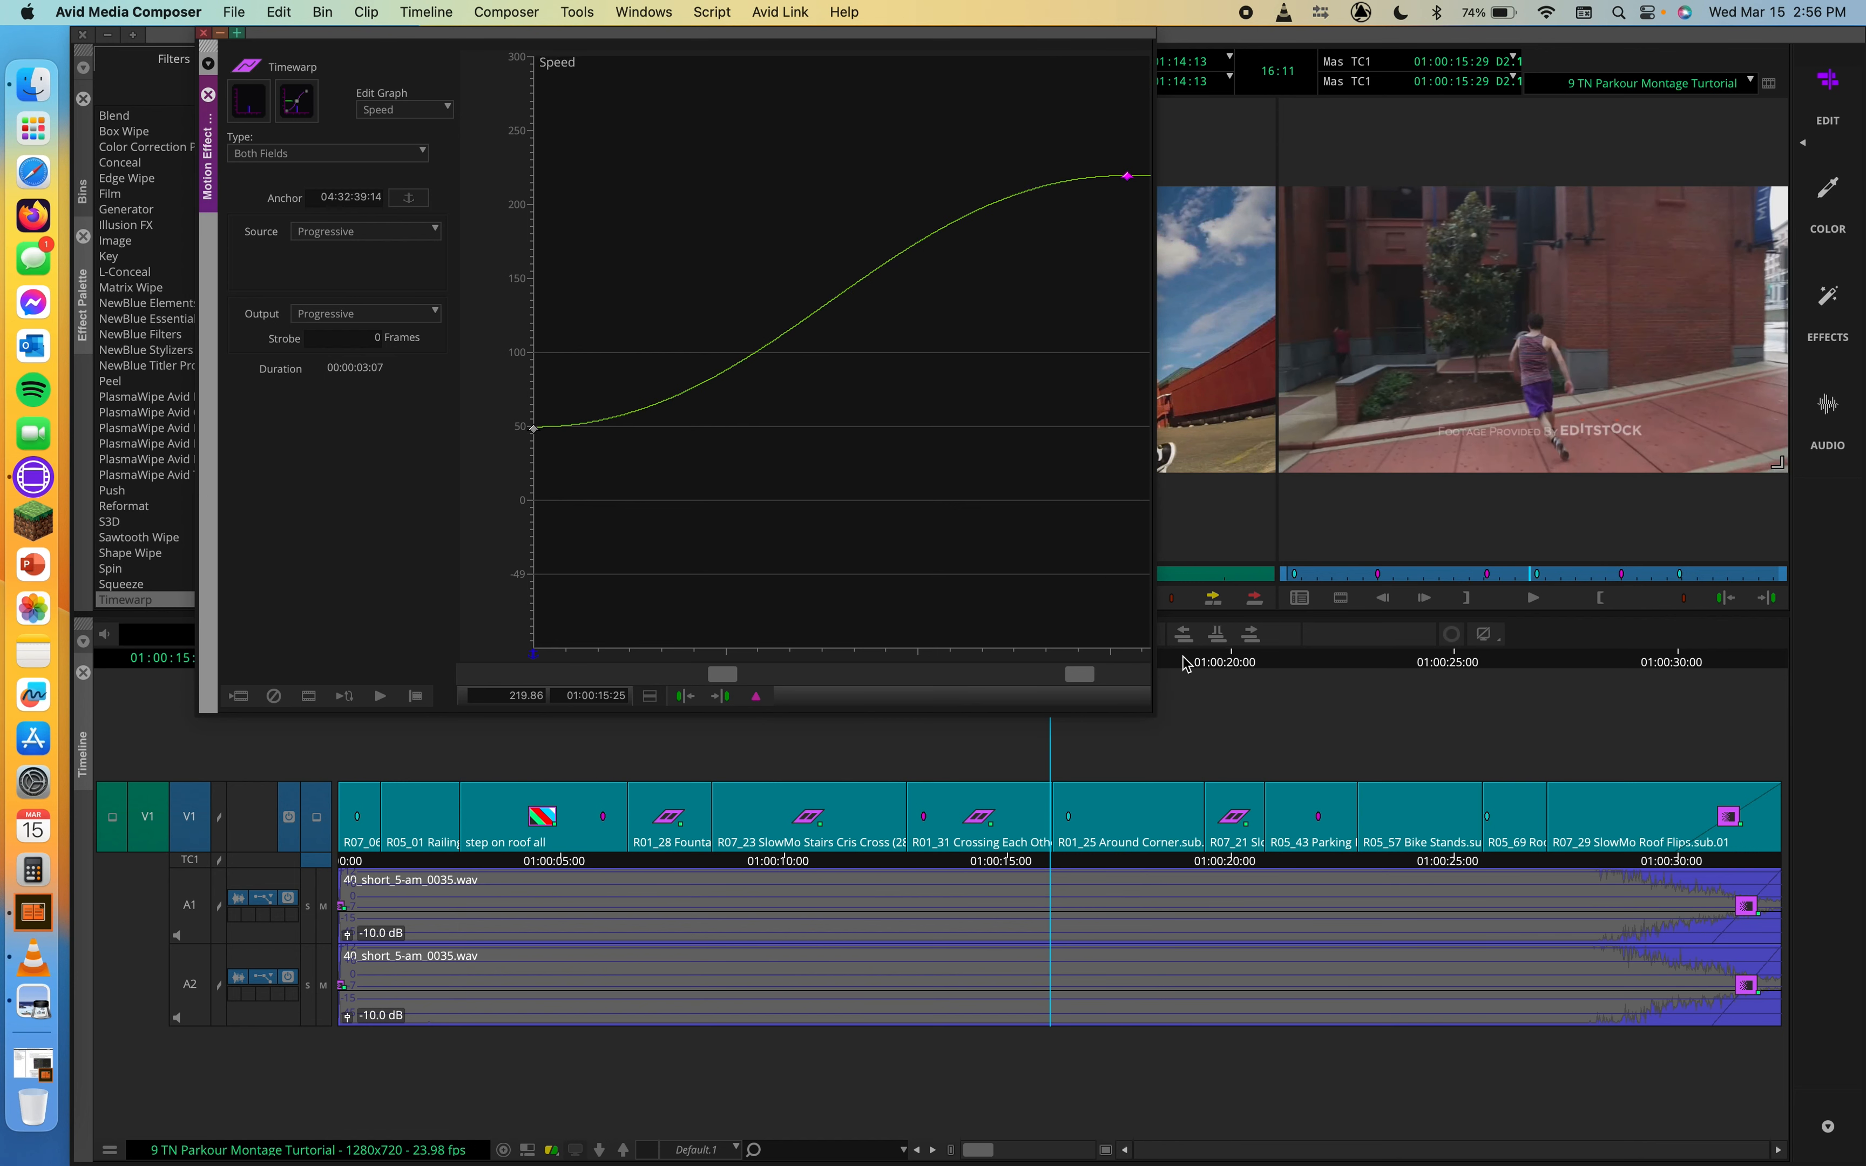
left_click_drag(1127, 176, 1169, 133)
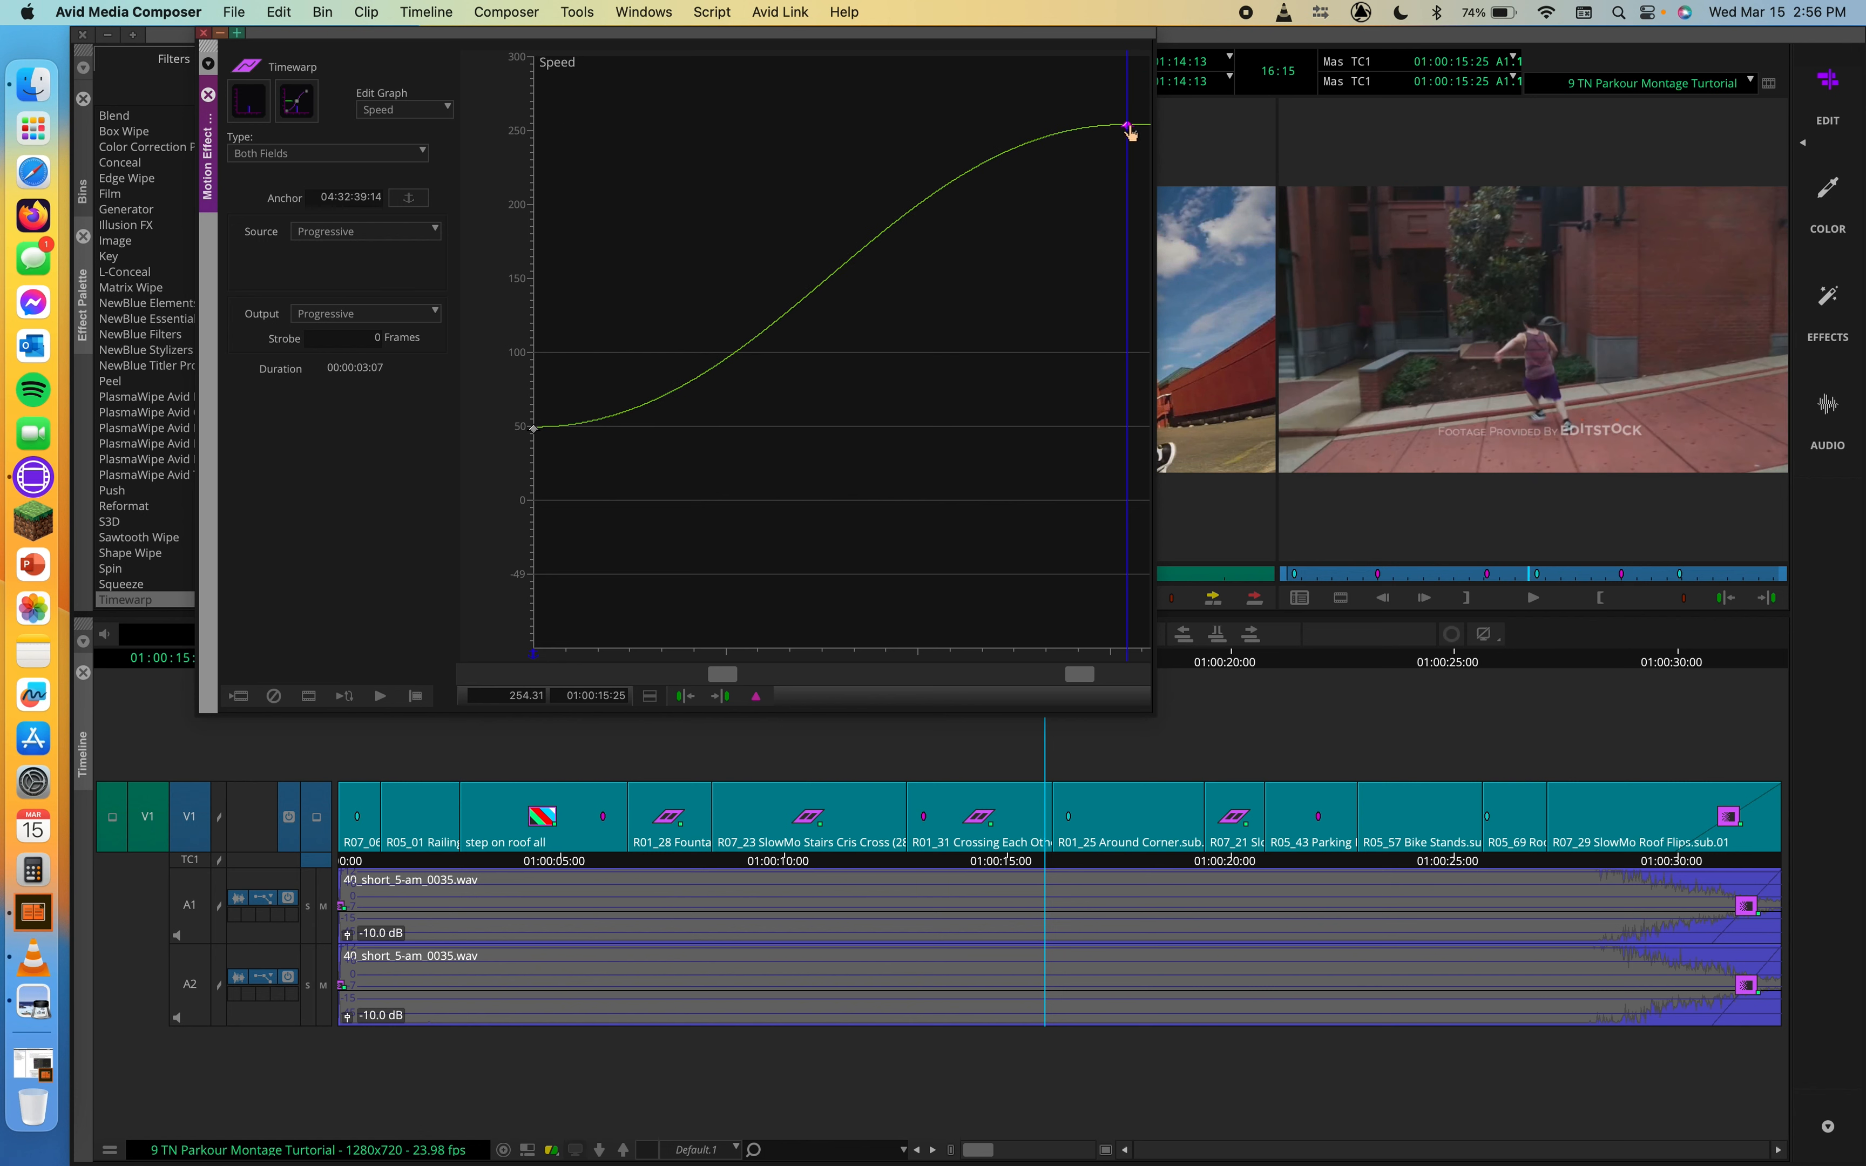
key("Delete")
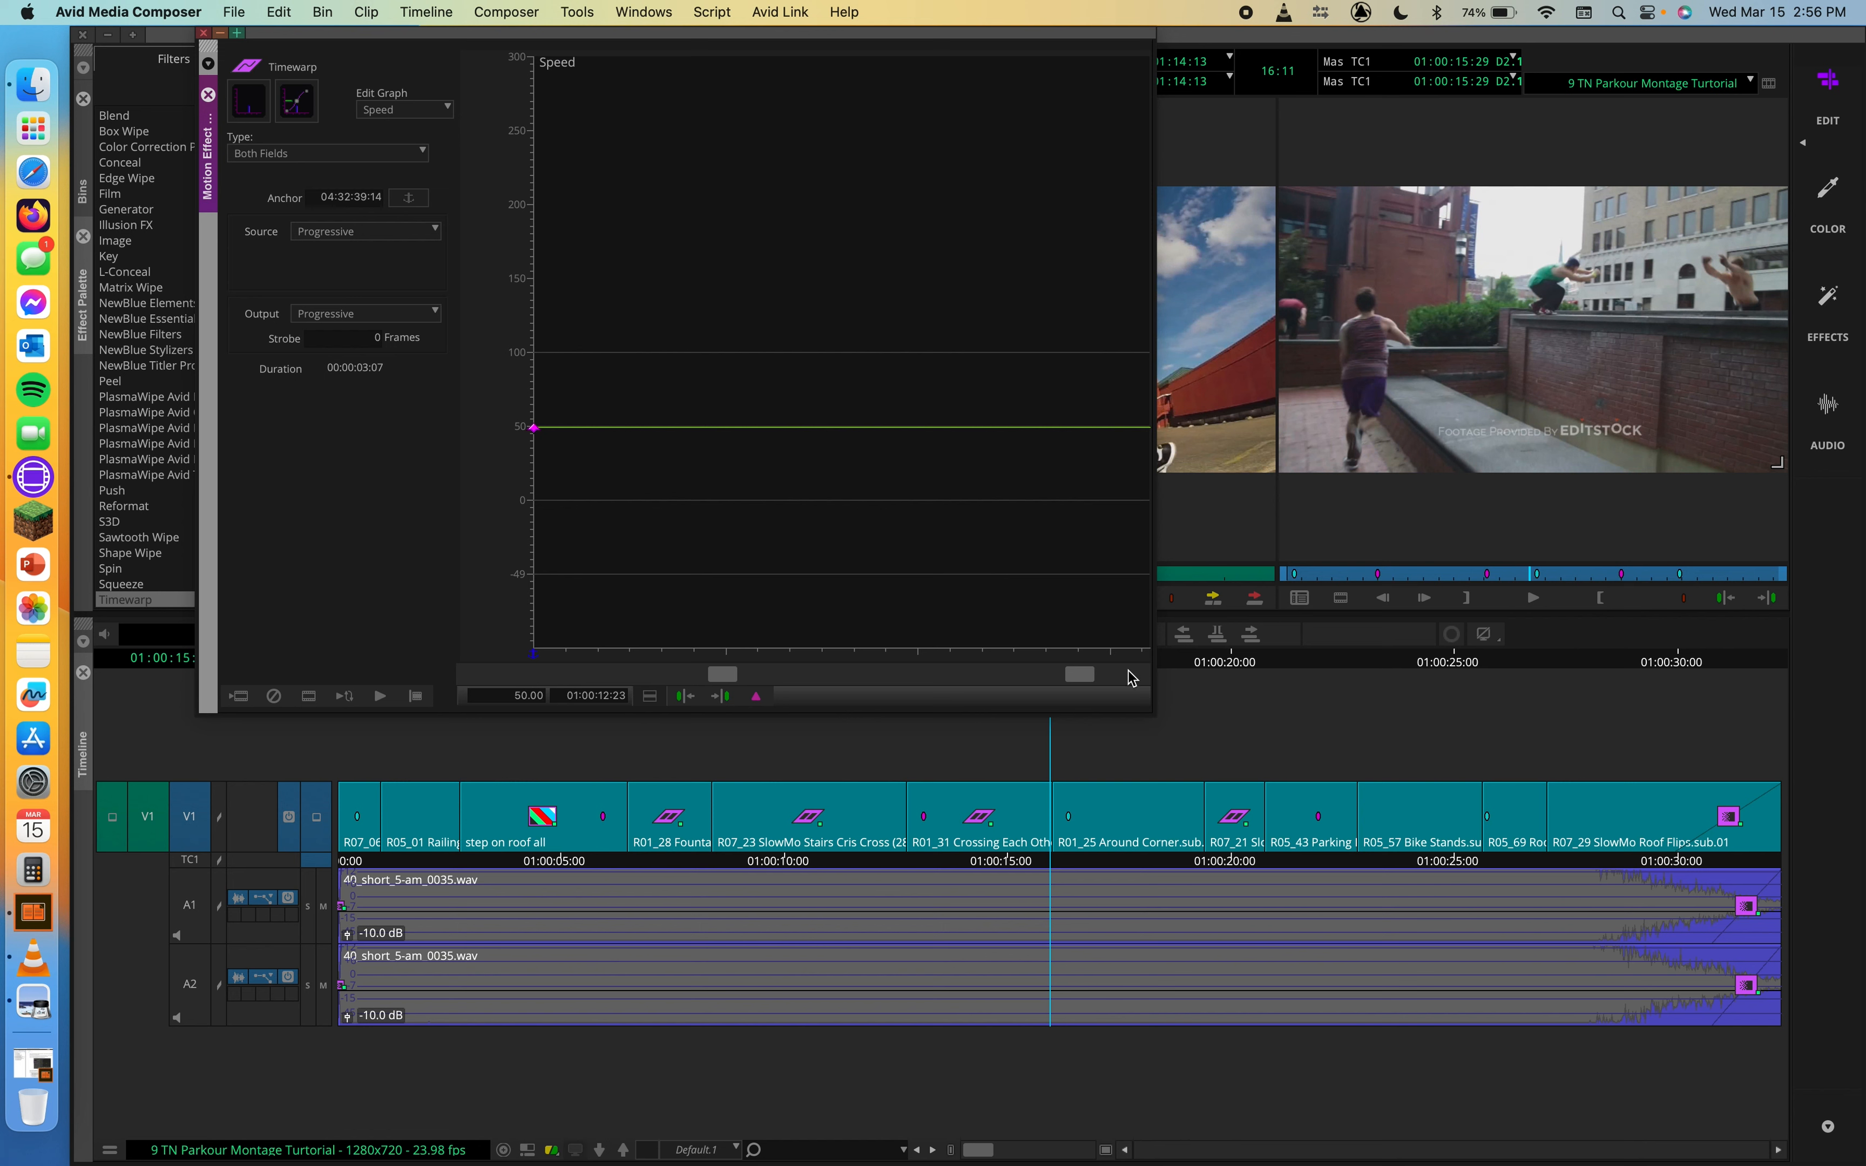
Step: Resize the Motion Effect Editor to show the clip's end, add a speed keyframe at 01:00:15:29, and raise it to about 294%
left_click(1046, 652)
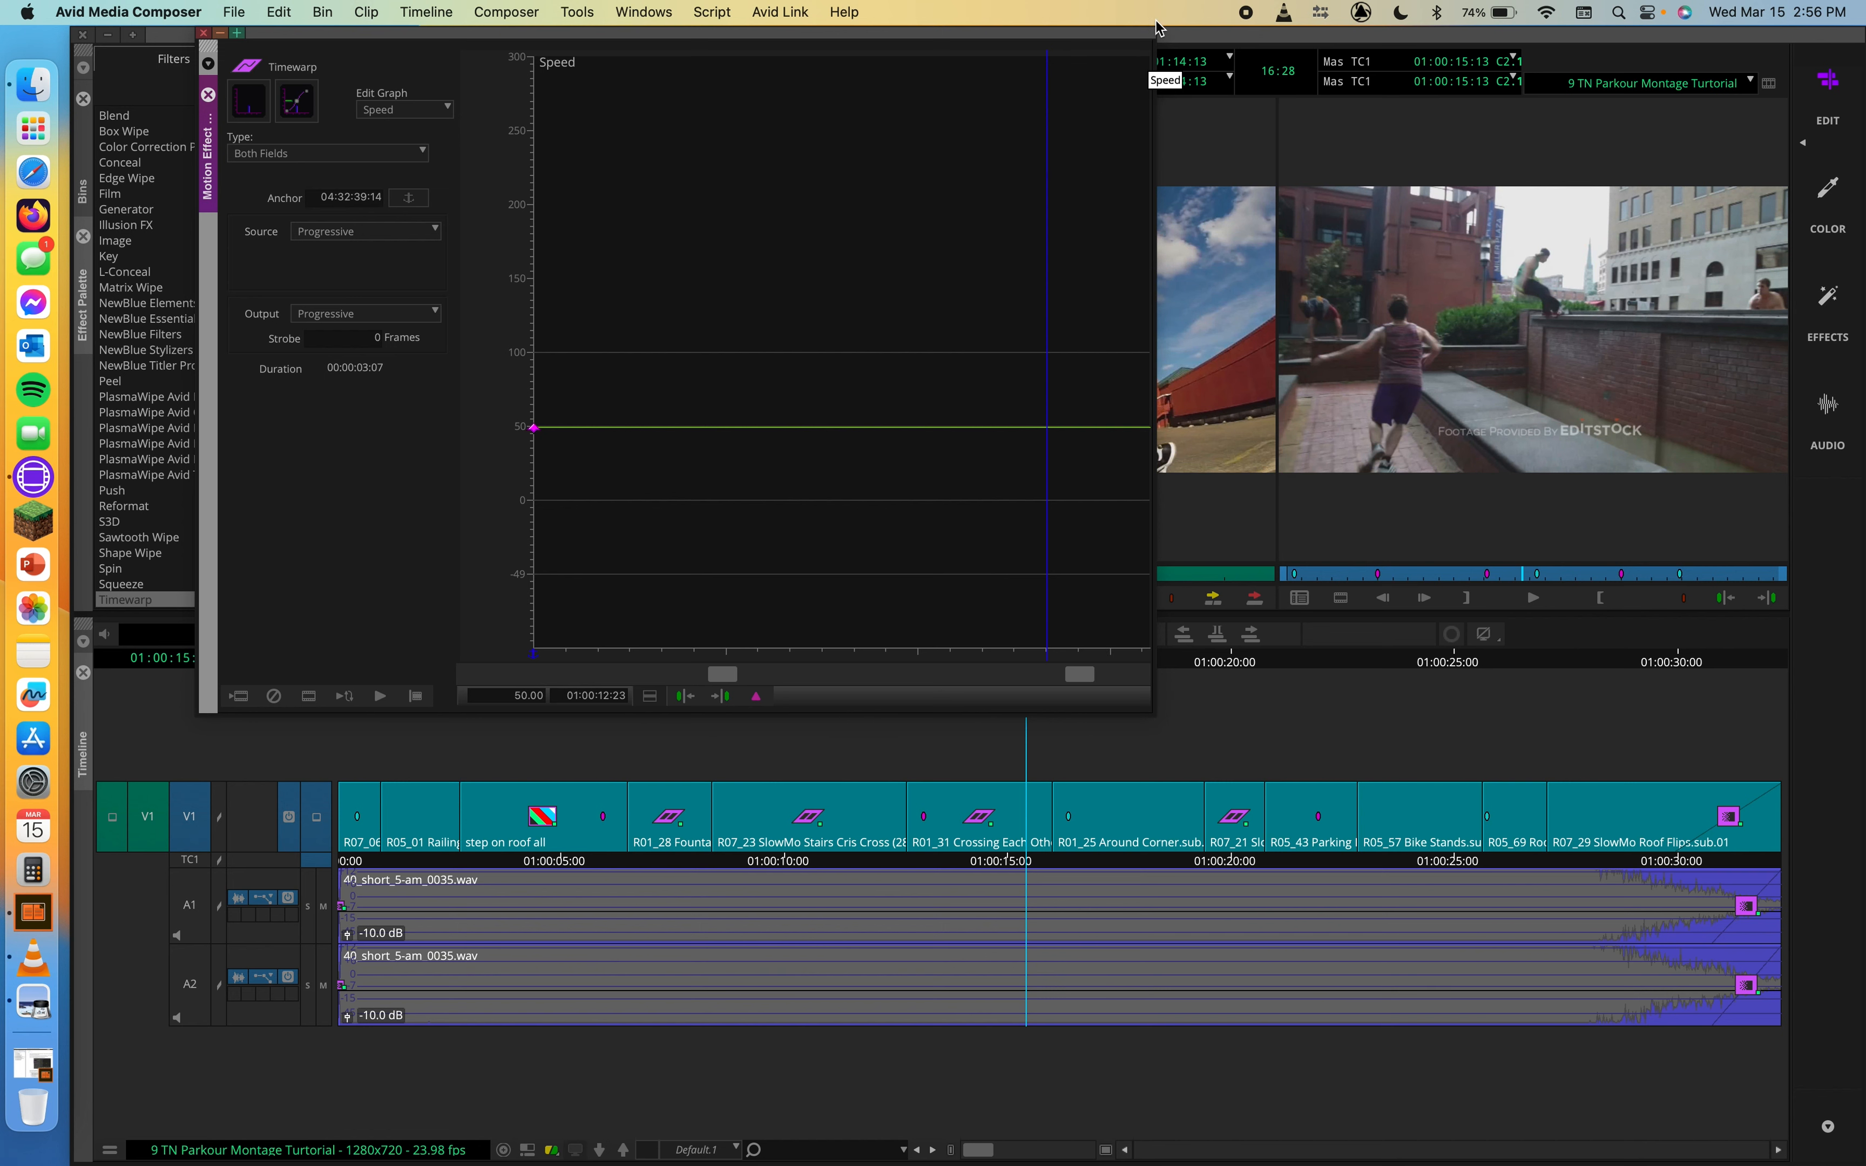
left_click_drag(1155, 31, 972, 194)
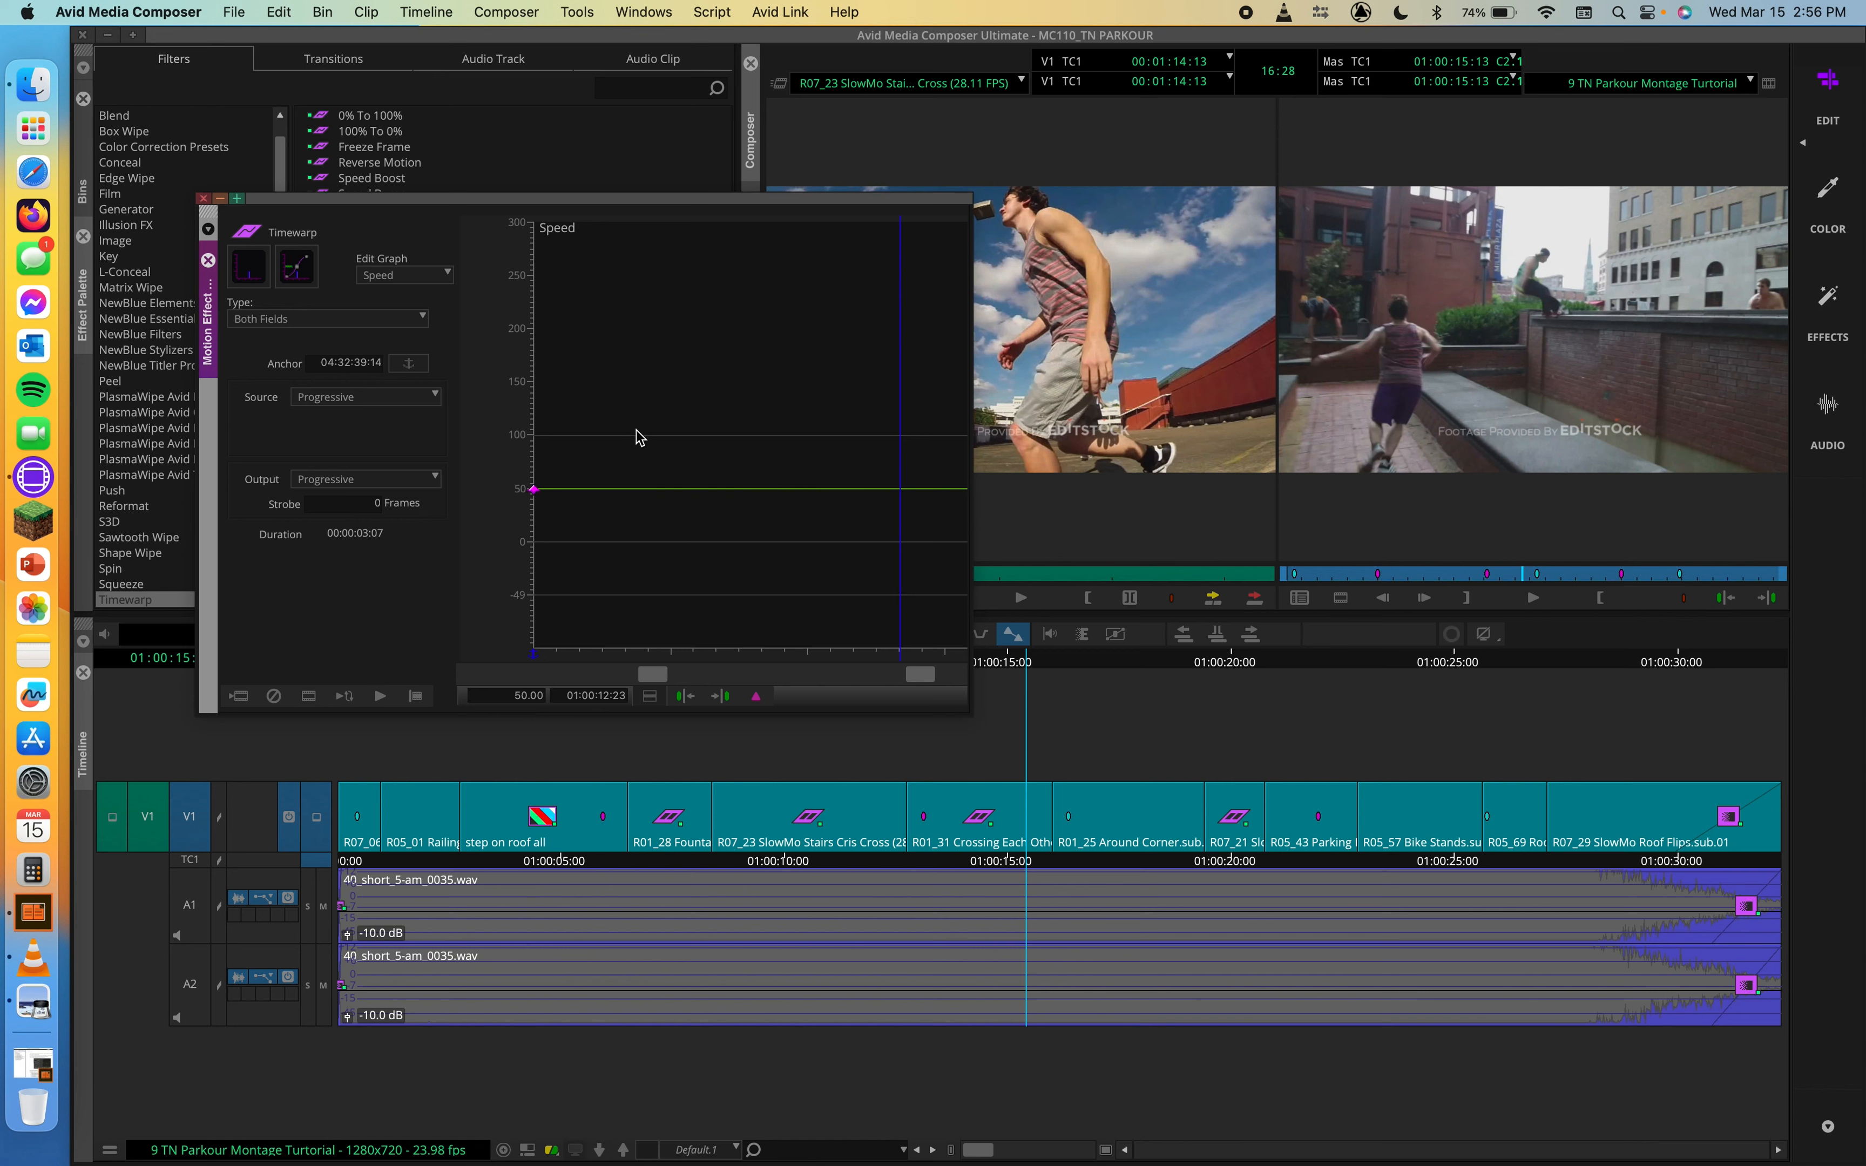
left_click_drag(569, 653, 1067, 653)
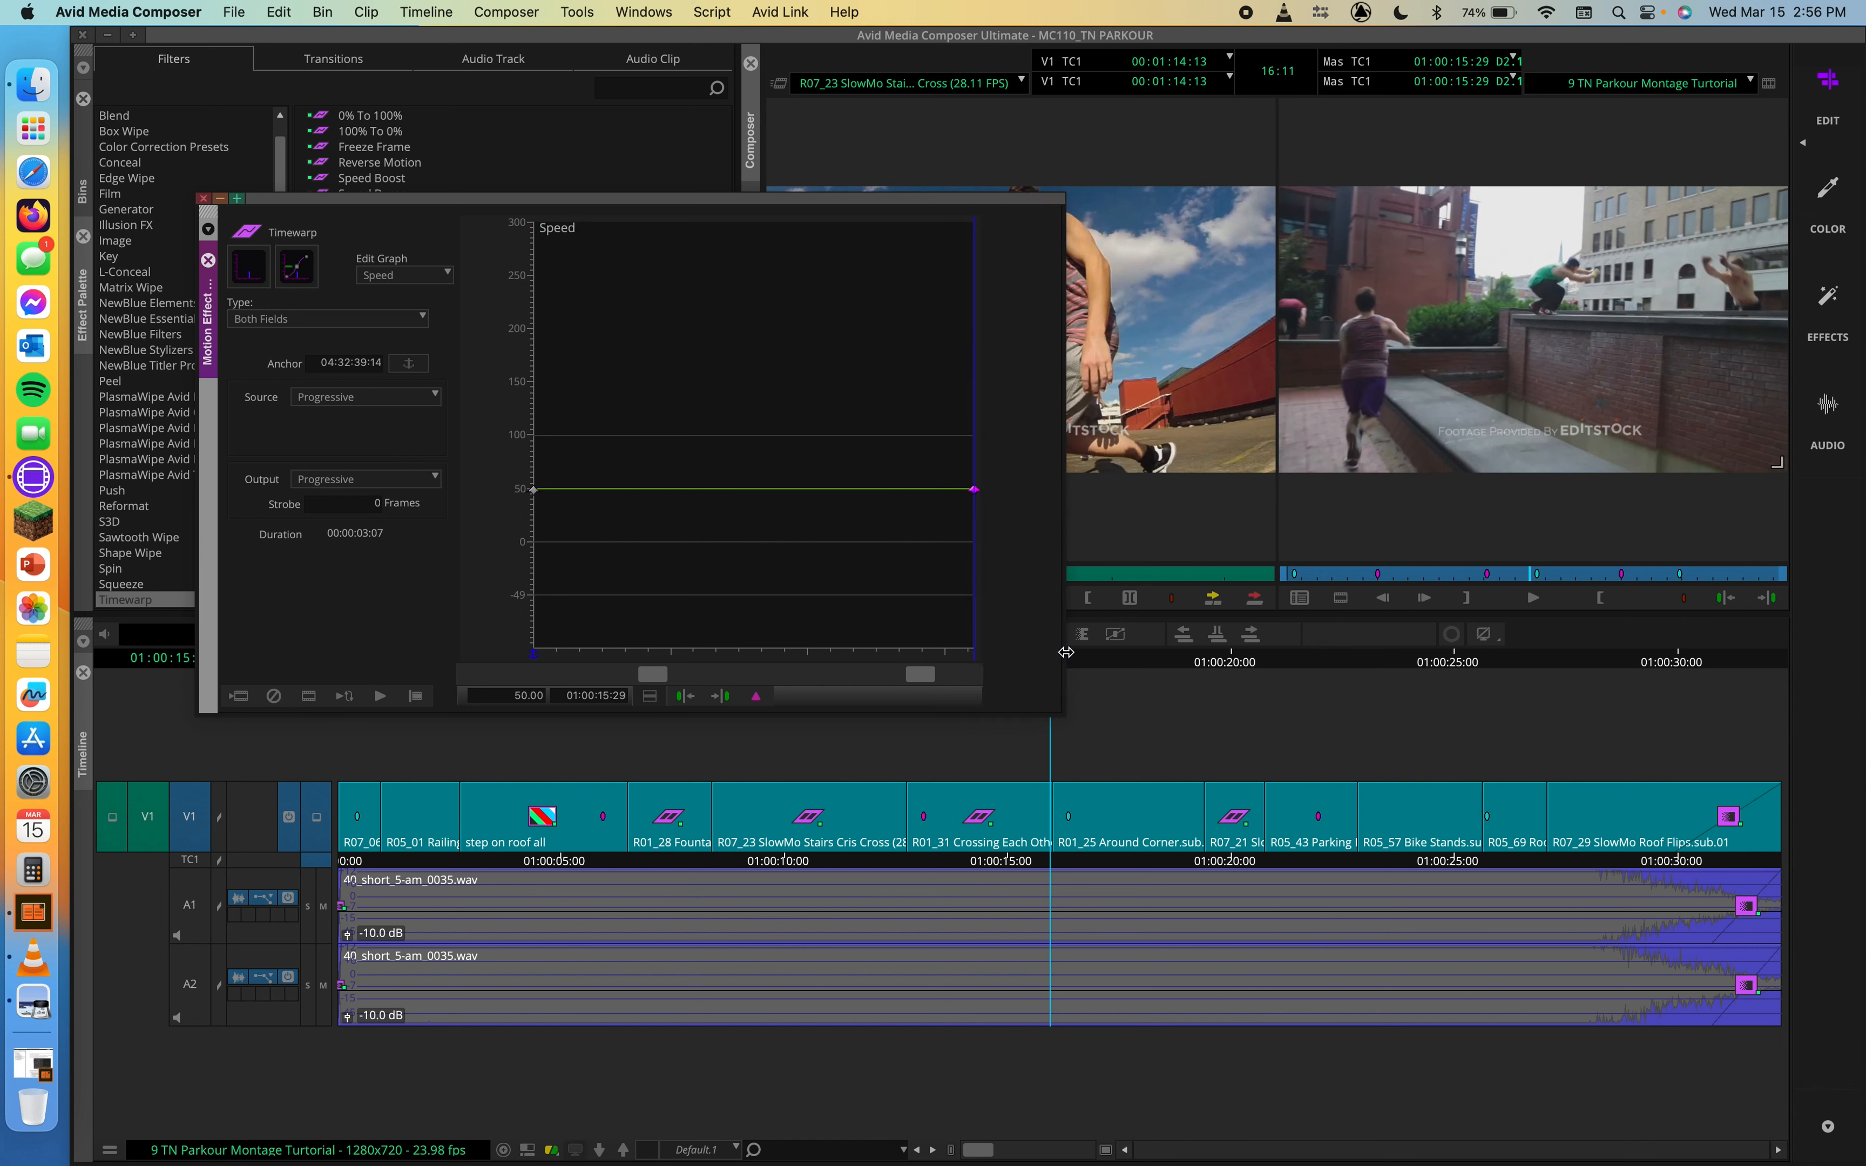
left_click_drag(975, 489, 1043, 237)
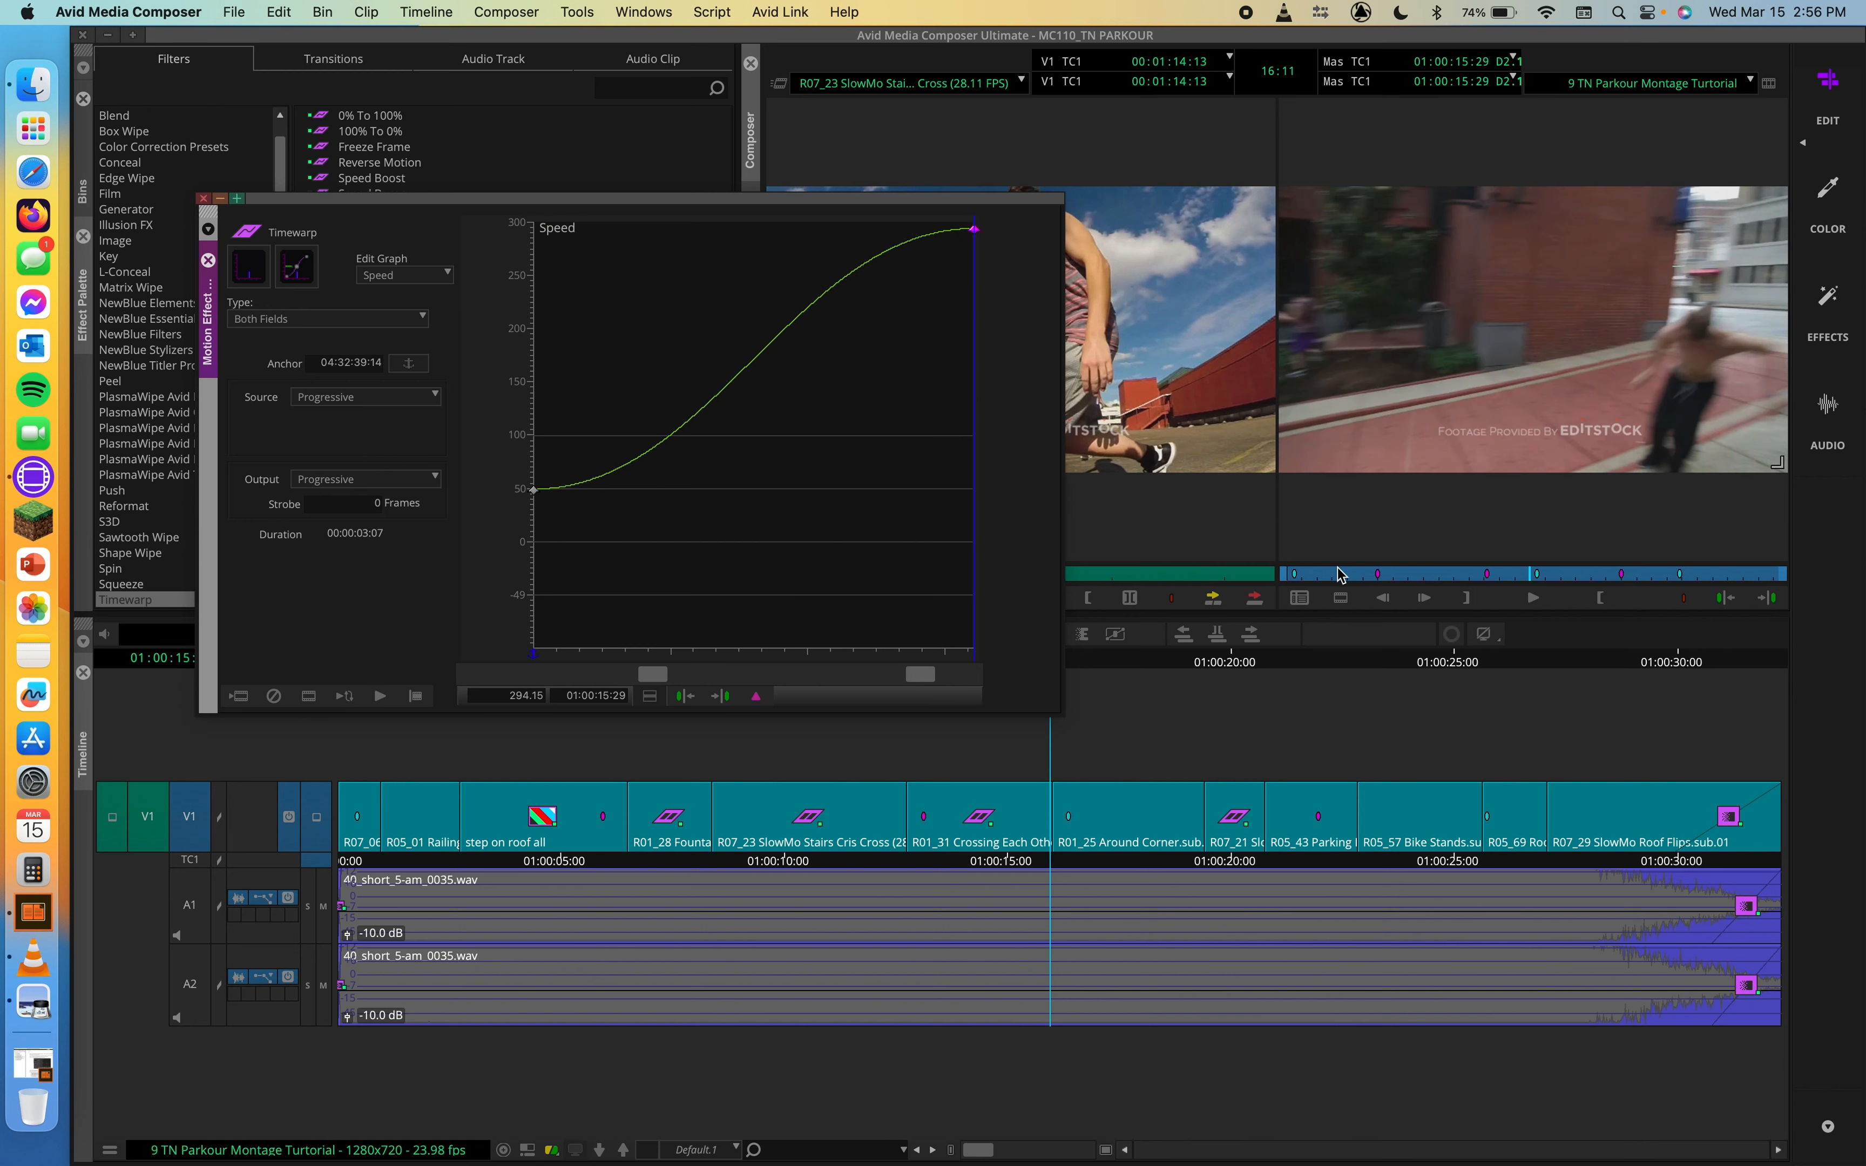
Step: Play the R01_31 clip through the cut into R01_25 to check the speed-up, and return the playhead to 01:00:13:24
left_click(1448, 373)
key("space")
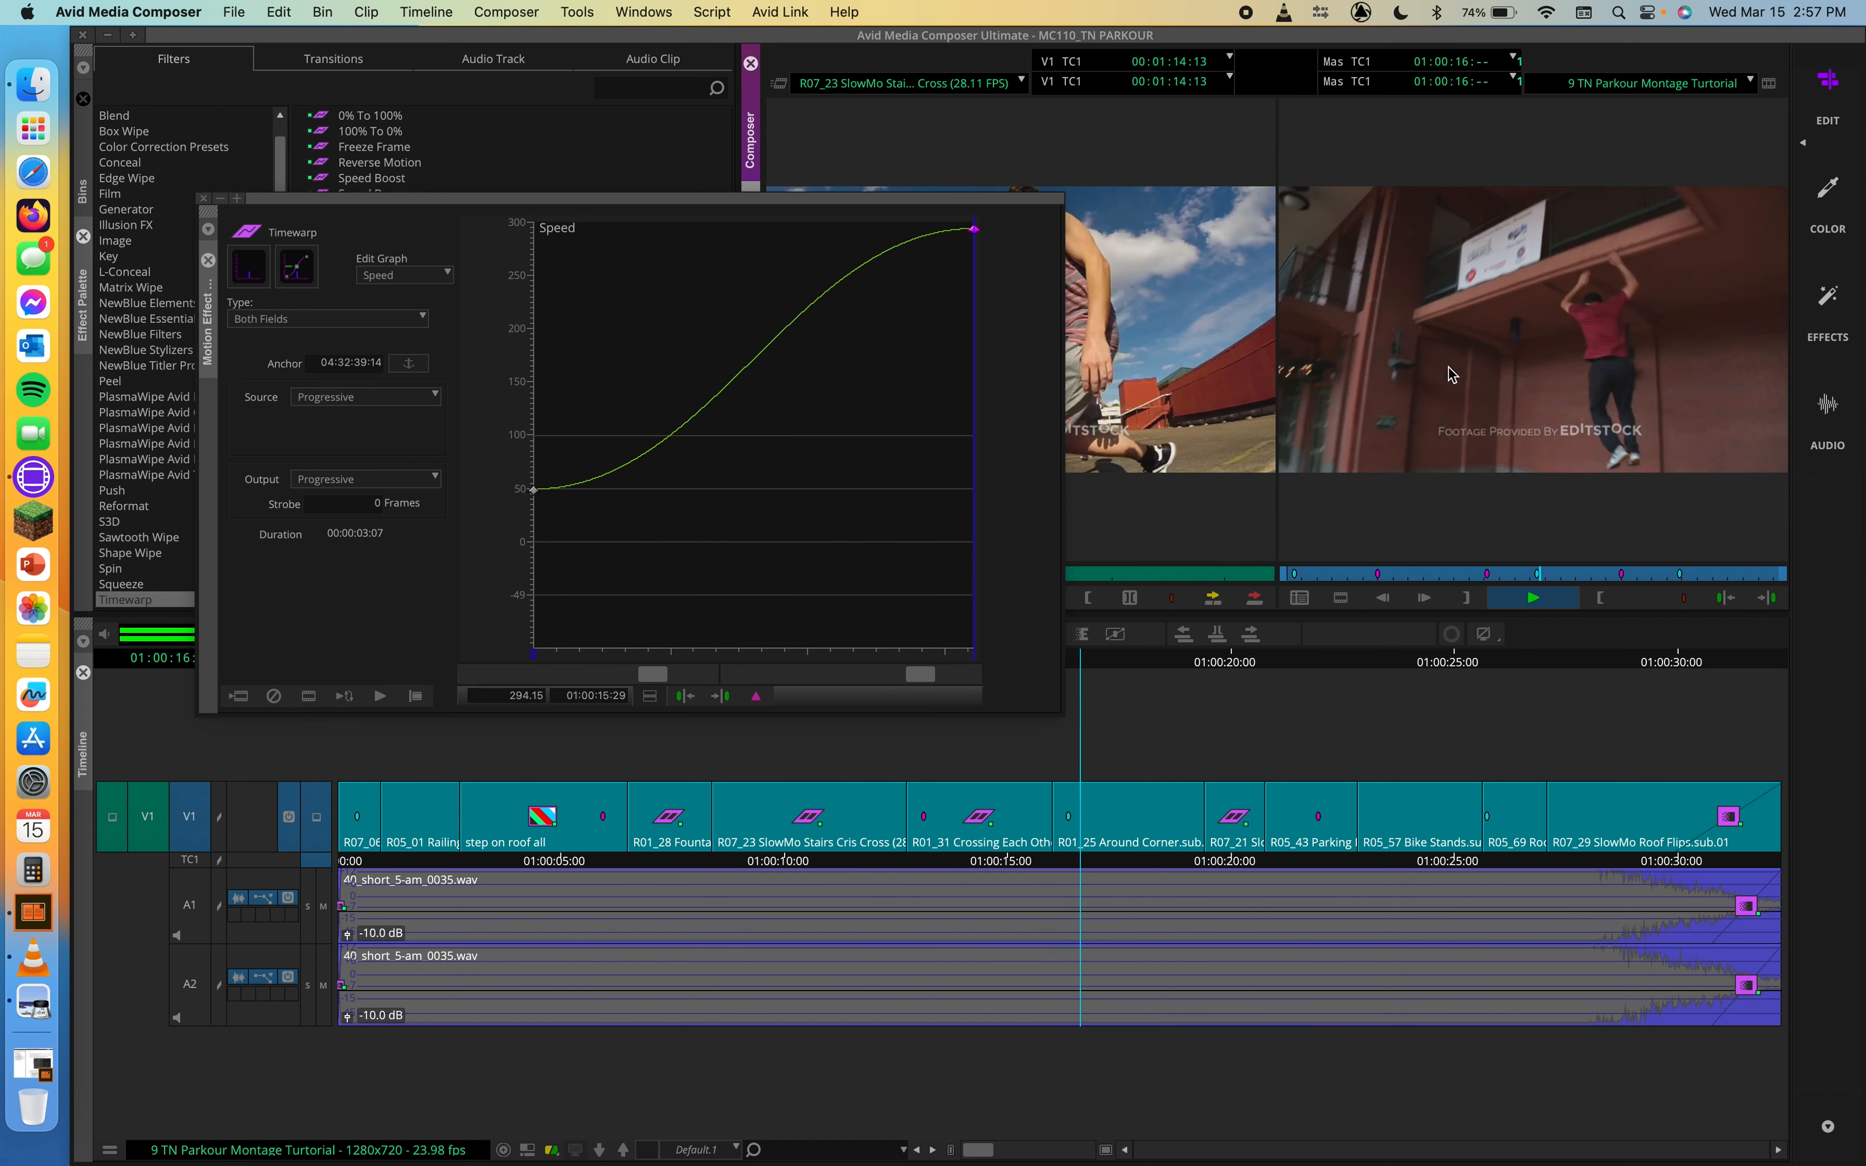
key("space")
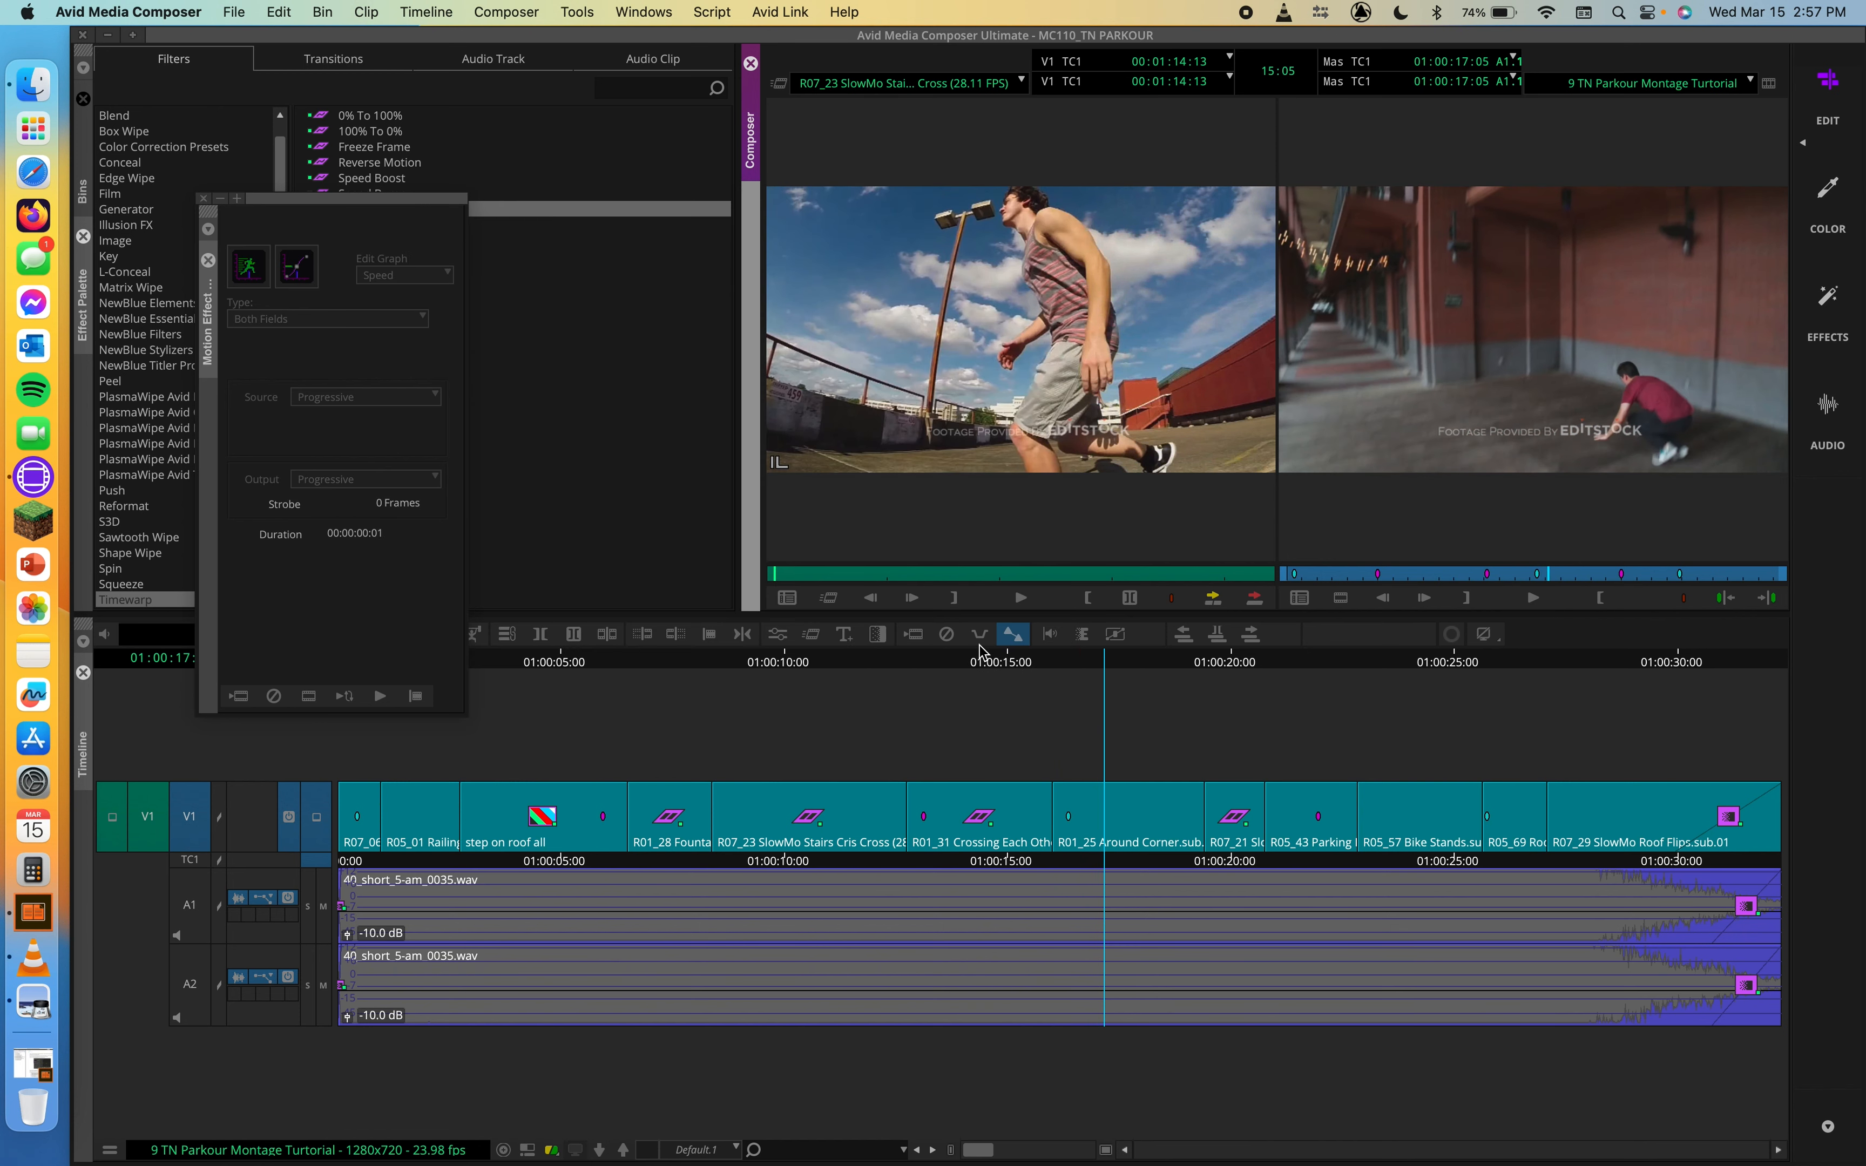
left_click_drag(977, 656, 866, 655)
key("space")
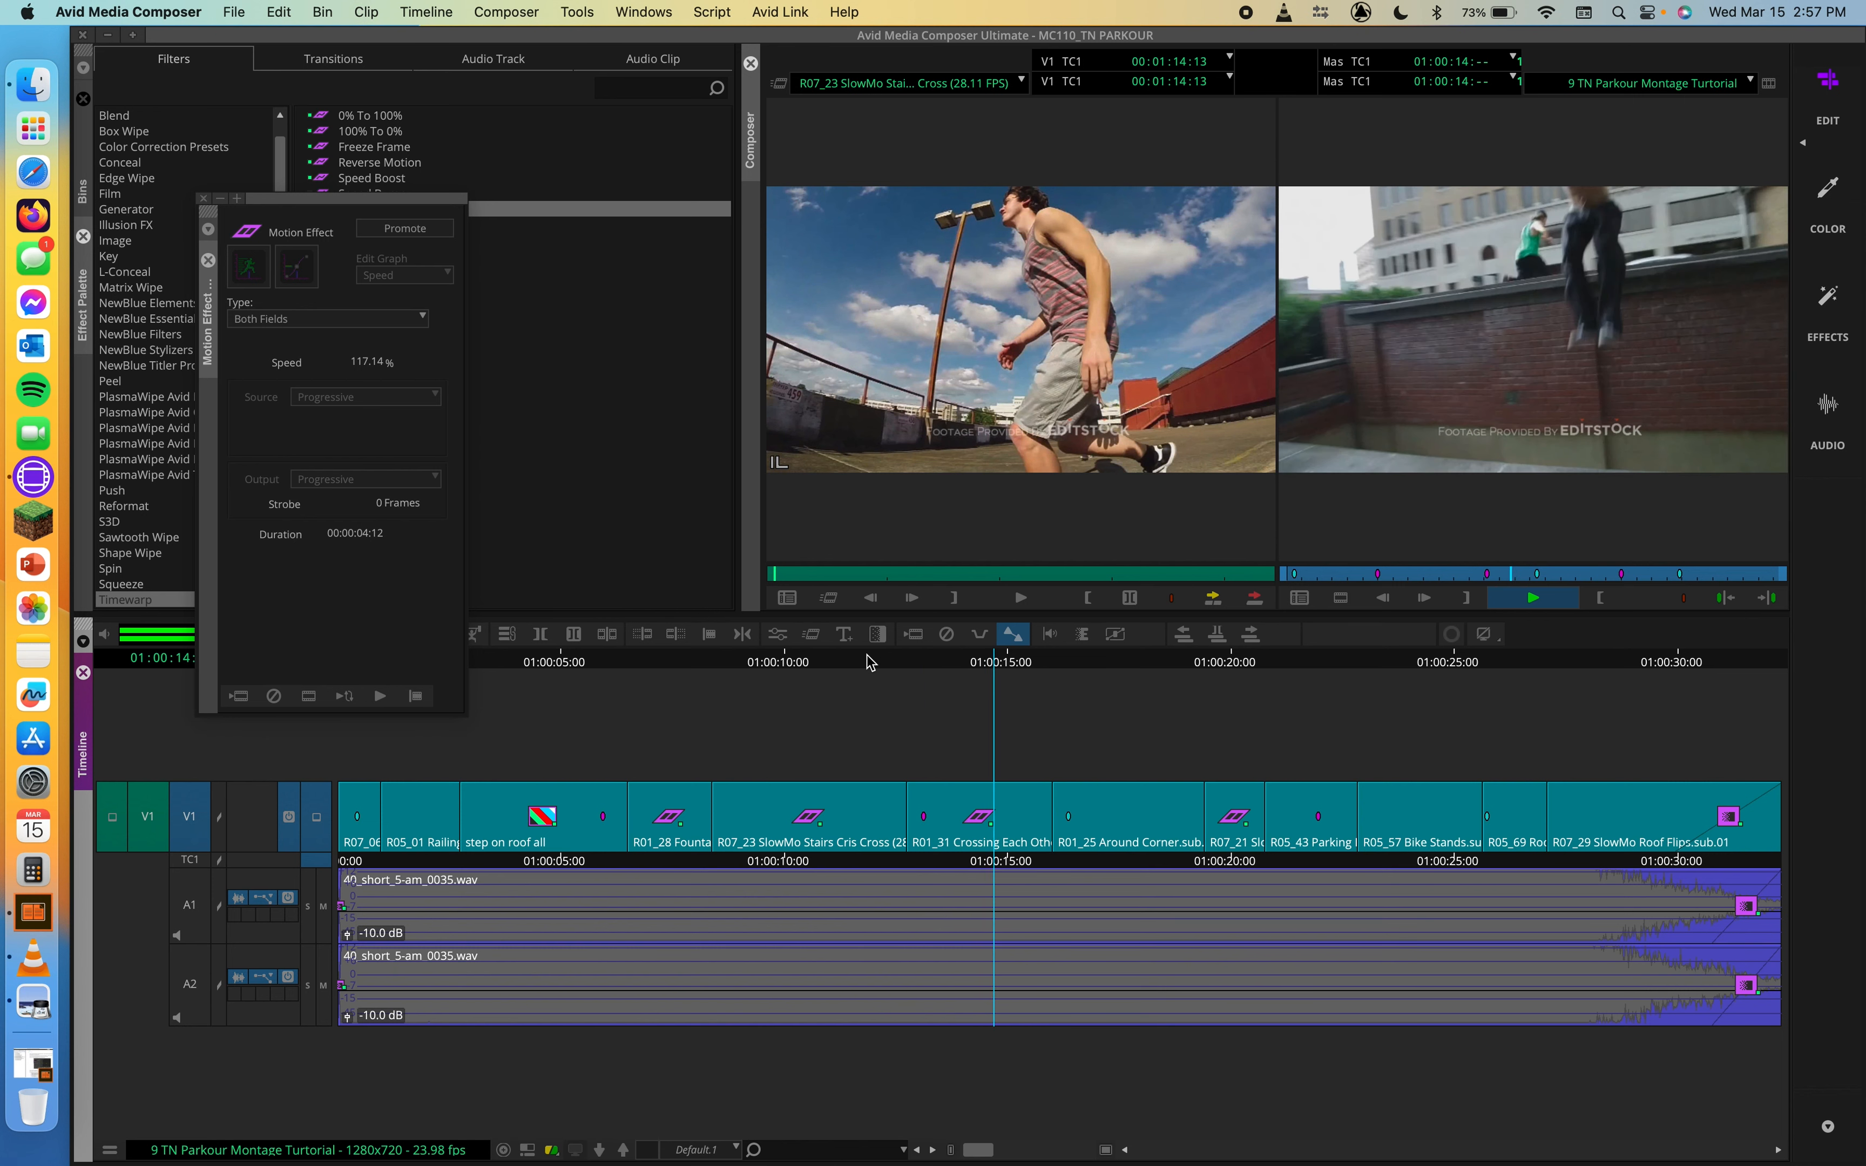
key("space")
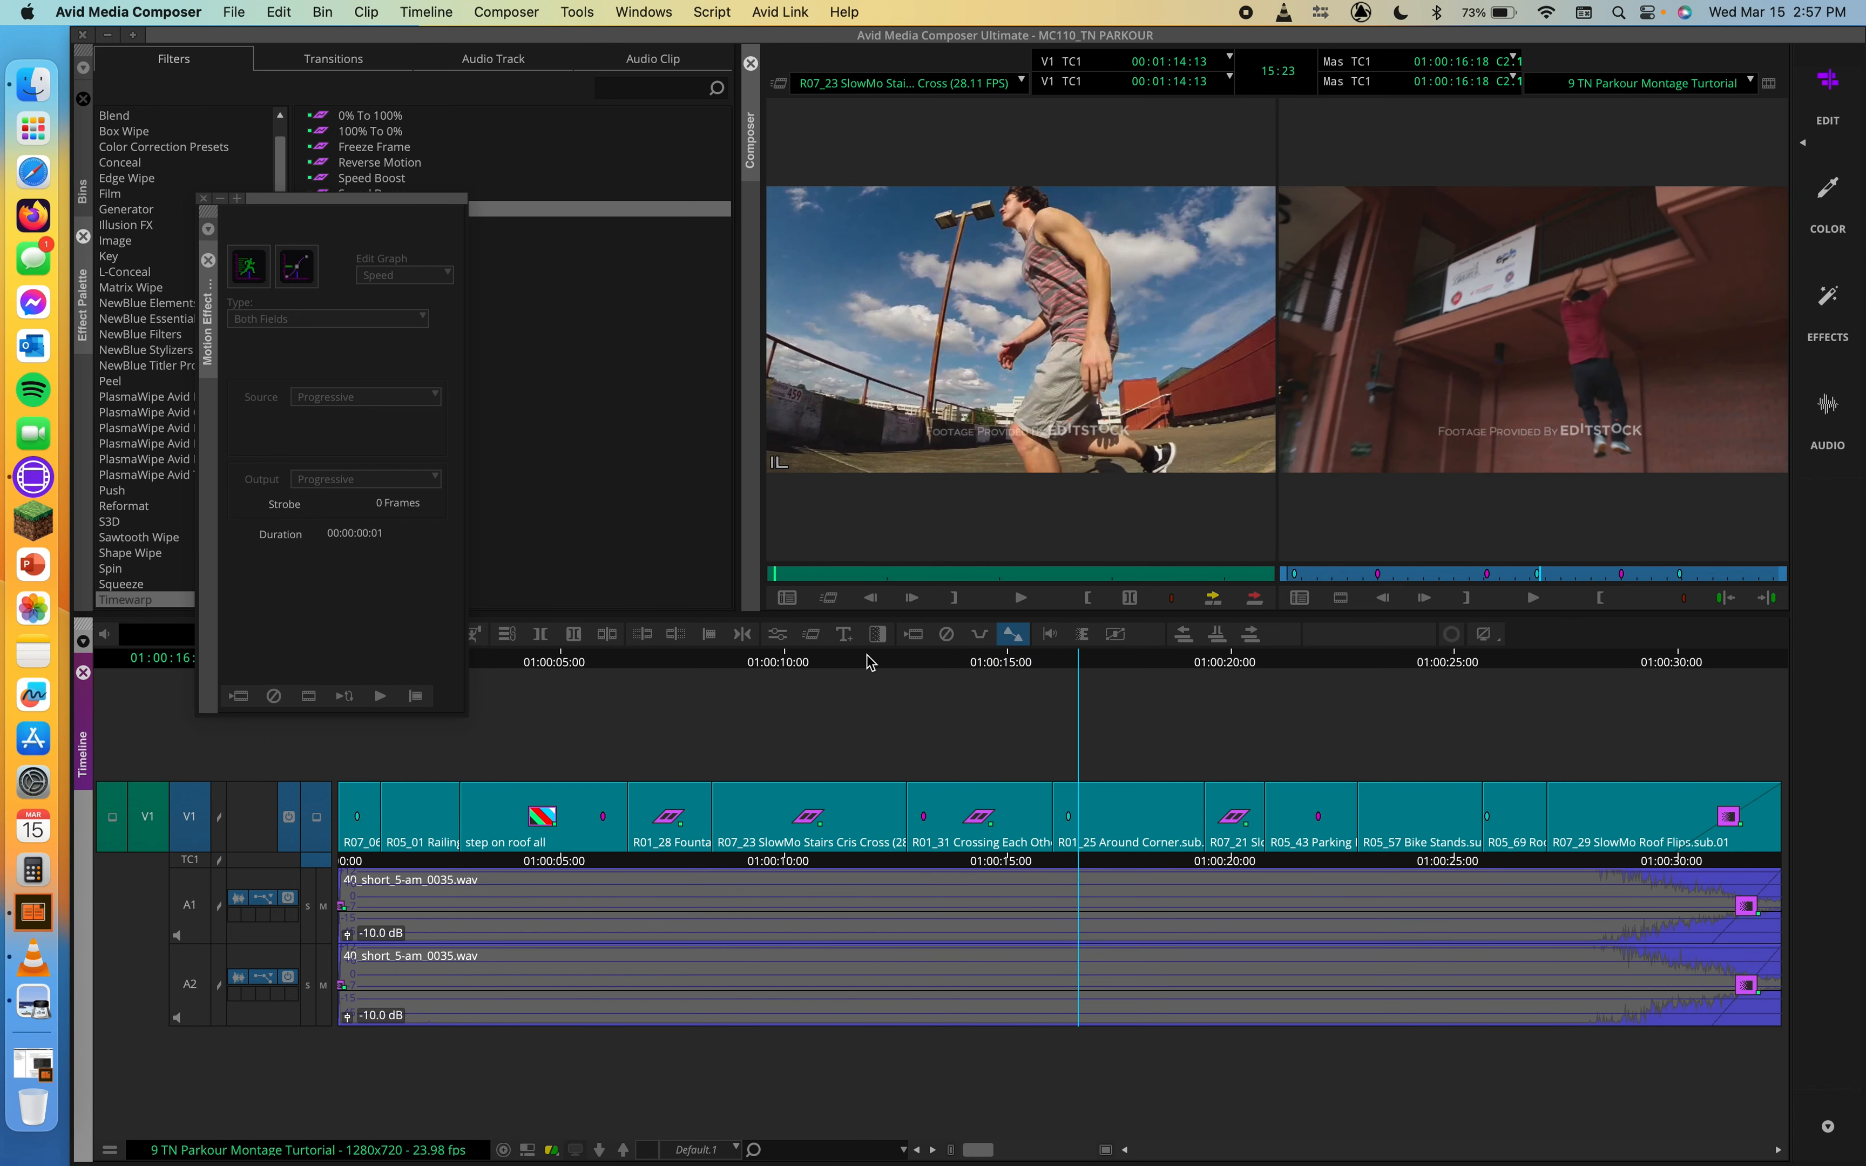
left_click(951, 599)
left_click_drag(912, 654, 954, 655)
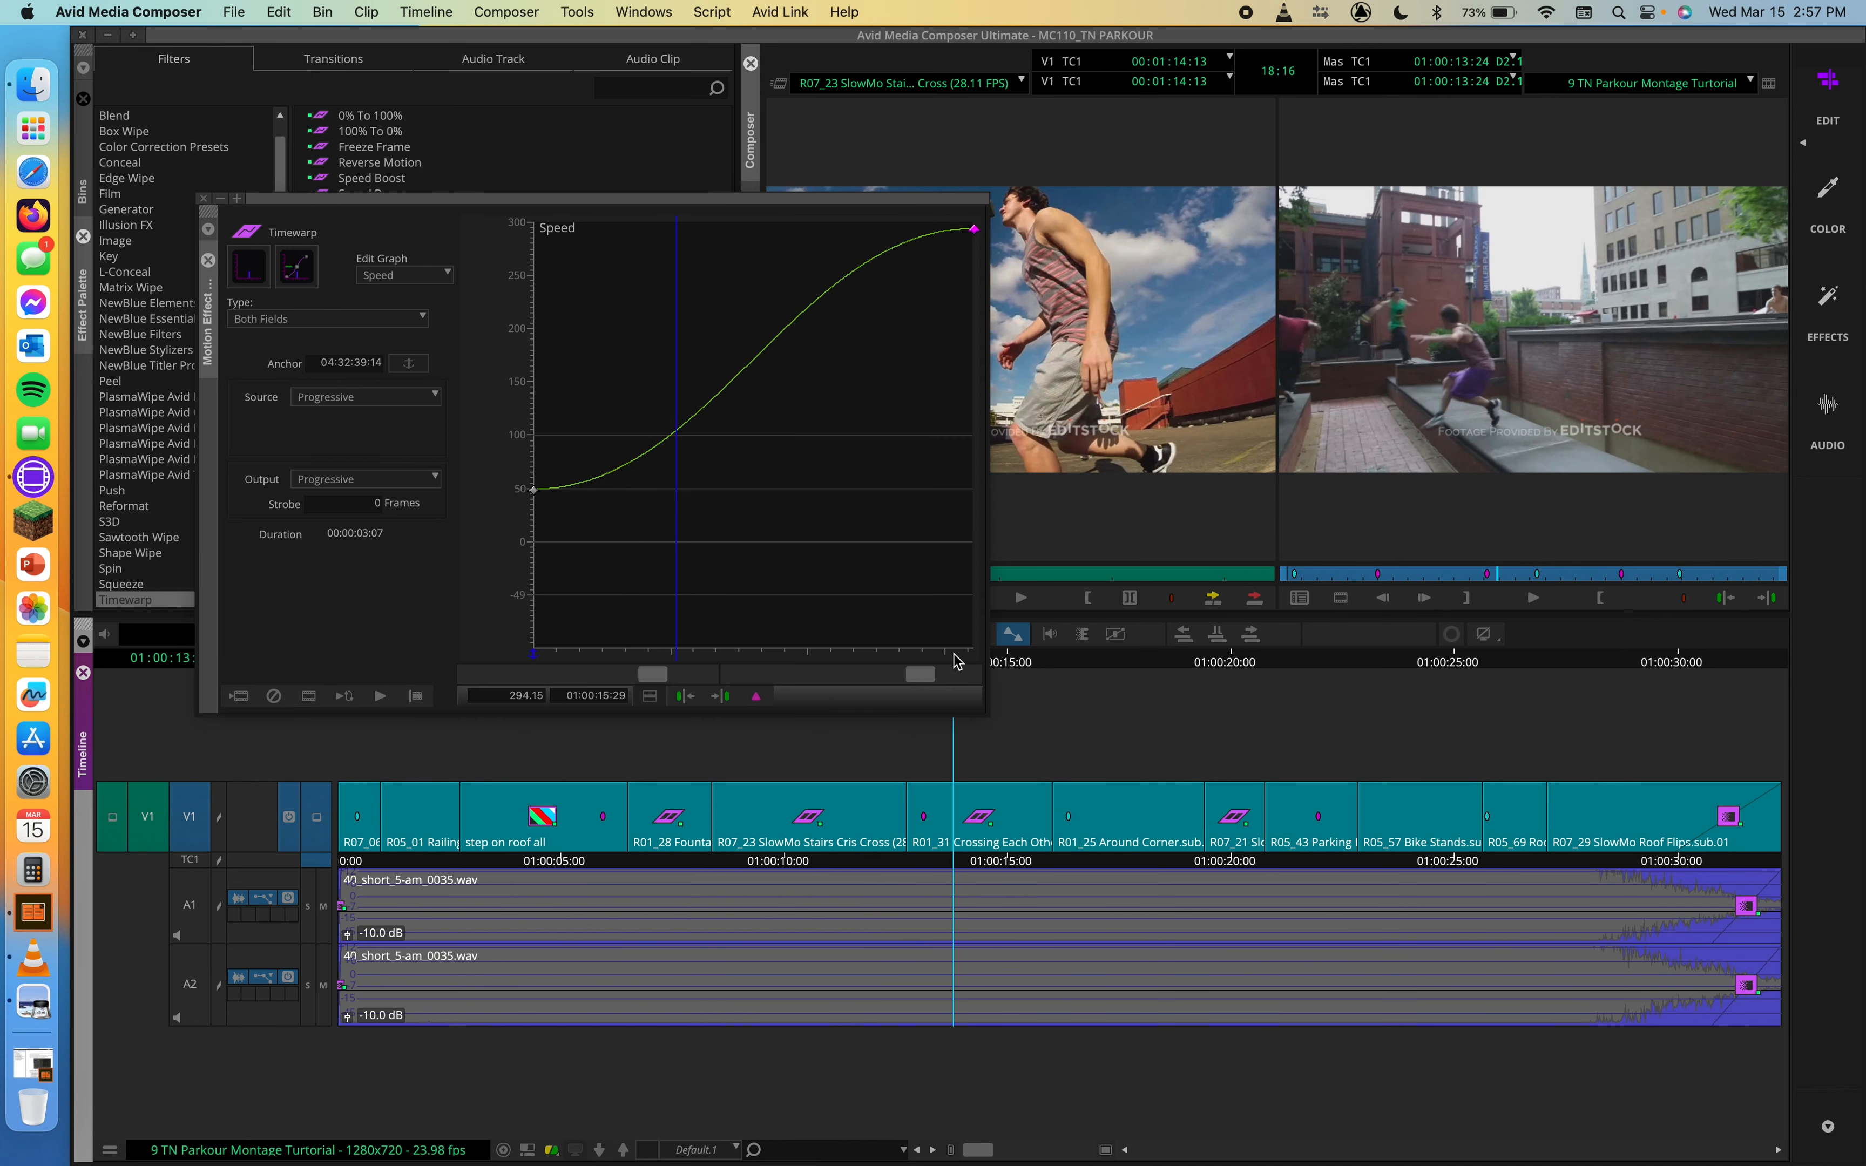
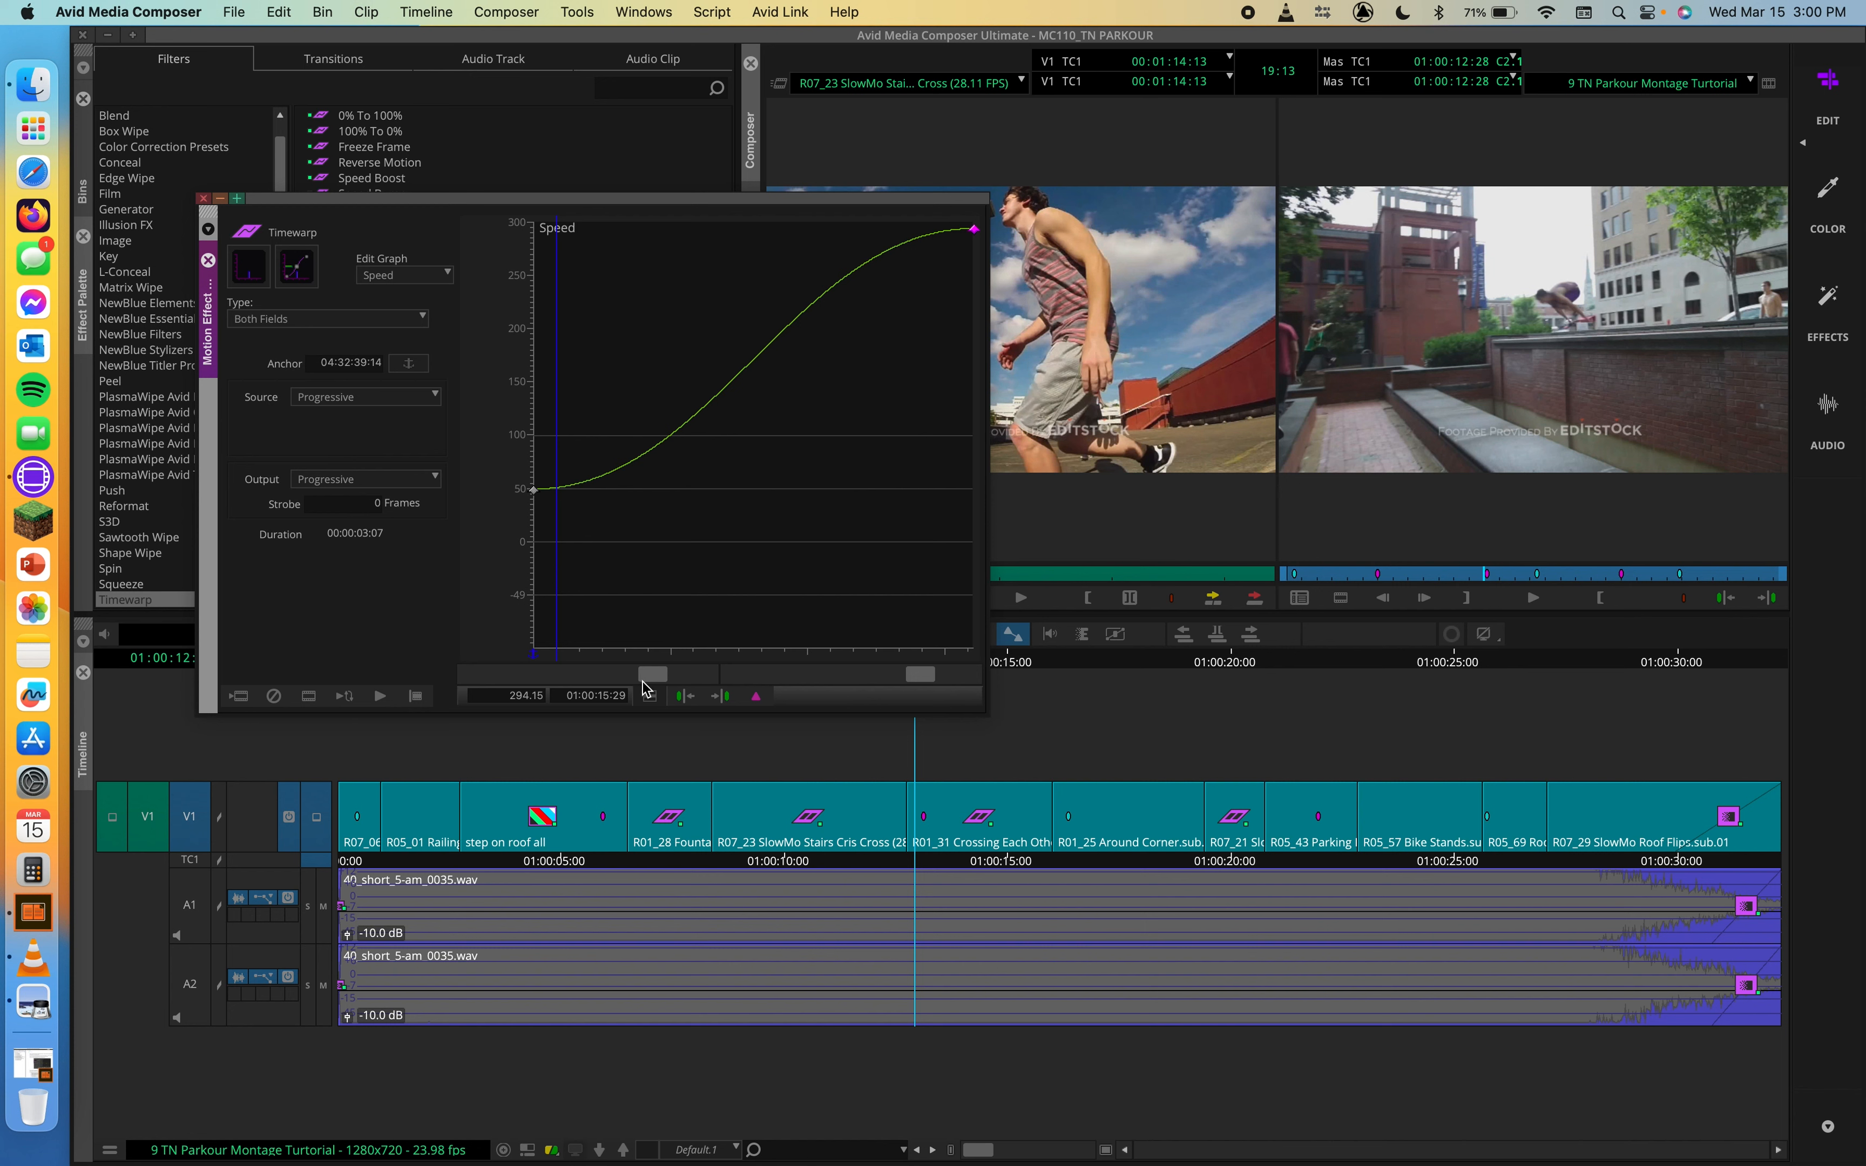
Step: Switch the Timewarp speed graph to Shelf interpolation and add a keyframe at 01:00:14:01 raised to about 276%
left_click(651, 703)
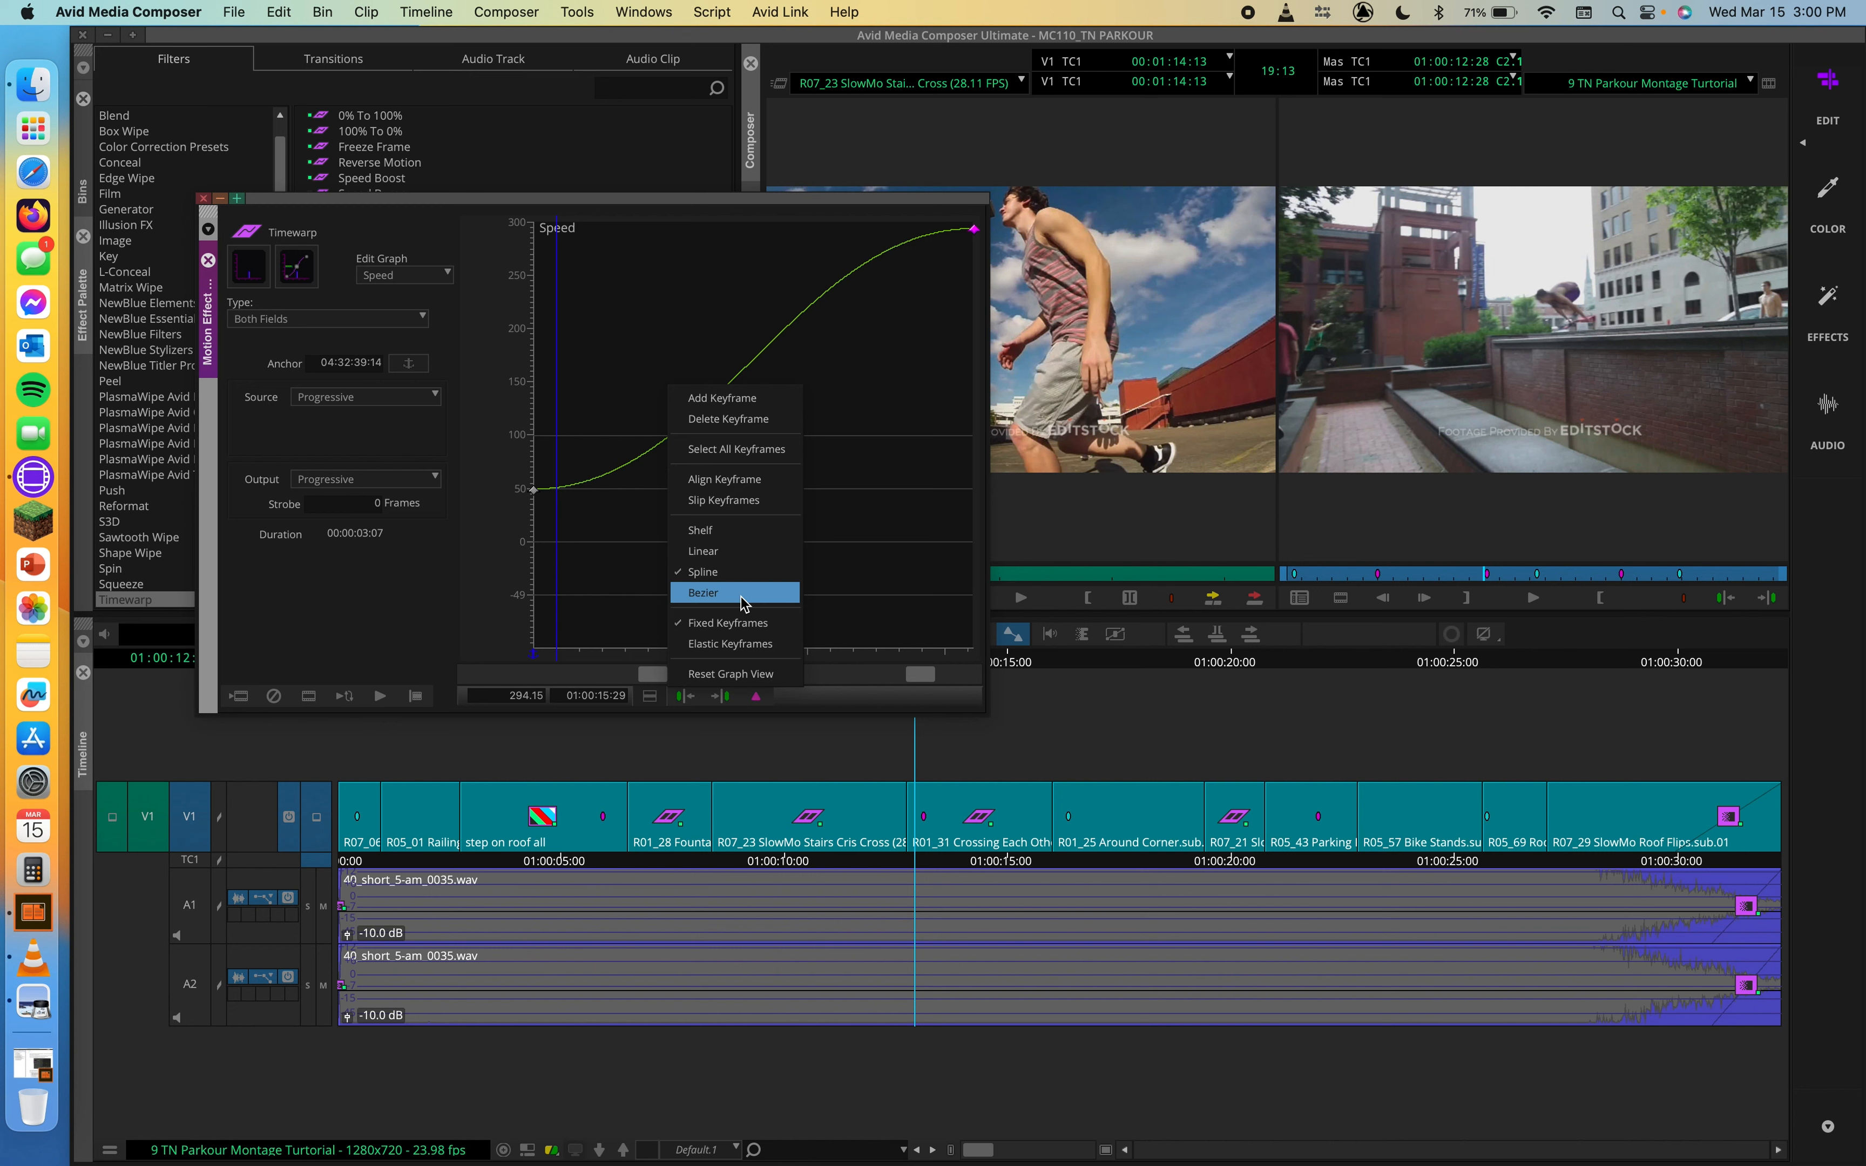
left_click(717, 530)
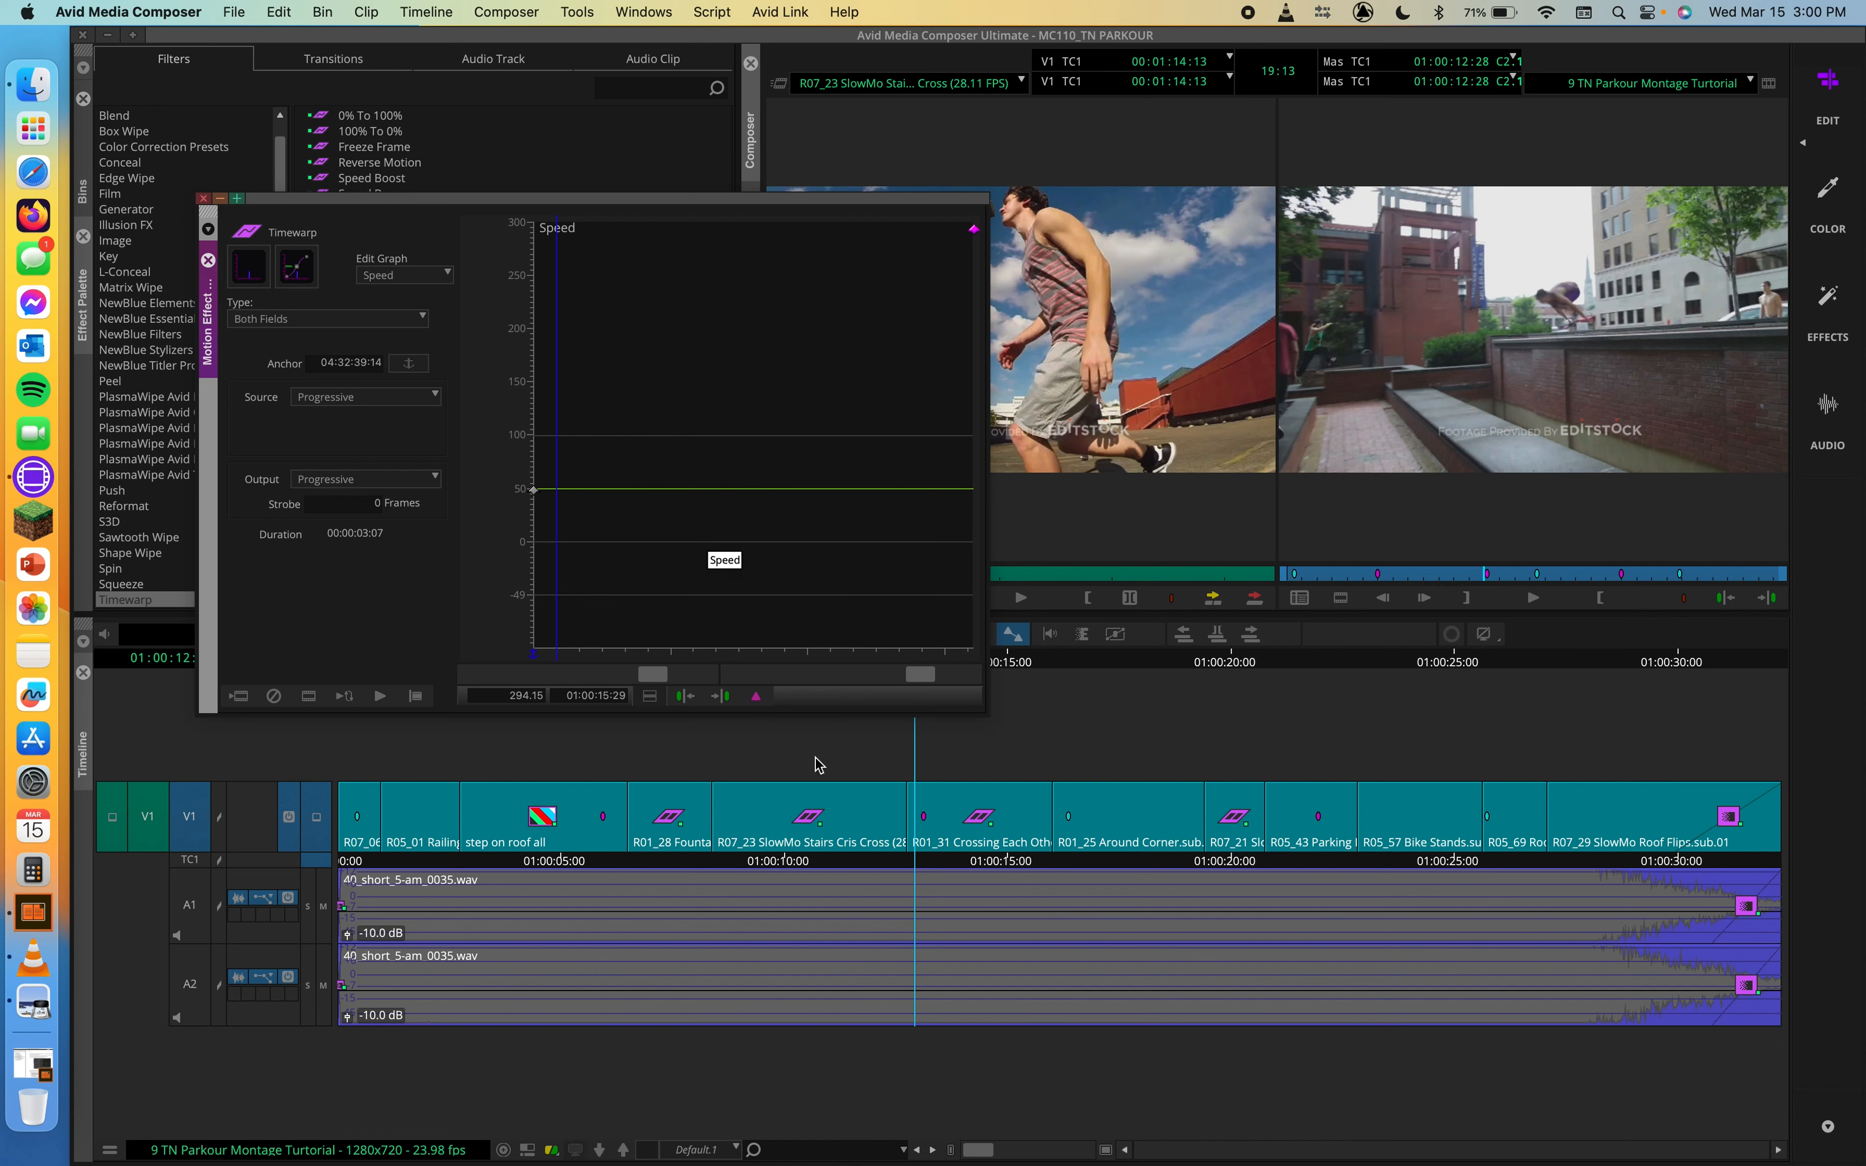
left_click(713, 655)
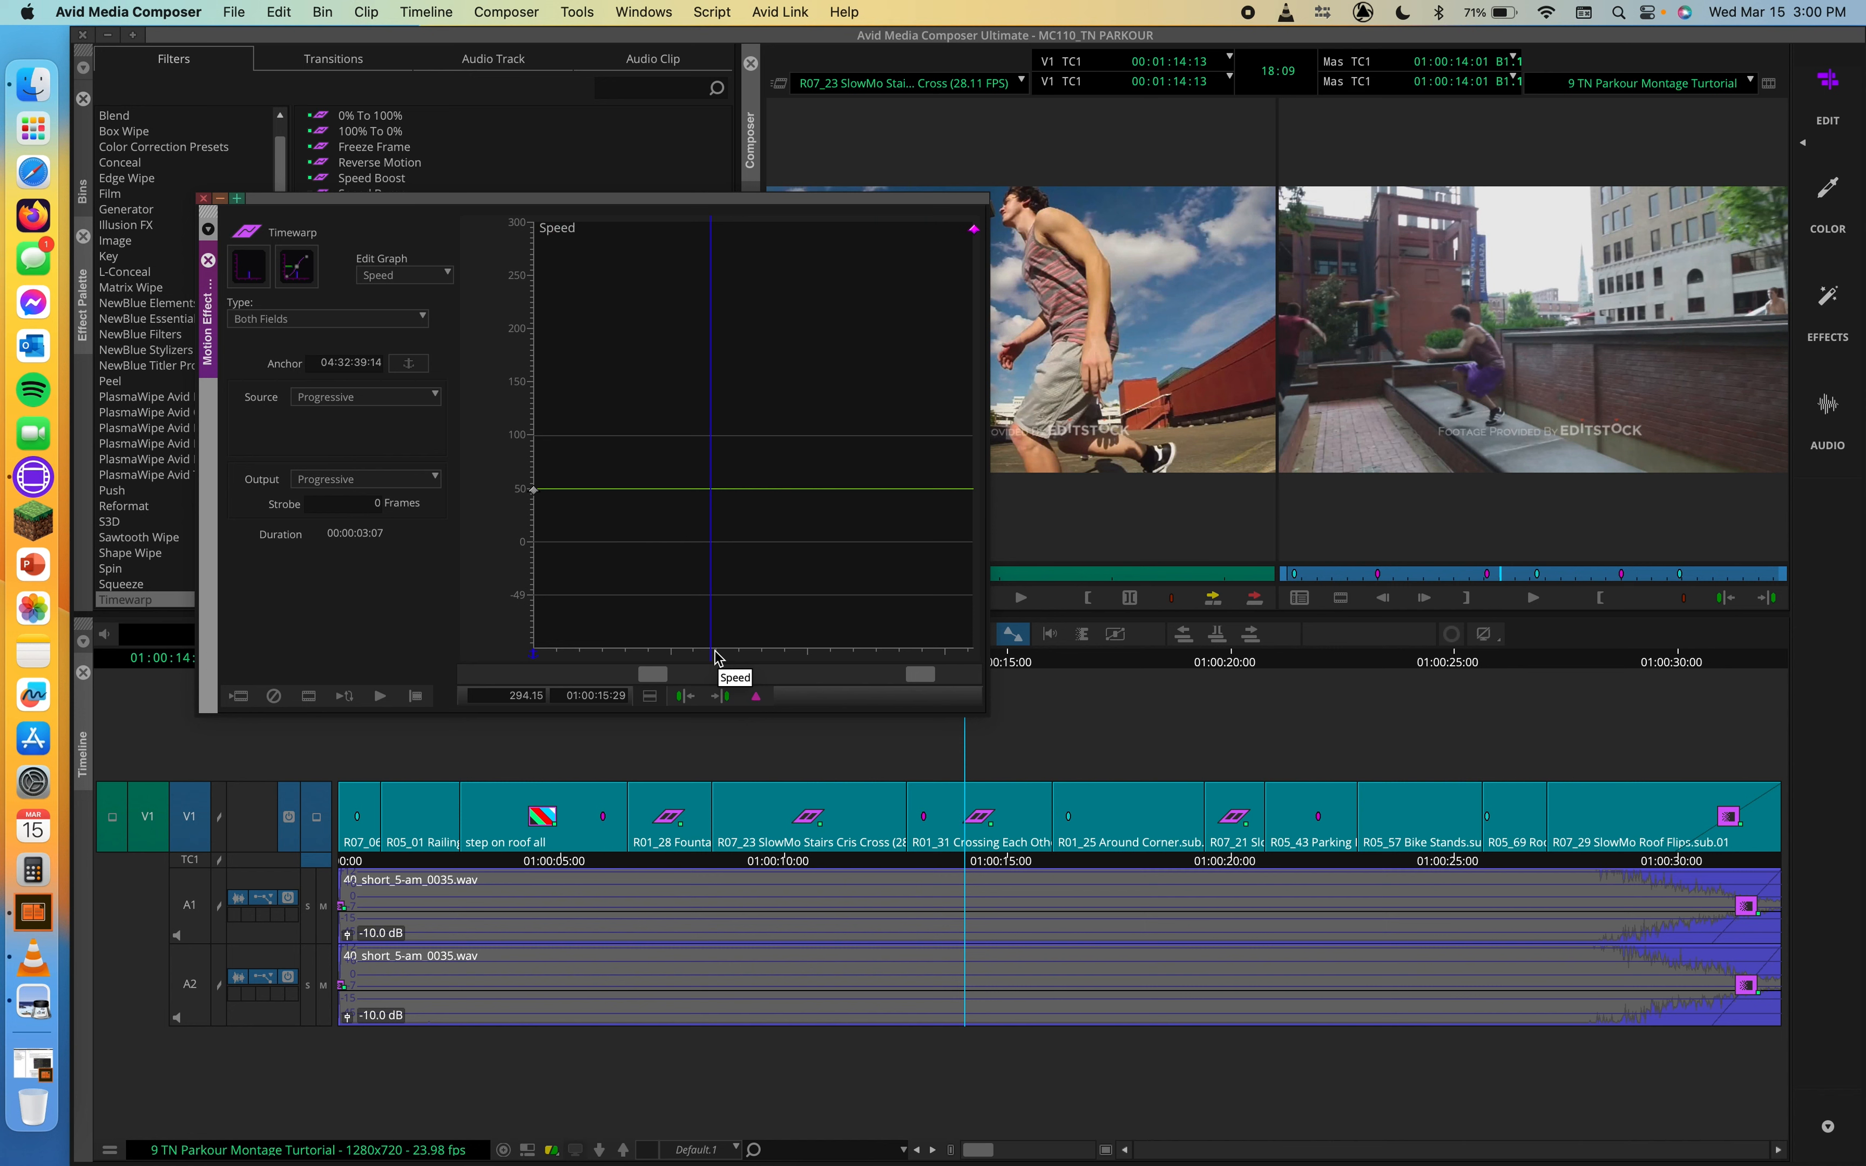
key("apostrophe")
left_click_drag(710, 491, 703, 249)
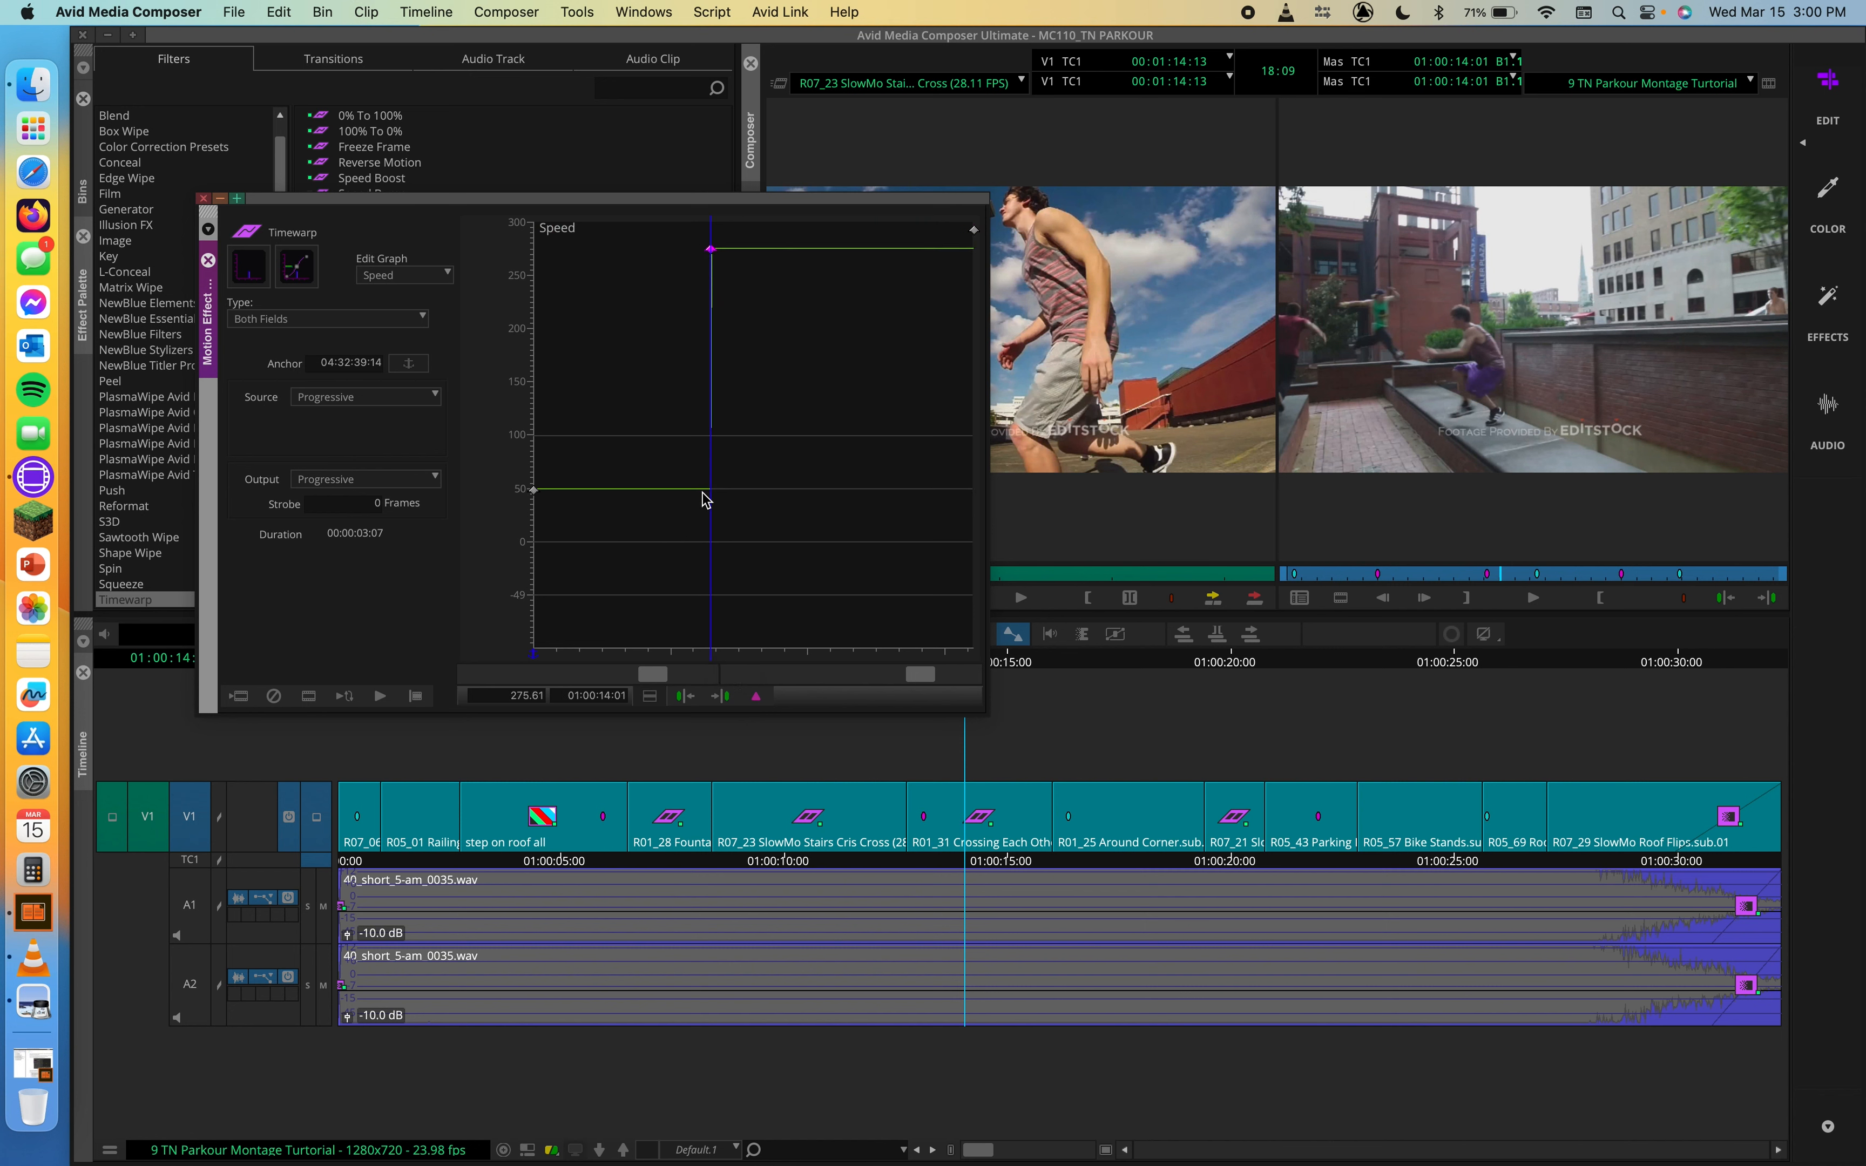
Step: Scrub the R01_31 clip from its start past the new keyframe to 01:00:14:13 to check the sudden speed jump
left_click_drag(534, 652, 715, 657)
mouse_move(717, 659)
left_mouse_down()
mouse_move(891, 654)
mouse_move(500, 665)
mouse_move(716, 662)
left_mouse_up()
left_click_drag(715, 658, 762, 666)
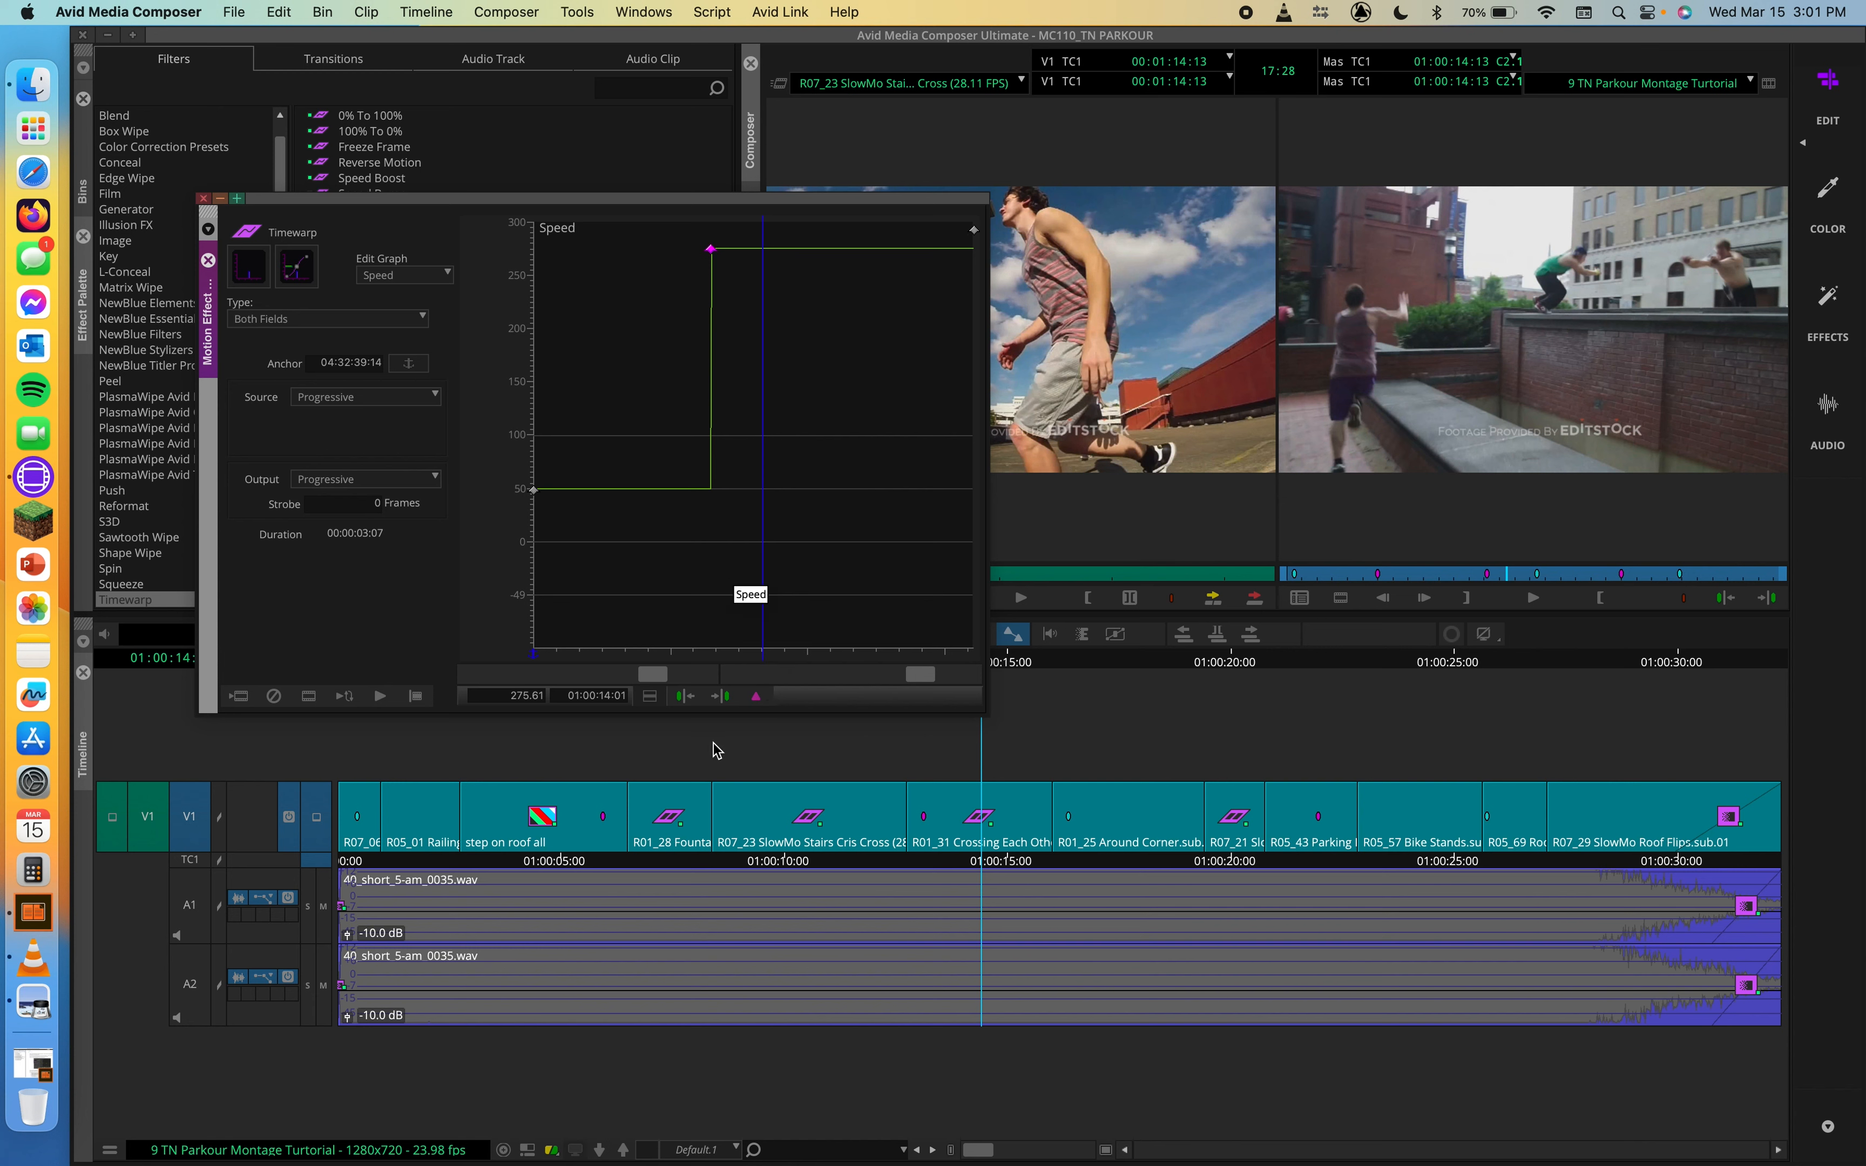
Step: Change the speed graph to Linear interpolation and move the 01:00:14:01 keyframe to 01:00:14:29 at about 240%
right_click(736, 550)
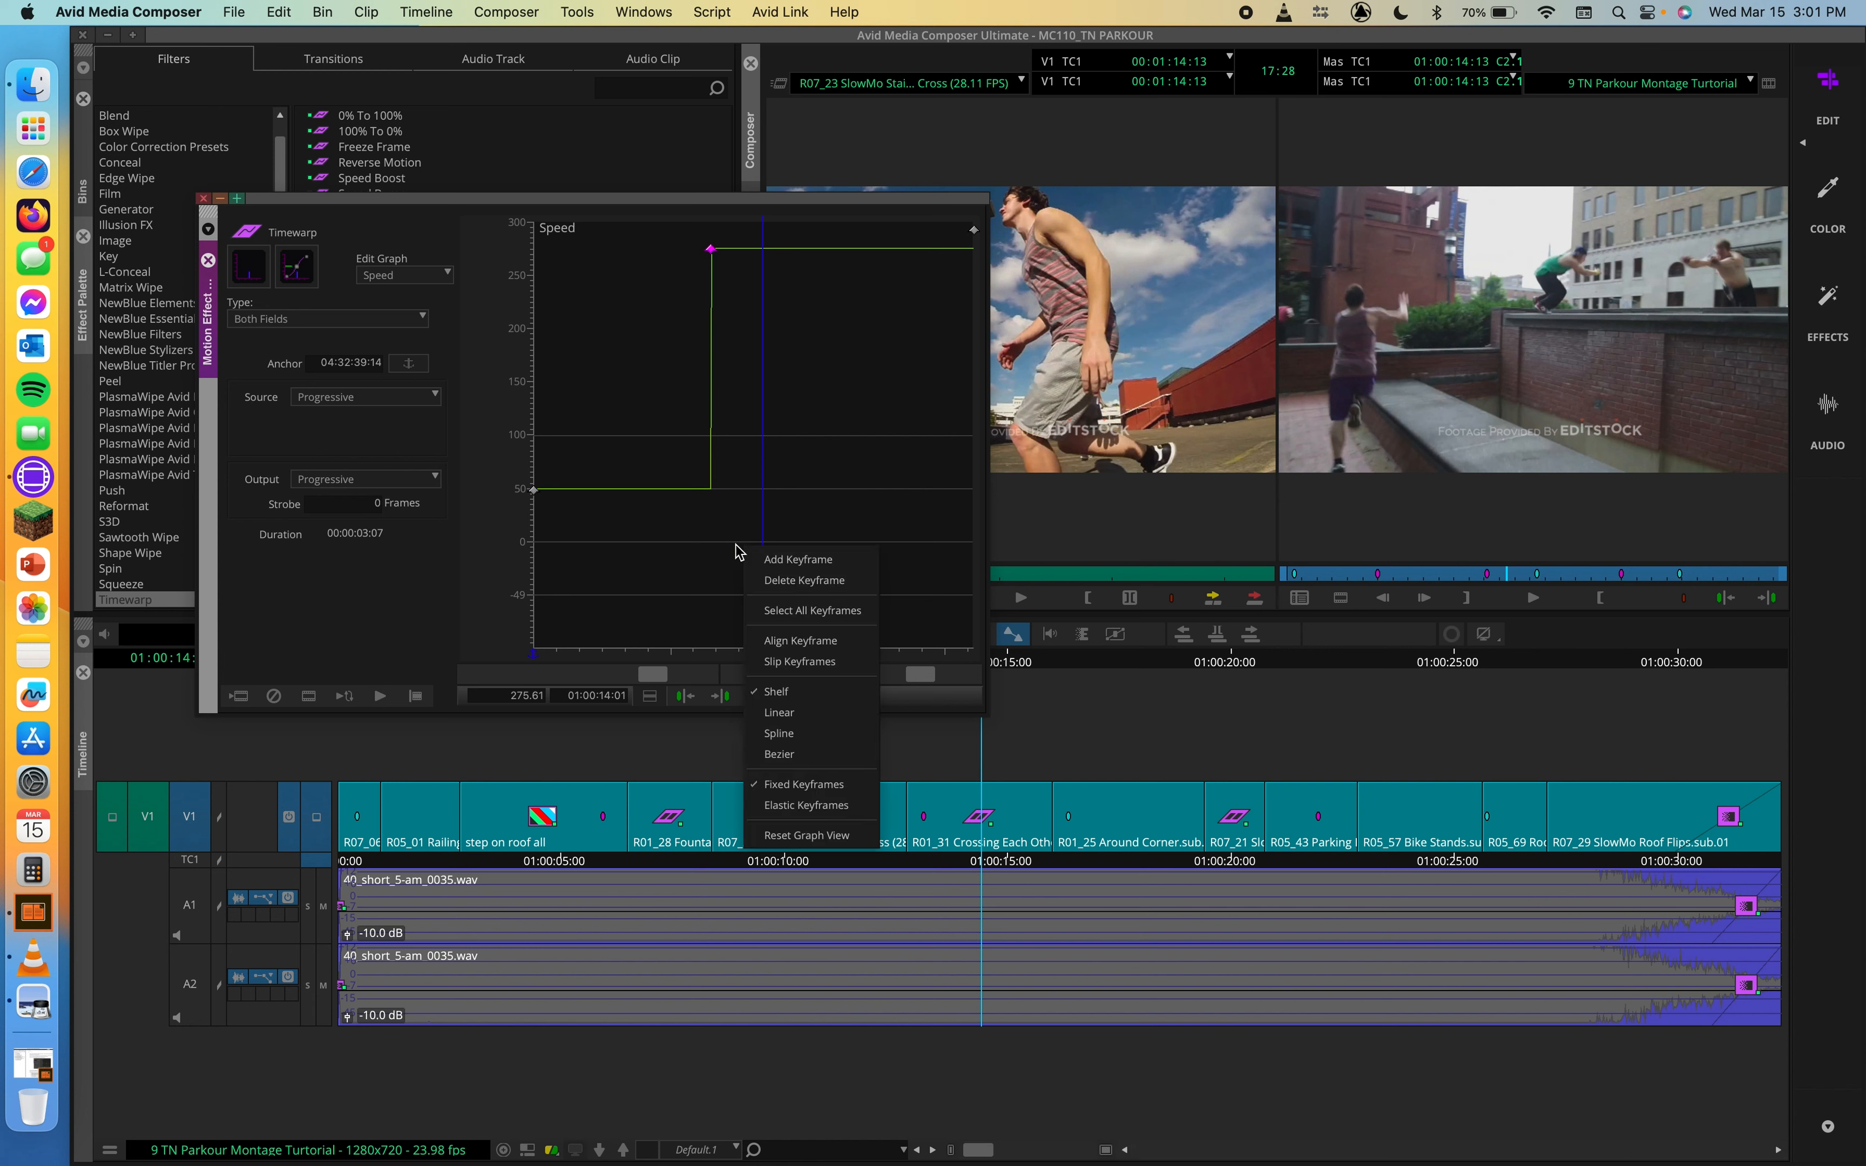
left_click(778, 712)
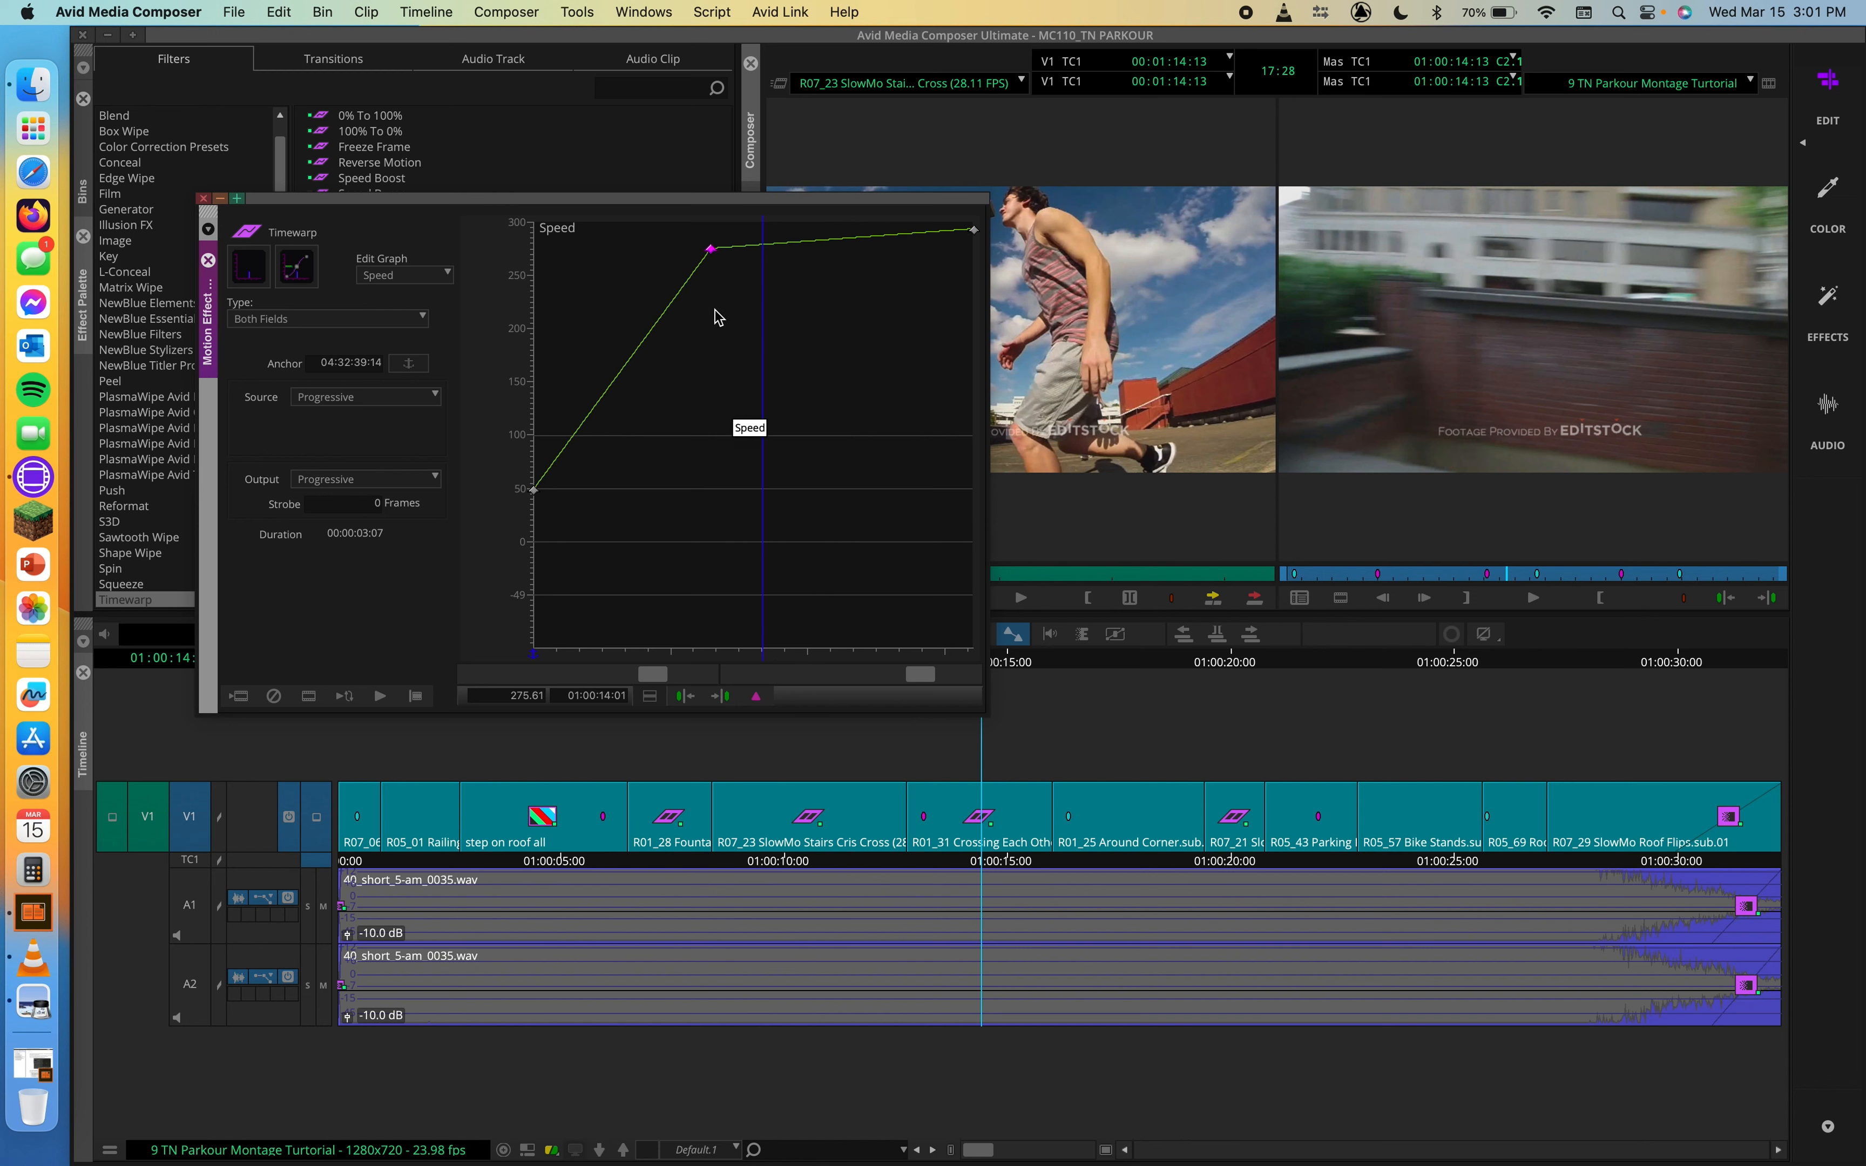
left_click_drag(713, 259, 837, 294)
Step: Delete the 01:00:15:29 speed keyframe, and move the remaining upper keyframe to 01:00:15:21 and back to 01:00:14:18 at about 268%
left_click(973, 232)
key("Delete")
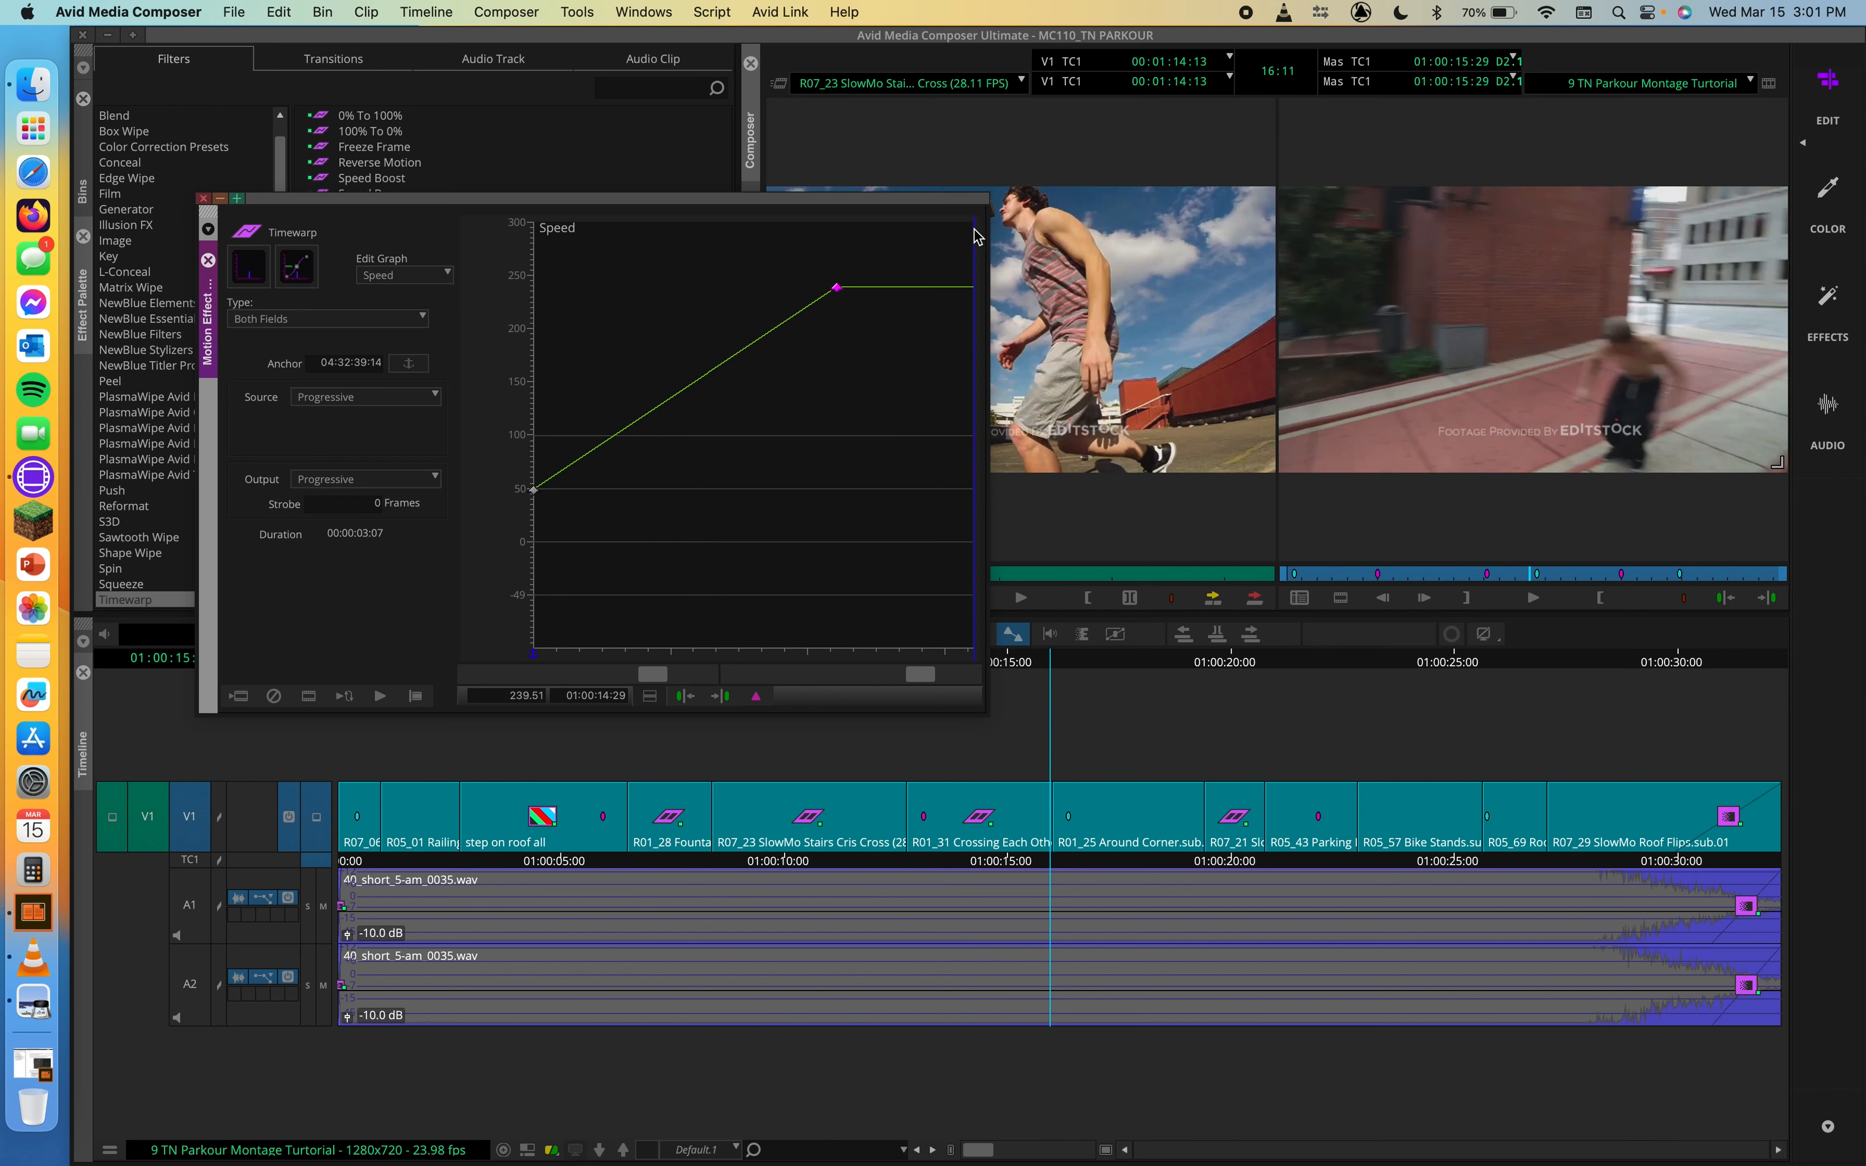
left_click_drag(837, 297, 942, 254)
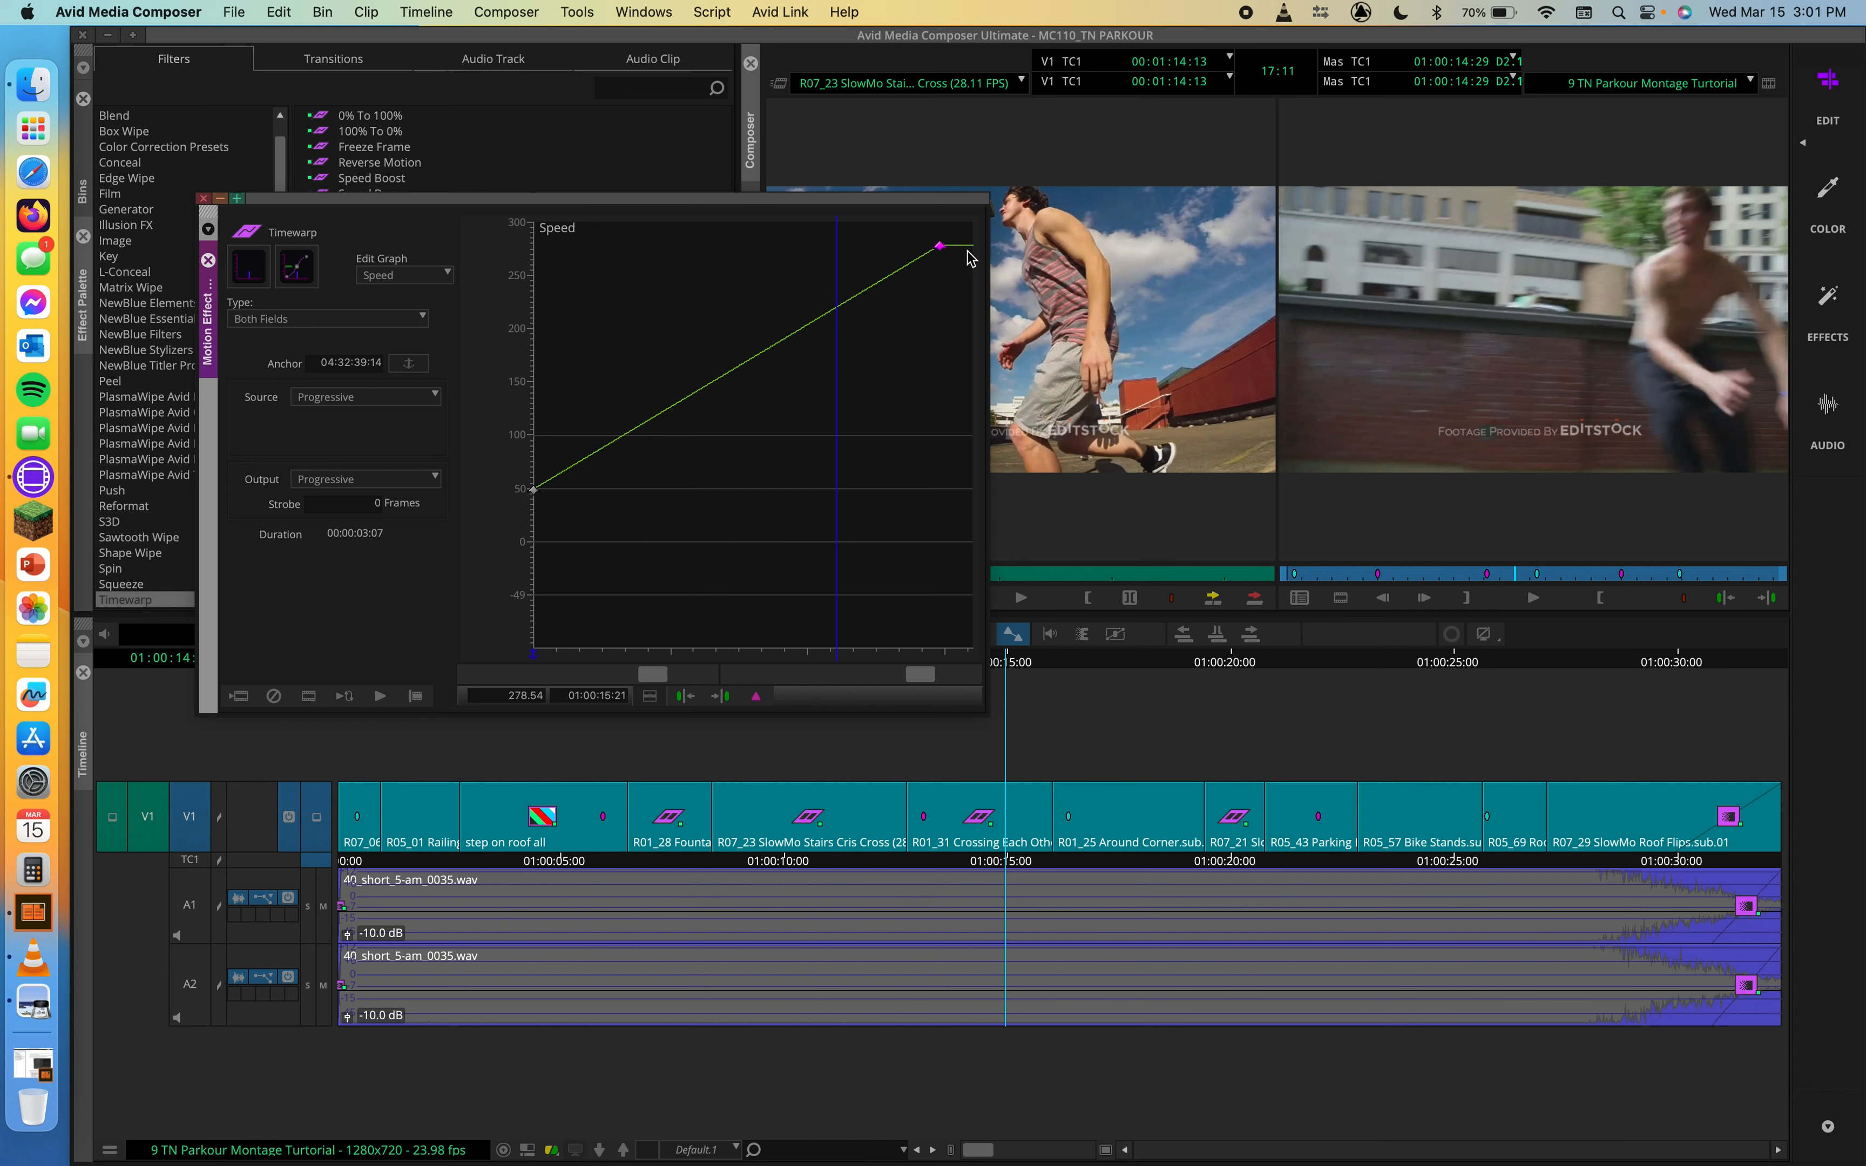
left_click_drag(941, 253, 785, 262)
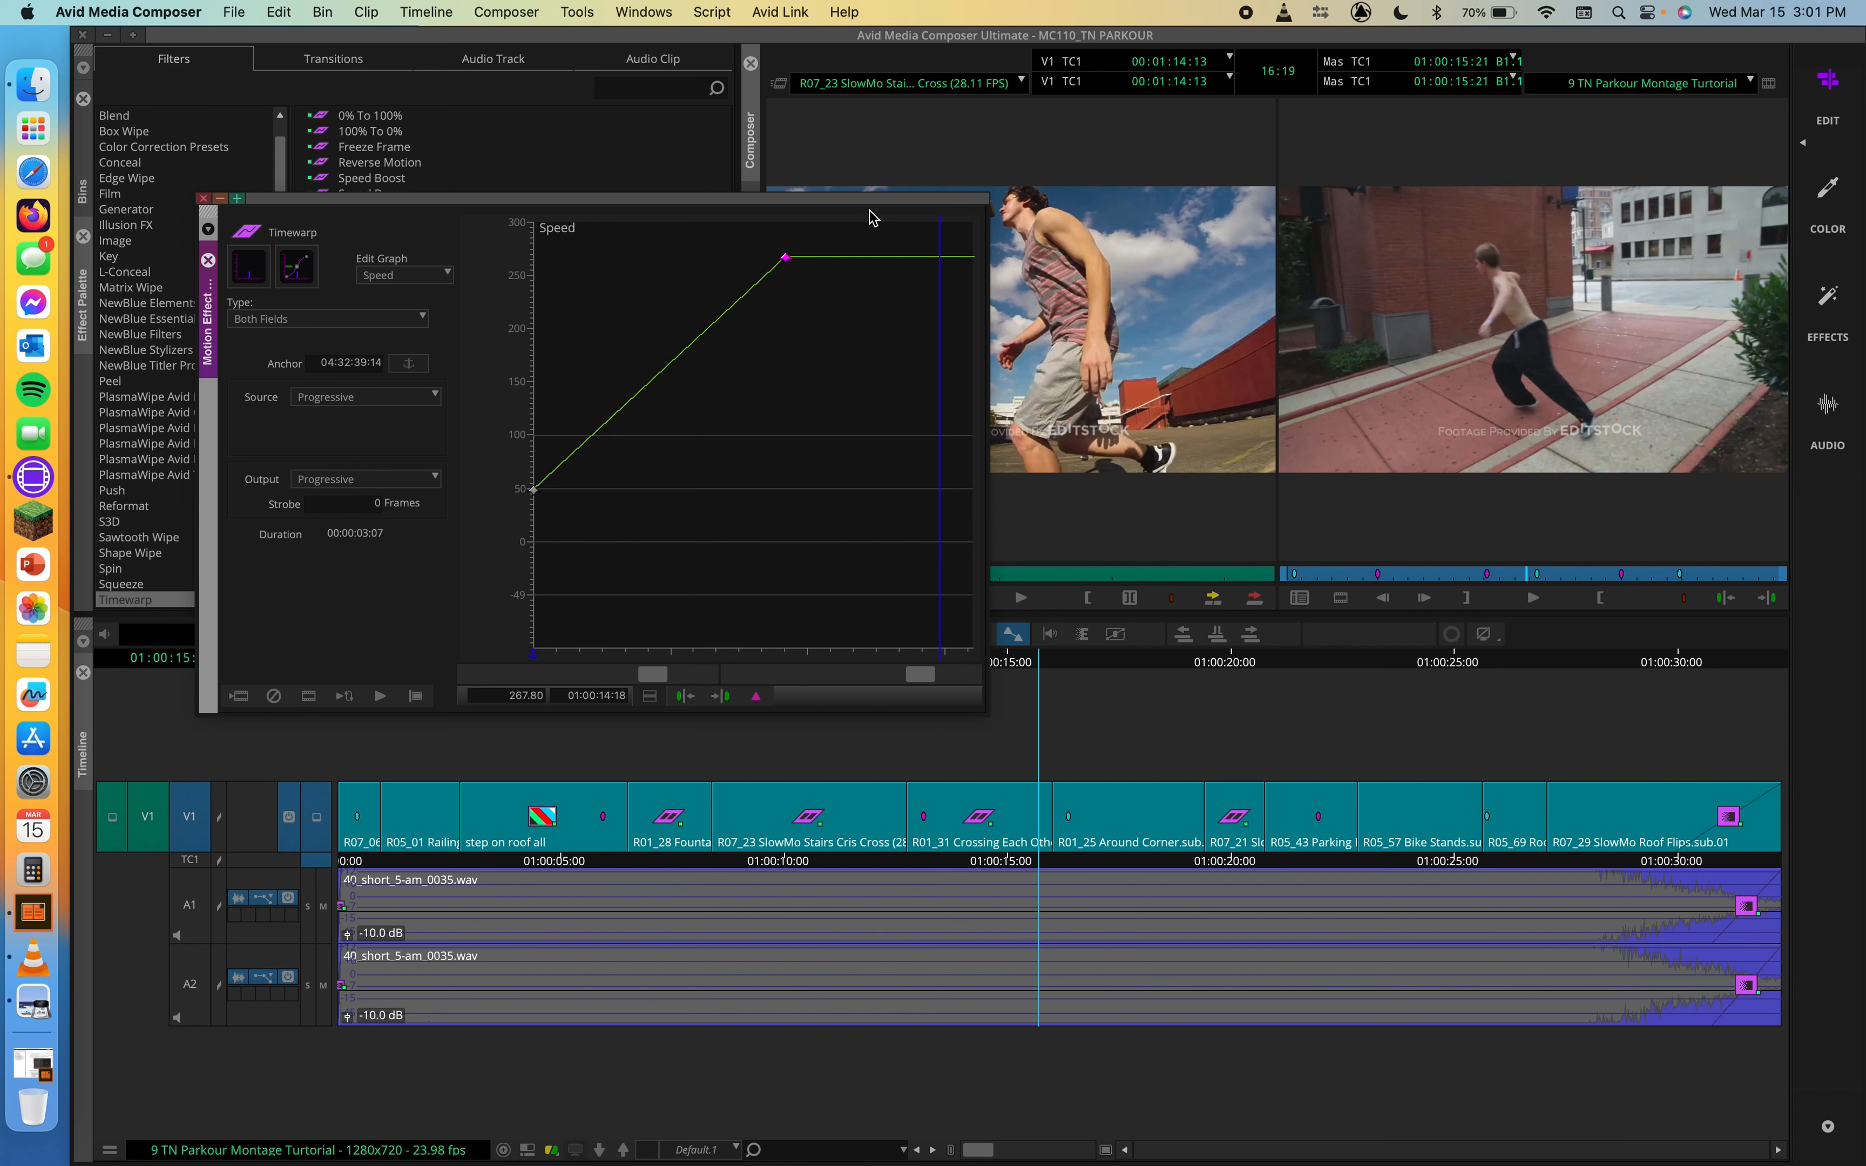
Step: Change the speed graph to Spline interpolation and move the upper keyframe to 01:00:15:18 at about 270%
right_click(771, 448)
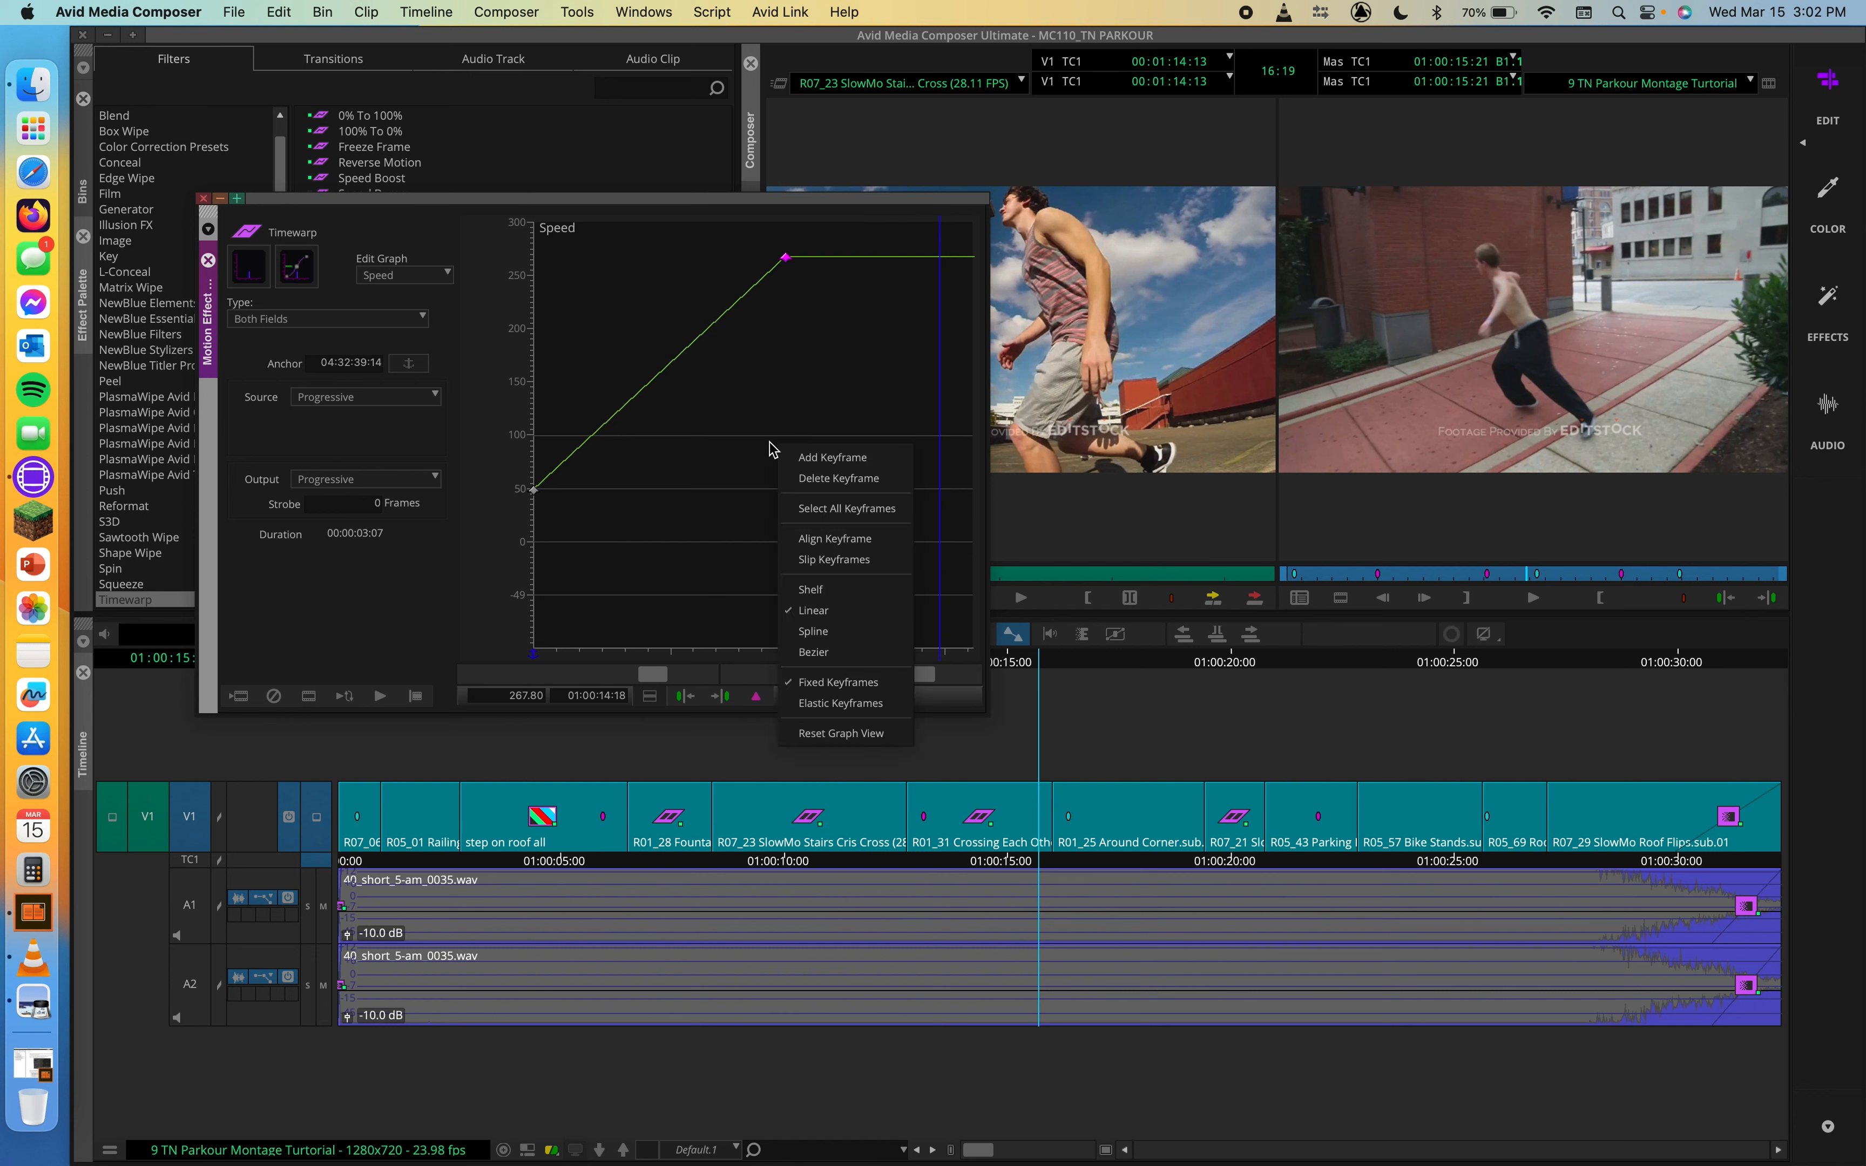
left_click(831, 634)
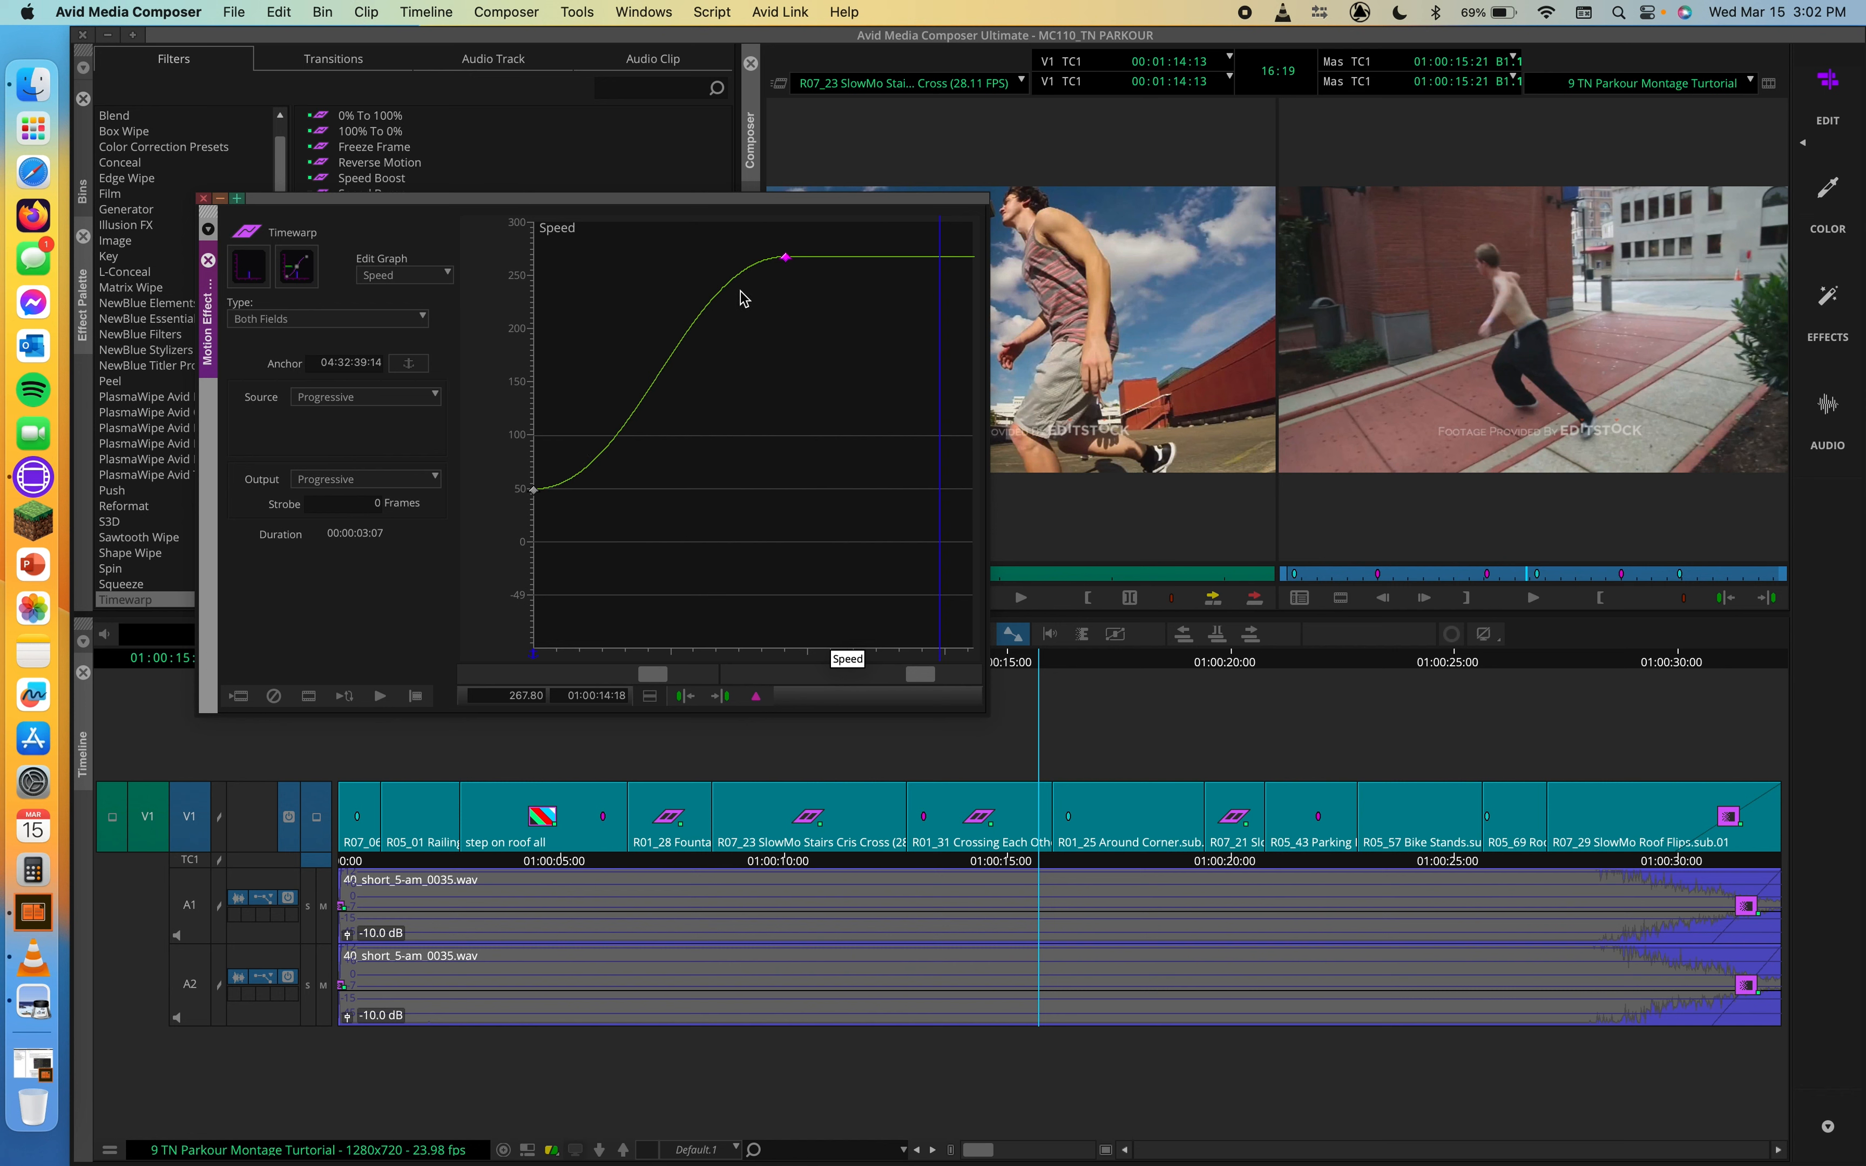
left_click_drag(785, 258, 925, 263)
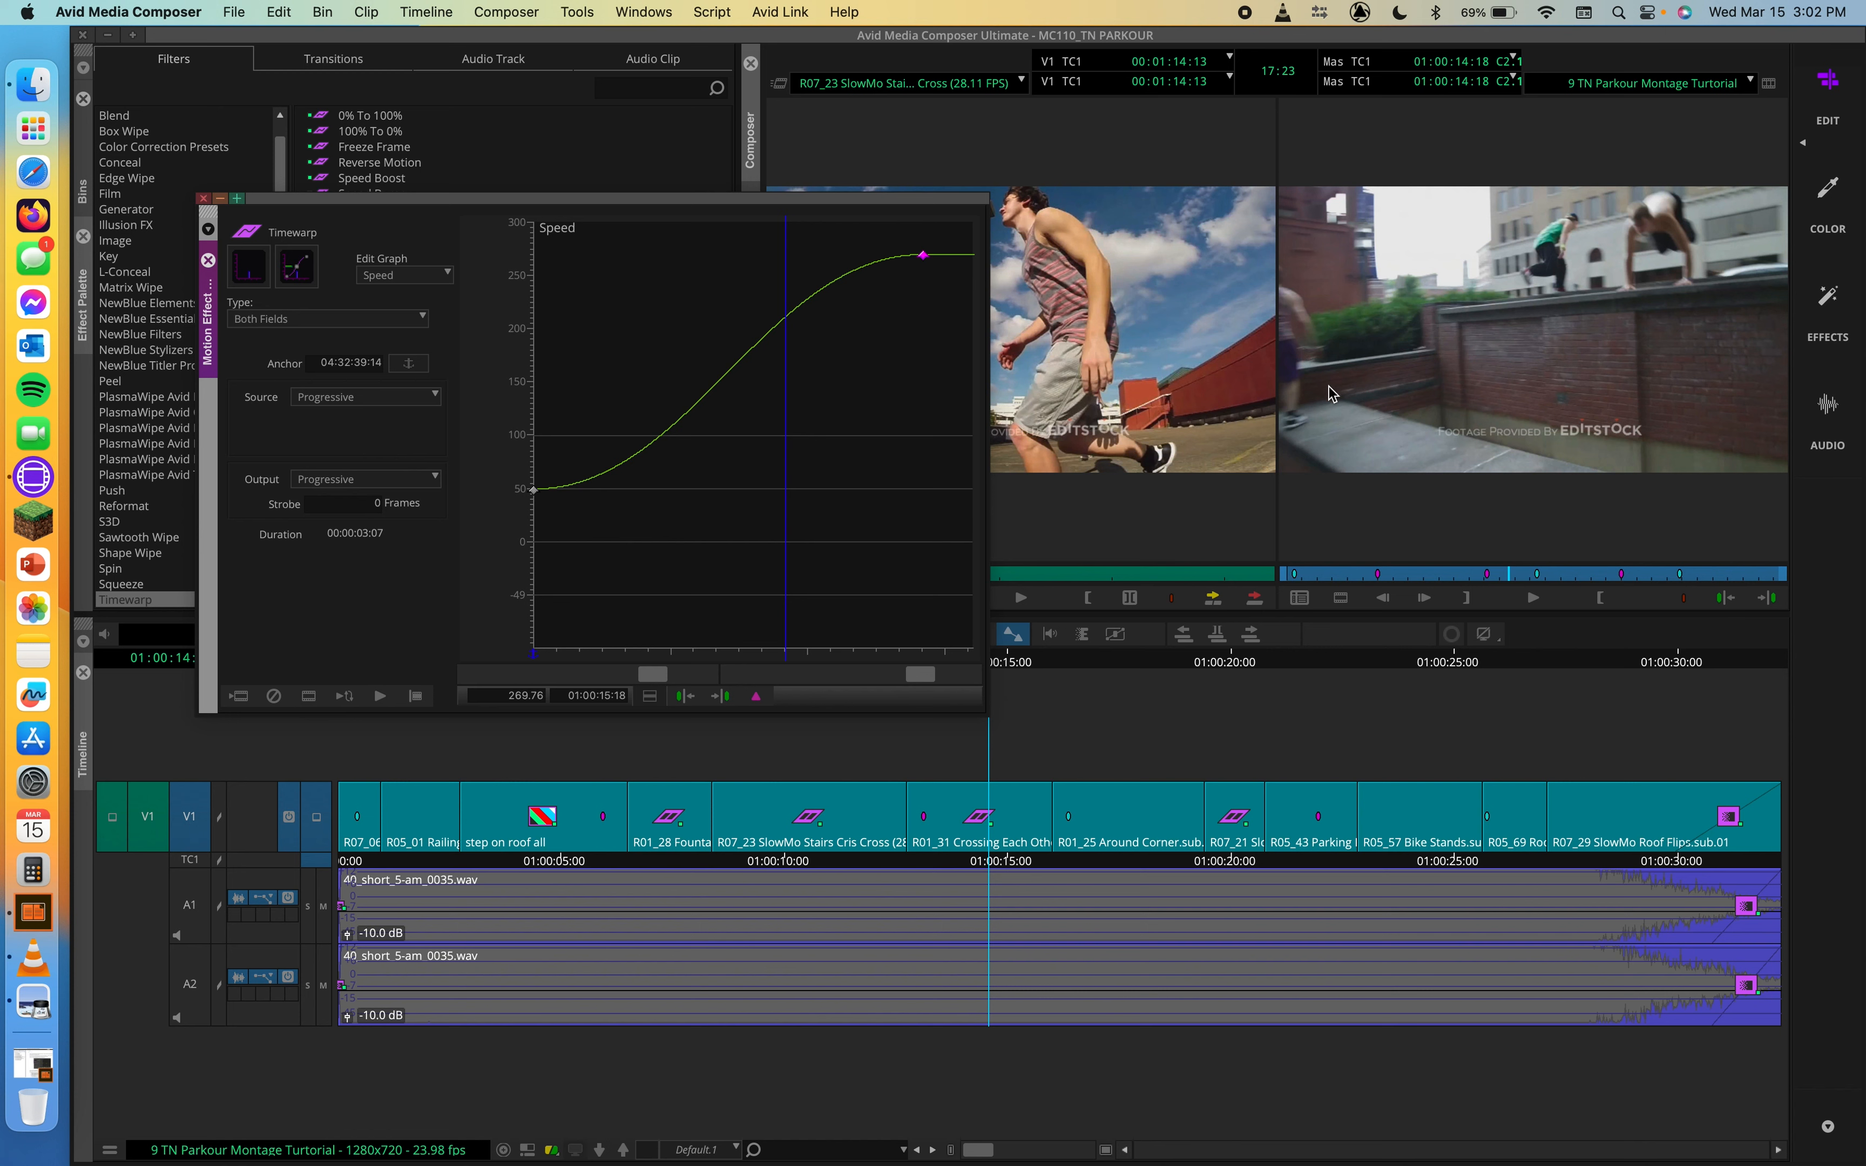
Step: Return the playhead to the clip's start at 01:00:12:23 and change the speed graph to Bezier interpolation
left_click_drag(559, 655, 482, 655)
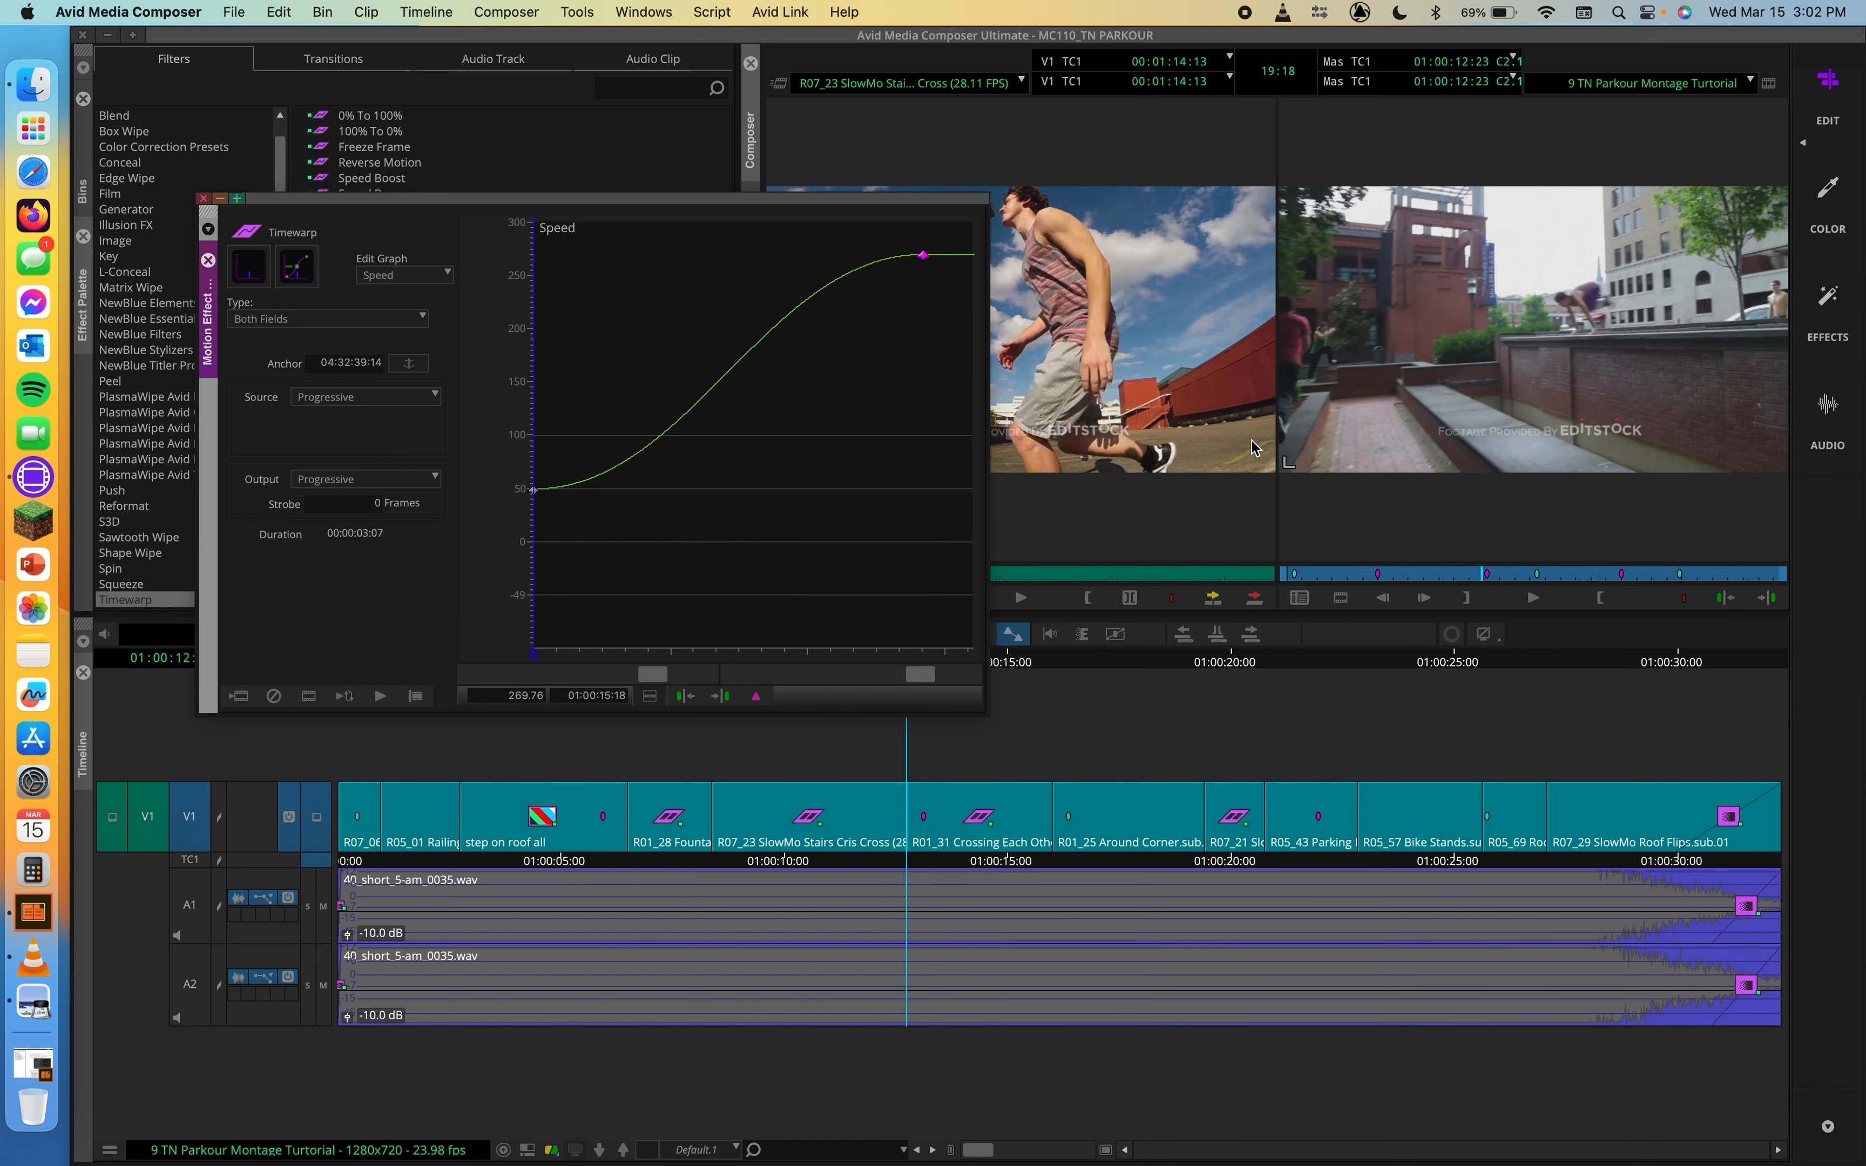
left_click(1180, 421)
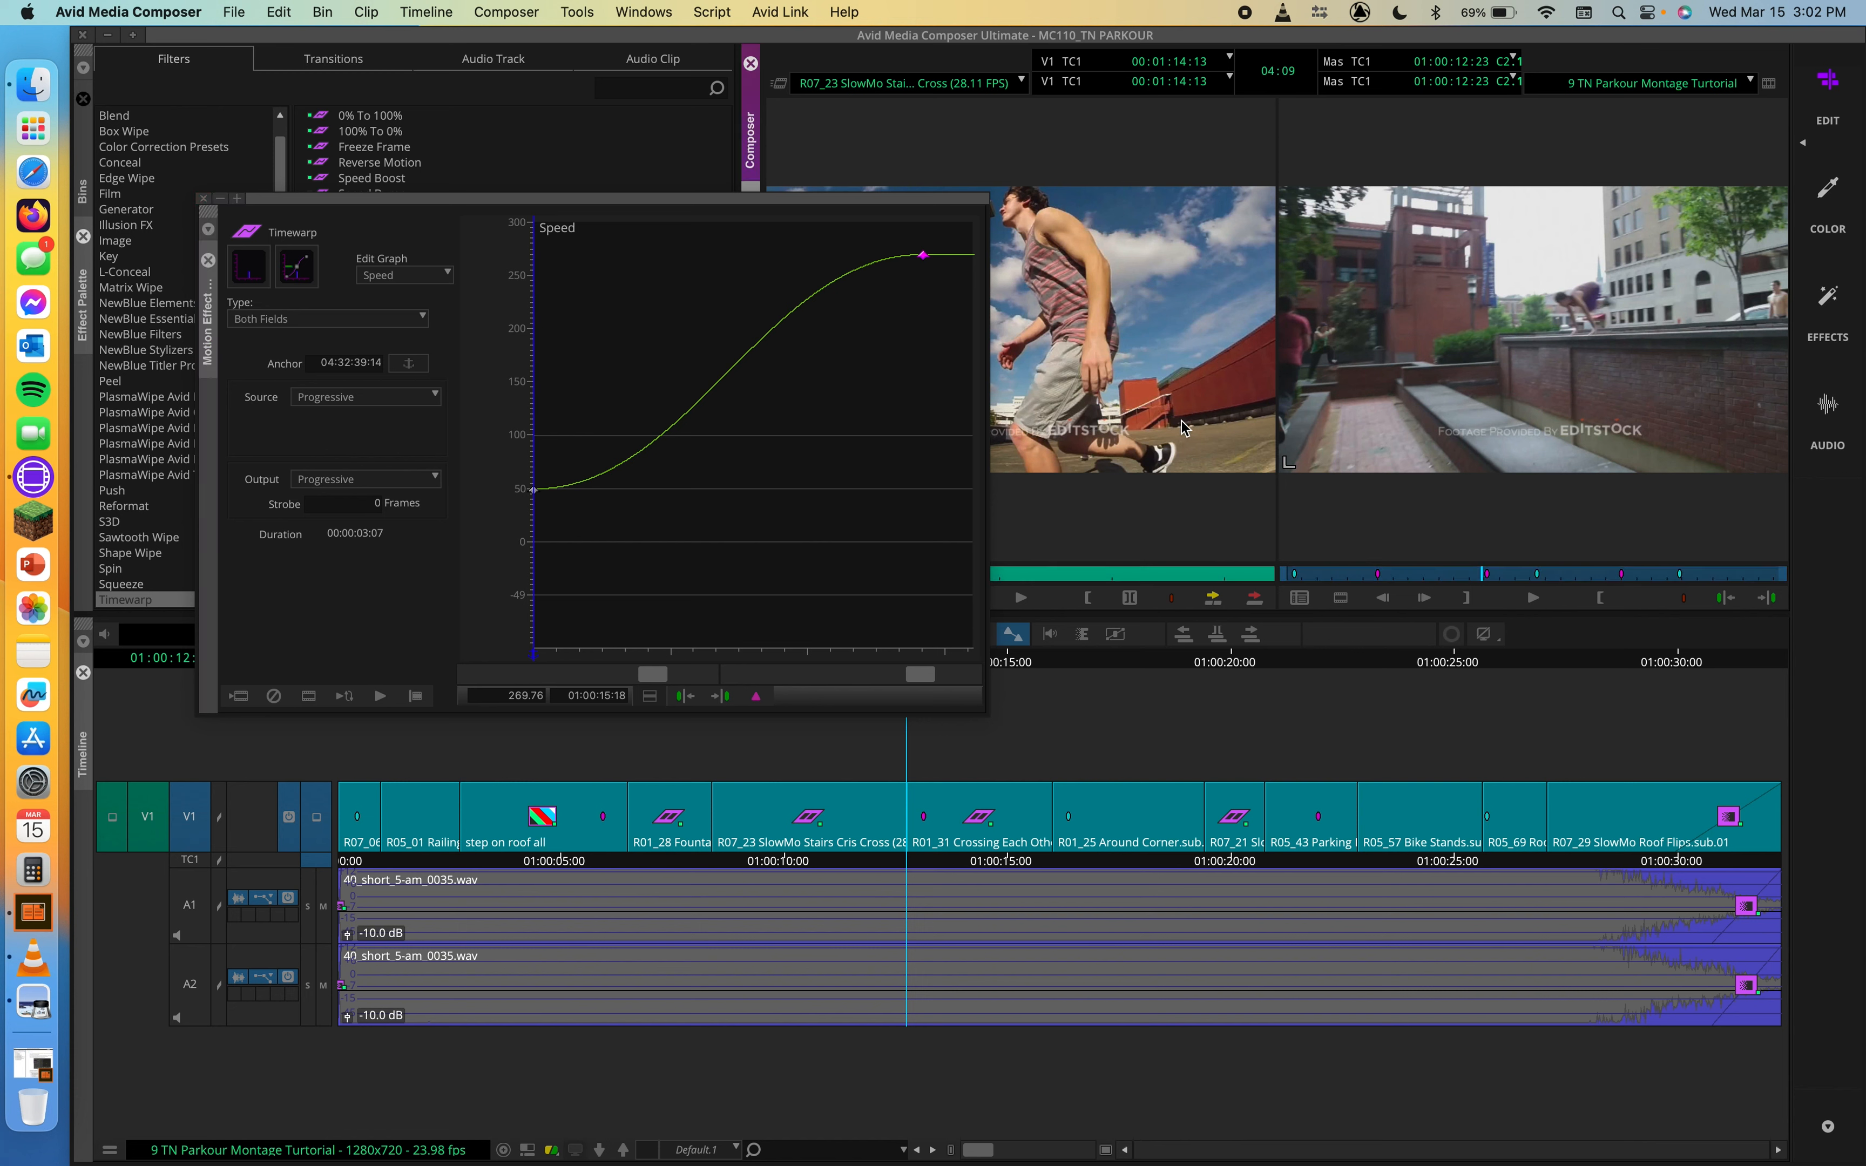
right_click(826, 406)
left_click(893, 621)
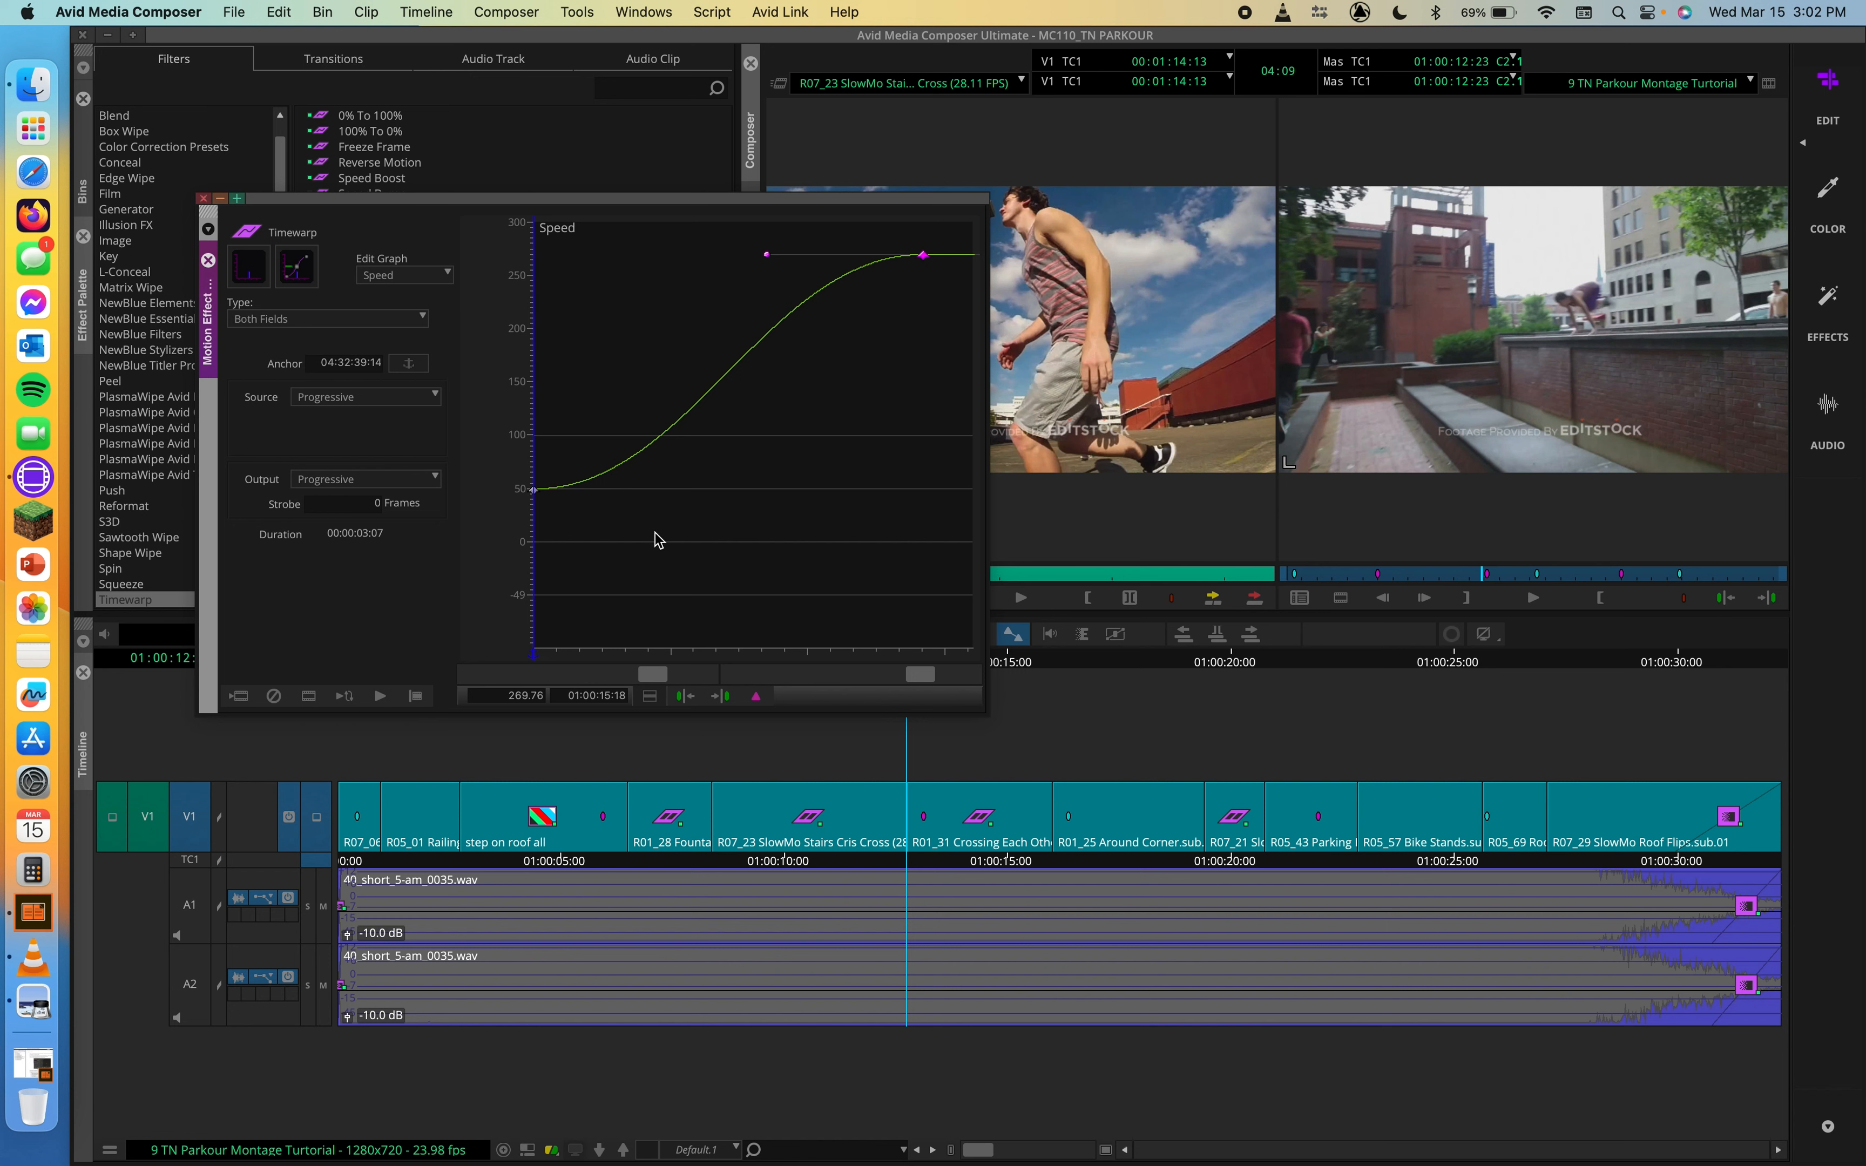
Step: Reshape the speed curve by angling the first keyframe's Bezier handle steeply upward and pulling the 01:00:15:18 keyframe's handle well down
left_click(533, 491)
left_click_drag(692, 491, 557, 354)
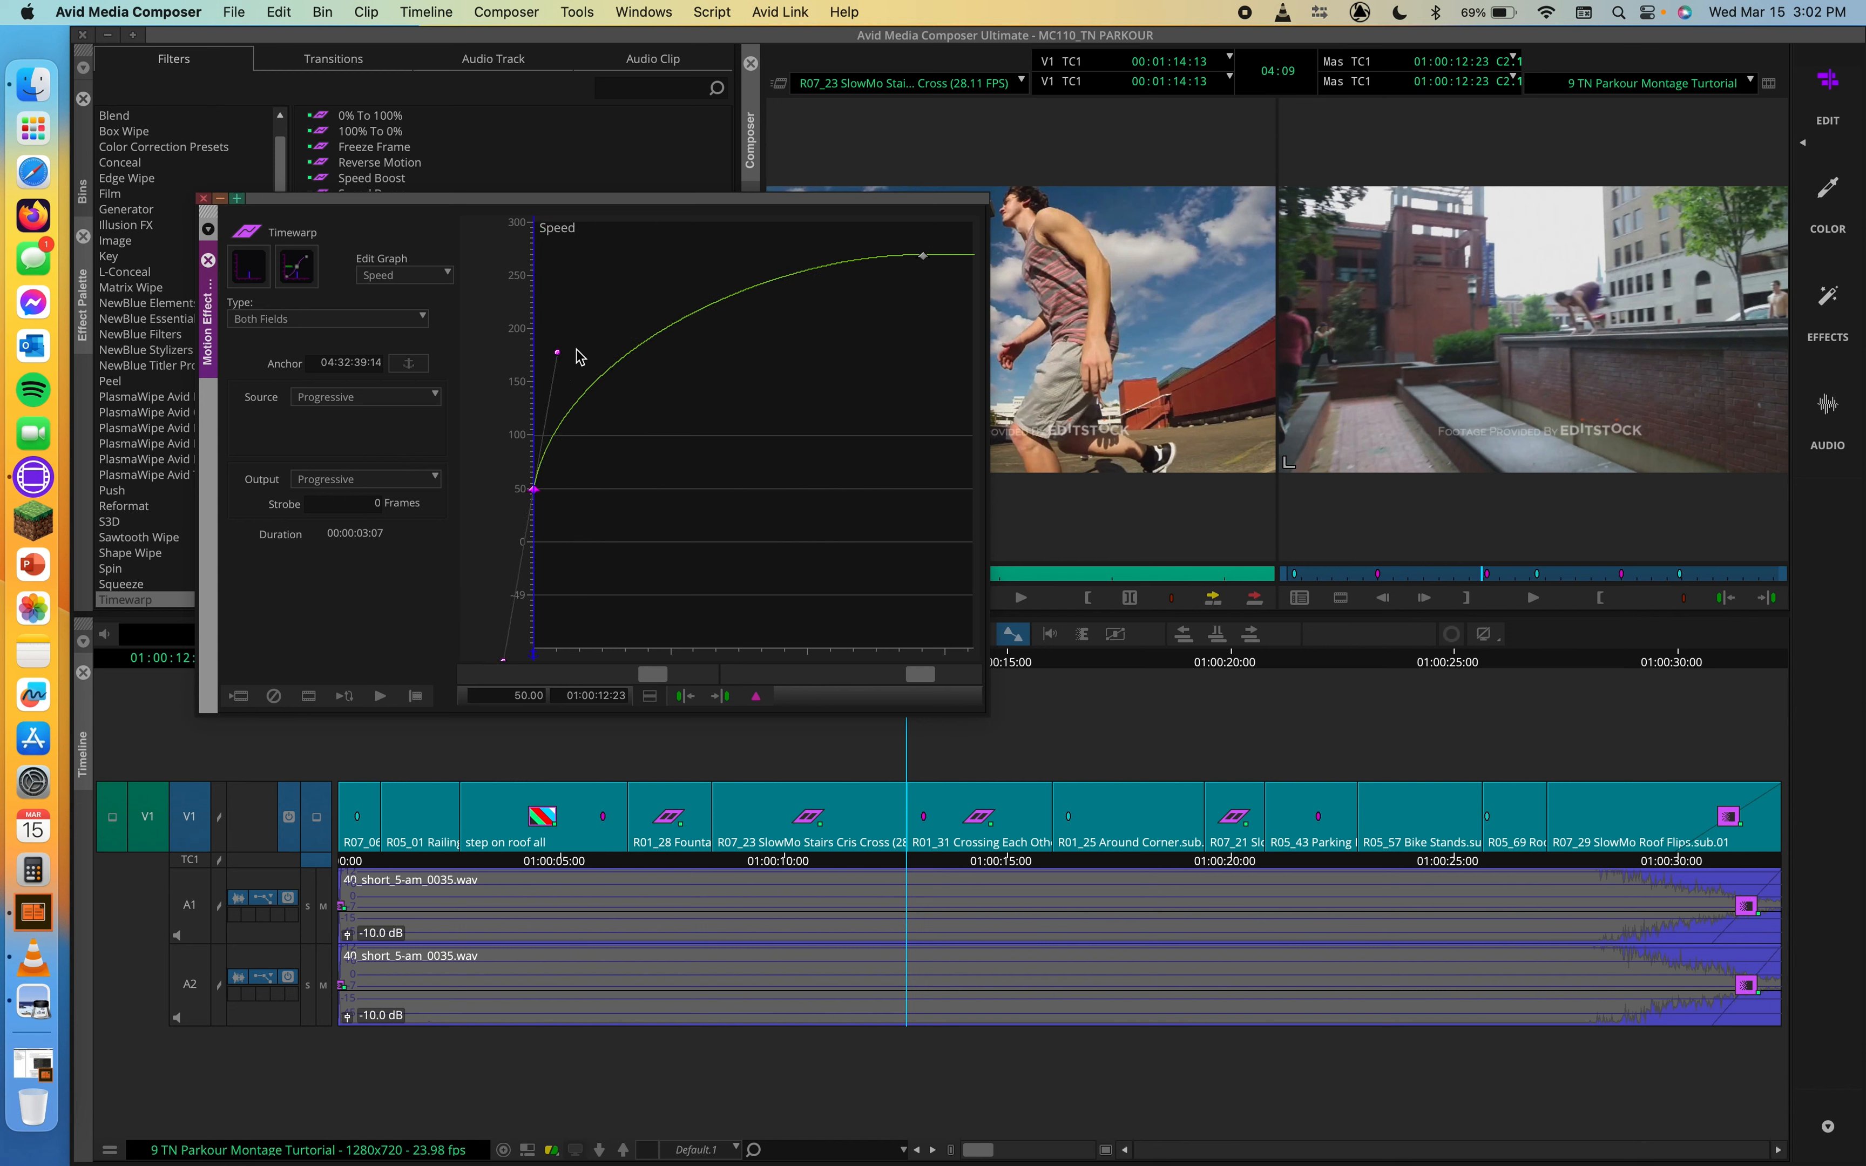
left_click(924, 258)
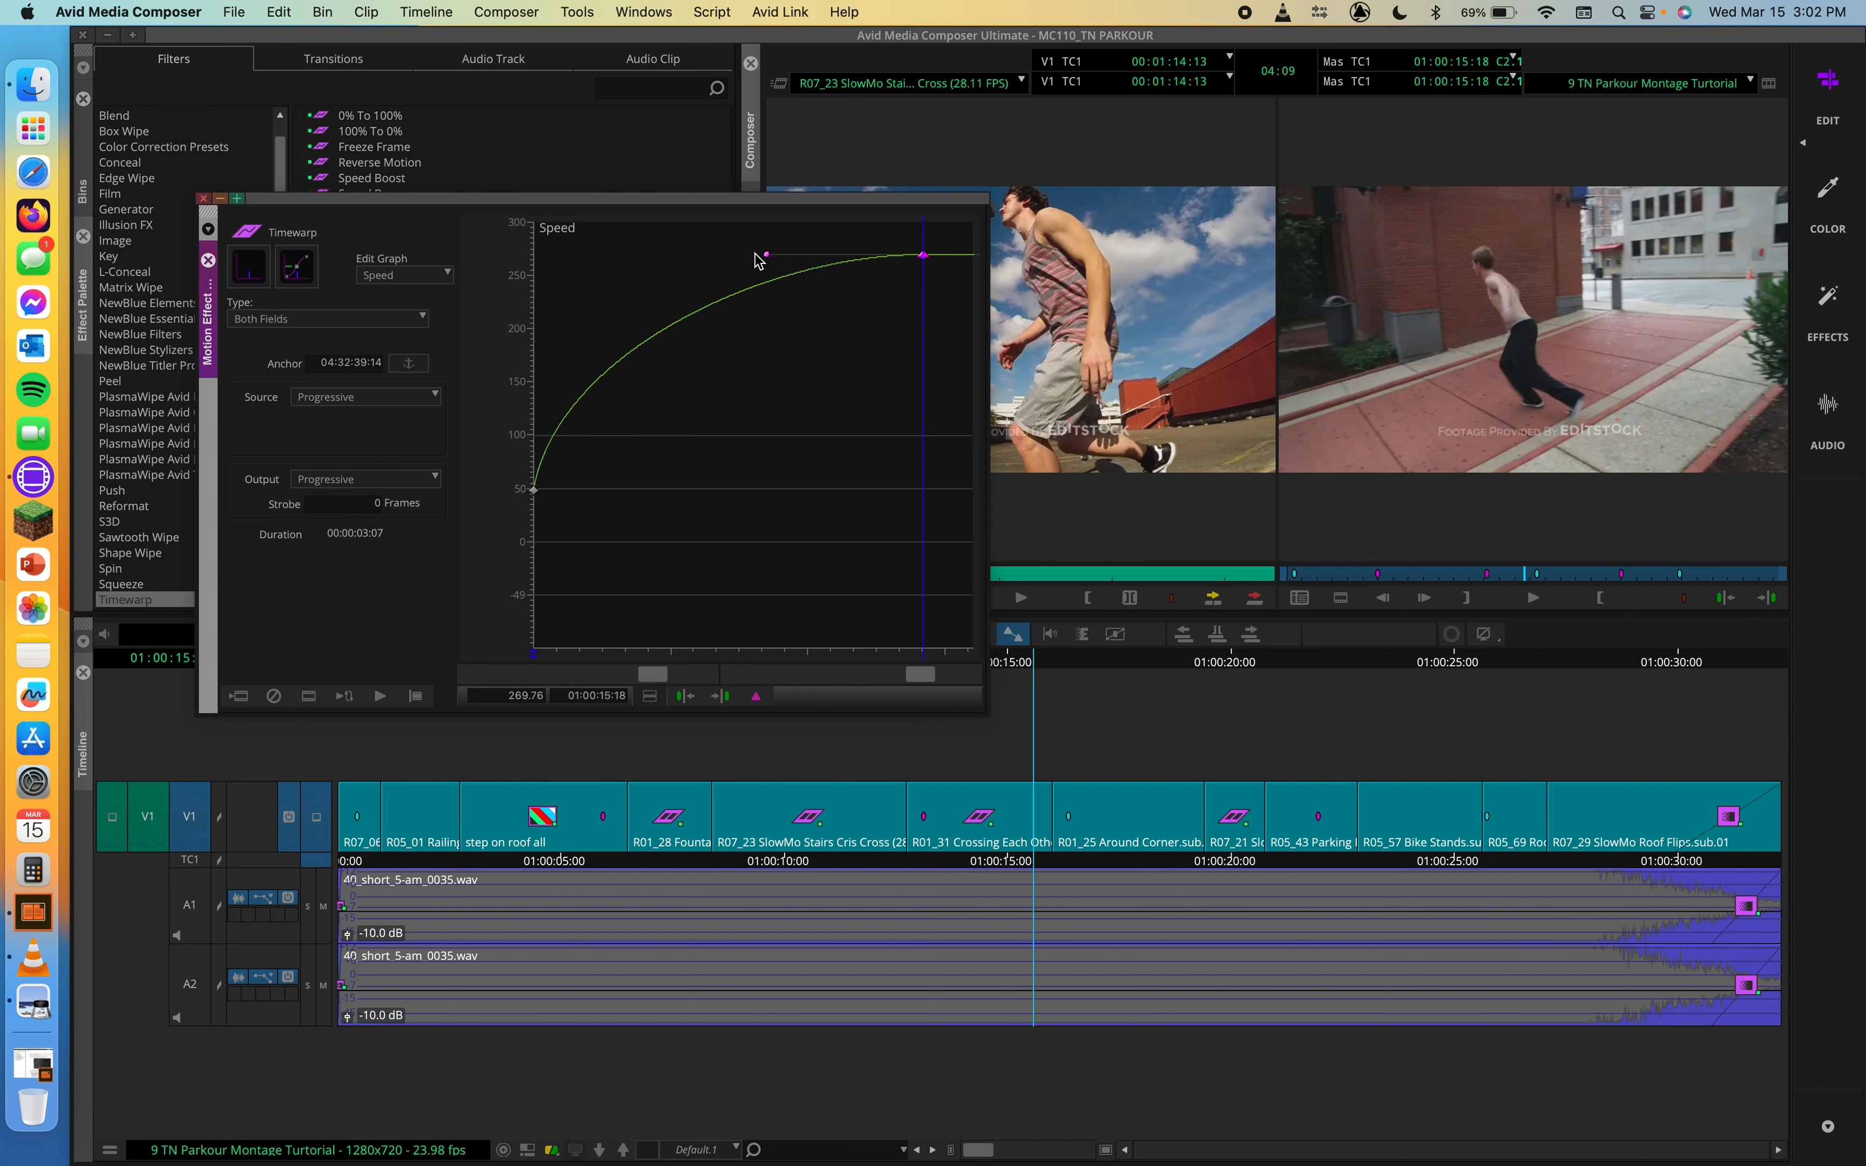
left_click_drag(769, 259, 809, 463)
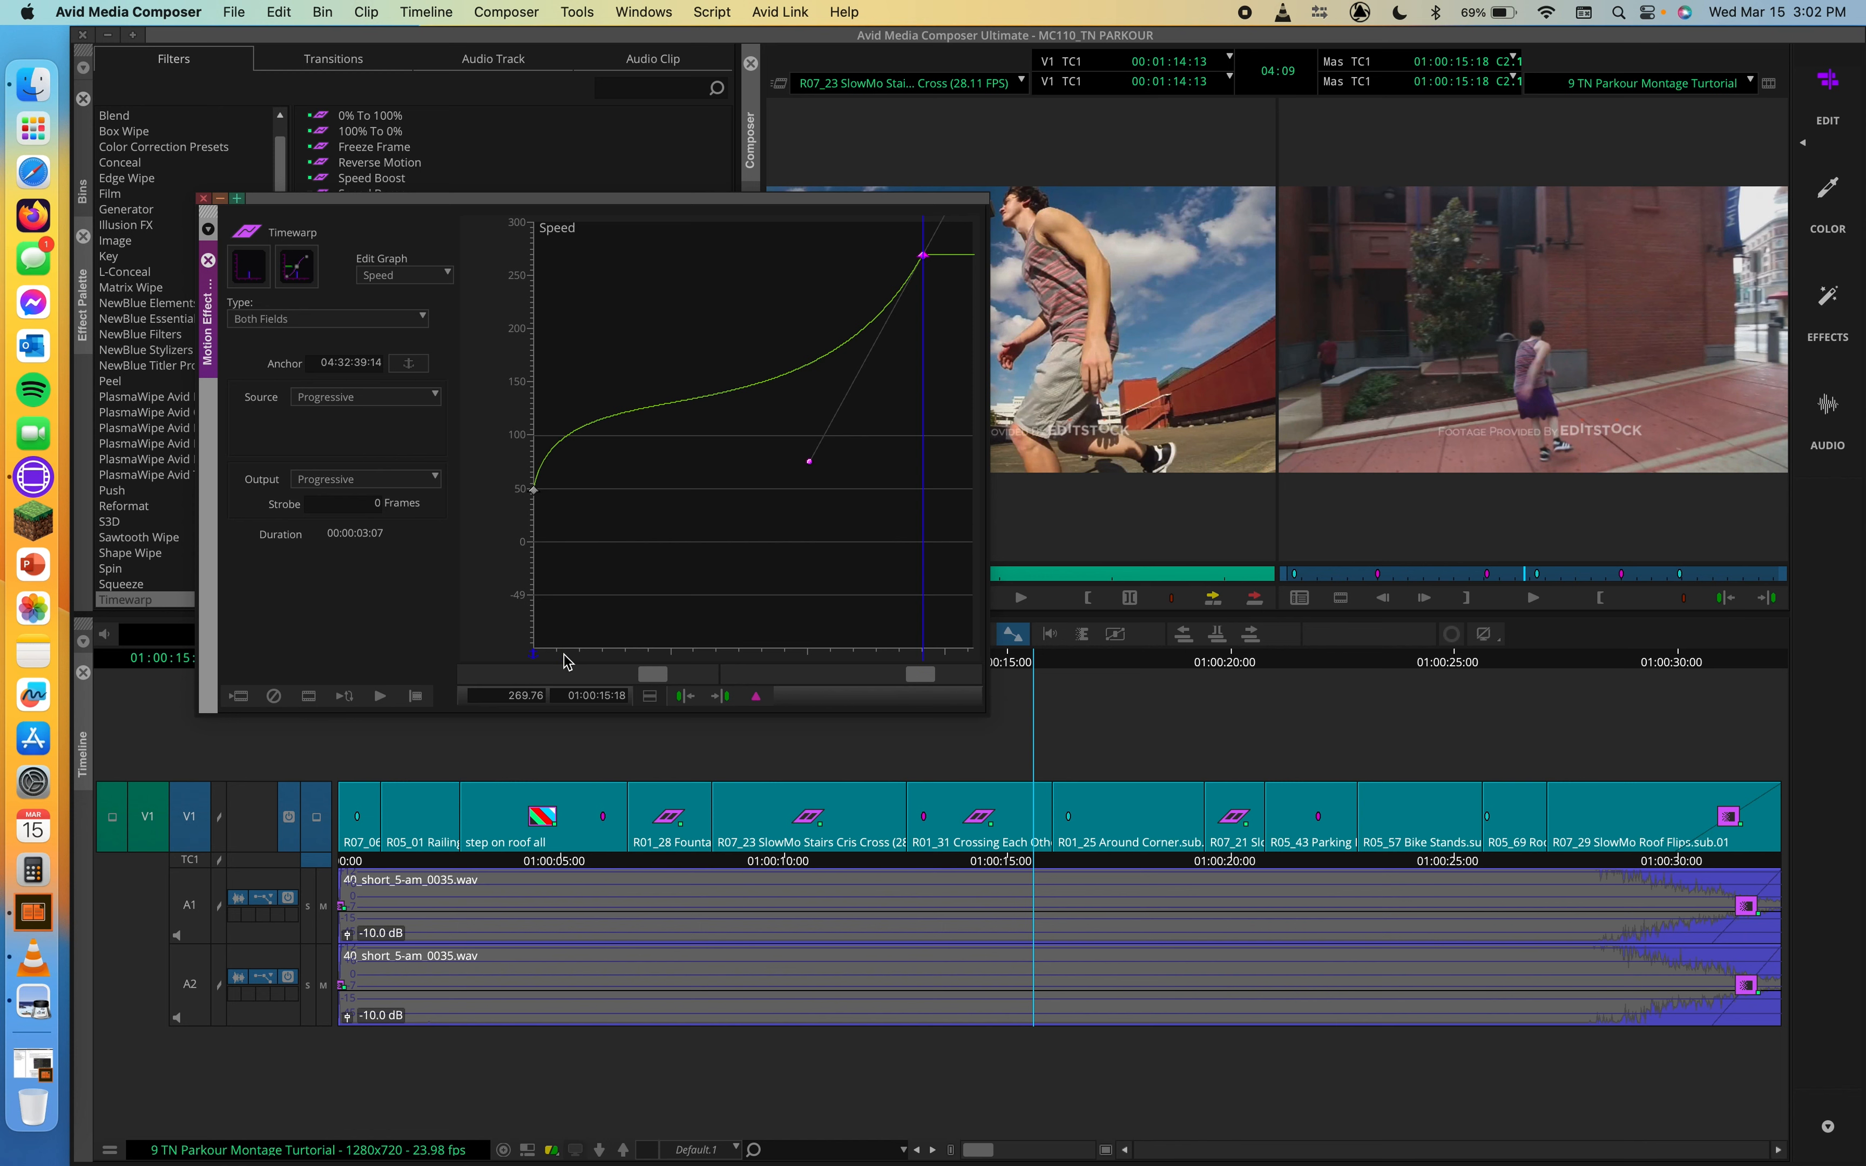
Step: Play the sequence from the start of the R01_31 clip into R01_25 to check the Bezier speed ramp
left_click_drag(564, 654, 491, 655)
key("space")
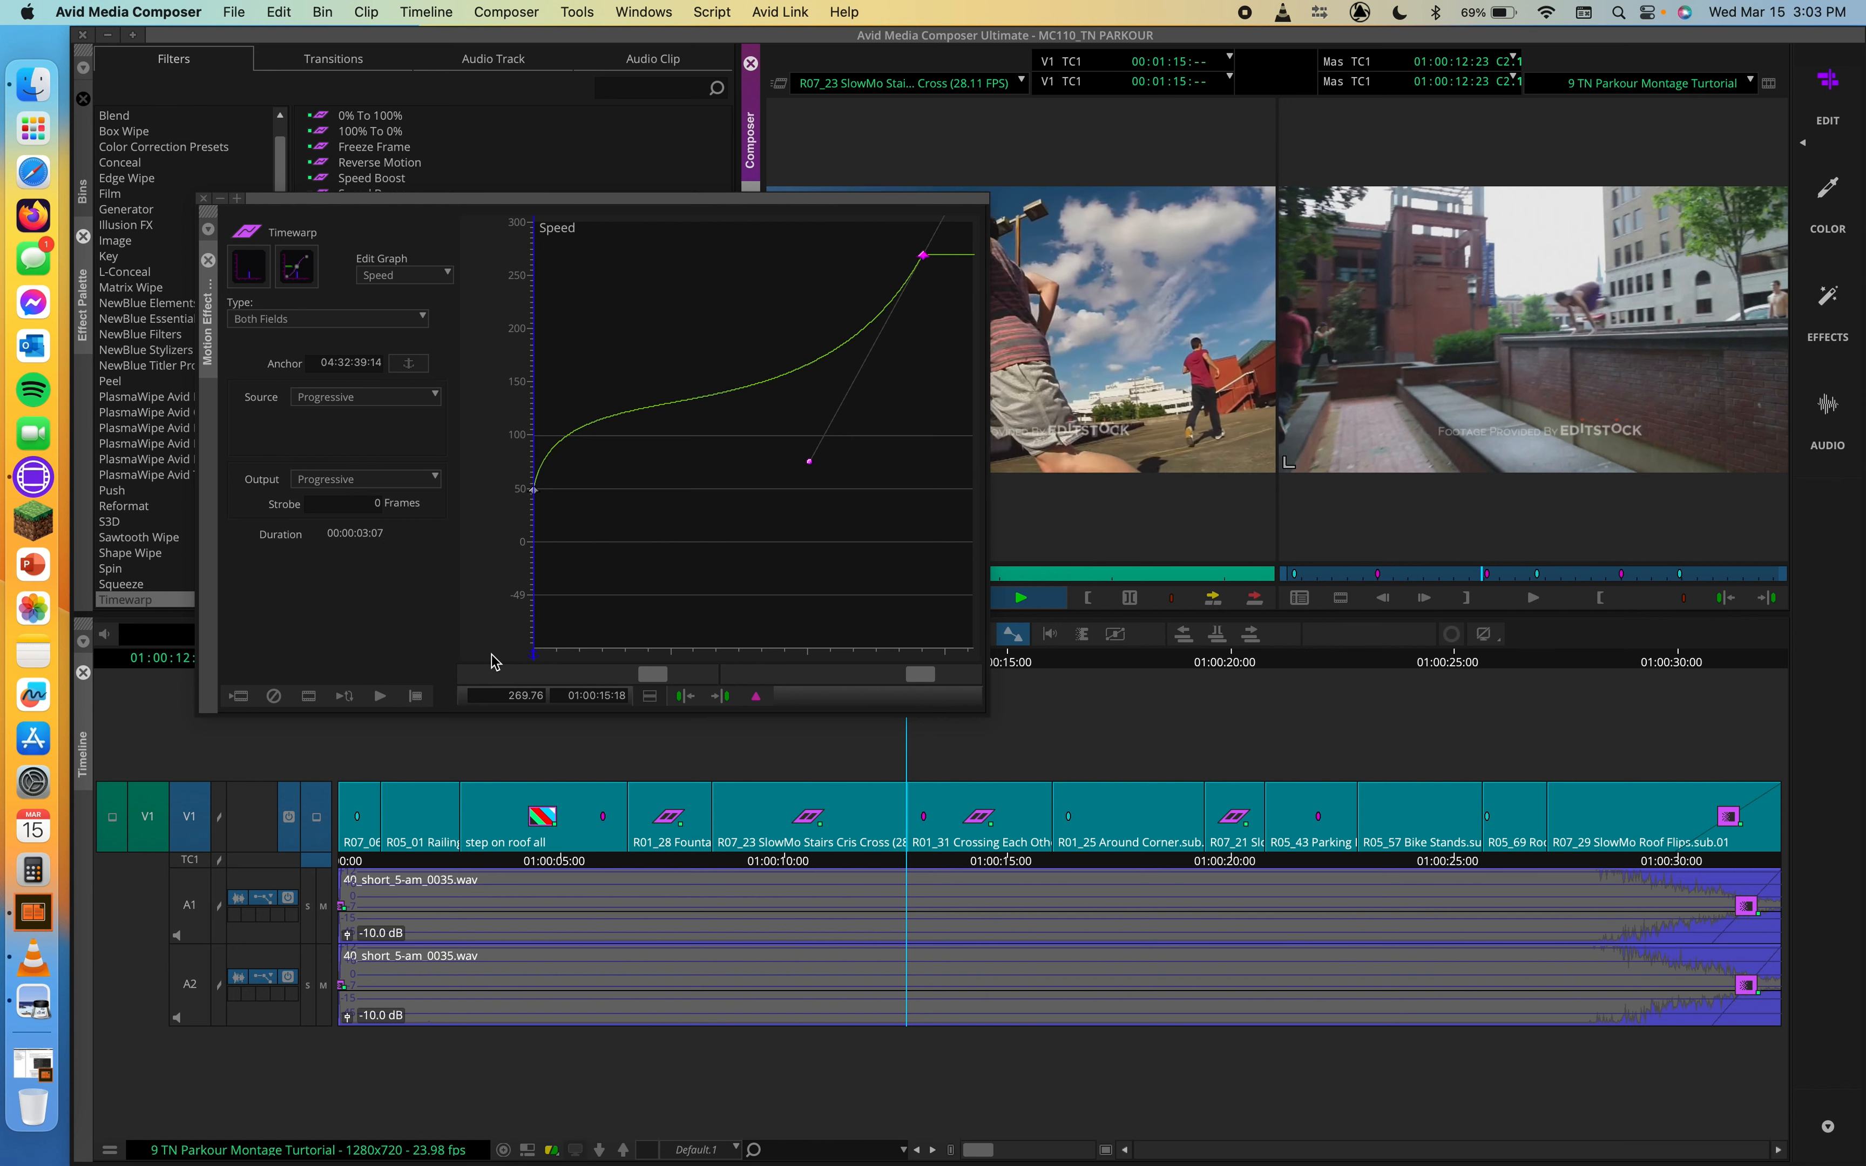
key("space")
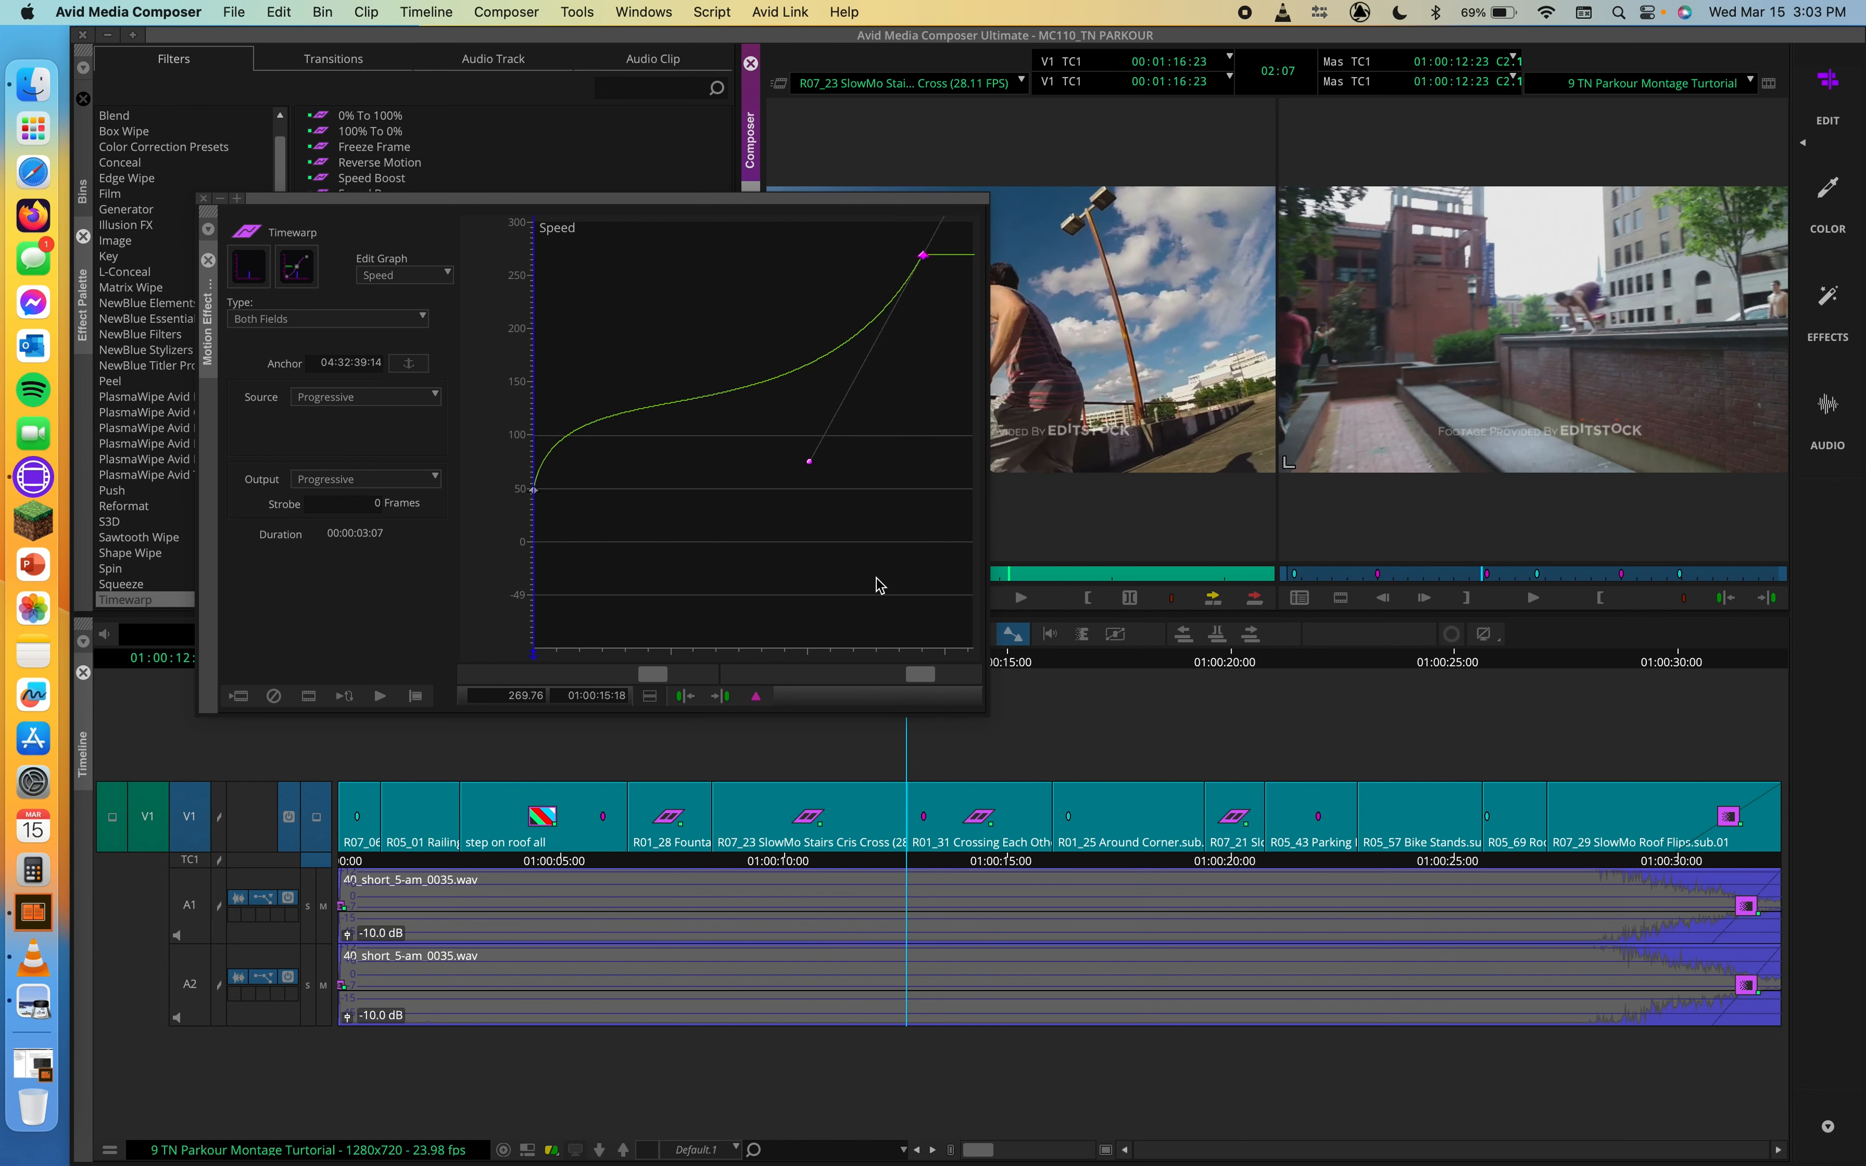
left_click(1342, 378)
key("space")
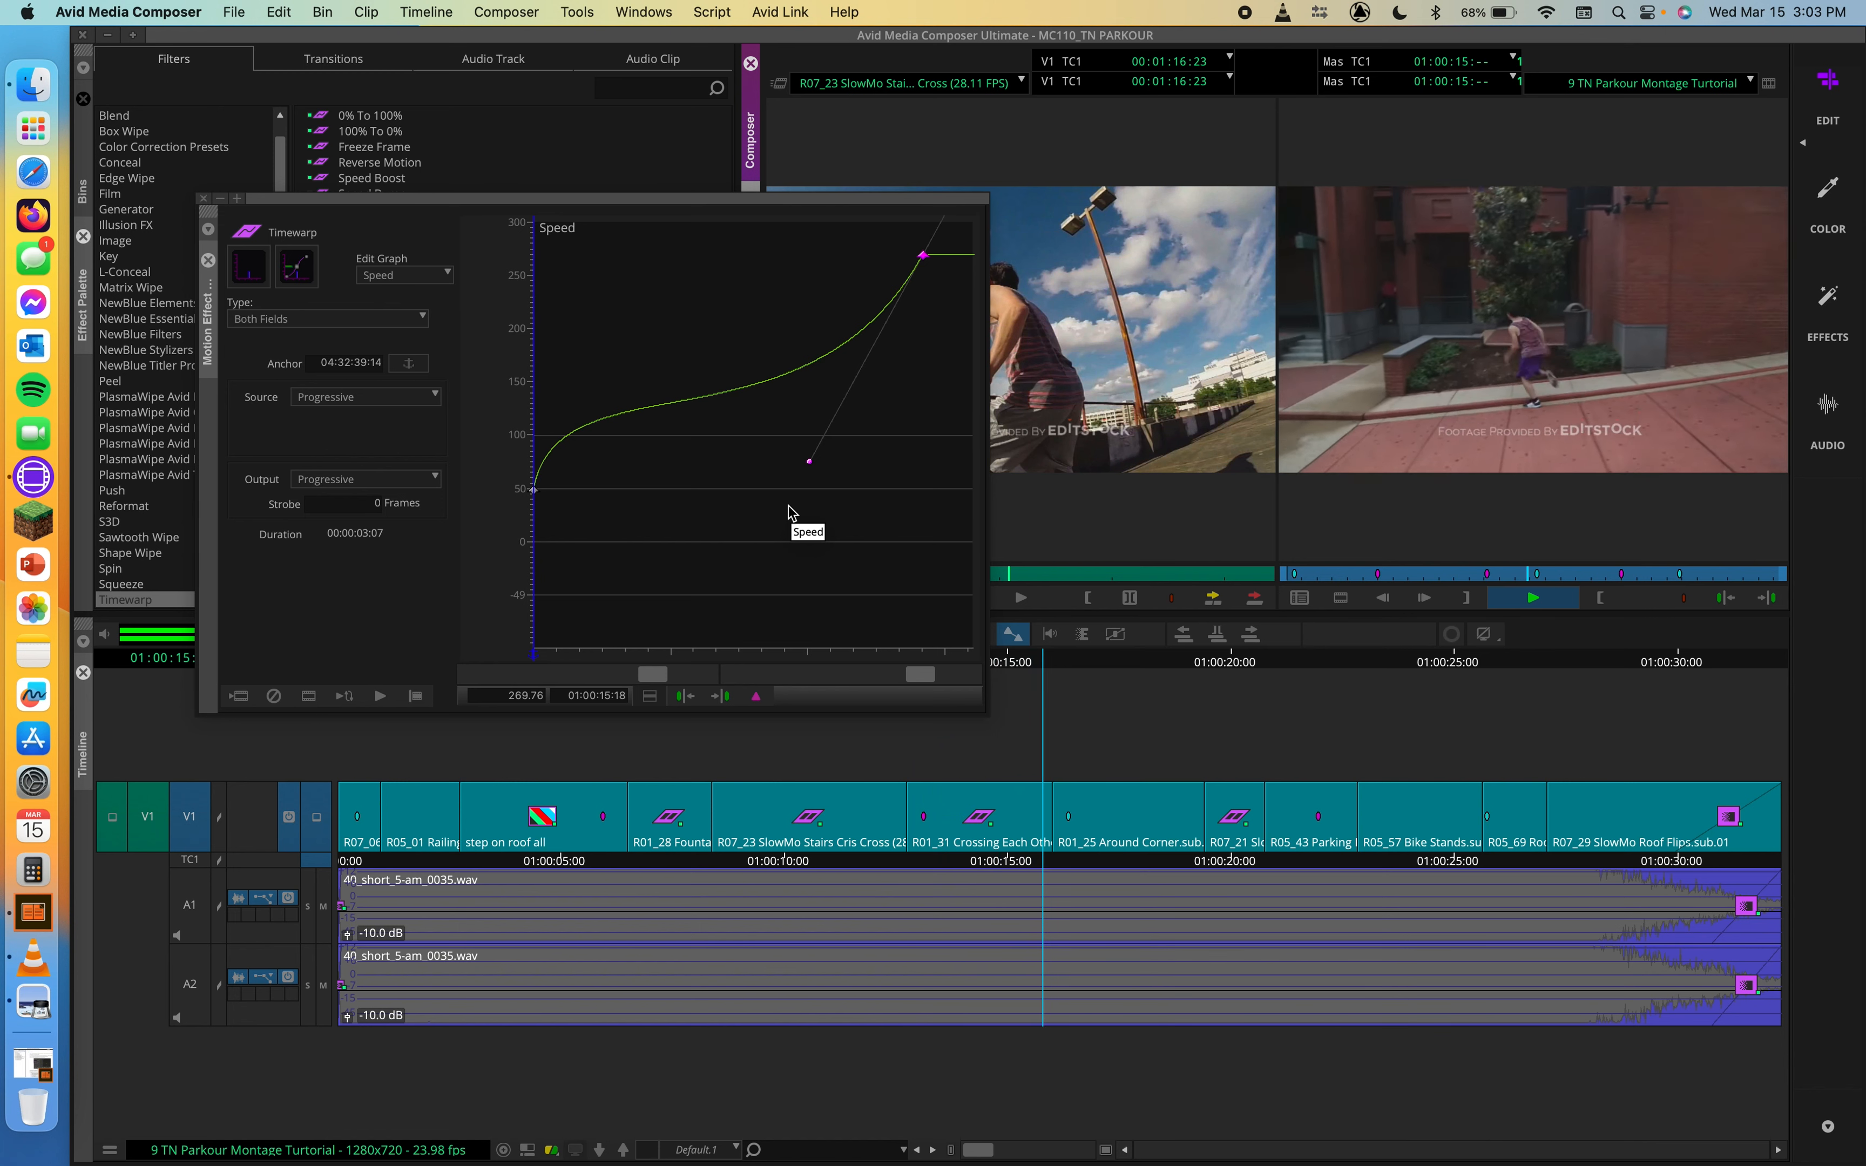
key("space")
Step: Bring the playhead back to the R01_31 clip's start and scrub forward to 01:00:13:15
left_click(981, 649)
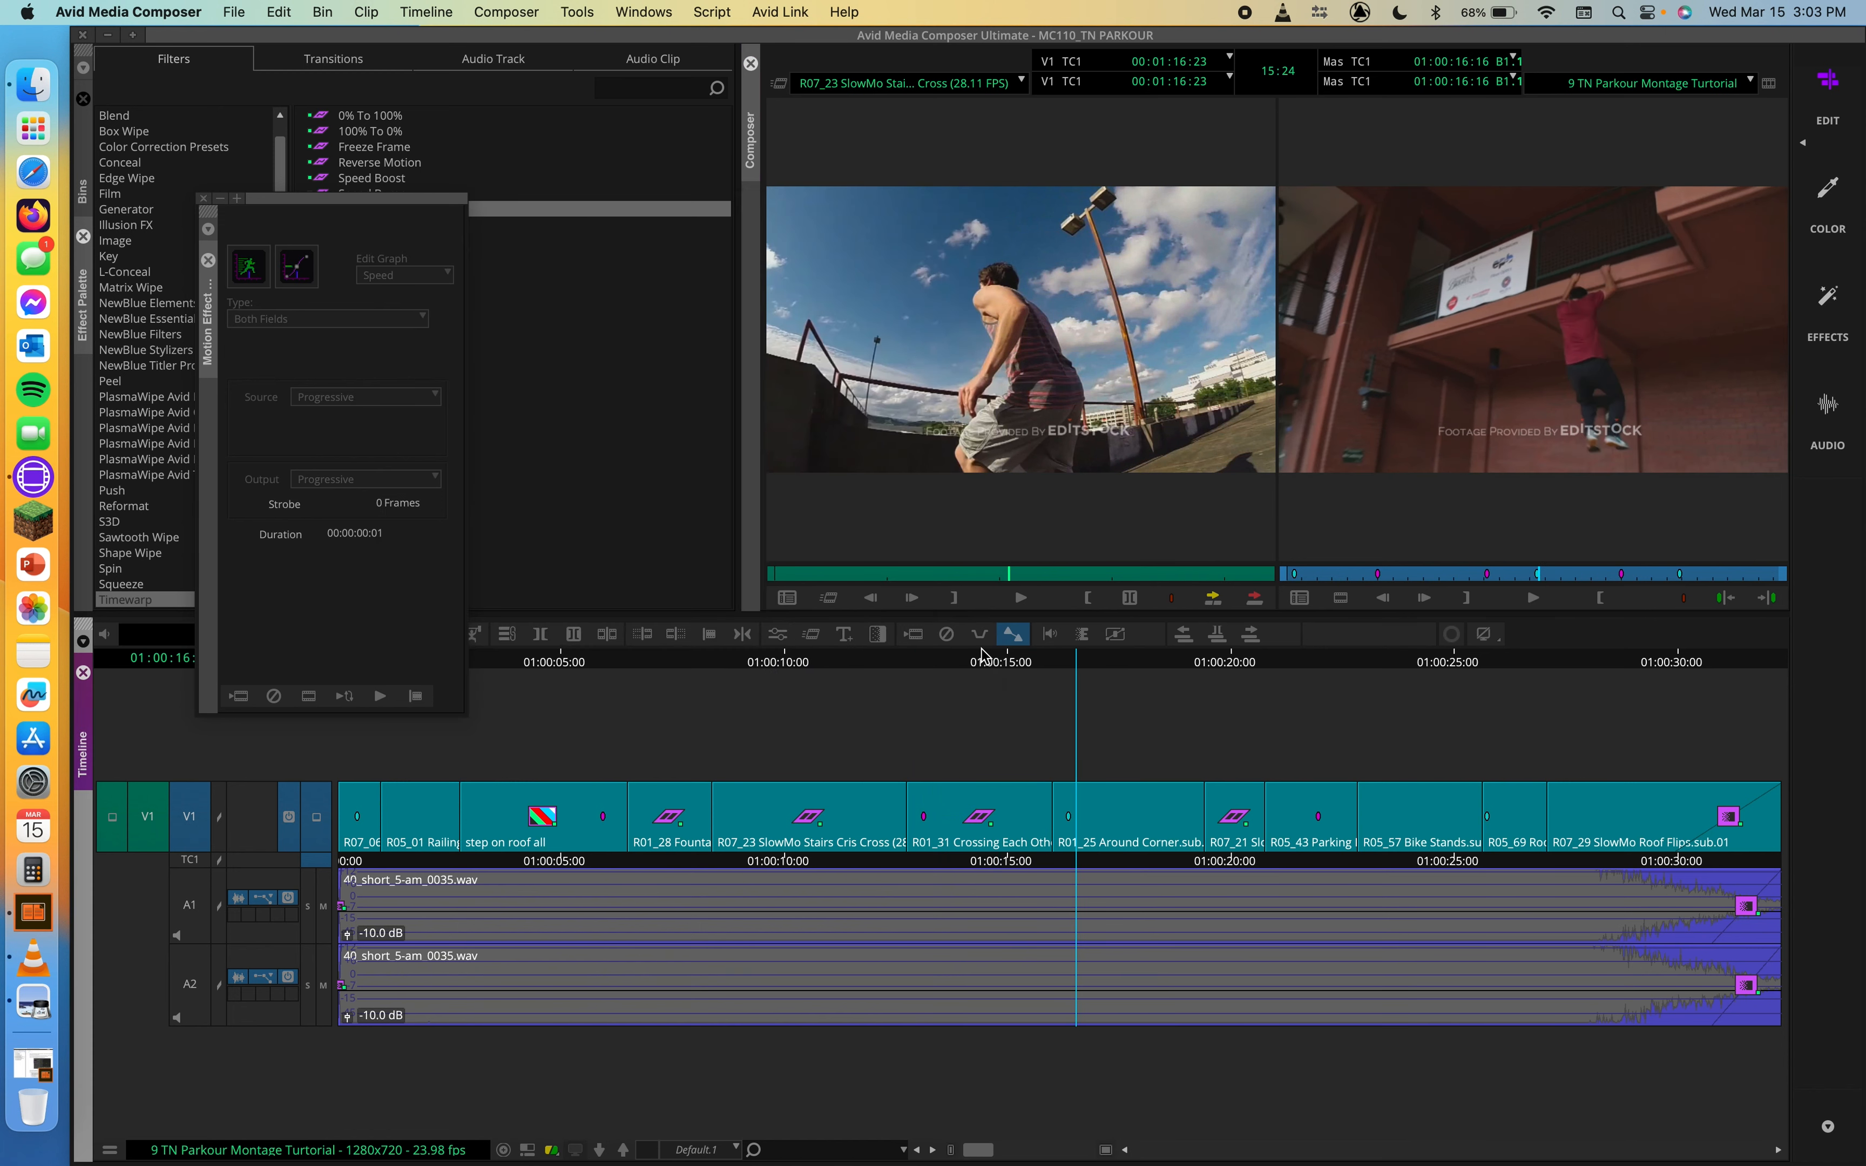
left_click_drag(981, 650, 921, 649)
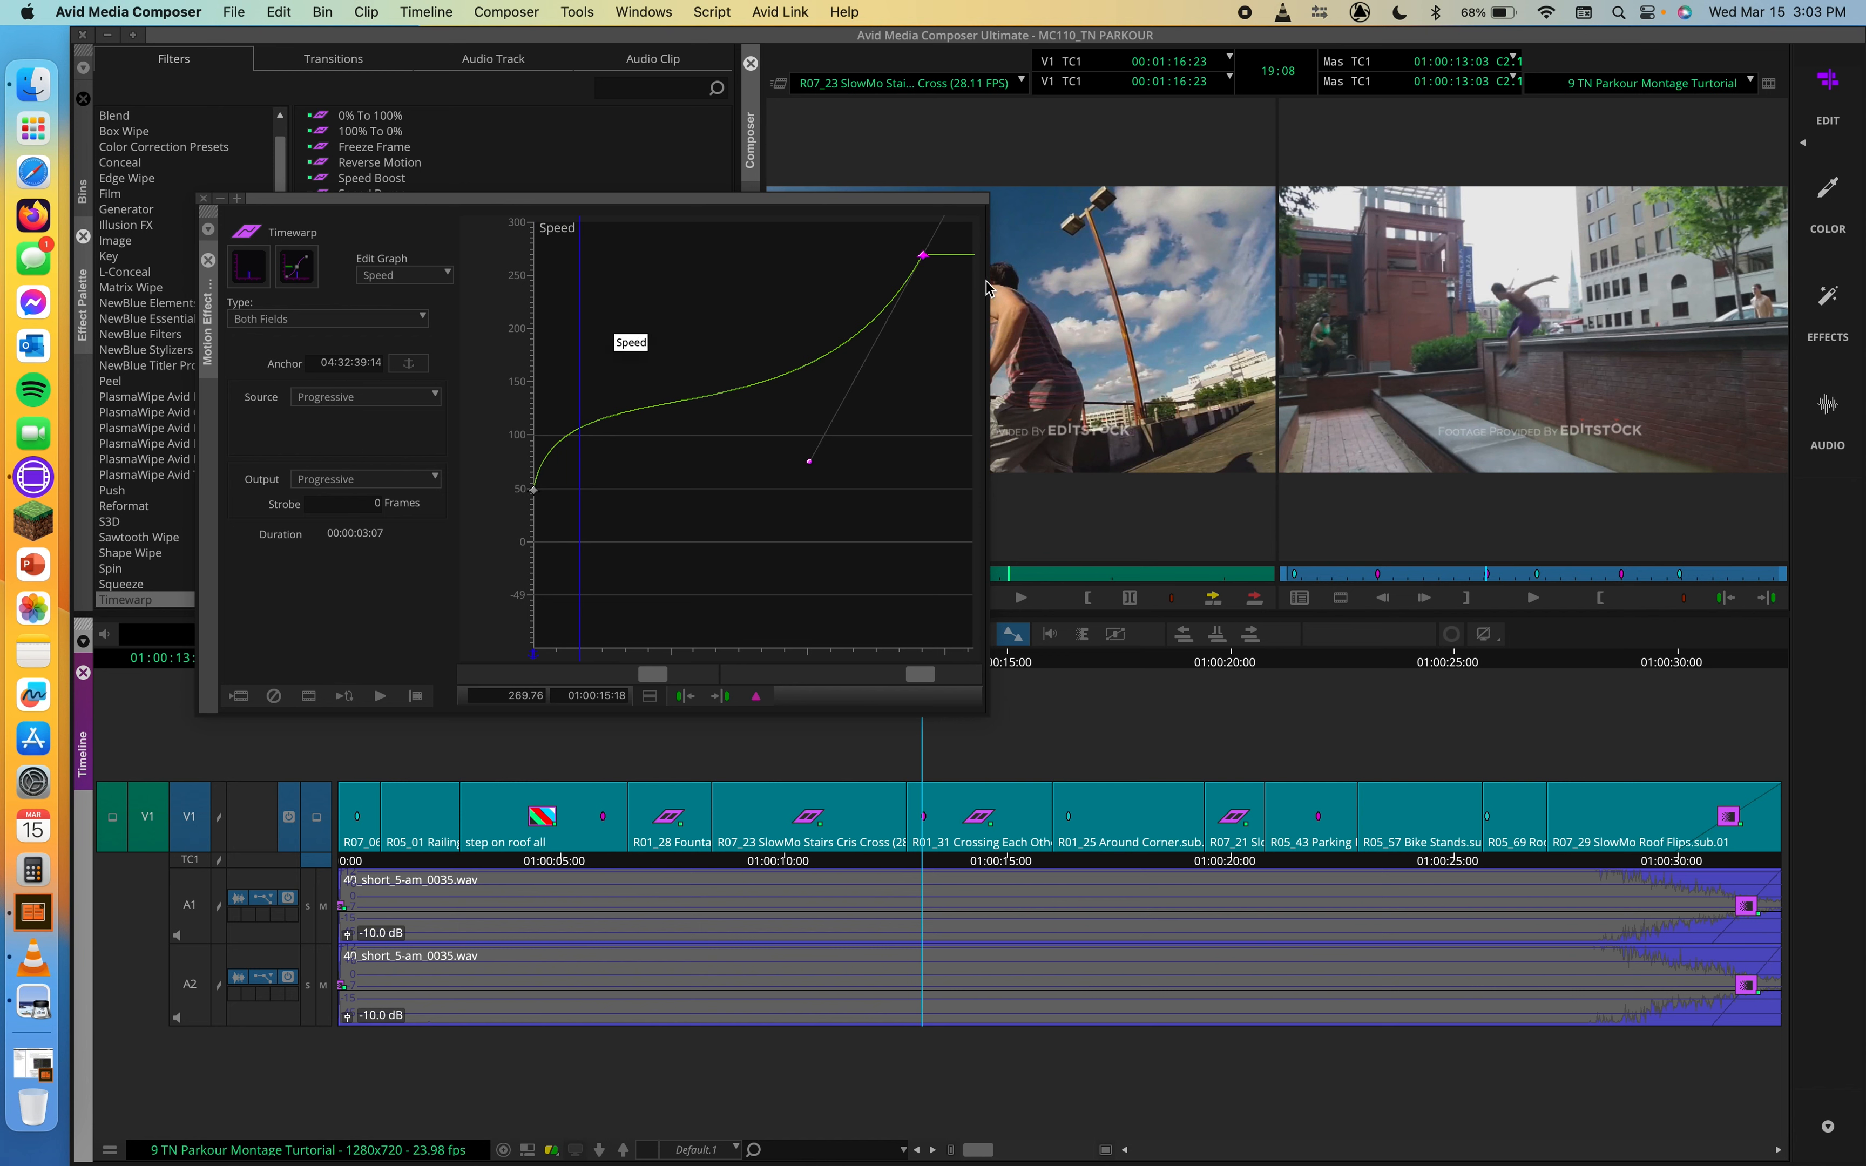
left_click_drag(574, 654, 537, 648)
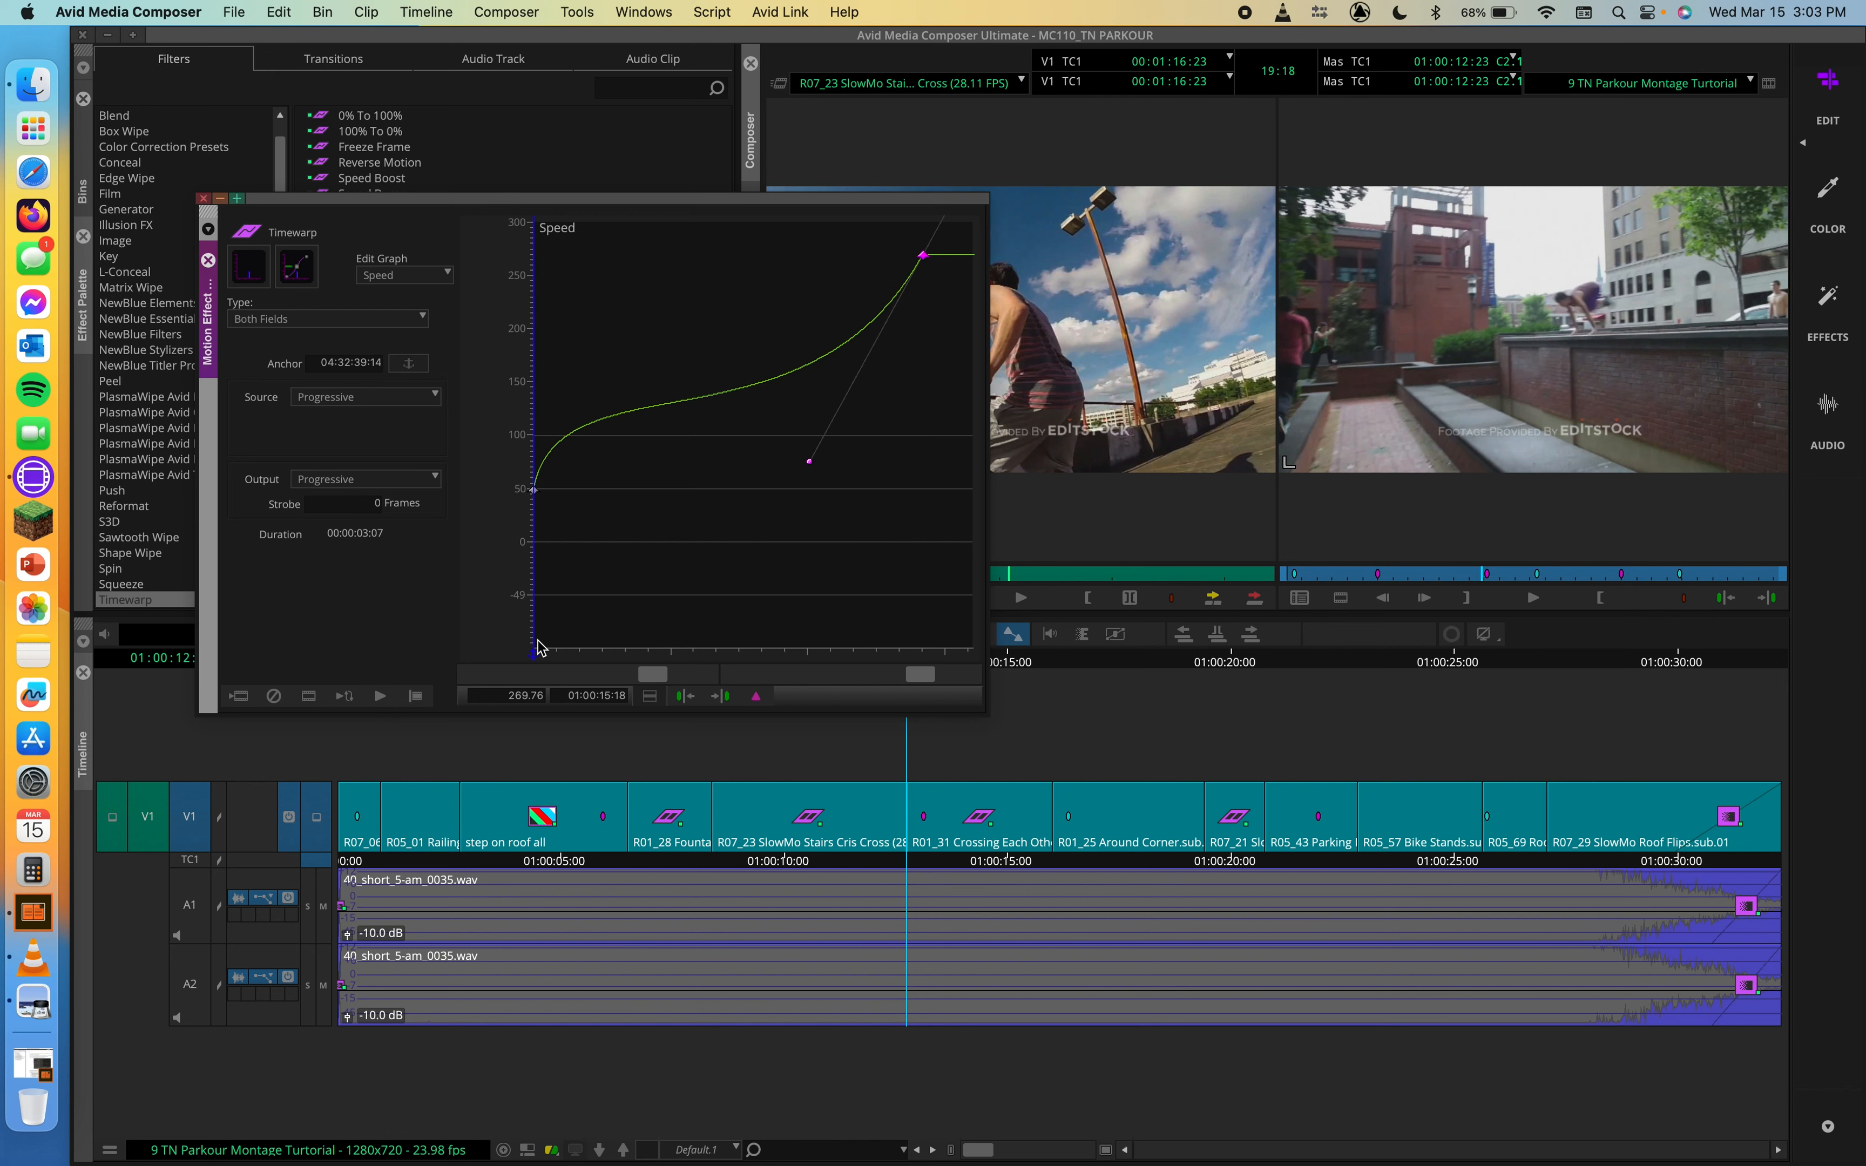
left_click_drag(549, 661, 640, 658)
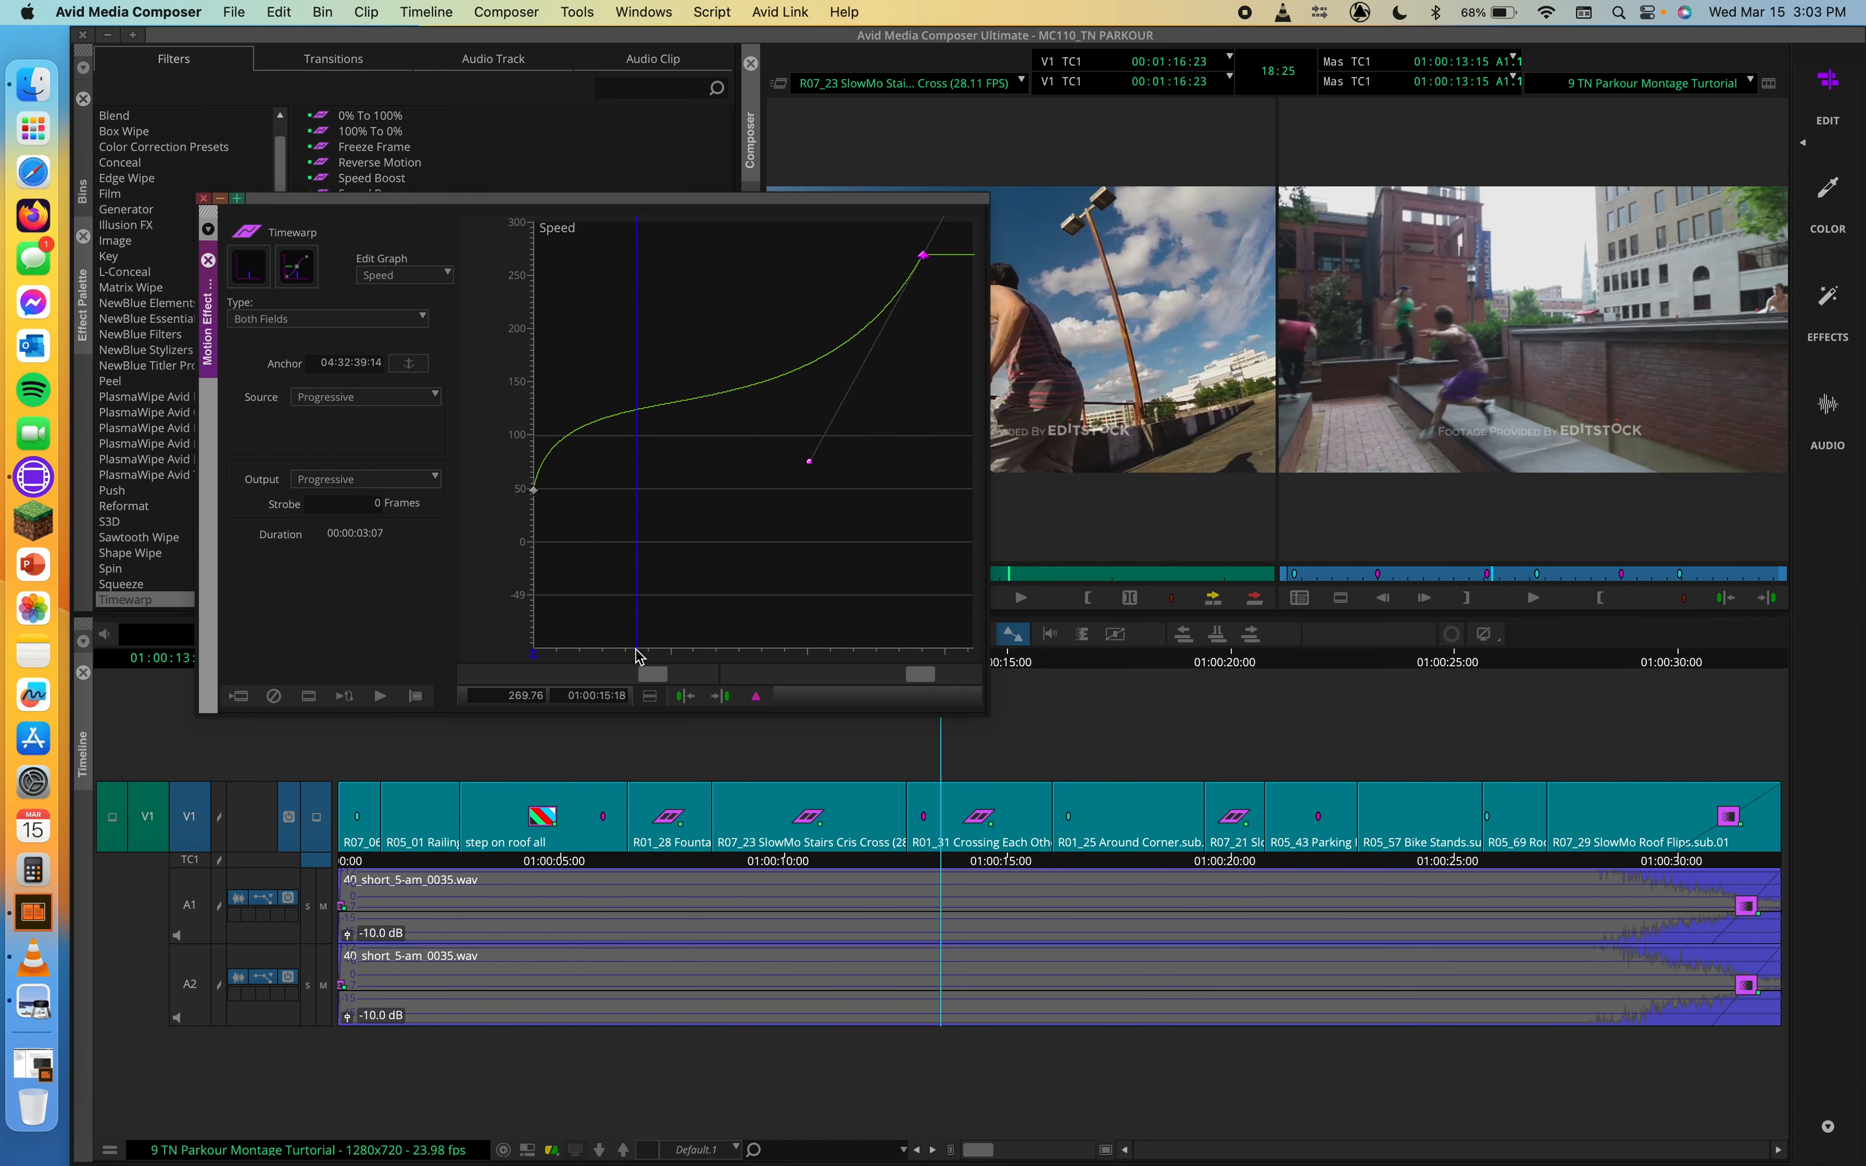
Step: Adjust the 01:00:15:18 keyframe's Bezier handle, raising it near the curve and lowering it to roughly the 160% level
left_click_drag(809, 463, 787, 282)
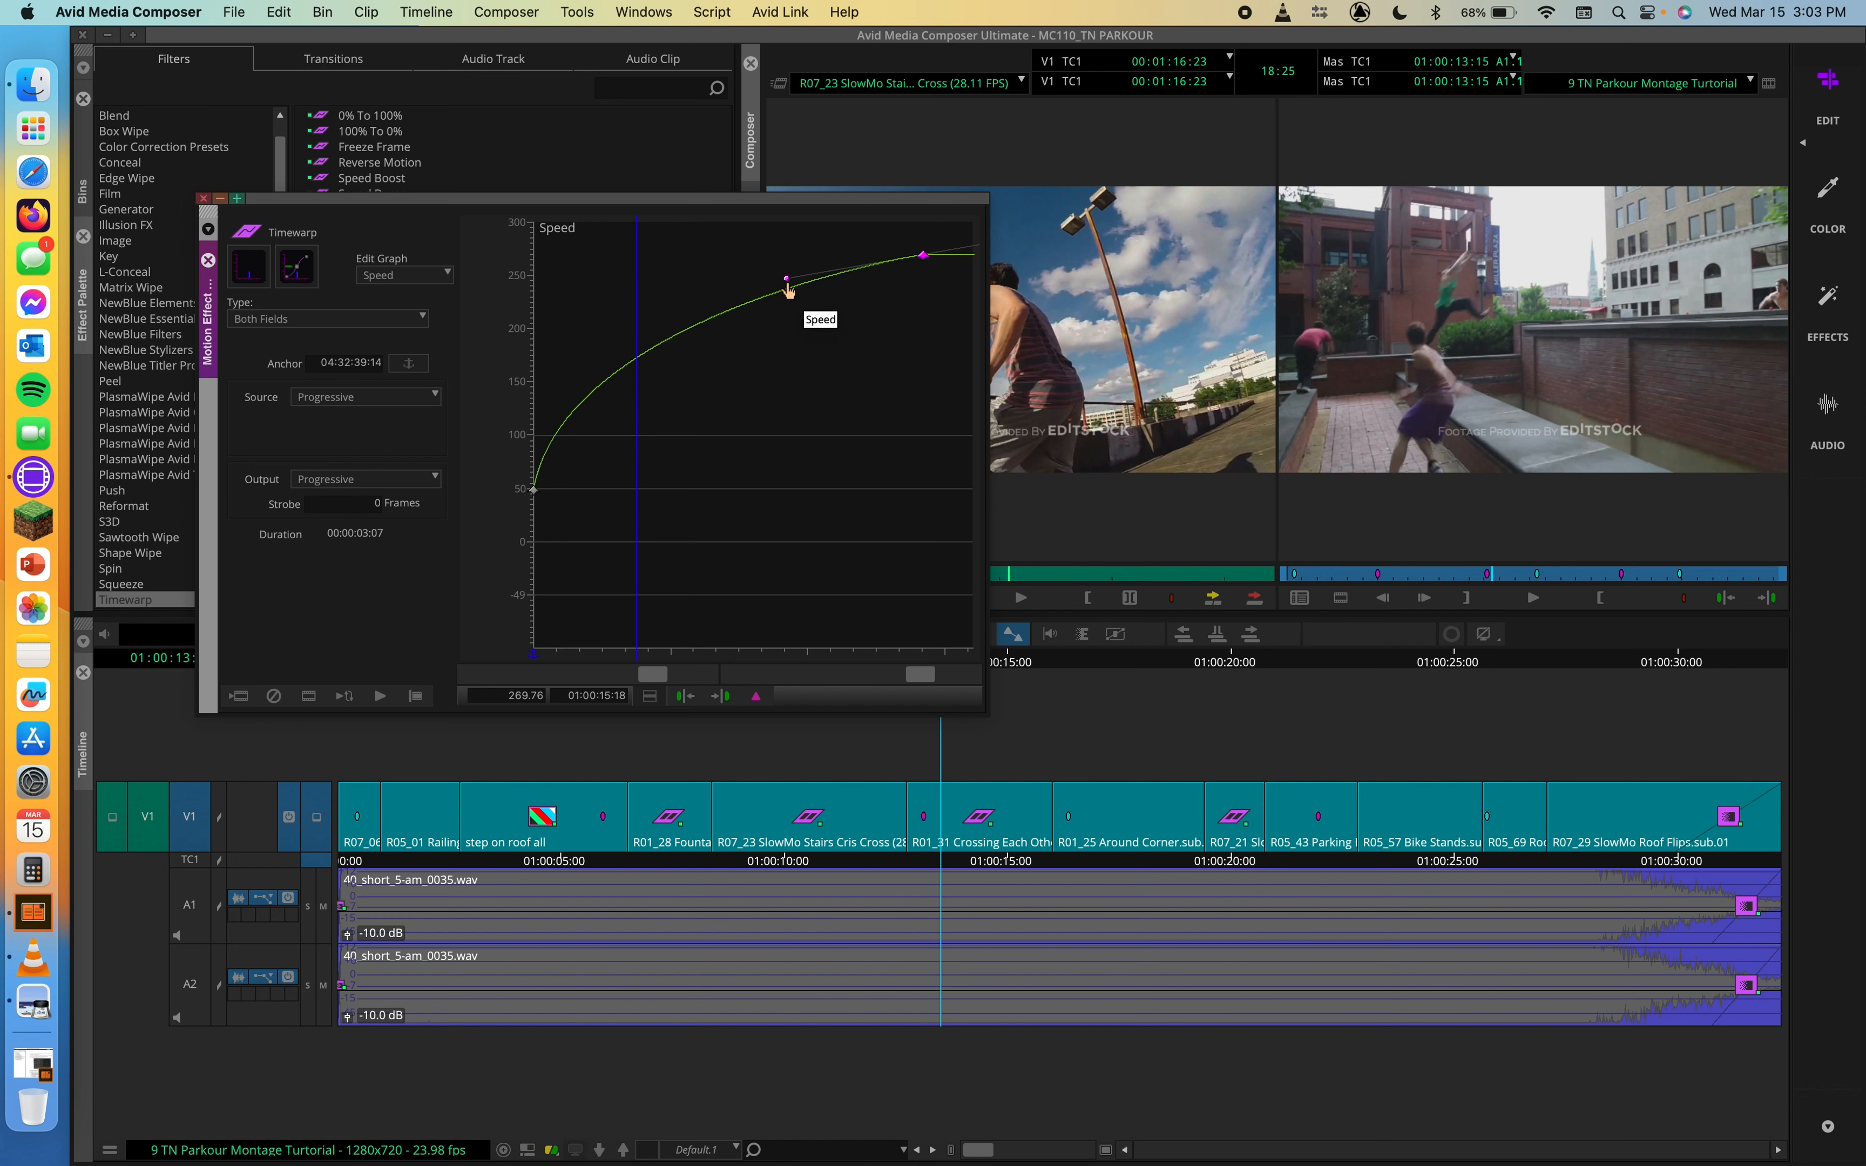
left_click_drag(786, 282, 739, 295)
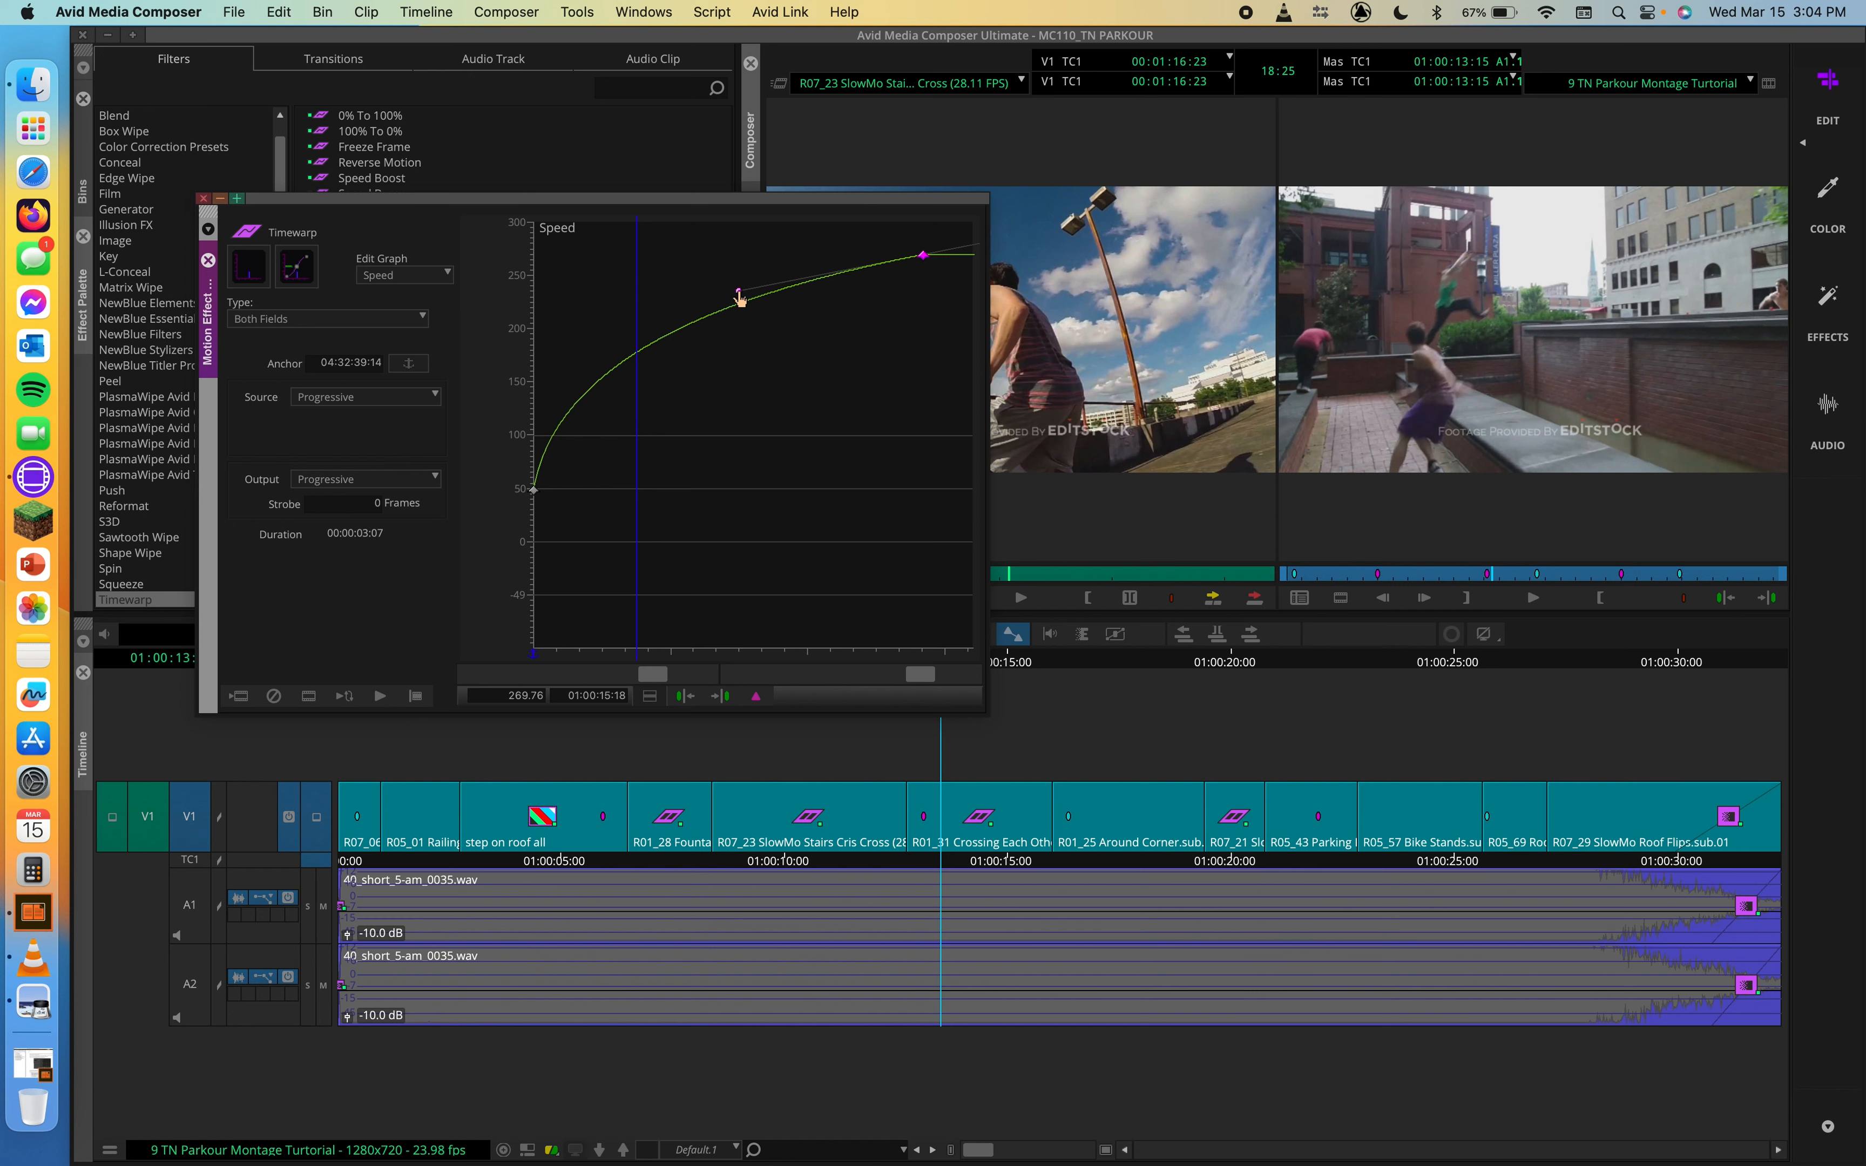
left_click_drag(740, 300, 774, 378)
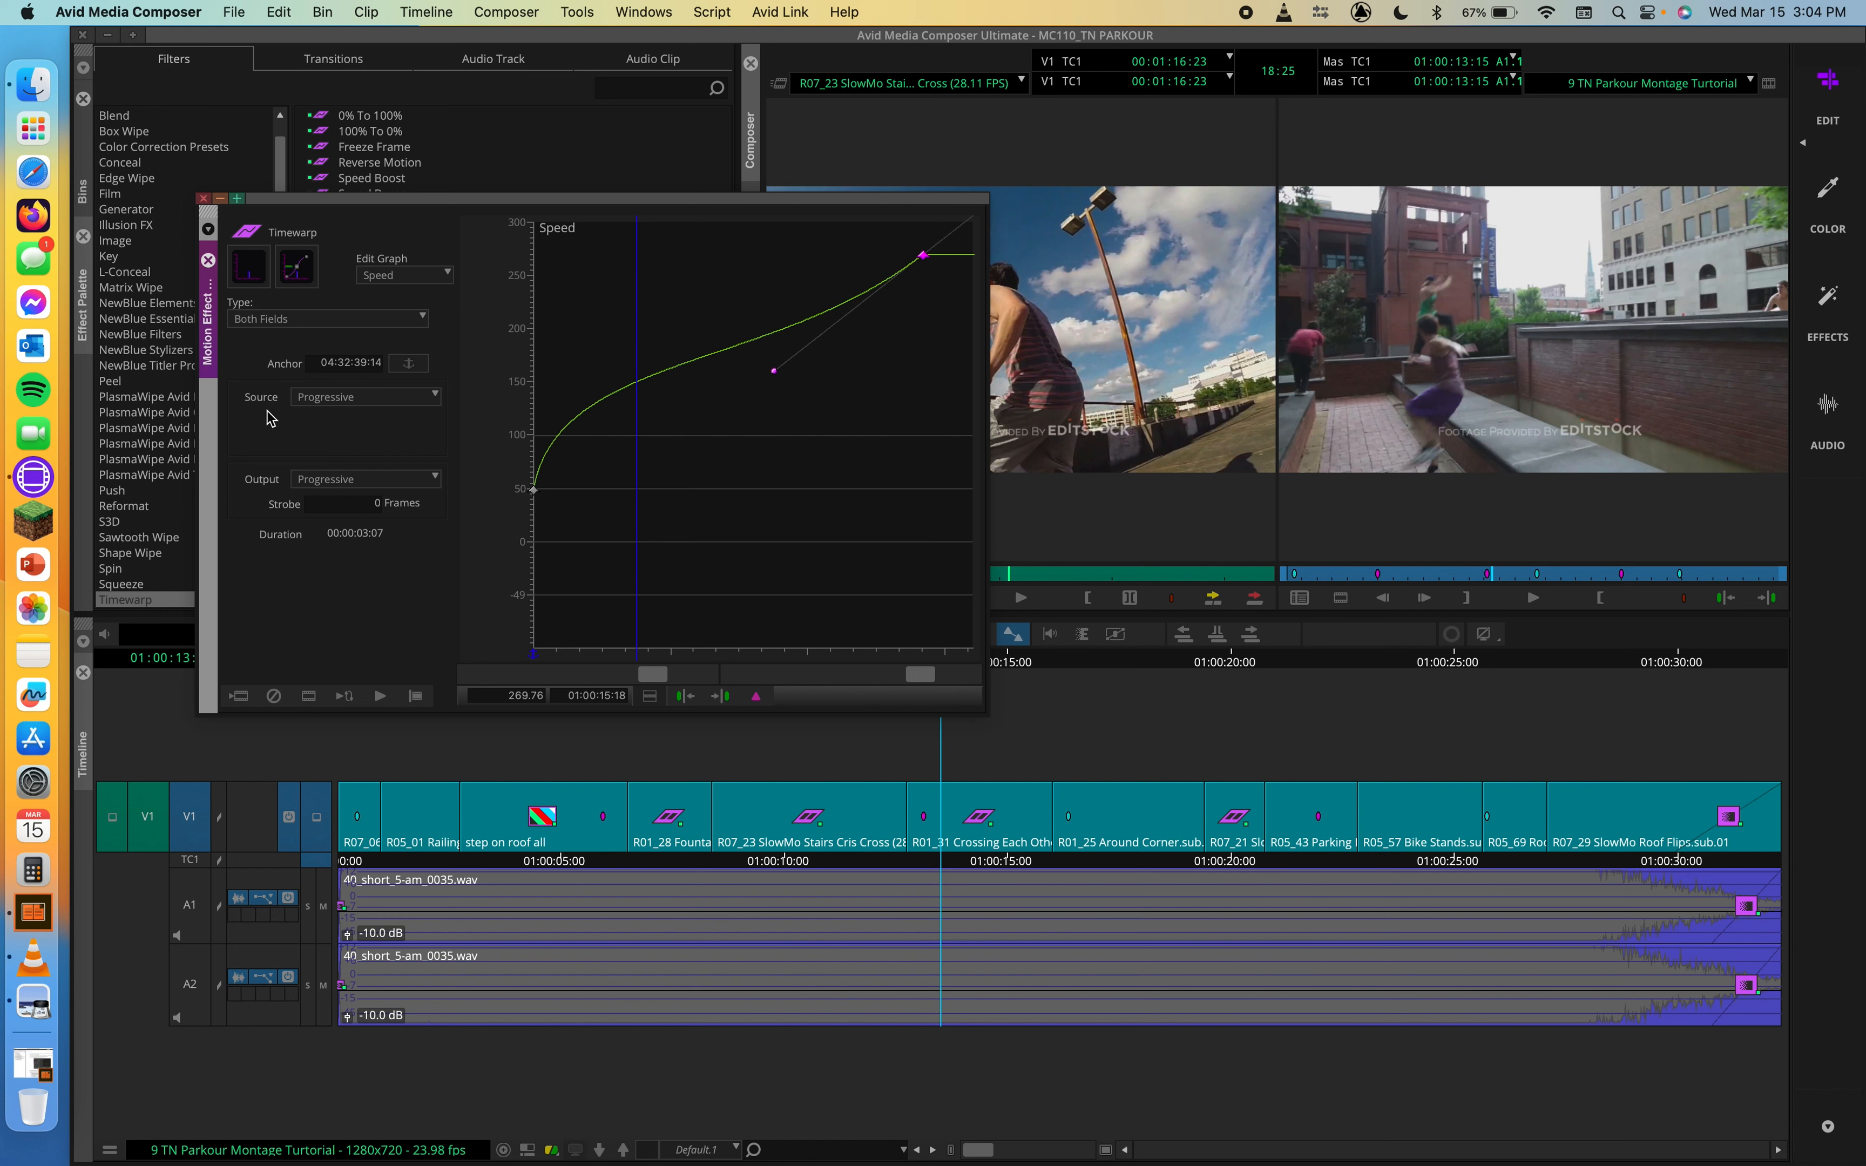
Step: Try the VTR-Style render type for the Timewarp and set the type back to Both Fields
left_click(296, 328)
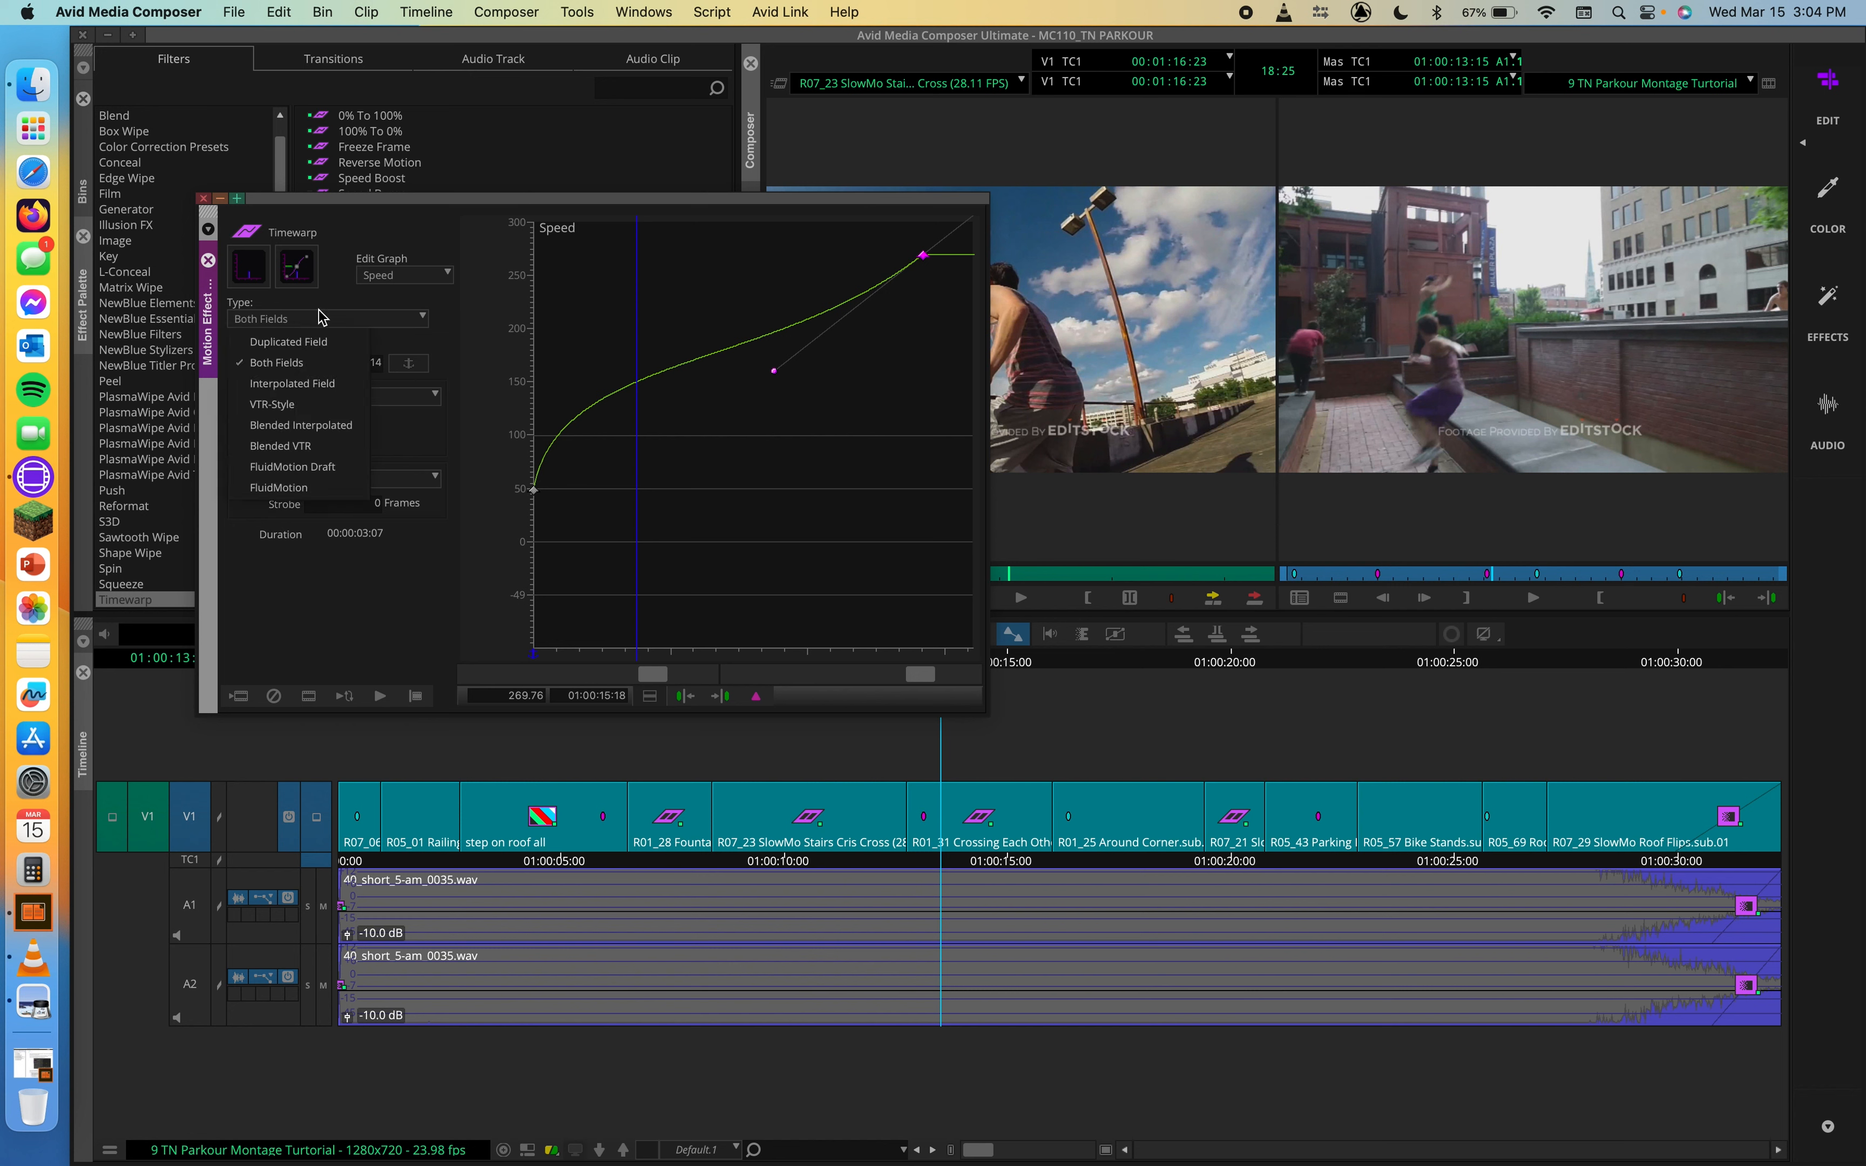
left_click(262, 359)
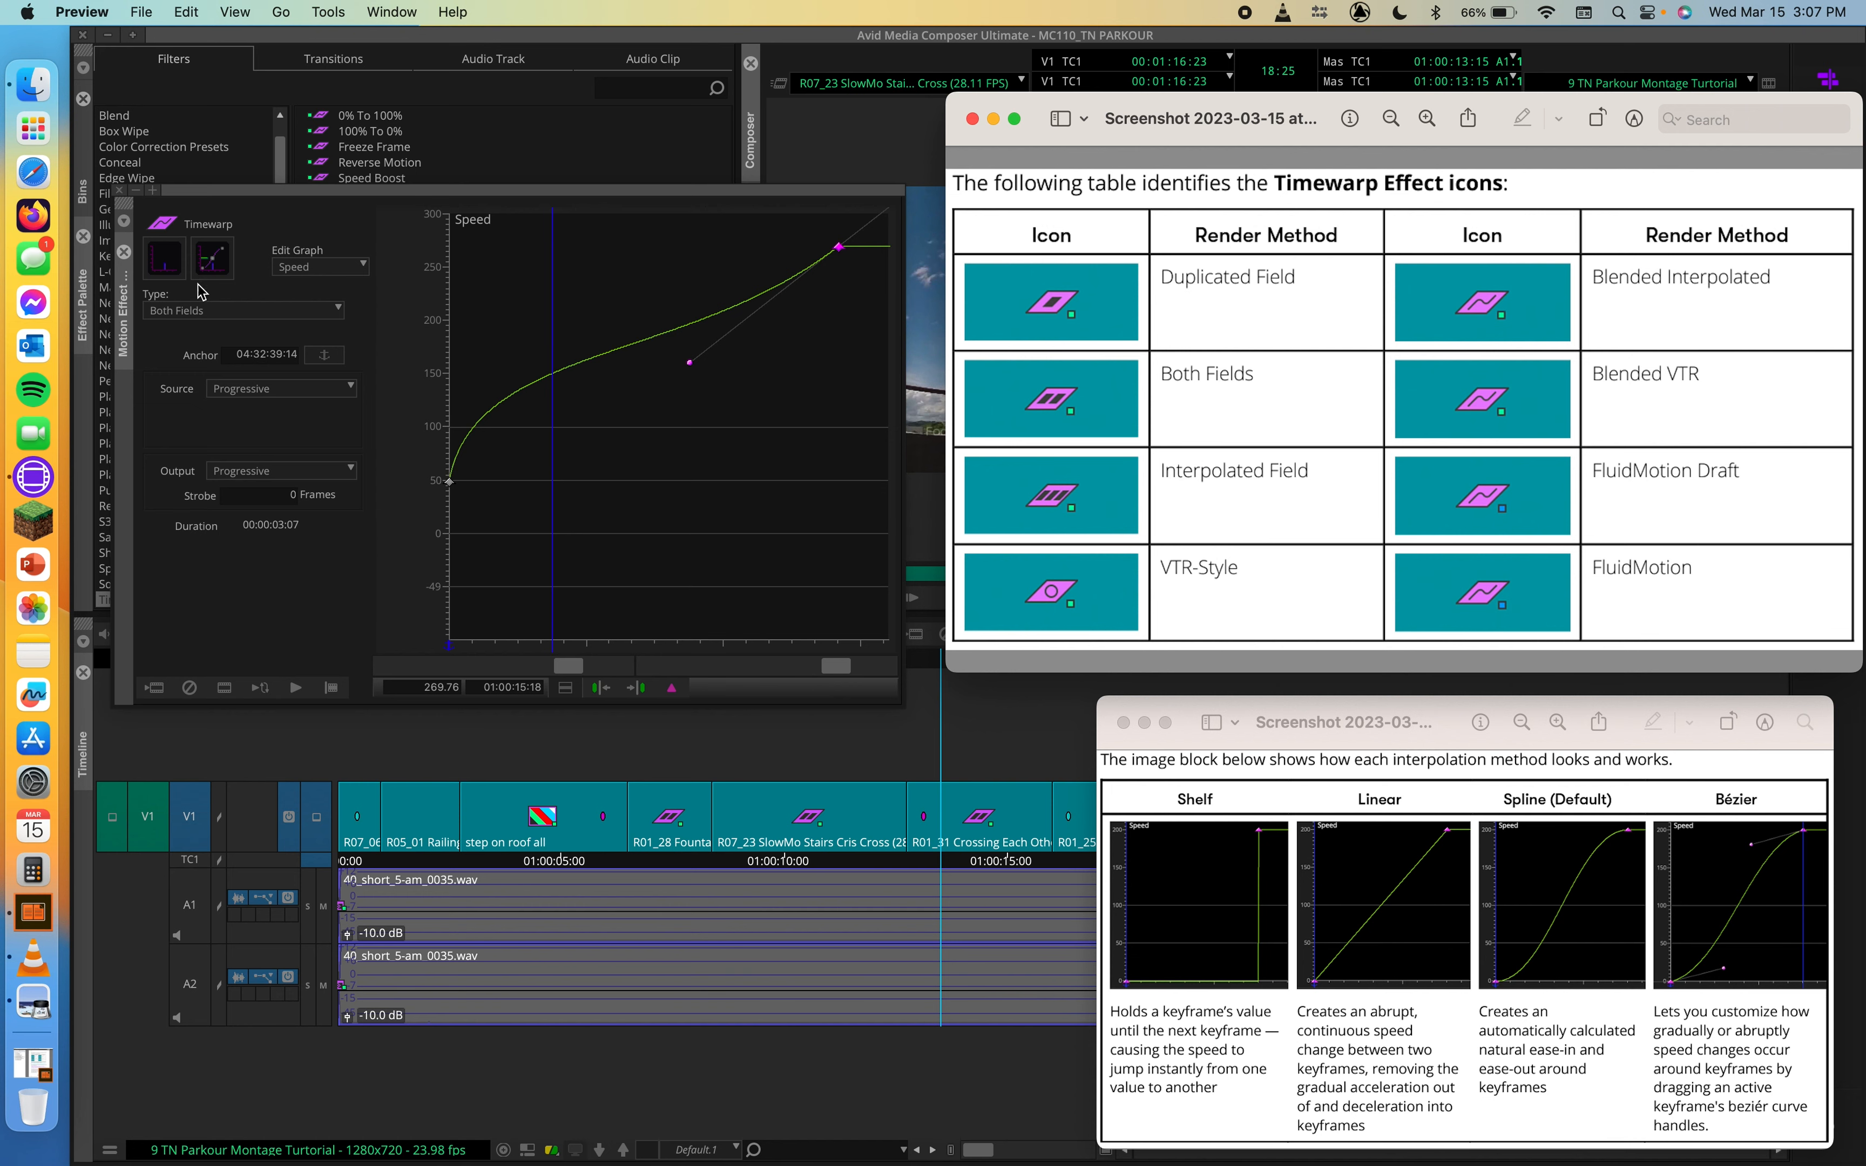
left_click(279, 308)
left_click(280, 310)
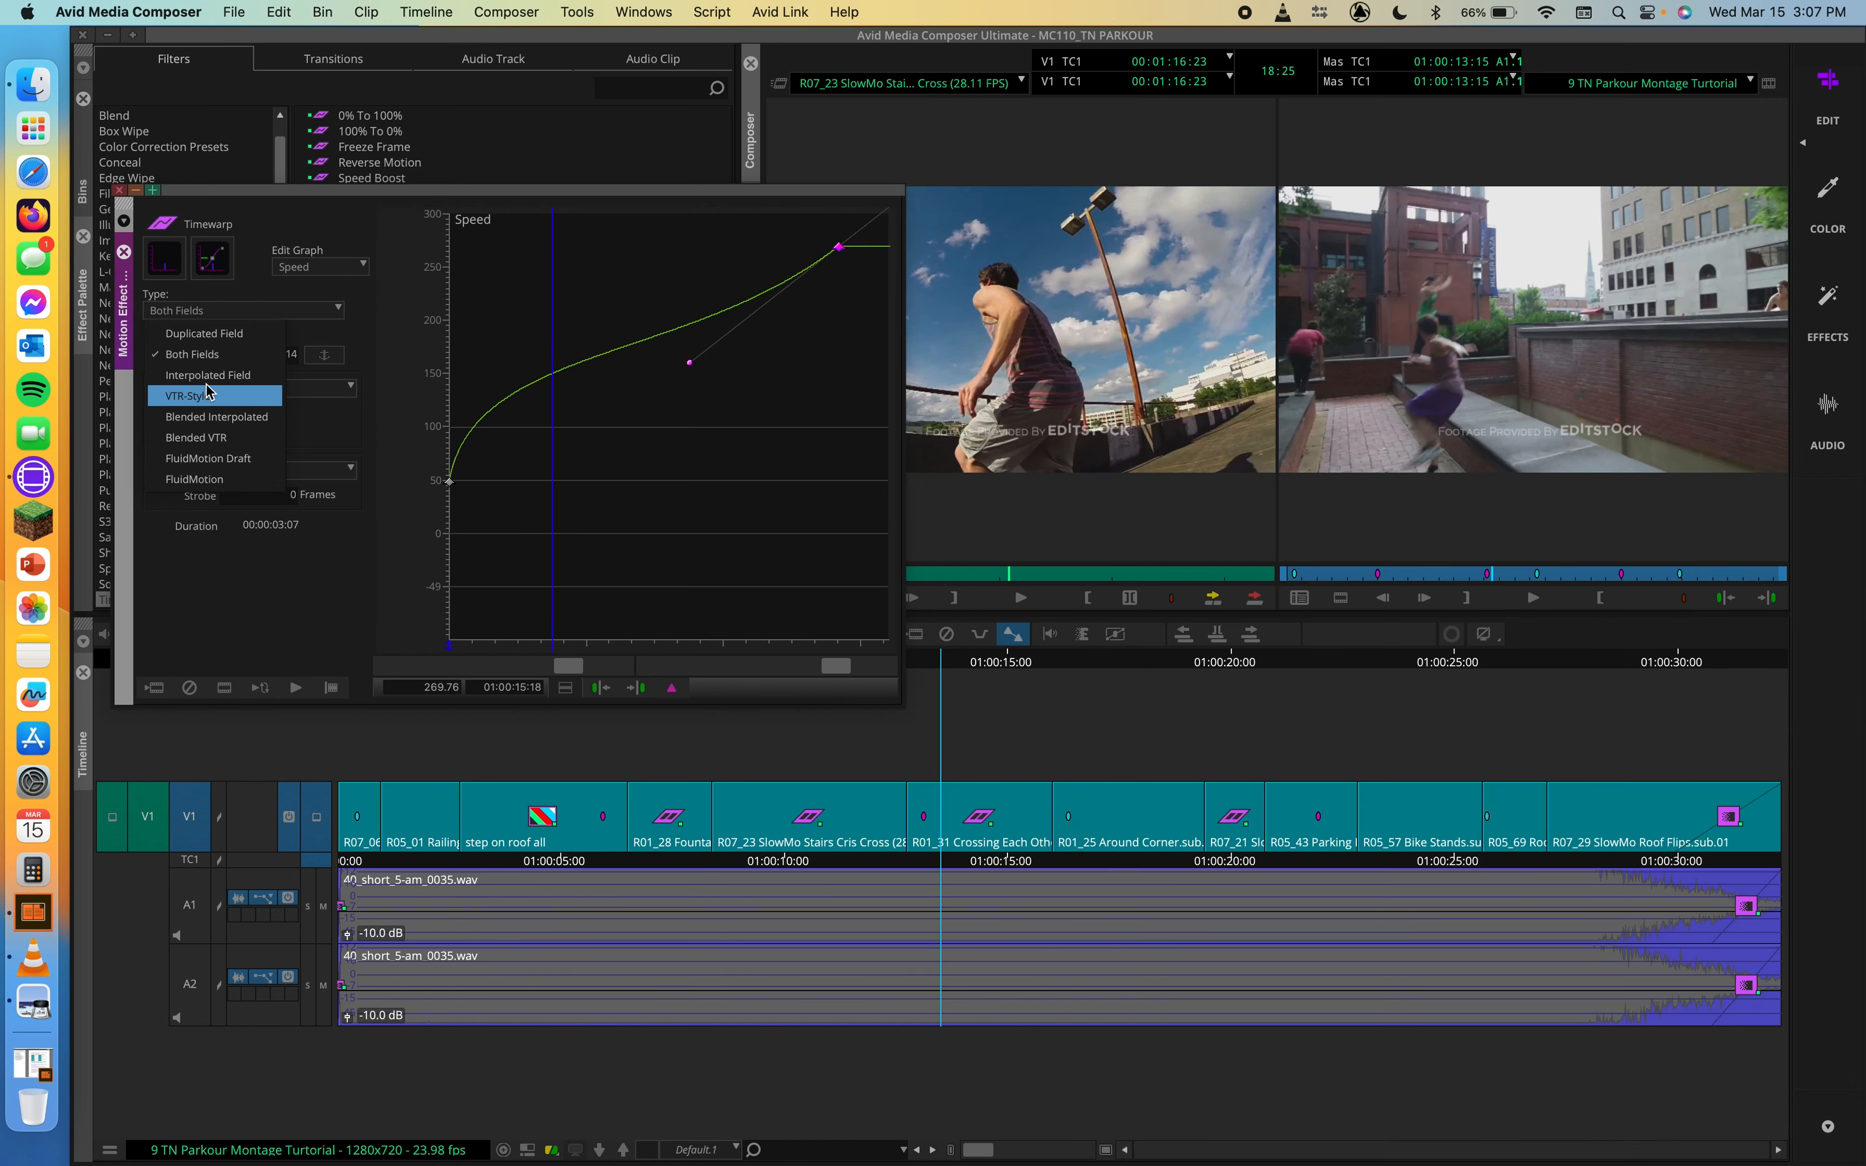
left_click(206, 392)
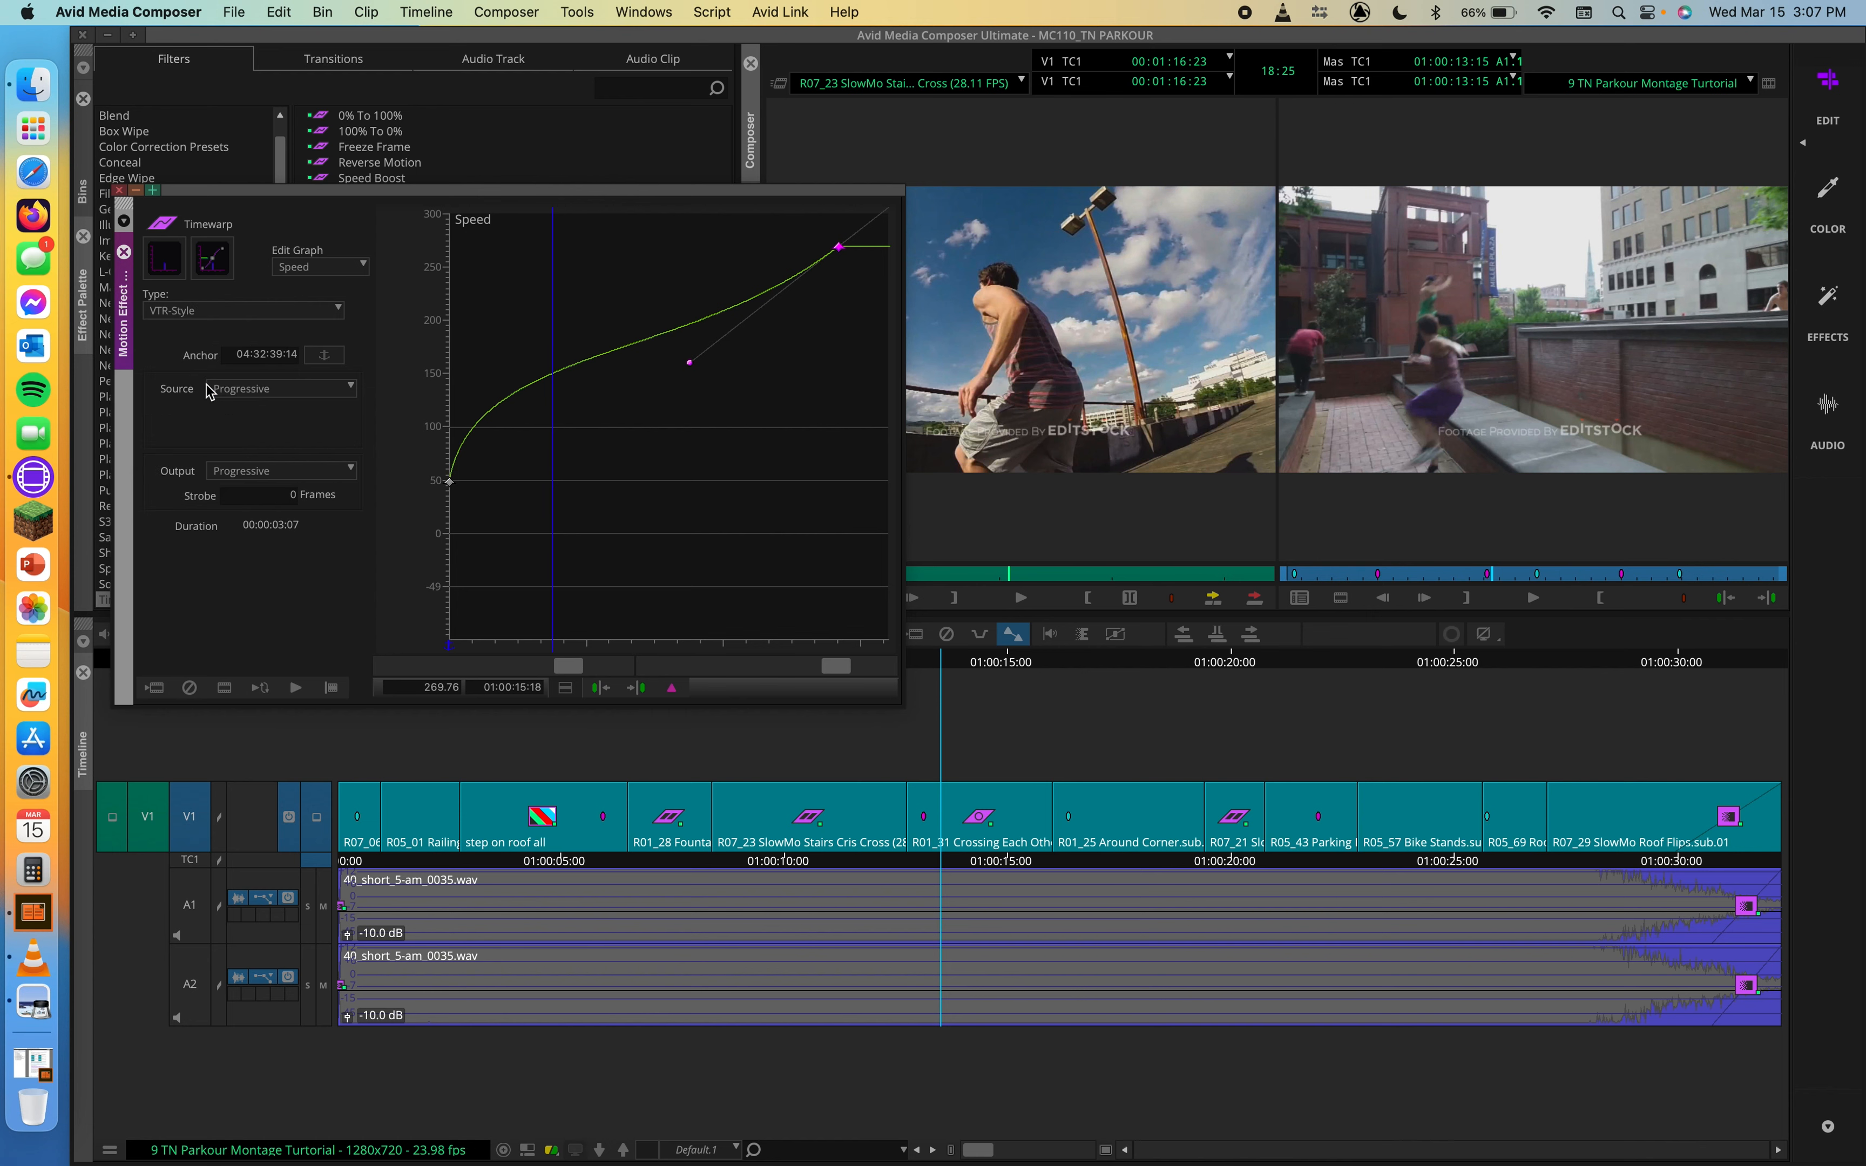
left_click(226, 312)
left_click(191, 355)
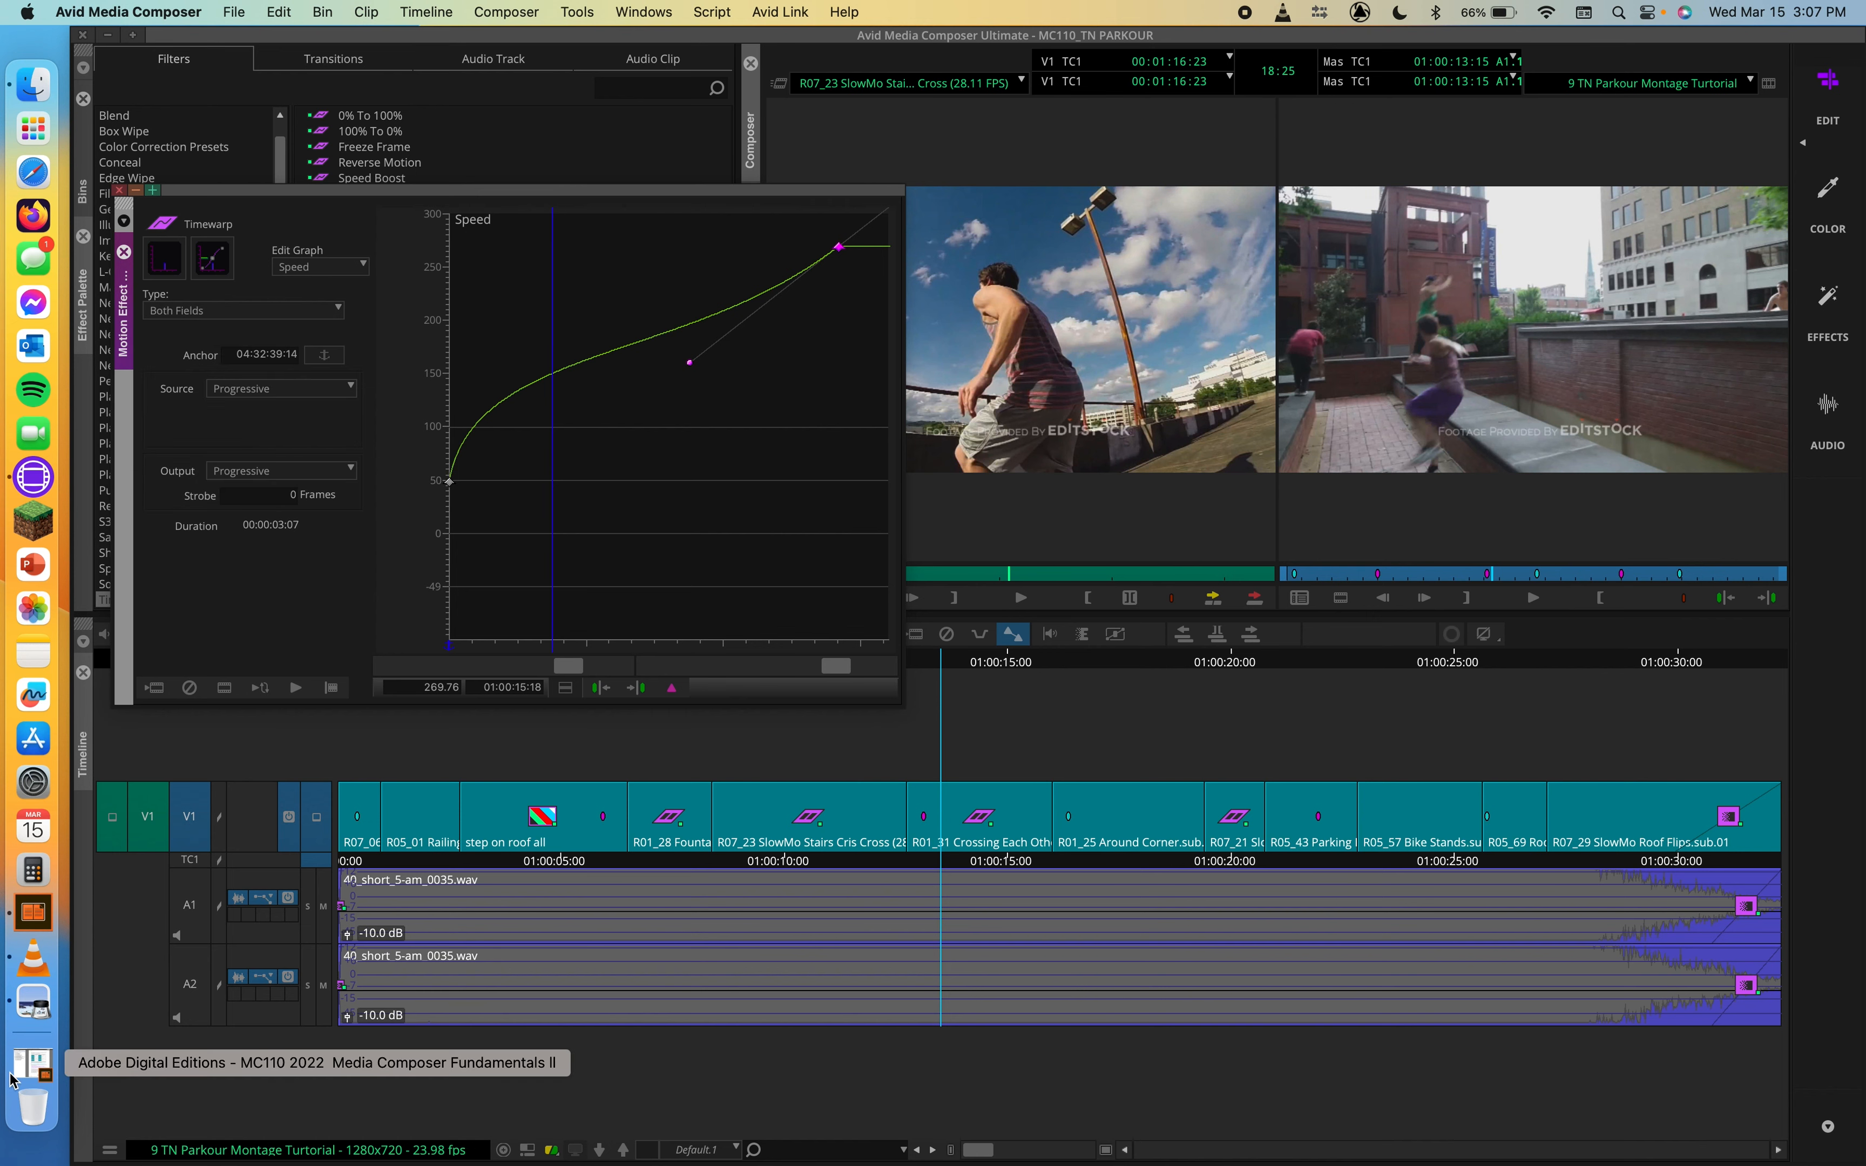
Step: Switch to Preview to examine the Timewarp Effect icon table and the keyframe interpolation reference
left_click(33, 1003)
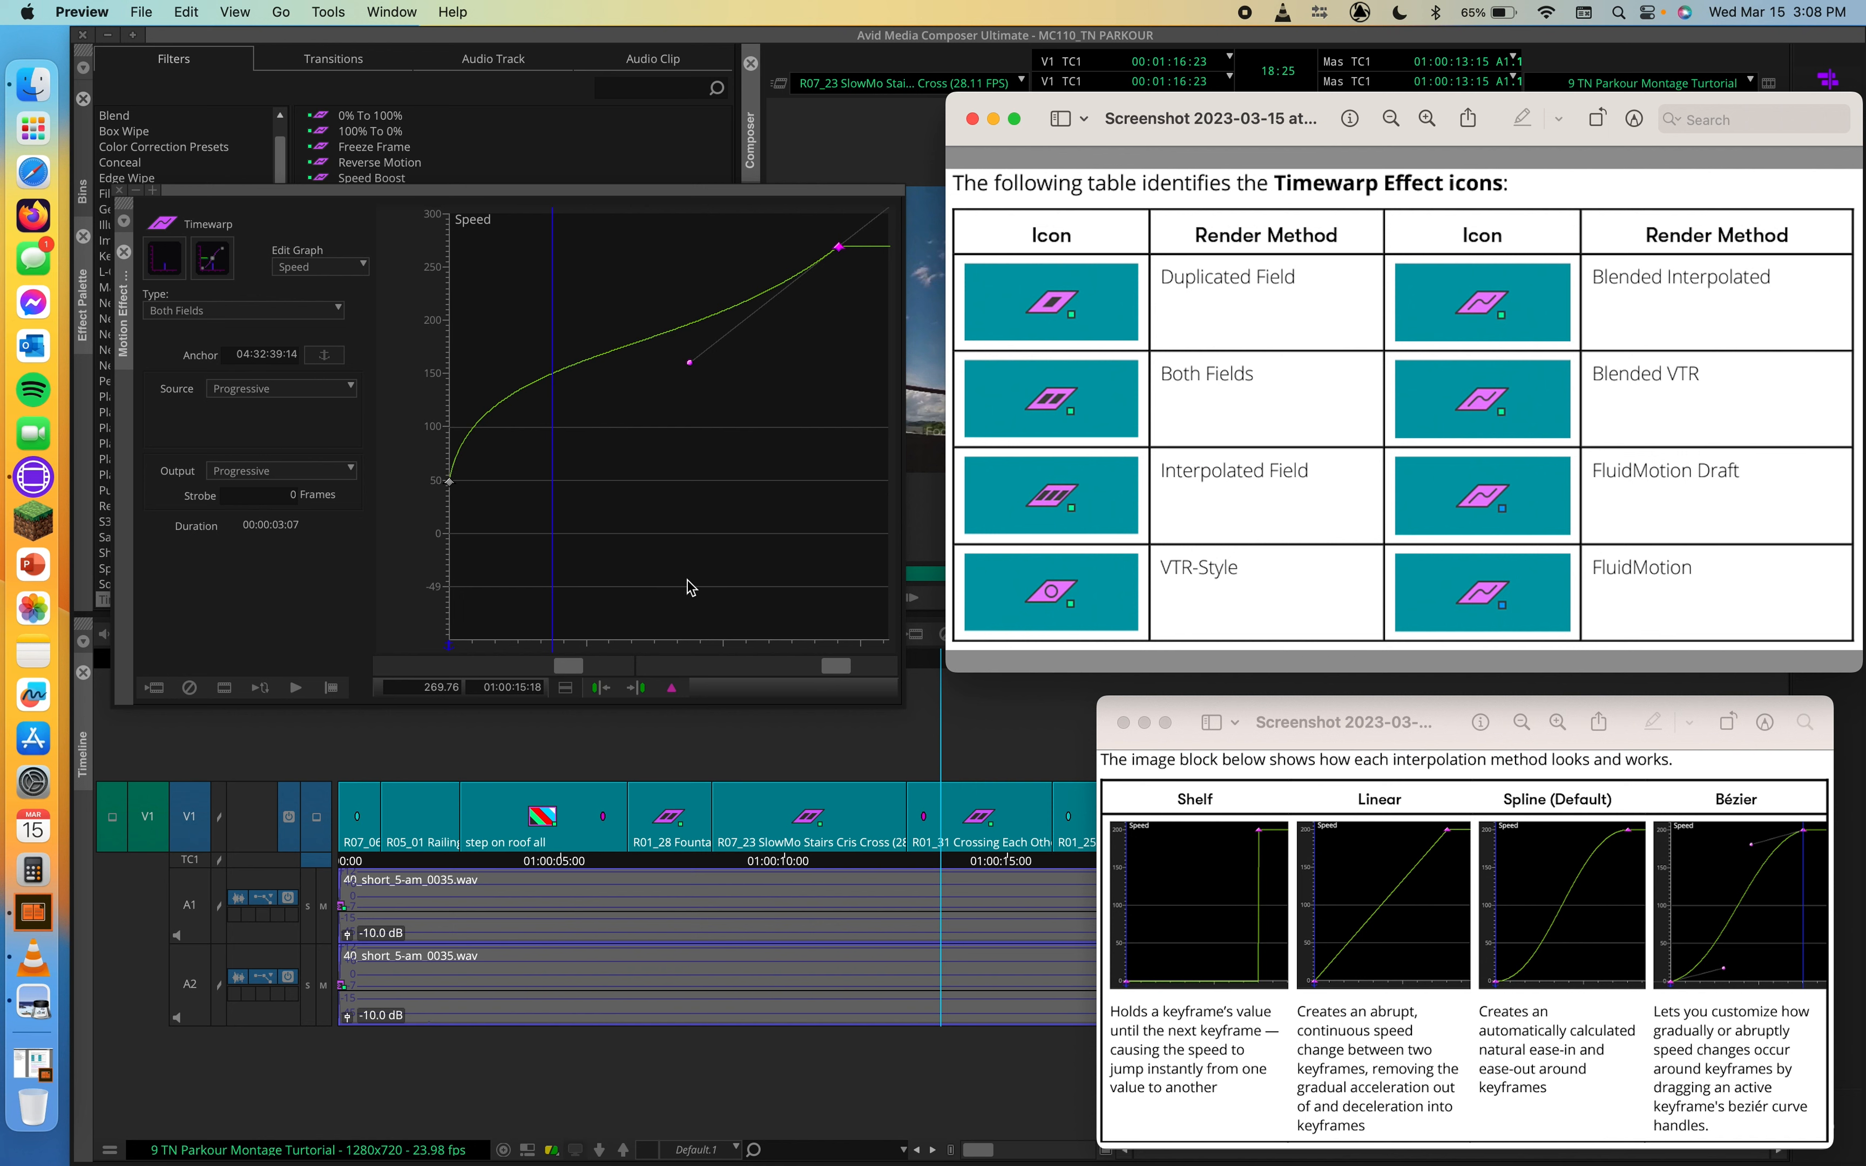
Step: Return to Avid Media Composer, place the playhead at 01:00:14:05 and close the Motion Effect Editor
left_click(646, 459)
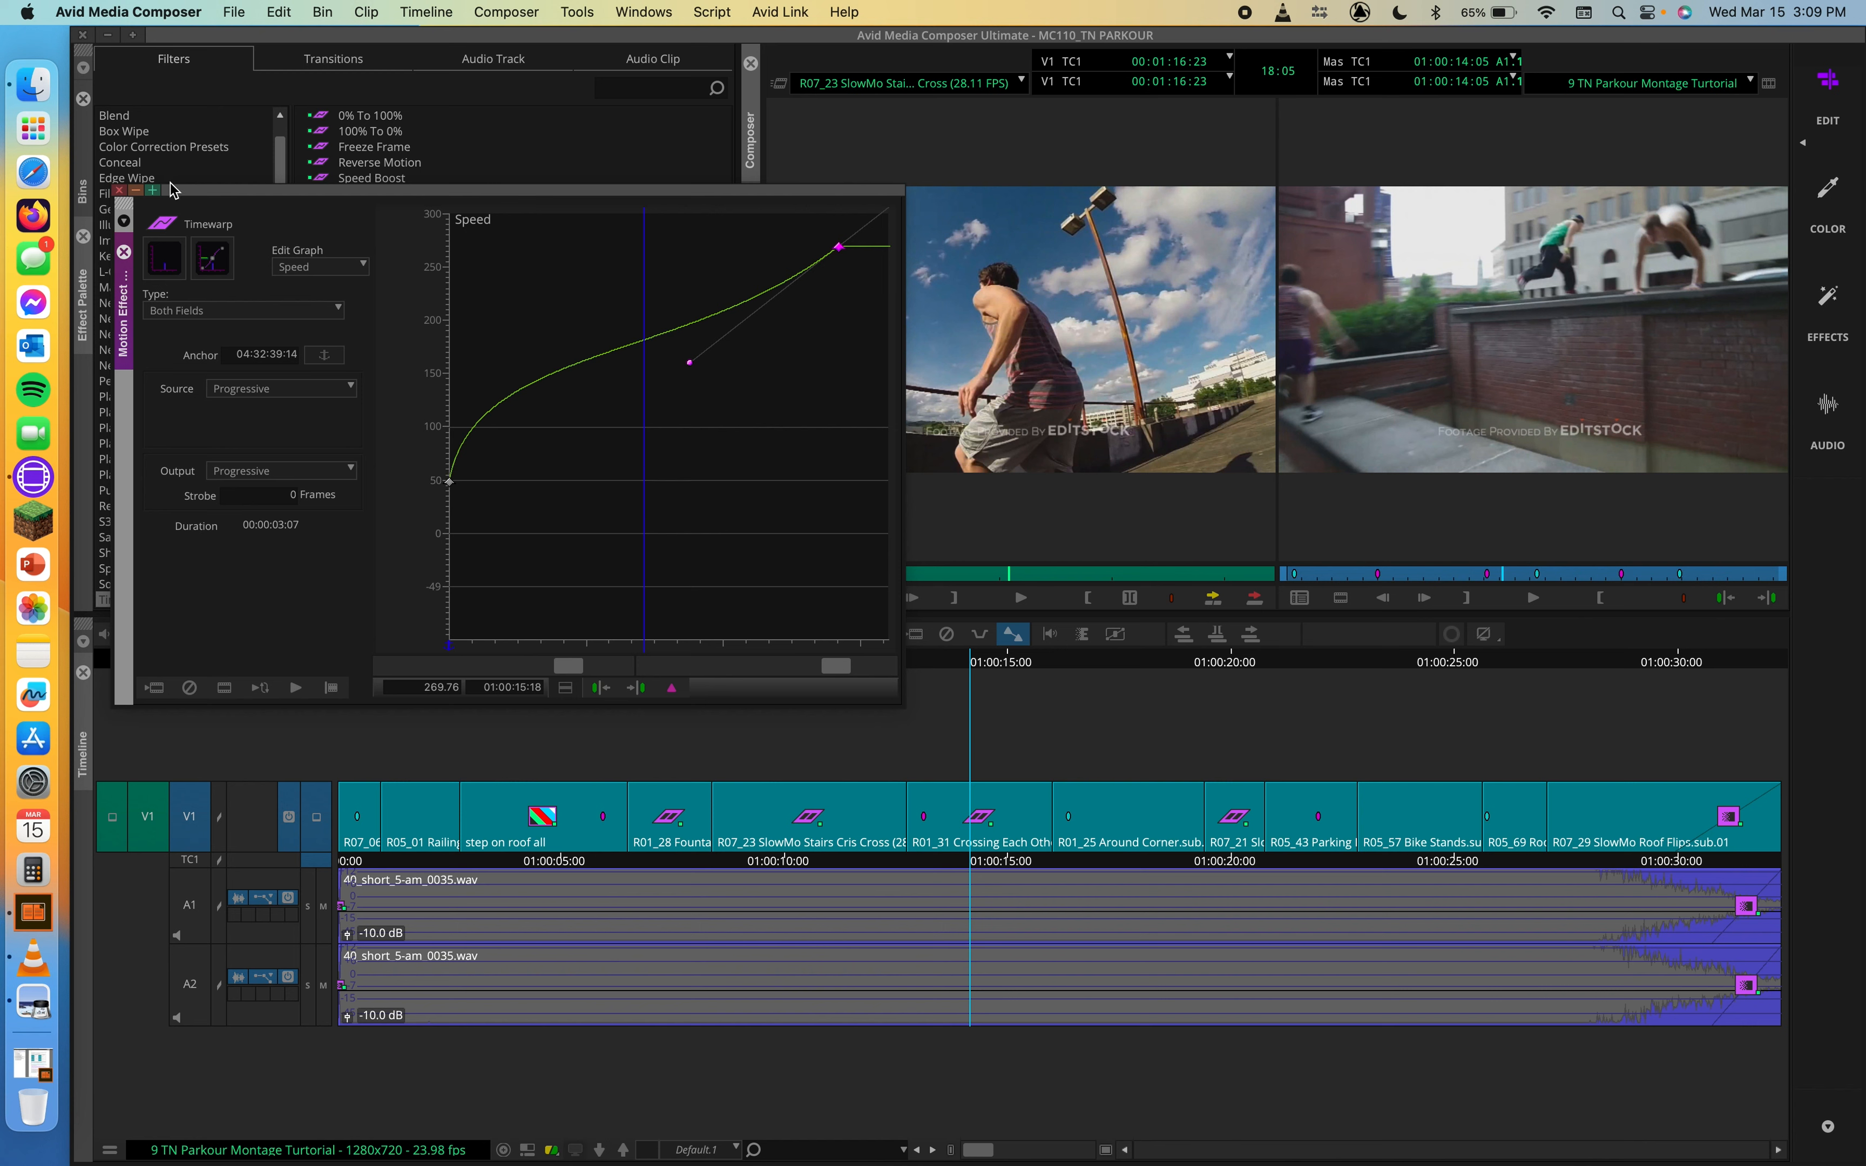
left_click(119, 191)
left_click(496, 276)
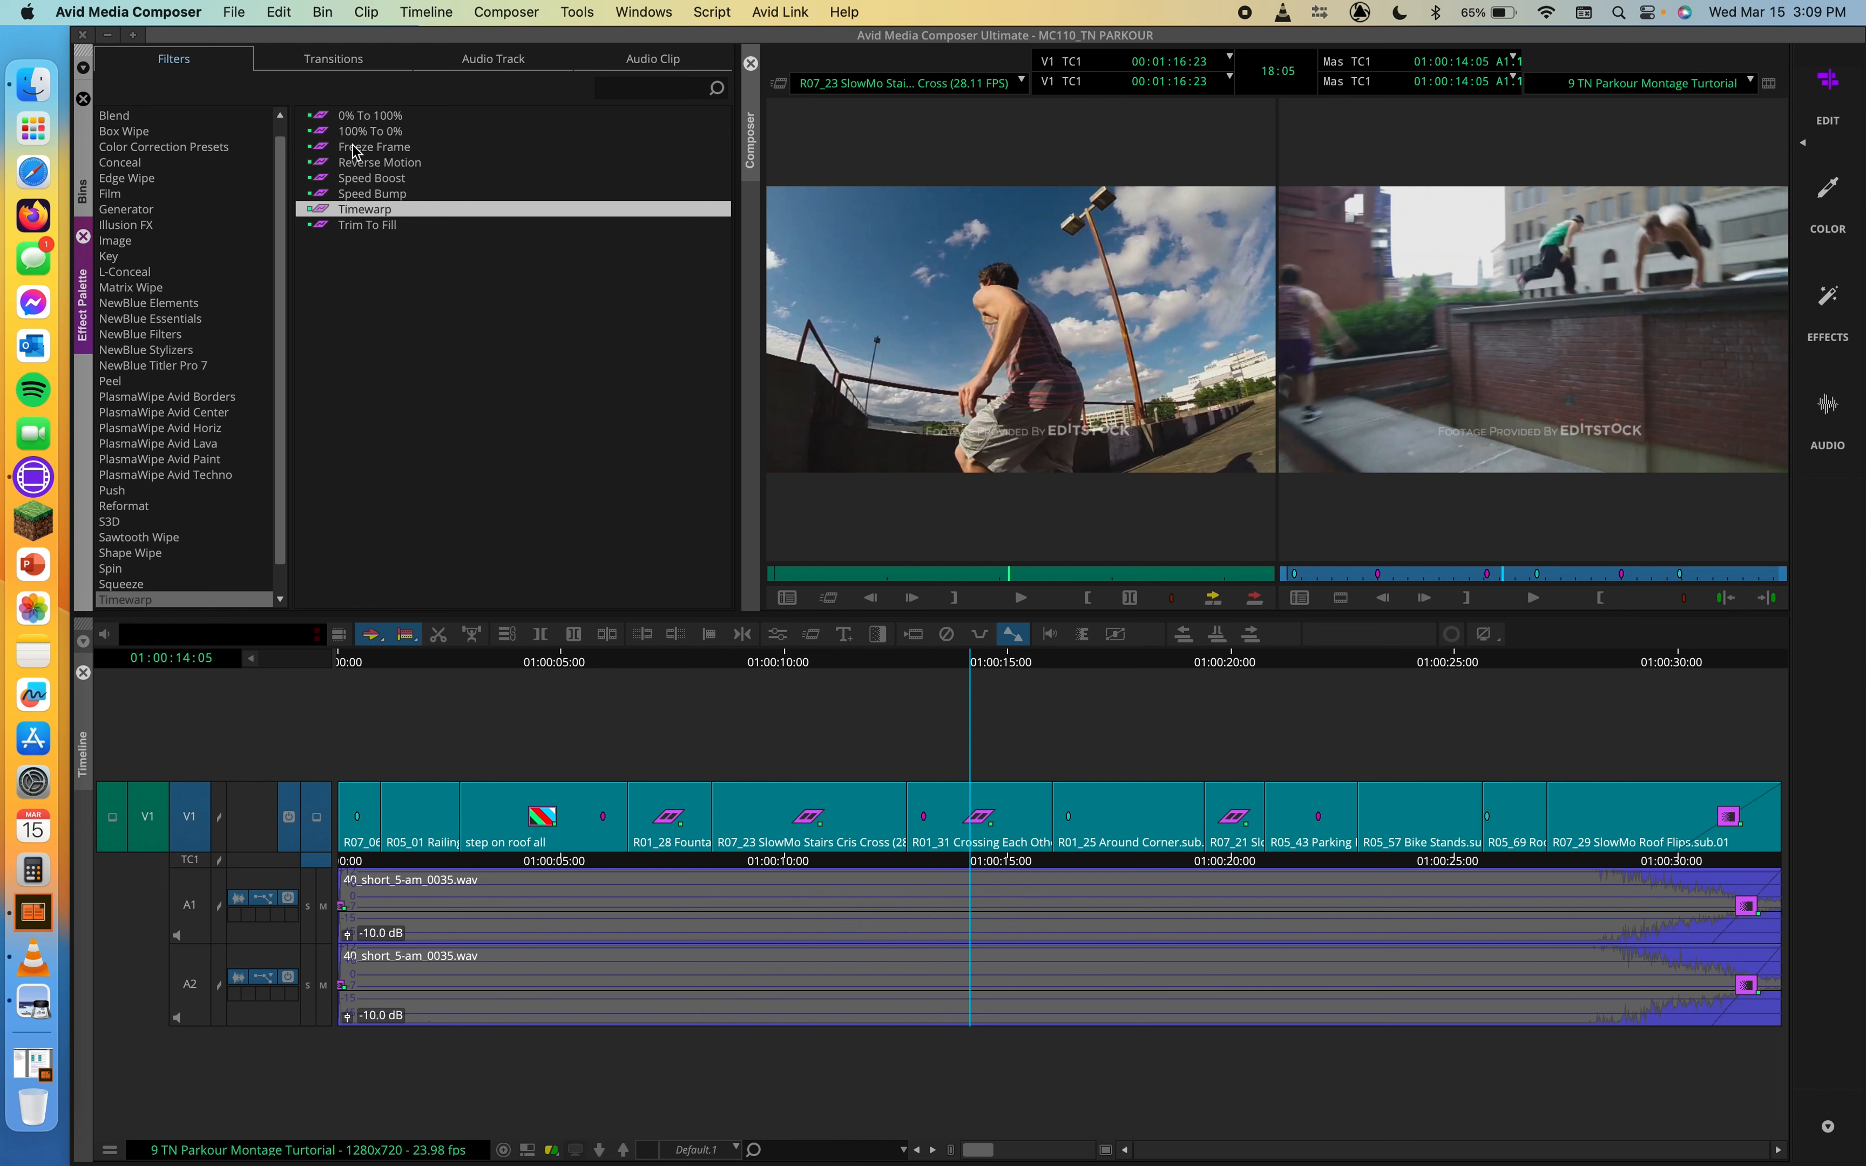
Step: Apply the Freeze Frame Timewarp to the R05_01 Railing clip and open it in the Motion Effect Editor at 01:00:02:05
left_click(311, 152)
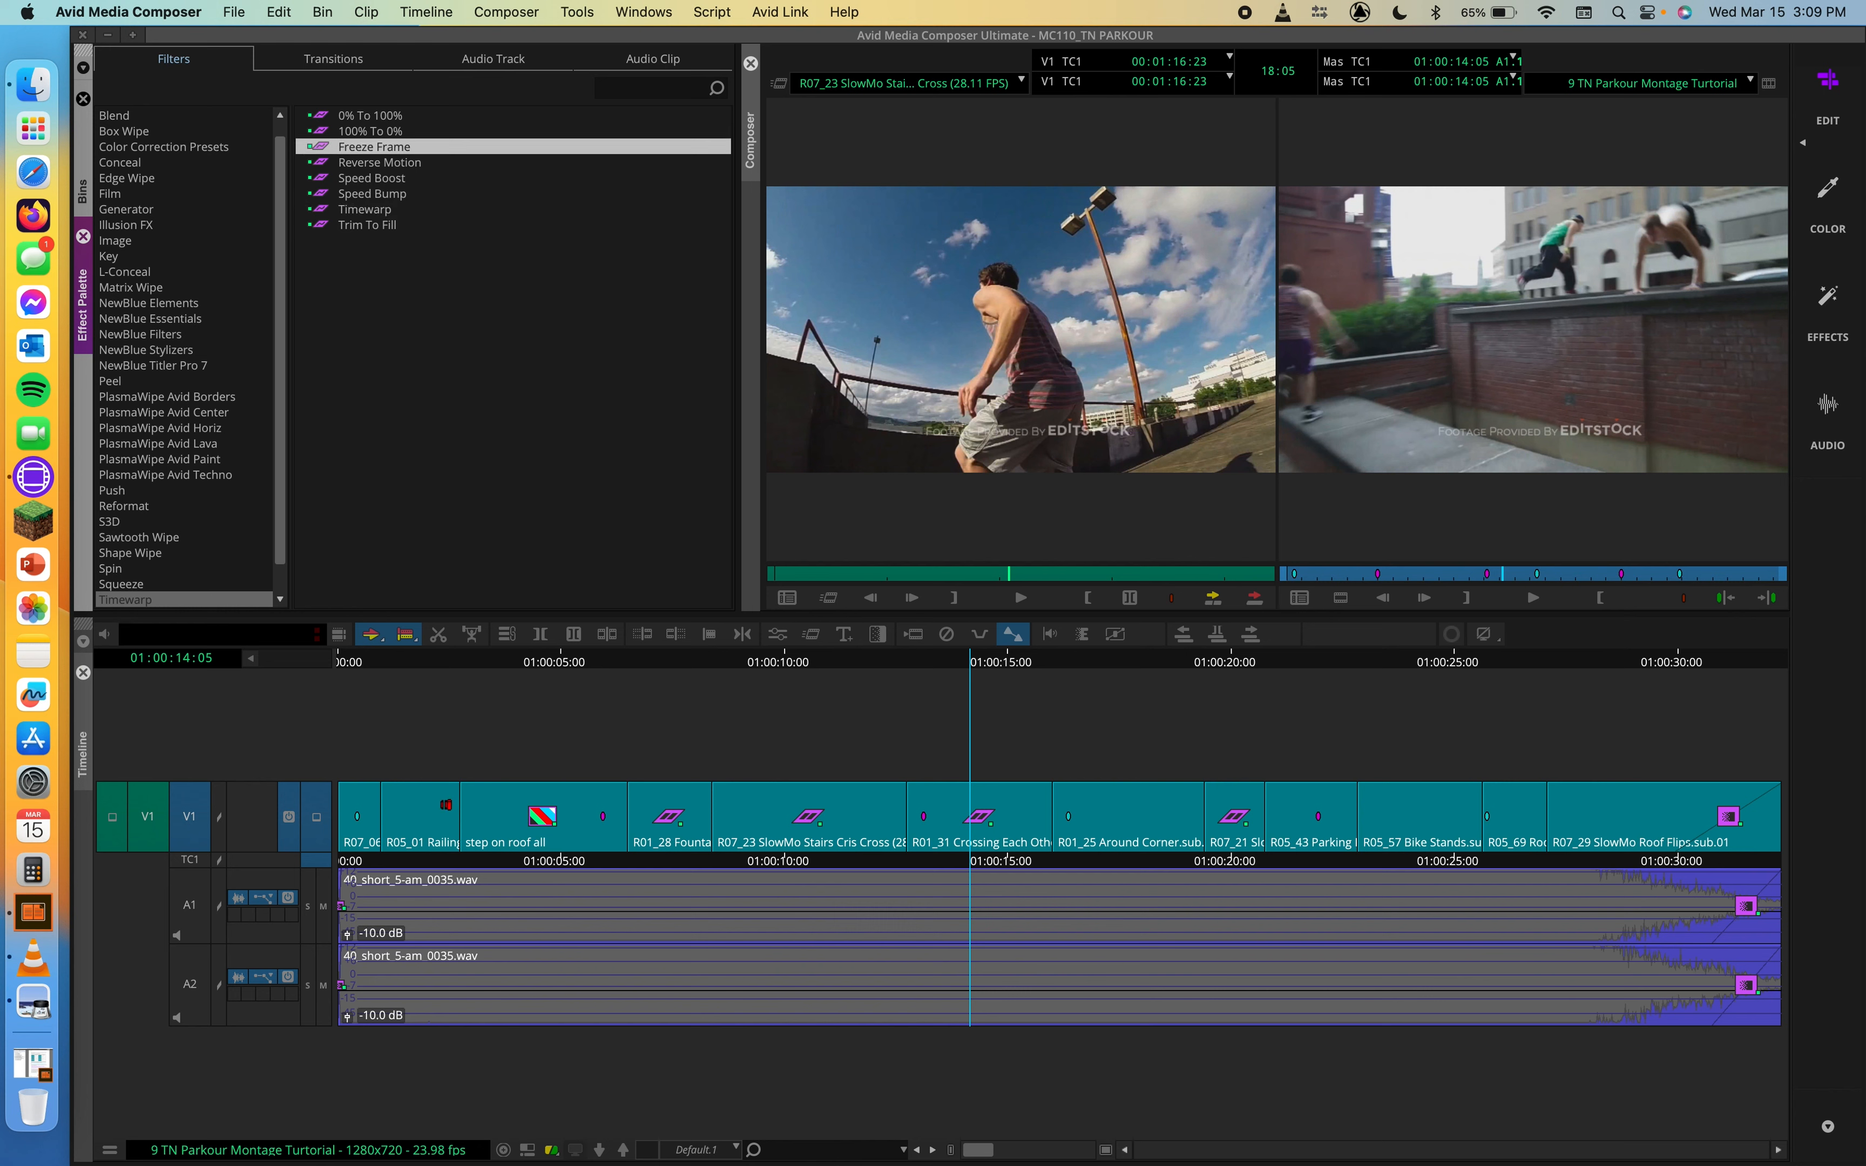
left_click_drag(409, 665, 383, 664)
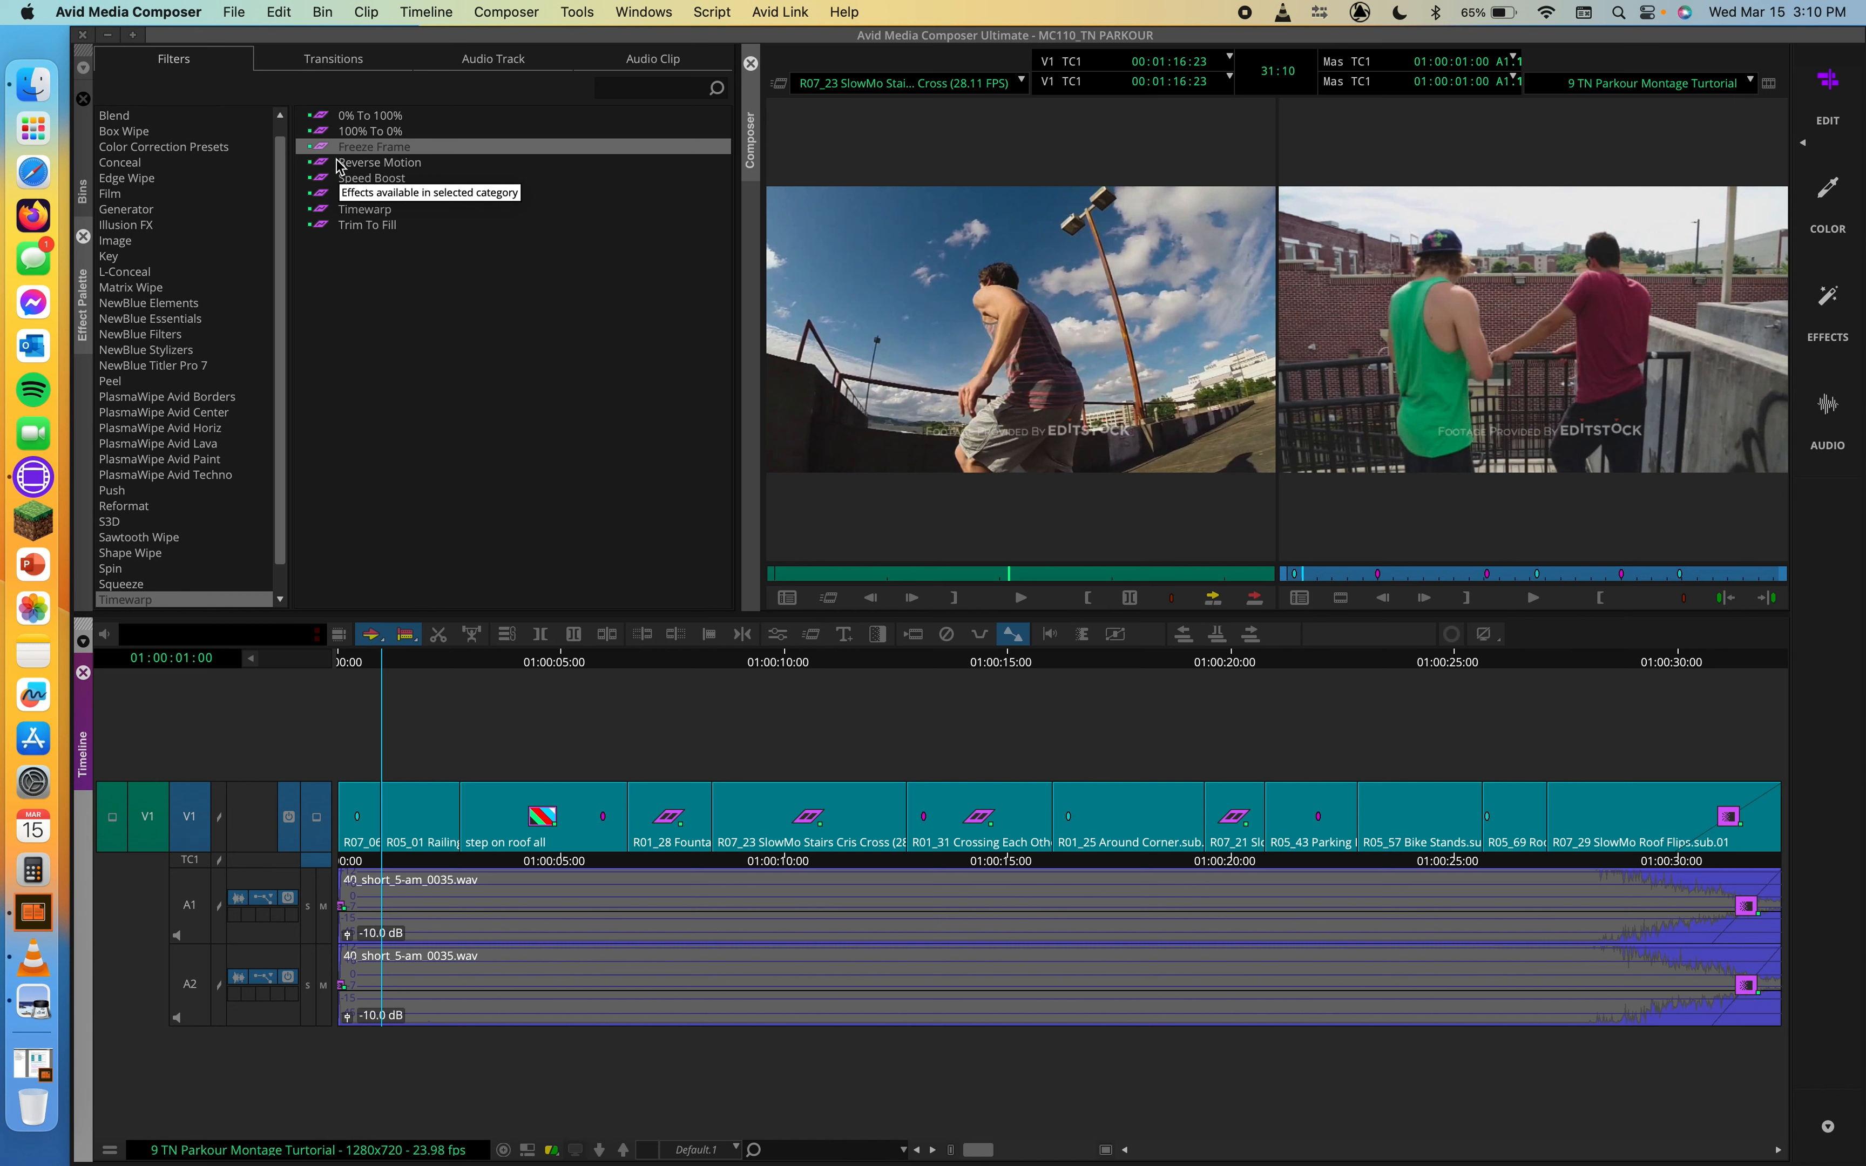
left_click_drag(312, 147, 420, 816)
mouse_move(383, 651)
left_mouse_down()
mouse_move(436, 663)
mouse_move(375, 655)
mouse_move(414, 655)
left_mouse_up()
left_click(819, 635)
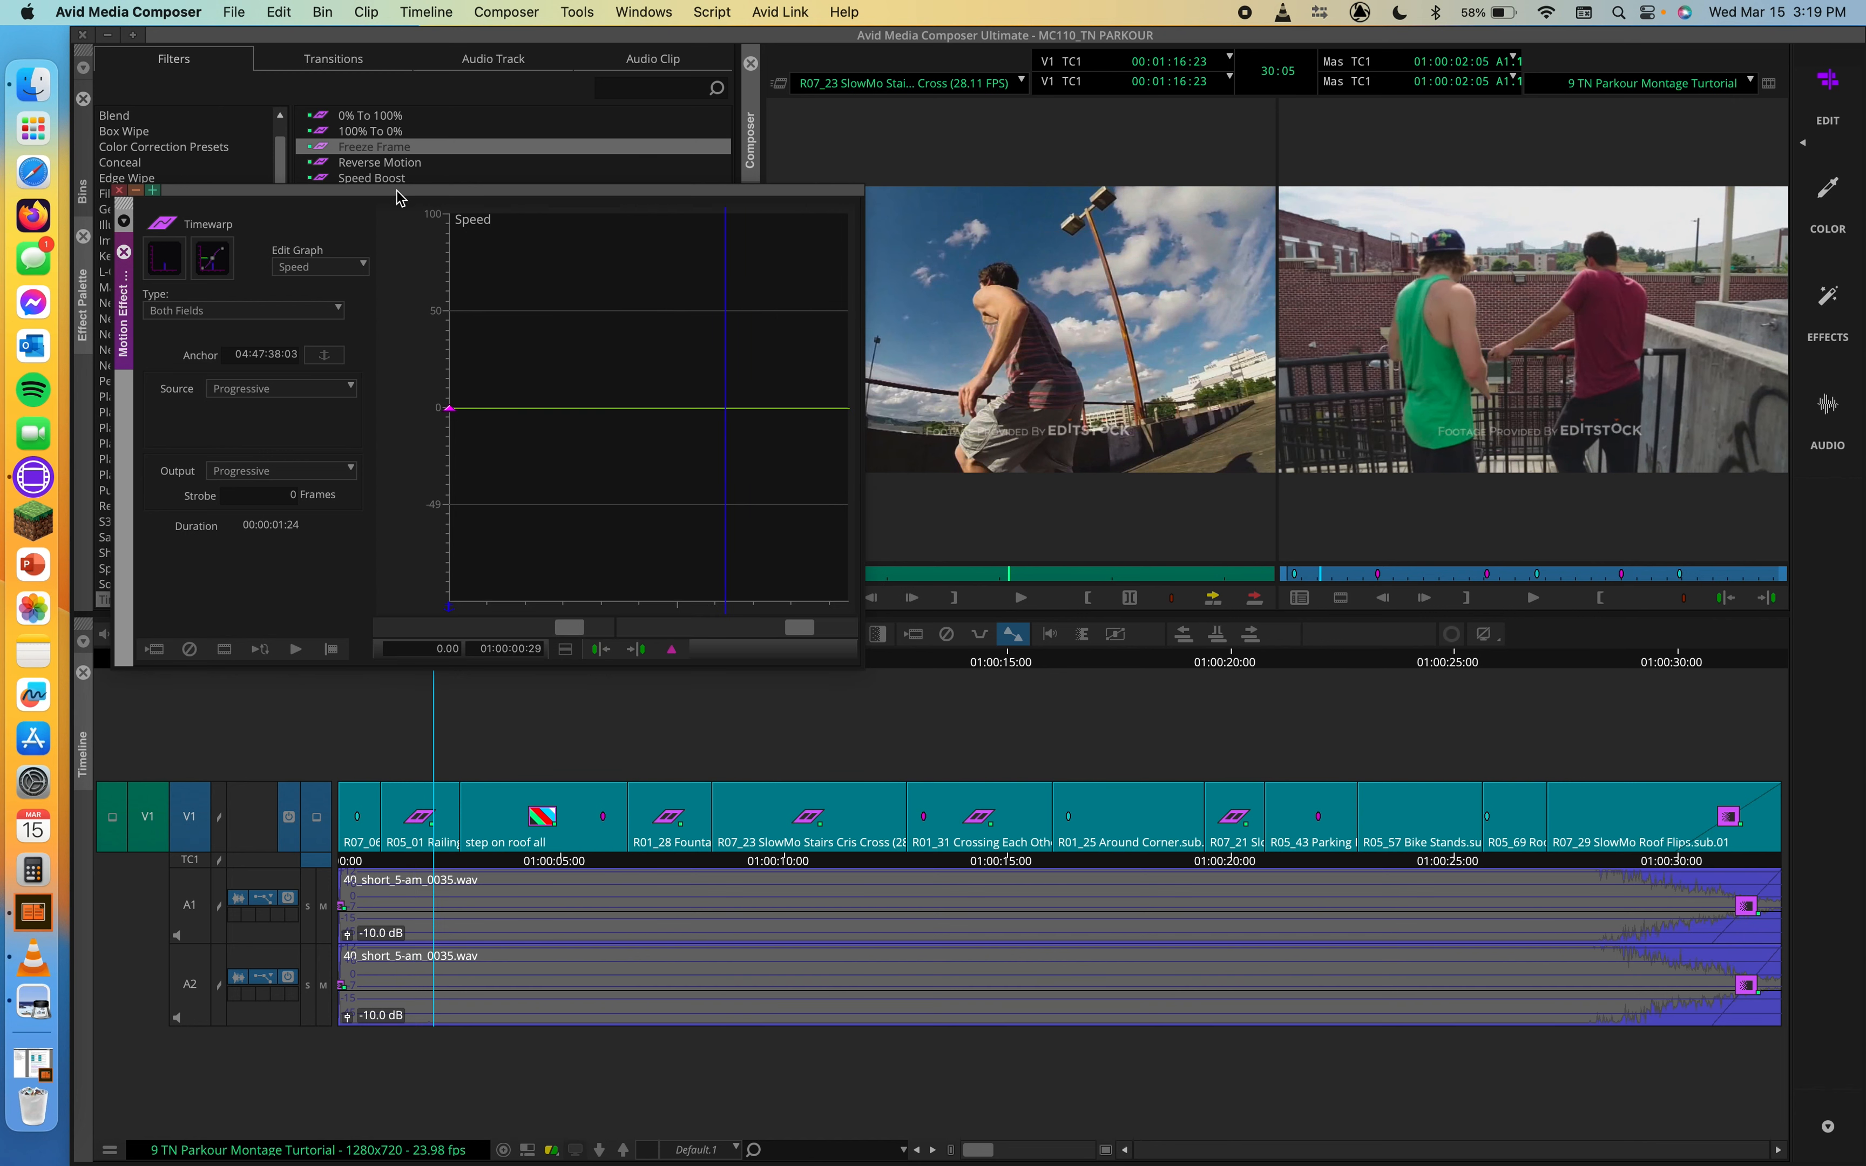
Step: Raise the Railing clip's speed keyframe to 6.17%, check the motion up to the clip's end and close the Motion Effect Editor
left_click(162, 261)
left_click(168, 261)
left_click_drag(449, 412, 453, 401)
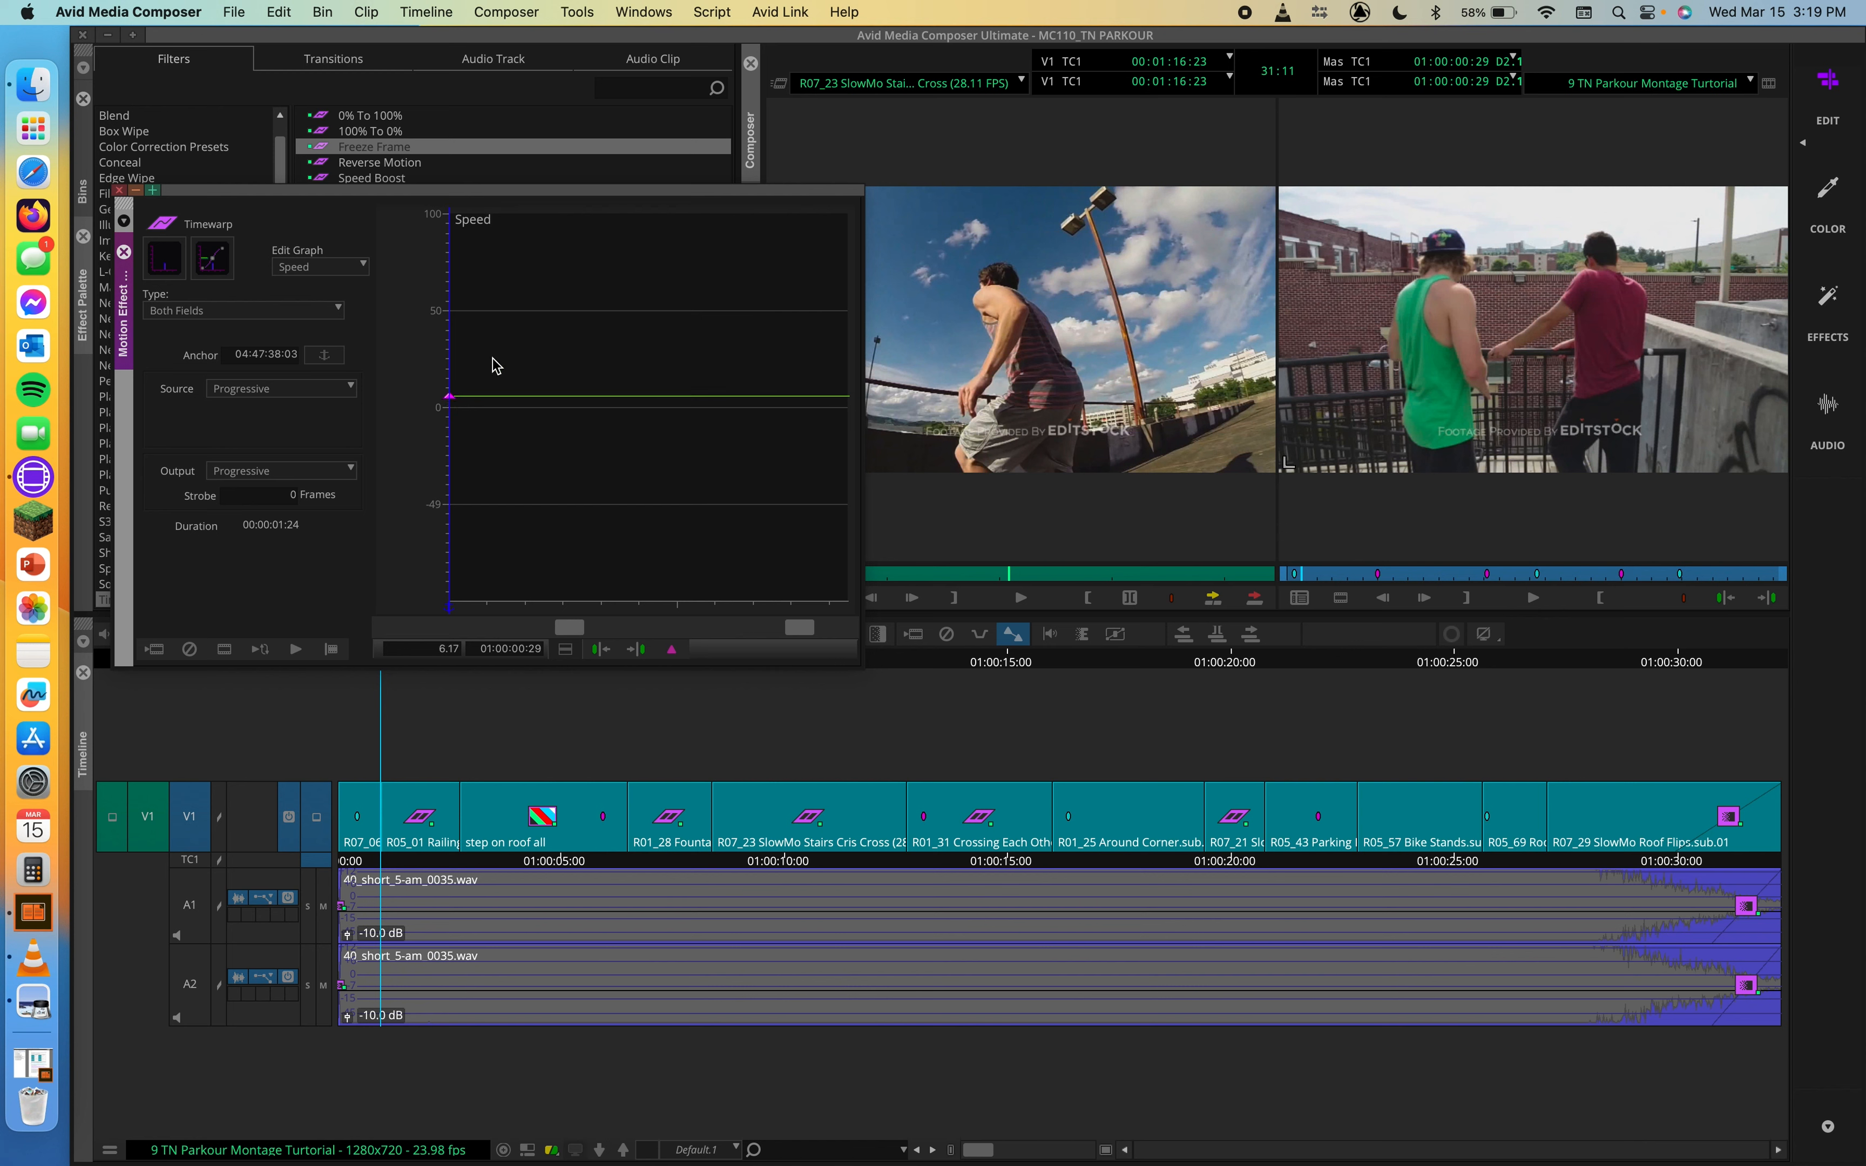
left_click(478, 609)
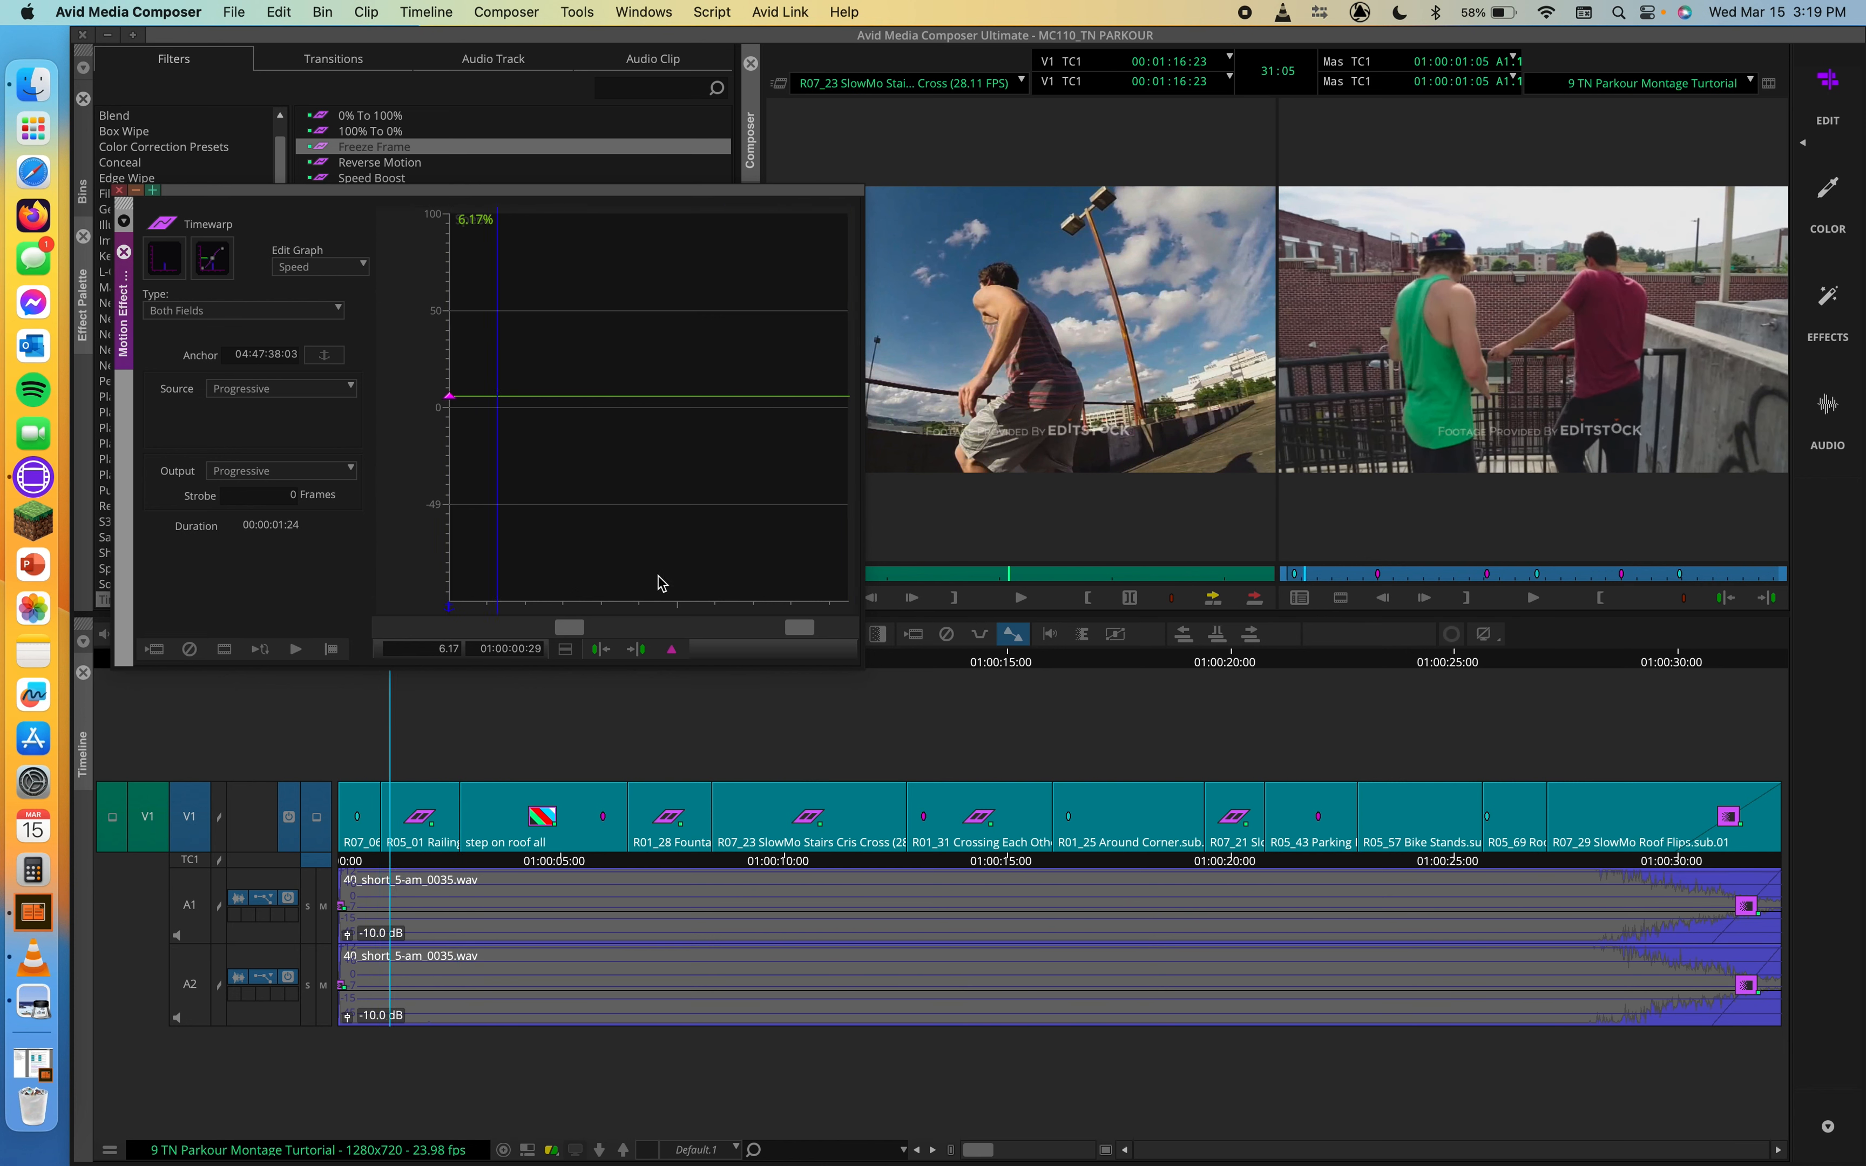
left_click(845, 522)
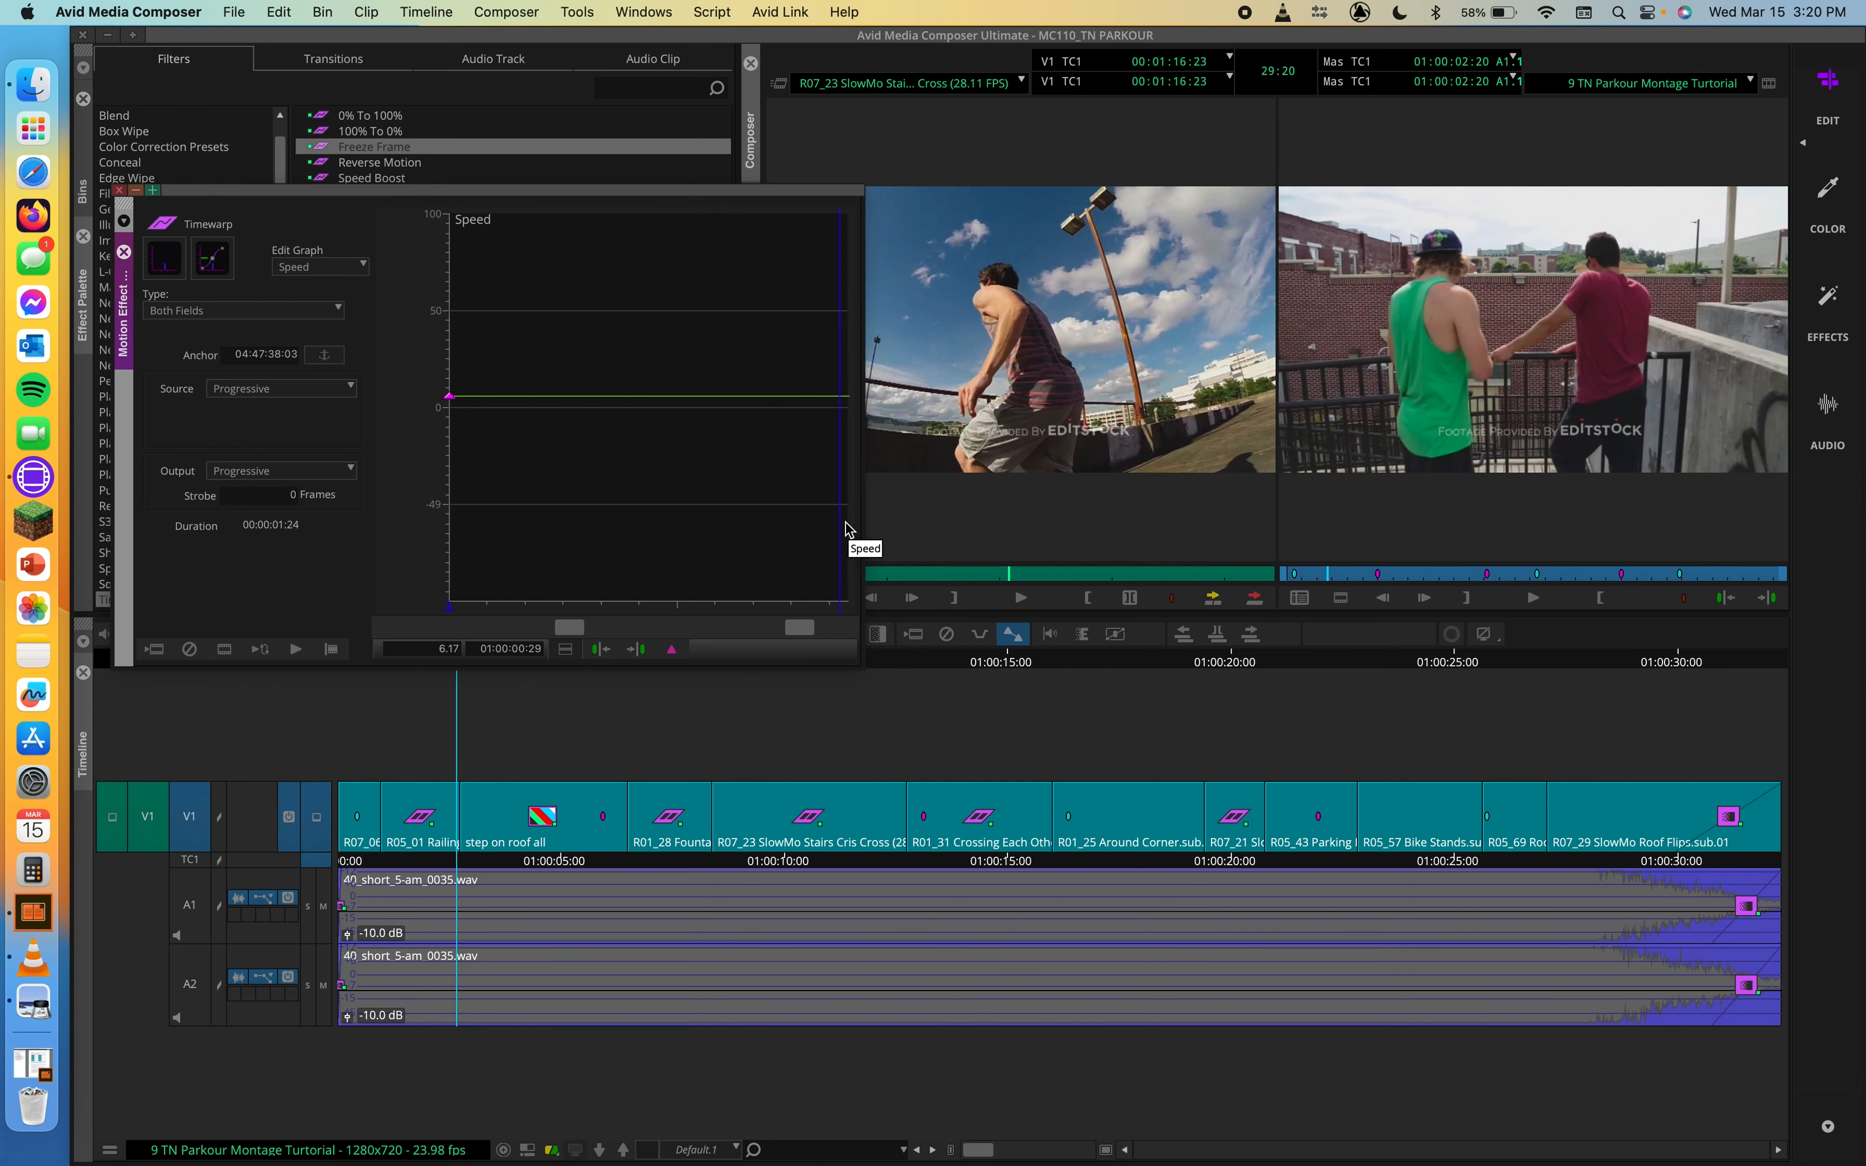
left_click(119, 191)
Step: Apply the Freeze Frame Timewarp to the R01_25 Around Corner clip and open it in the Motion Effect Editor at 01:00:18:03
left_click_drag(714, 665, 1145, 679)
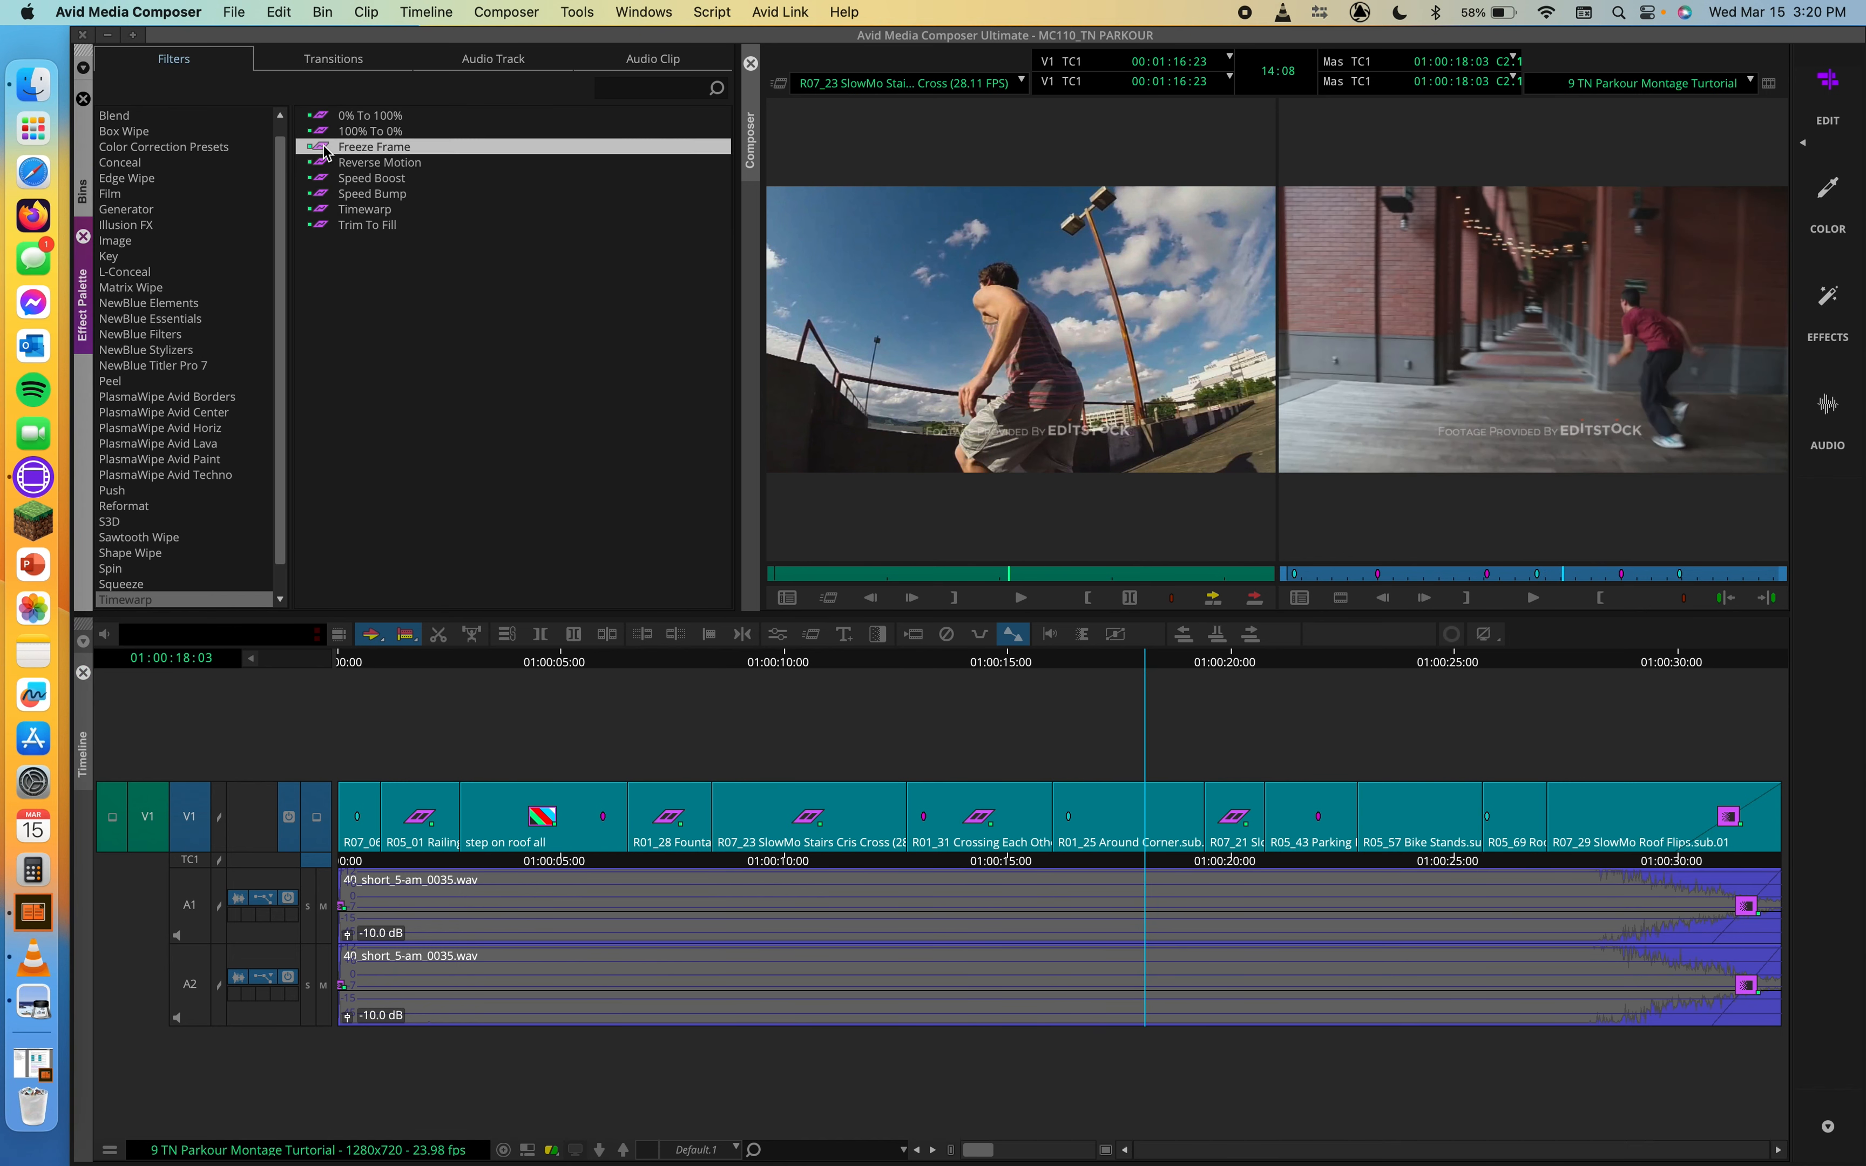
left_click_drag(337, 156, 1134, 819)
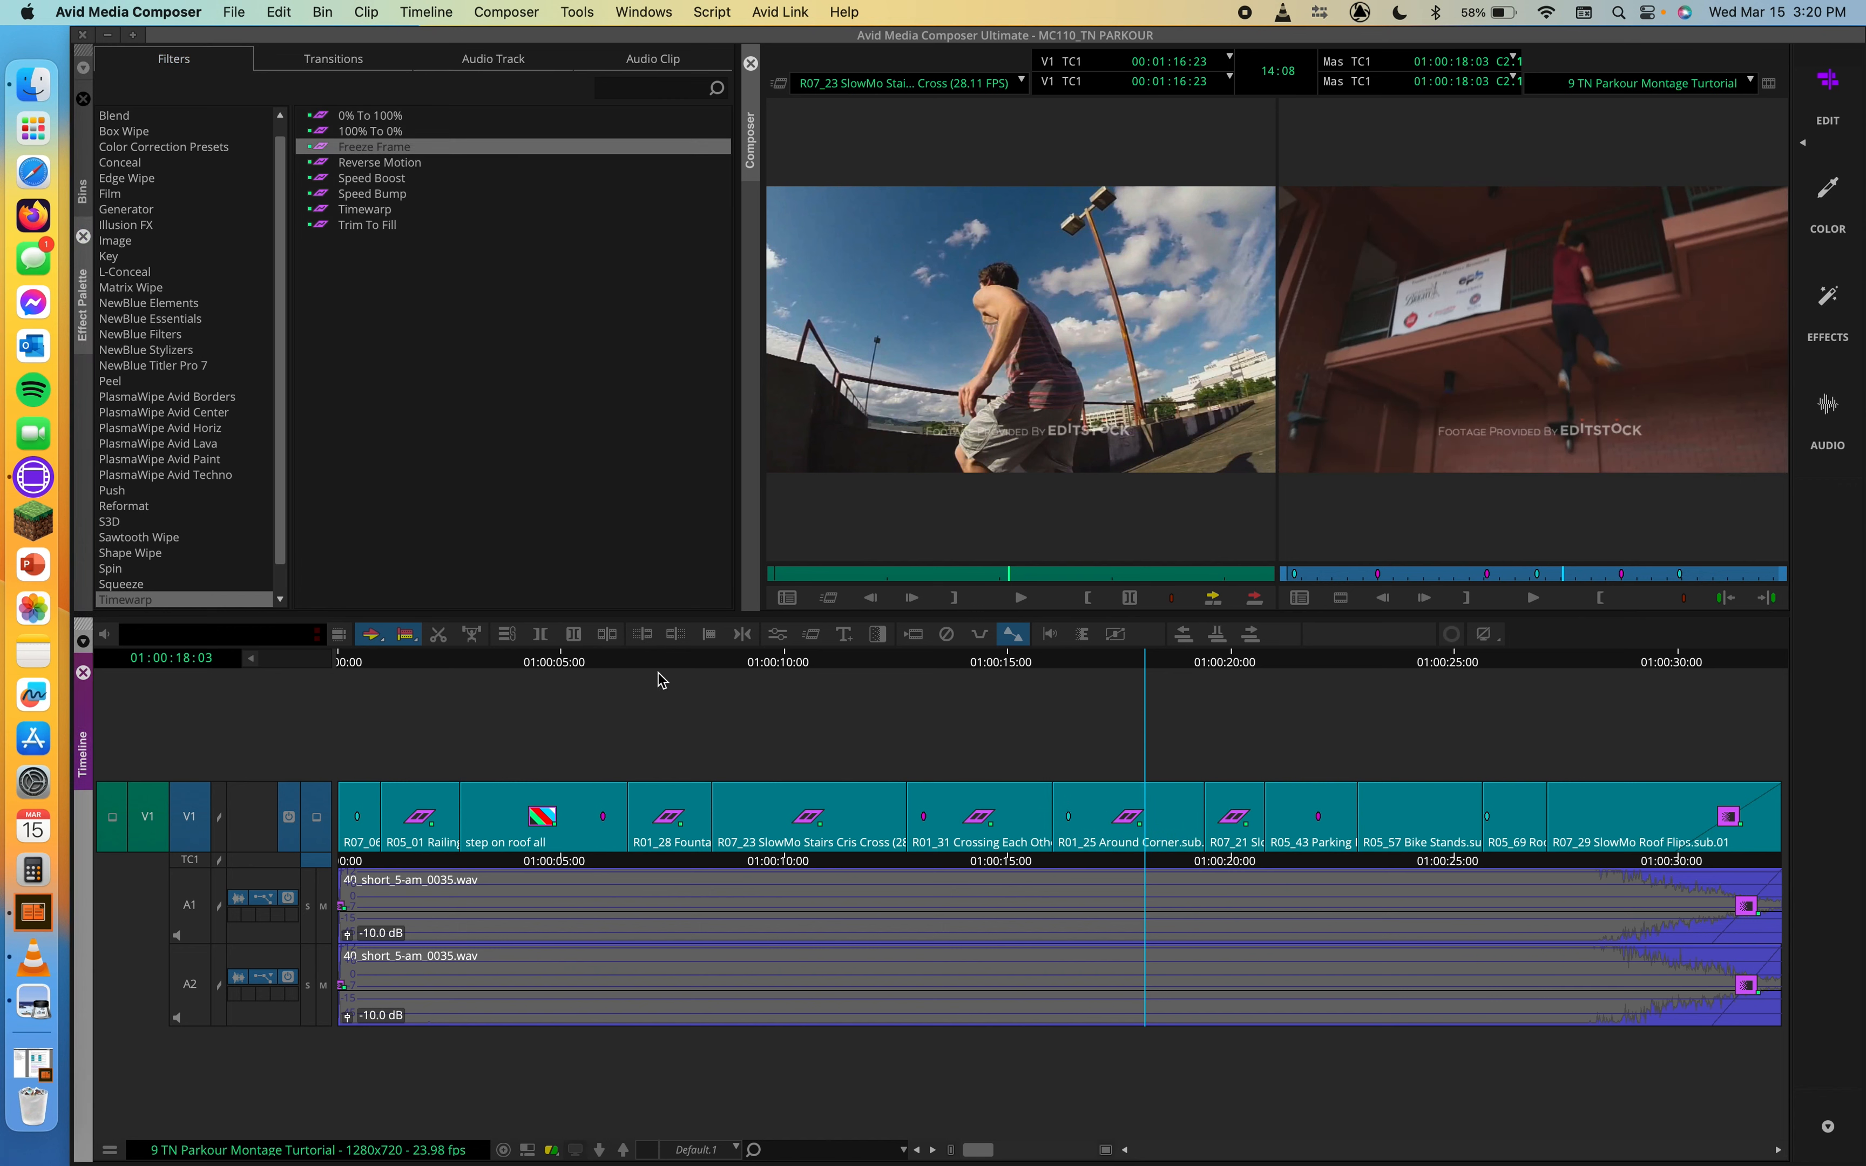
left_click(809, 634)
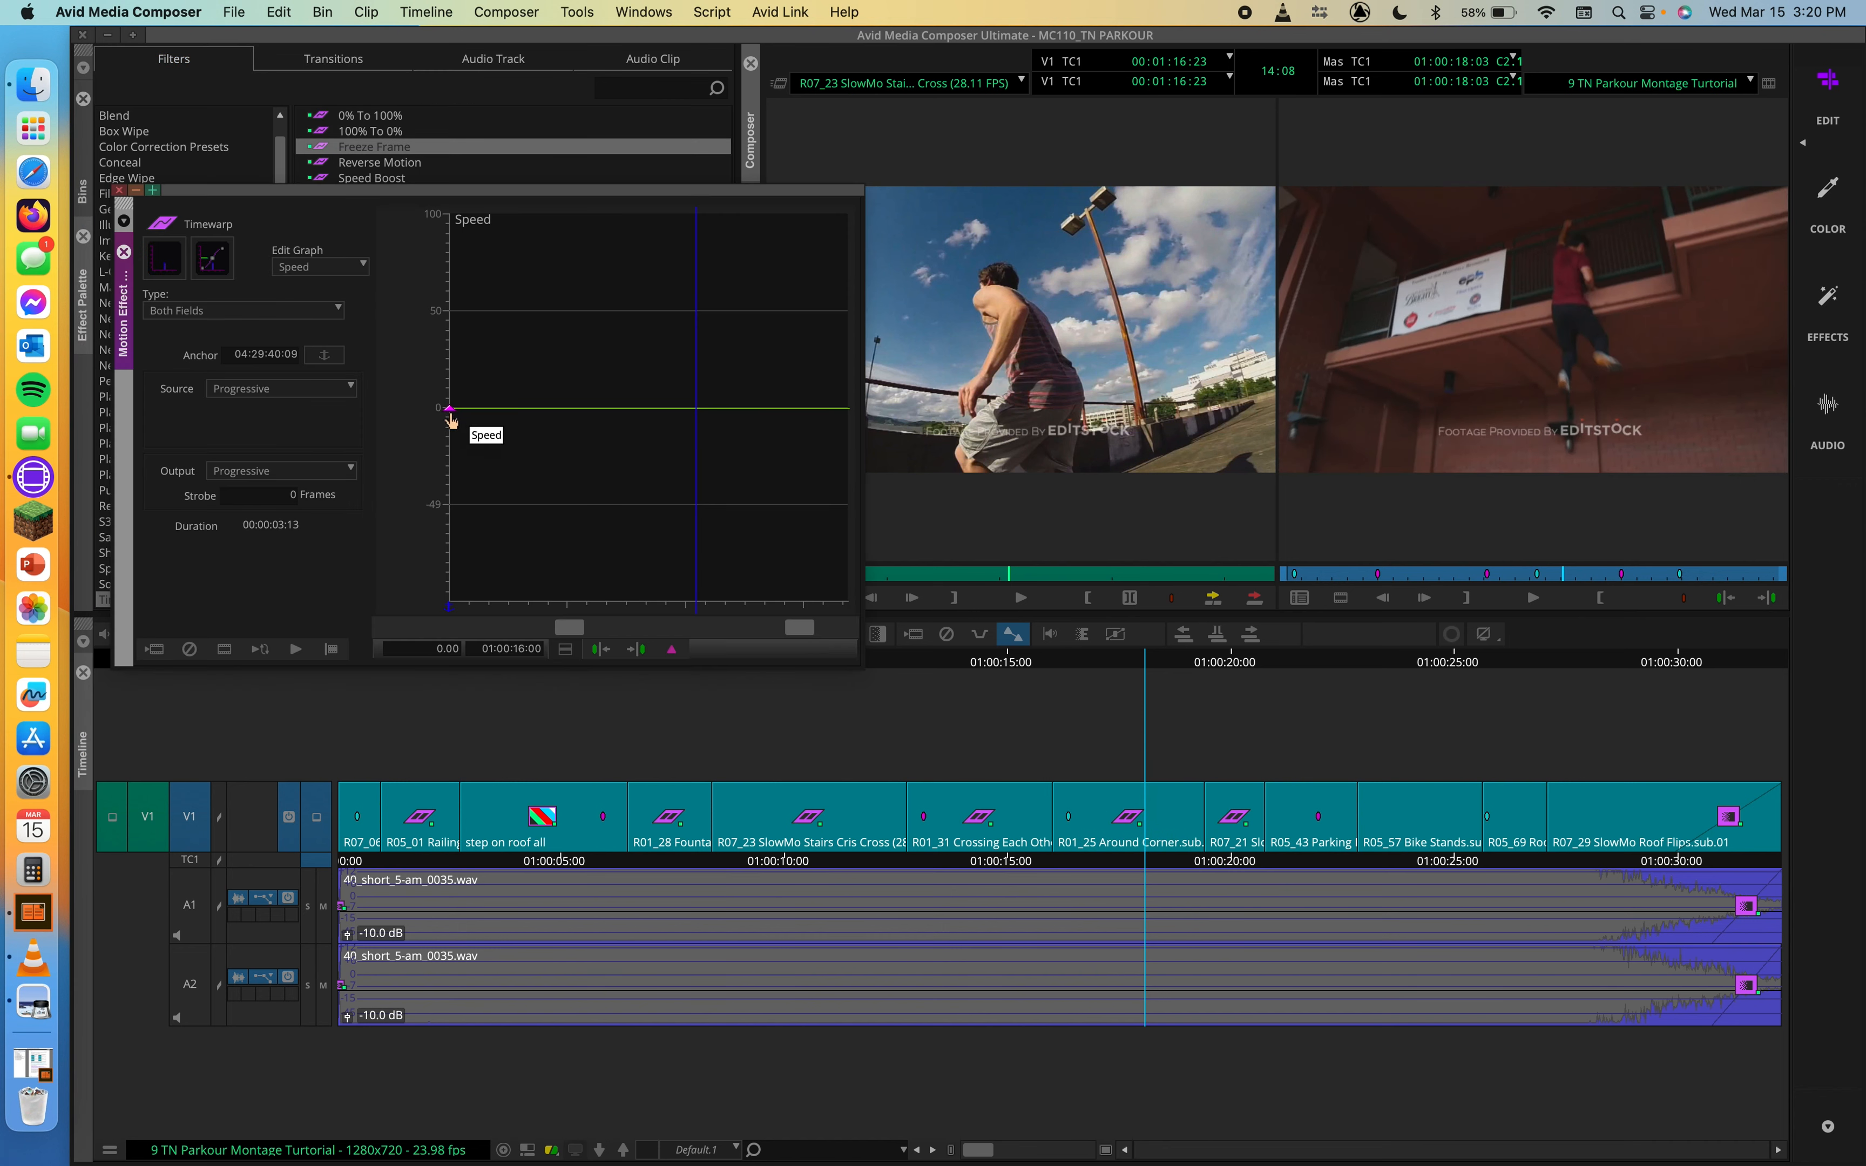
Step: Try raising the Around Corner clip's starting speed keyframe to 29.22% and then higher, scrubbing to check each, and undo the second raise
left_click_drag(450, 416, 458, 360)
left_click_drag(477, 606, 615, 594)
left_click_drag(450, 351, 453, 206)
left_click_drag(472, 608, 792, 614)
key("super+z")
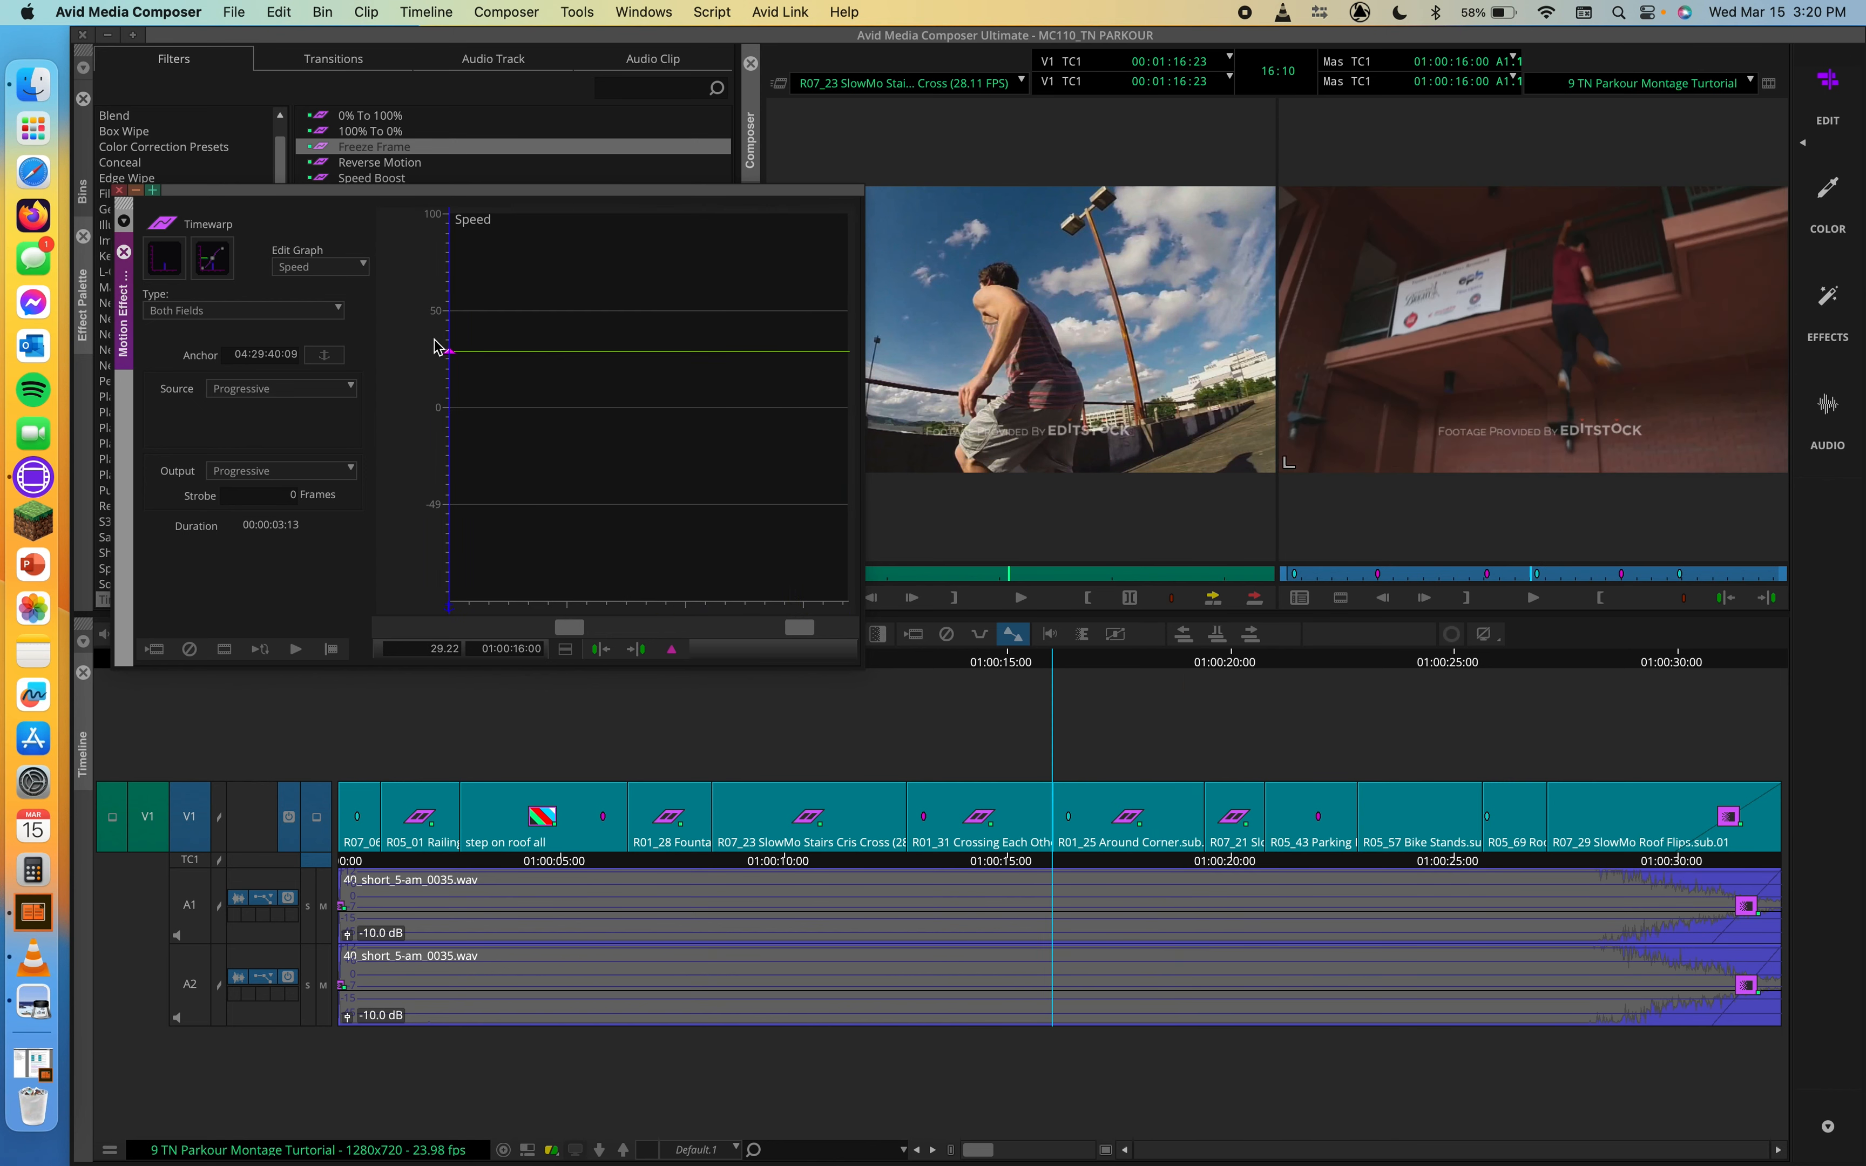
Step: Raise the starting keyframe to 88.20%, add a speed keyframe at 01:00:18:04 and set the anchor at that frame
left_click_drag(453, 357, 483, 246)
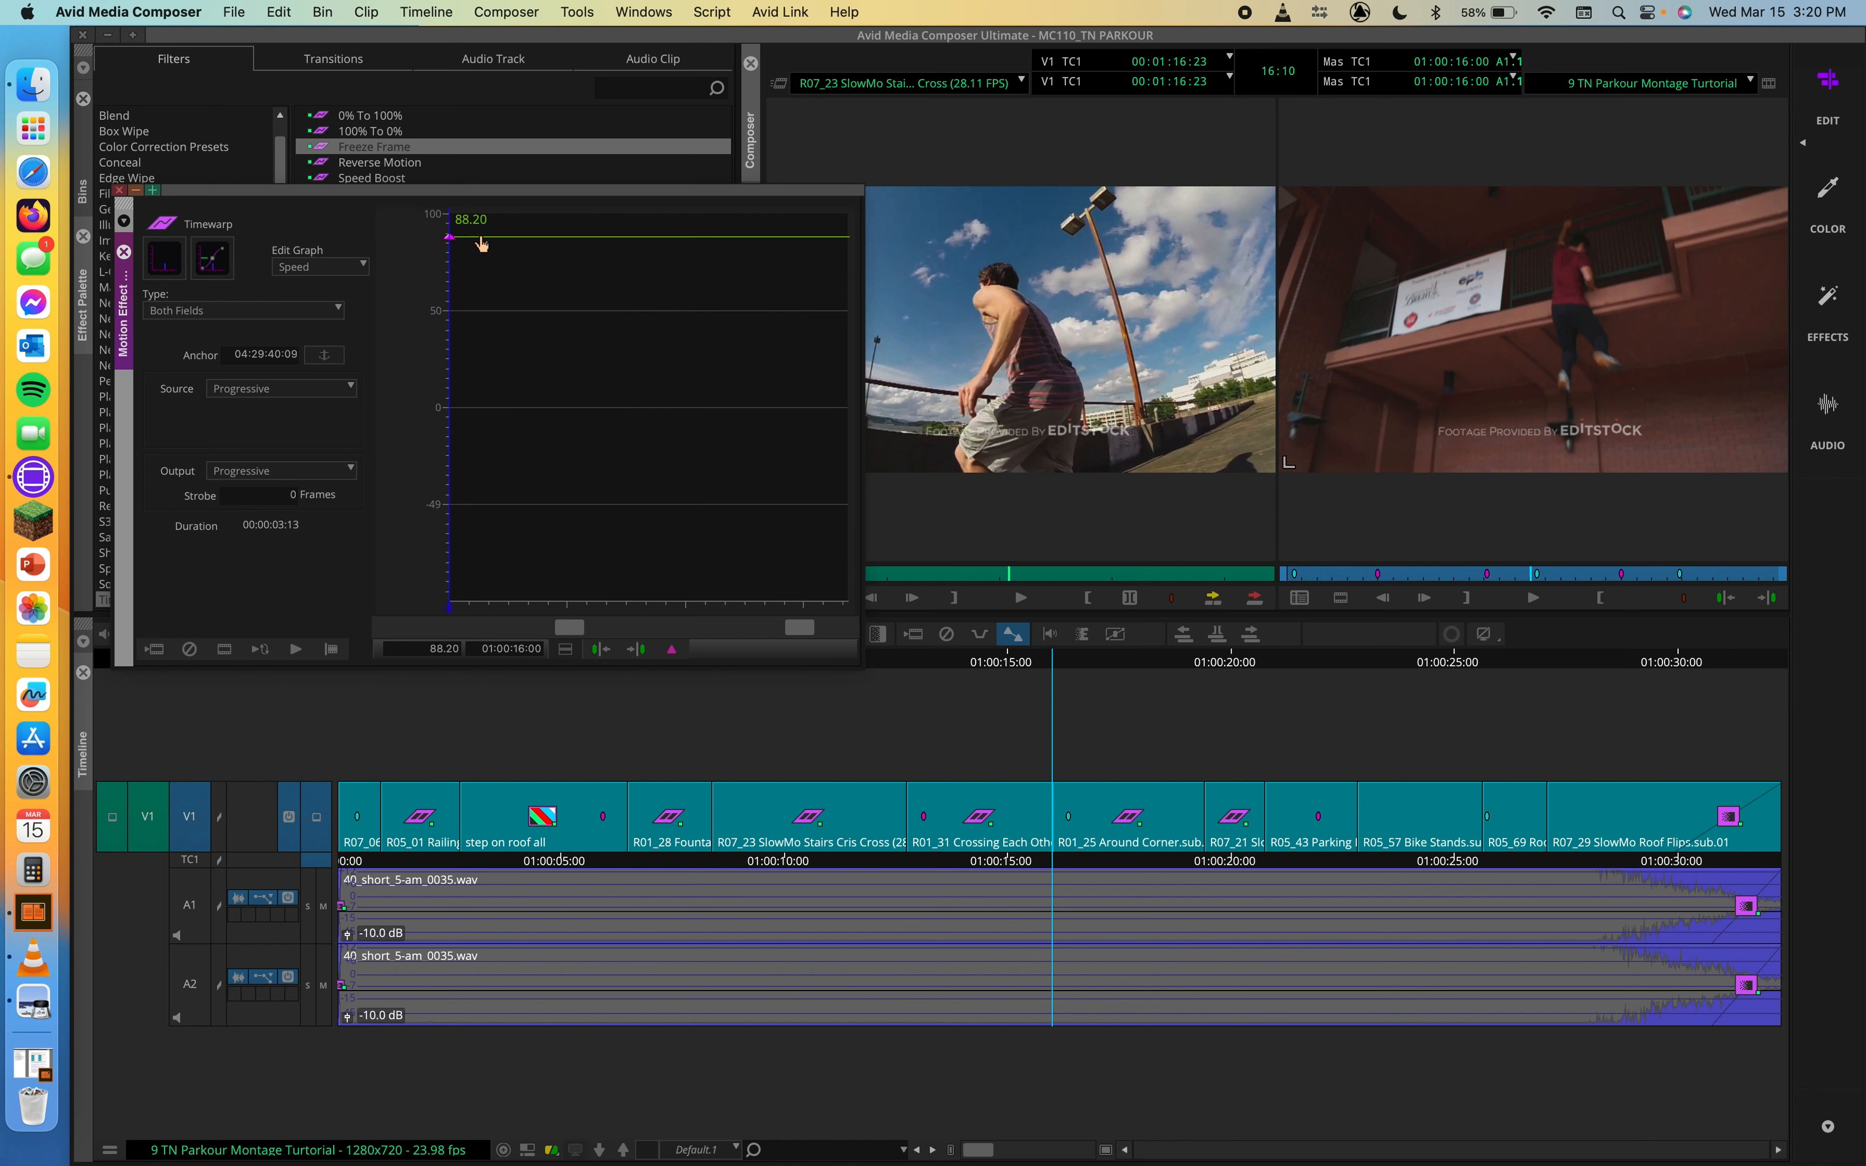
left_click_drag(475, 598, 701, 599)
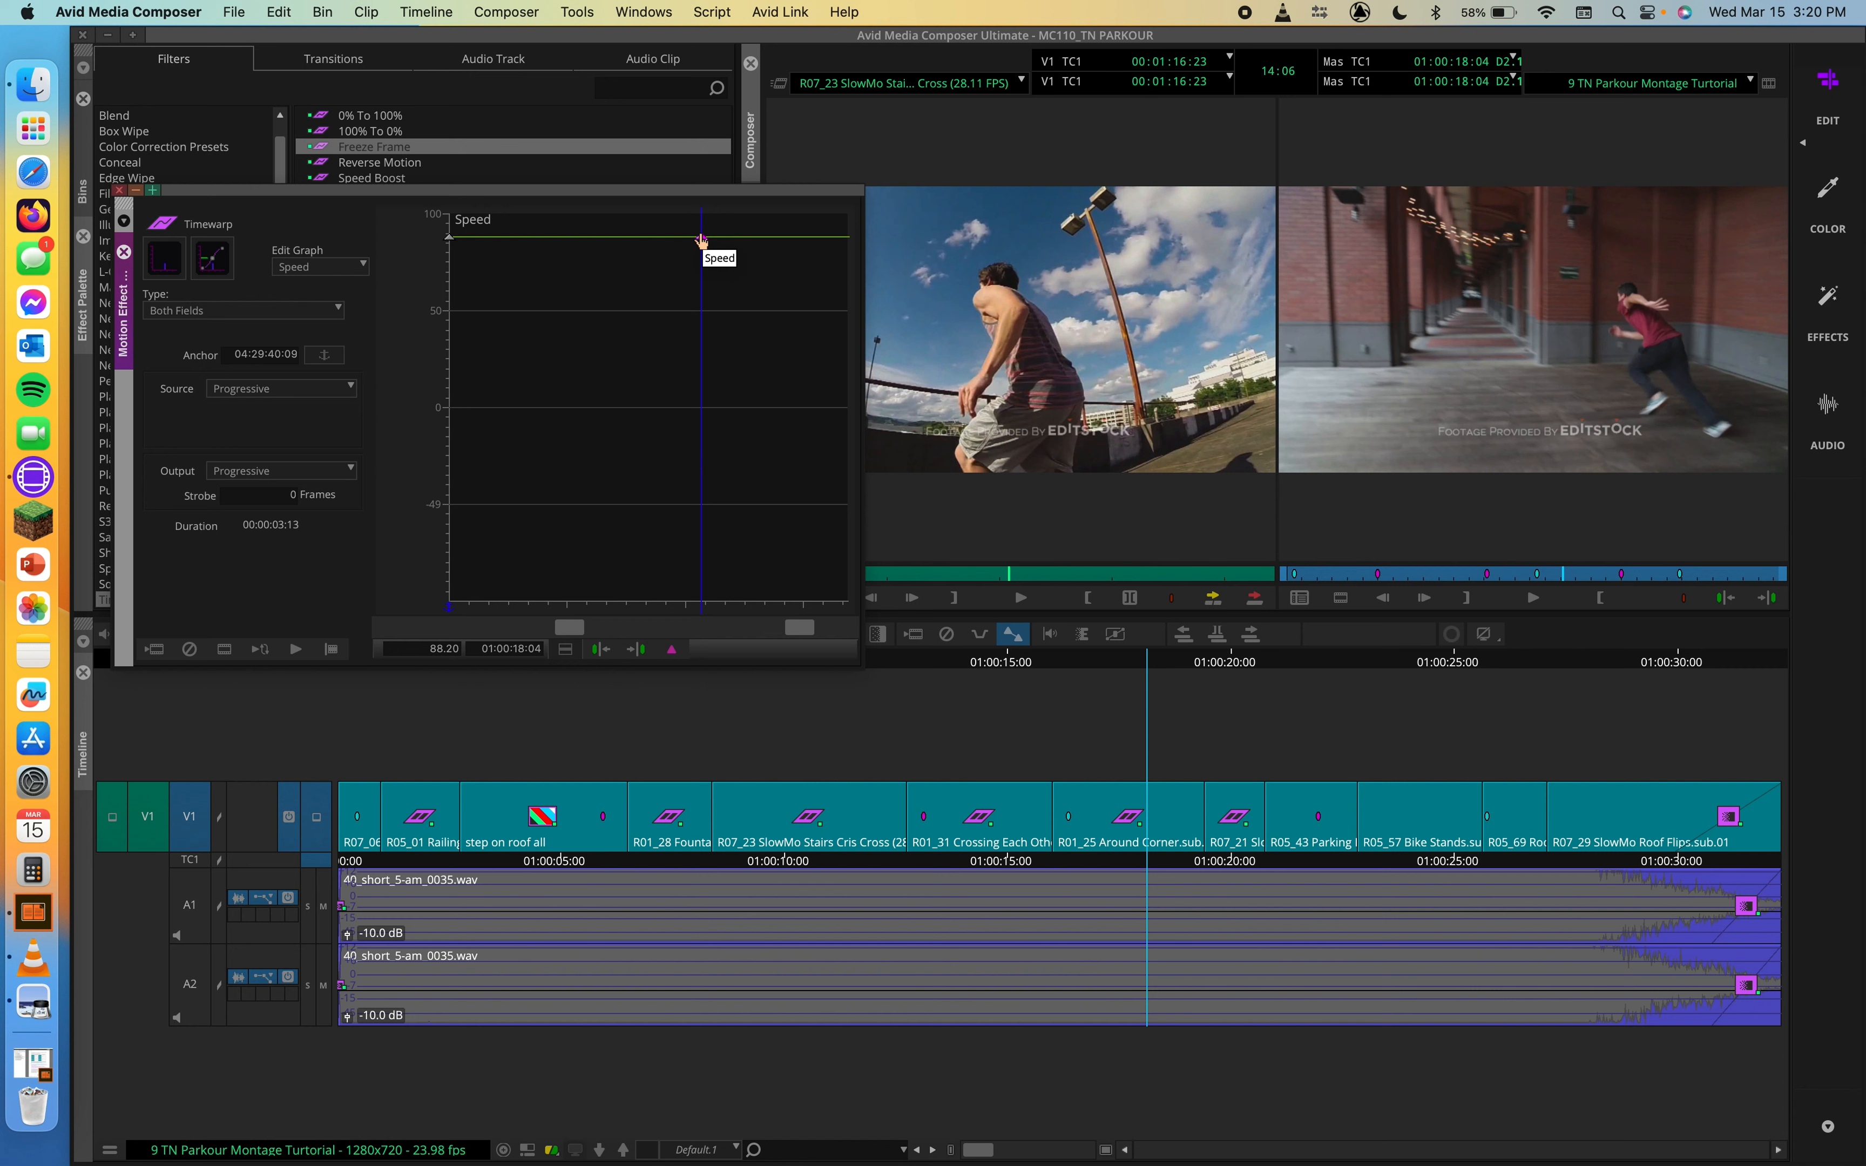
left_click(327, 361)
Step: Delete the starting speed keyframe and lower the 01:00:18:04 keyframe to 0%
left_click(449, 239)
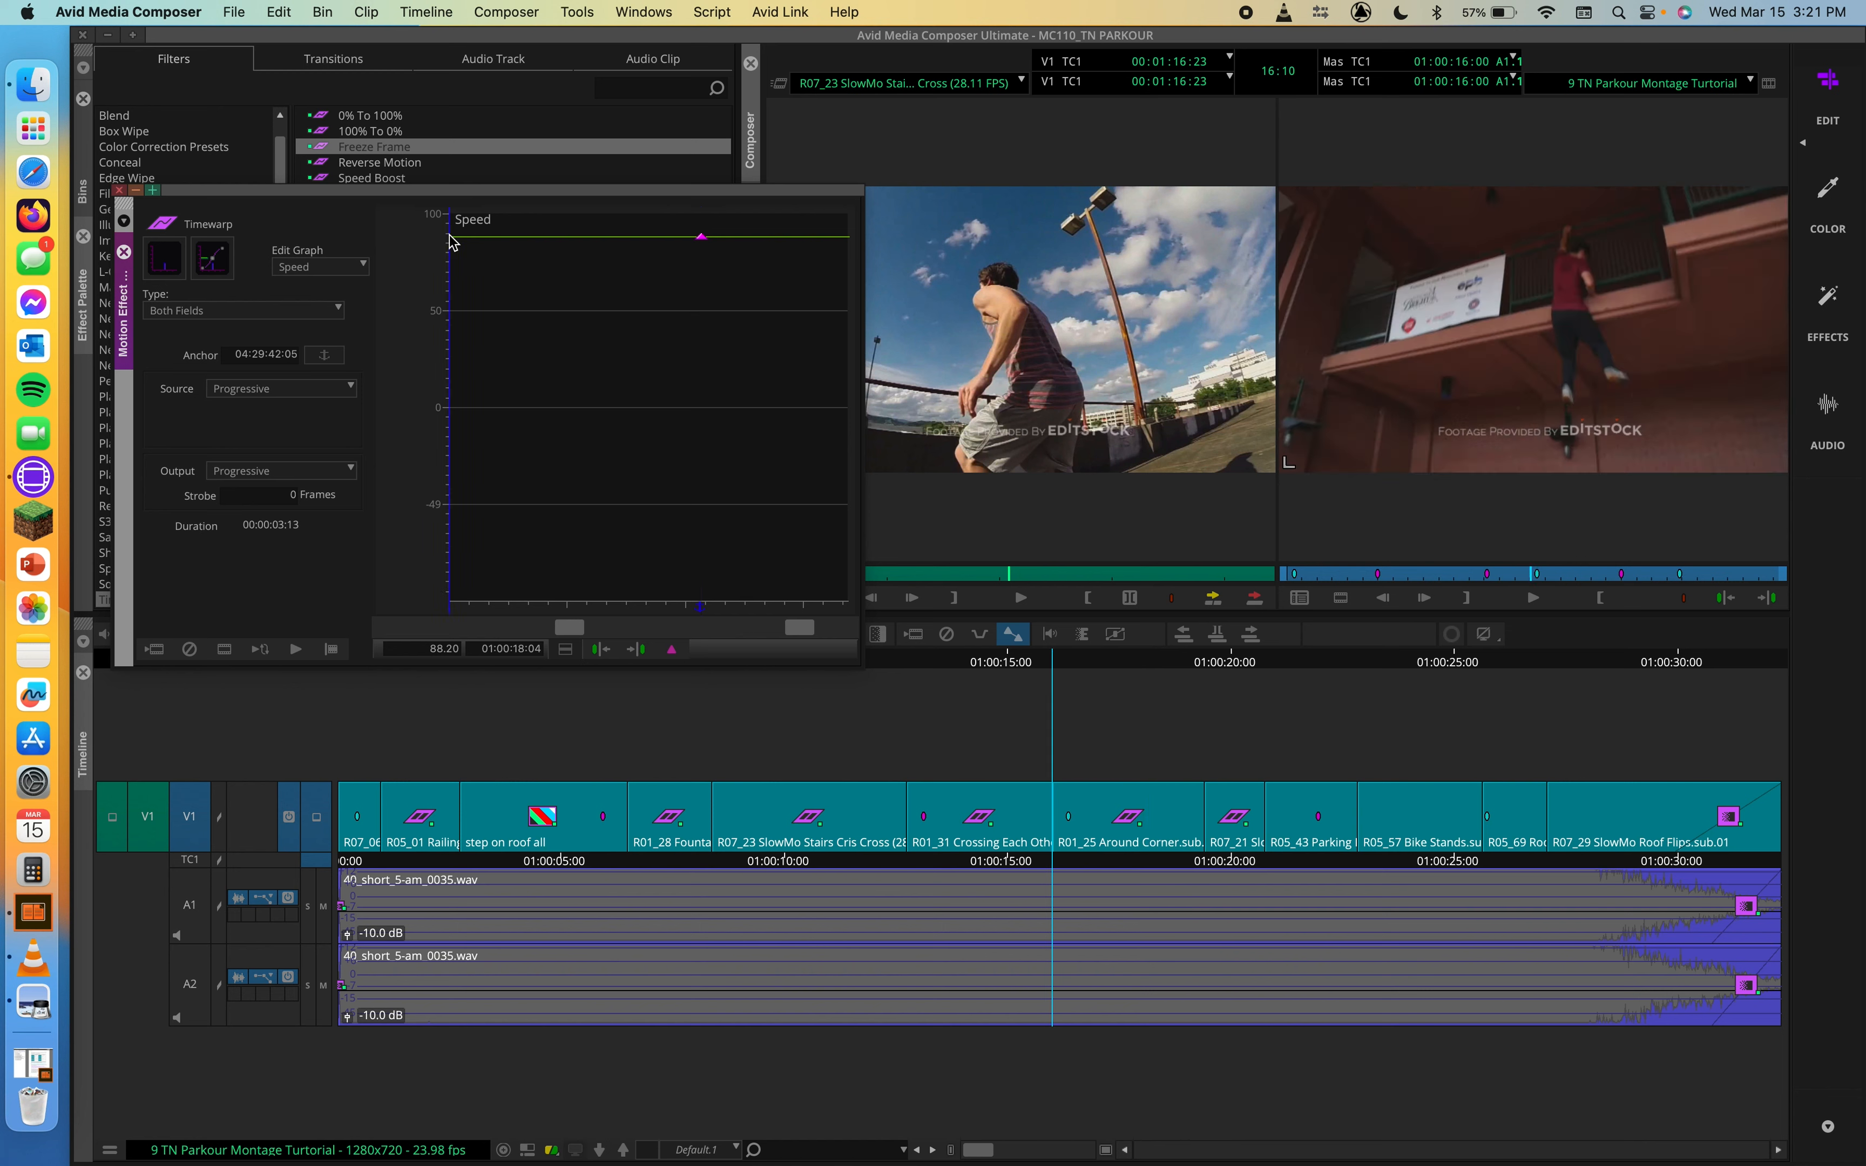
left_click(700, 238)
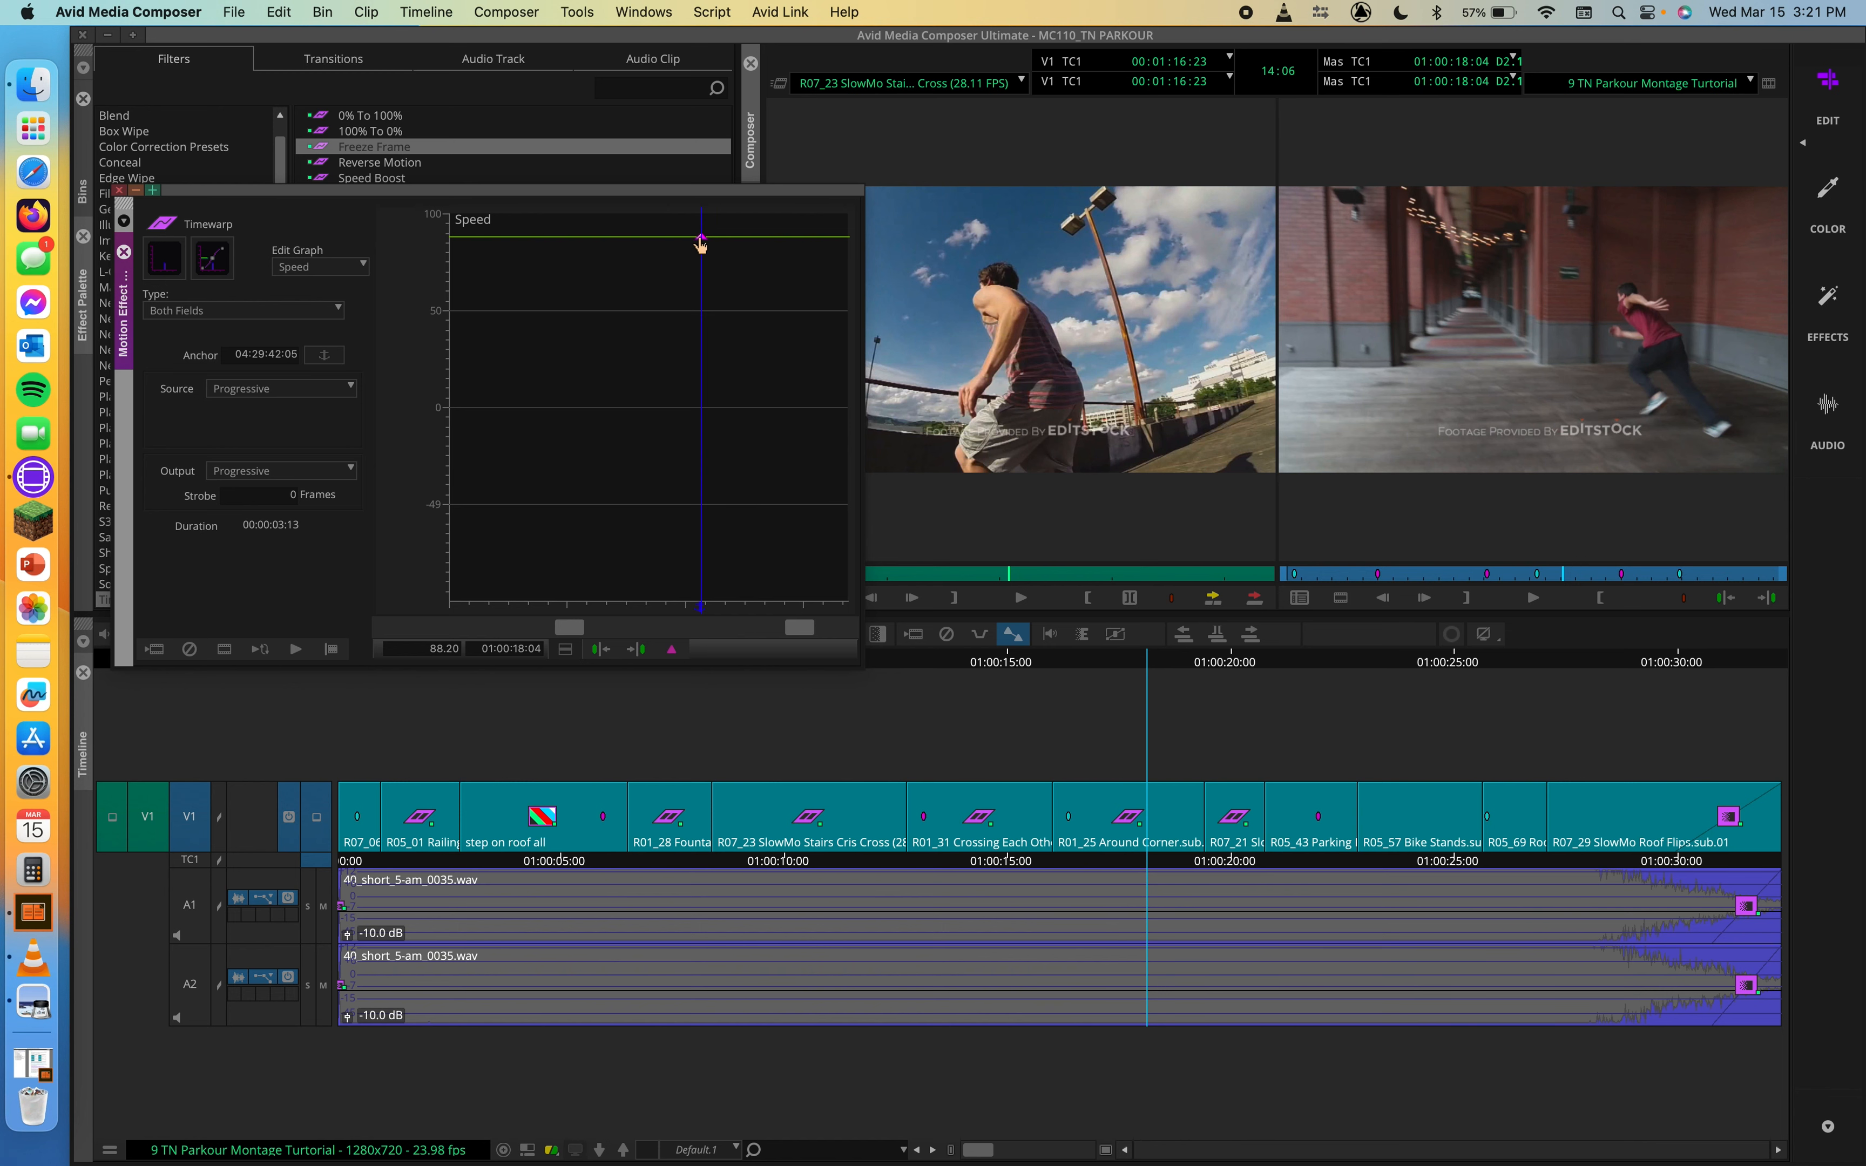
left_click_drag(701, 239, 700, 412)
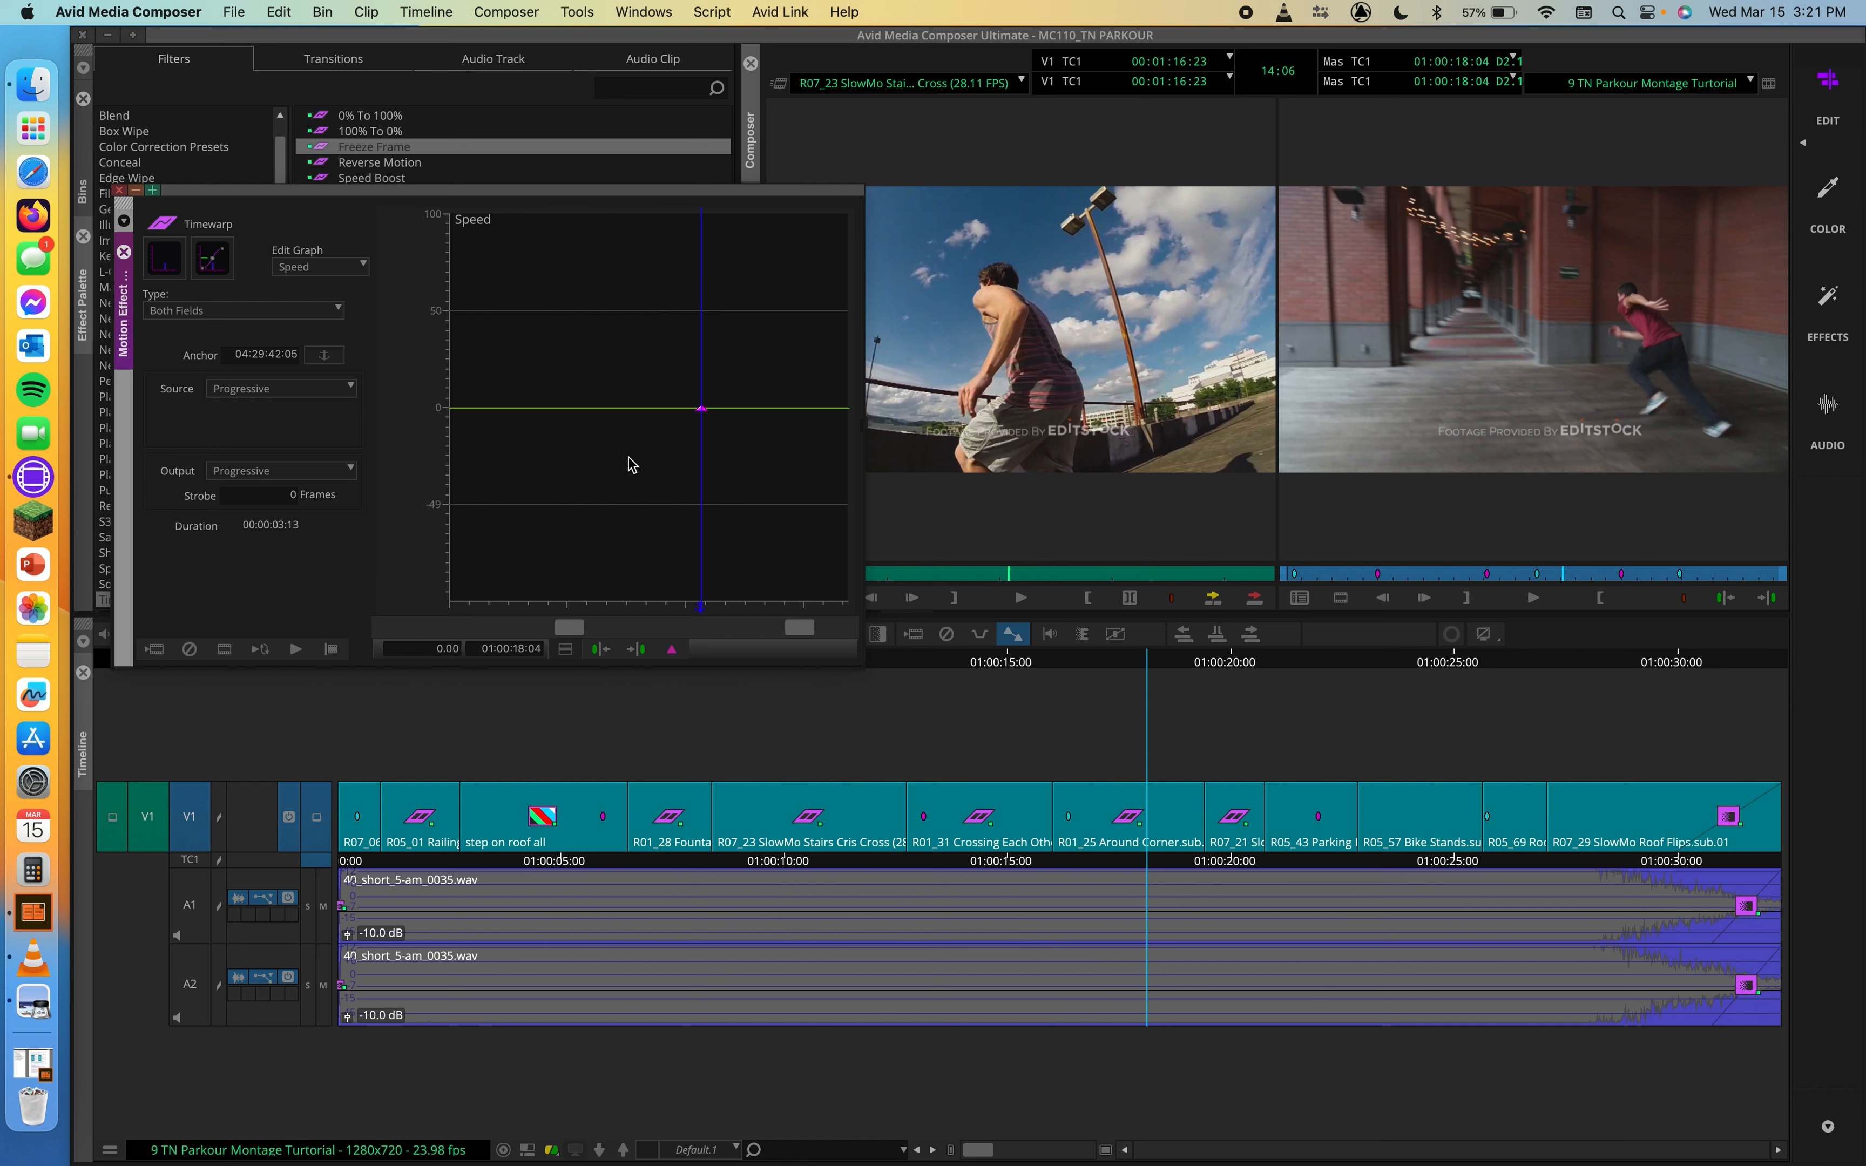
Step: Scrub the Around Corner clip to its end at 01:00:19:11 and close the Motion Effect Editor
mouse_move(690, 610)
left_mouse_down()
mouse_move(417, 613)
mouse_move(870, 612)
mouse_move(566, 610)
mouse_move(865, 598)
mouse_move(503, 588)
mouse_move(687, 576)
left_mouse_up()
left_click_drag(854, 596, 852, 554)
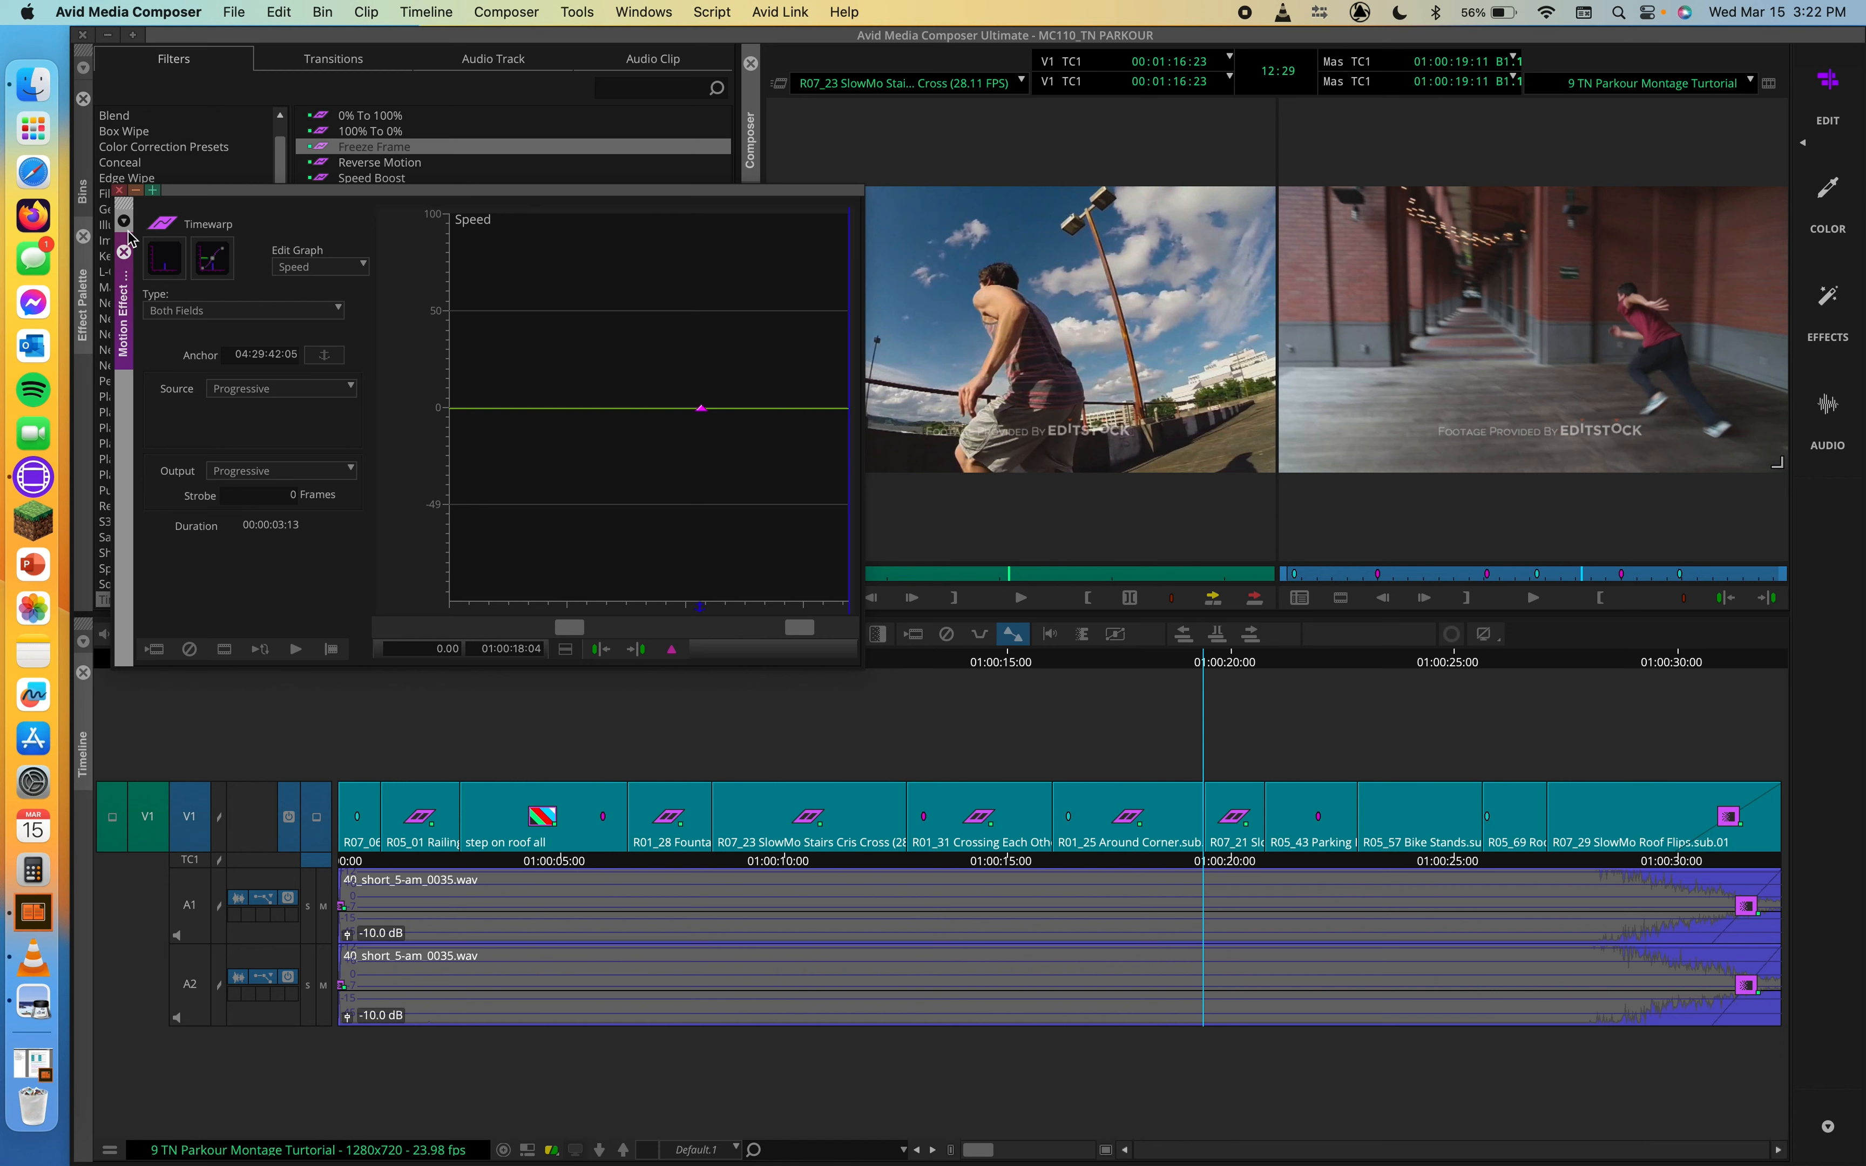
left_click(118, 189)
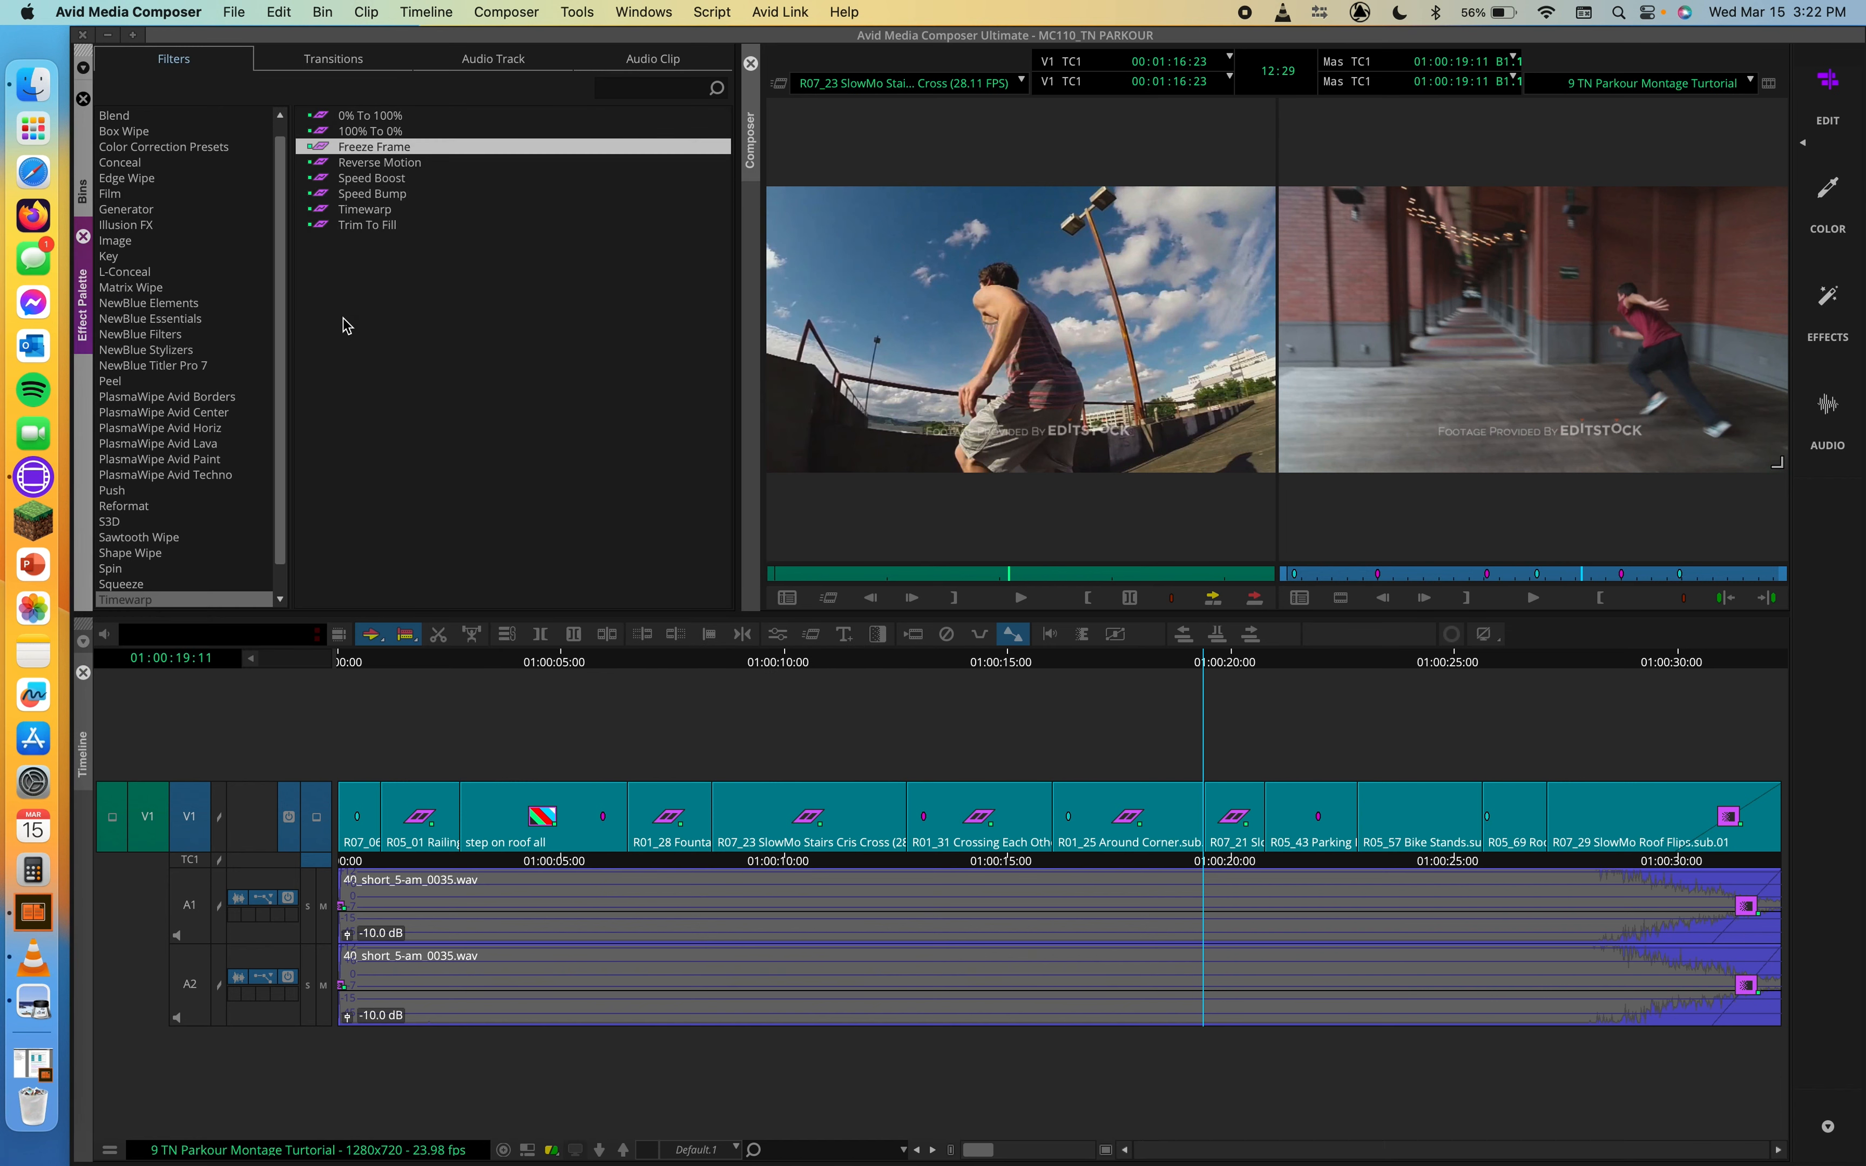
Step: Apply the Trim To Fill Timewarp to the R05_57 Bike Stands clip
left_click(337, 226)
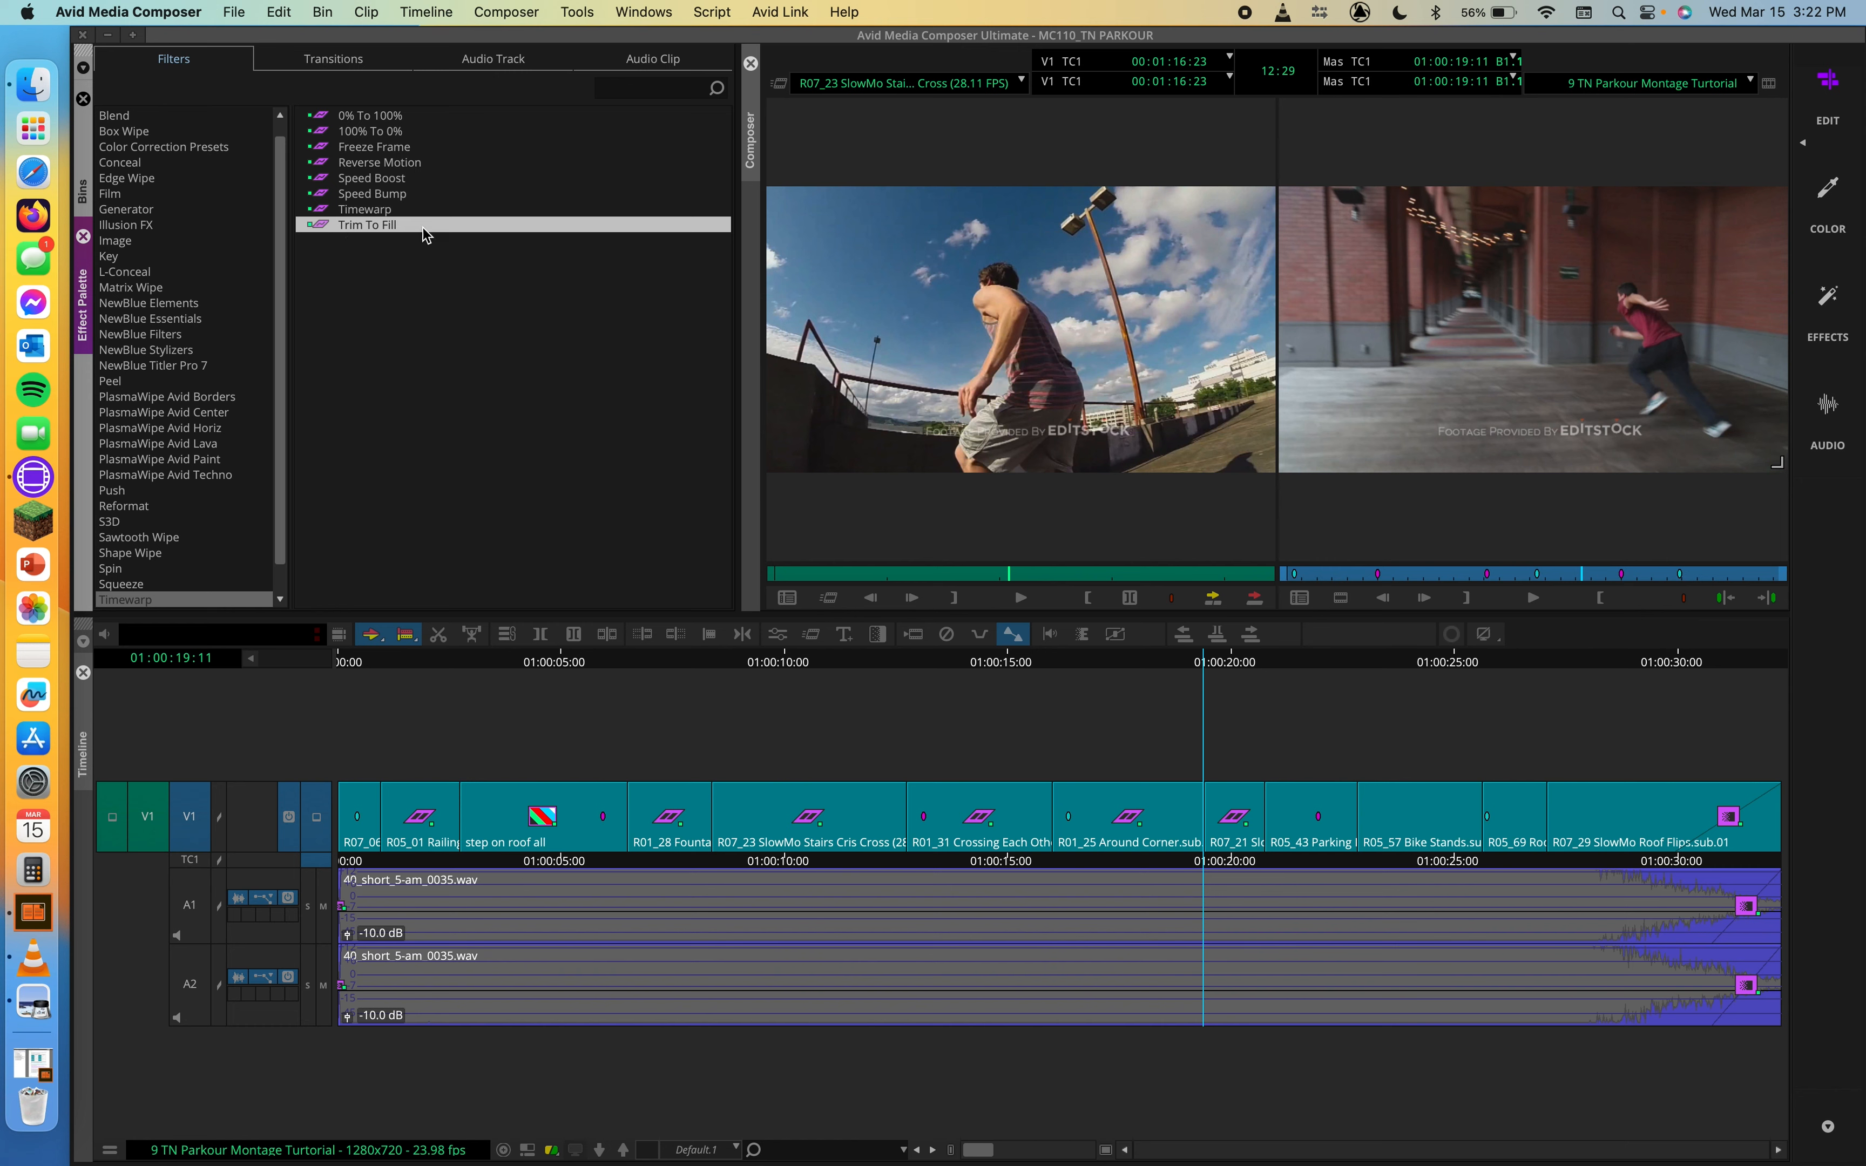
left_click(1448, 663)
mouse_move(1451, 668)
left_mouse_down()
mouse_move(1379, 665)
mouse_move(1434, 668)
left_mouse_up()
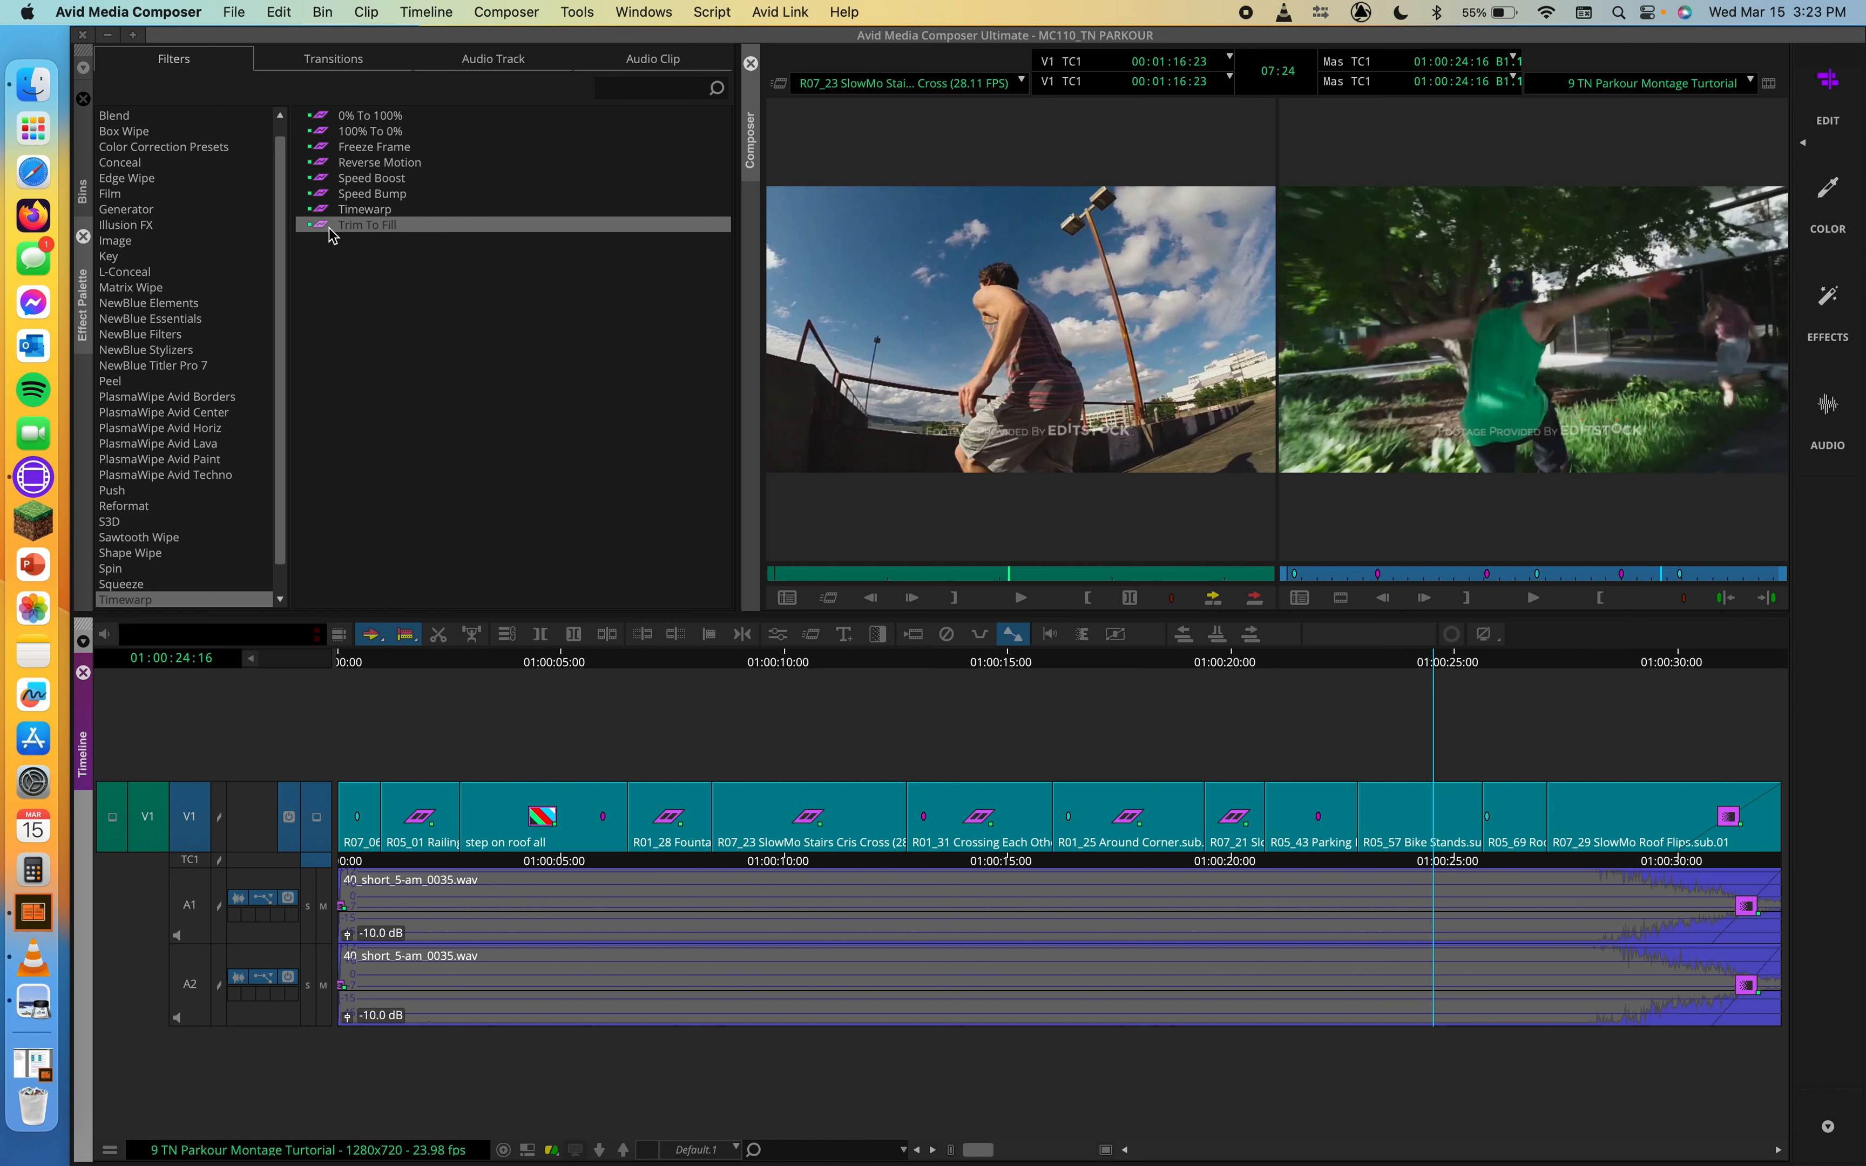
left_click_drag(330, 228, 1402, 805)
Step: Trim the tail of the Bike Stands clip back to about 01:00:24 and scrub the clip to 01:00:23:13
key("u")
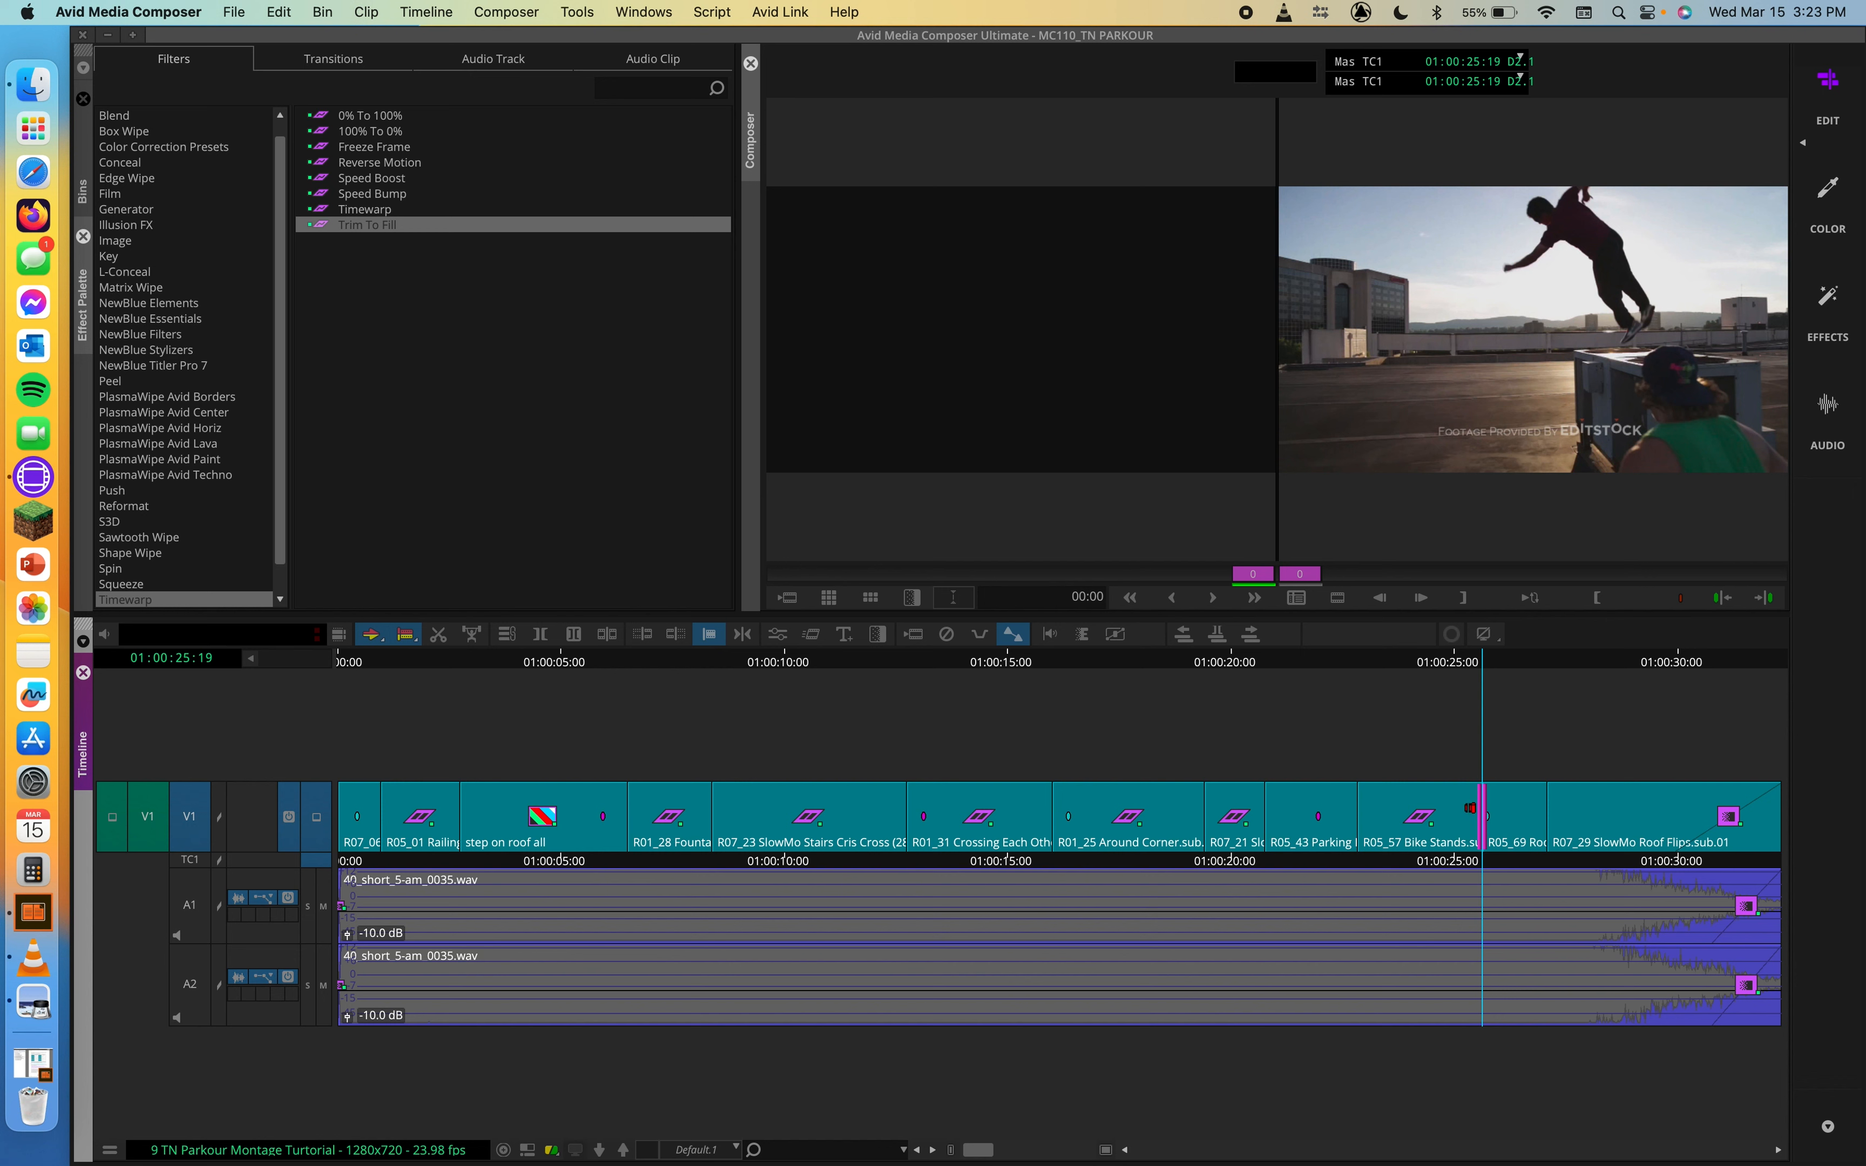
left_click(1472, 826)
left_click_drag(1471, 826, 1400, 829)
mouse_move(1391, 662)
left_mouse_down()
mouse_move(1369, 668)
mouse_move(1404, 675)
mouse_move(1384, 661)
left_mouse_up()
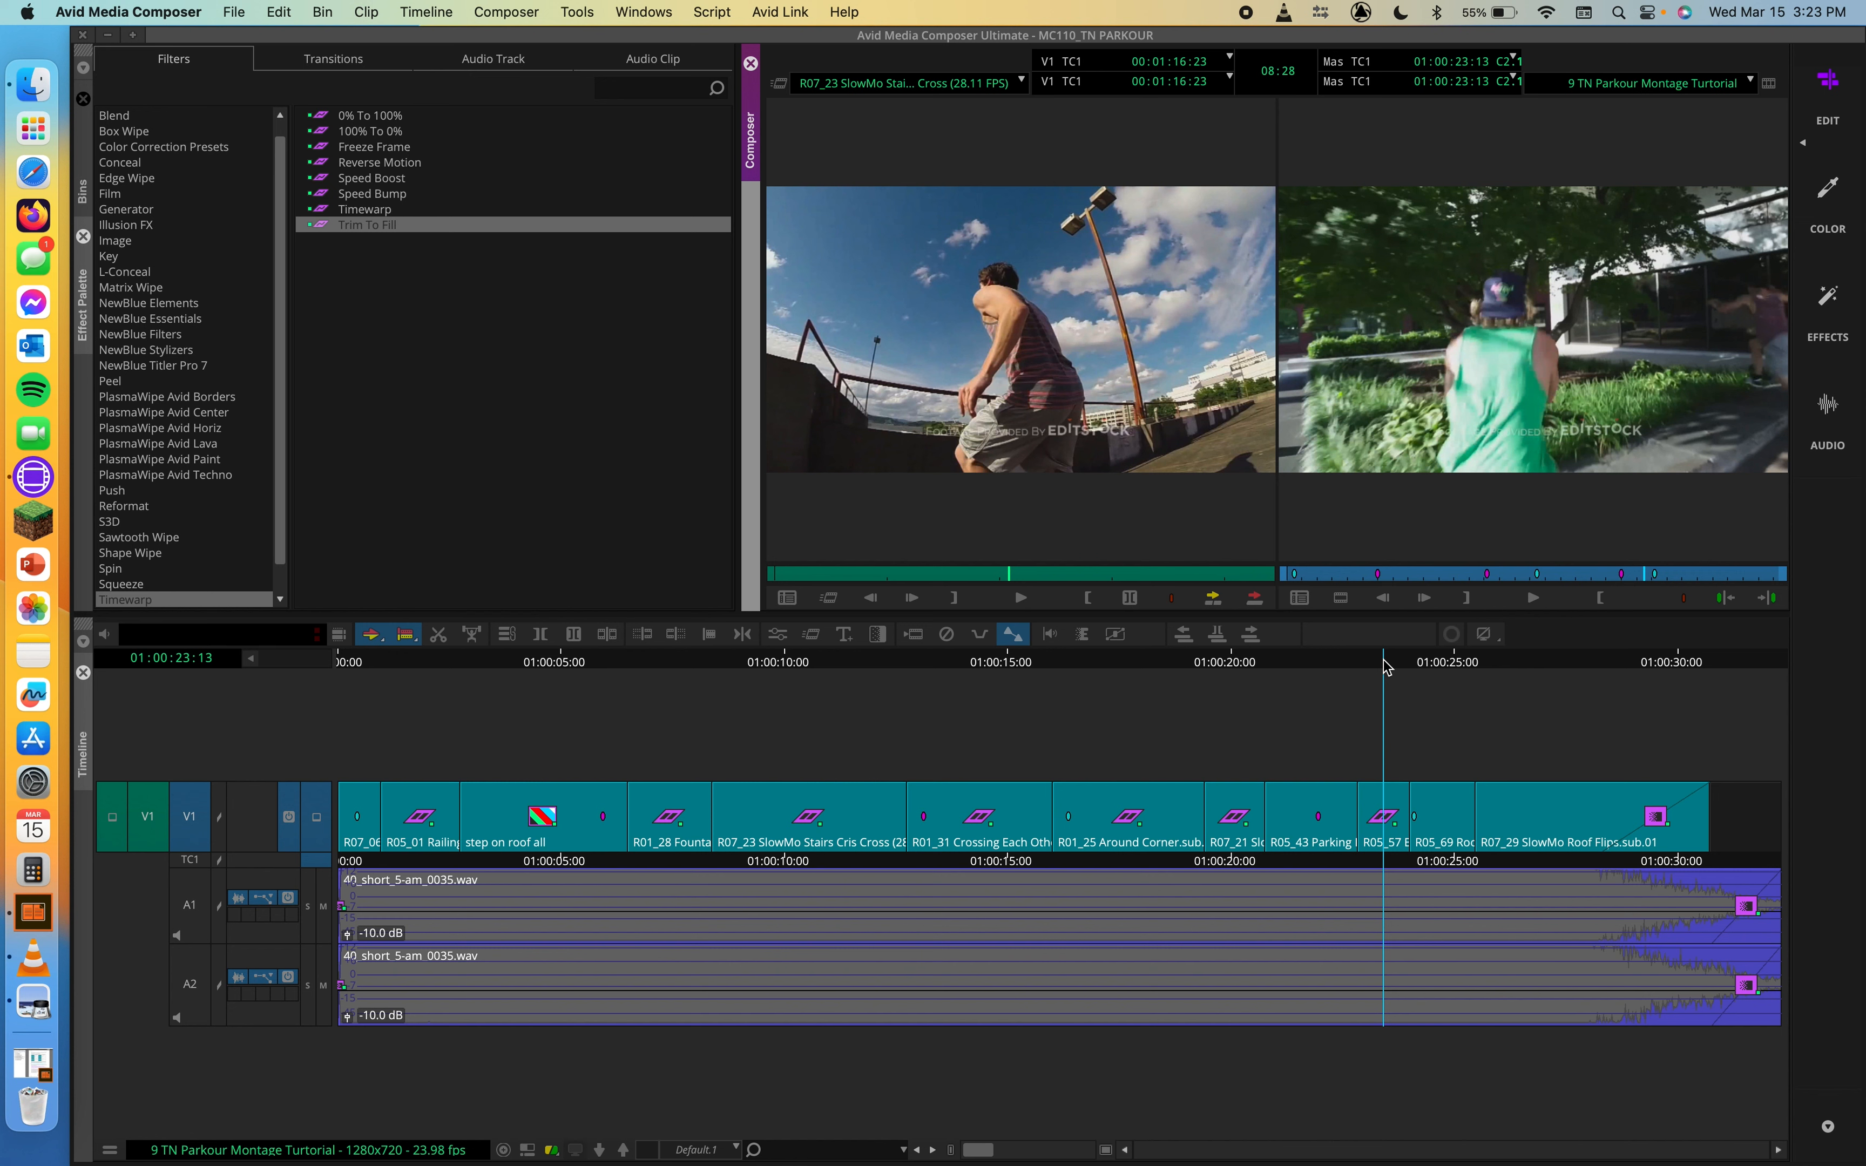
Step: Extend the tail of the Bike Stands clip until its speed is 60% and scrub to 01:00:26:01
left_click(1400, 827)
left_click_drag(1400, 827, 1550, 826)
mouse_move(1408, 661)
left_mouse_down()
mouse_move(1340, 661)
mouse_move(1437, 661)
left_mouse_up()
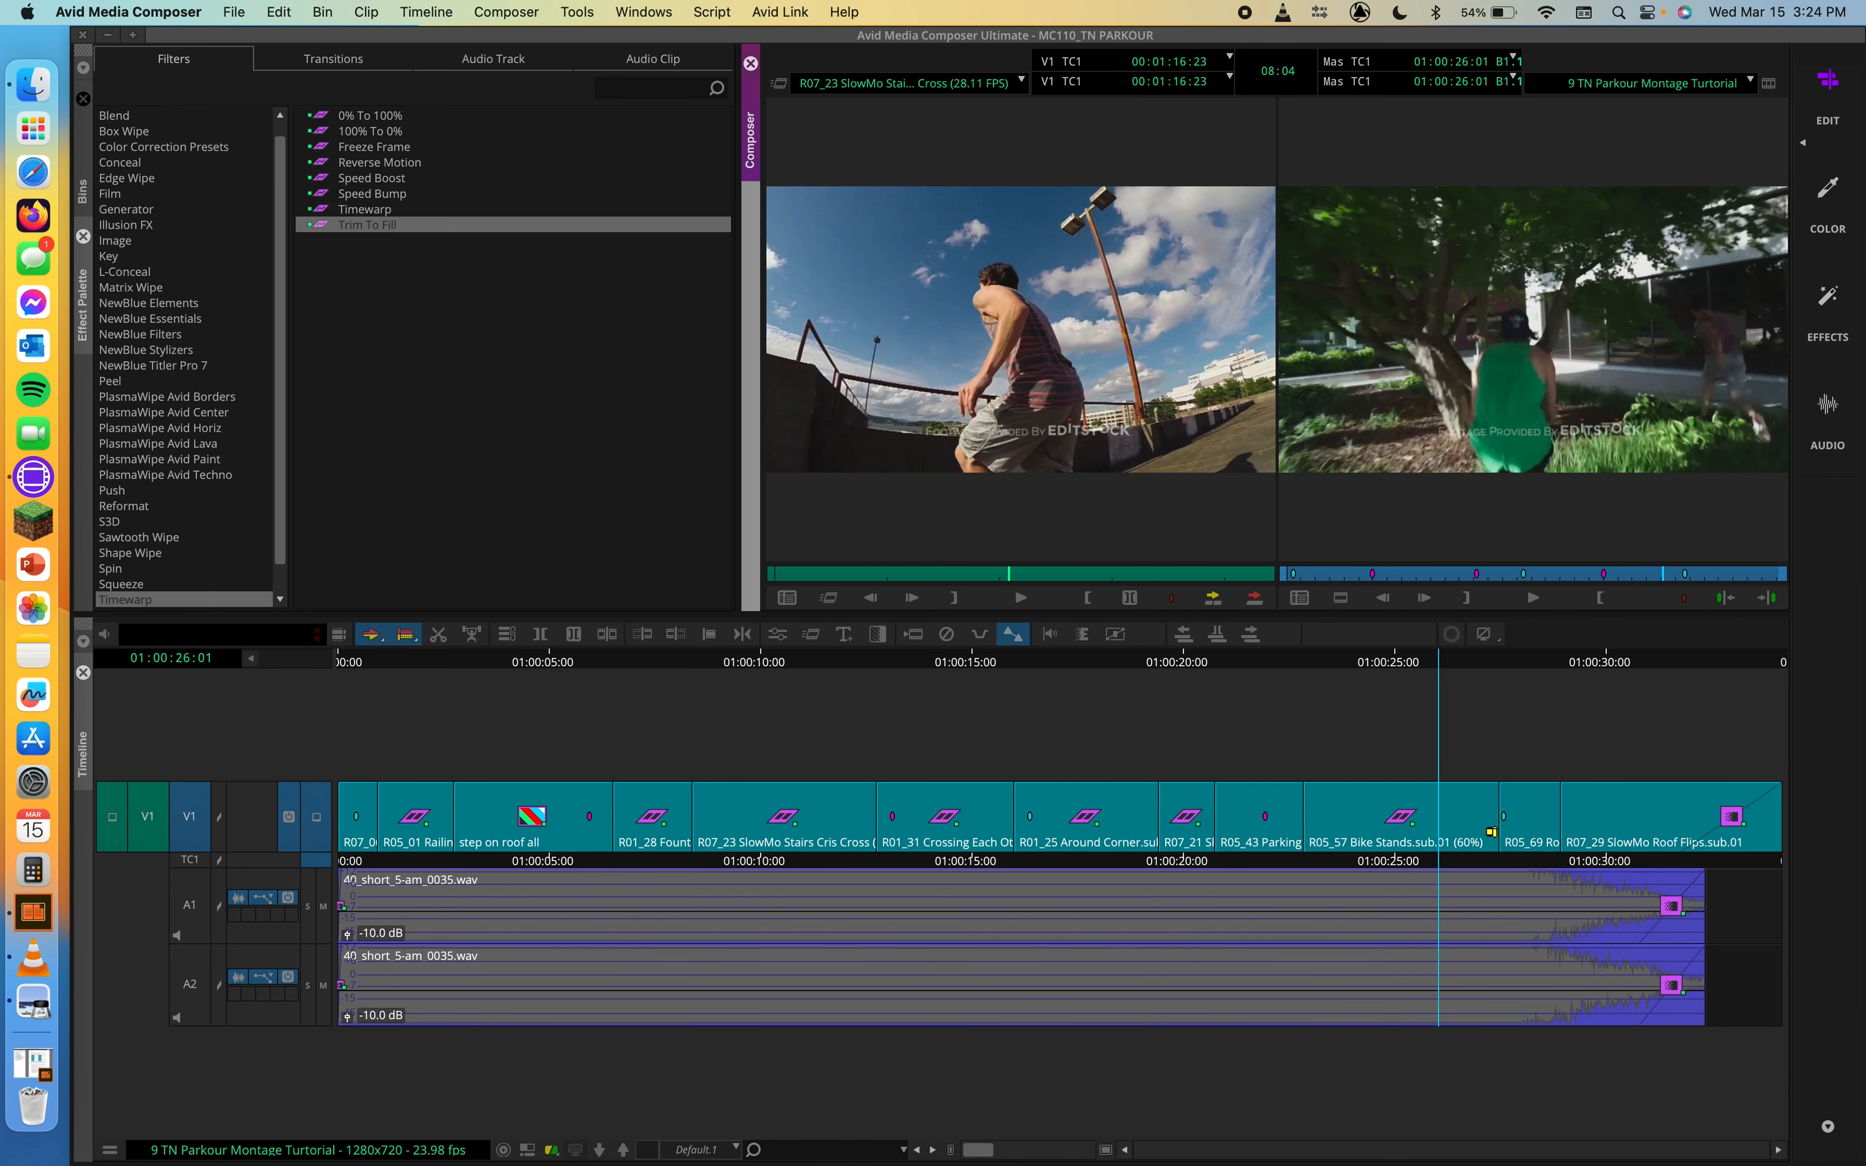
Step: Lengthen the Bike Stands clip by 103 frames to a 31% speed and scrub to 01:00:28:00
left_click_drag(1496, 832, 1704, 829)
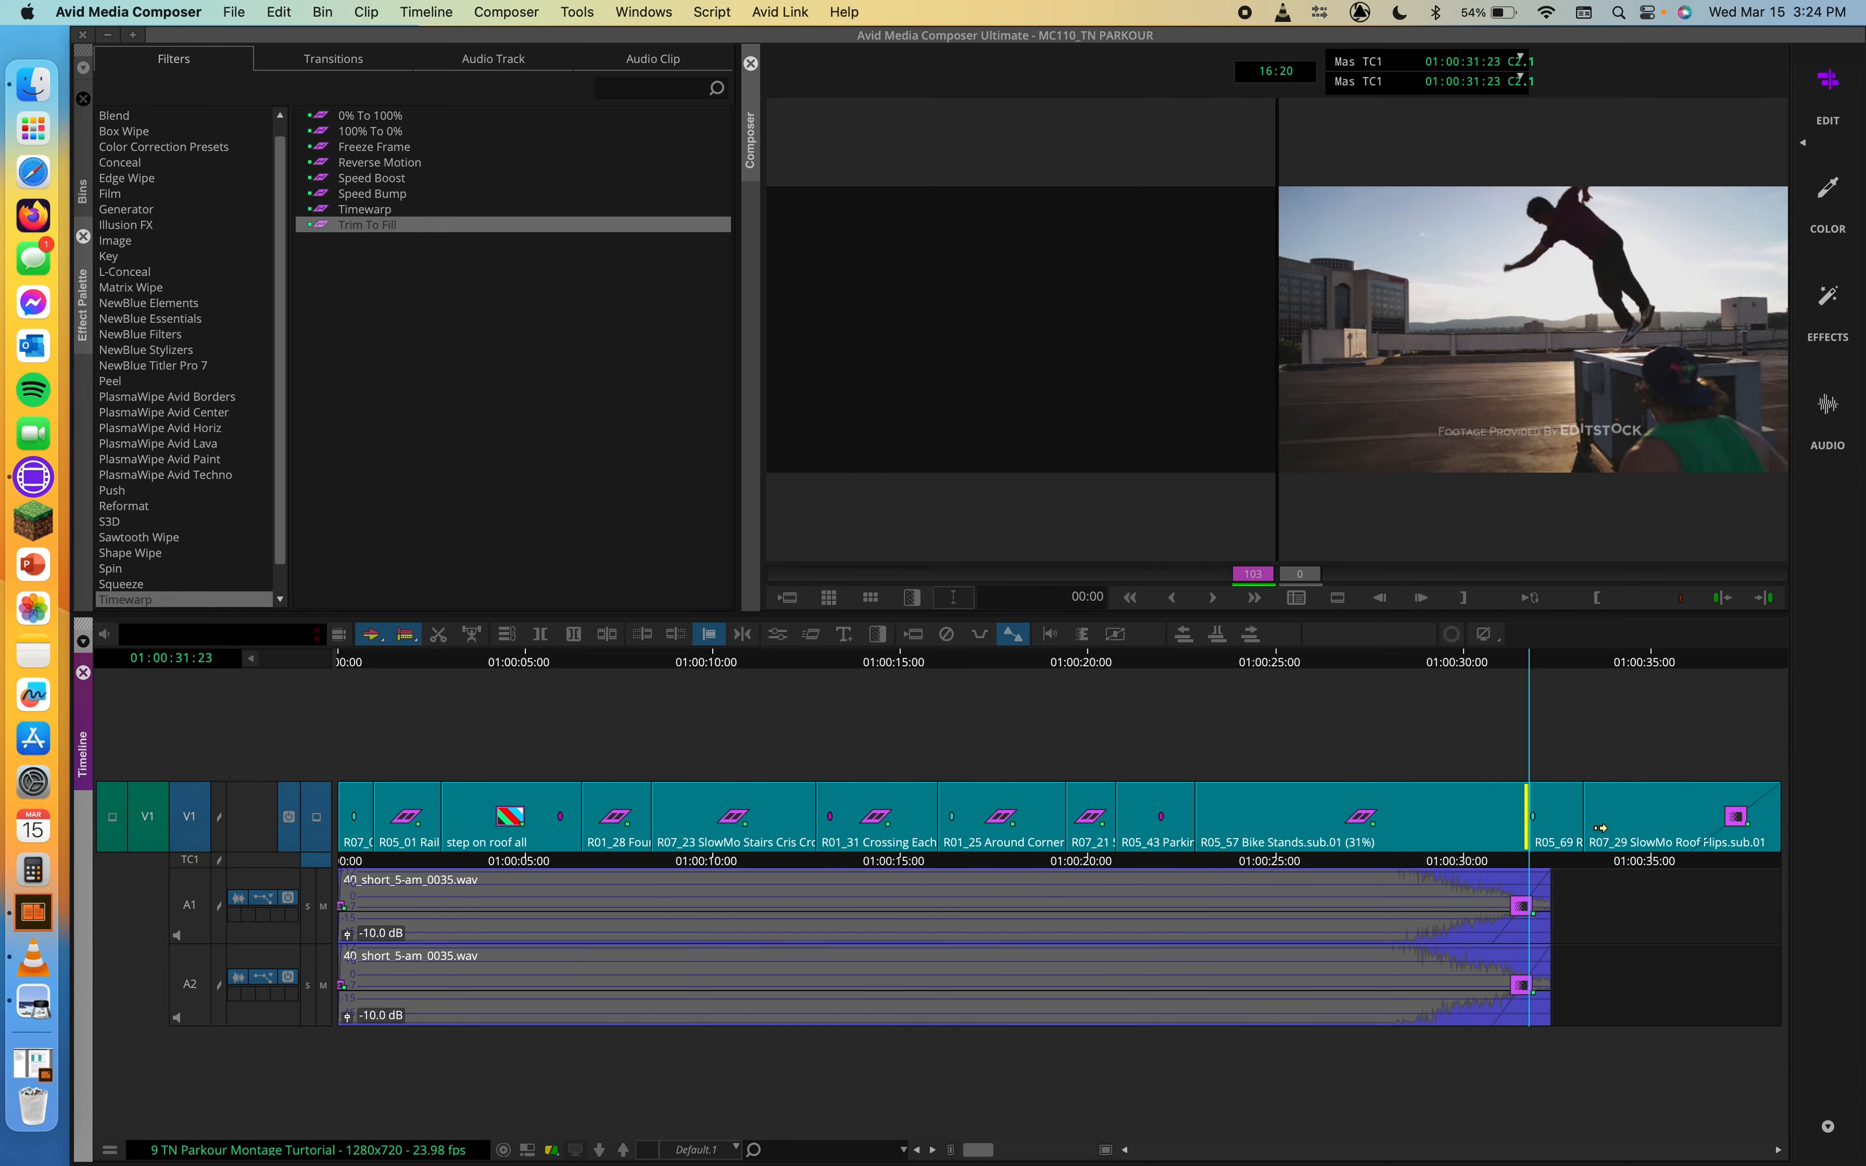
left_click_drag(1446, 661, 1393, 656)
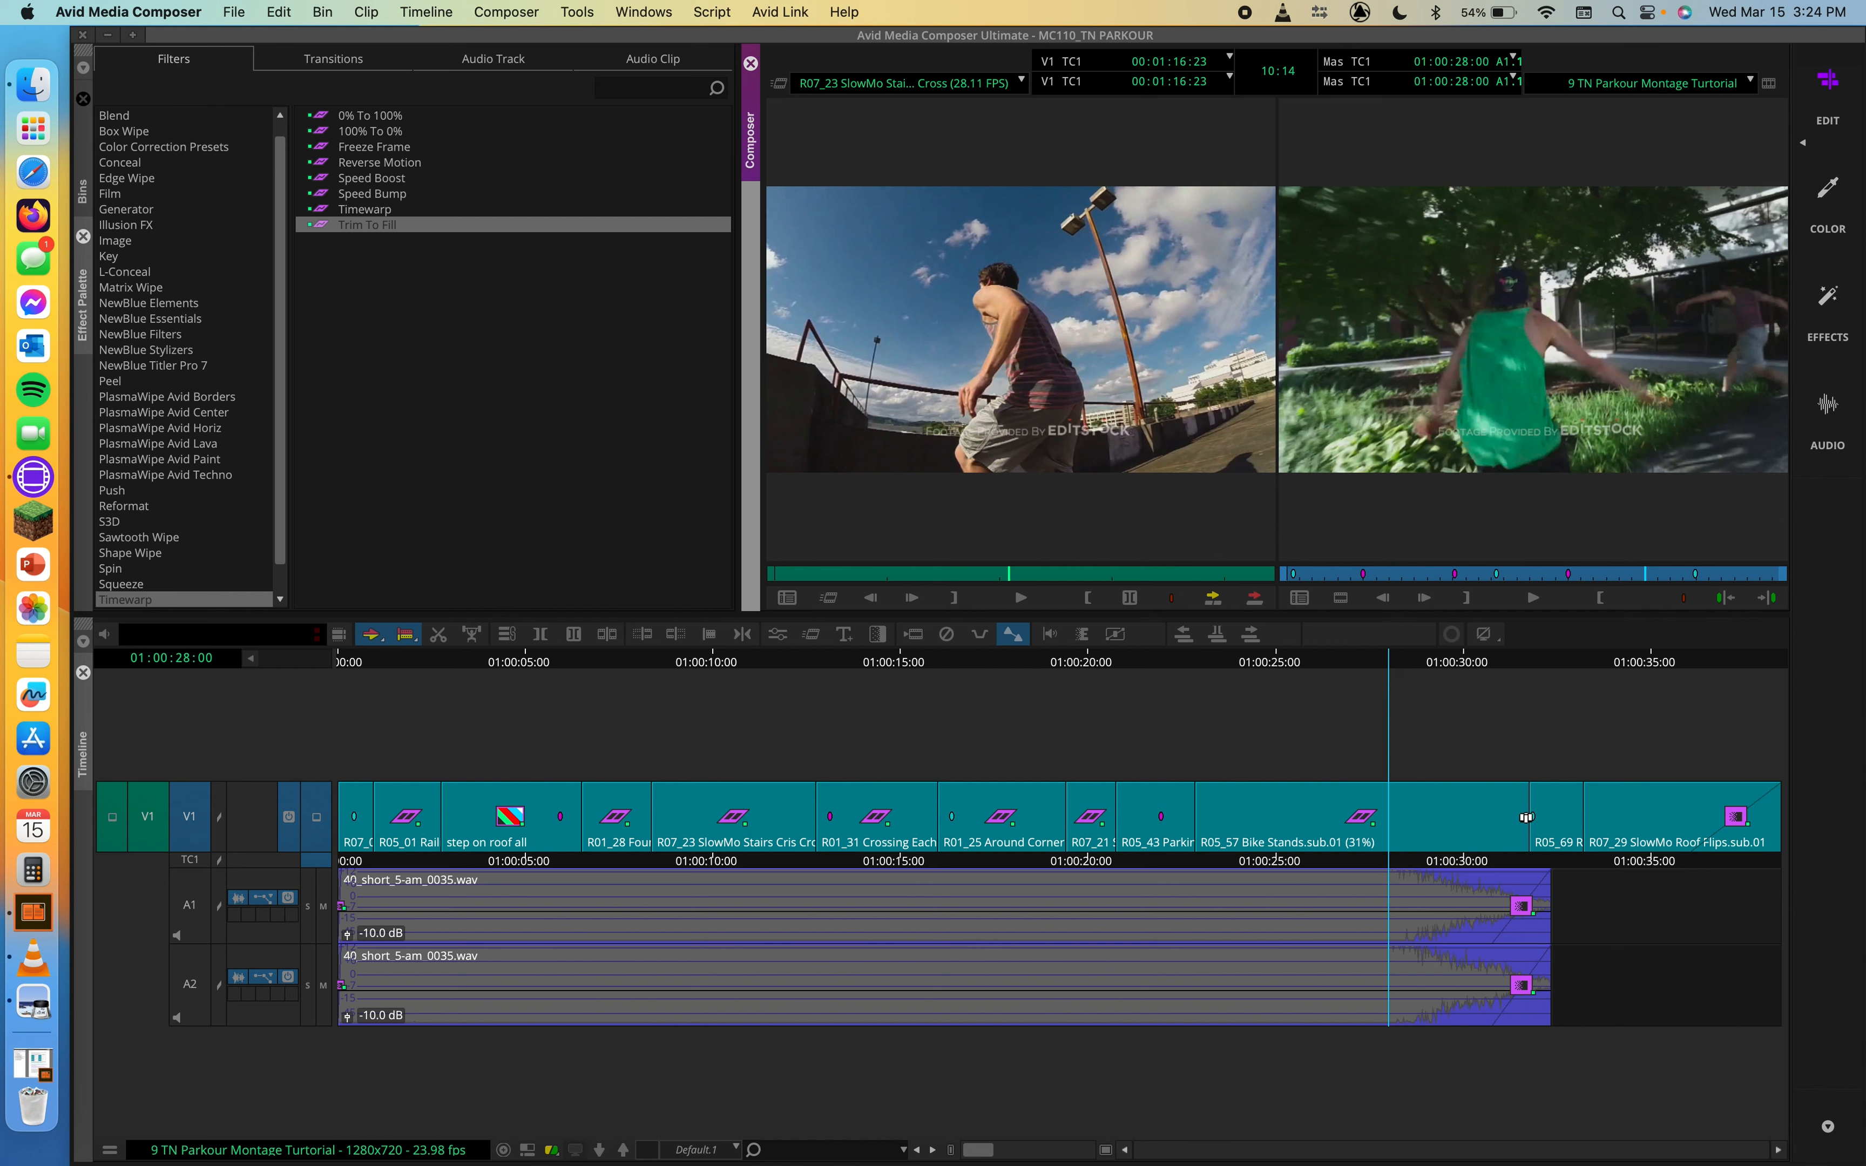
Step: Shorten the tail of the Bike Stands clip by 120 frames and scrub through it to 01:00:26:05
left_click_drag(1519, 815, 1336, 829)
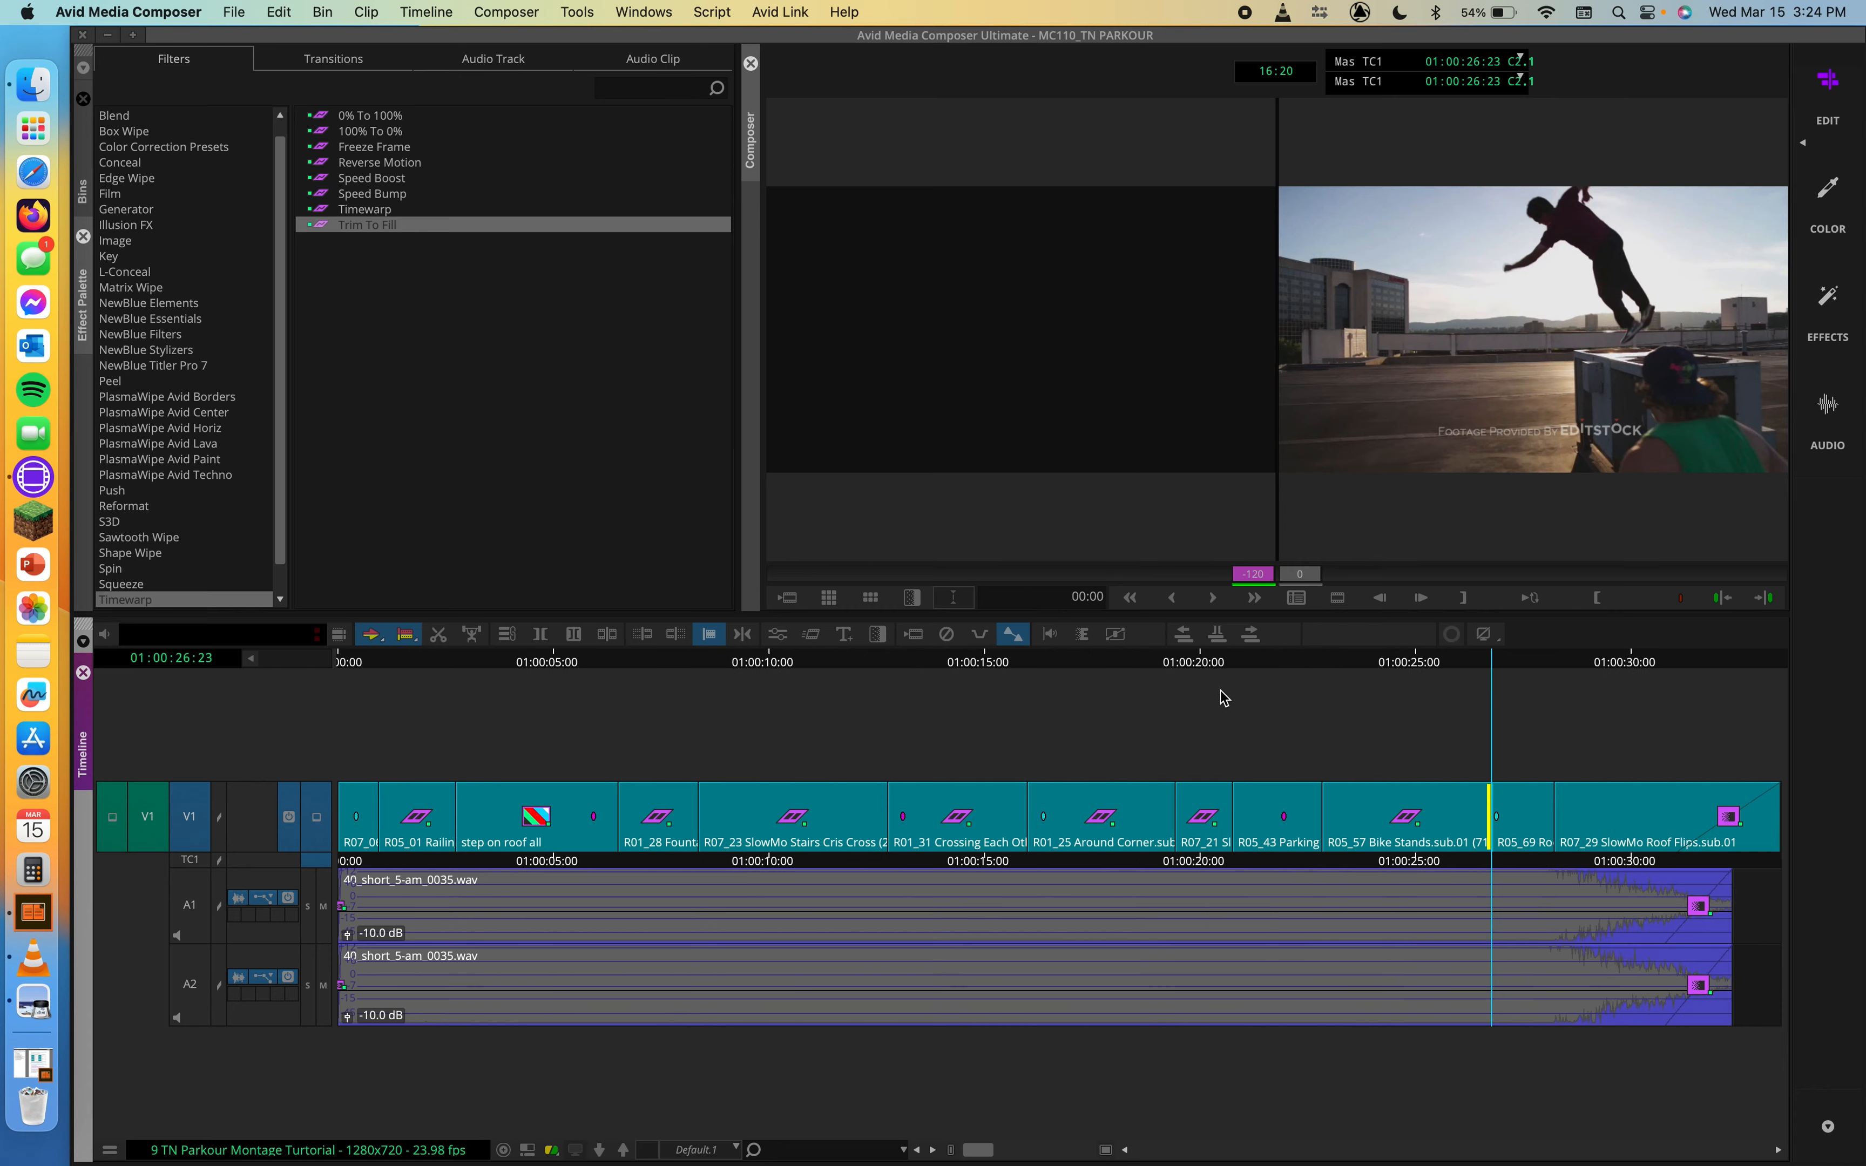
left_click(1390, 660)
left_click_drag(1363, 666, 1467, 671)
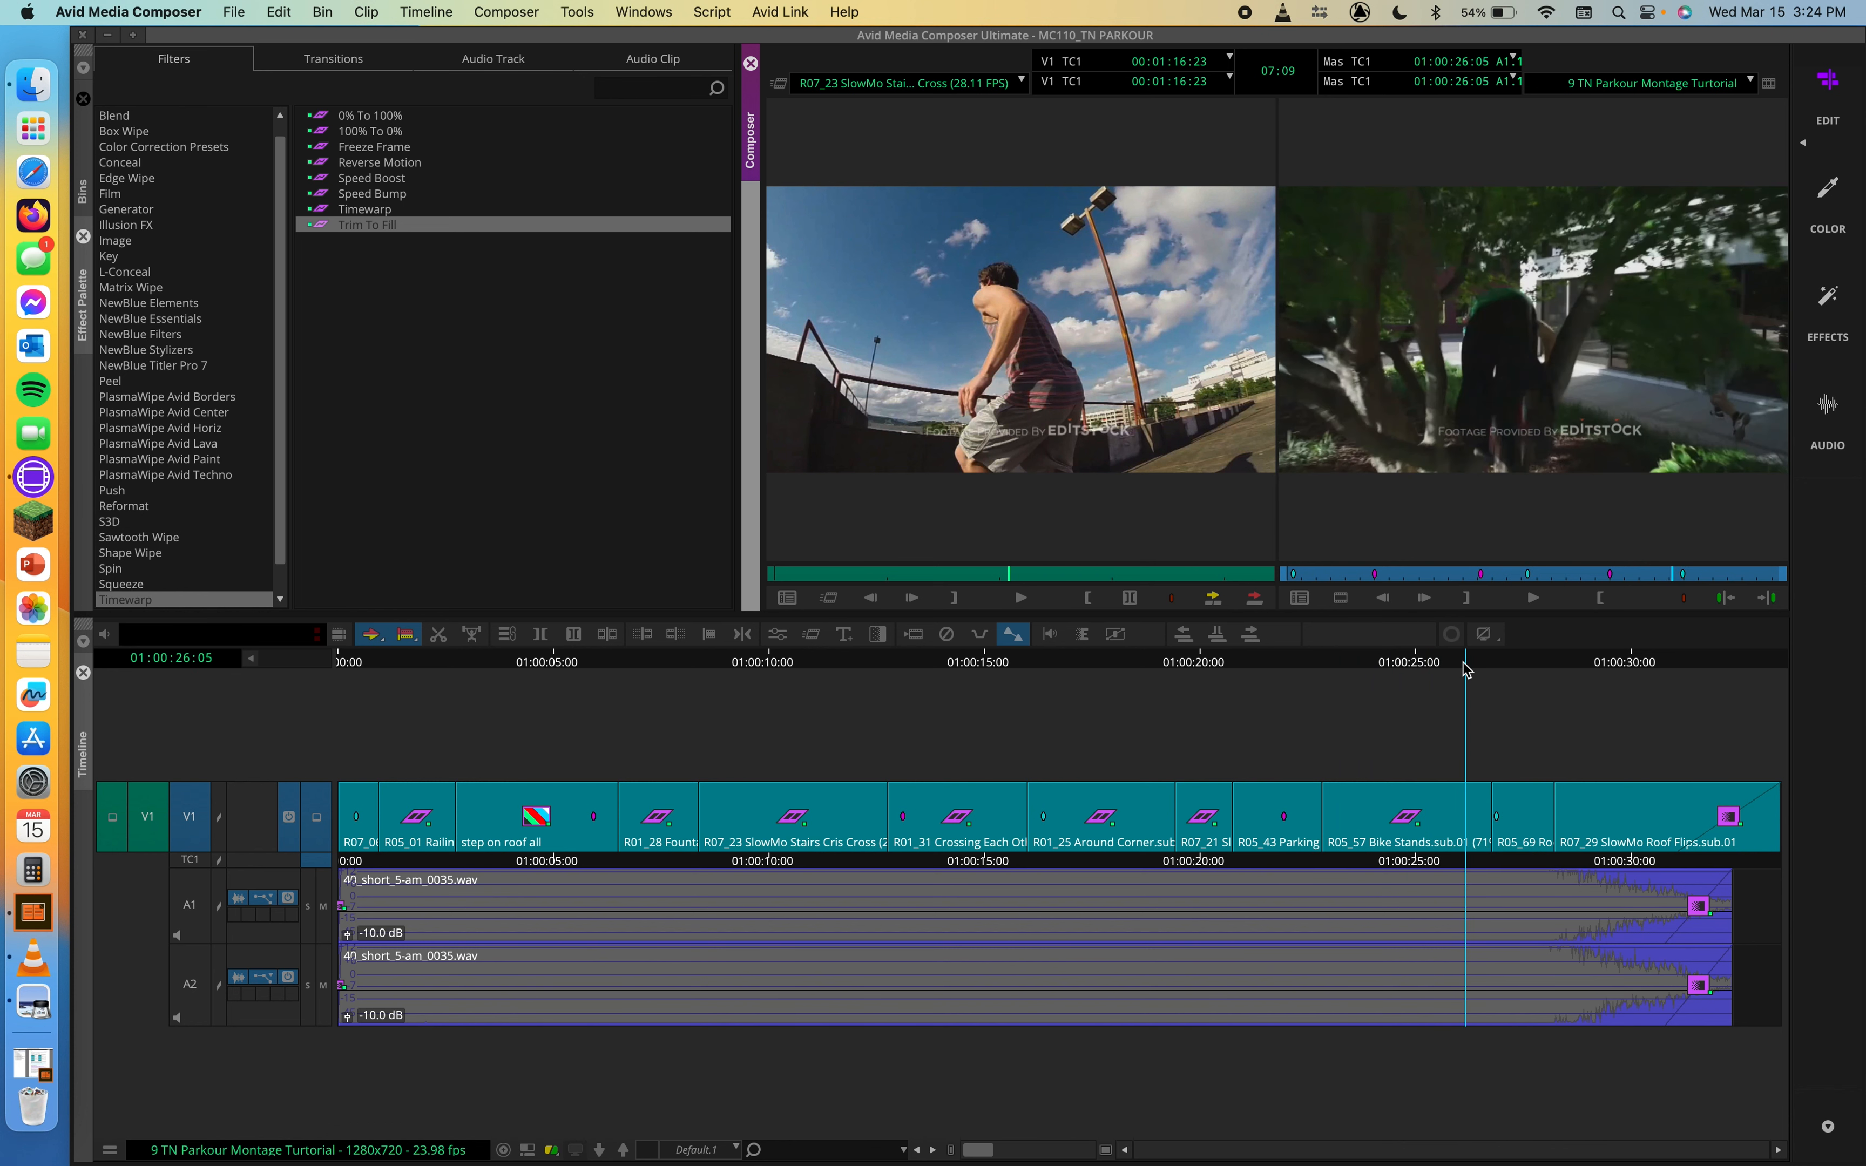
Step: Extend the Bike Stands clip's tail to 01:00:31:09 for a 33% speed and play the clip from its start
left_click_drag(1487, 821, 1669, 842)
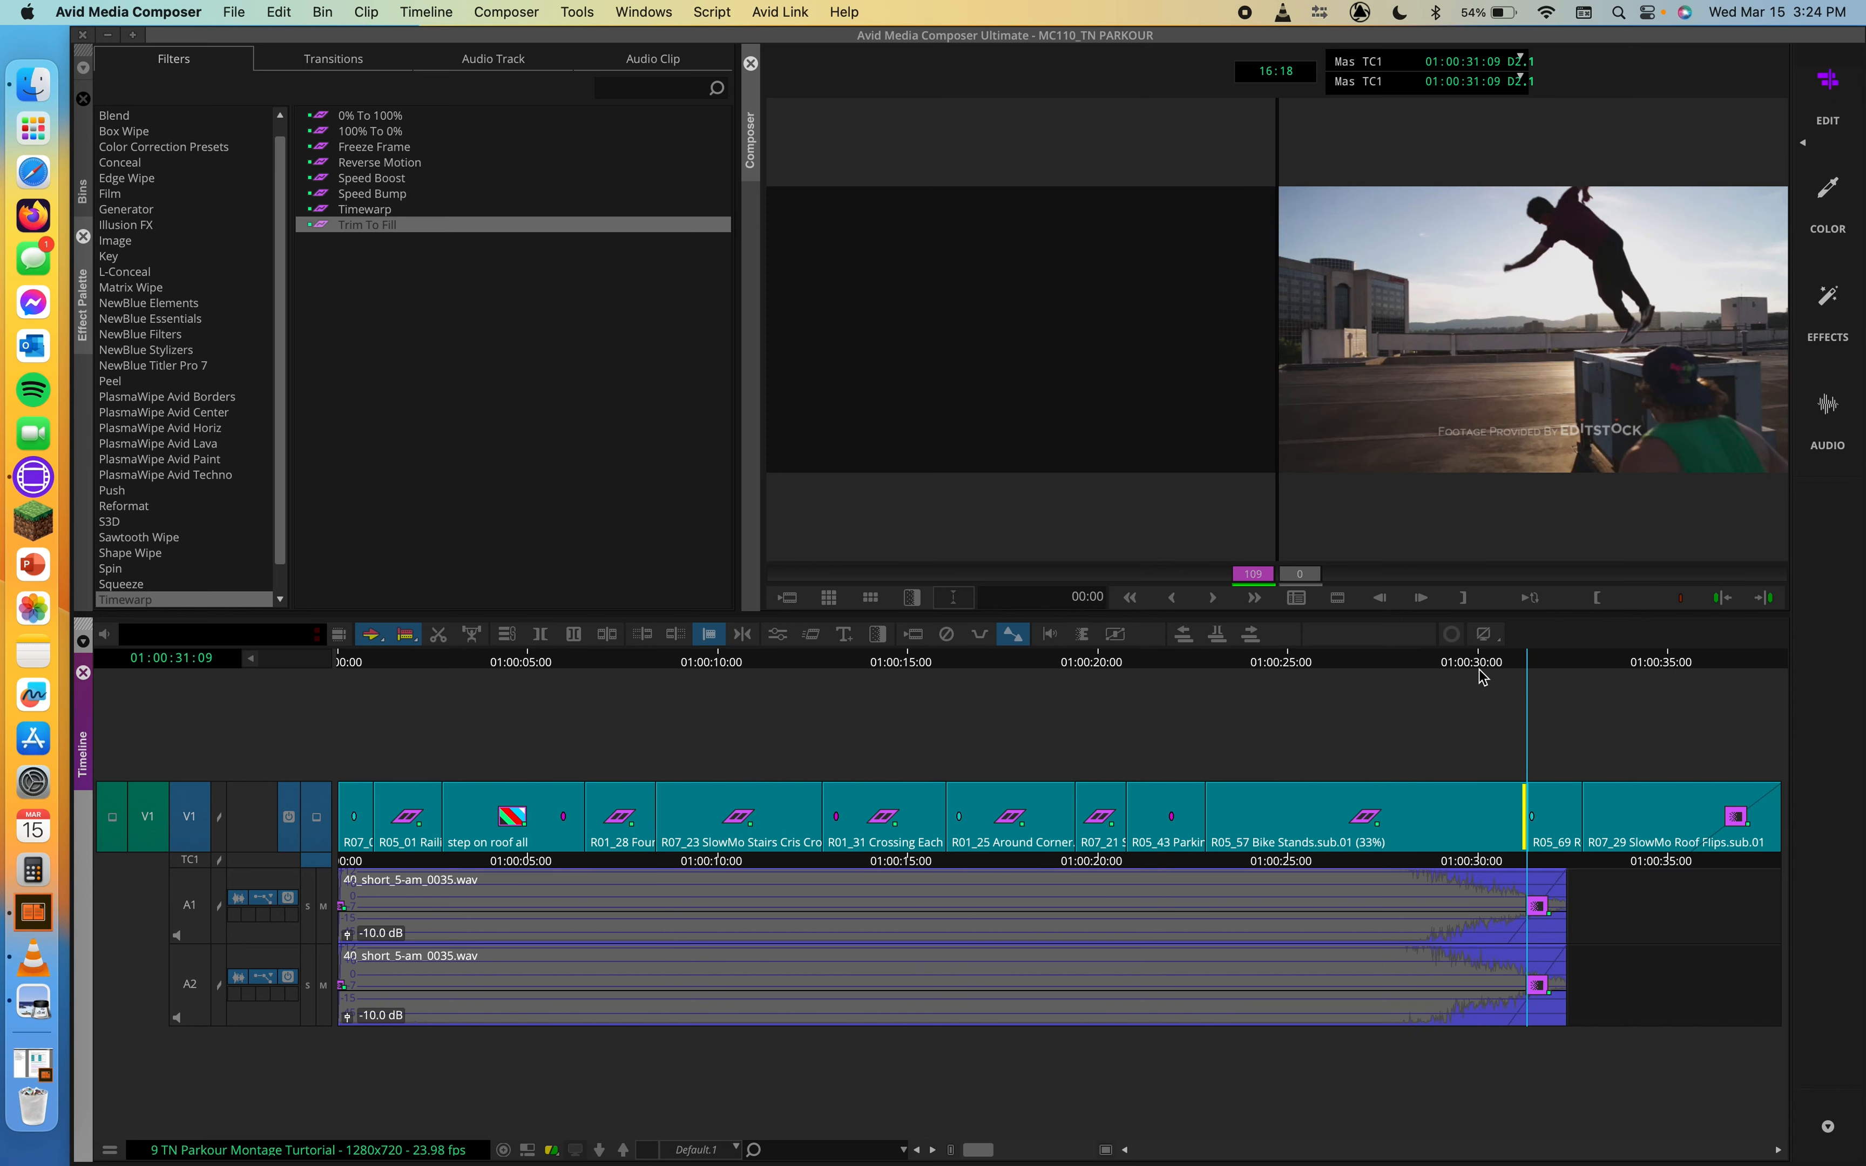
left_click_drag(1492, 677, 1273, 716)
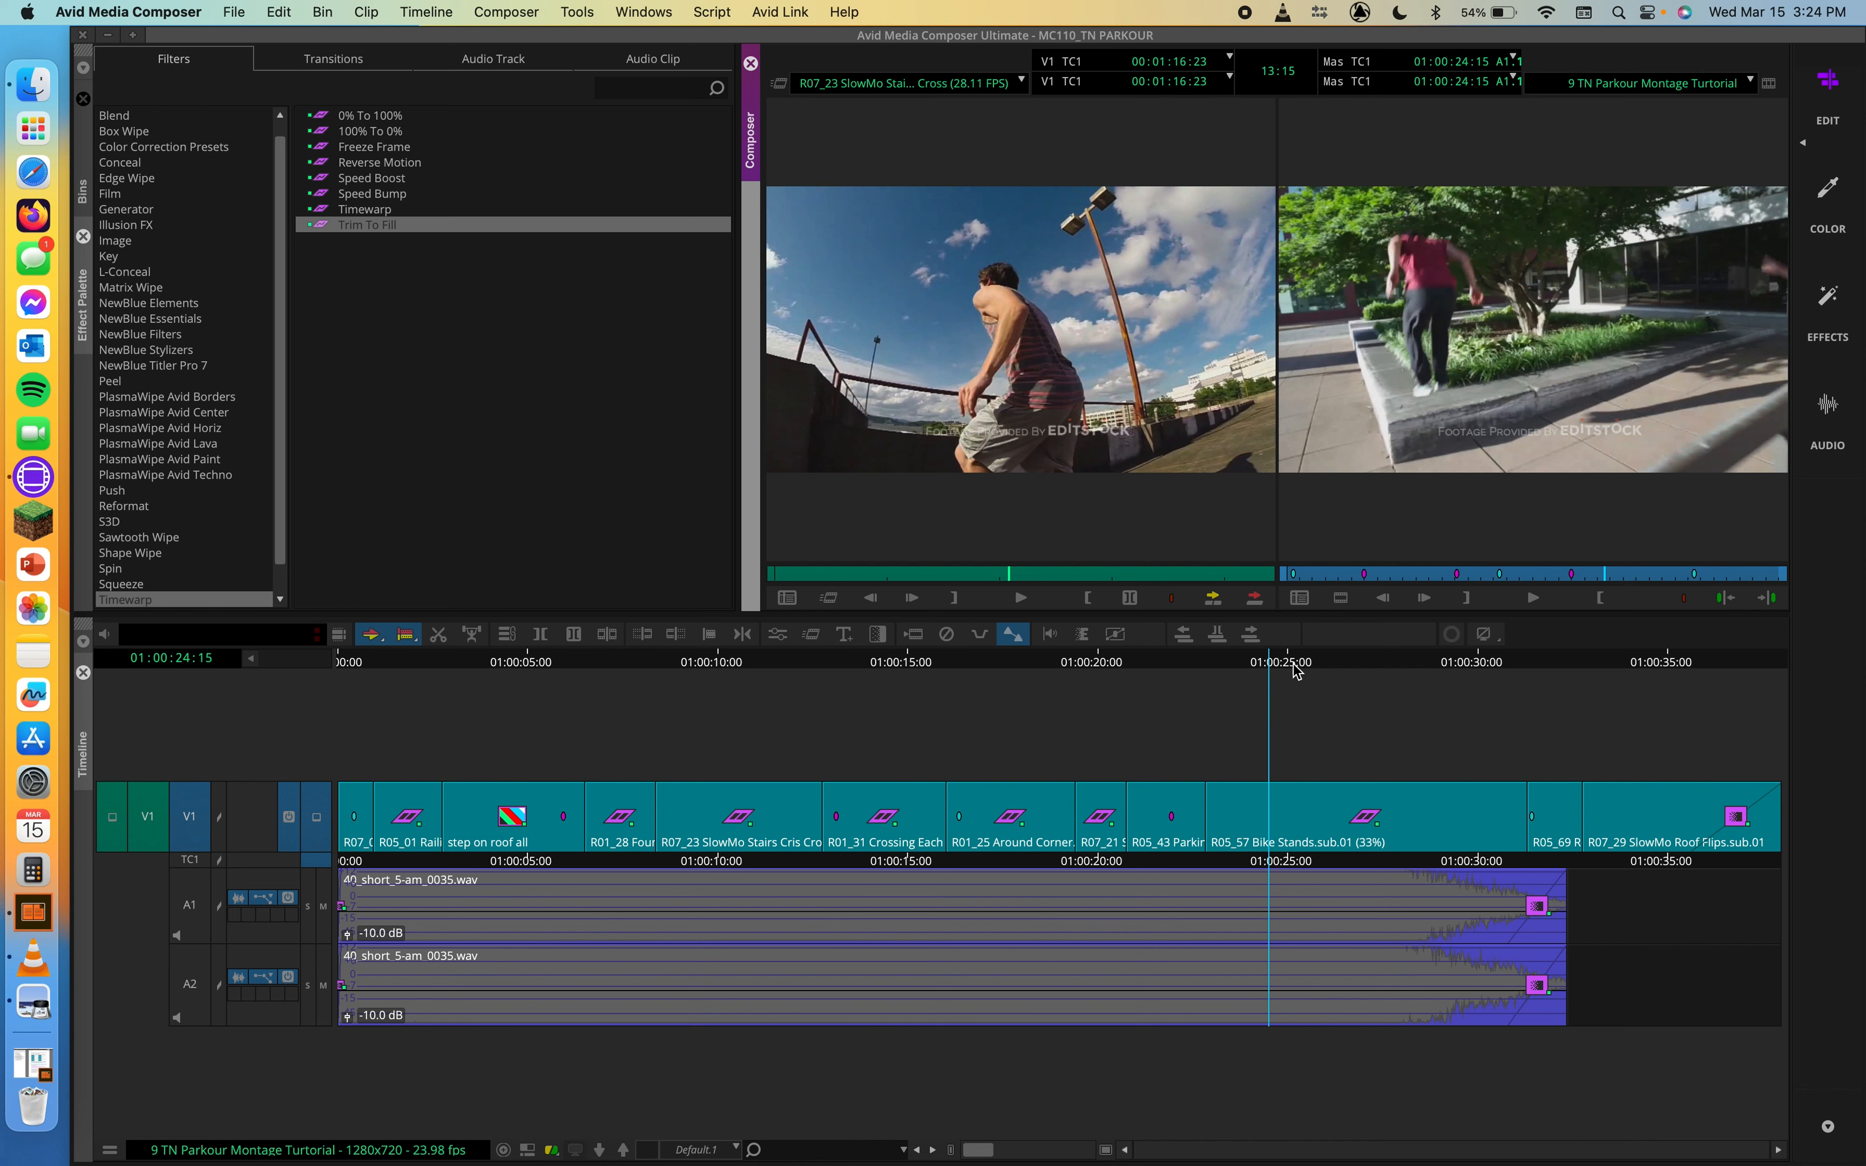
left_click_drag(1282, 664, 1217, 668)
key("space")
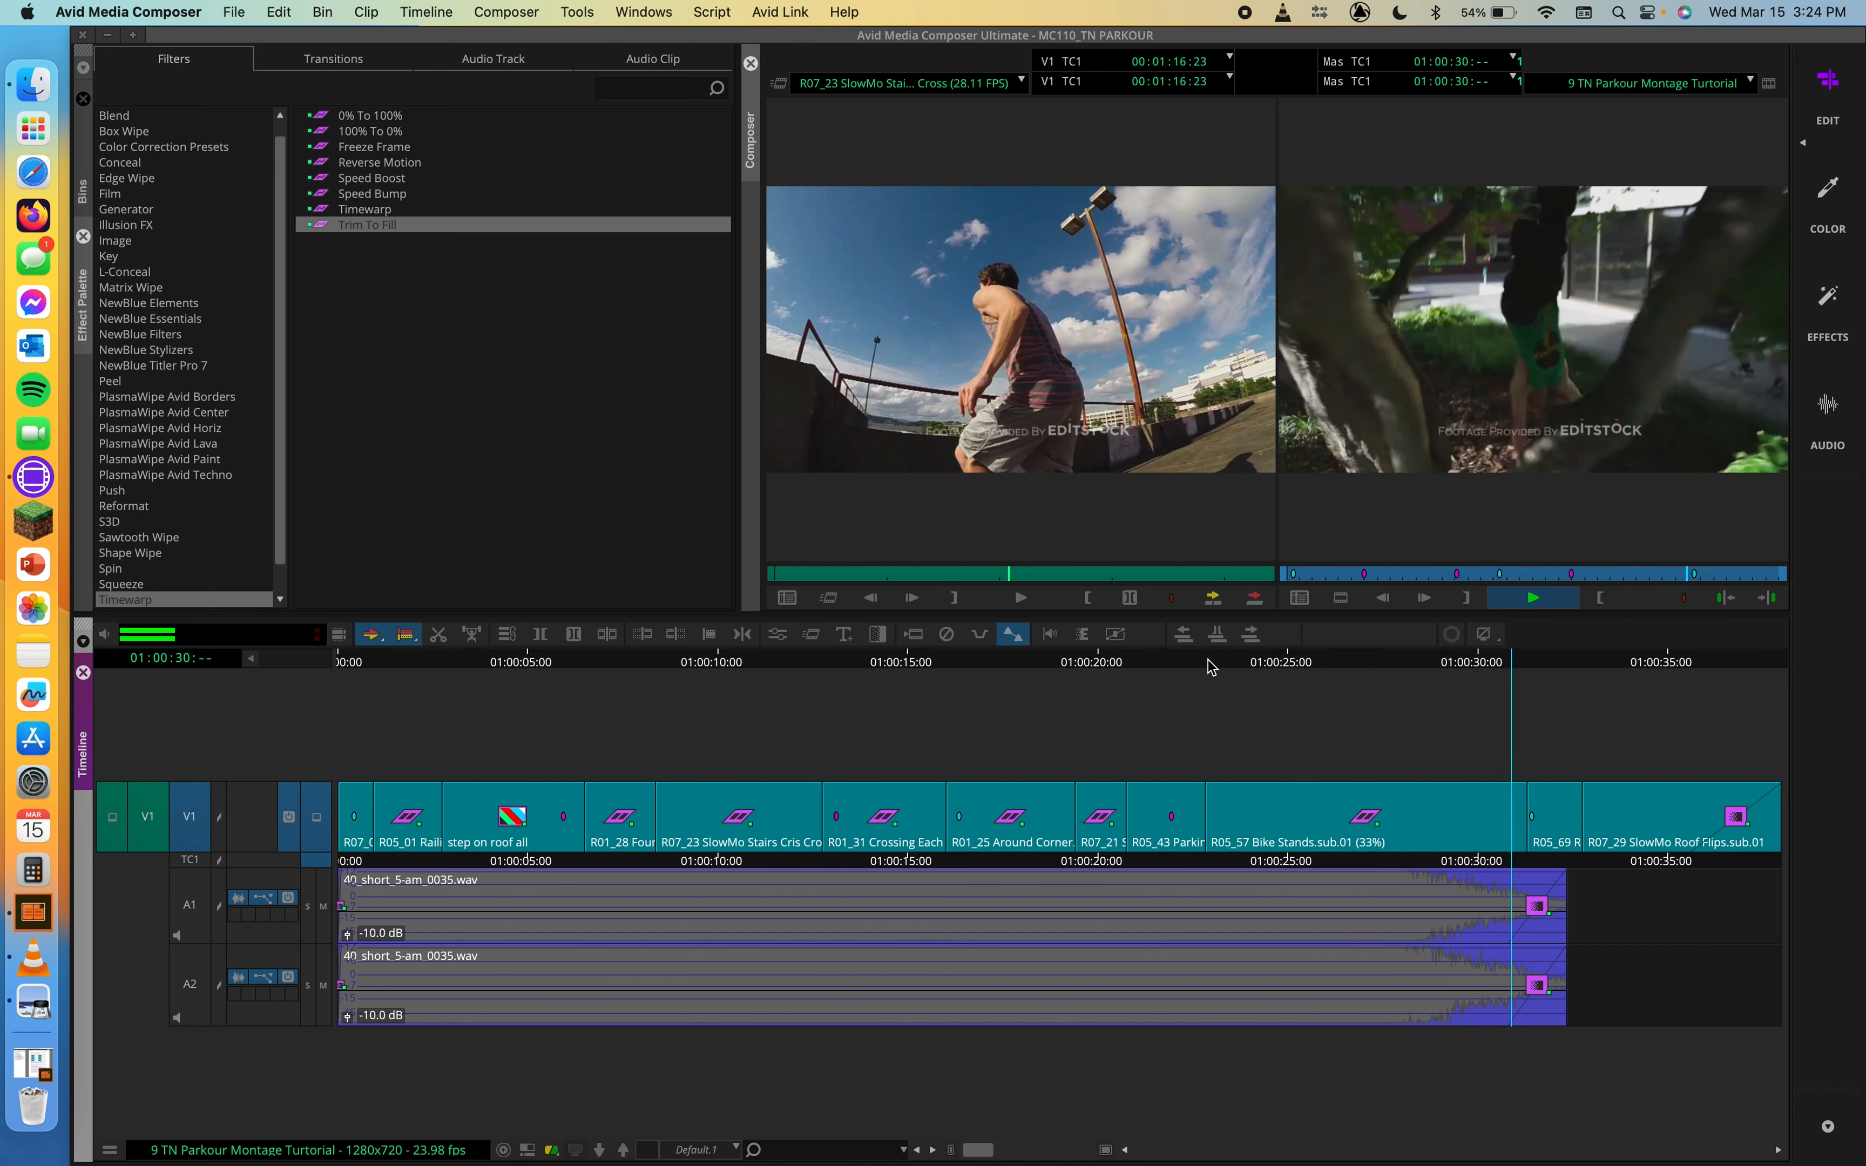
key("space")
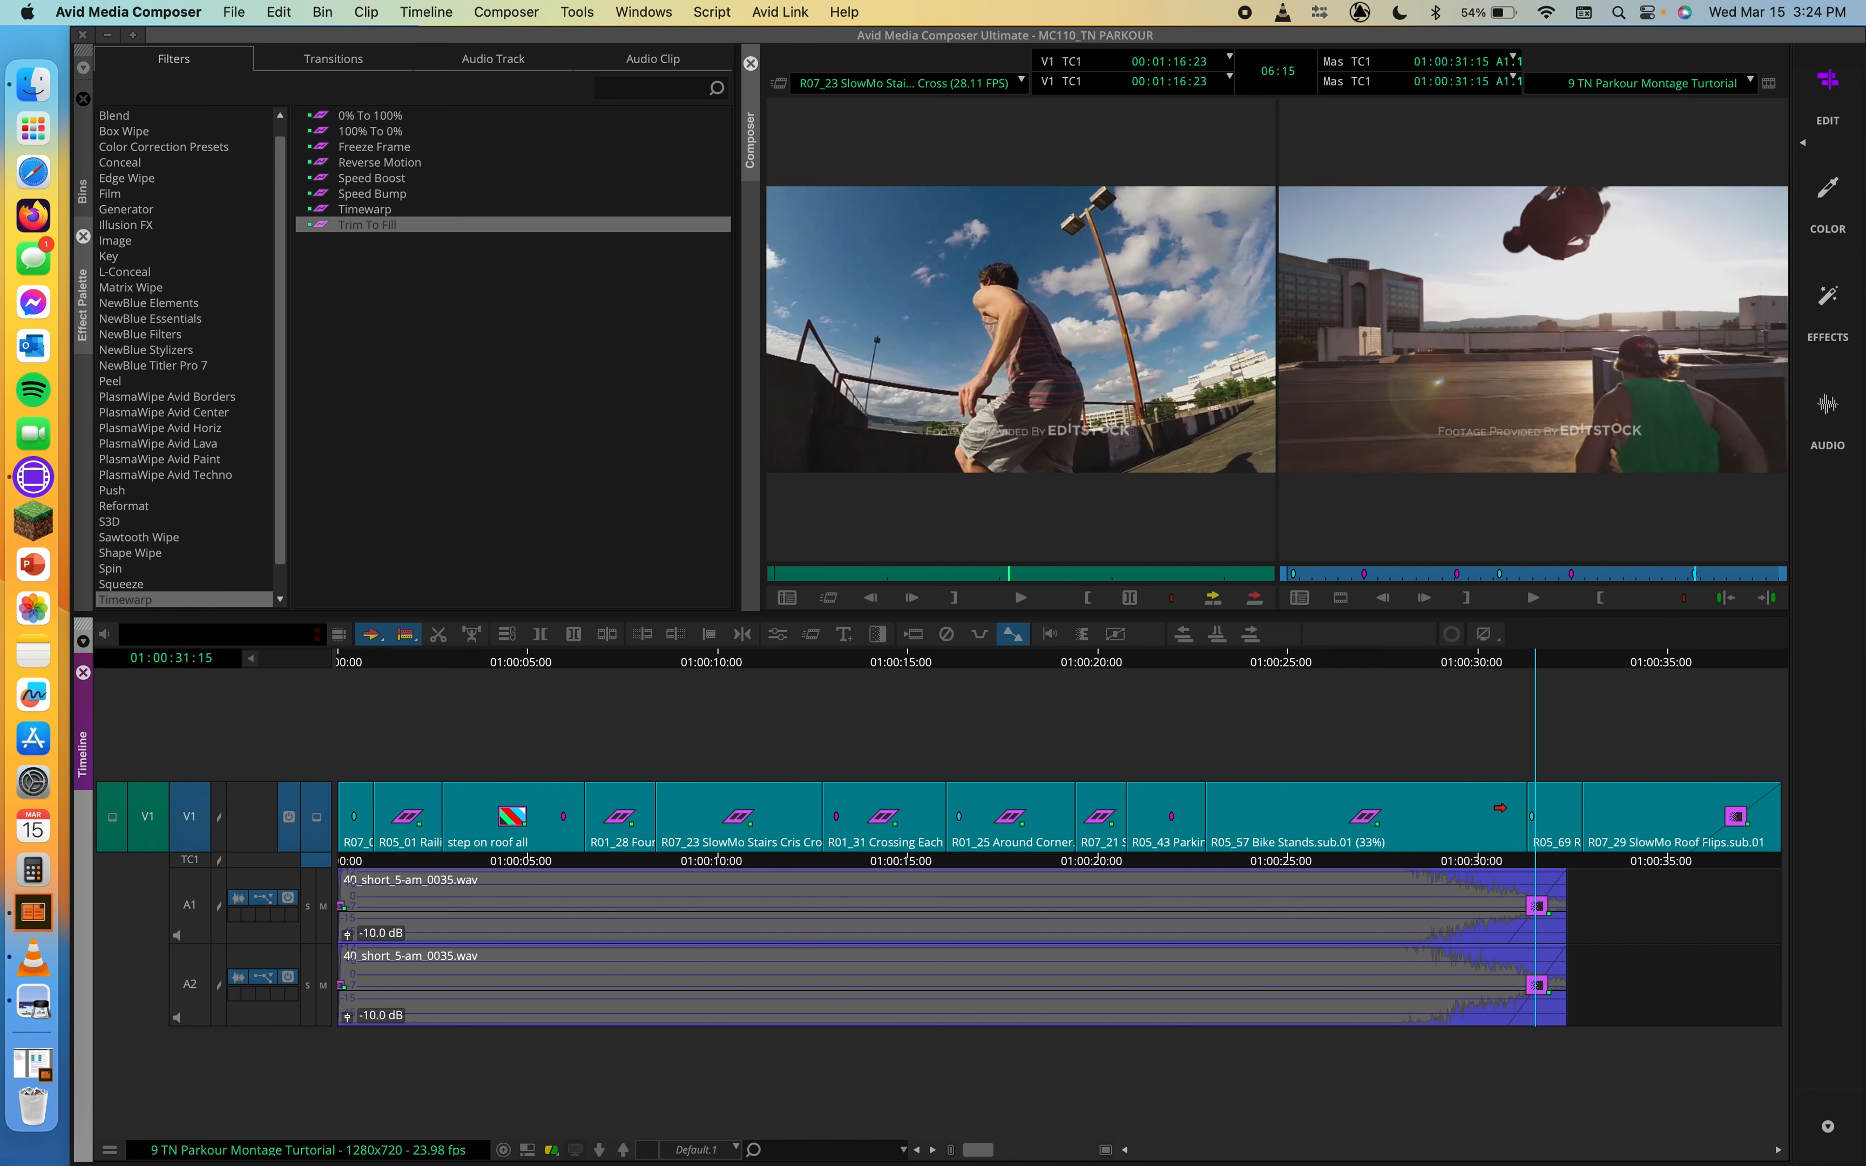
Step: Trim the Bike Stands clip's tail back by 156 frames, play the clip and return the playhead to 01:00:23:20
left_click_drag(1520, 832, 1275, 833)
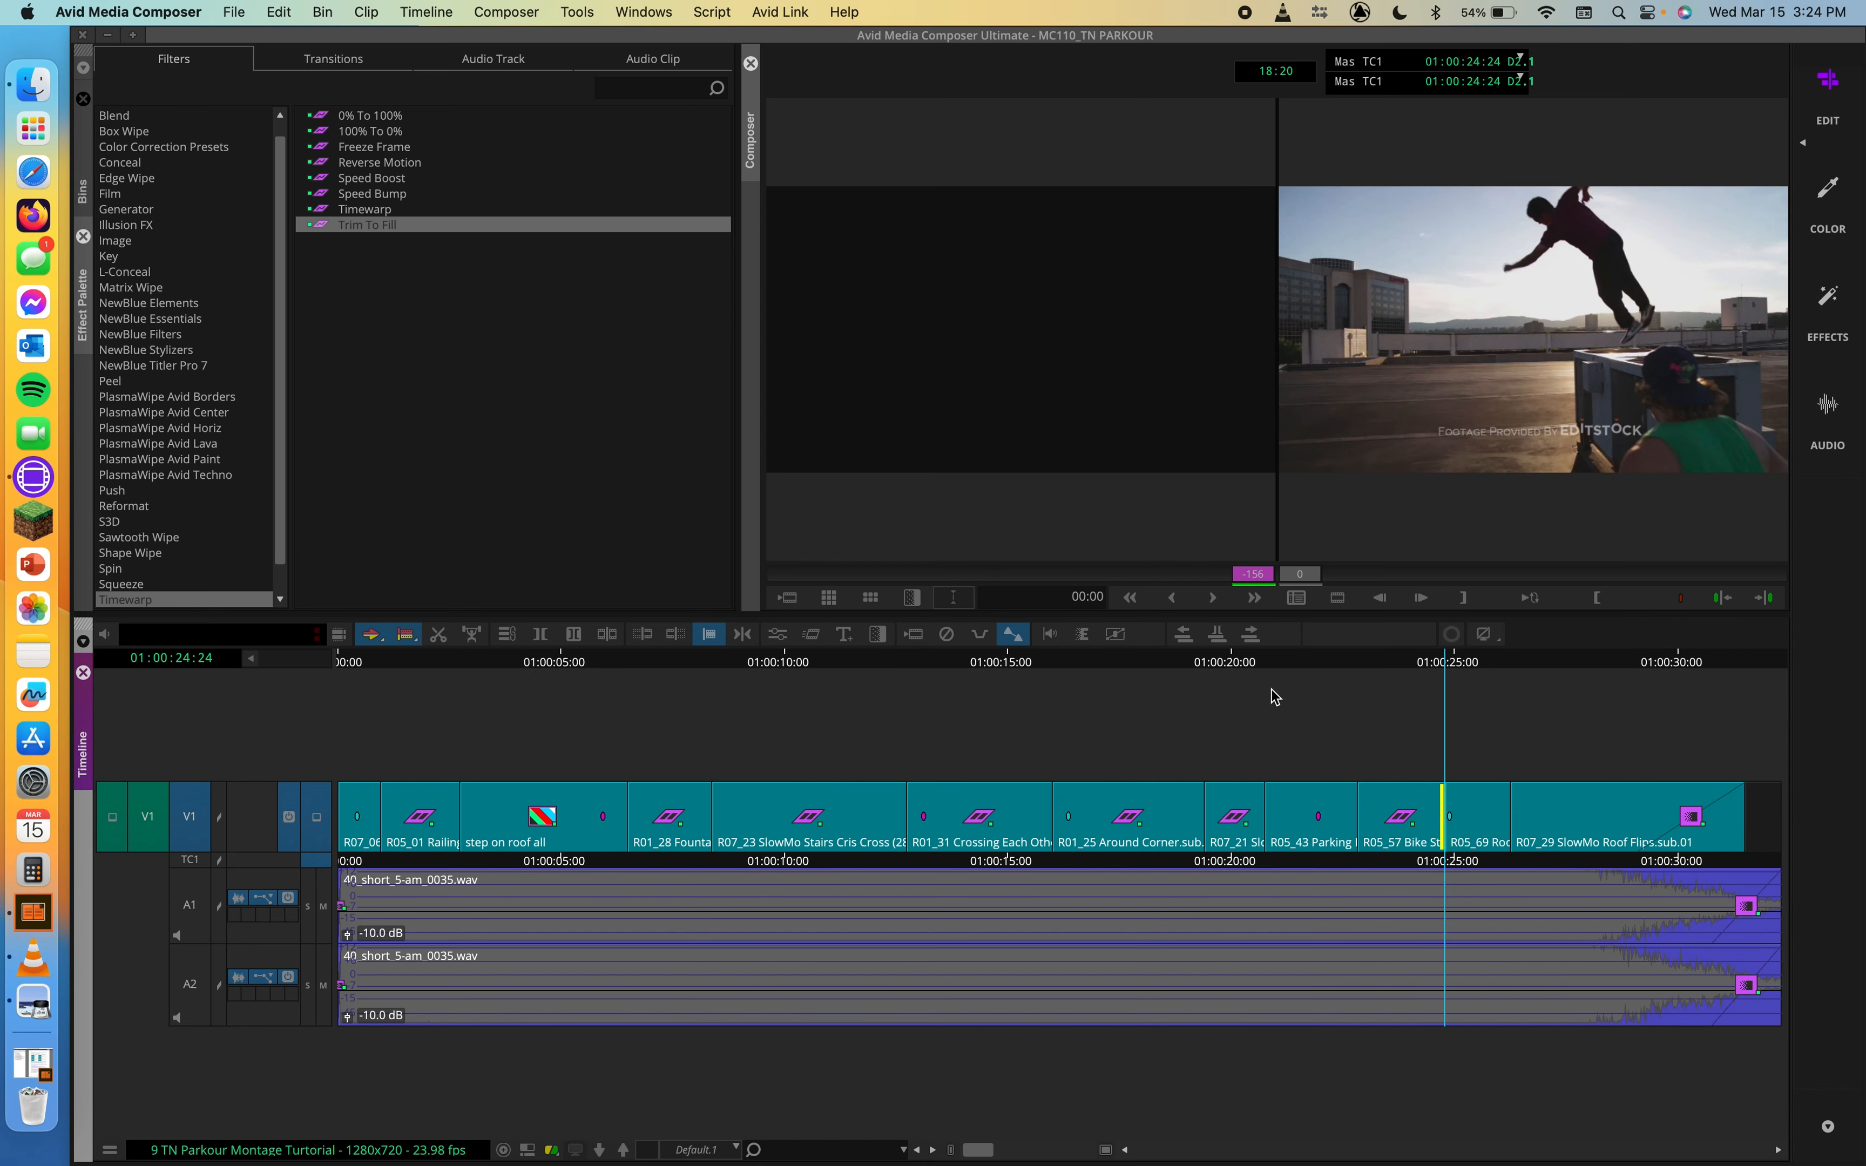
left_click(1377, 662)
key("space")
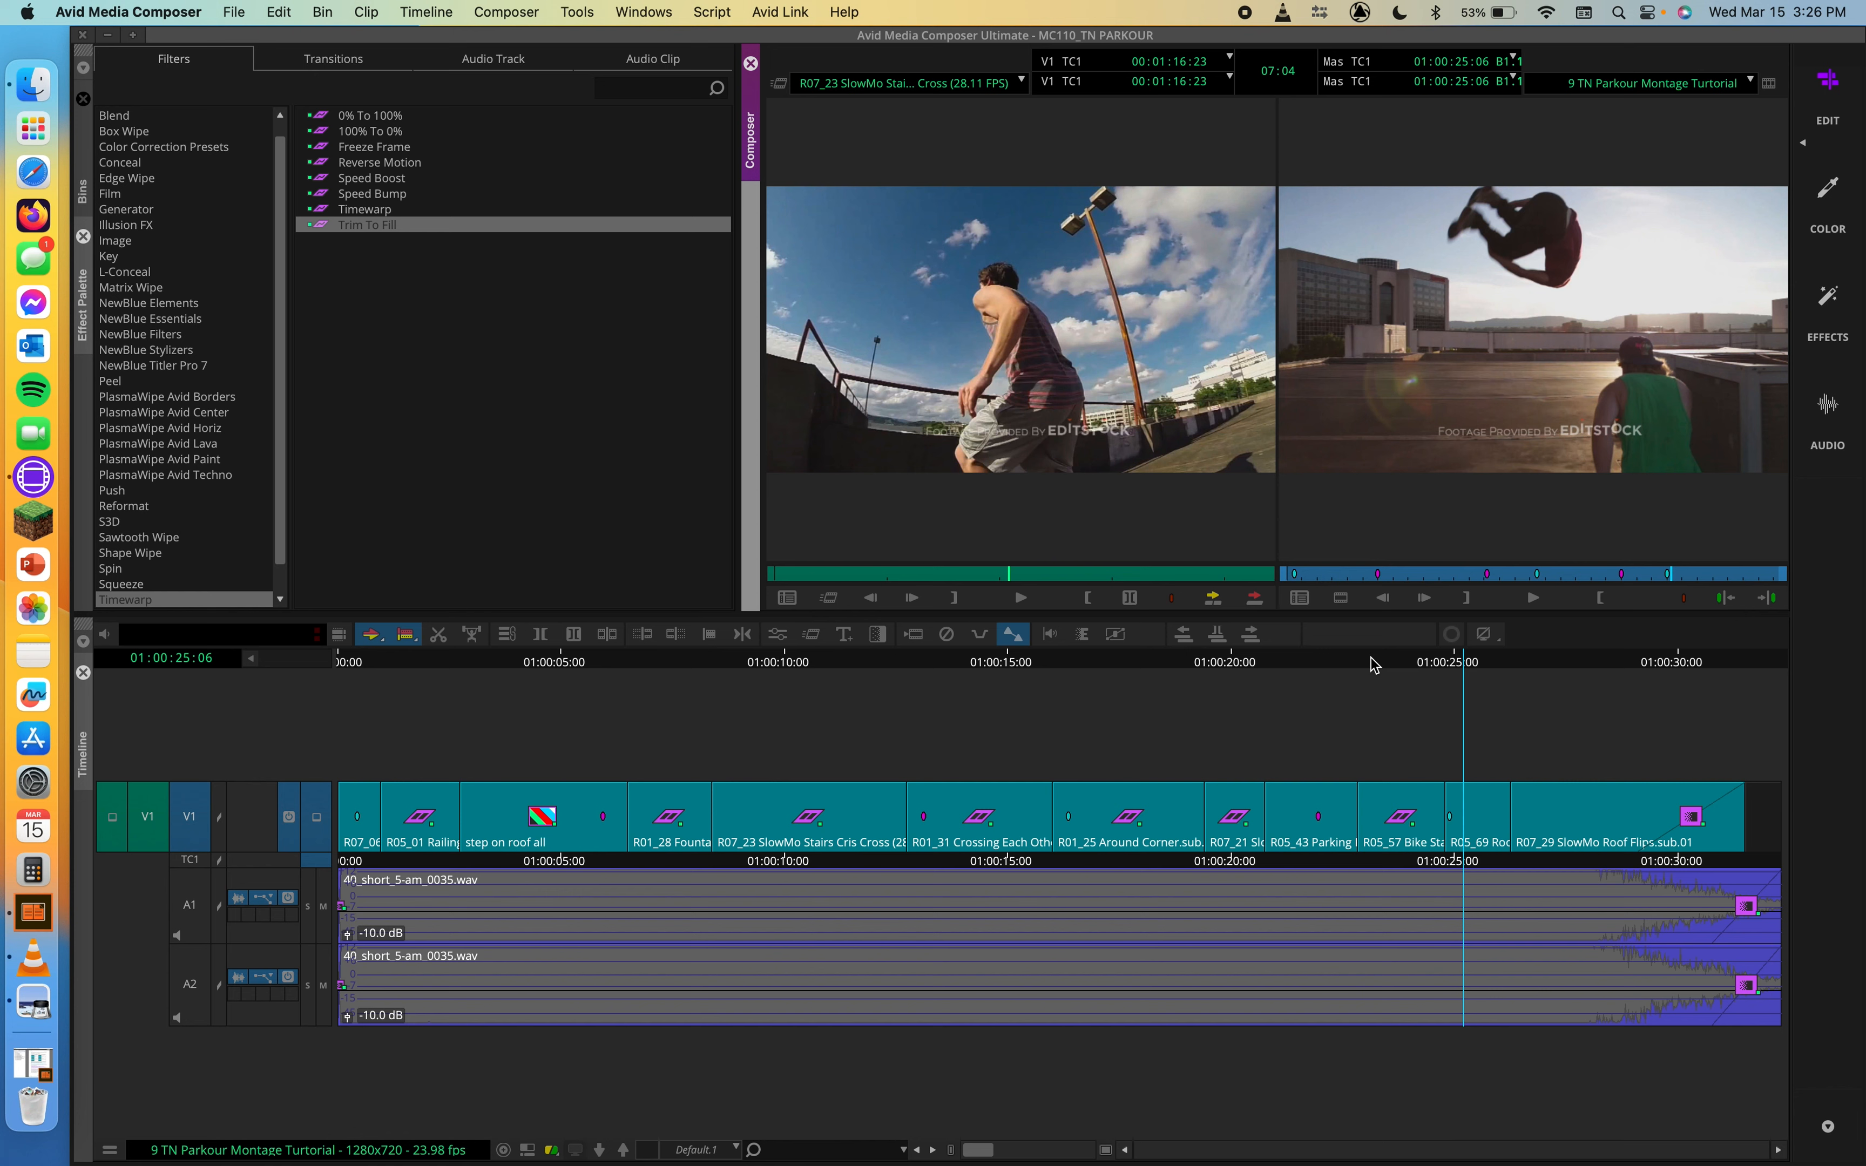
left_click_drag(1367, 666, 1401, 707)
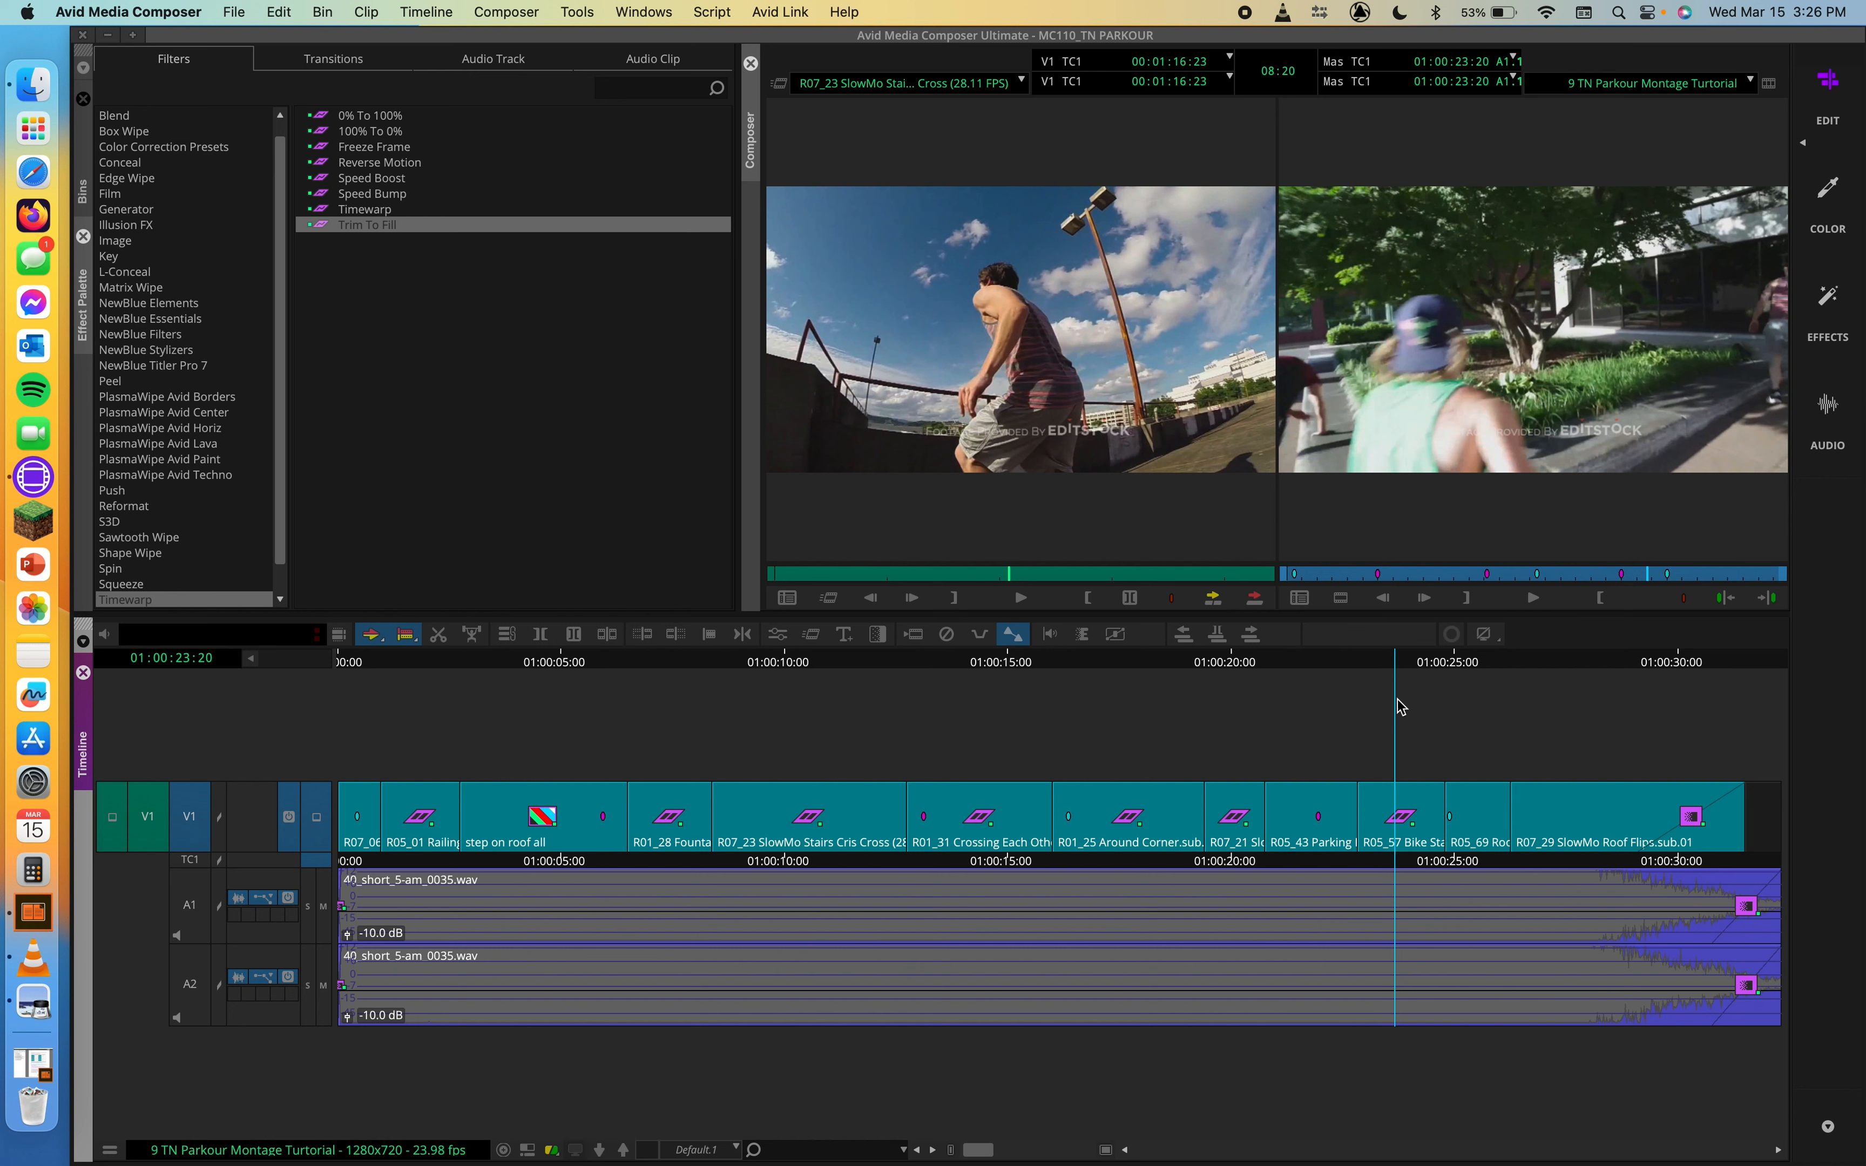